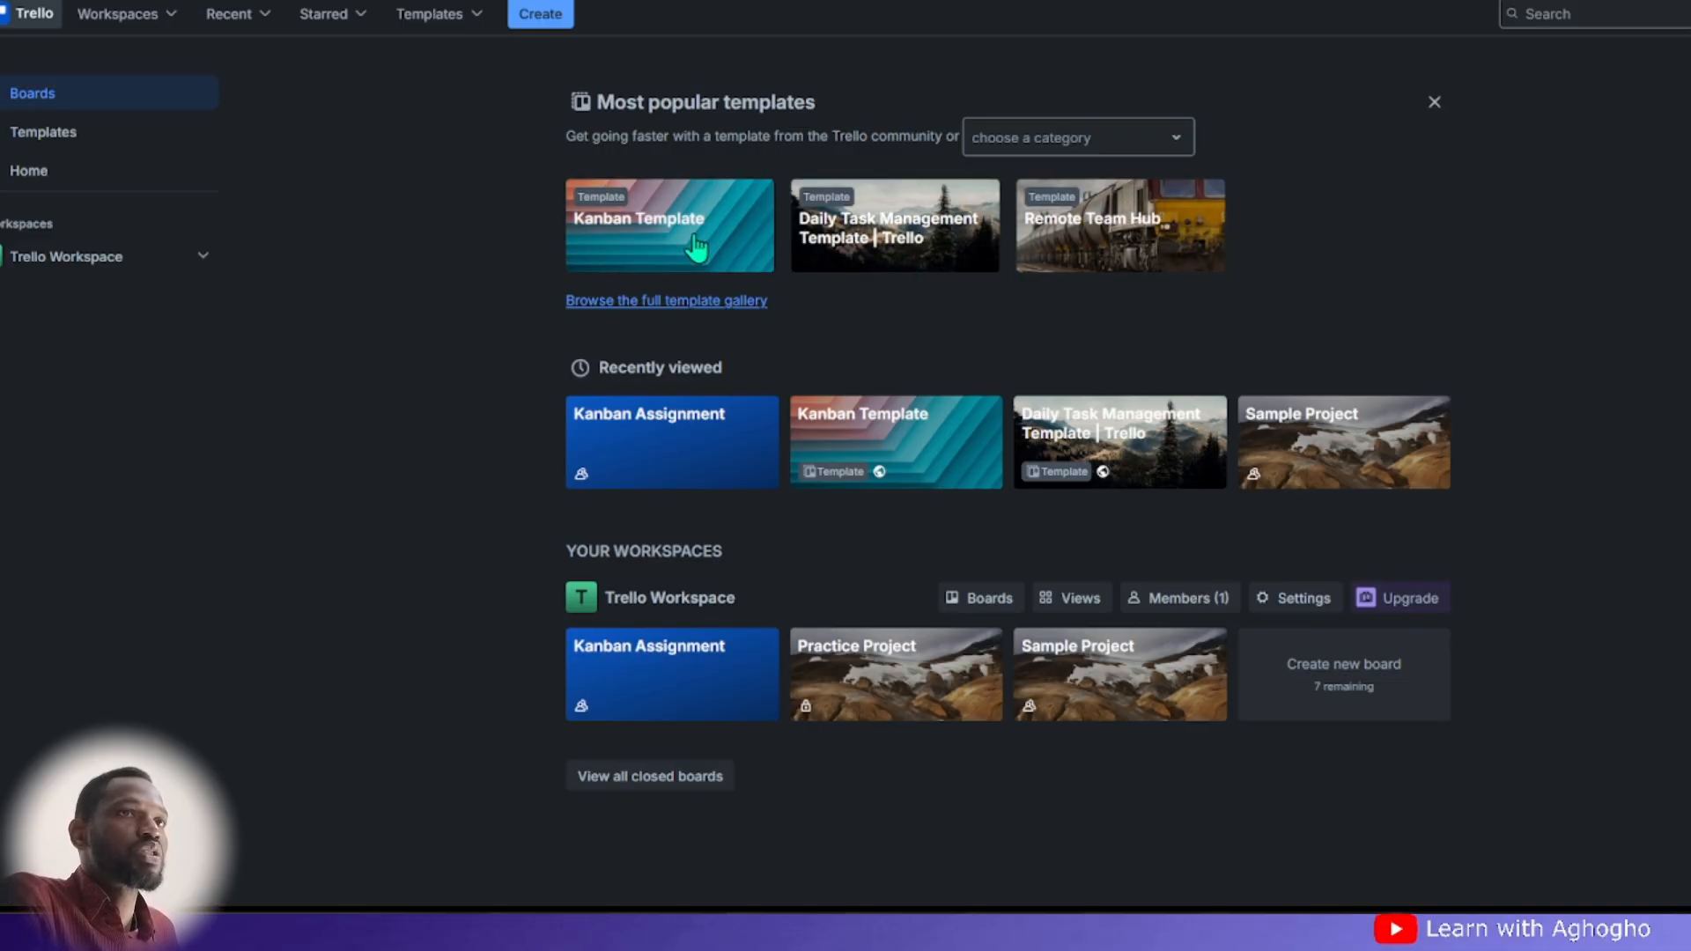
- Preview the Kanban Template board, collapsing and re-expanding its Doing list, and return to the boards overview
left_click(672, 214)
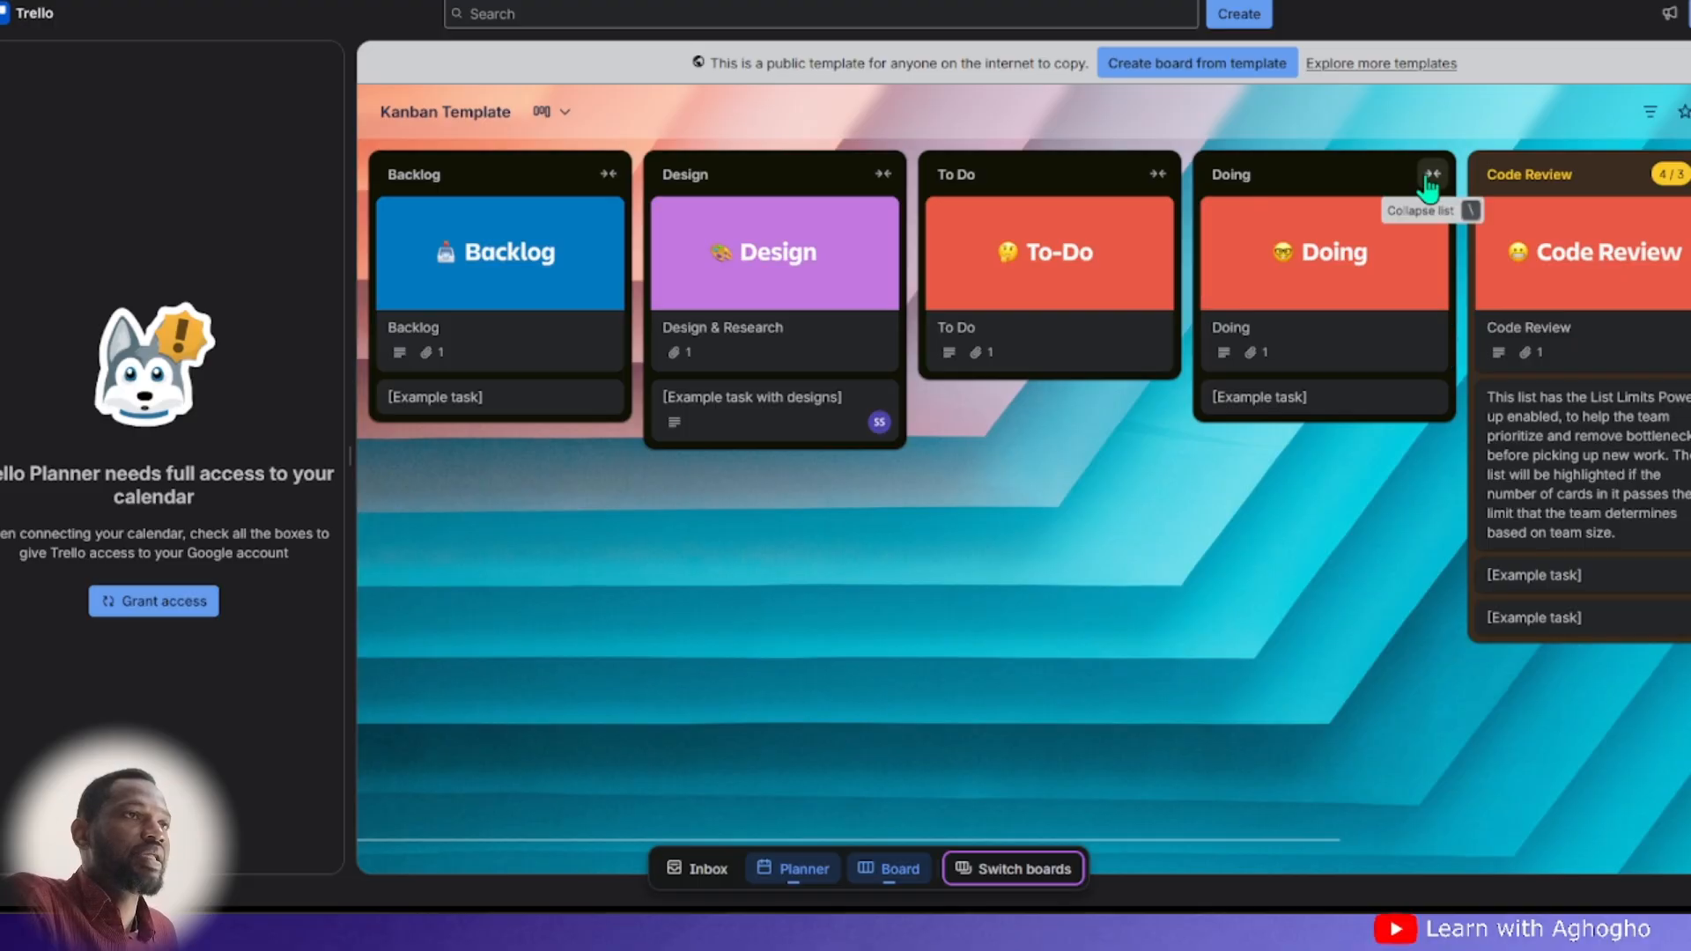
left_click(1430, 174)
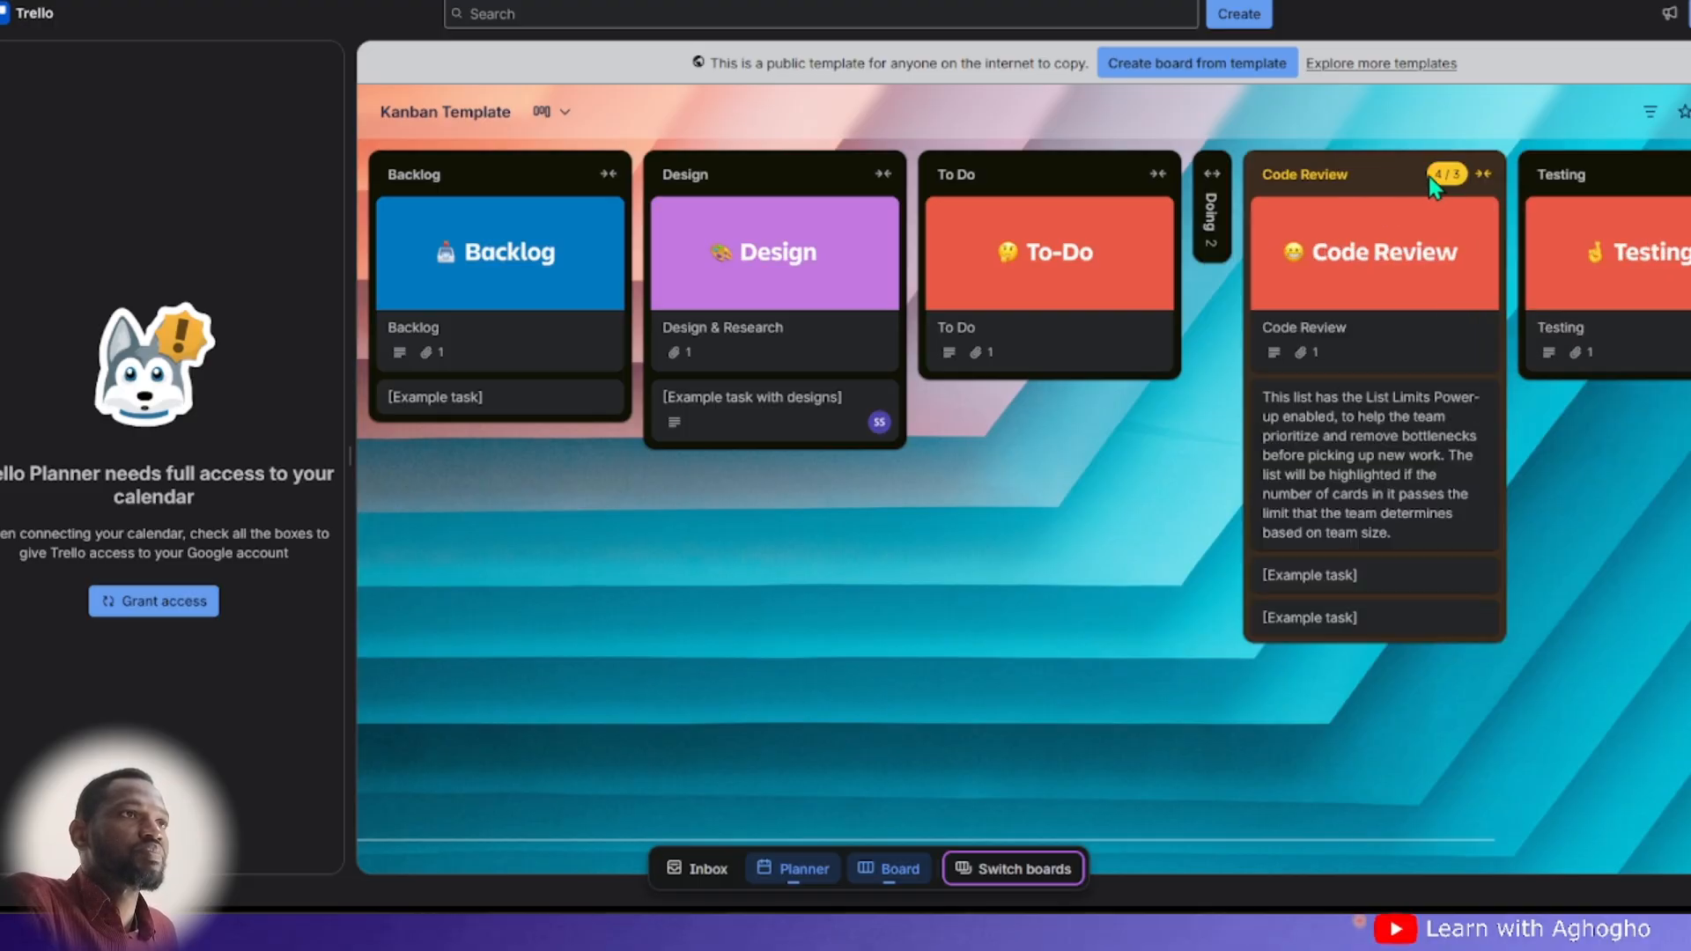
left_click(1211, 176)
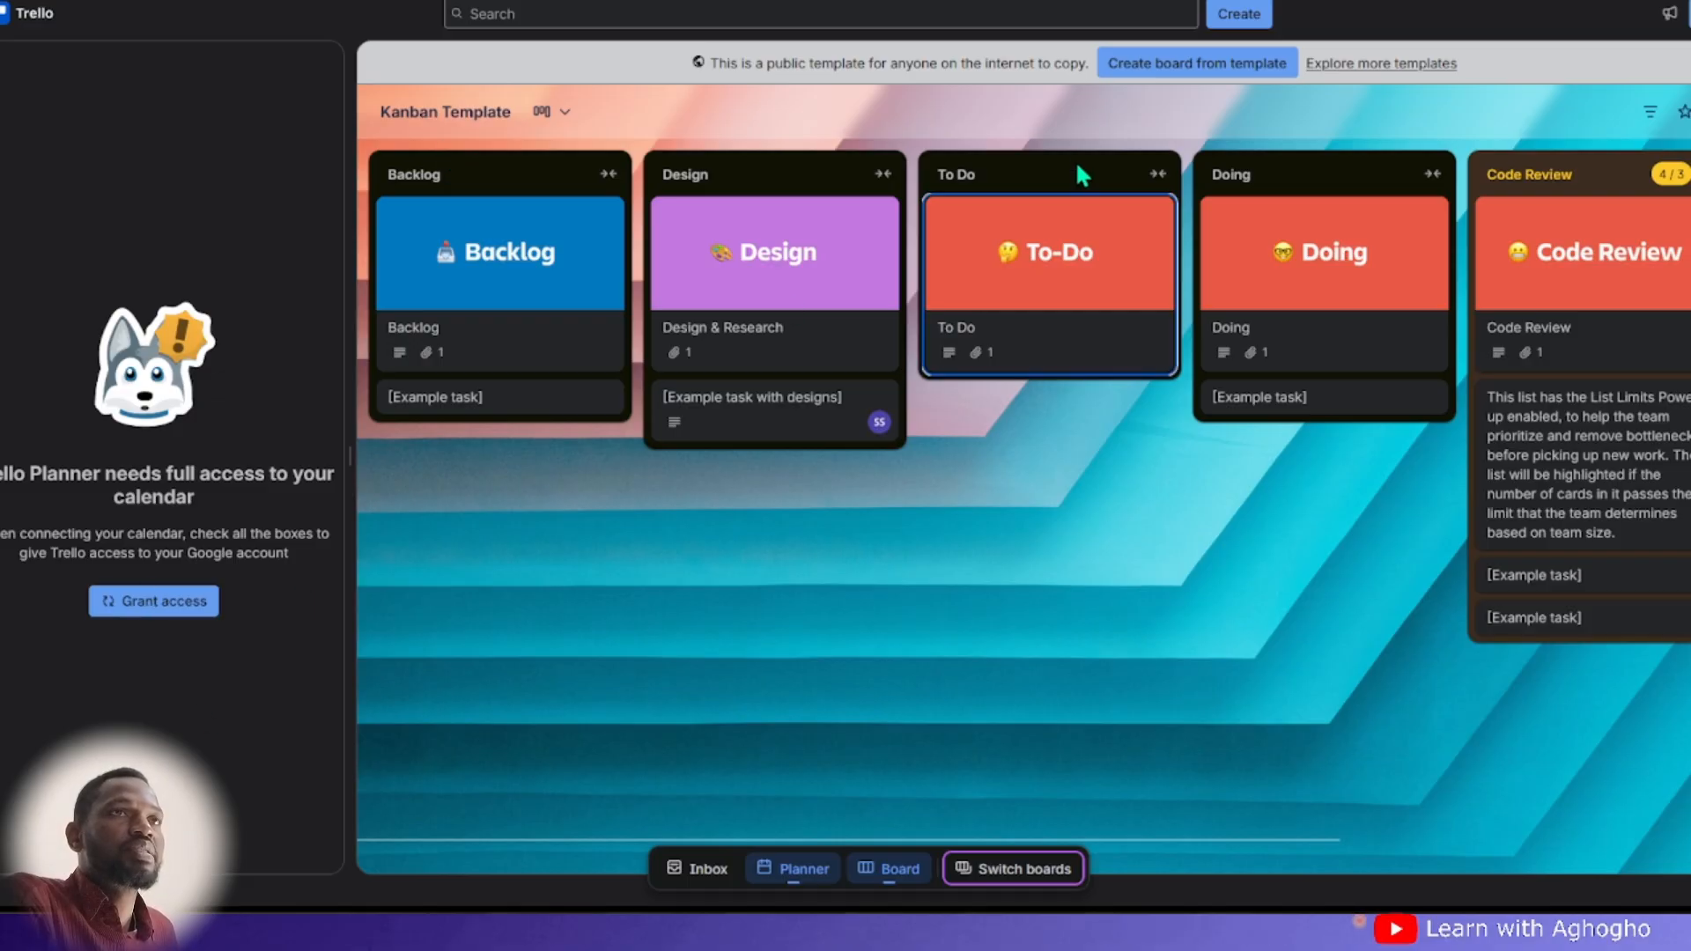
left_click(27, 18)
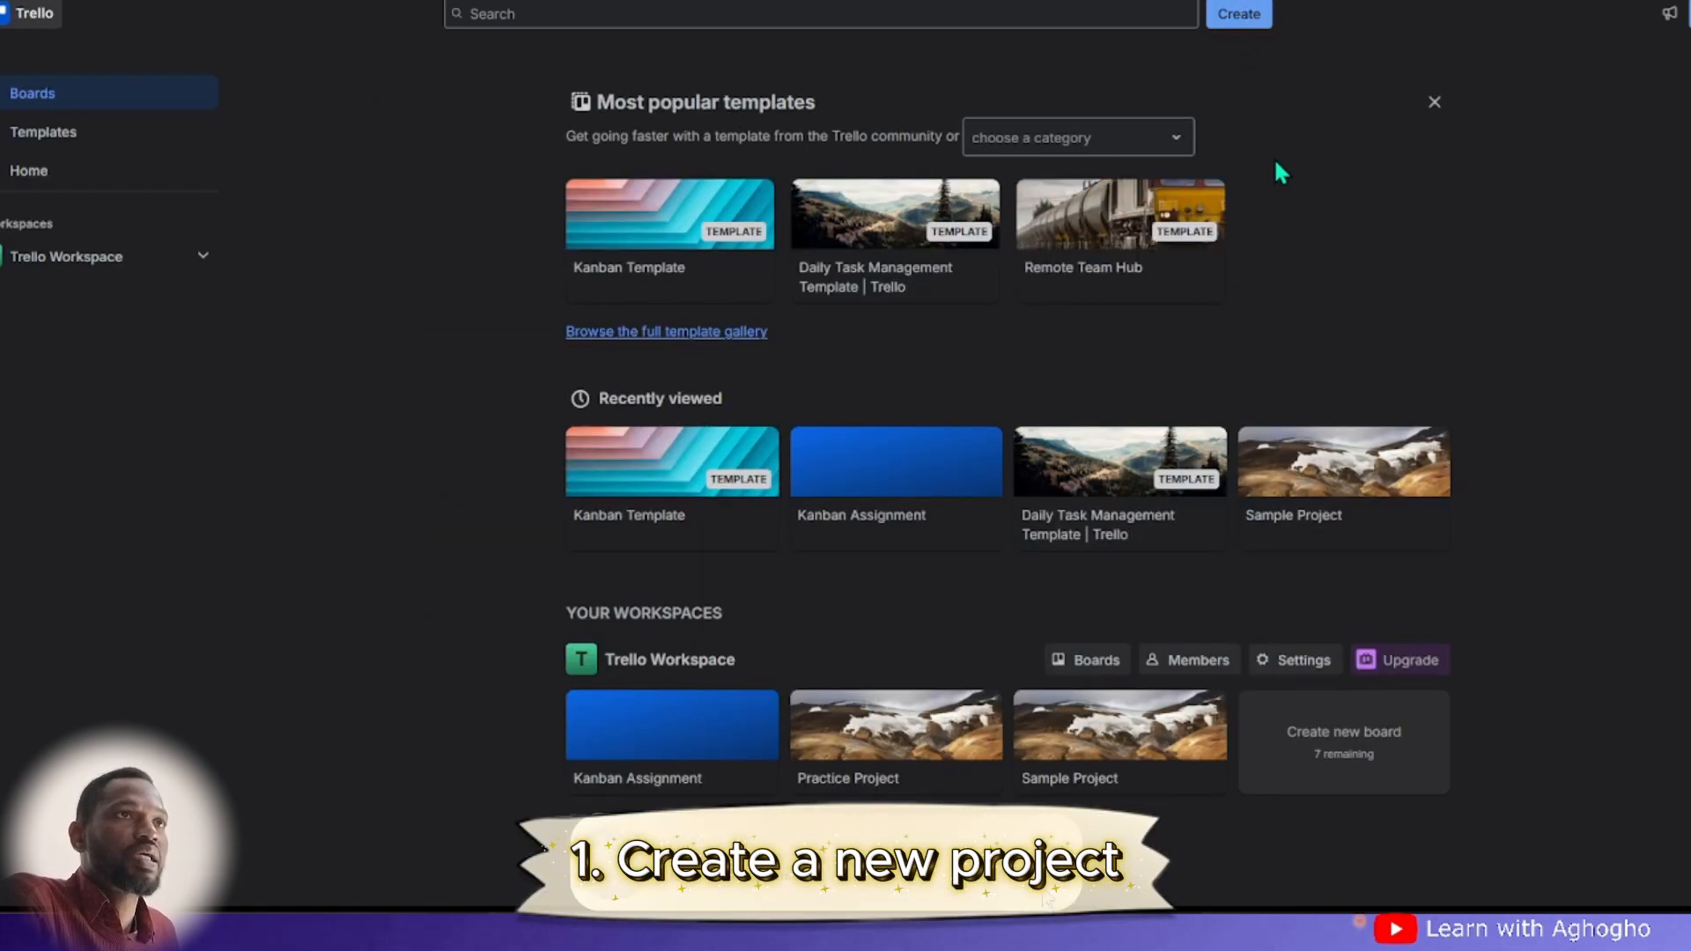
- Create a new board titled "YouTube Videos Planning" with Workspace visibility
left_click(1237, 14)
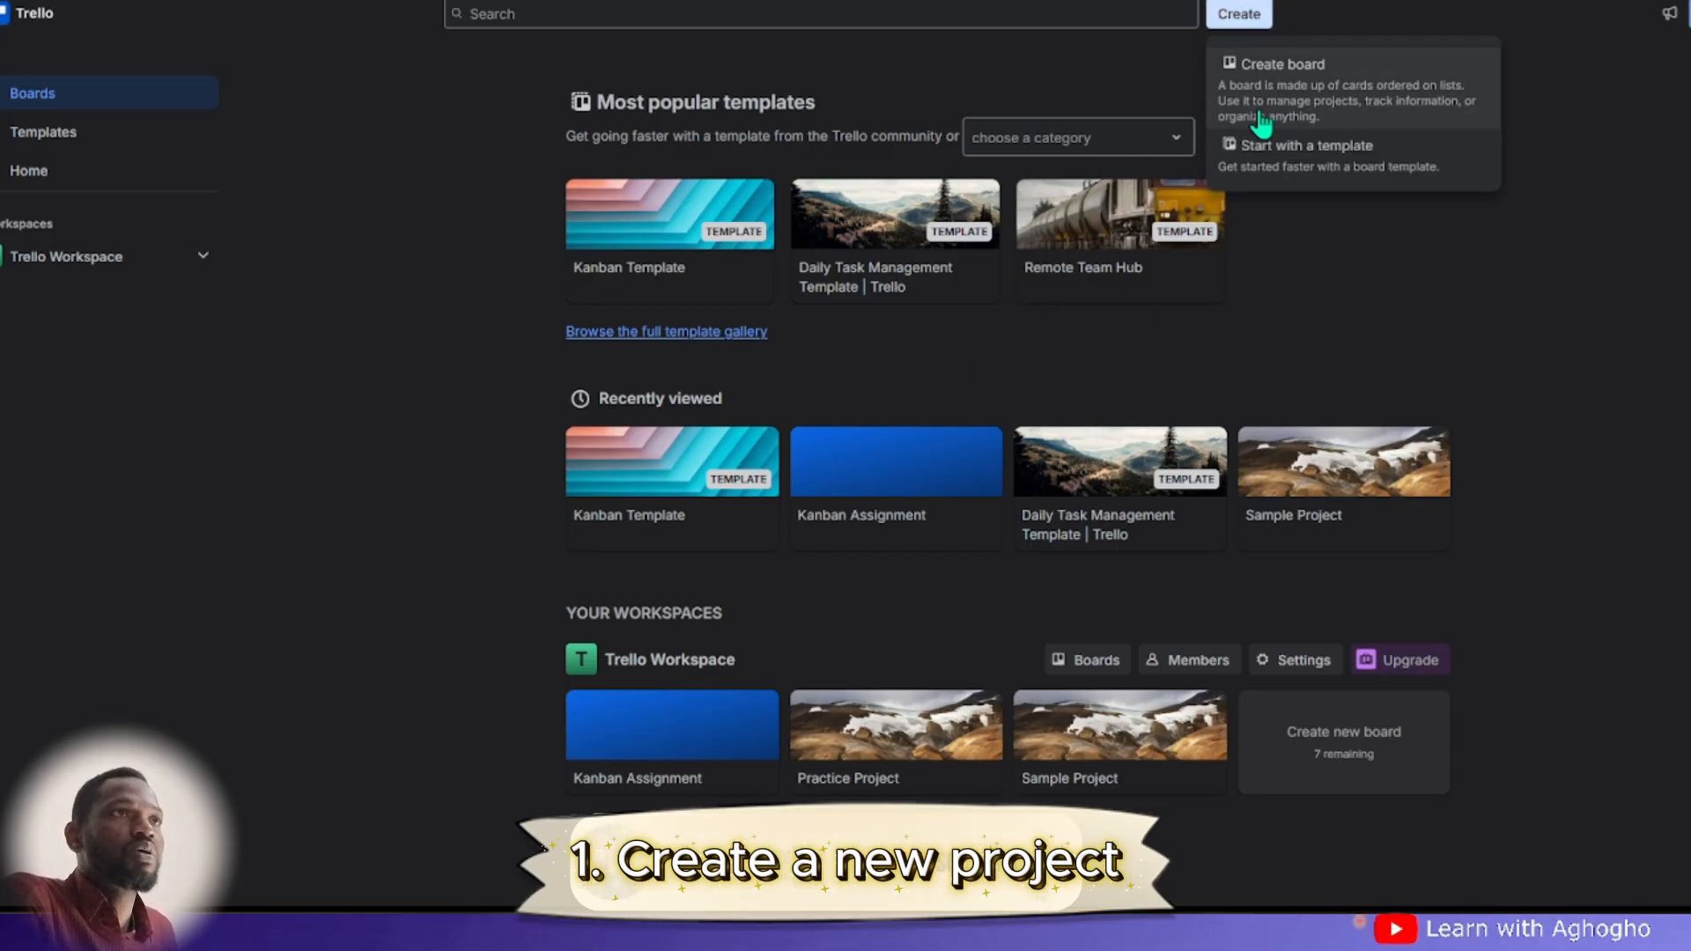
left_click(1292, 69)
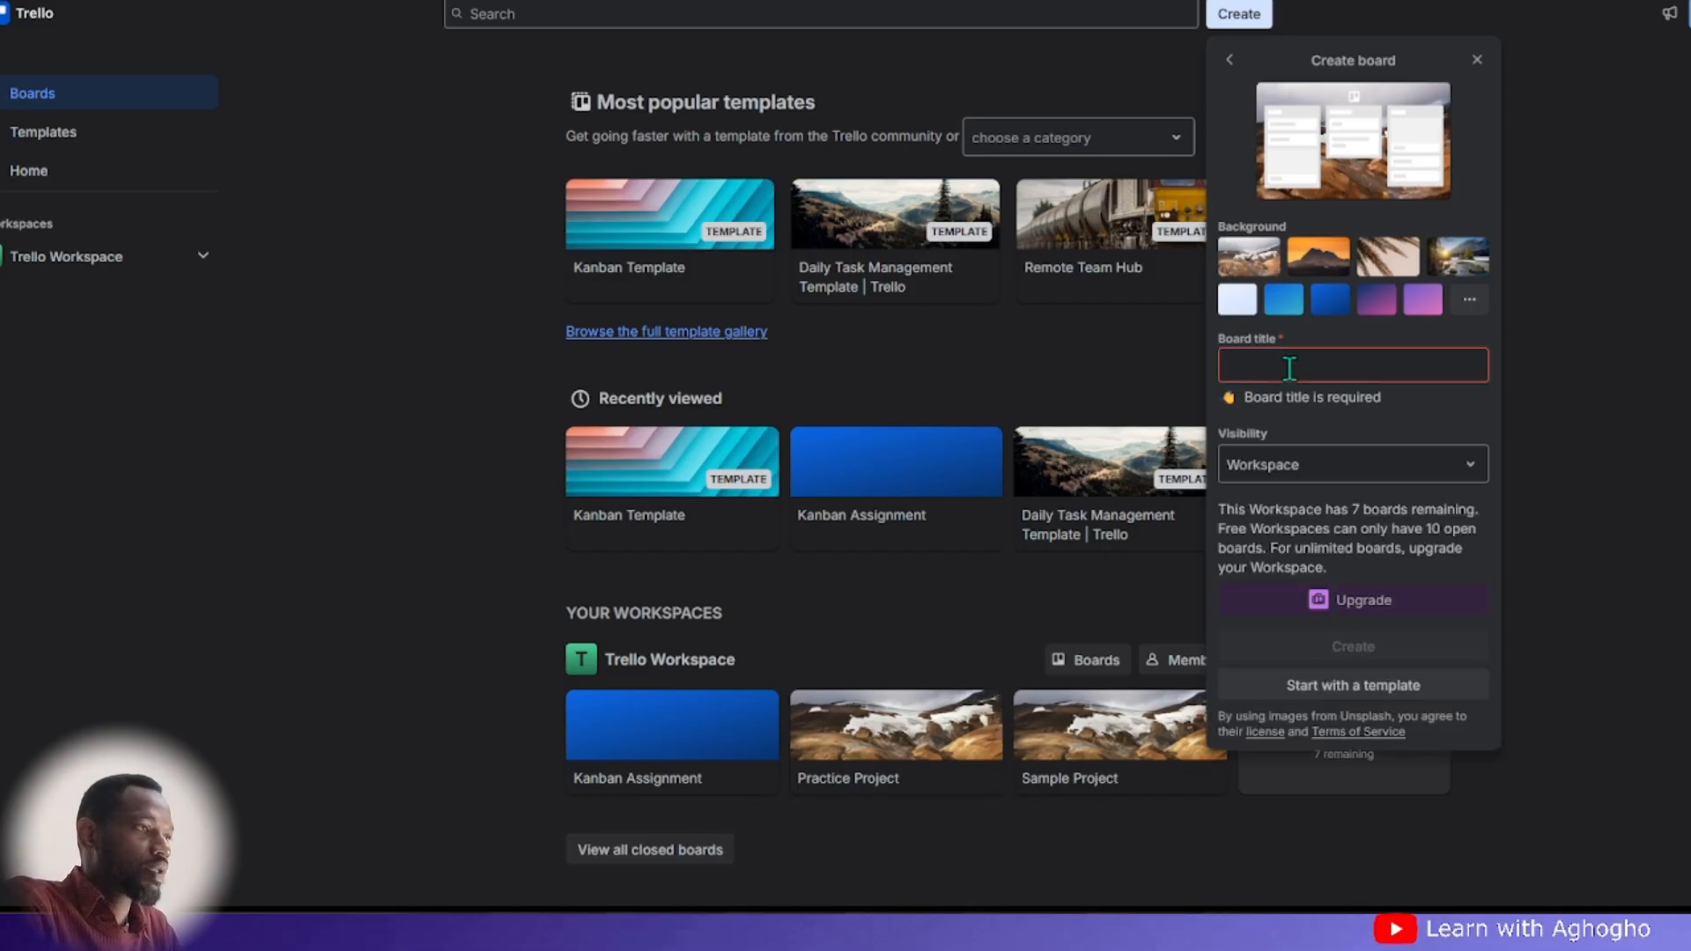
type("YouTube Videos Planning")
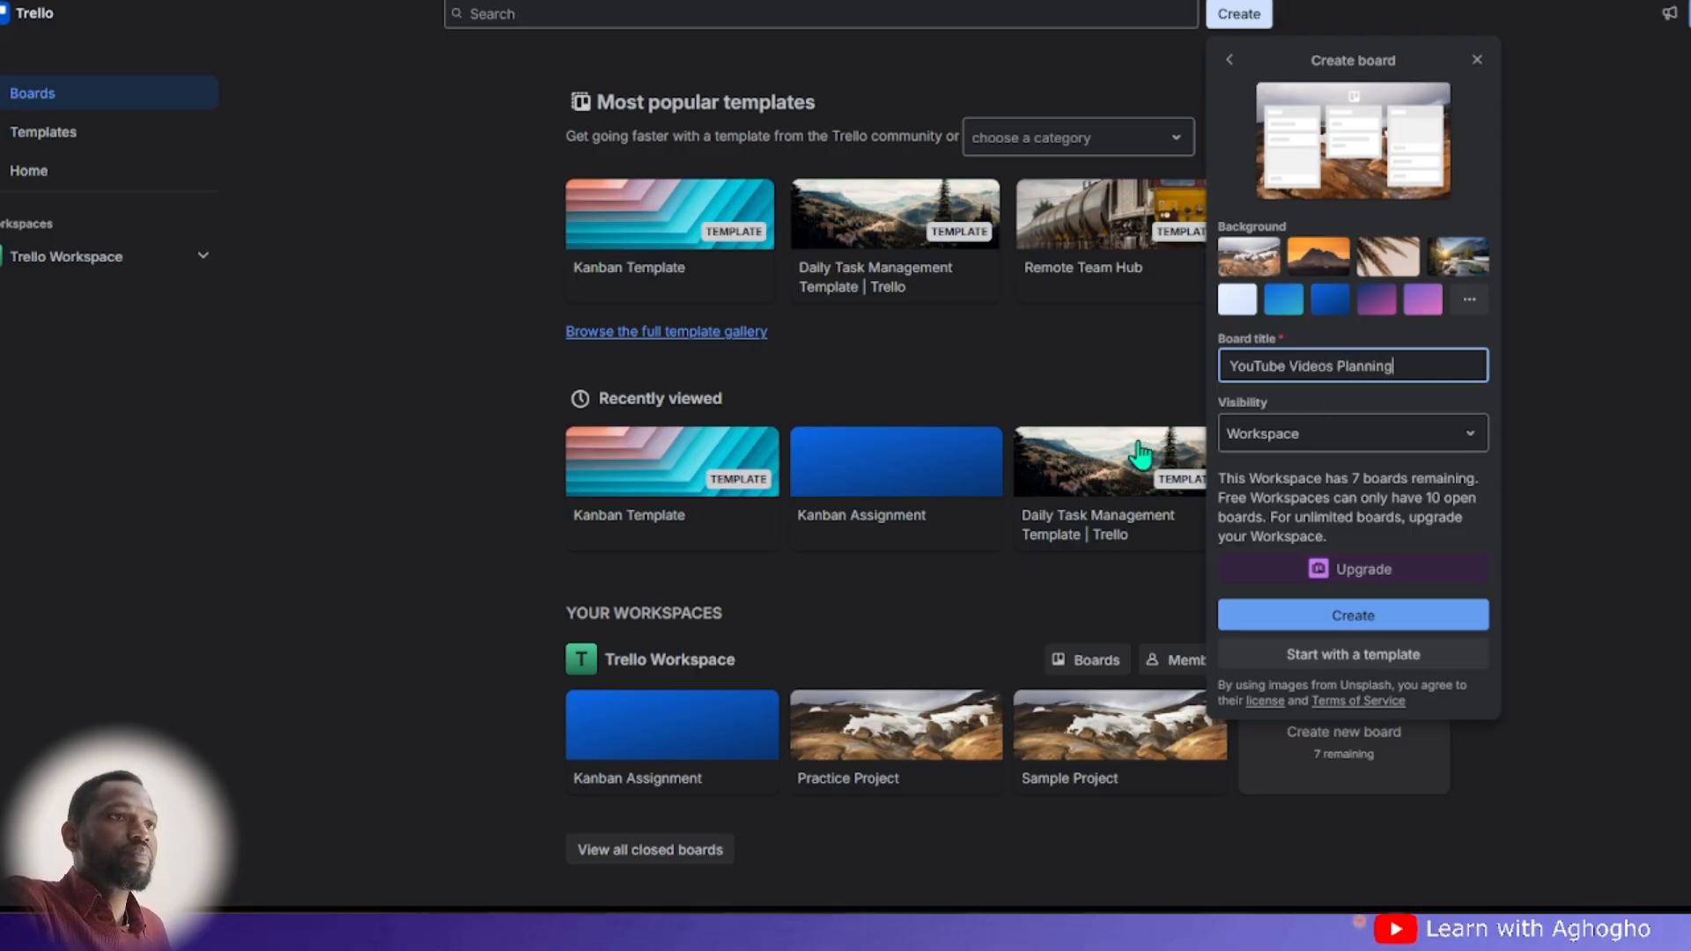
double_click(1322, 432)
left_click(1322, 434)
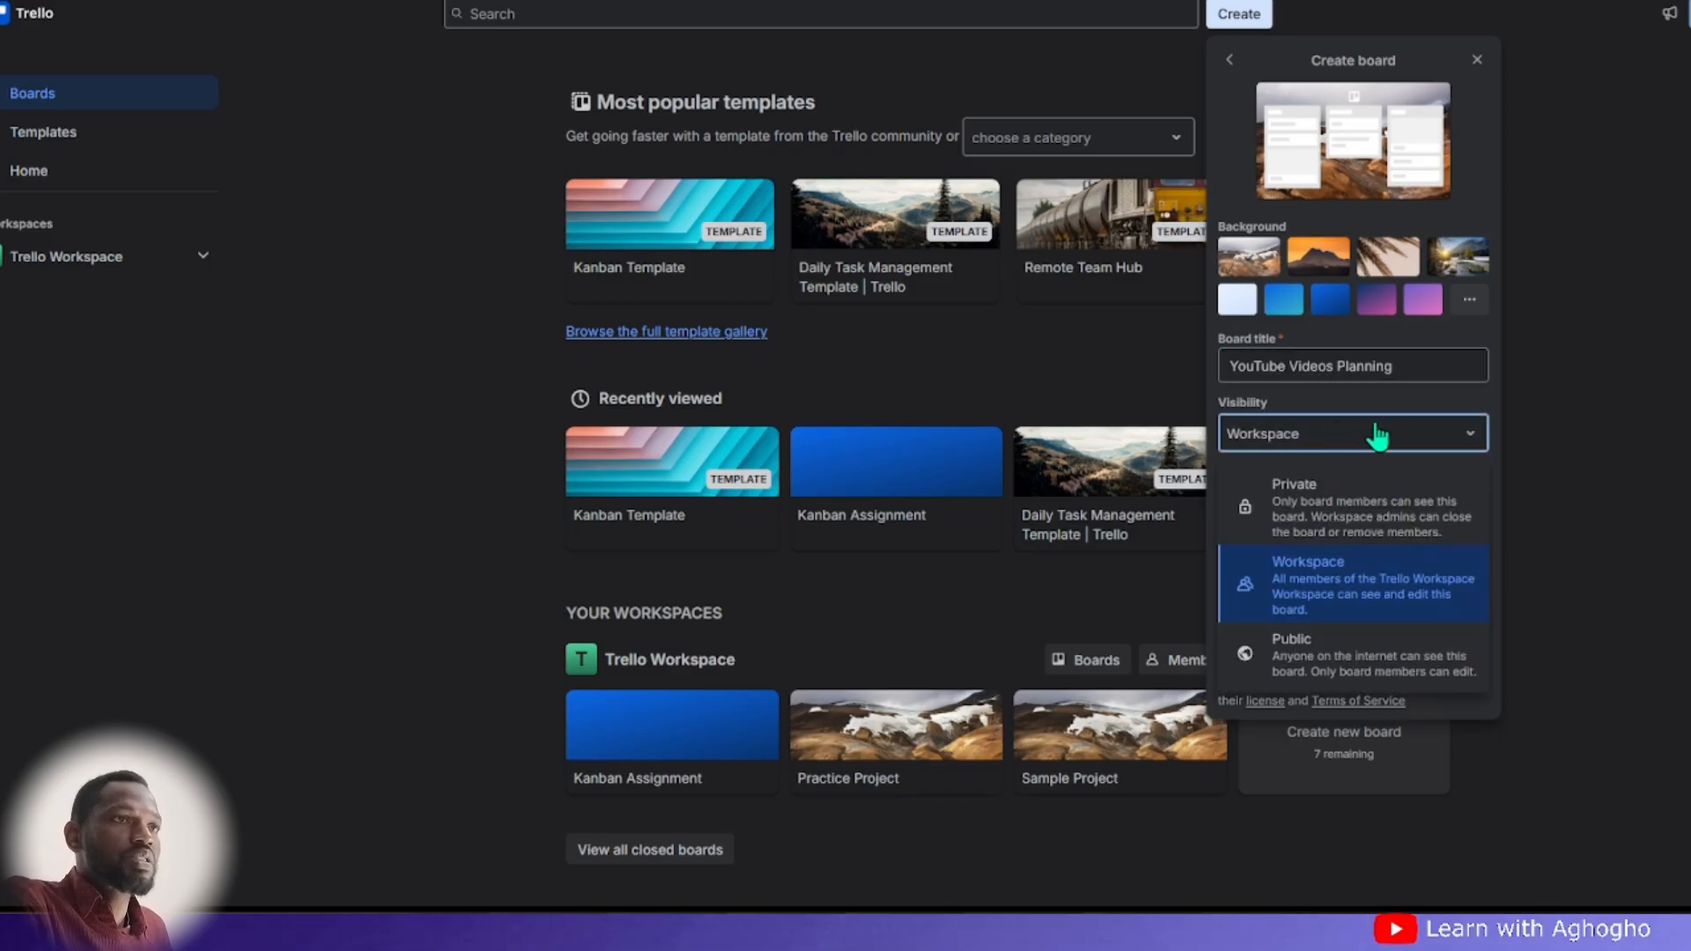
left_click(1378, 435)
left_click(1378, 435)
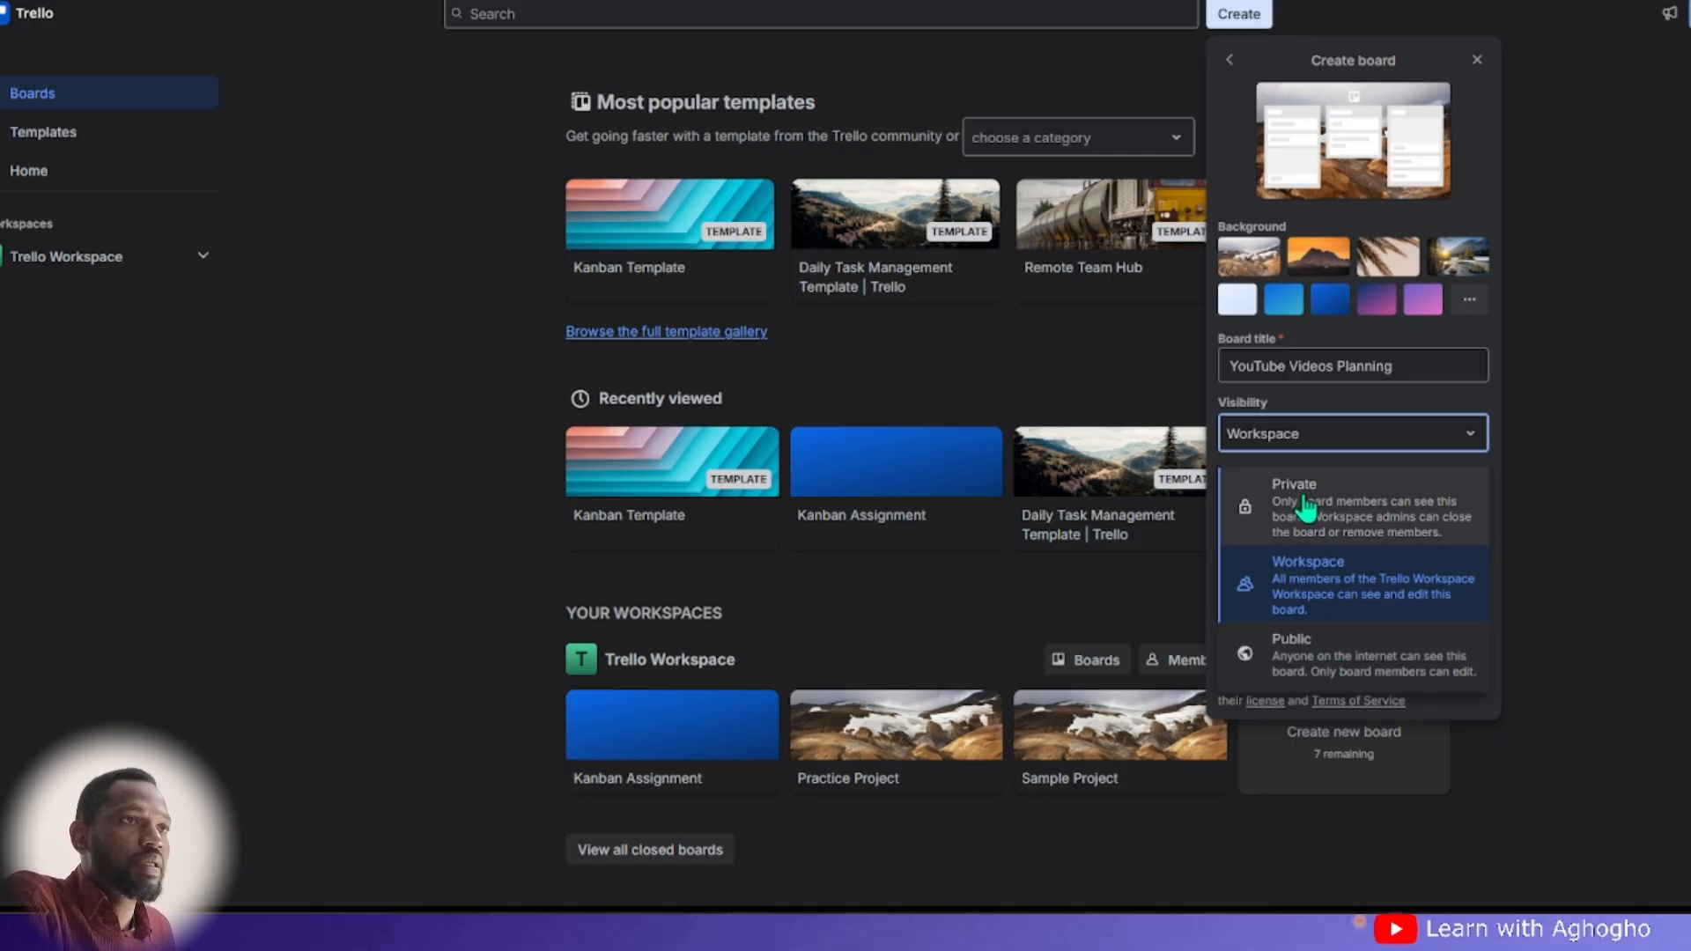
left_click(1388, 590)
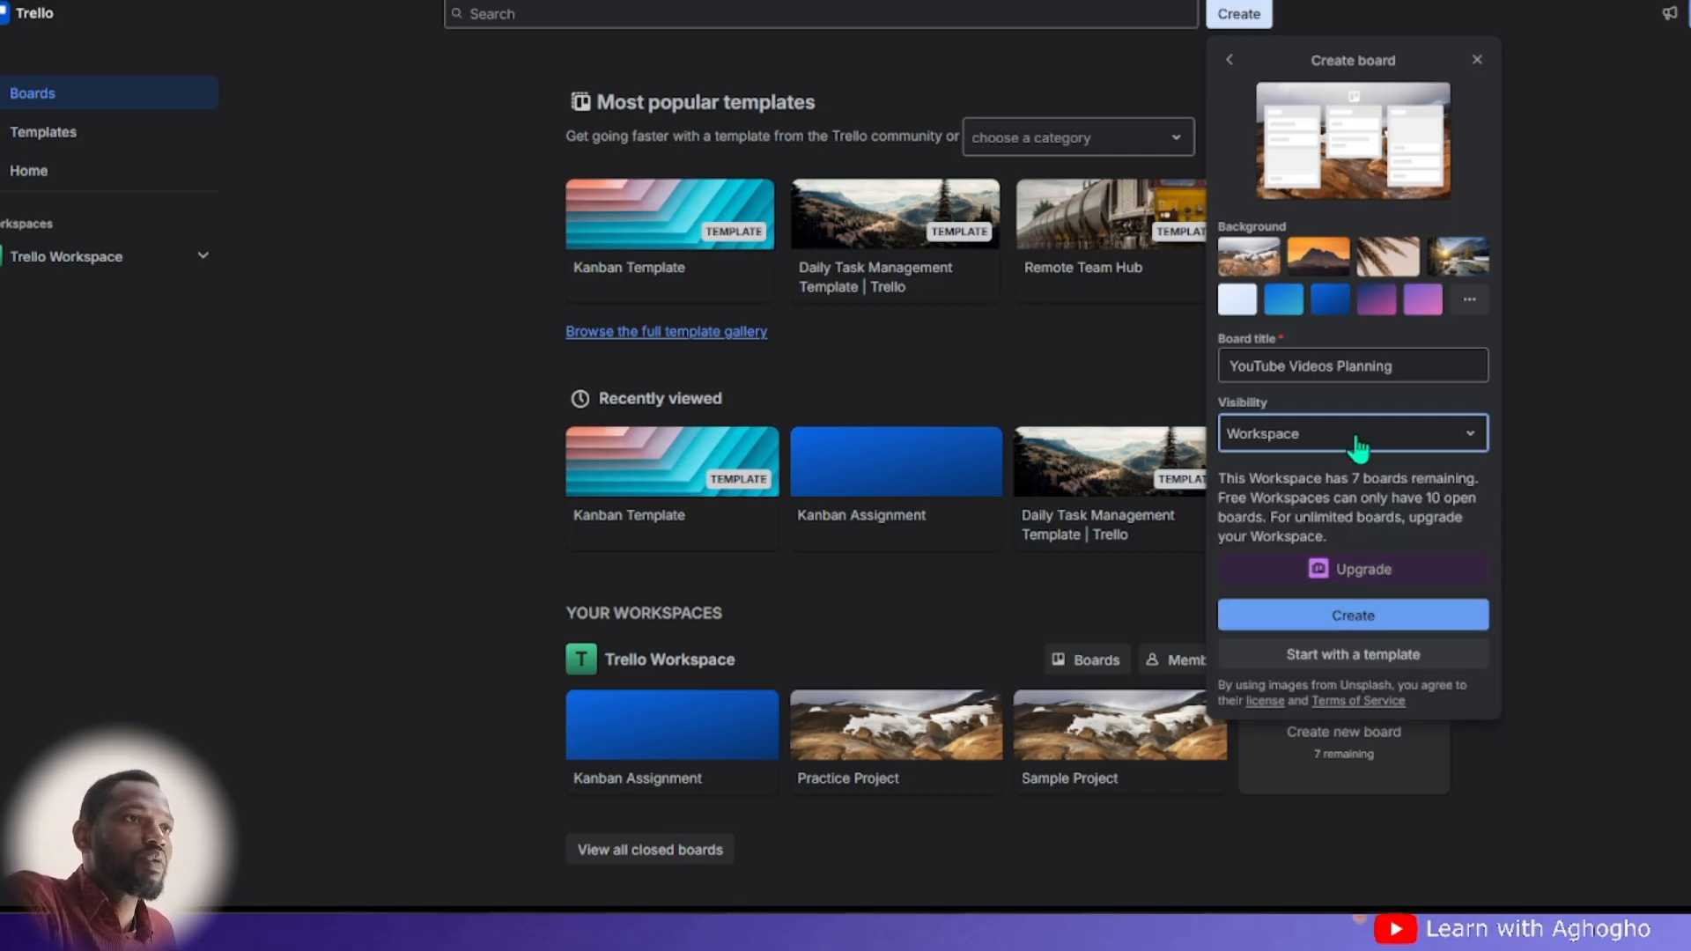
left_click(1396, 611)
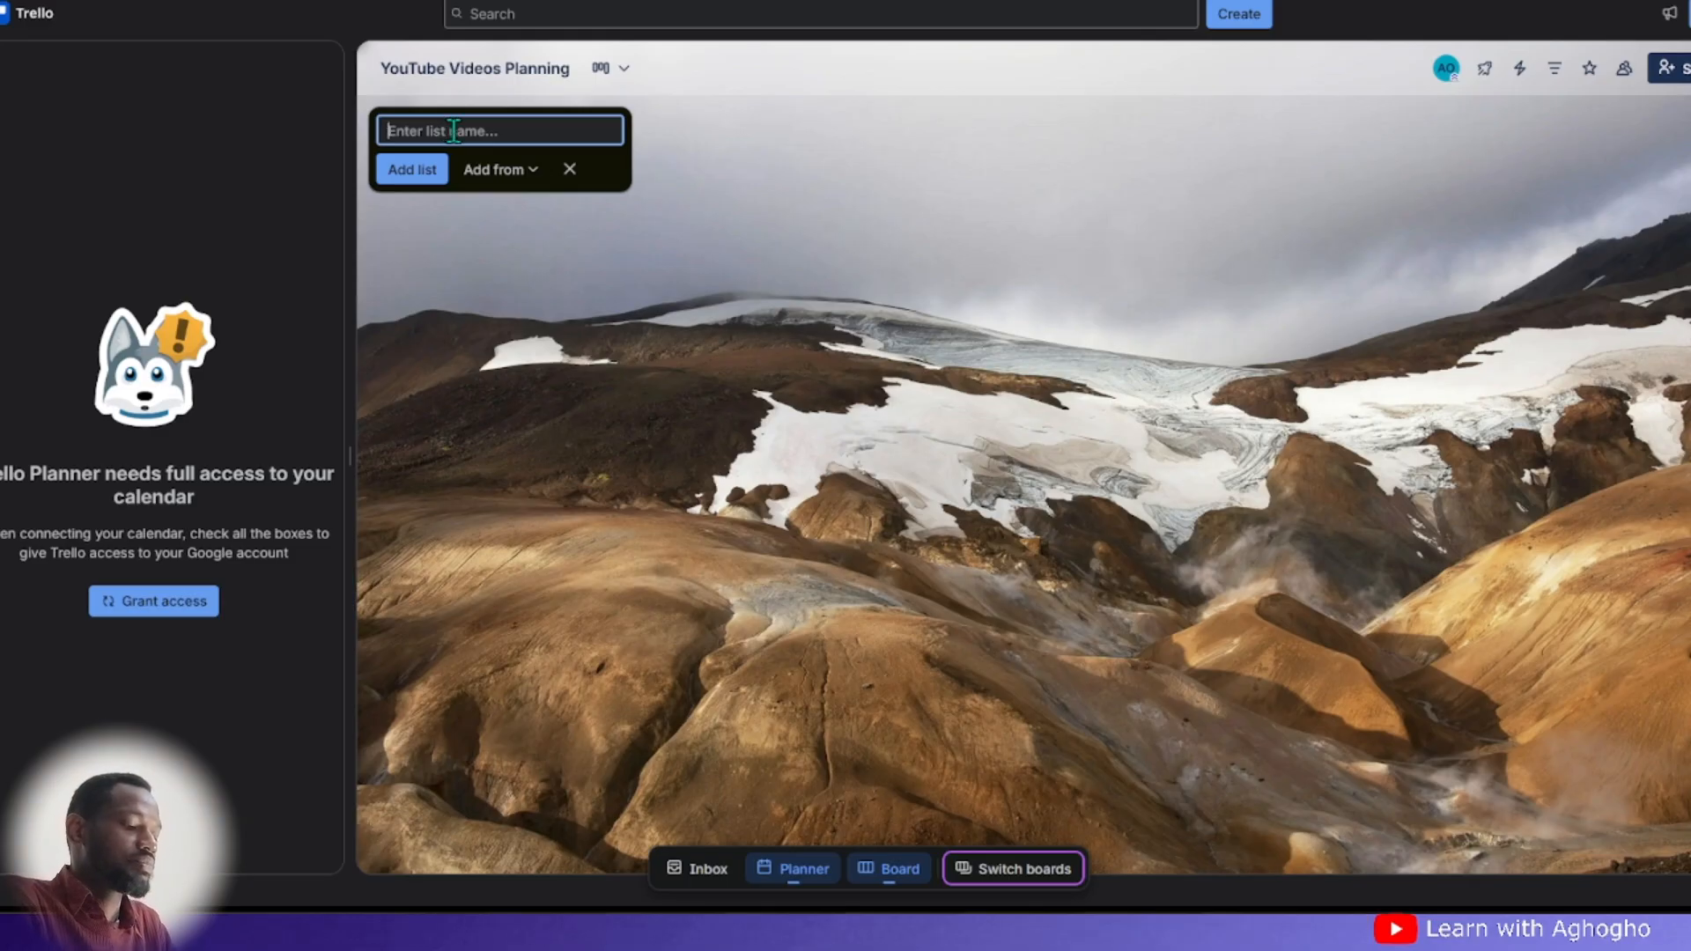
- Add two lists named "To Do" and "In Progress" to the YouTube Videos Planning board
type("To Do")
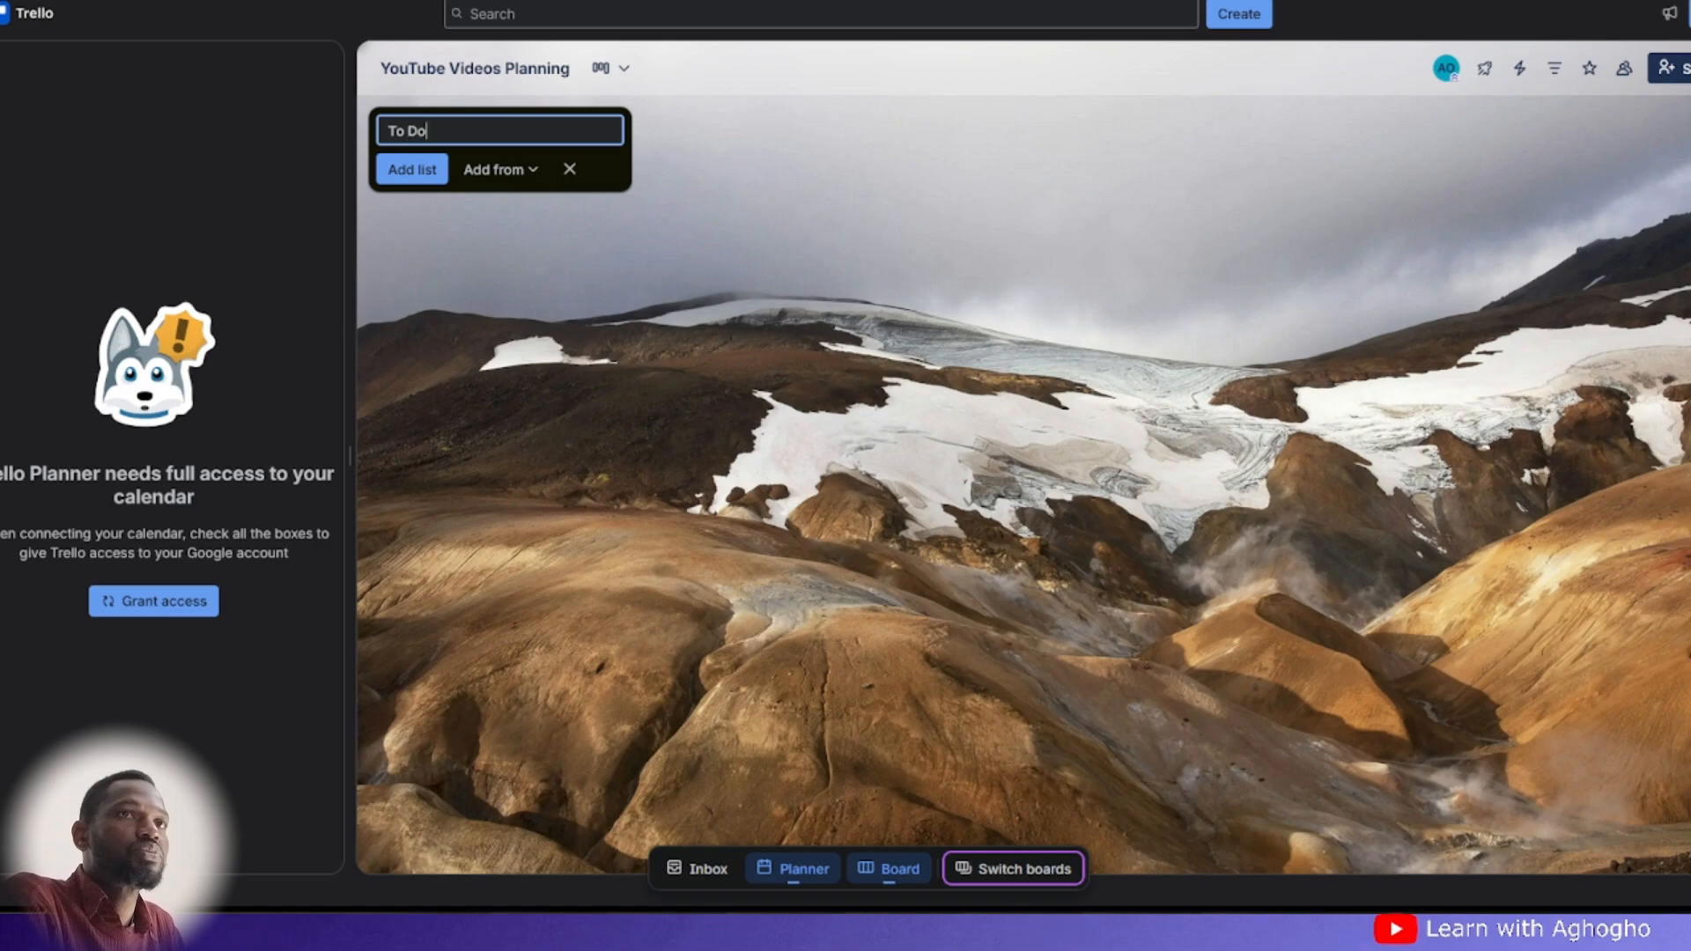
left_click(412, 169)
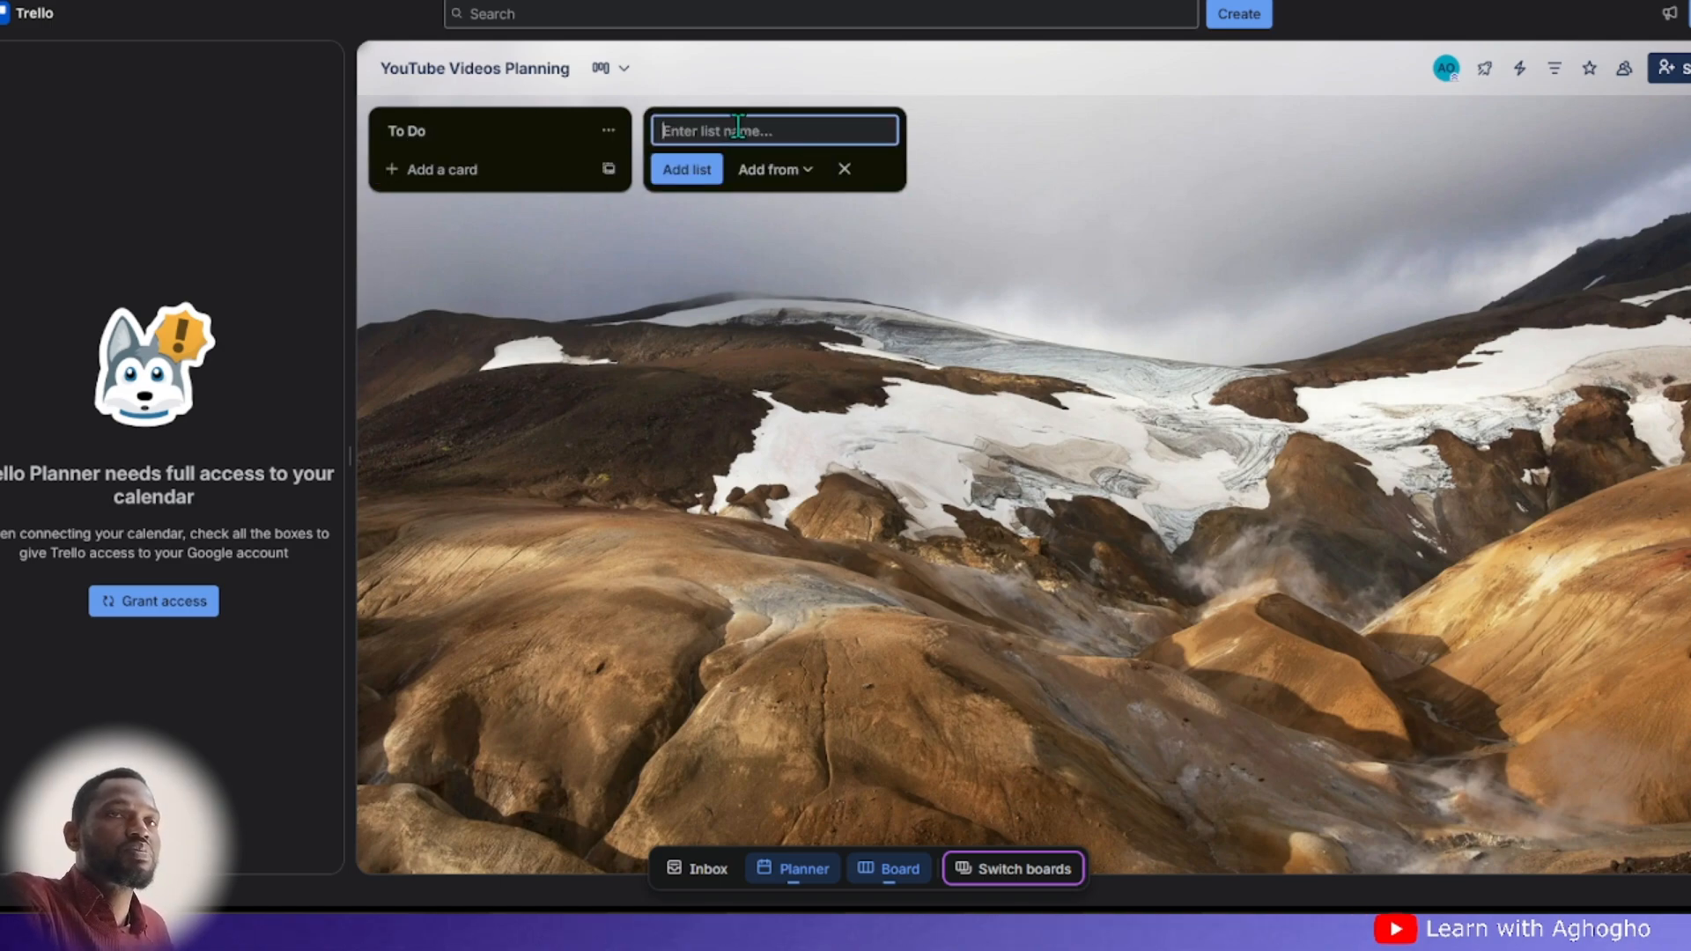
type("I")
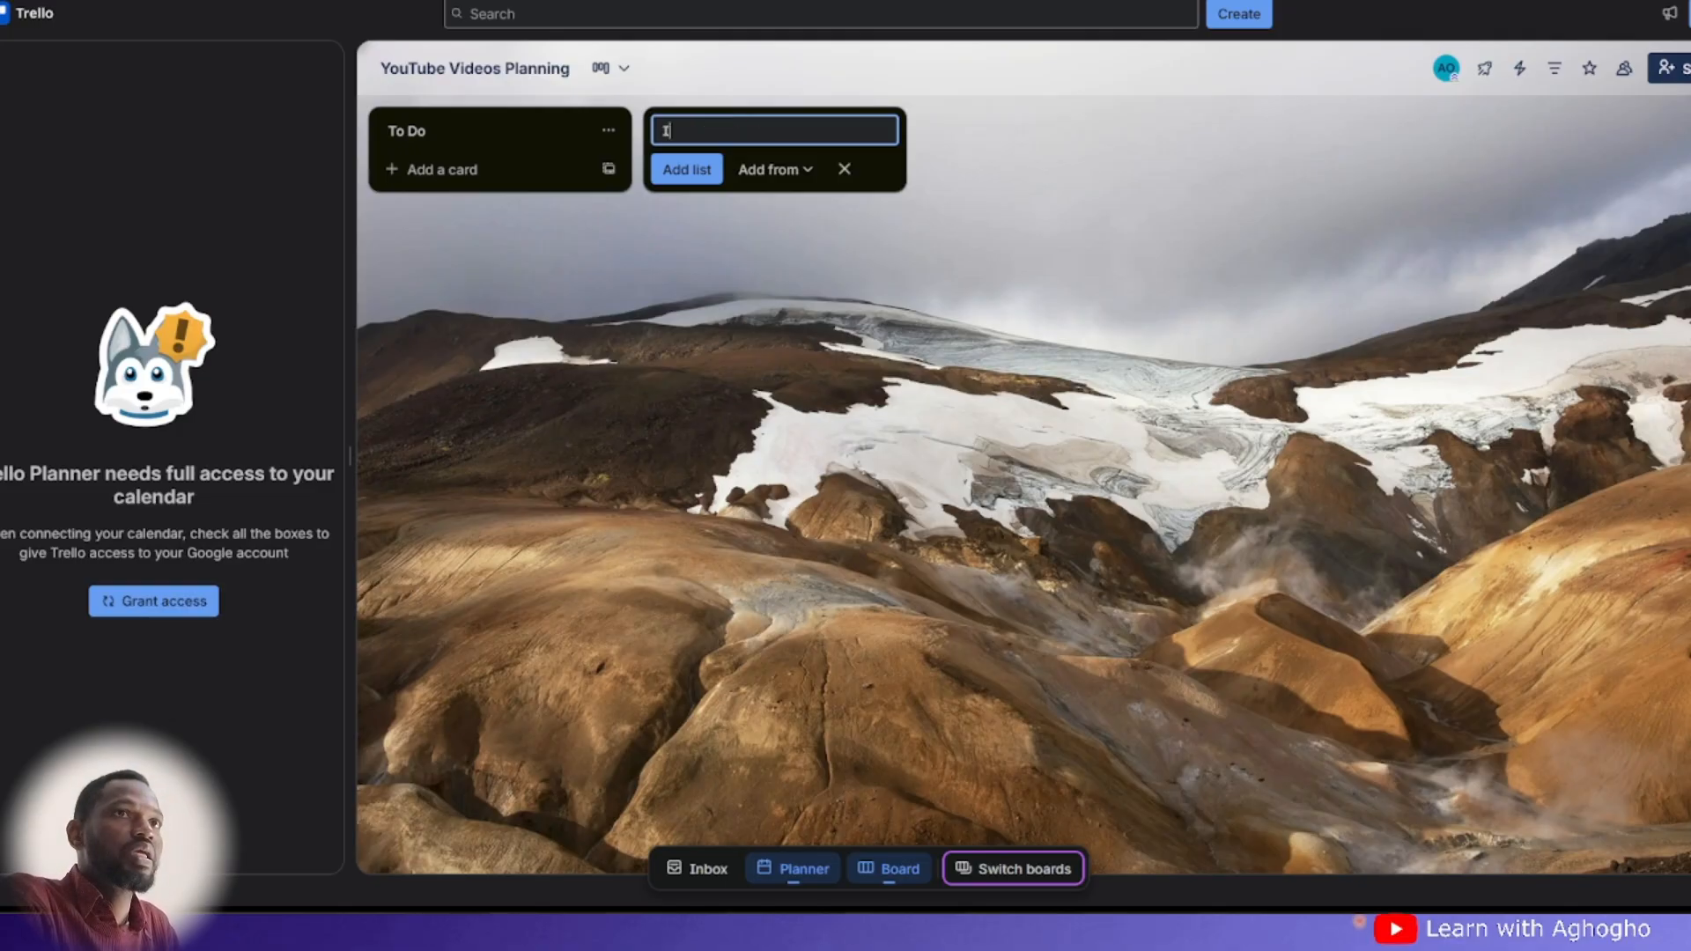
type("n Pro")
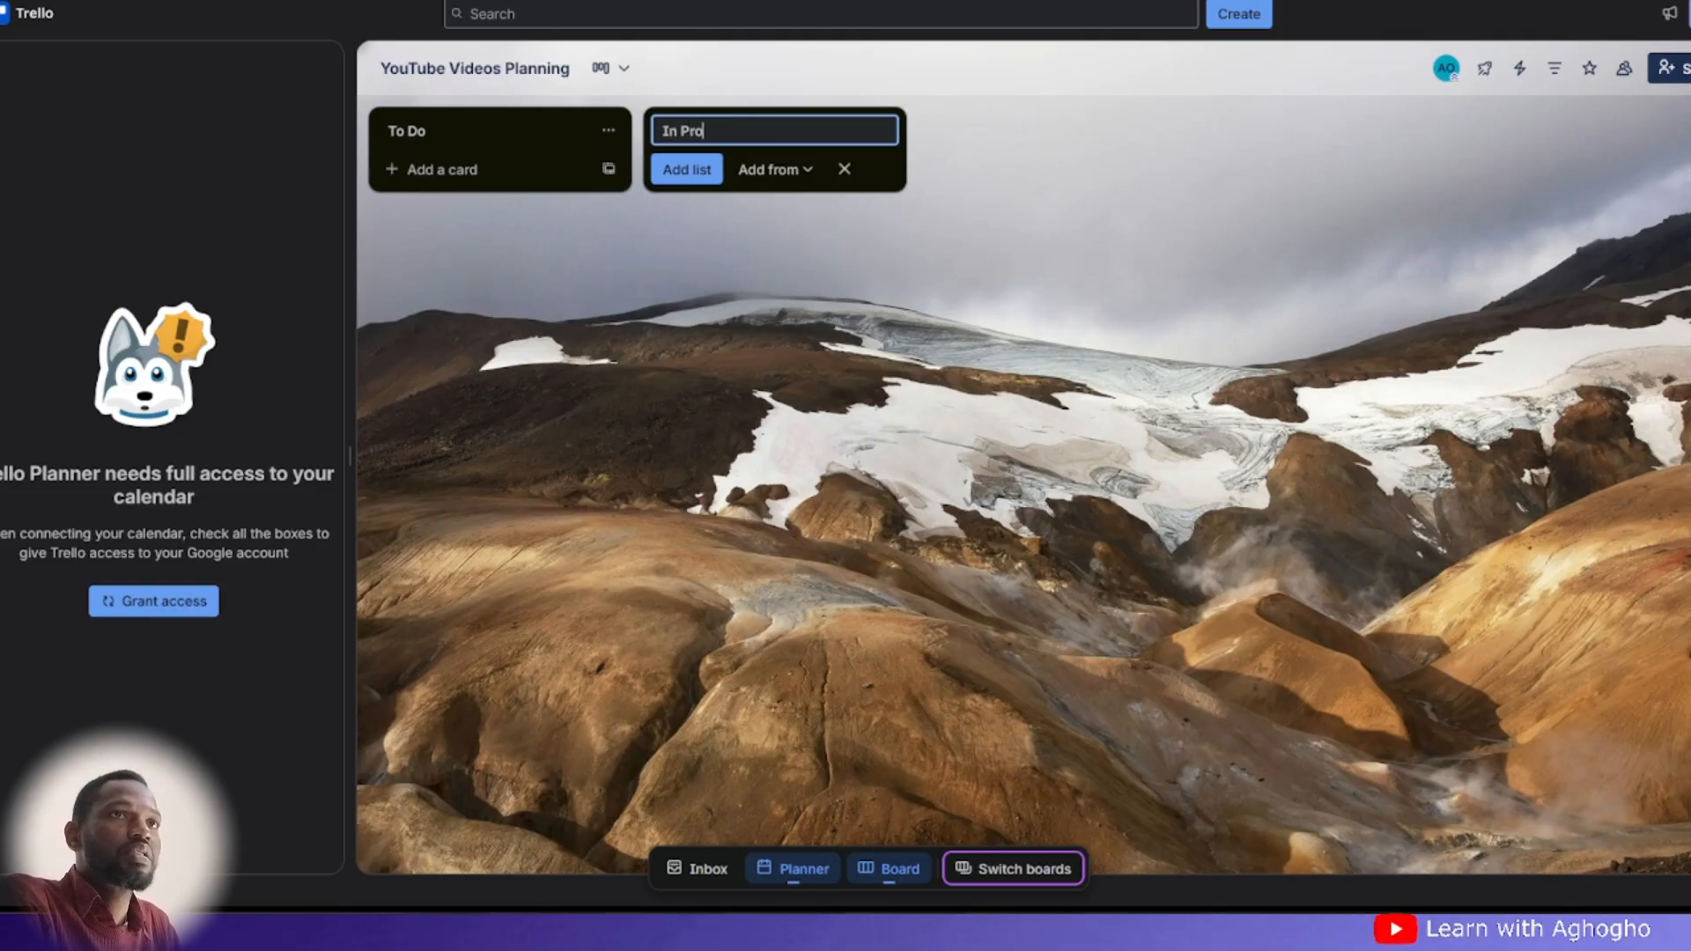
type("g")
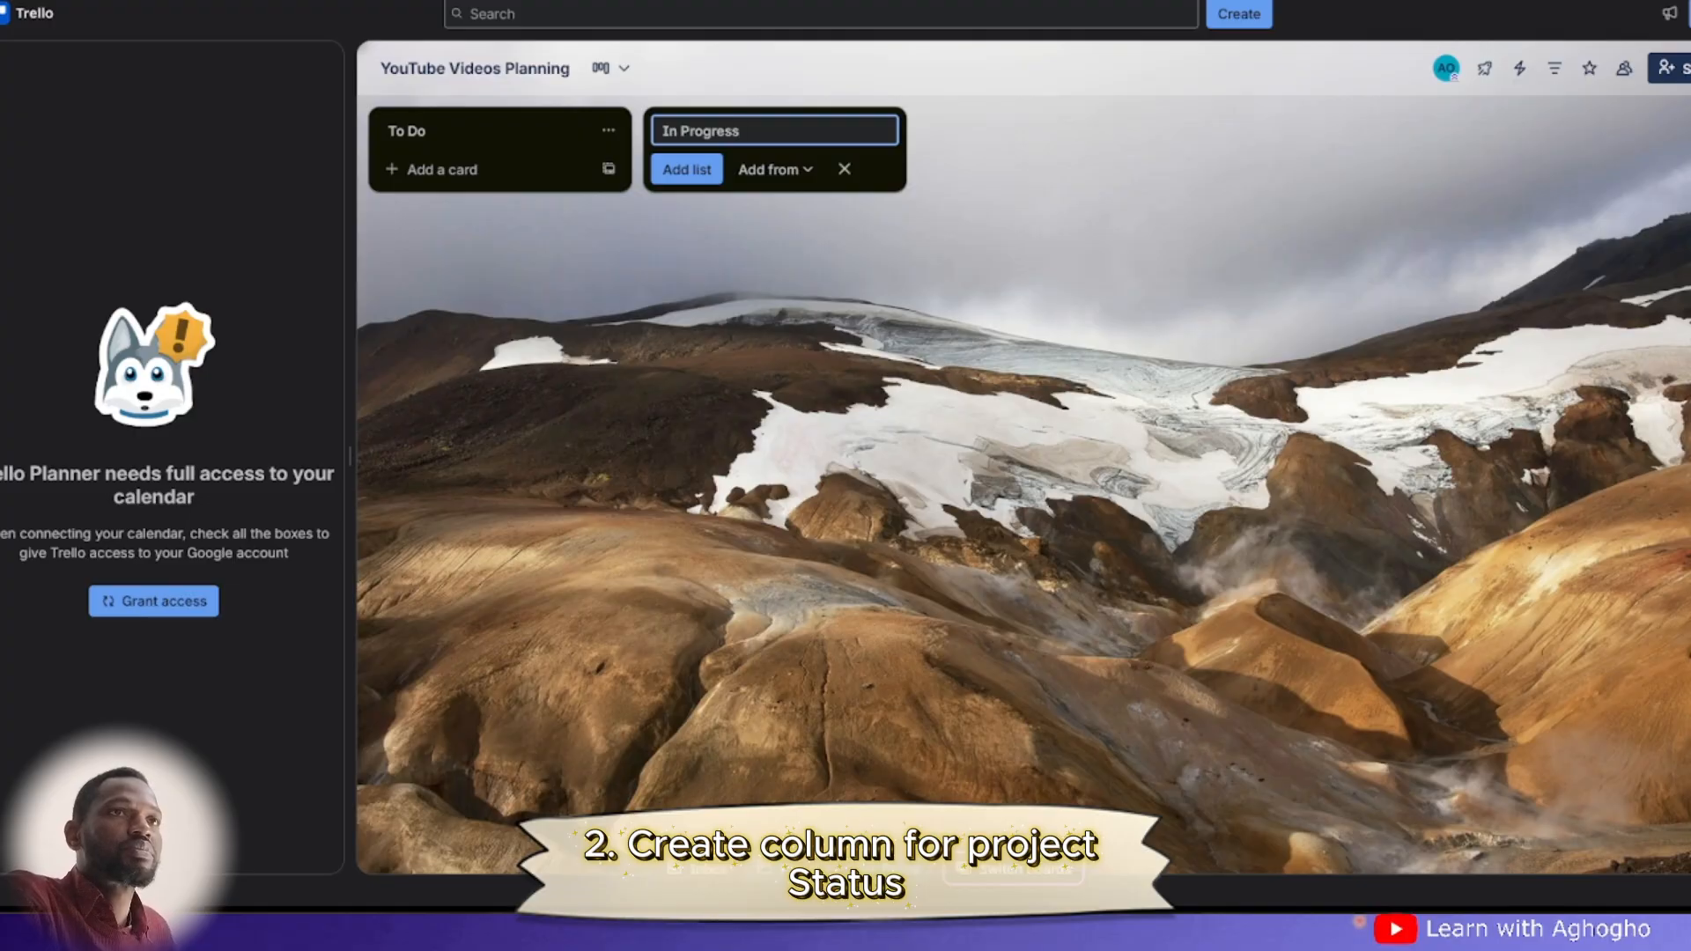
type("ress")
left_click(682, 171)
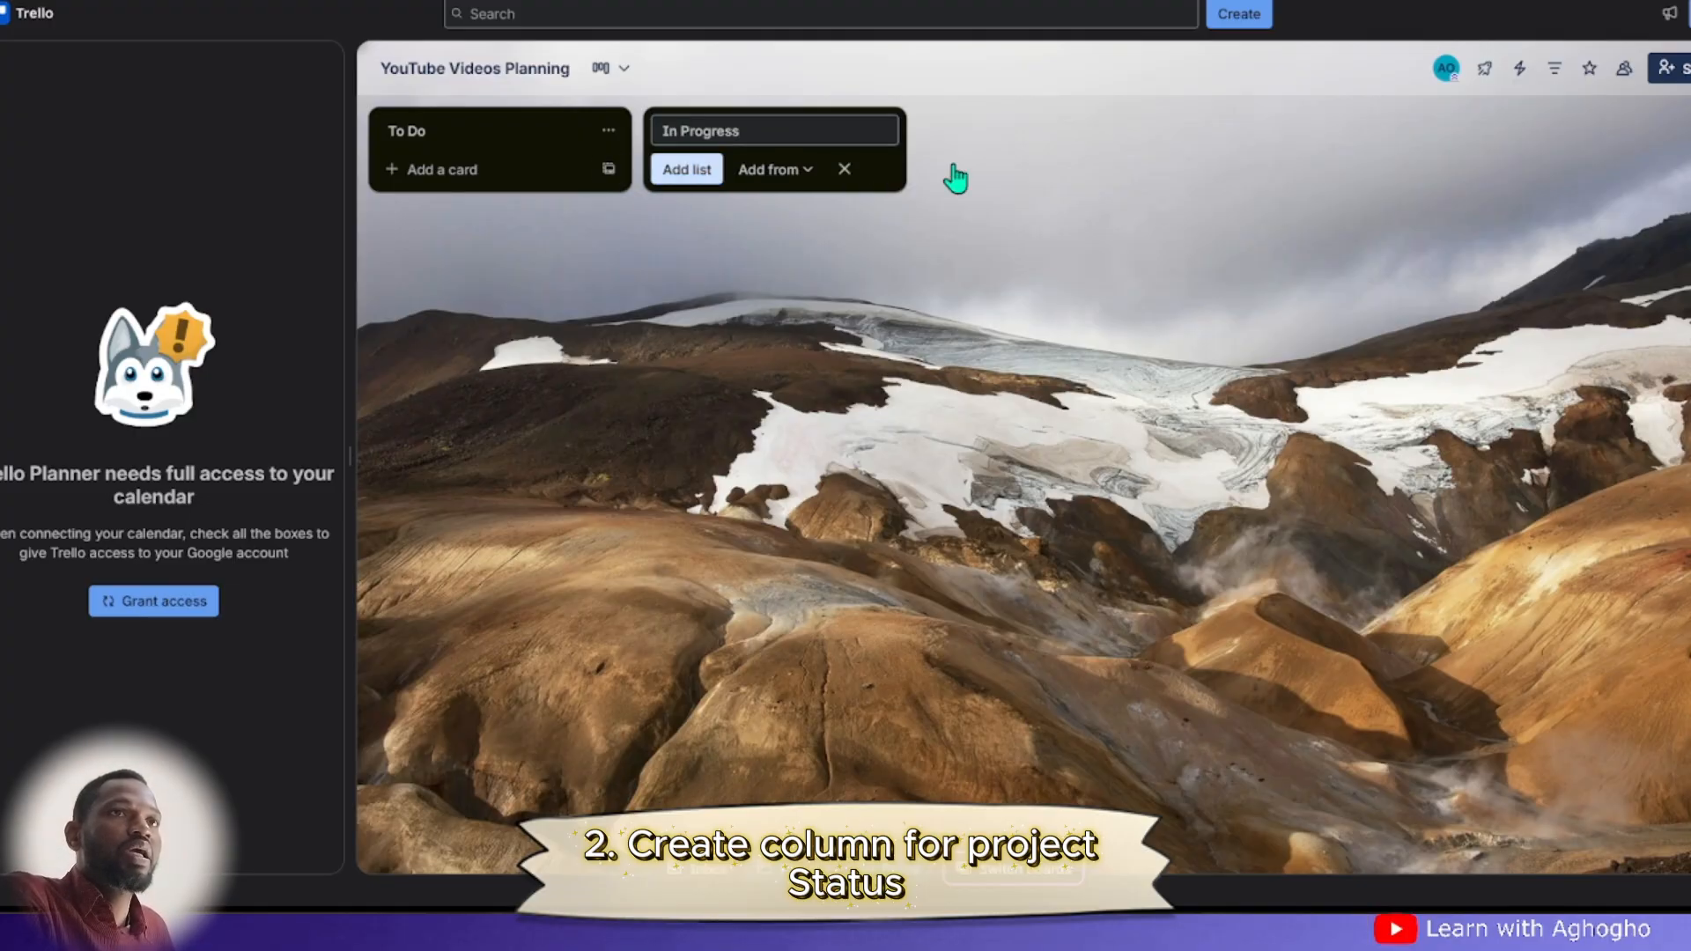
- Add two more lists named "Review" and "Done" after the In Progress list
type("R")
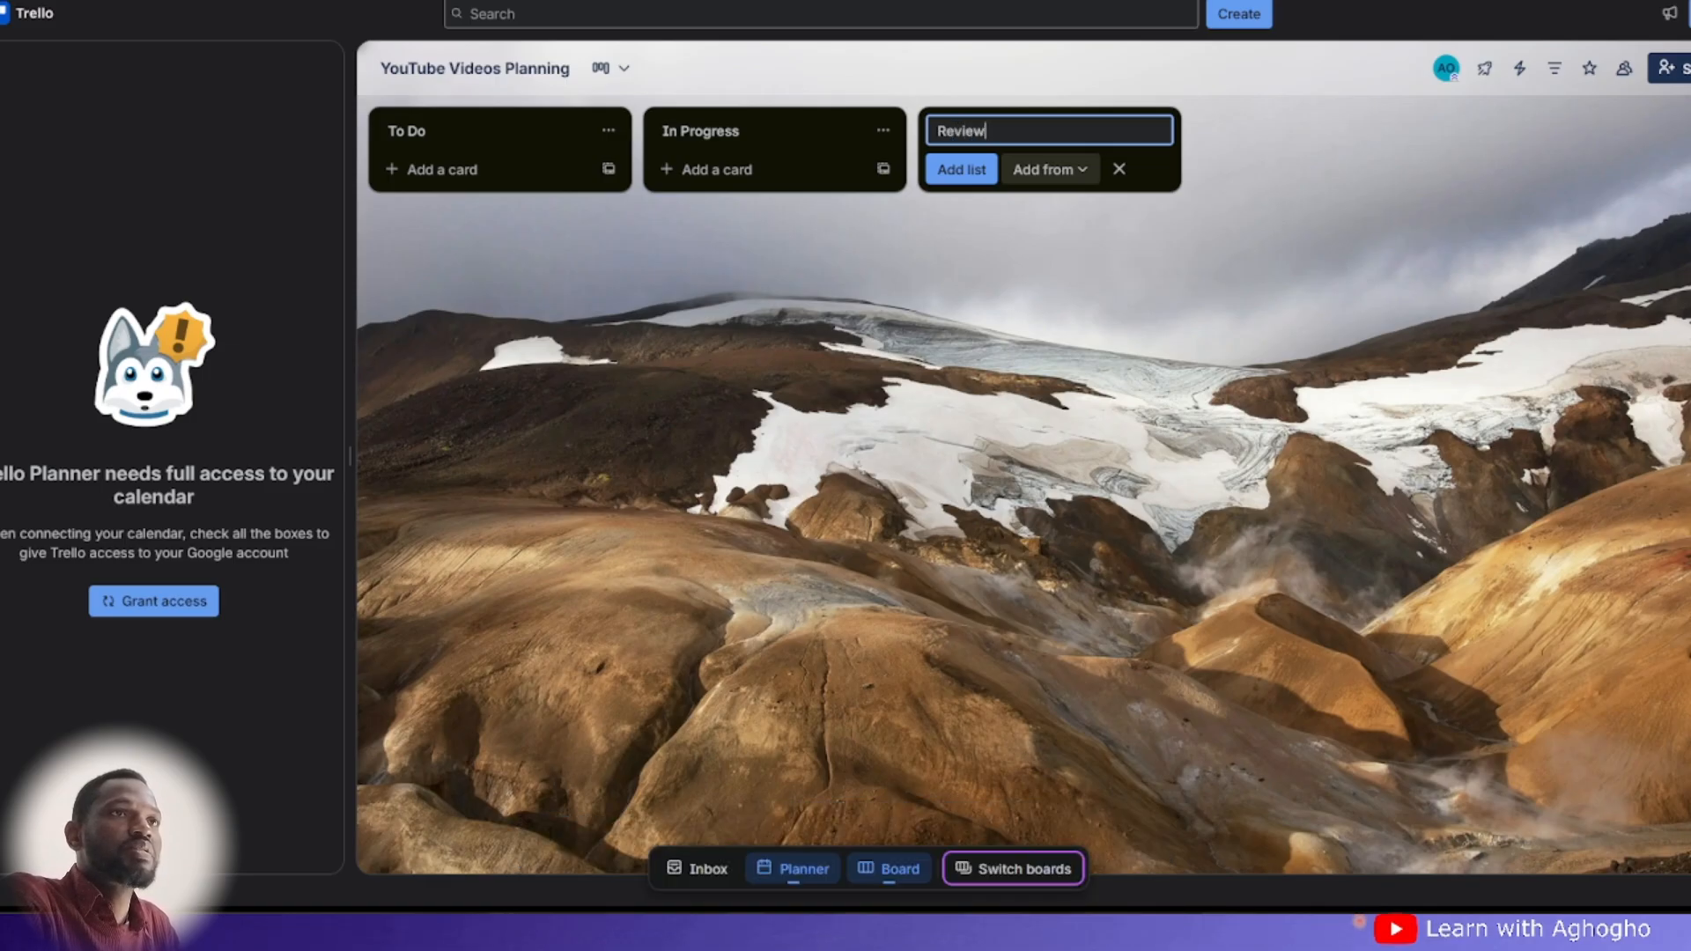
type("eview")
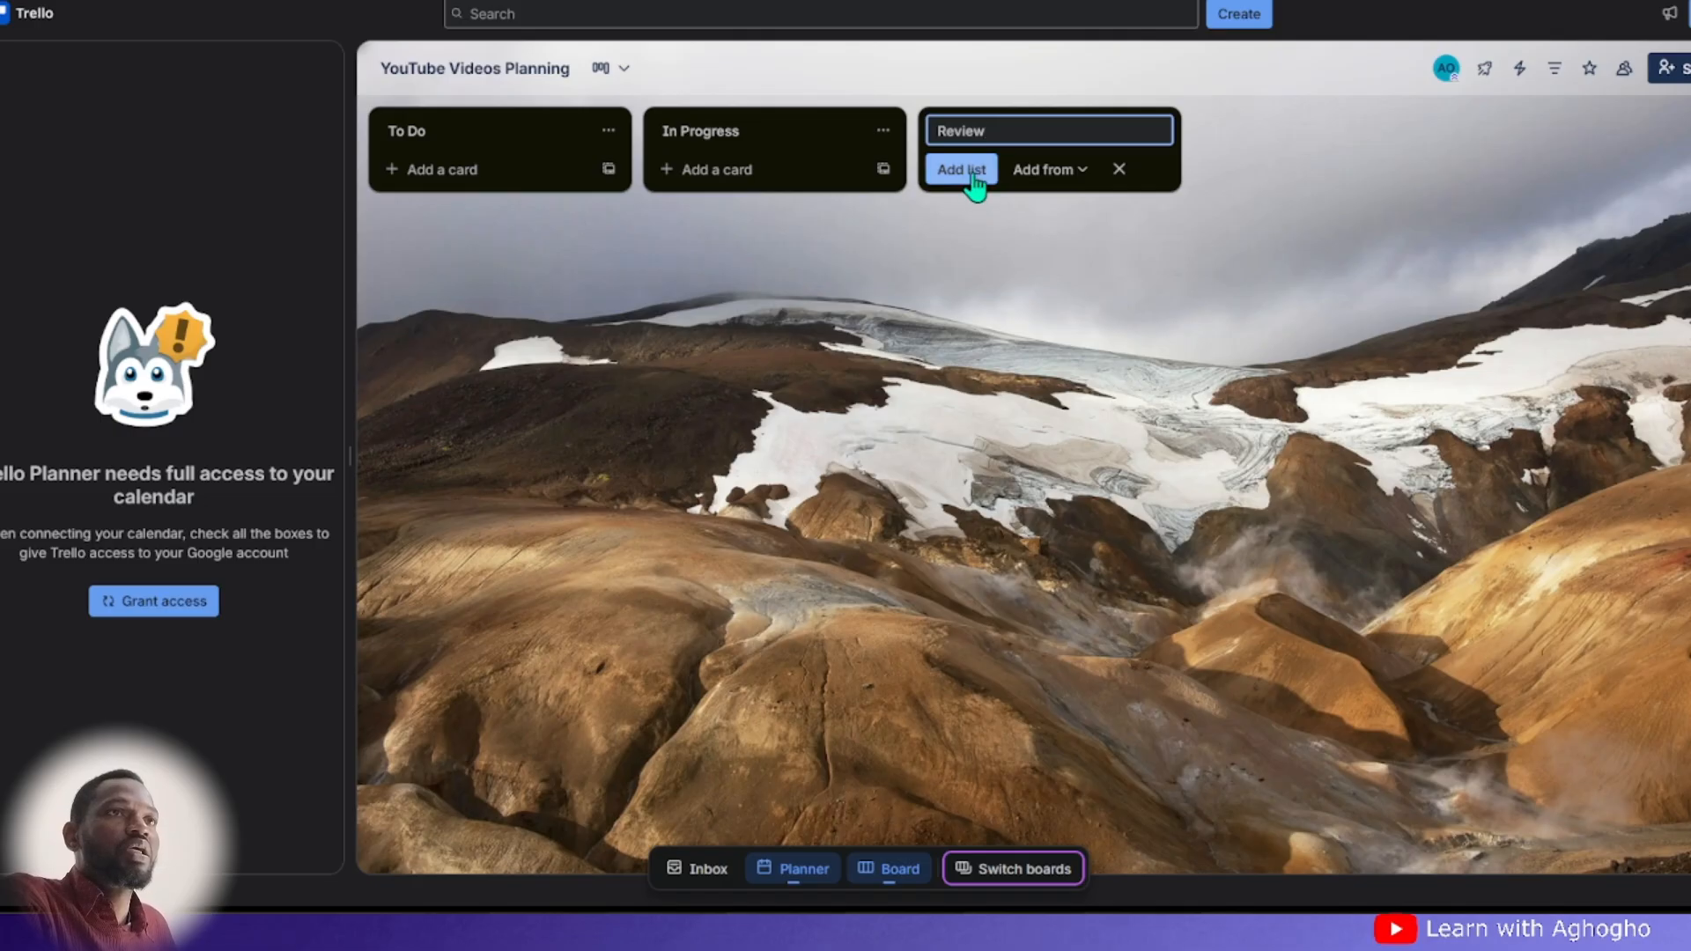
left_click(972, 176)
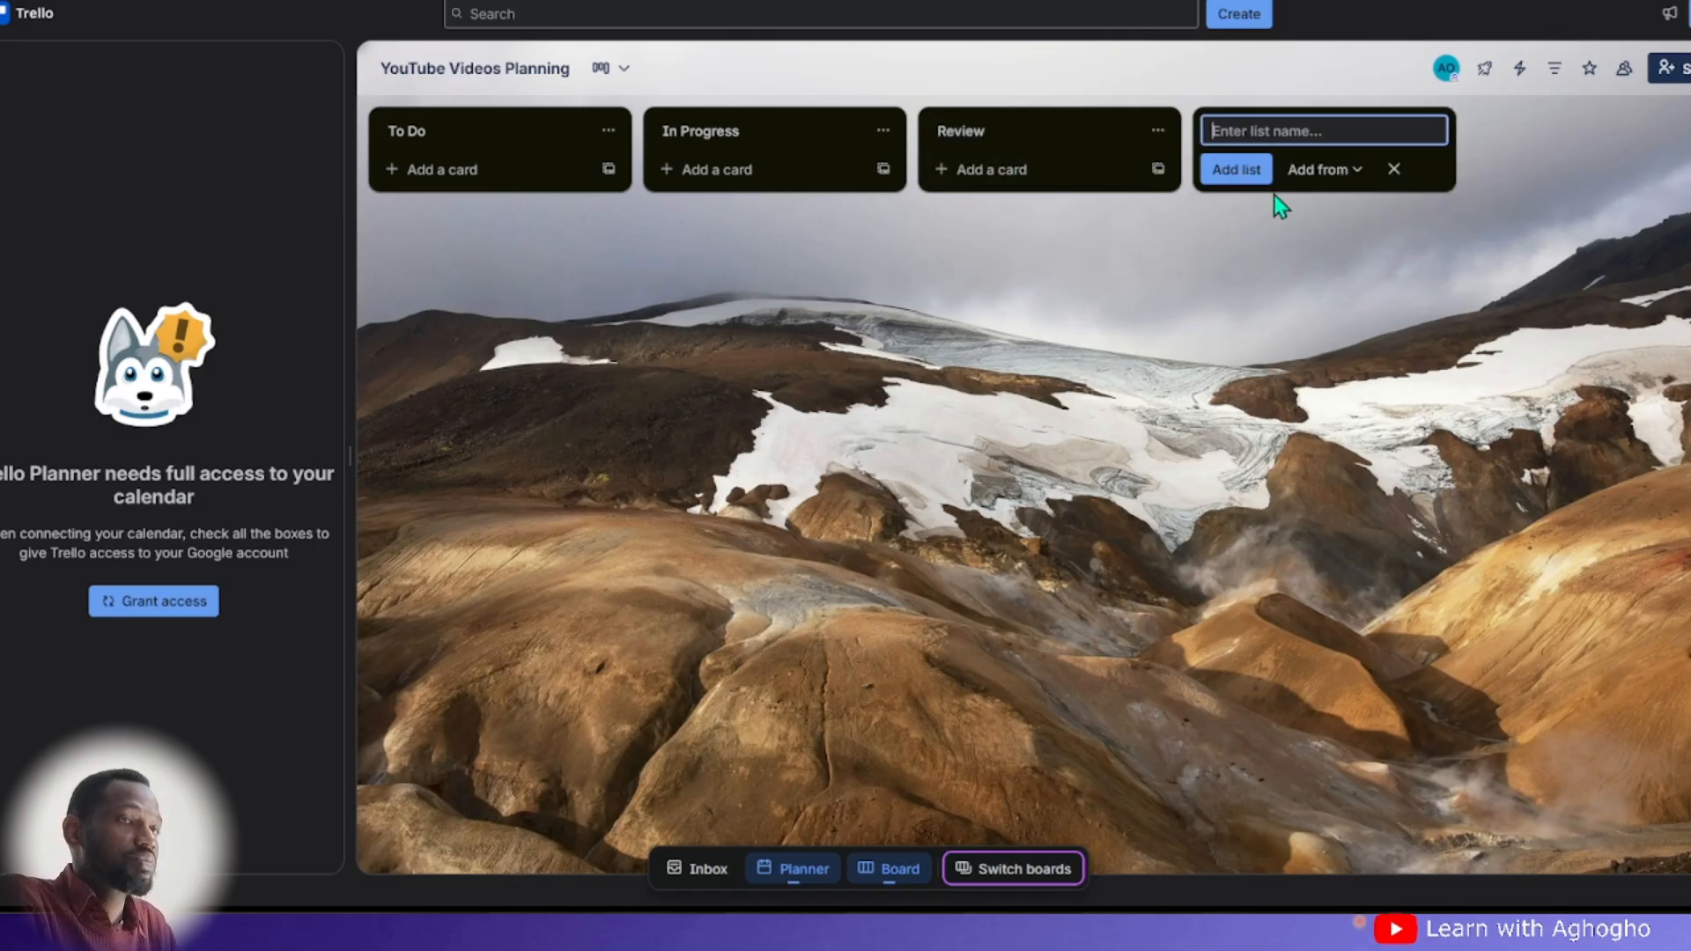
type("Done")
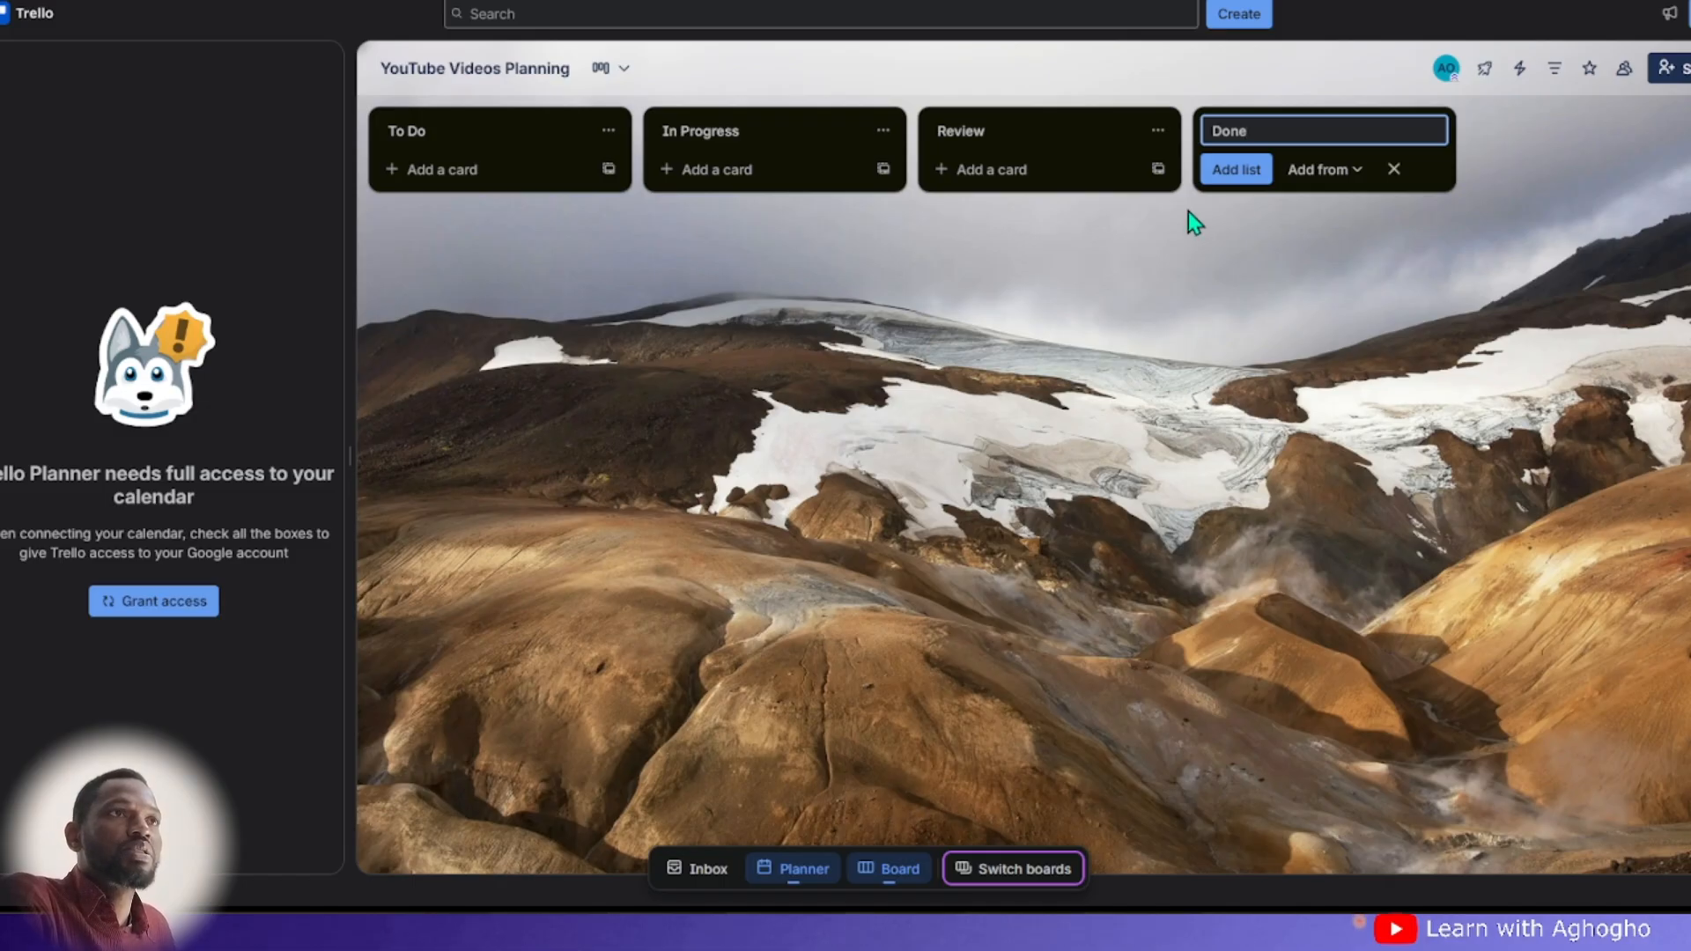
left_click(1061, 353)
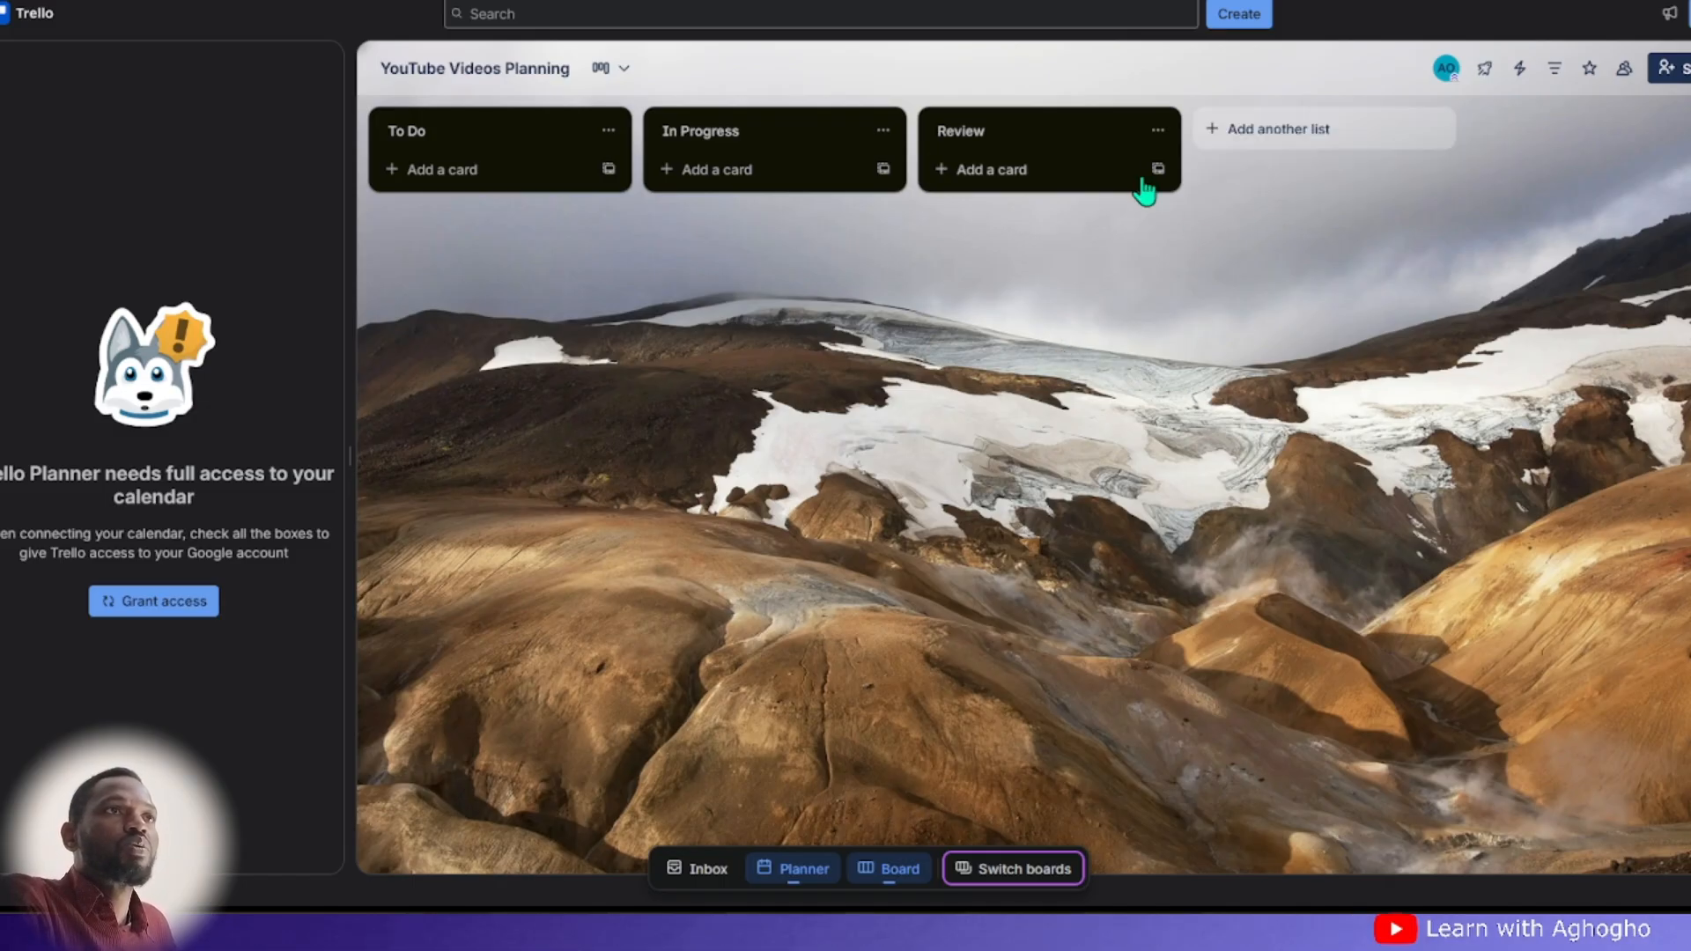
left_click(1244, 132)
left_click(1240, 173)
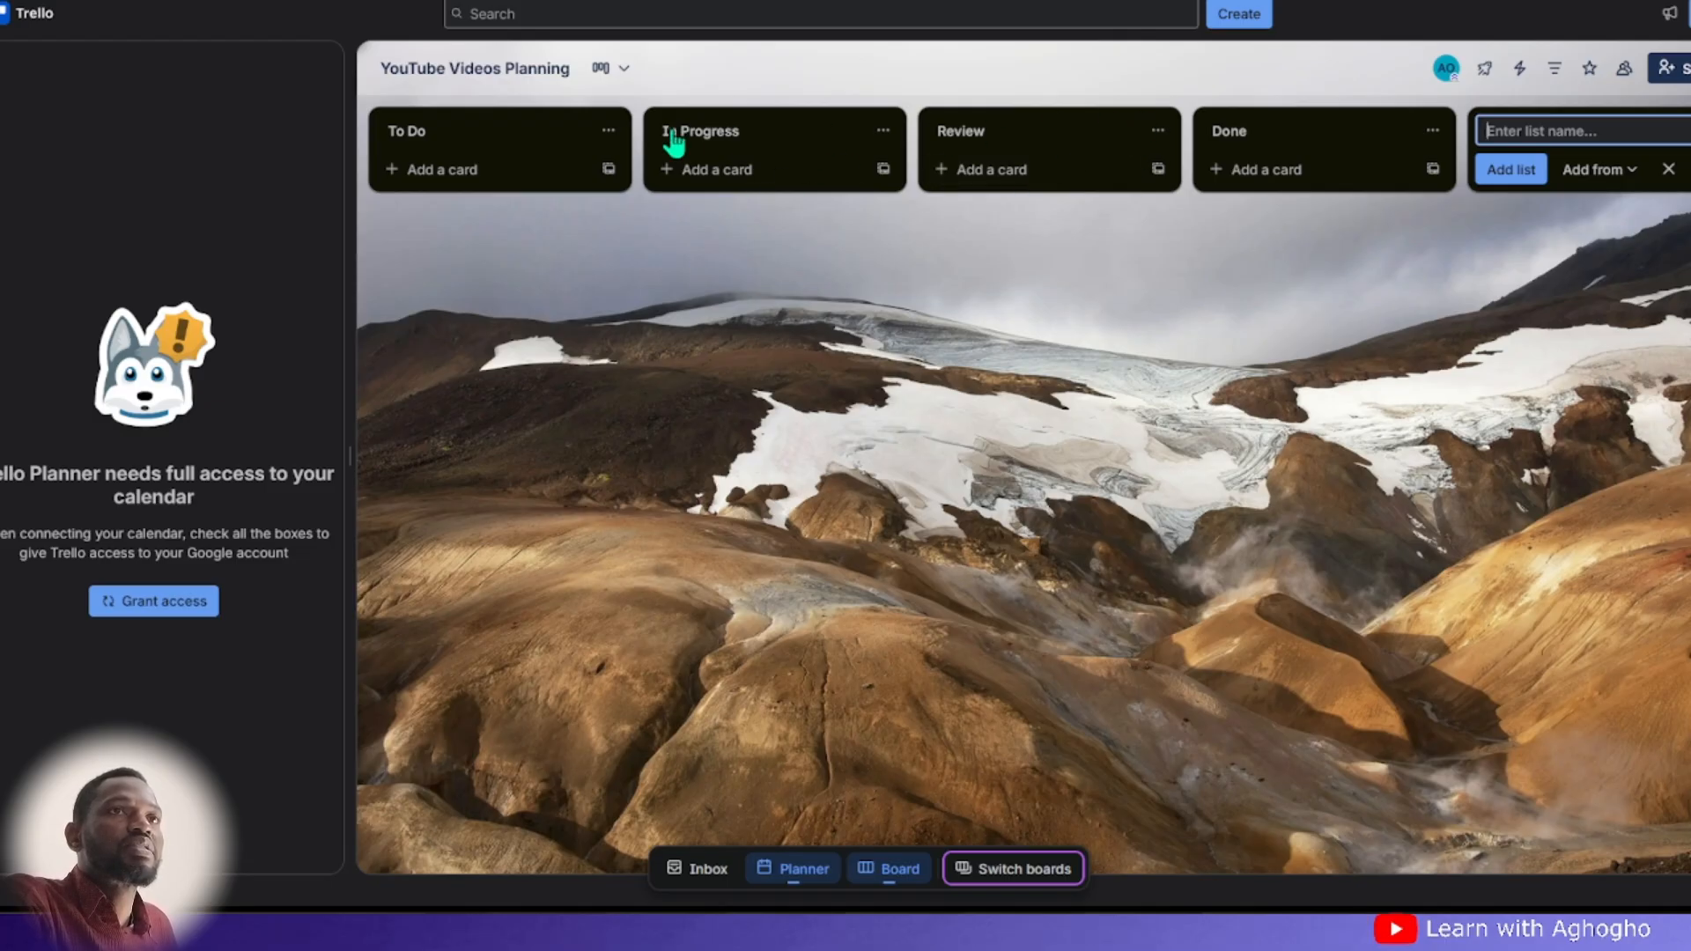
left_click(608, 130)
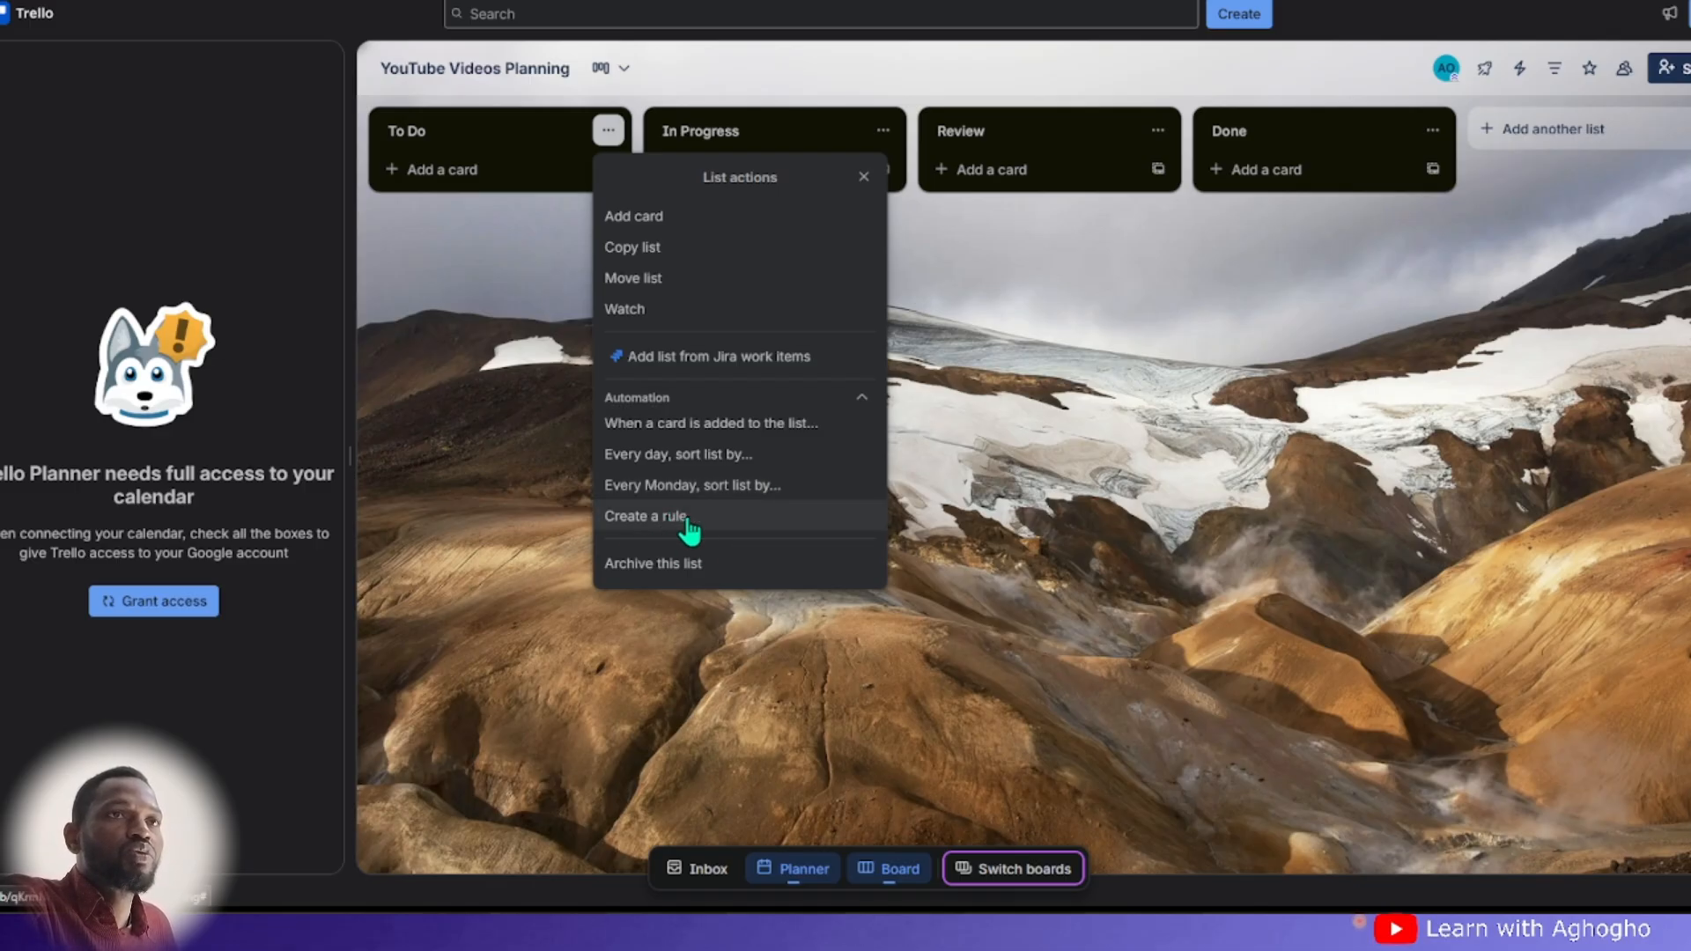
left_click(507, 168)
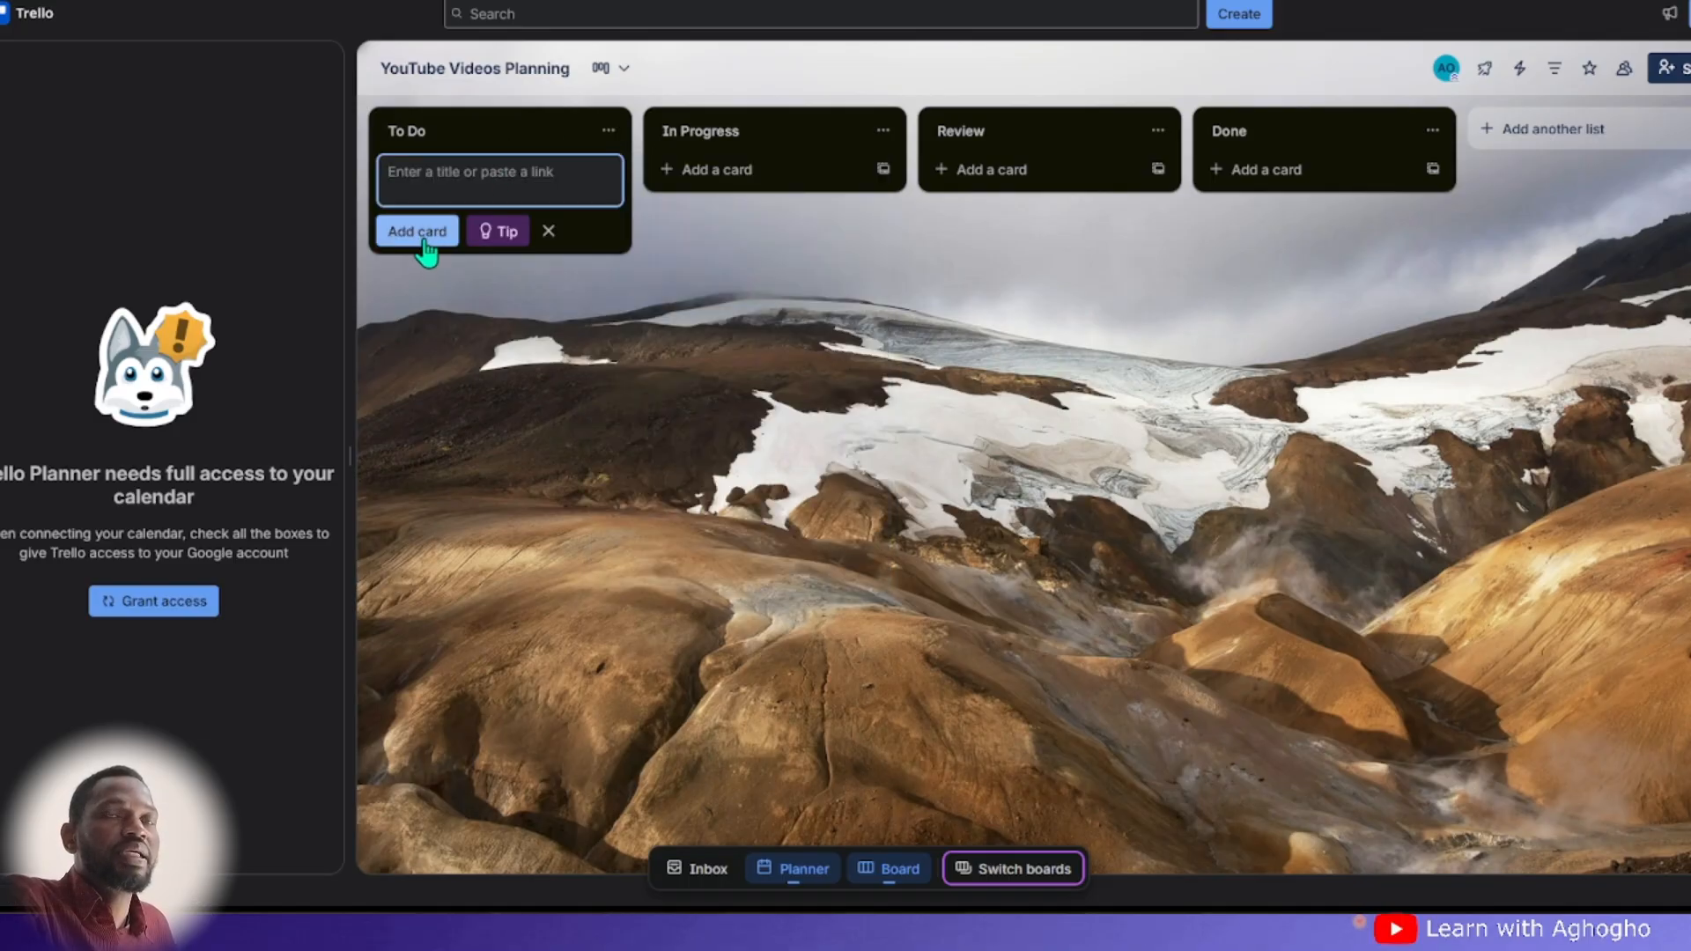
left_click(679, 203)
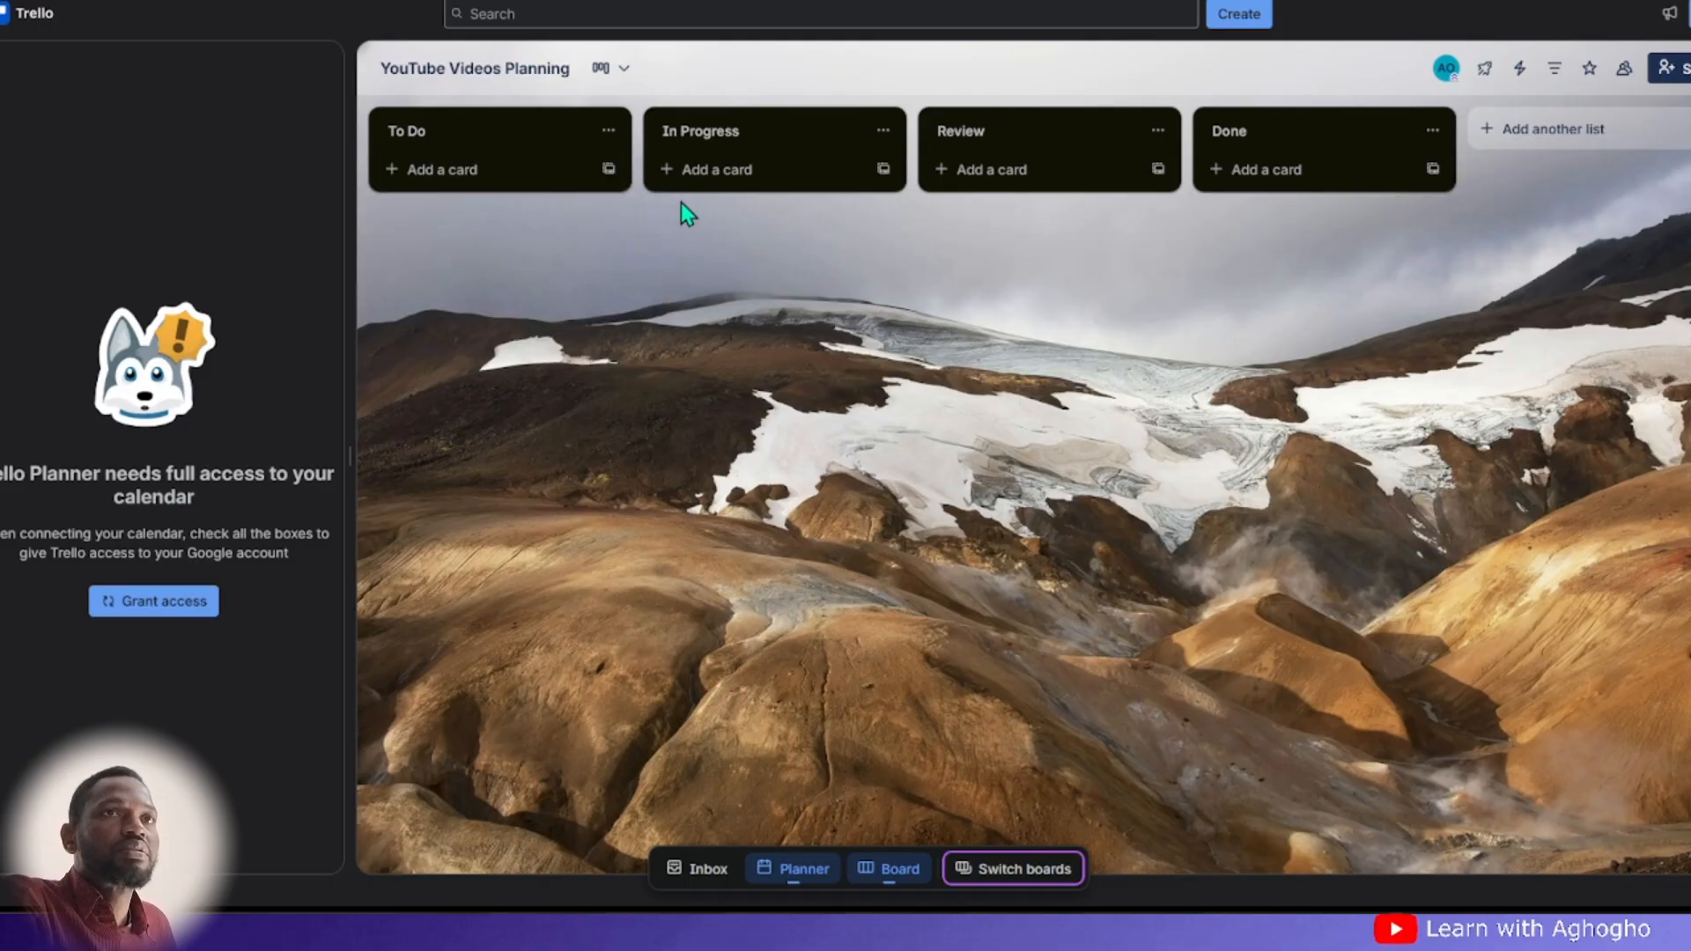
- Add a card titled "3 Bedroom Duplex Similation Training (P6)" to the To Do list
left_click(496, 180)
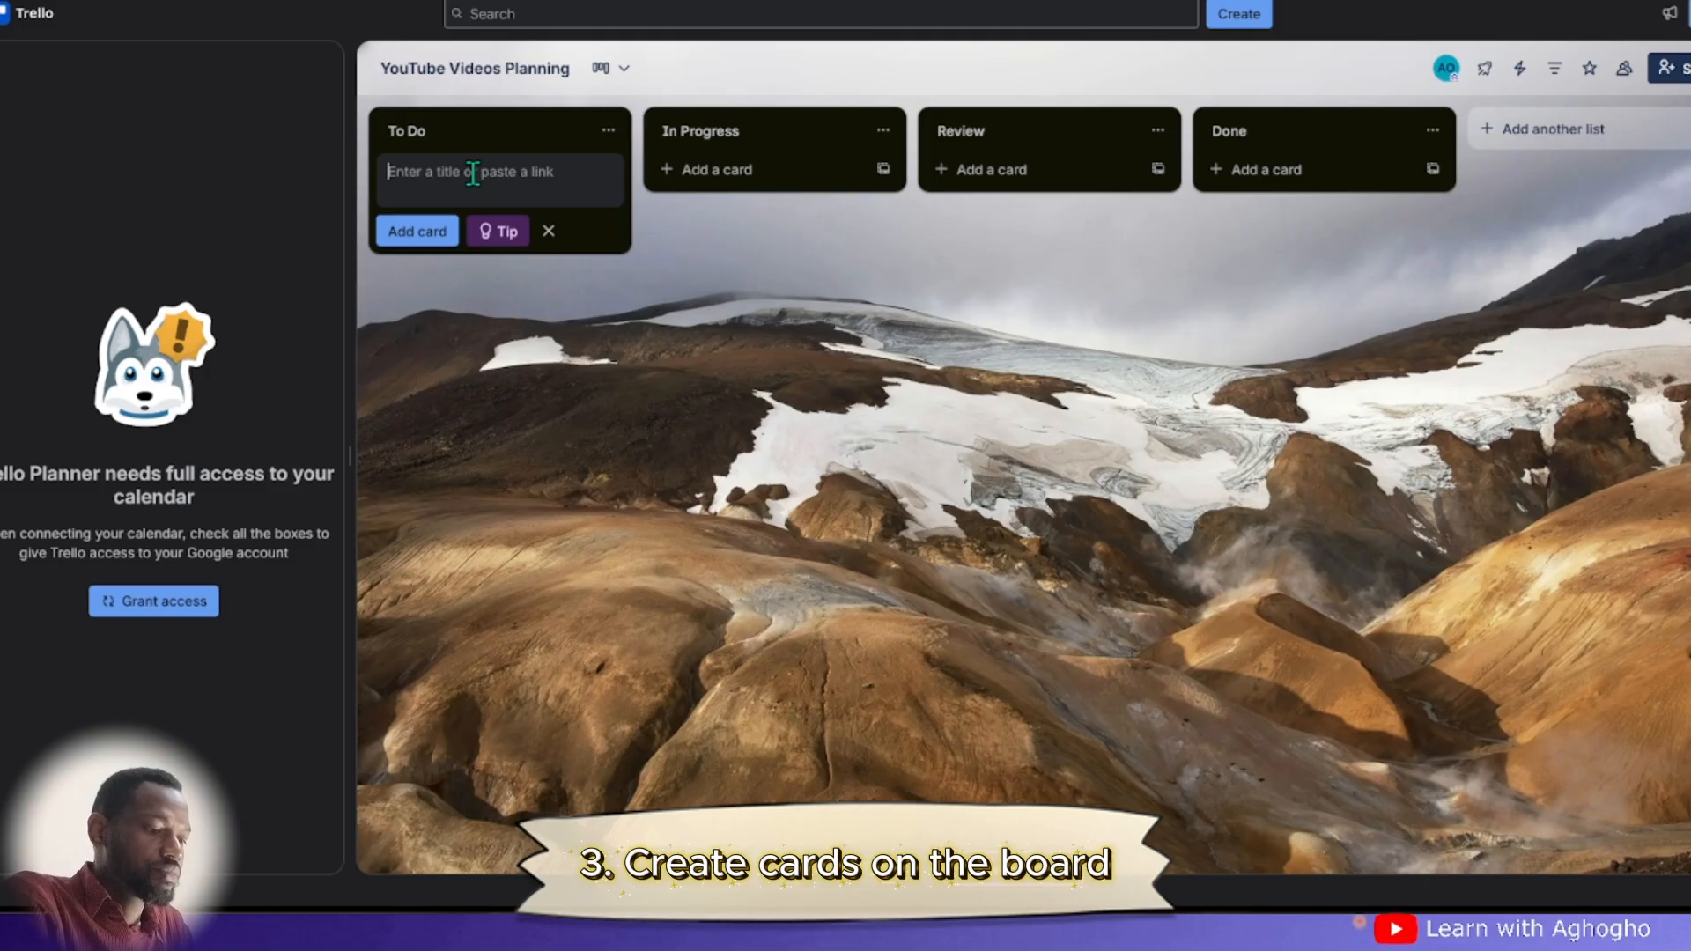
type("3")
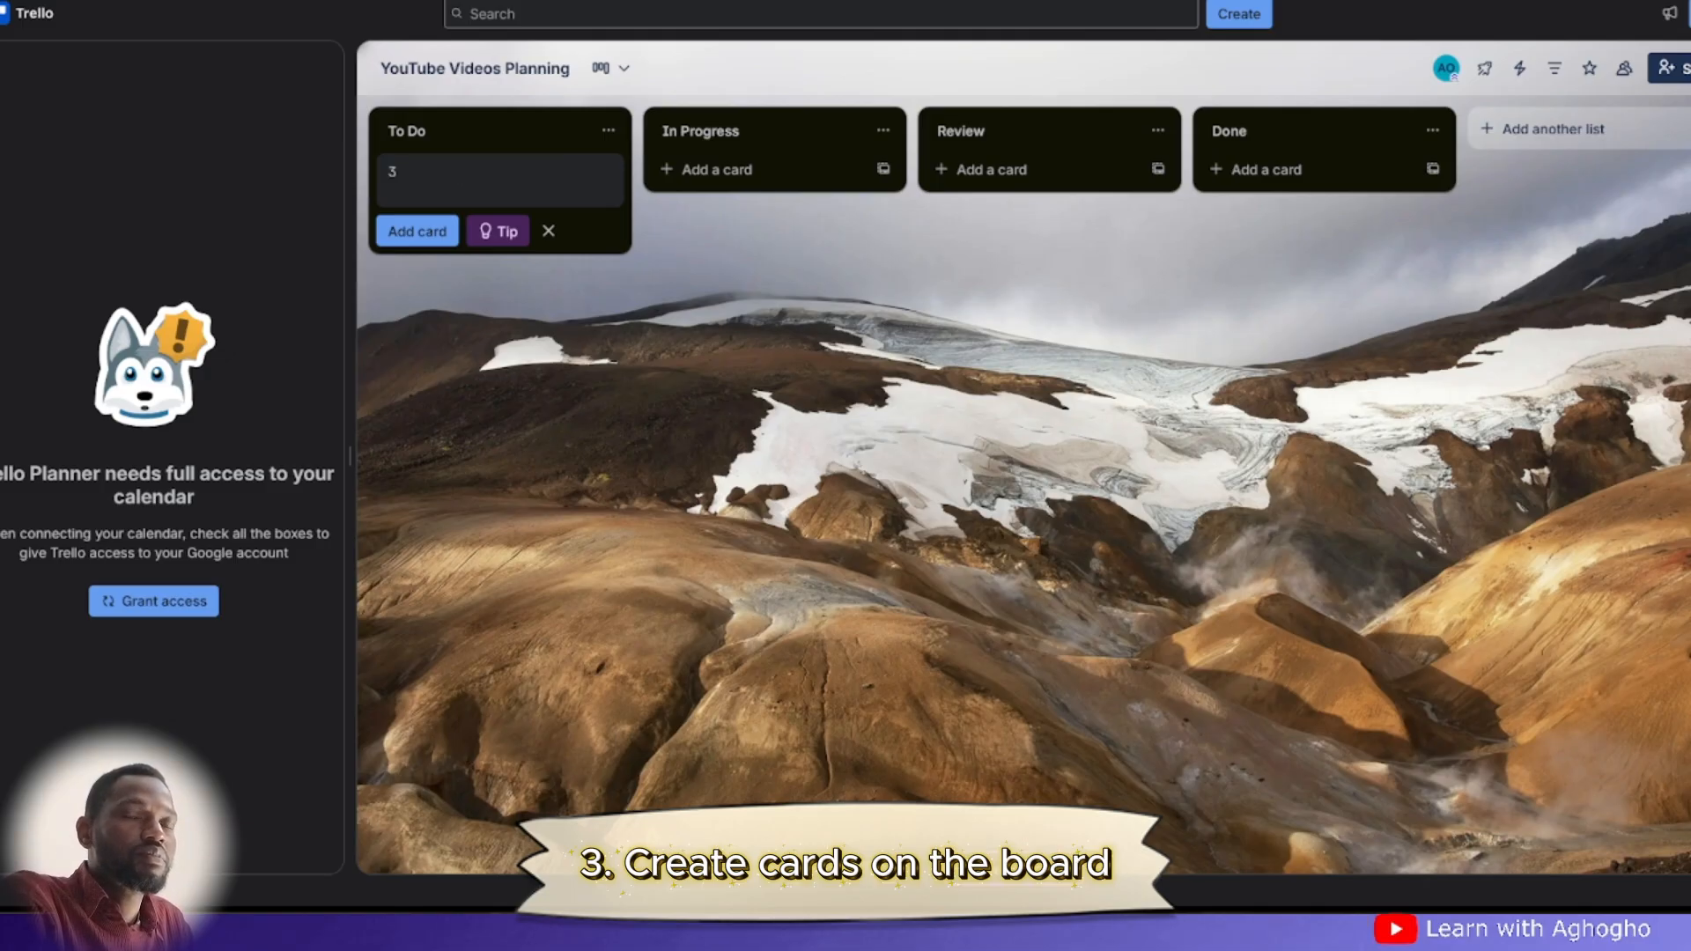
type(" Bedro")
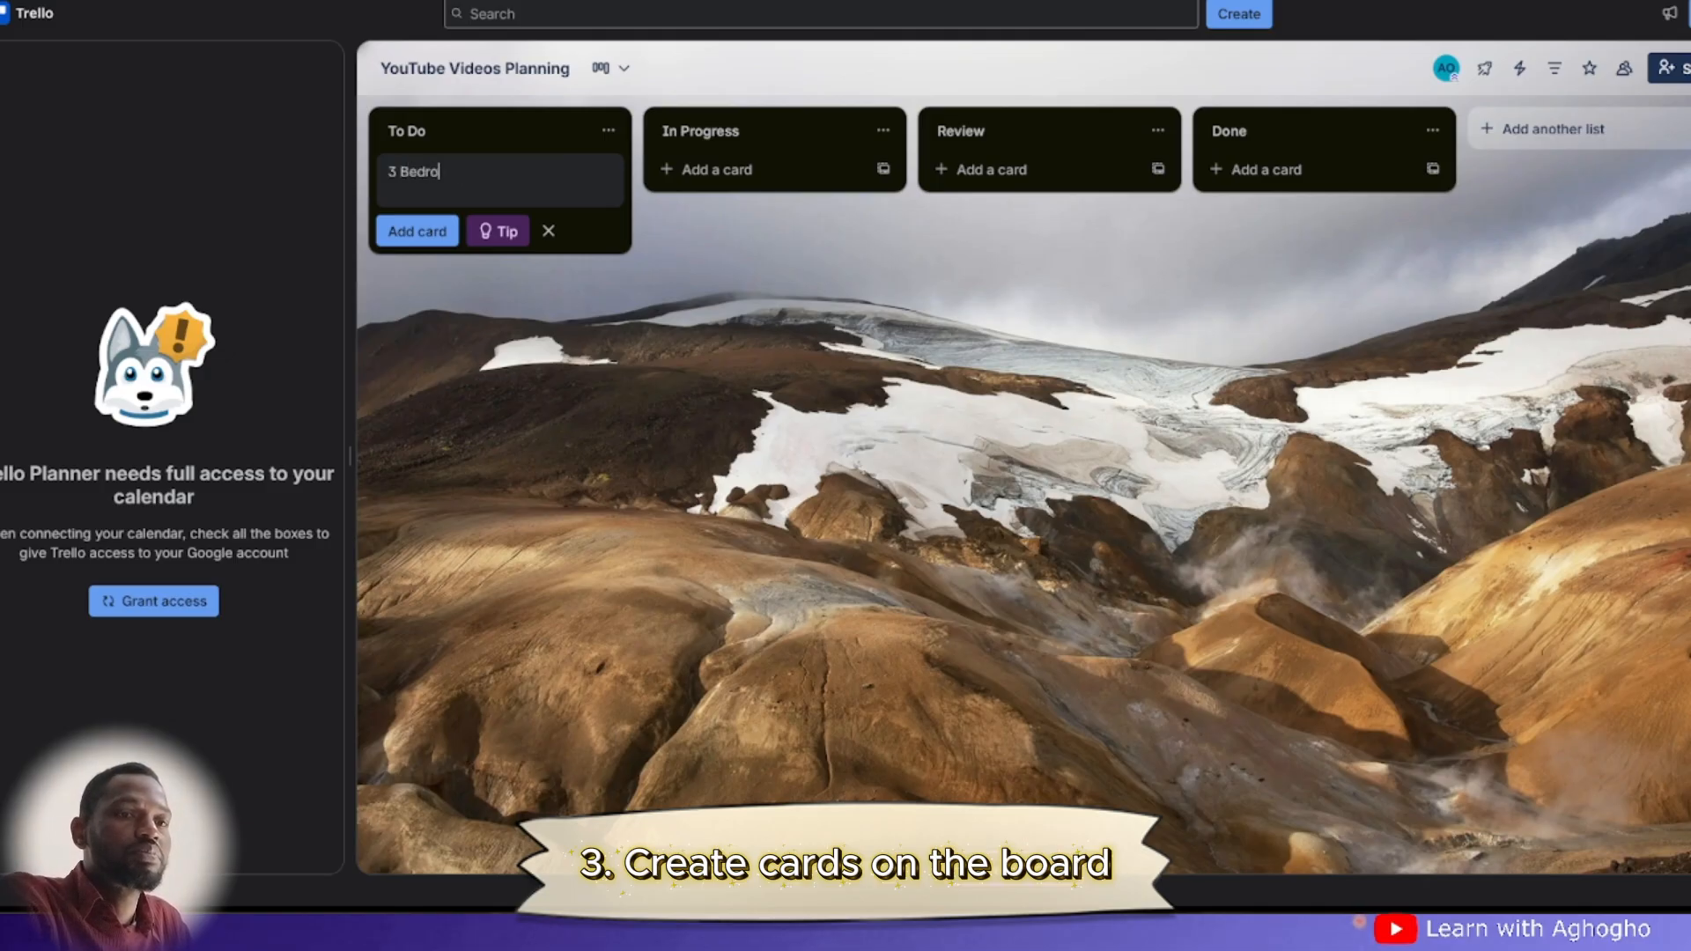
type("m")
key("BackSpace")
key("BackSpace")
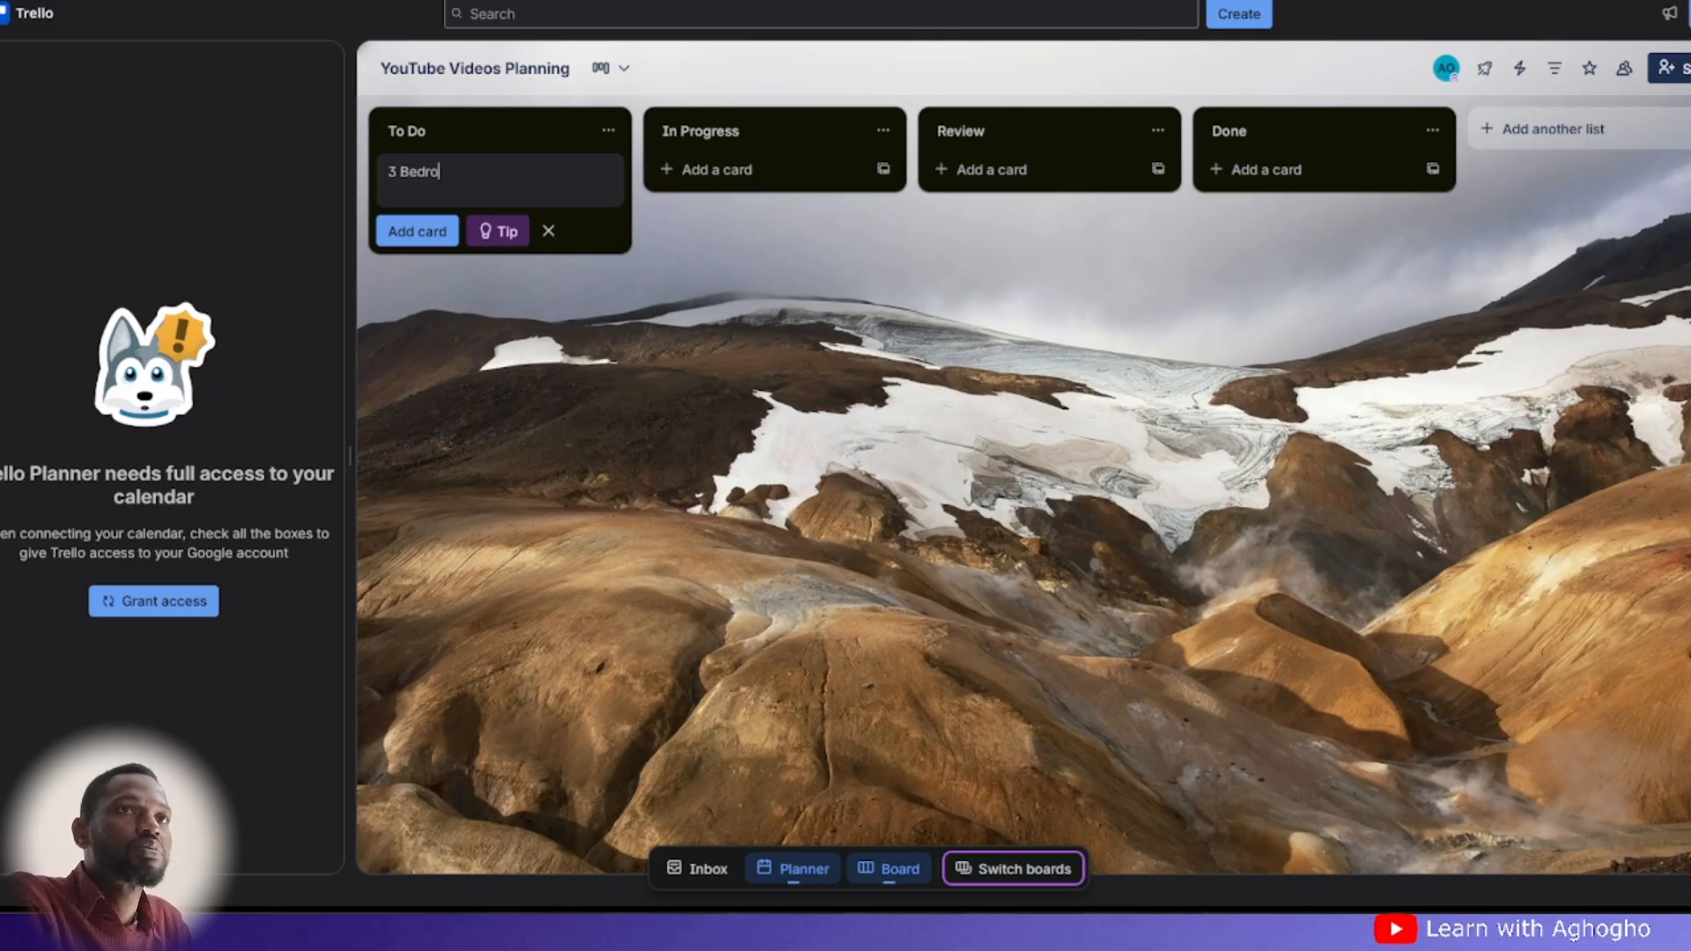
type("O")
key("BackSpace")
type("om Duplex")
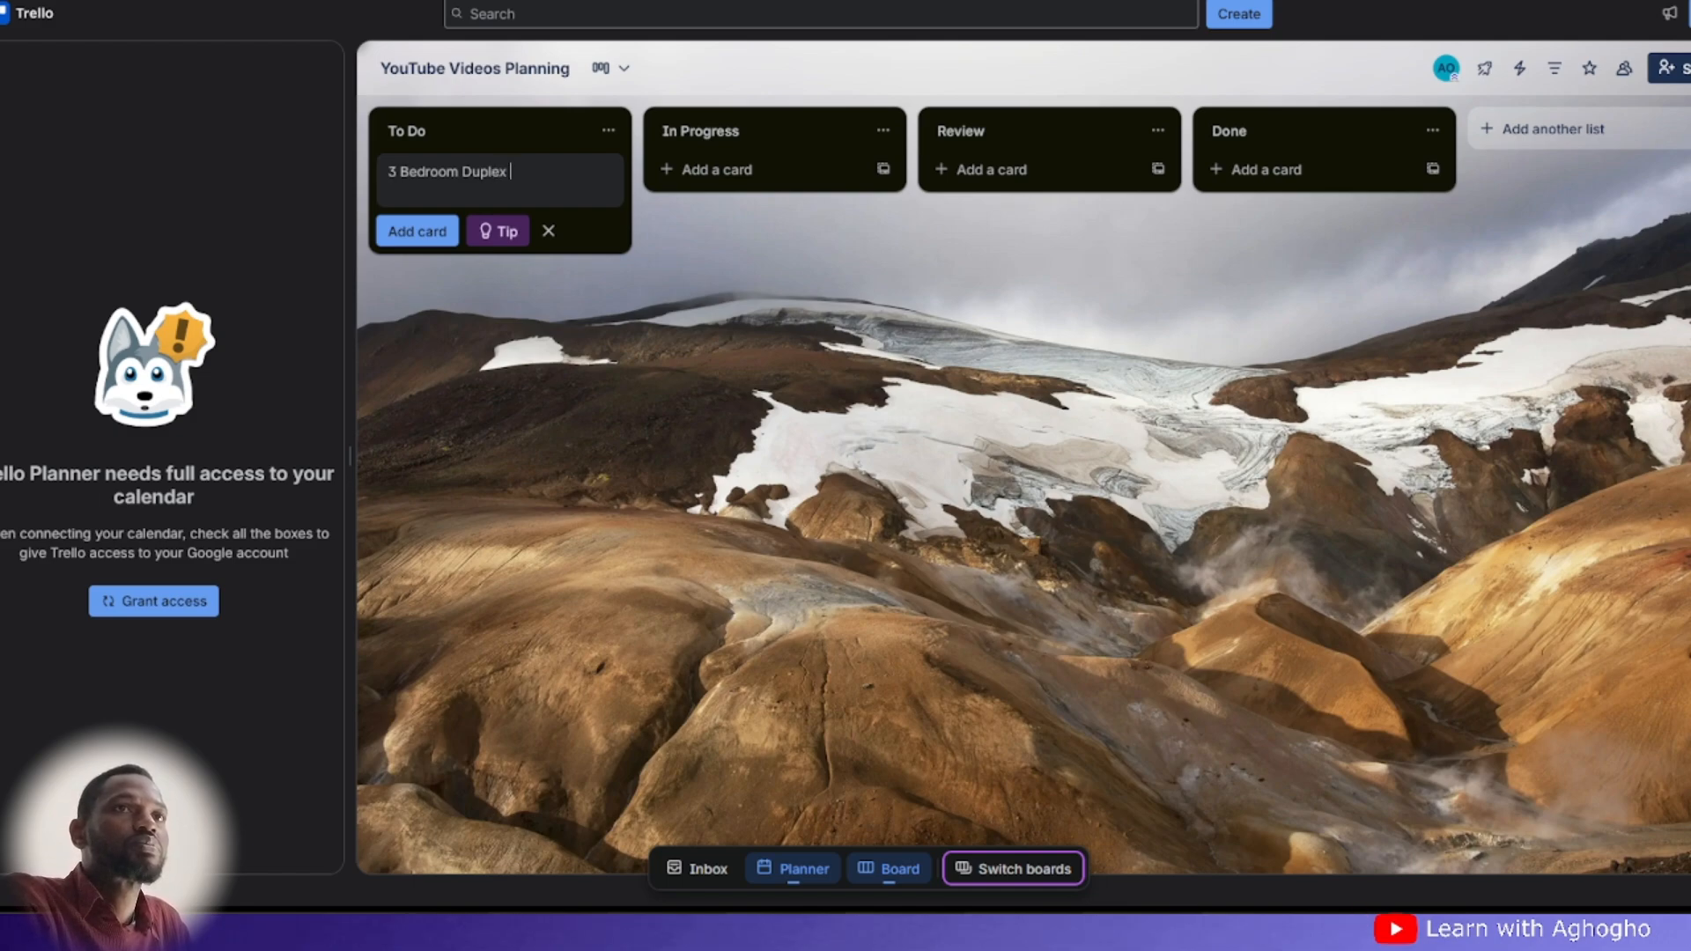
type("Sim")
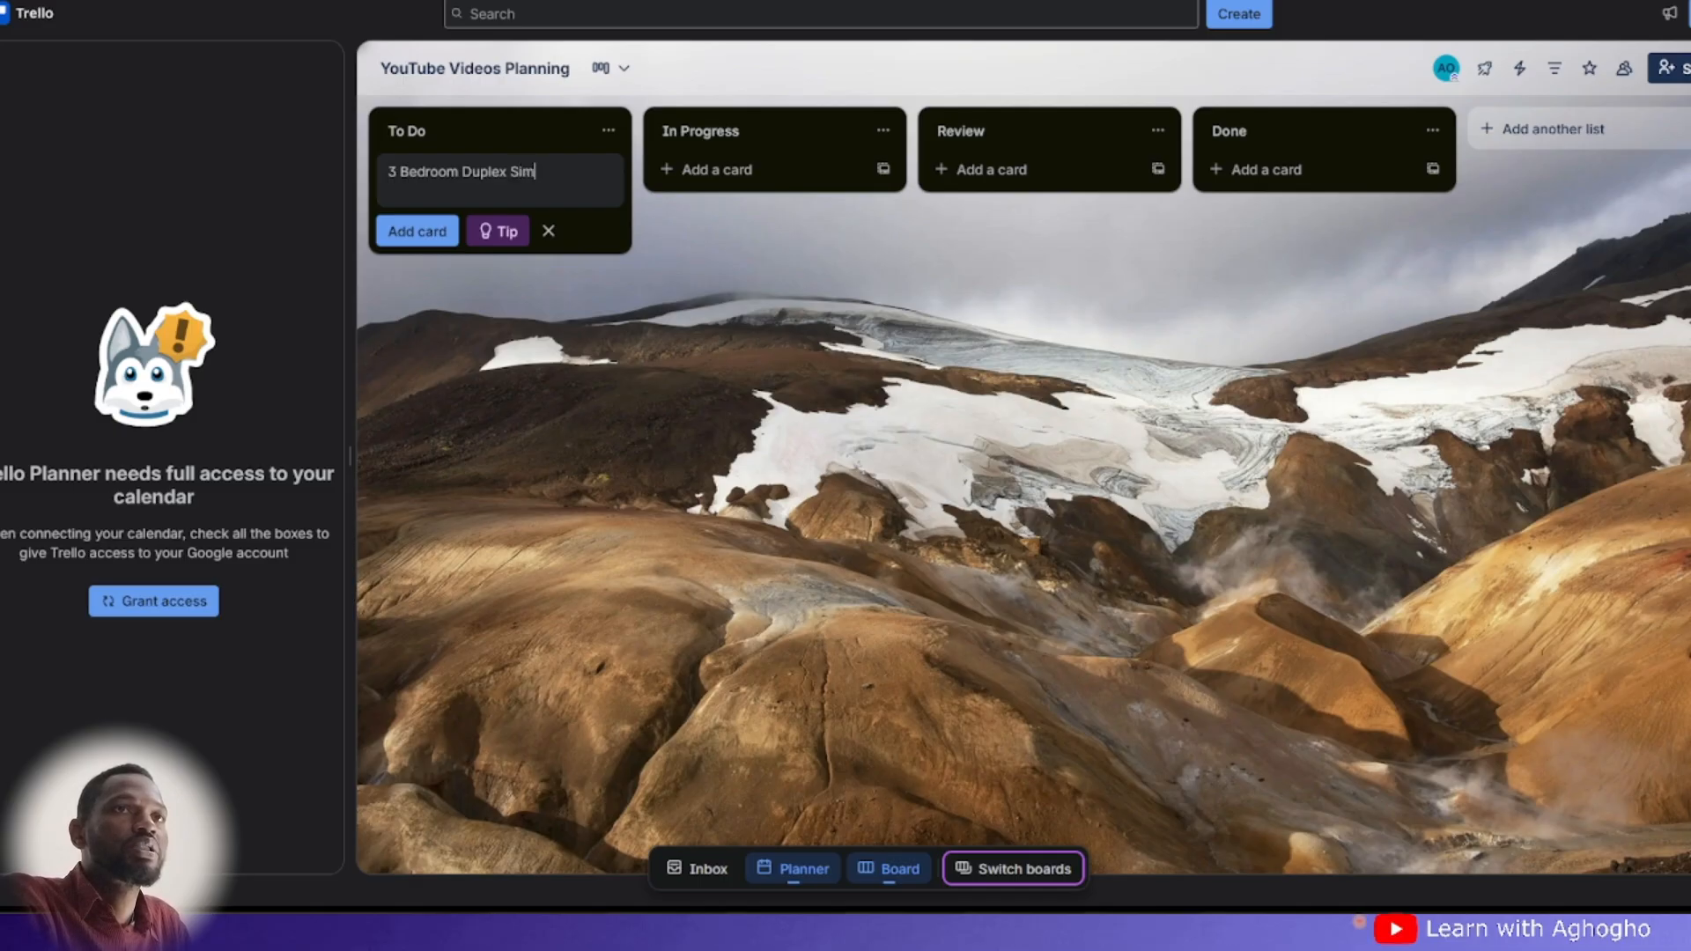
type("i")
type("l")
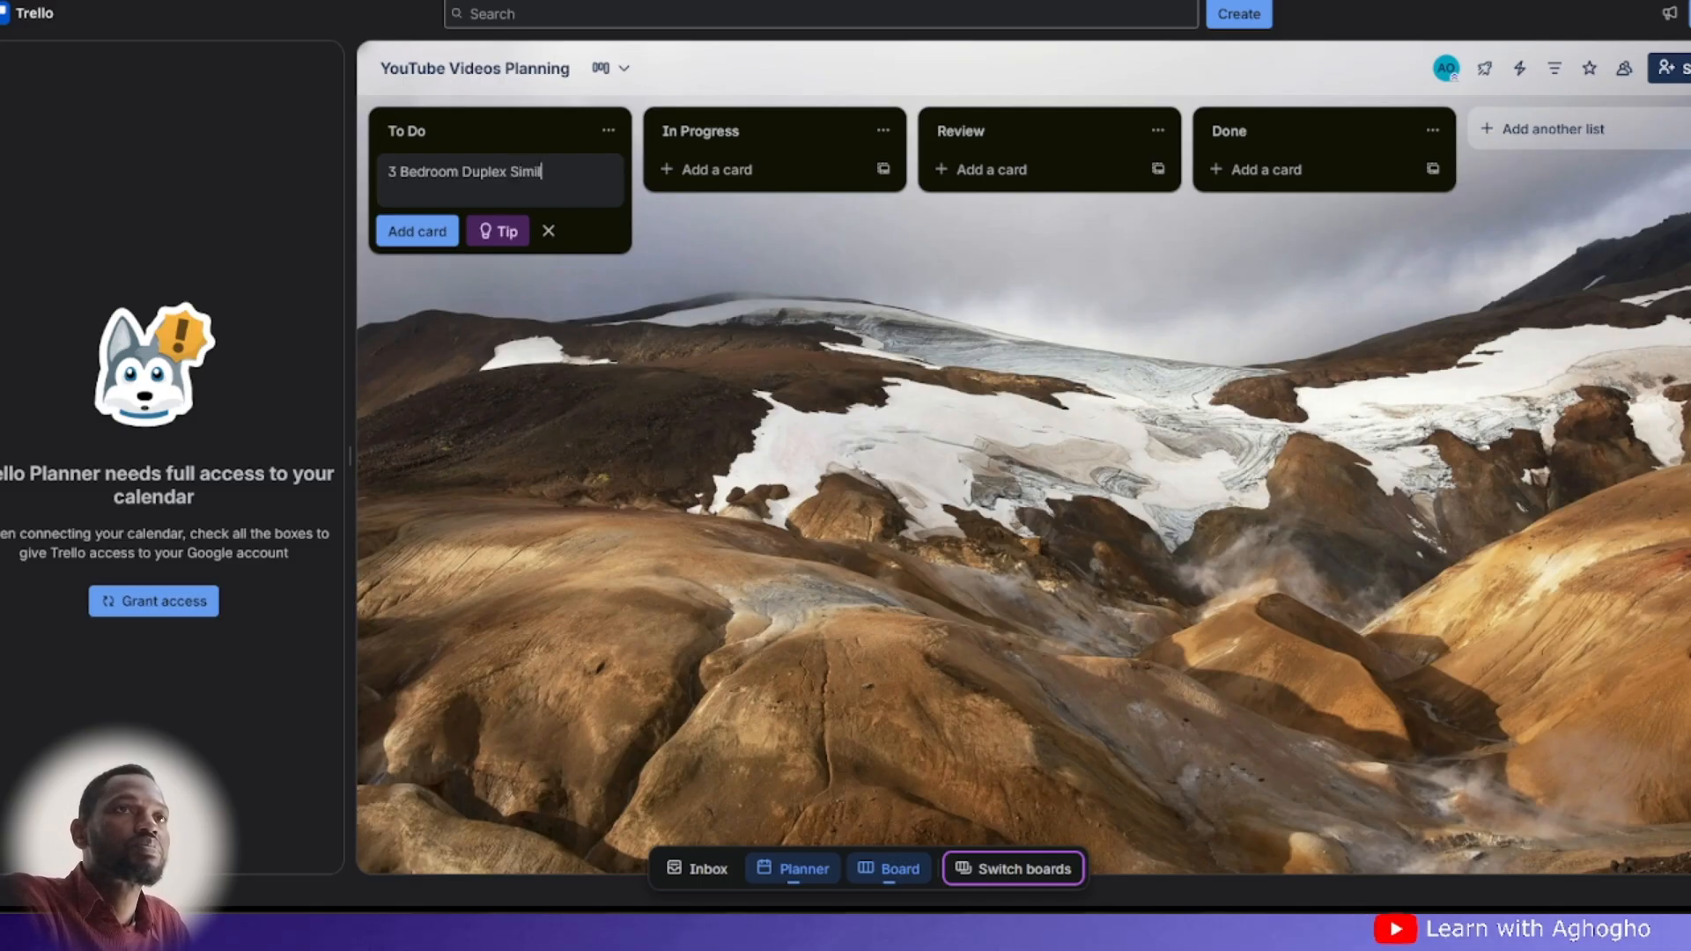
type("ation")
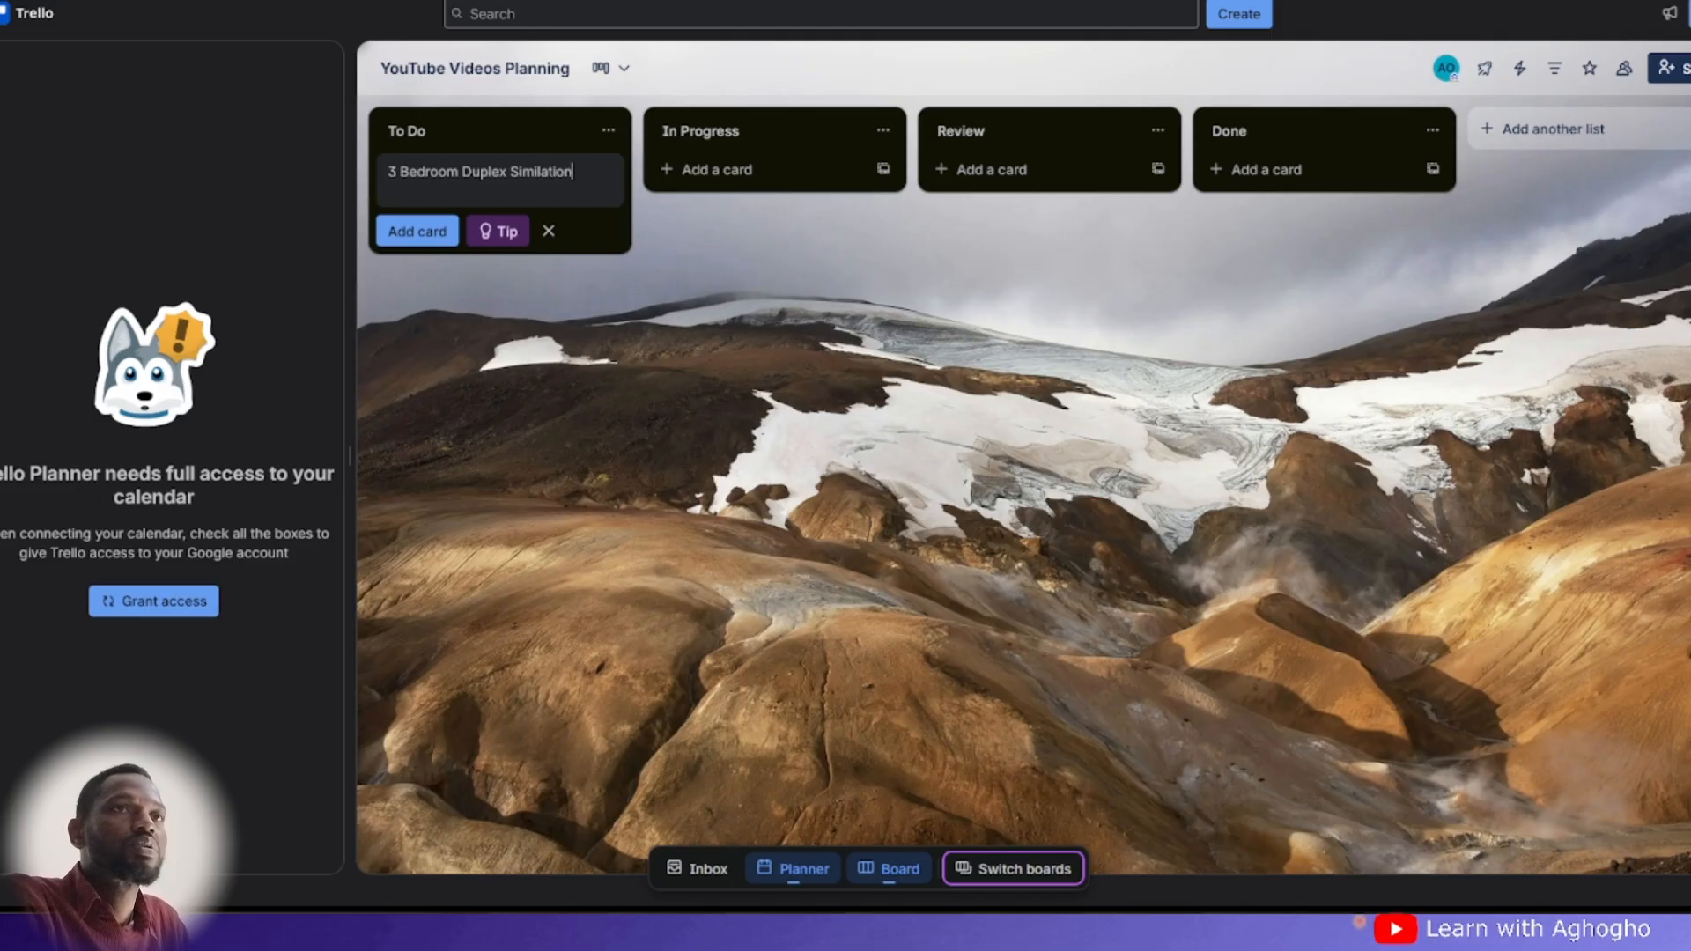
type(" Trainin")
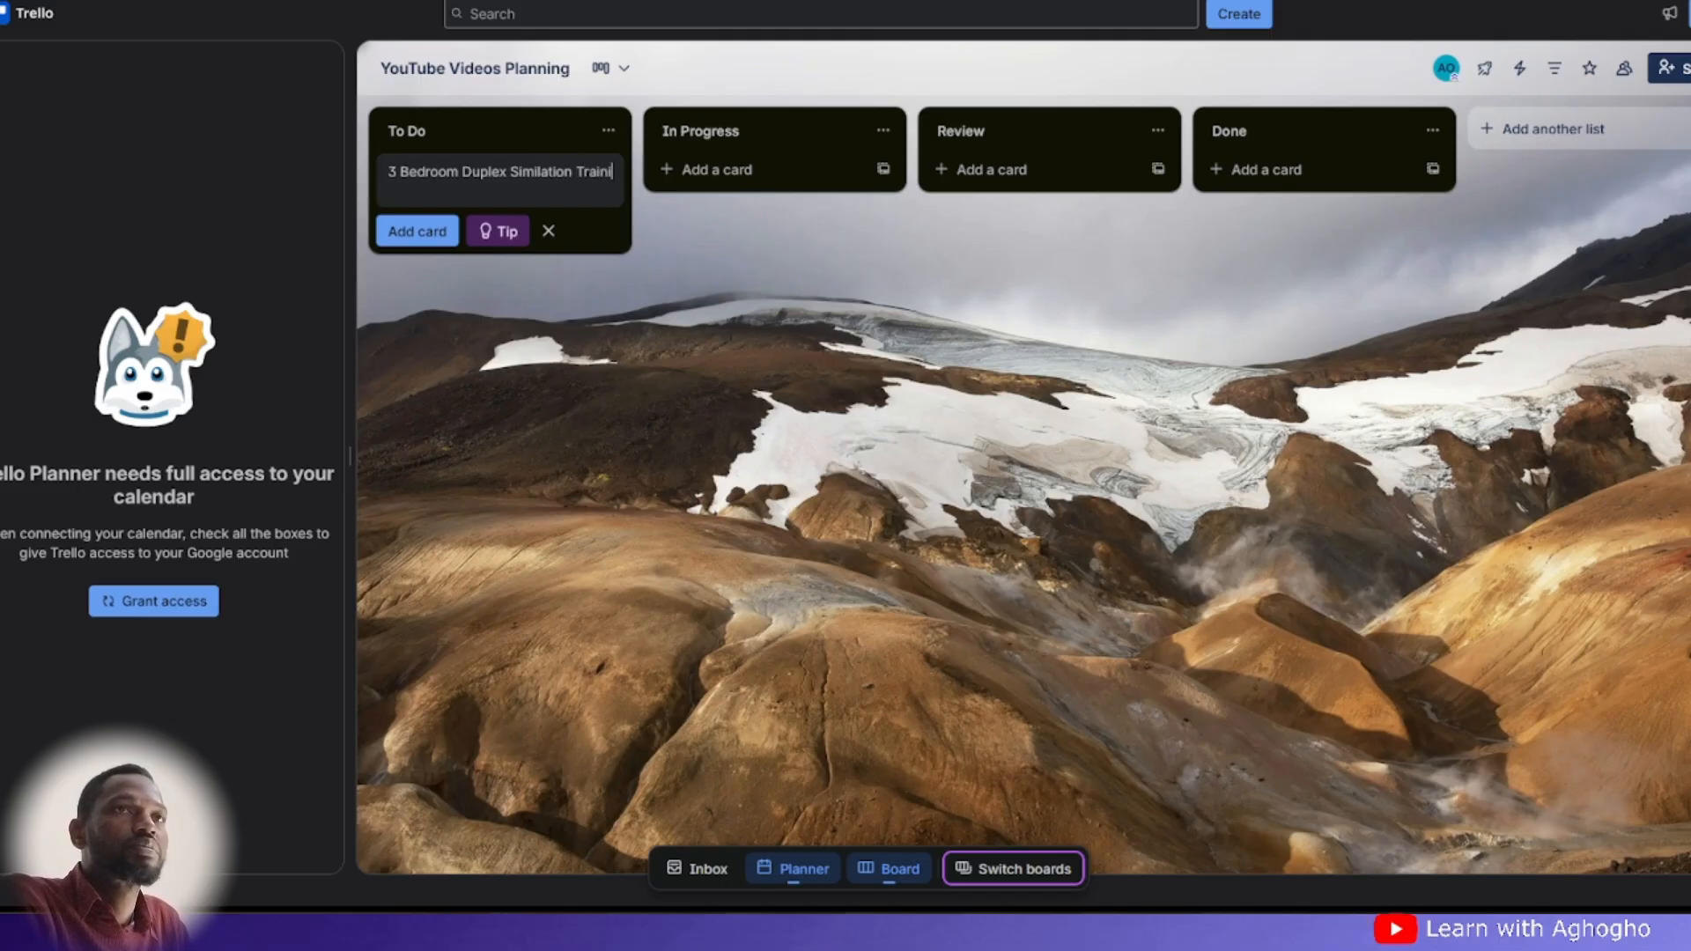
type("g ")
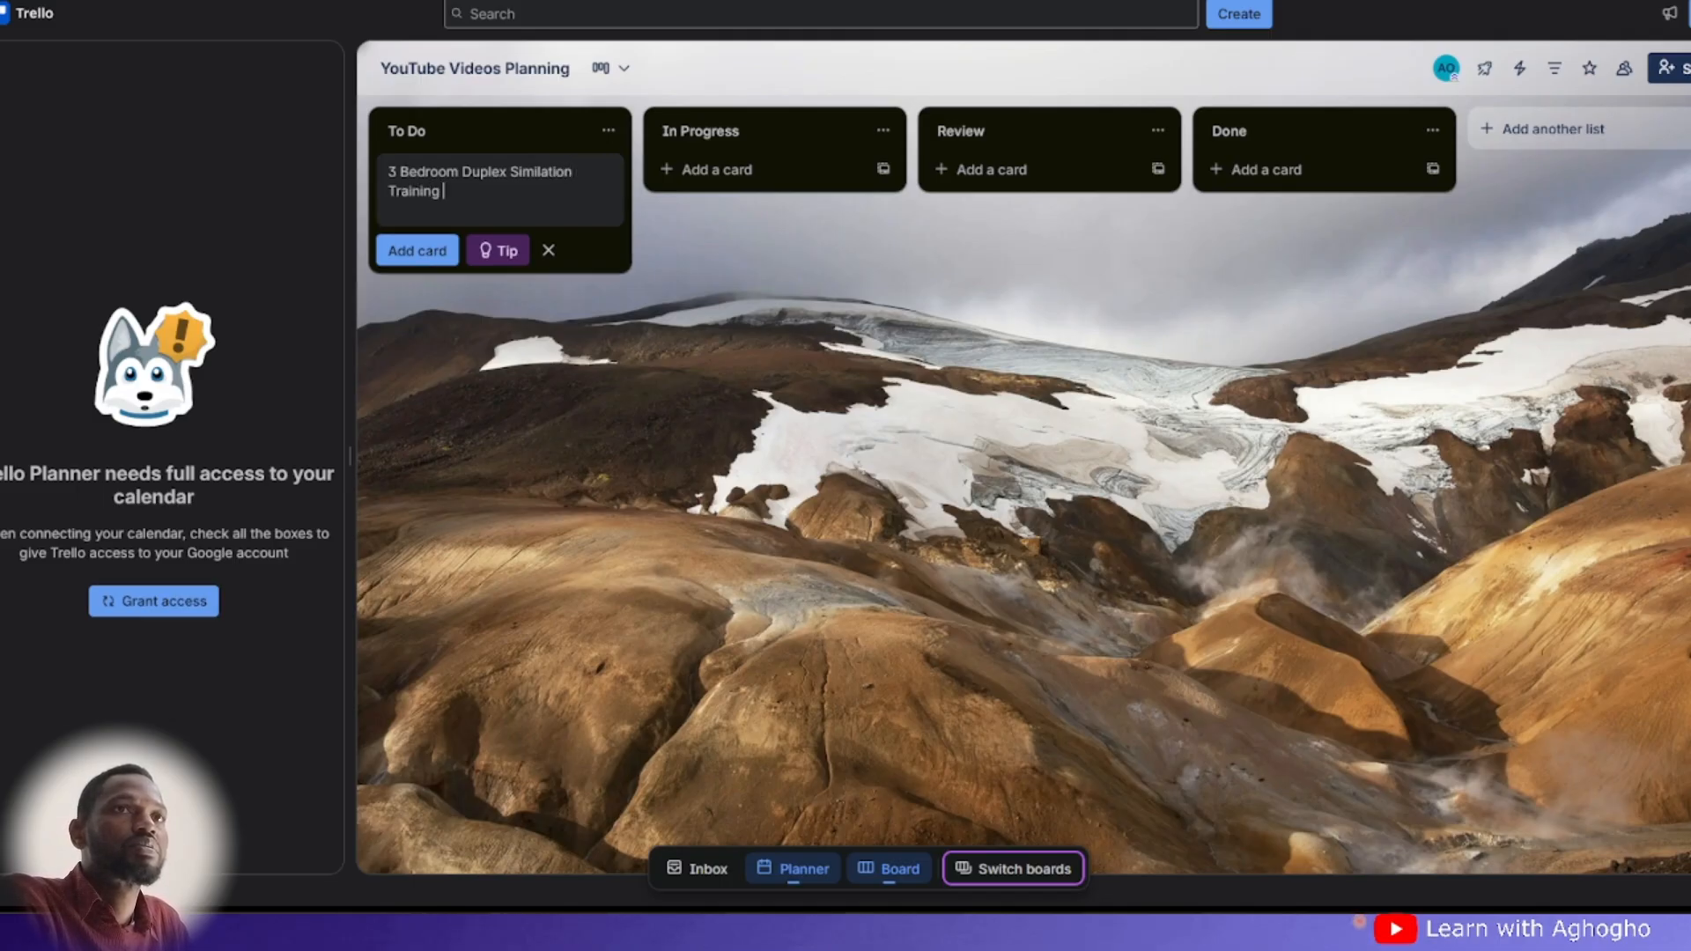
type("(")
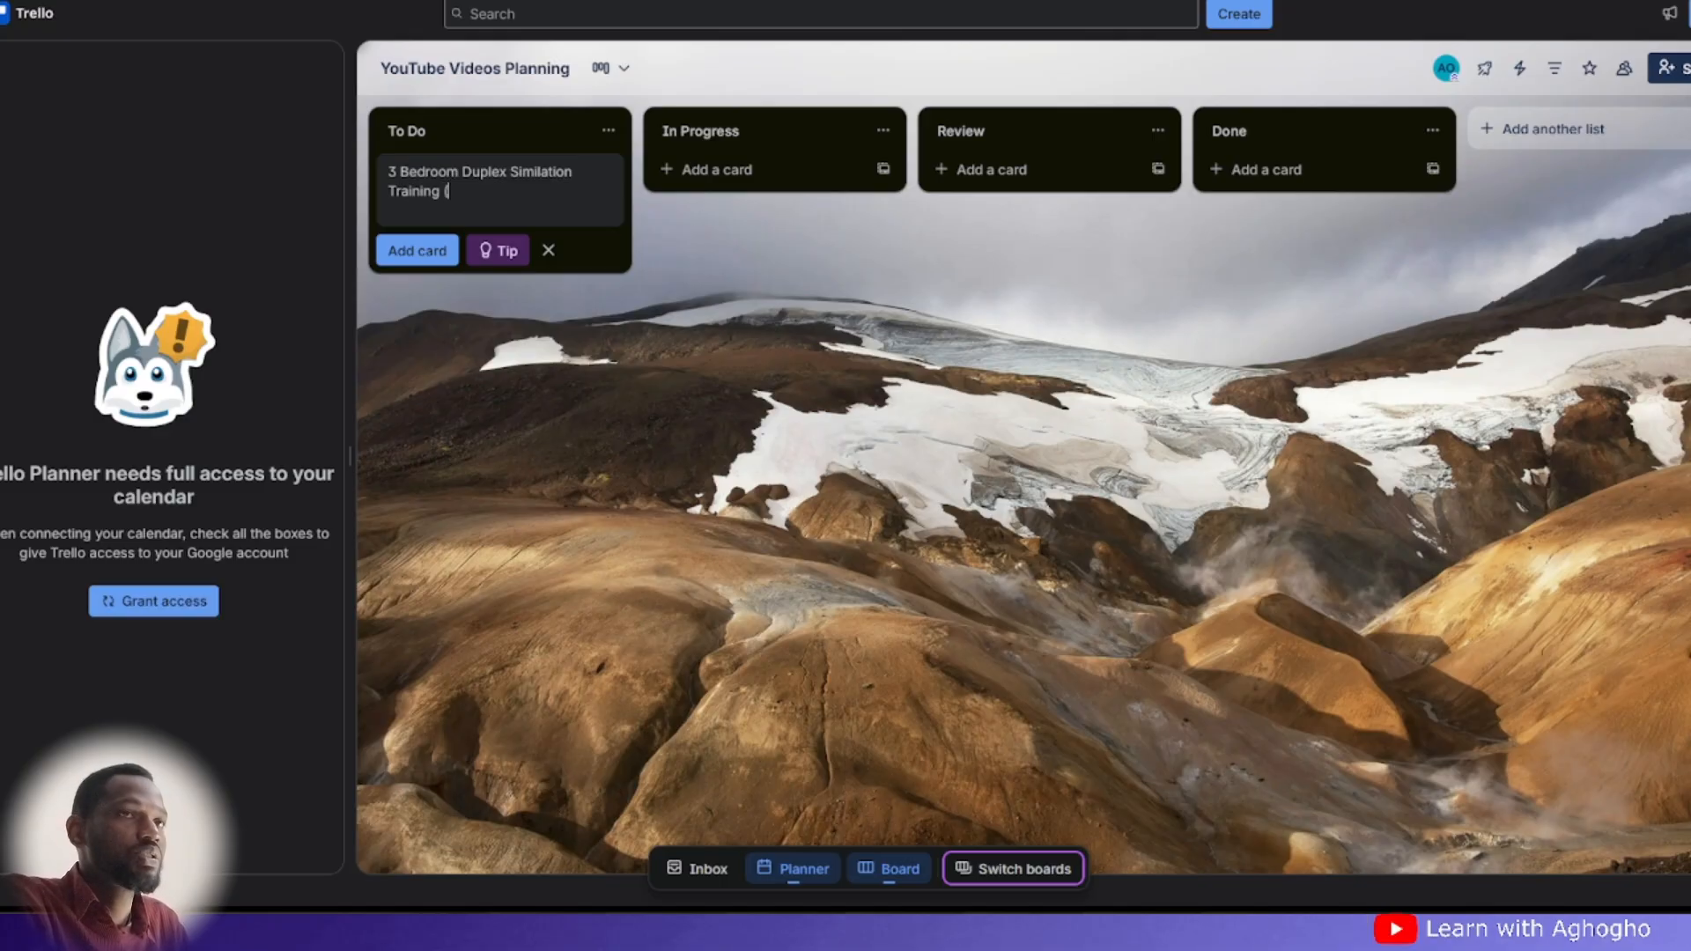
type("P")
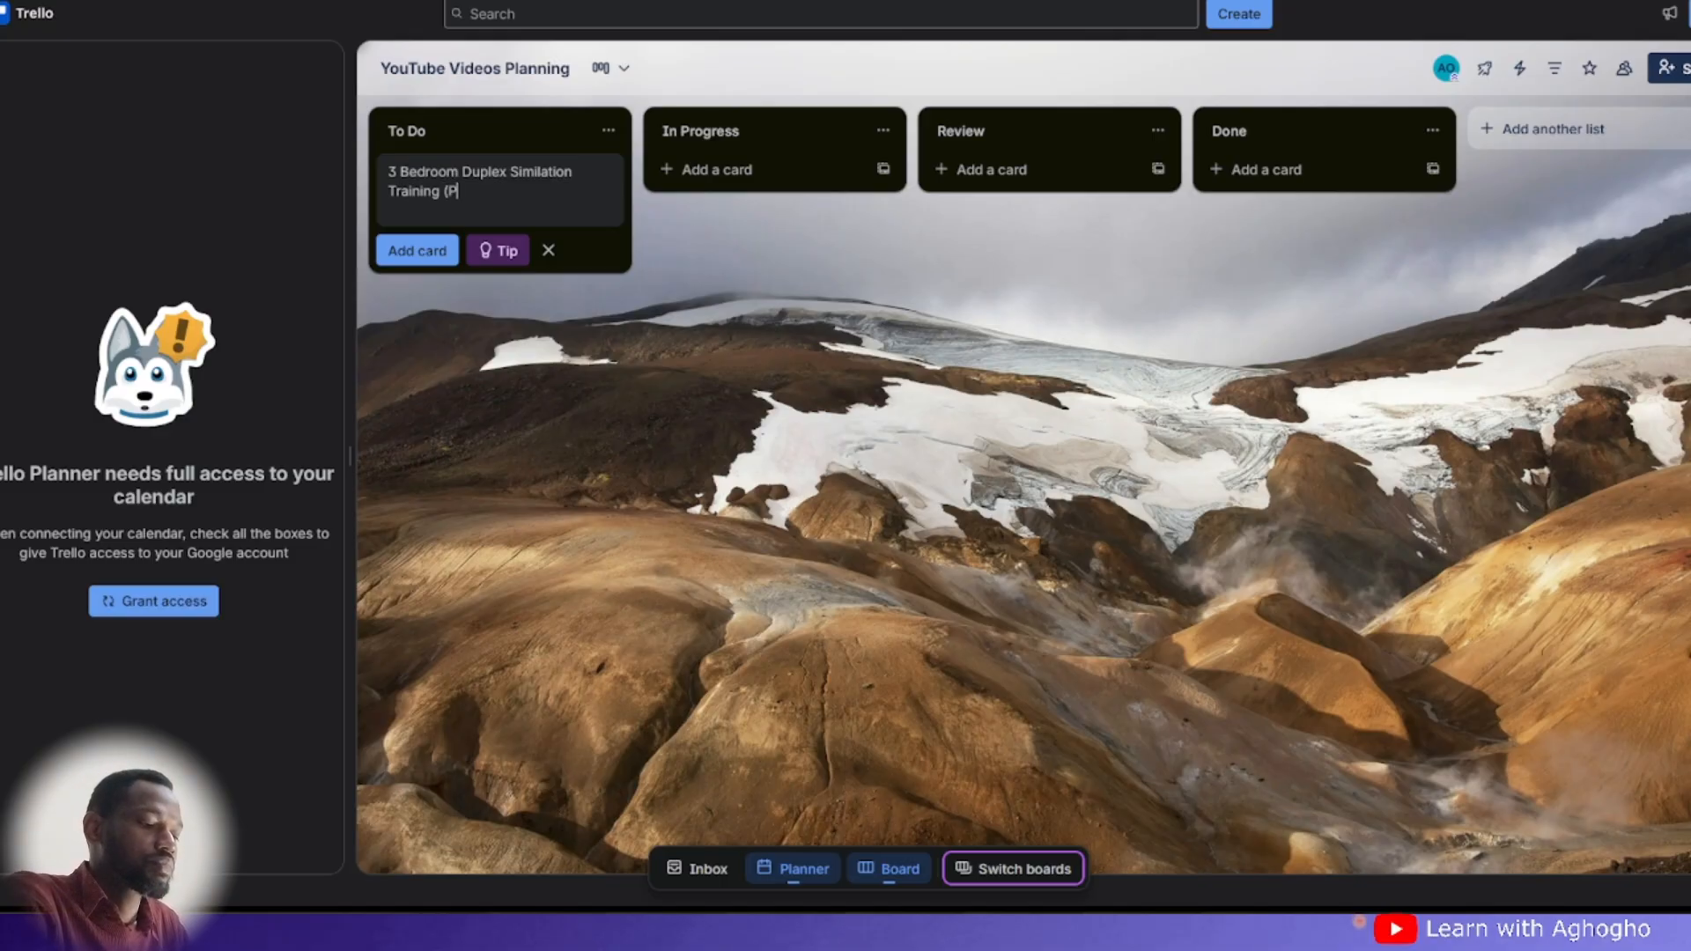
type("6)")
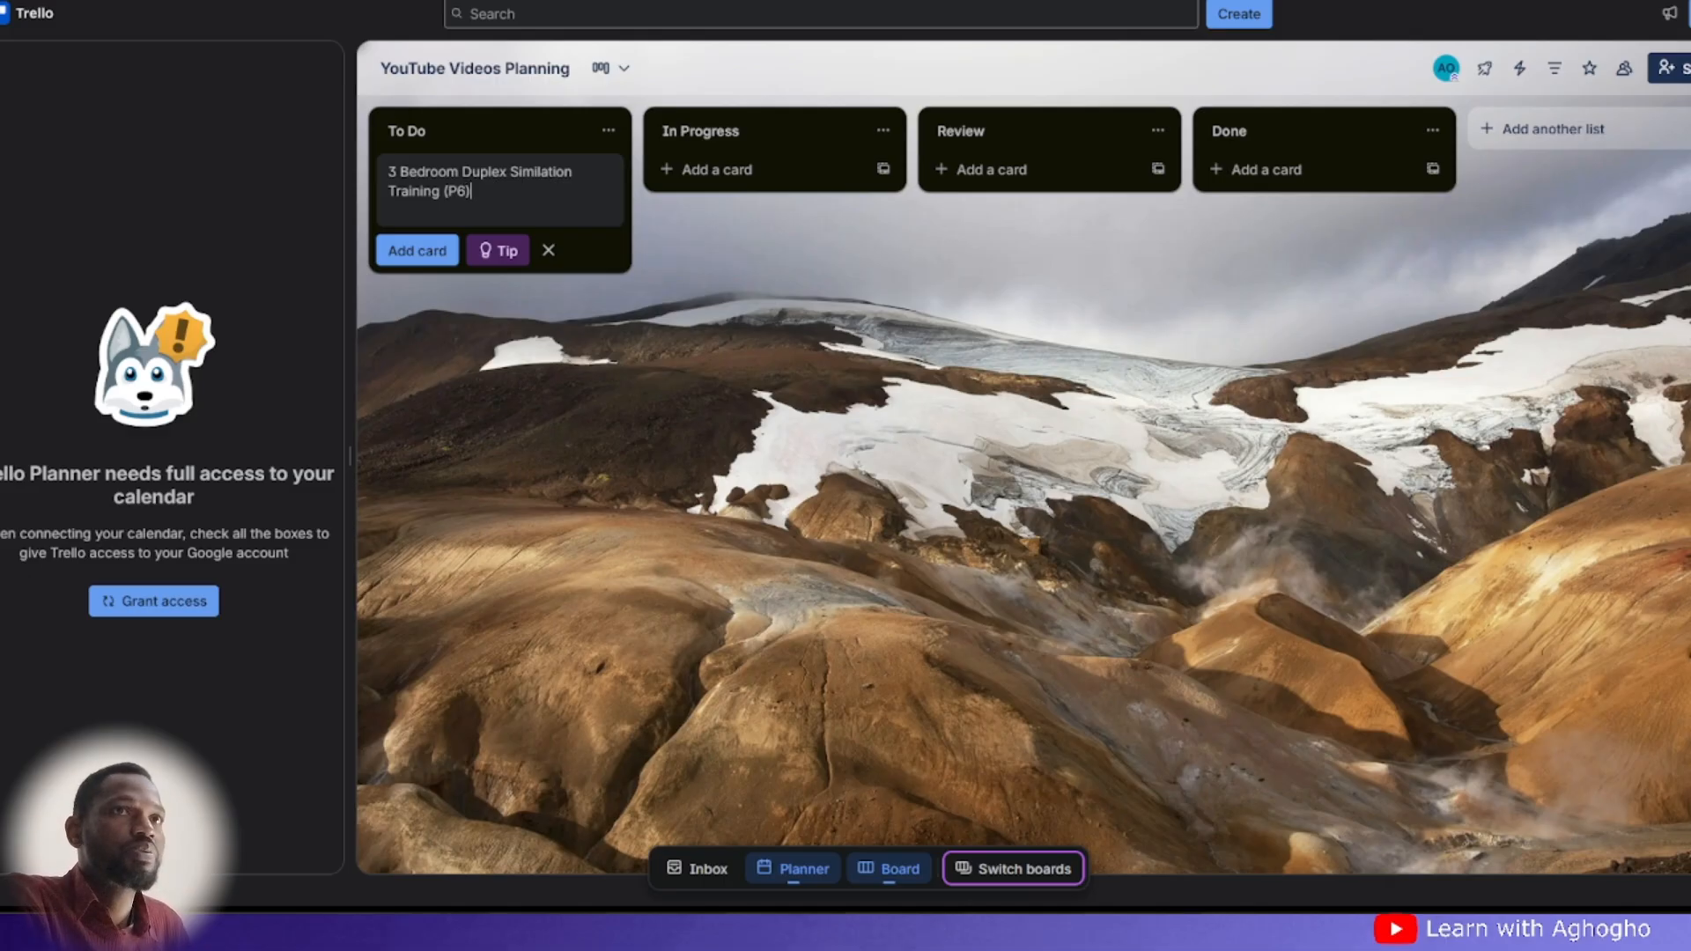
left_click(417, 257)
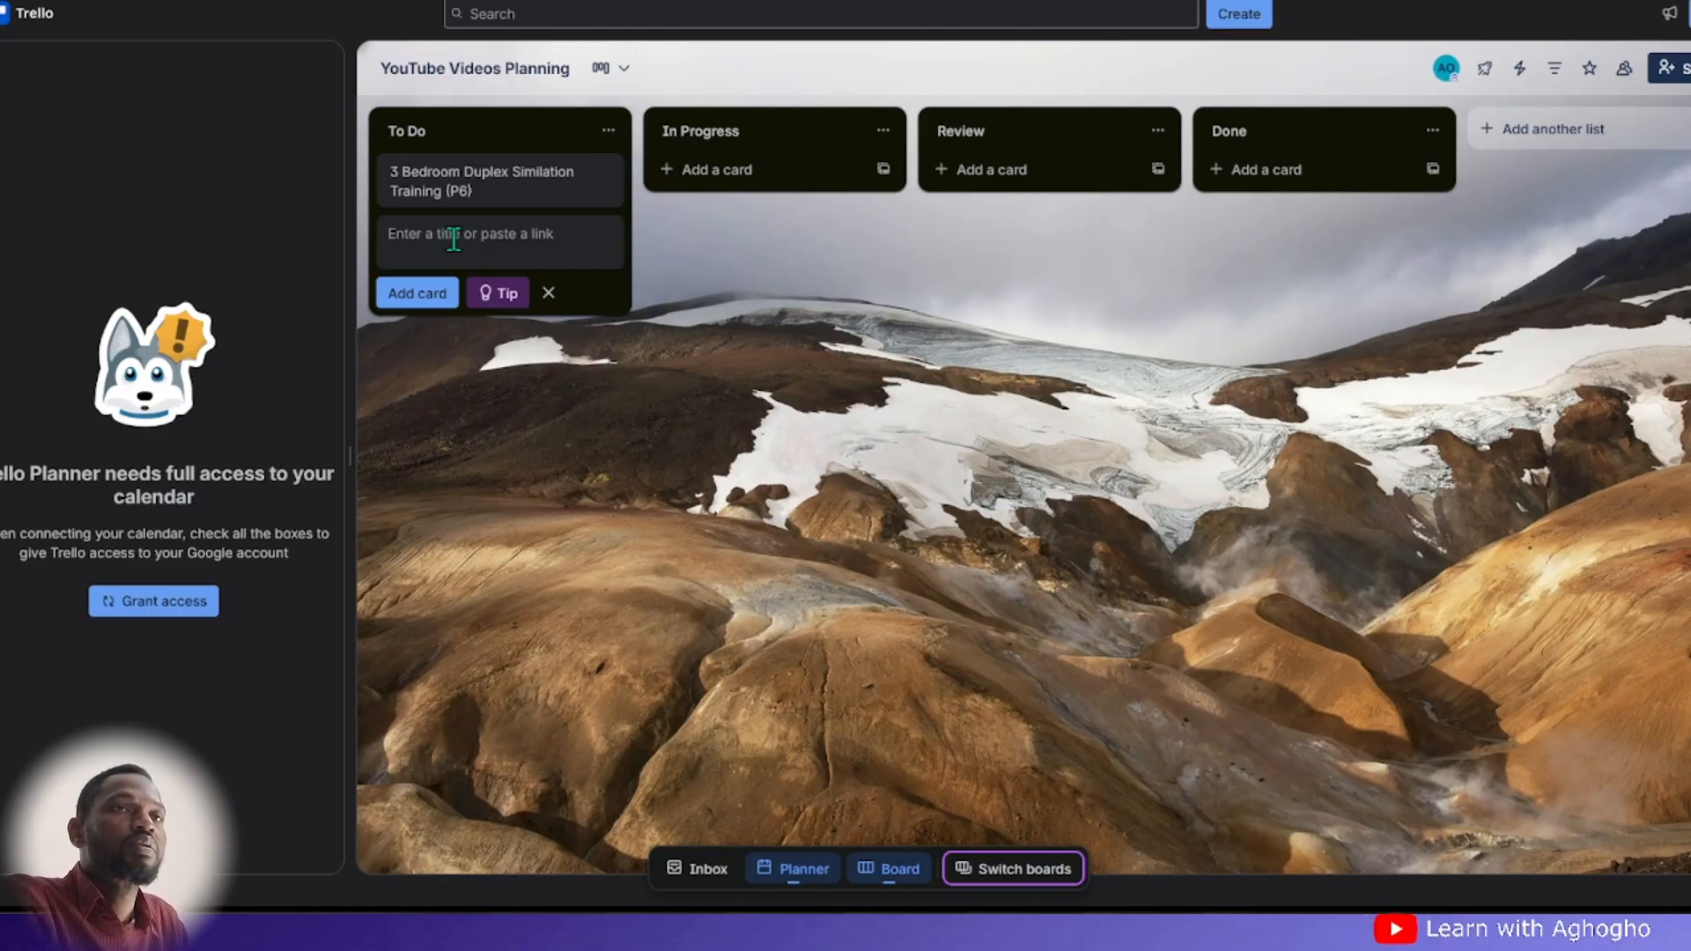
- Add a second card titled "Scrum and Jira Labs" to the To Do list
type("c")
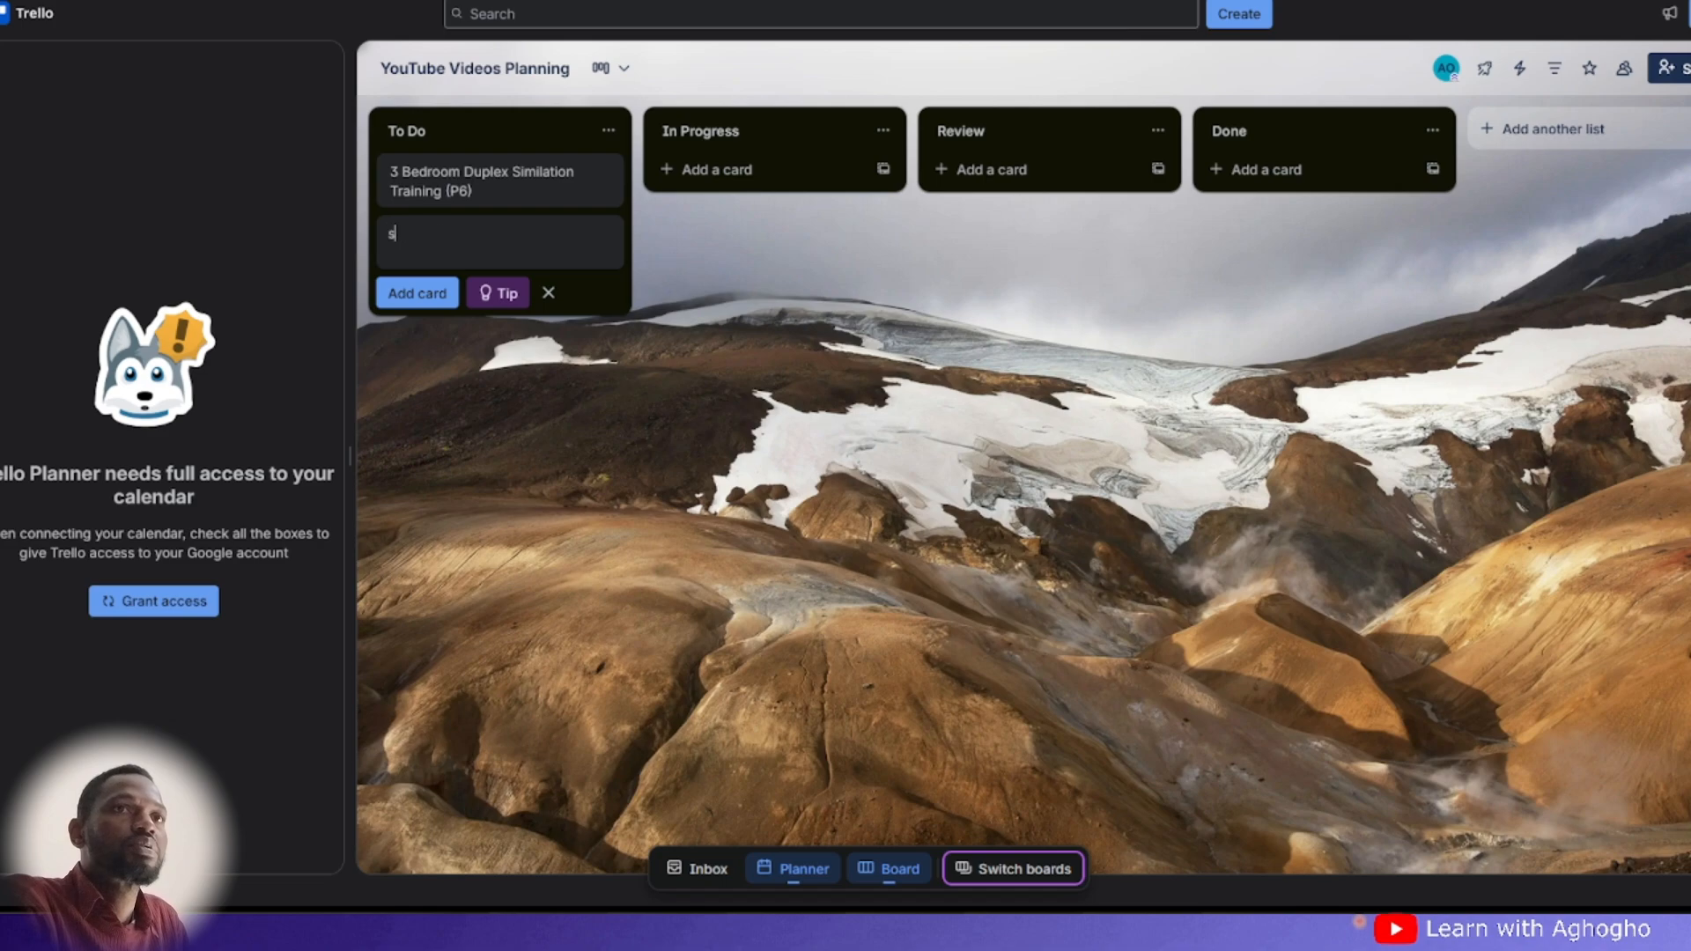
key("BackSpace")
type("Sc")
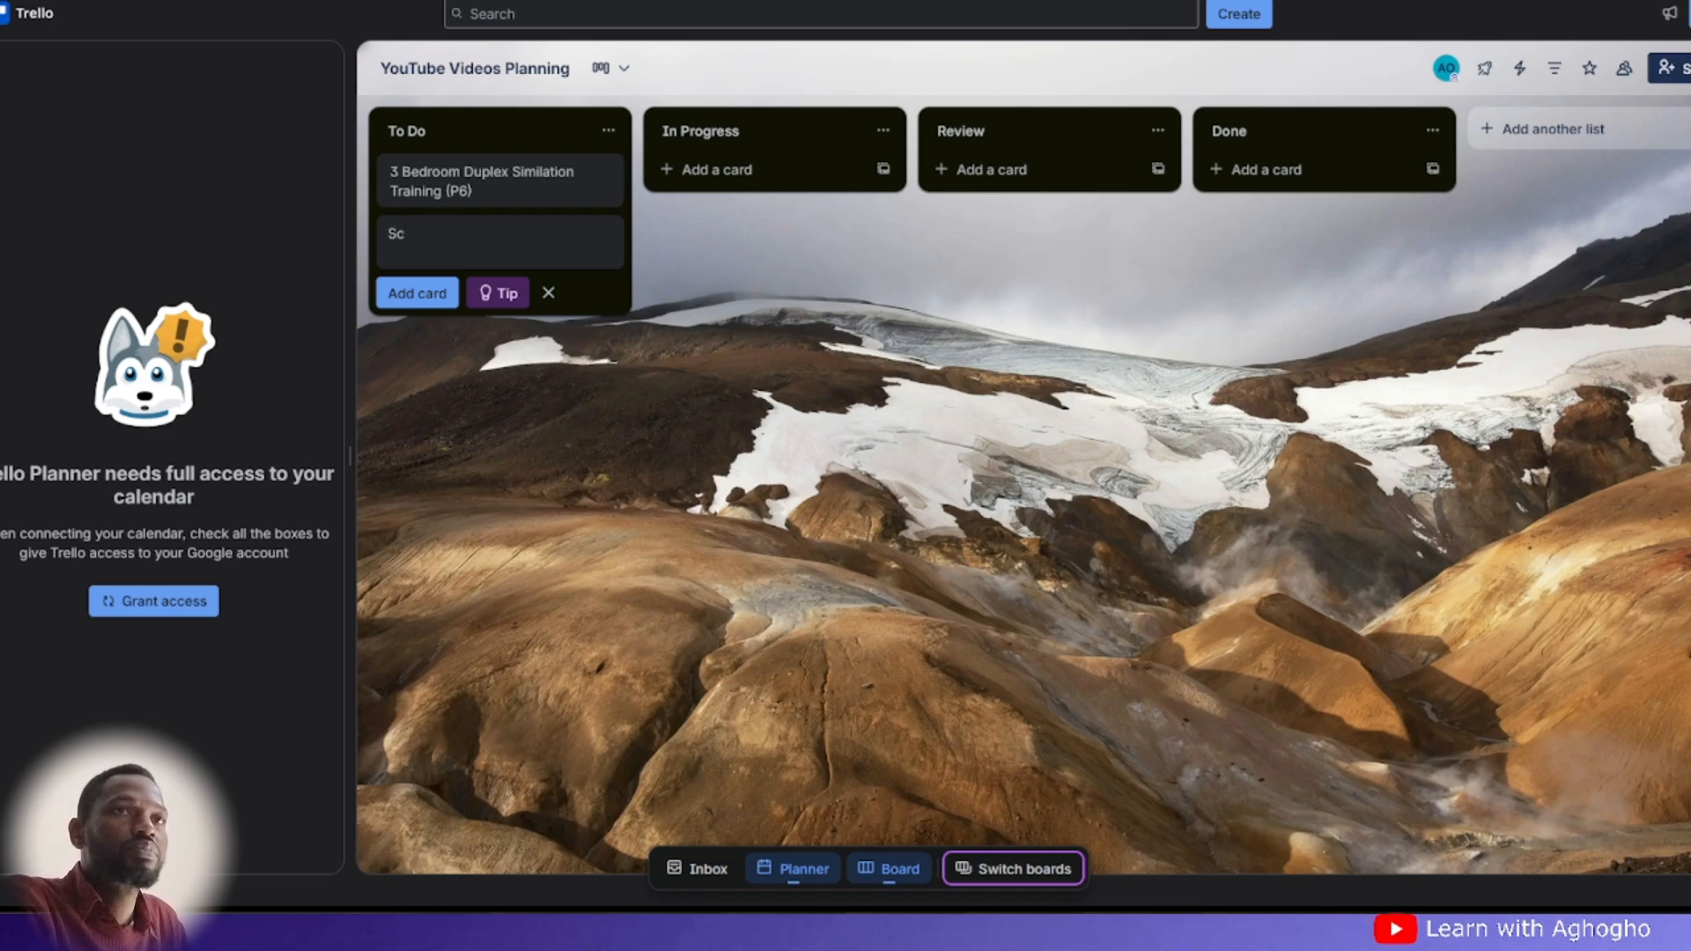
key("BackSpace")
type("cr")
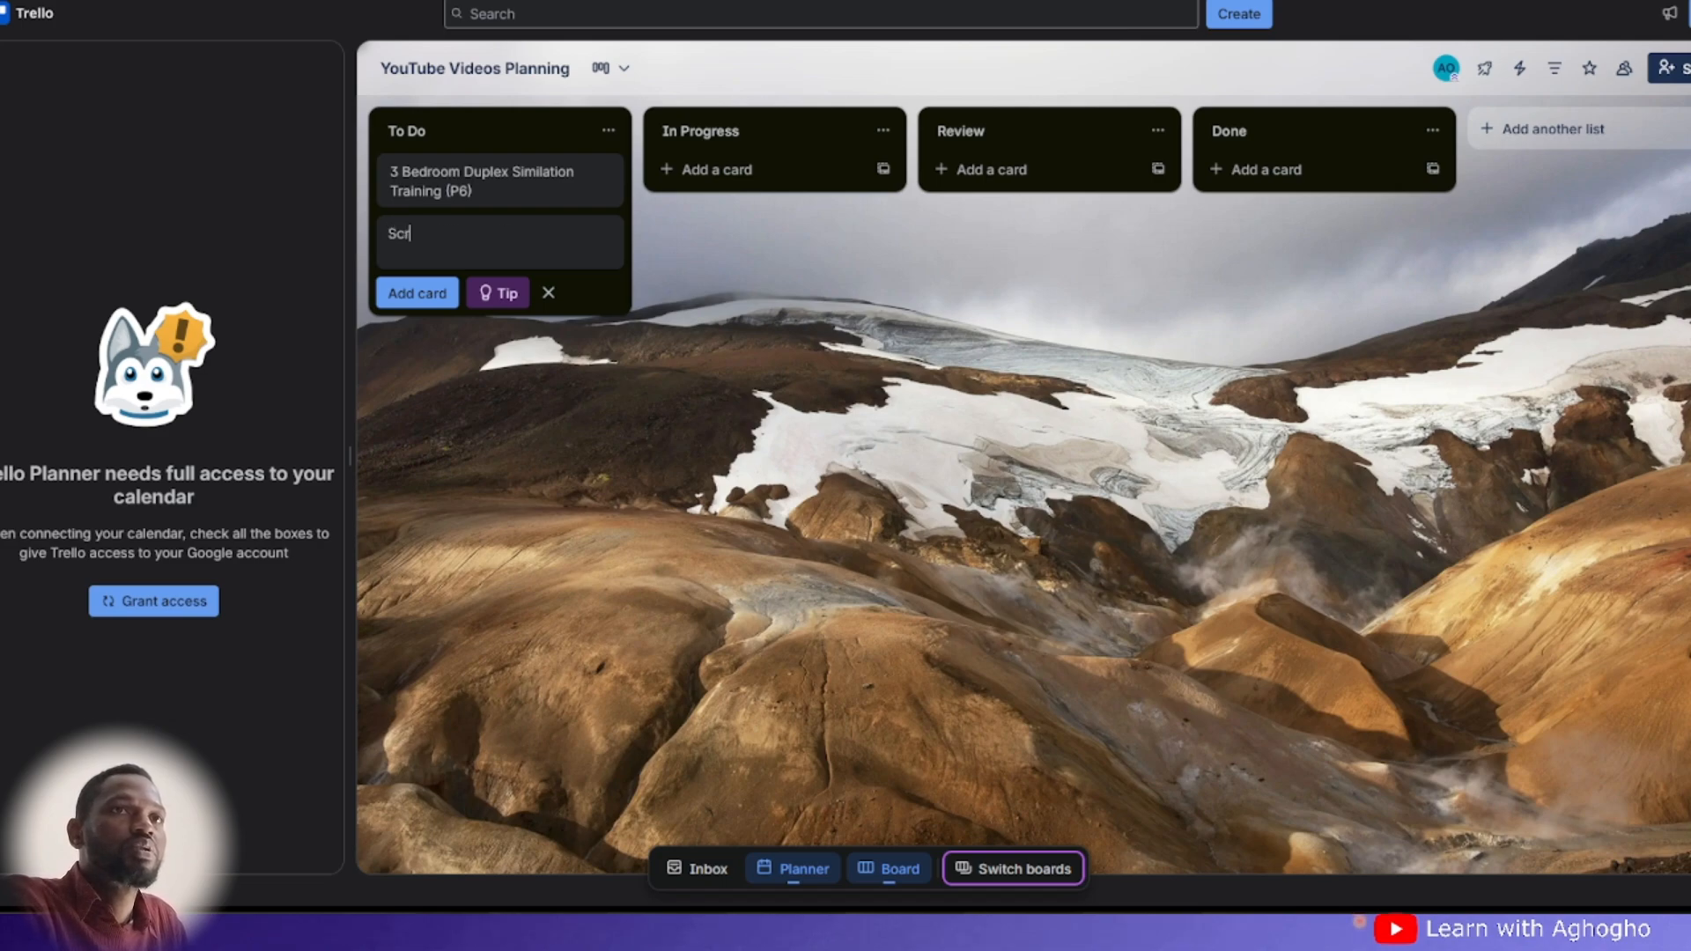
type("um and ")
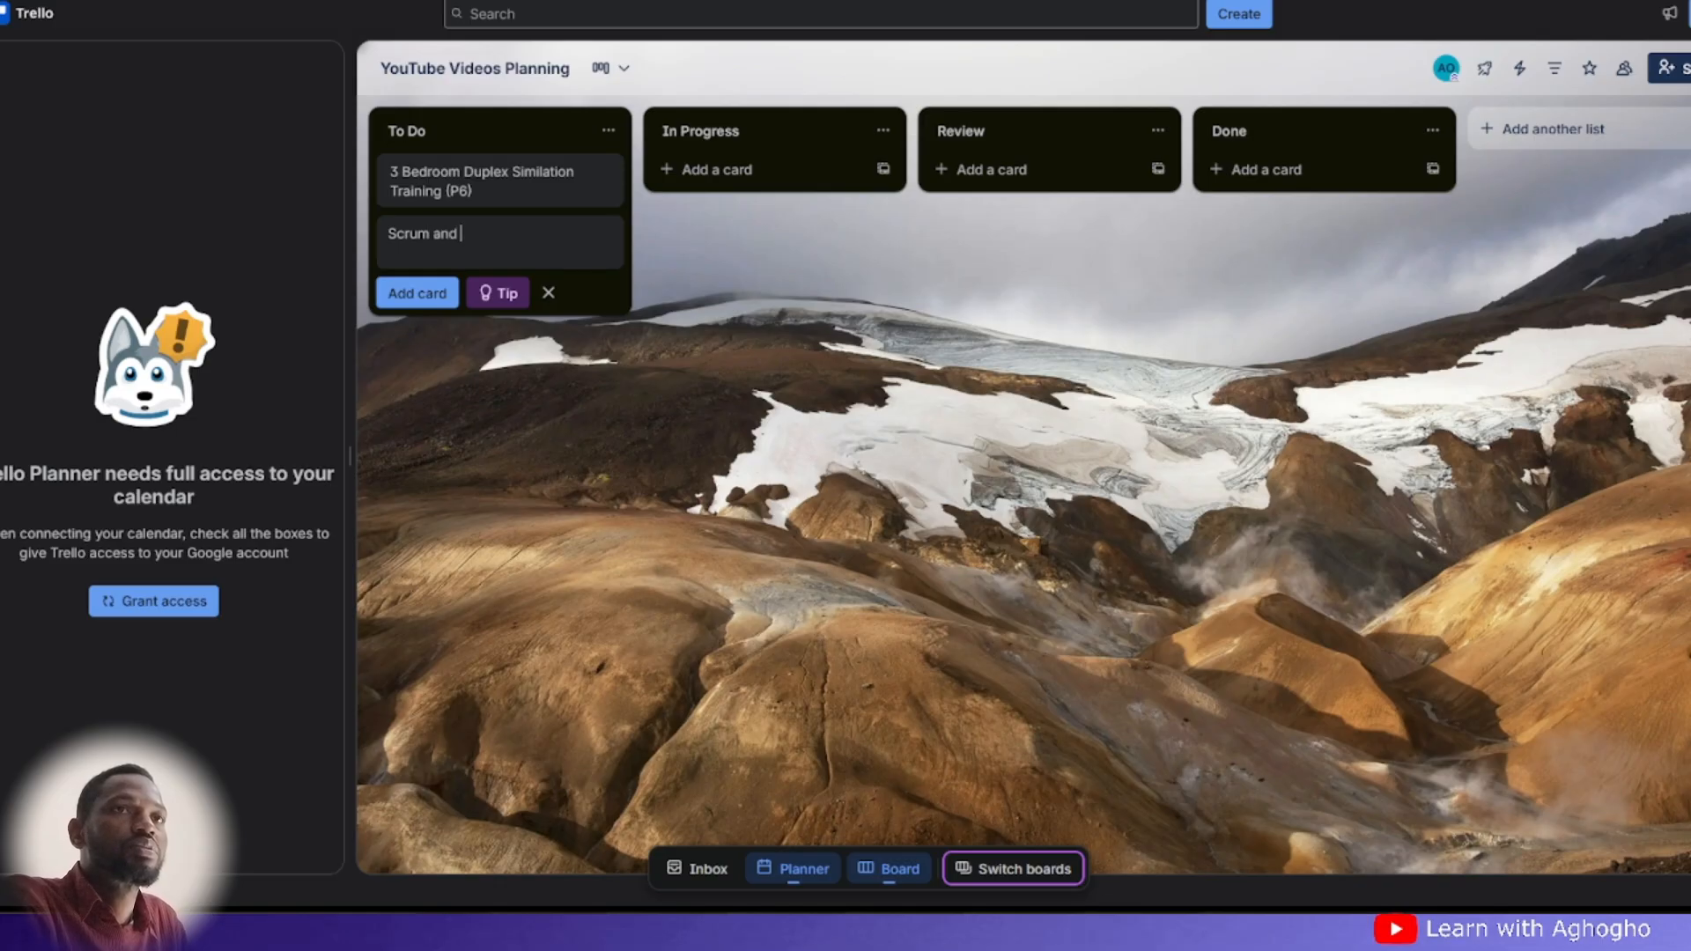
type("Jira S")
key("BackSpace")
type("ILabs")
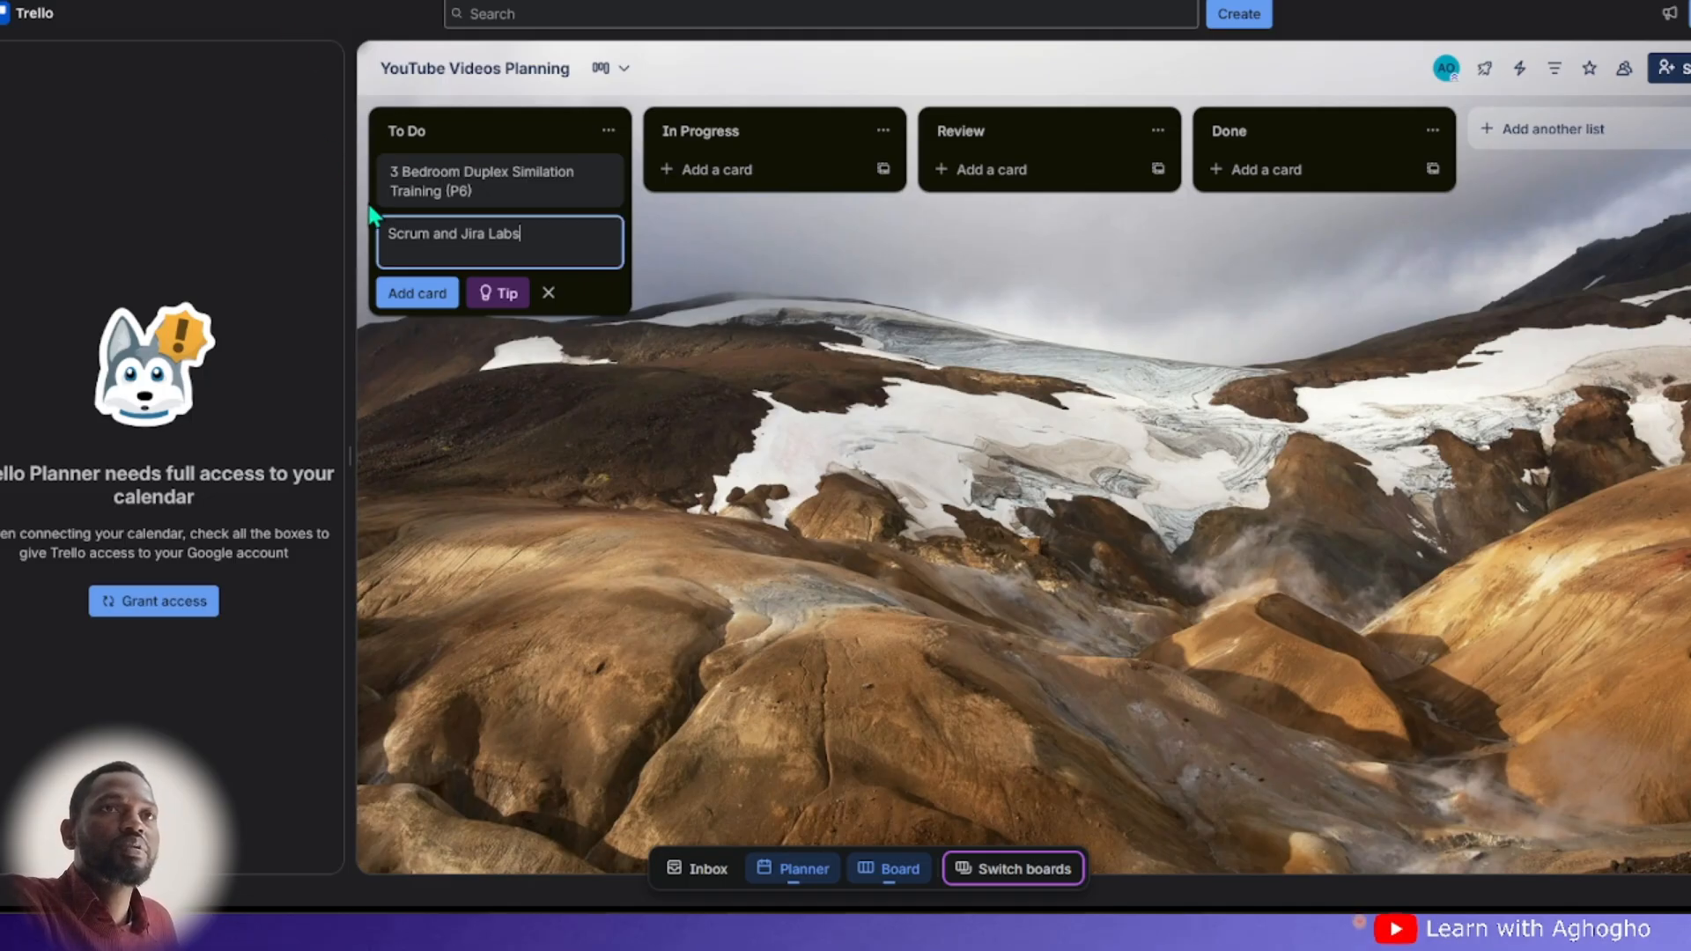
left_click(416, 293)
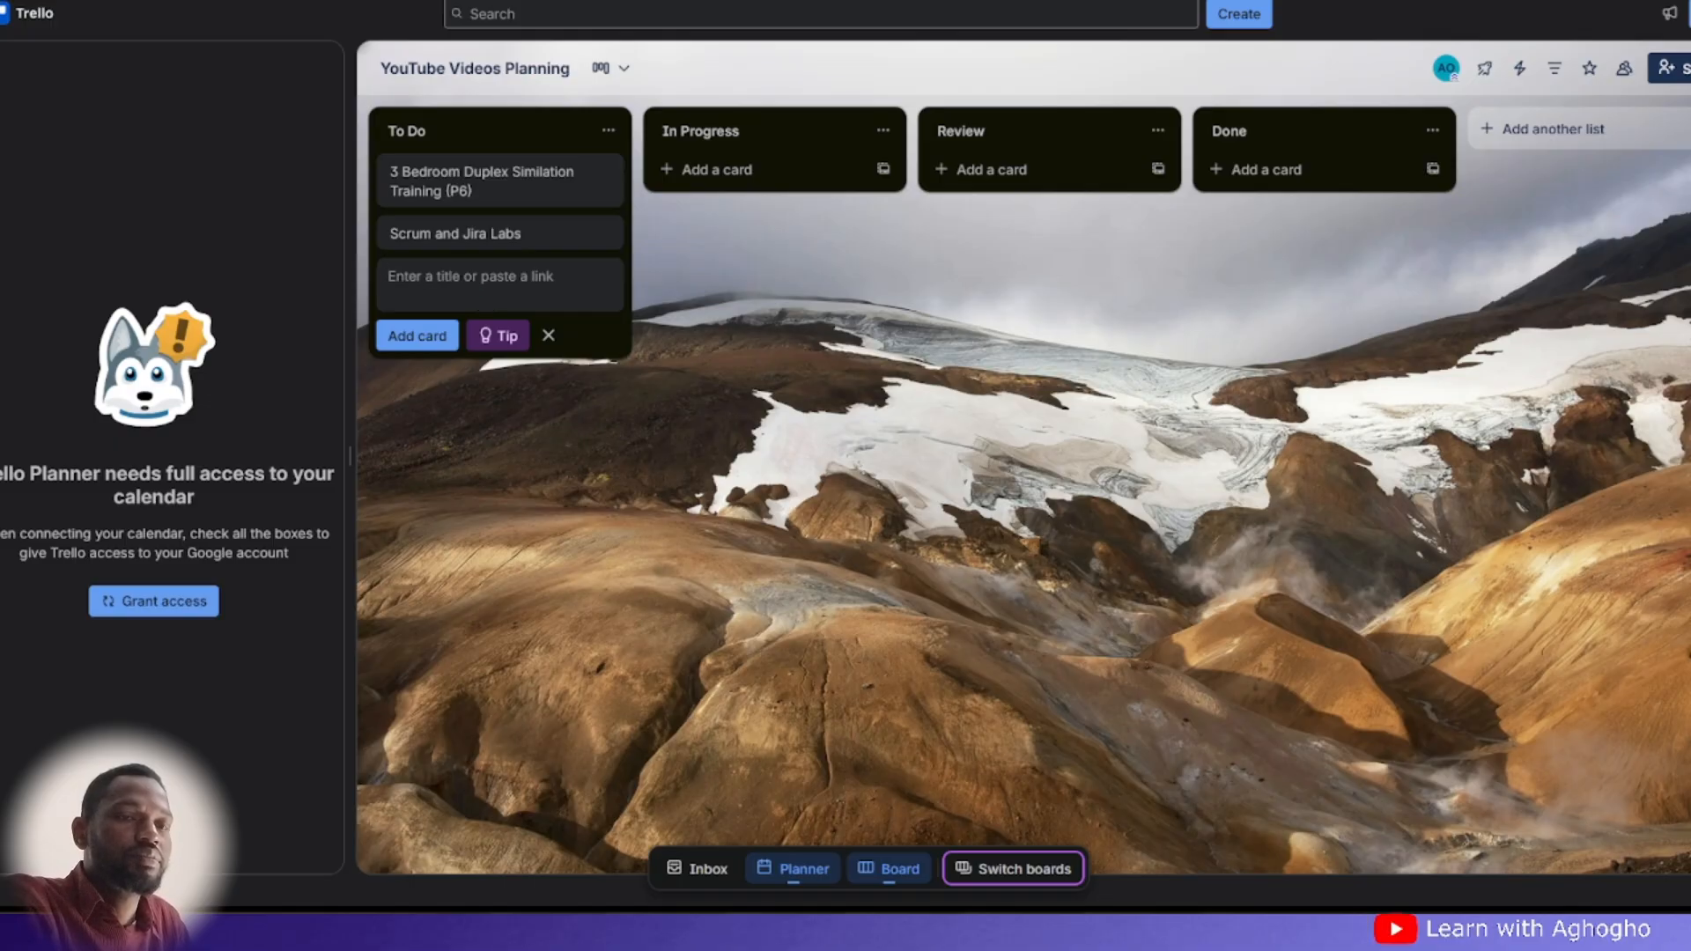
- Add a third card titled "Data Analysis for Projects" to the To Do list
type("Data")
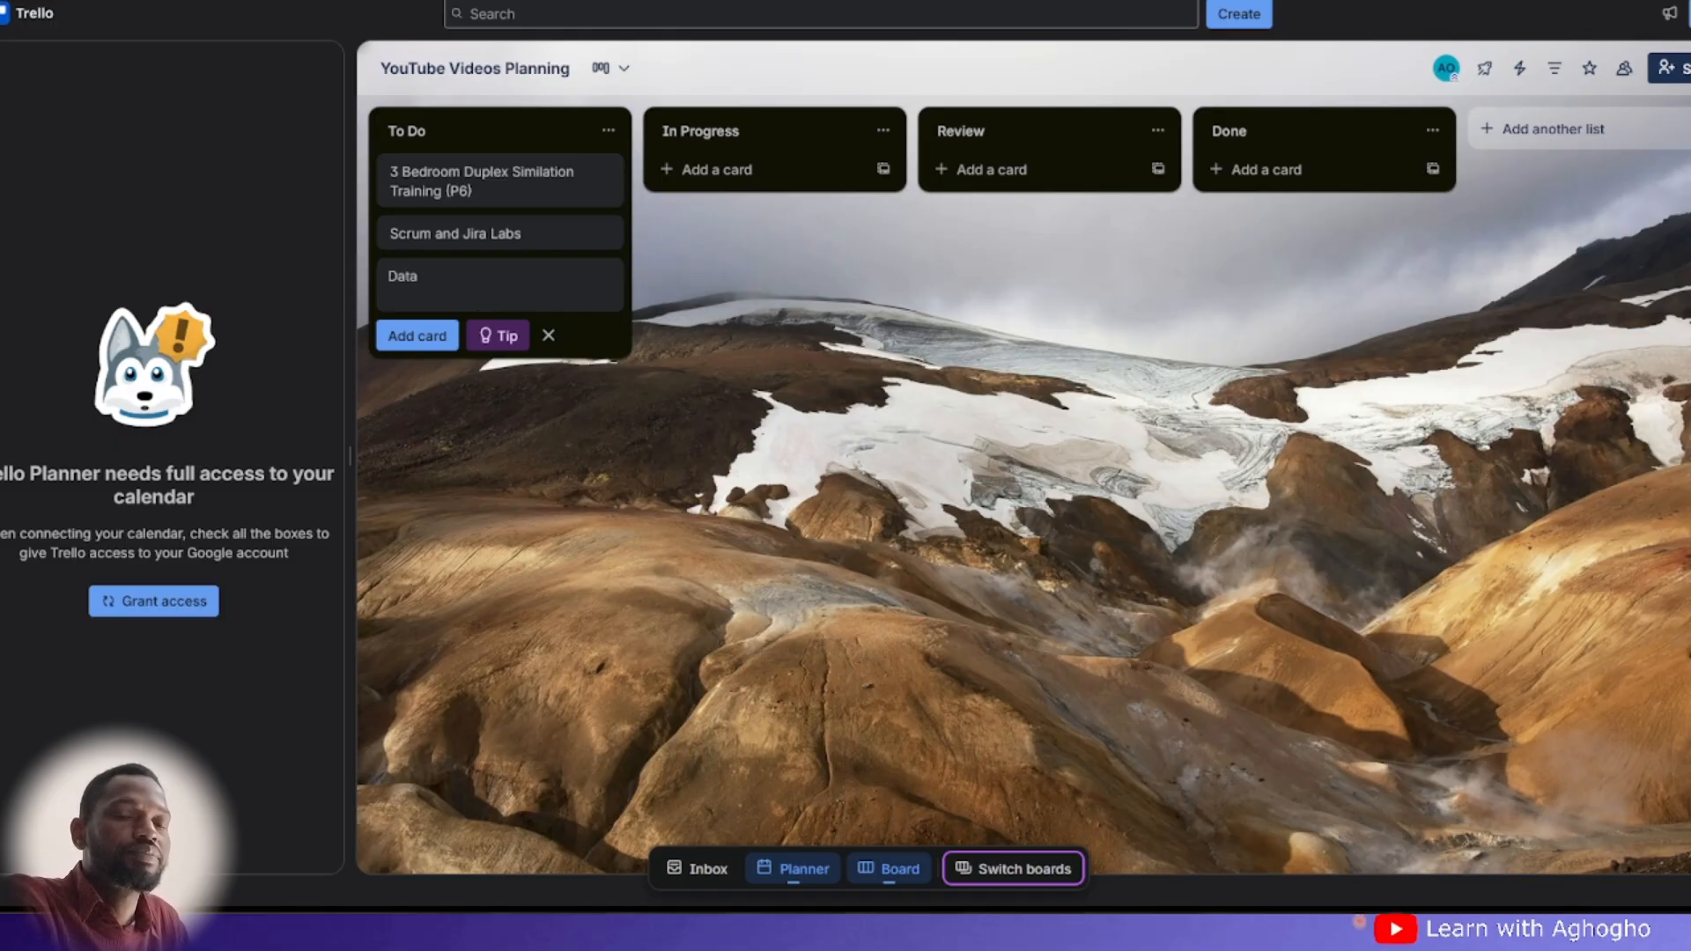
type(" Aan")
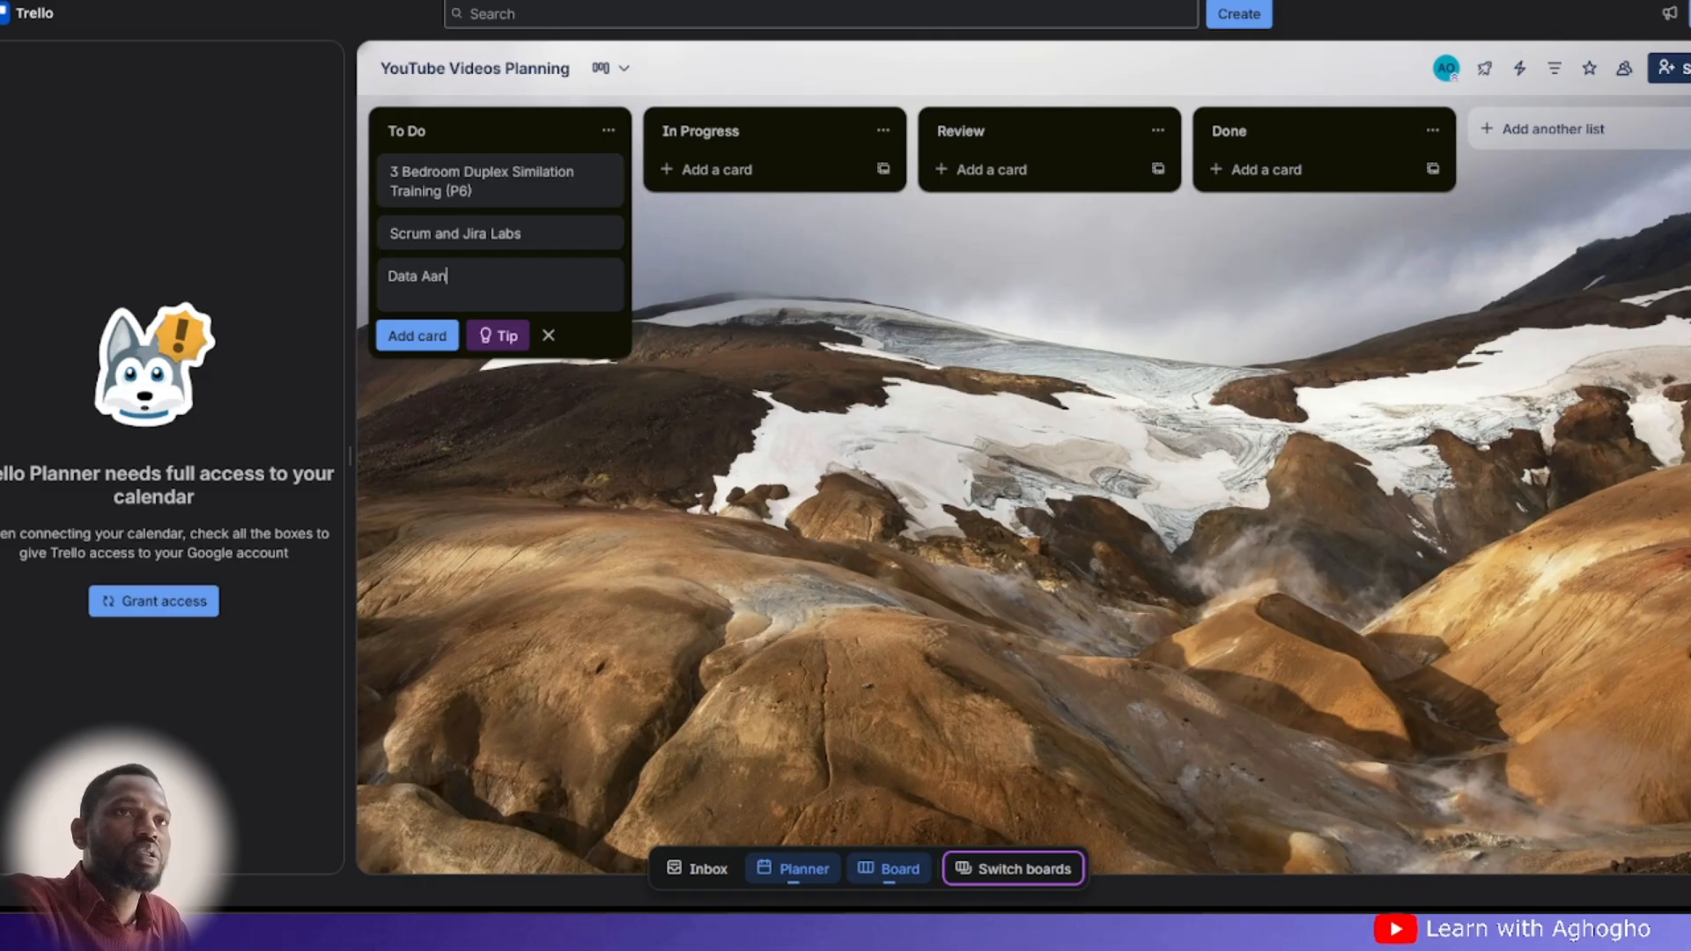
key("BackSpace")
key("BackSpace")
type("naly")
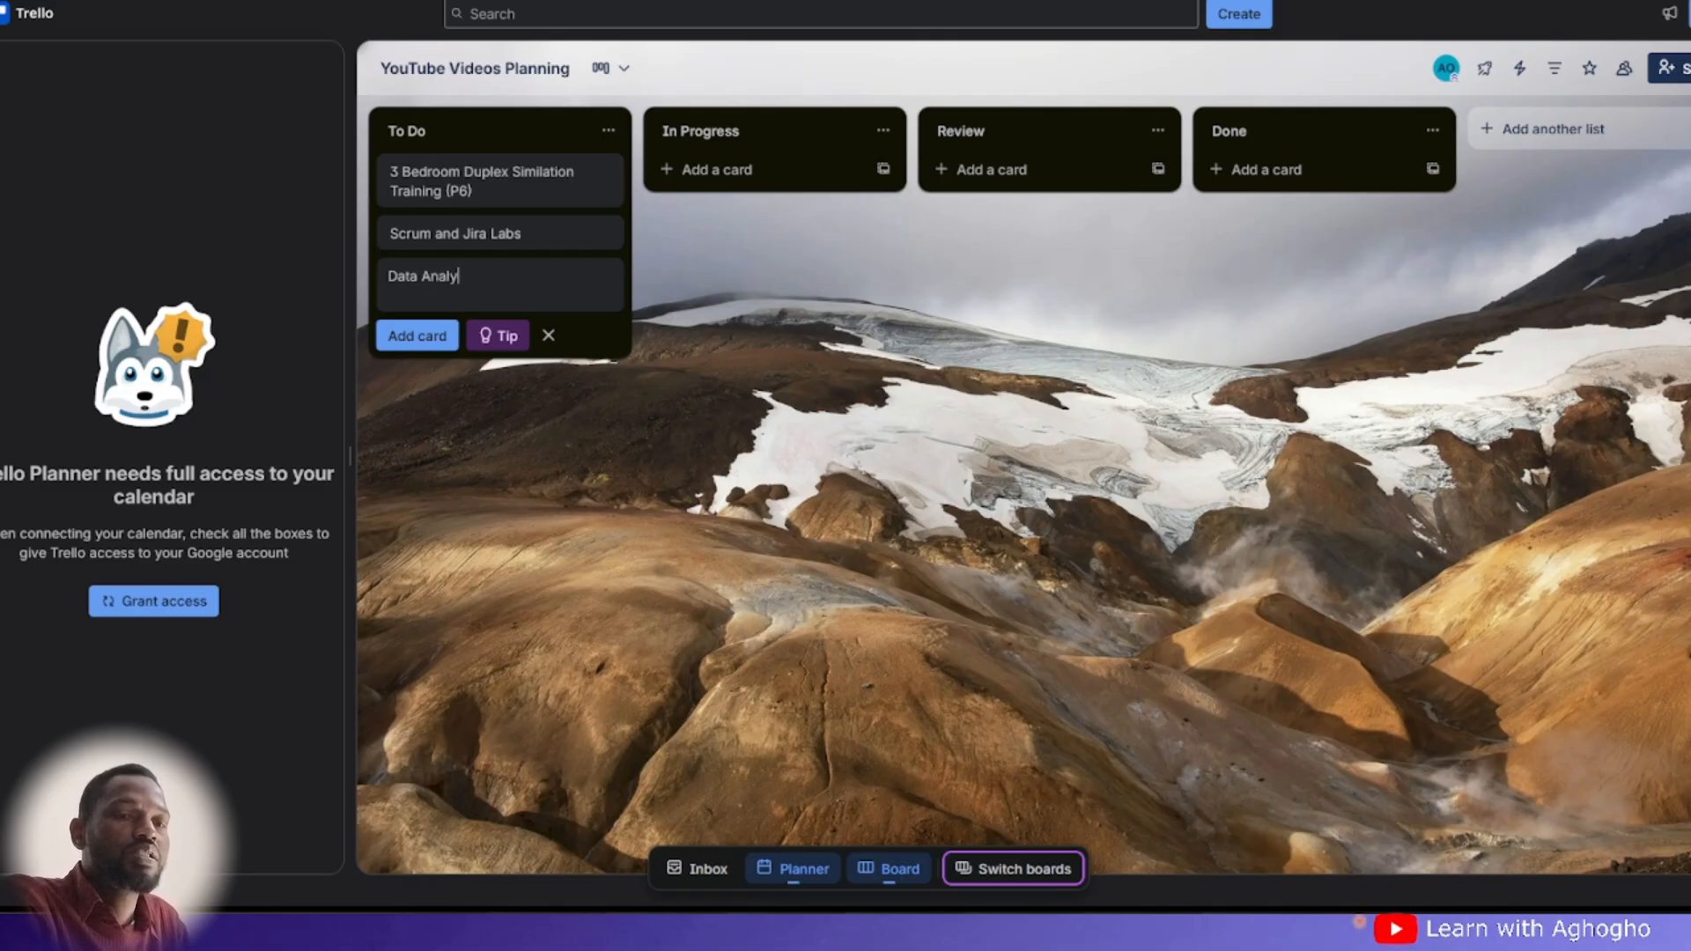
type("sis fo")
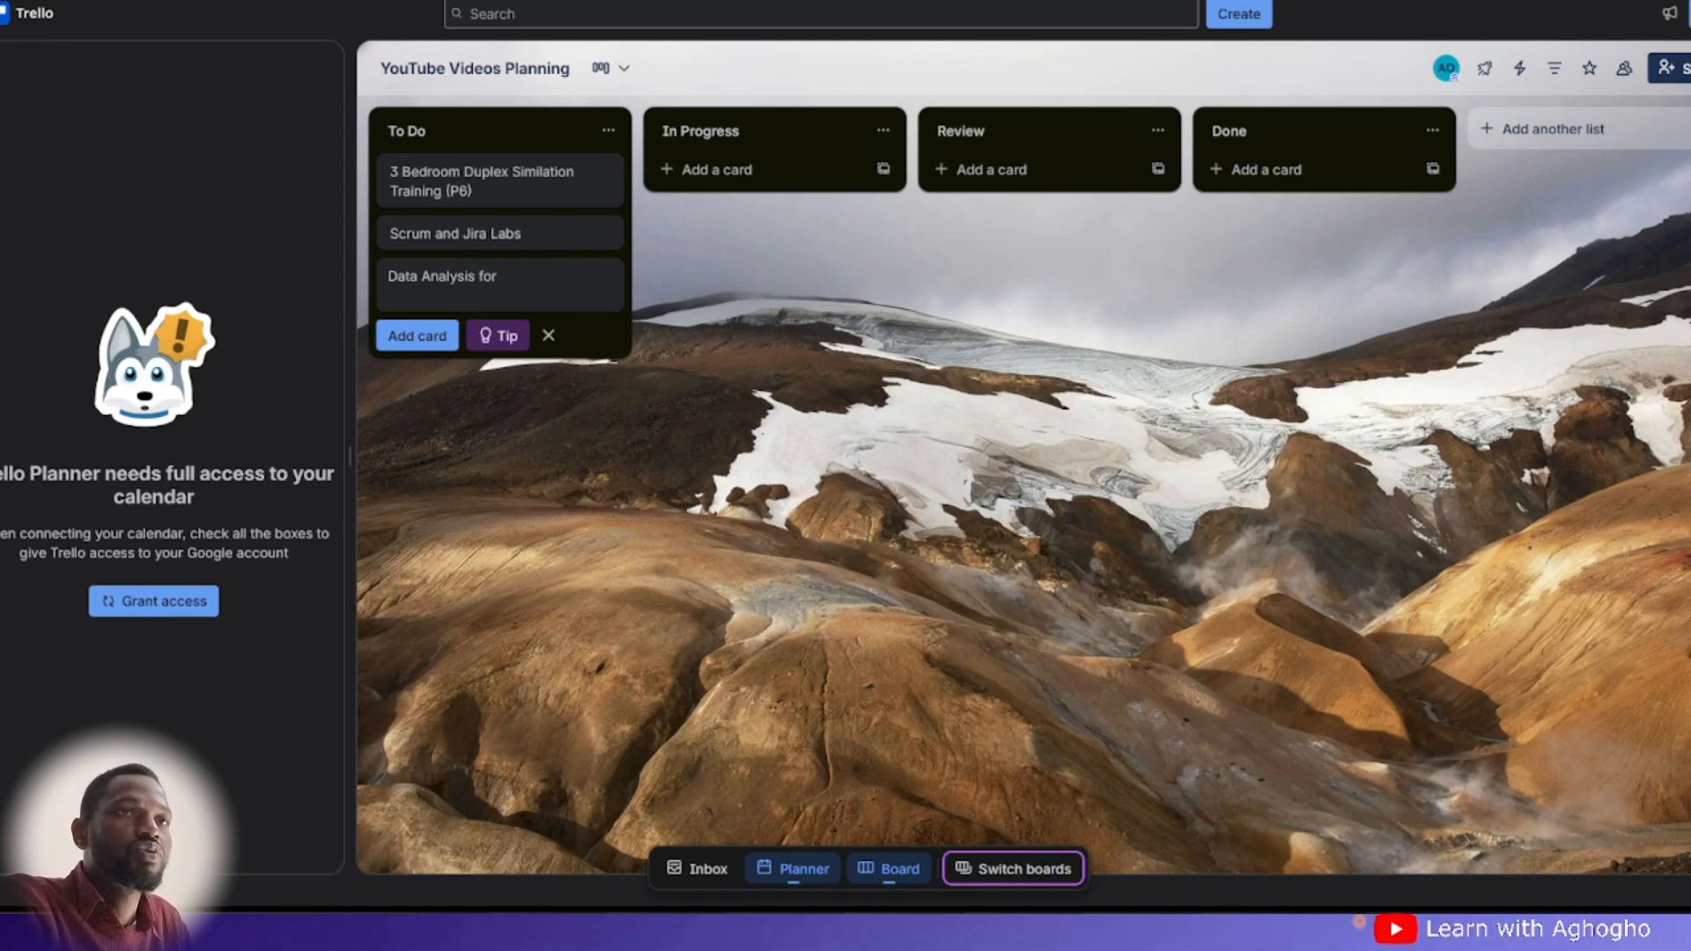
type("r Pro")
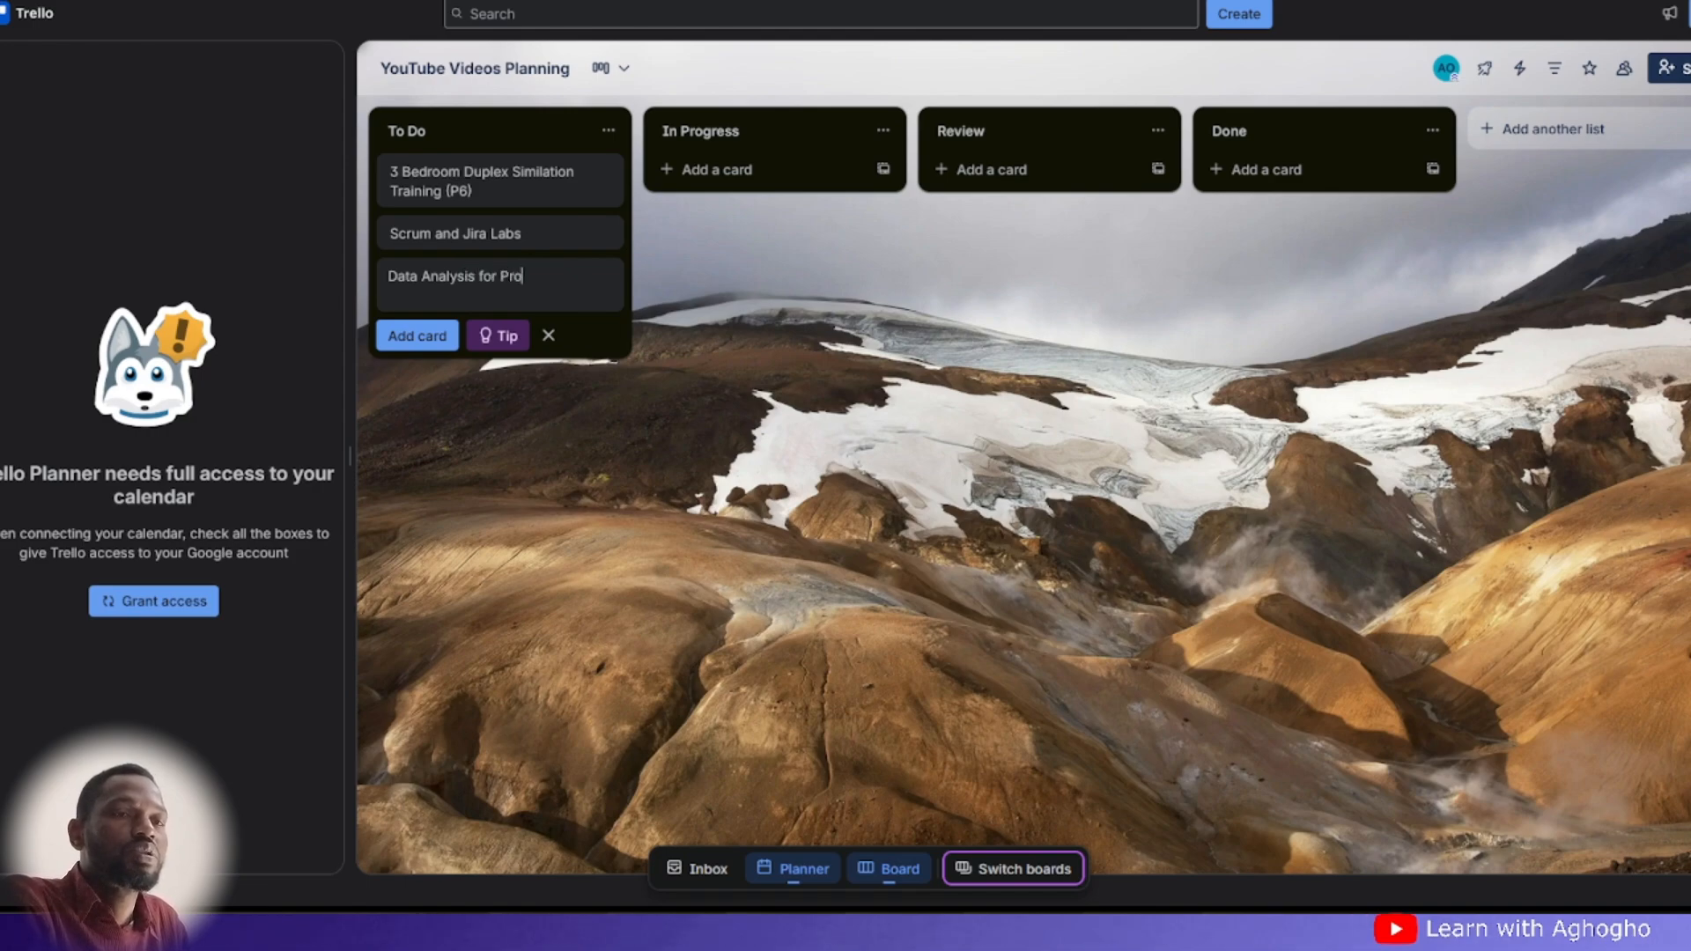
type("jects")
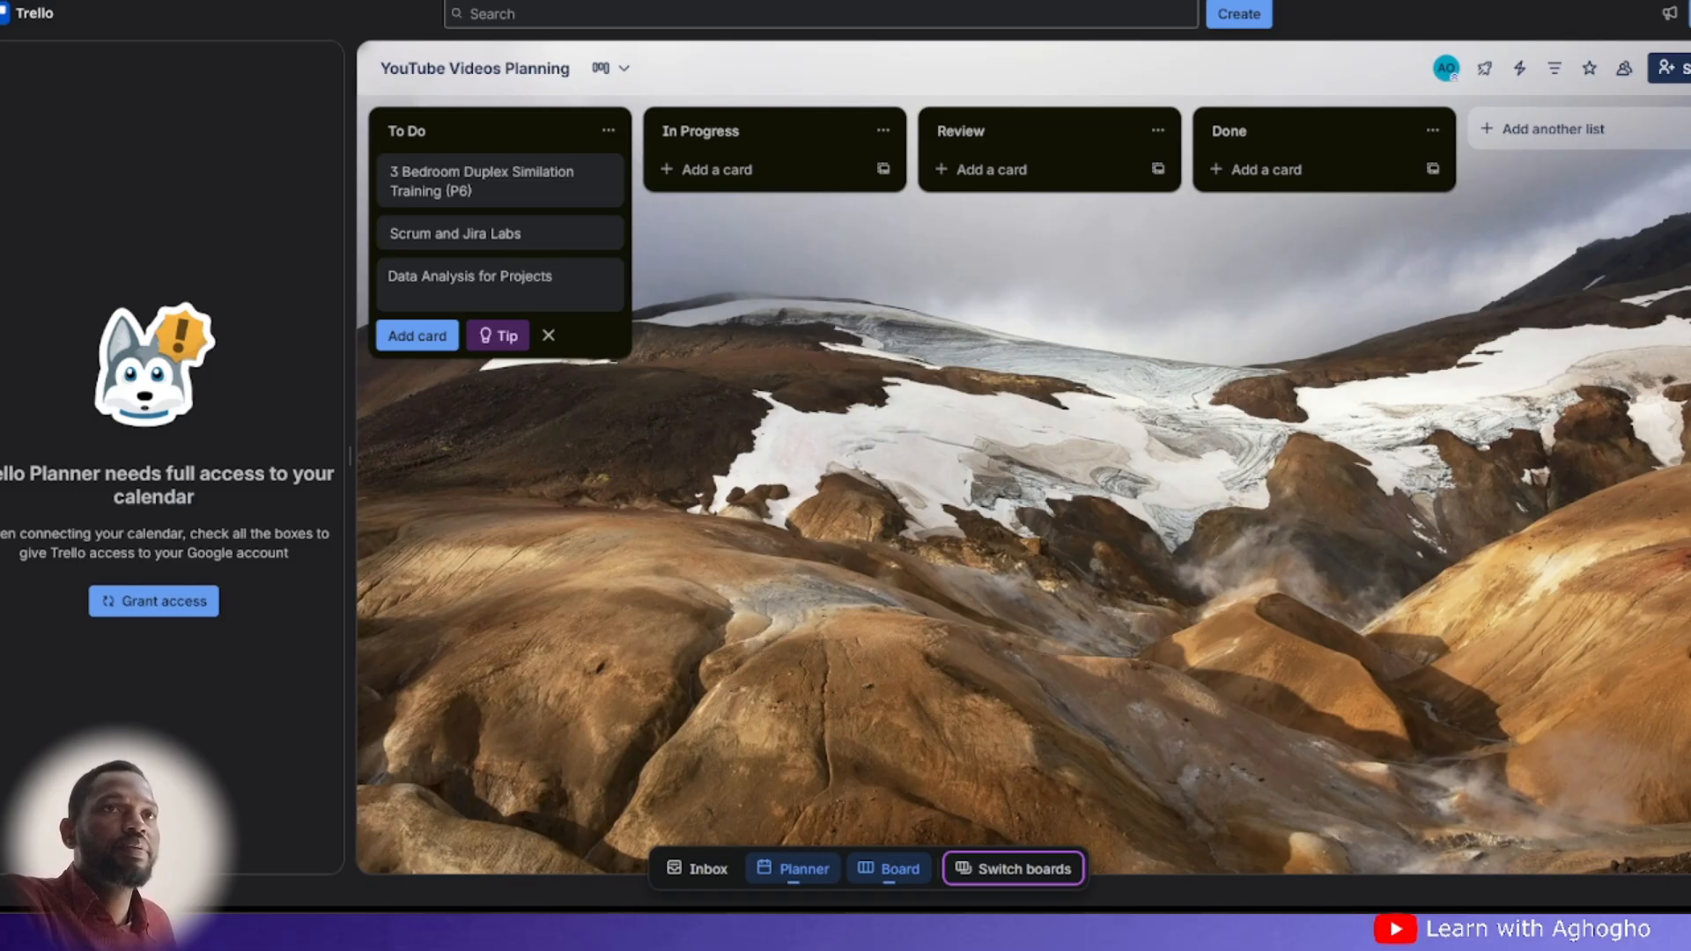
left_click(432, 335)
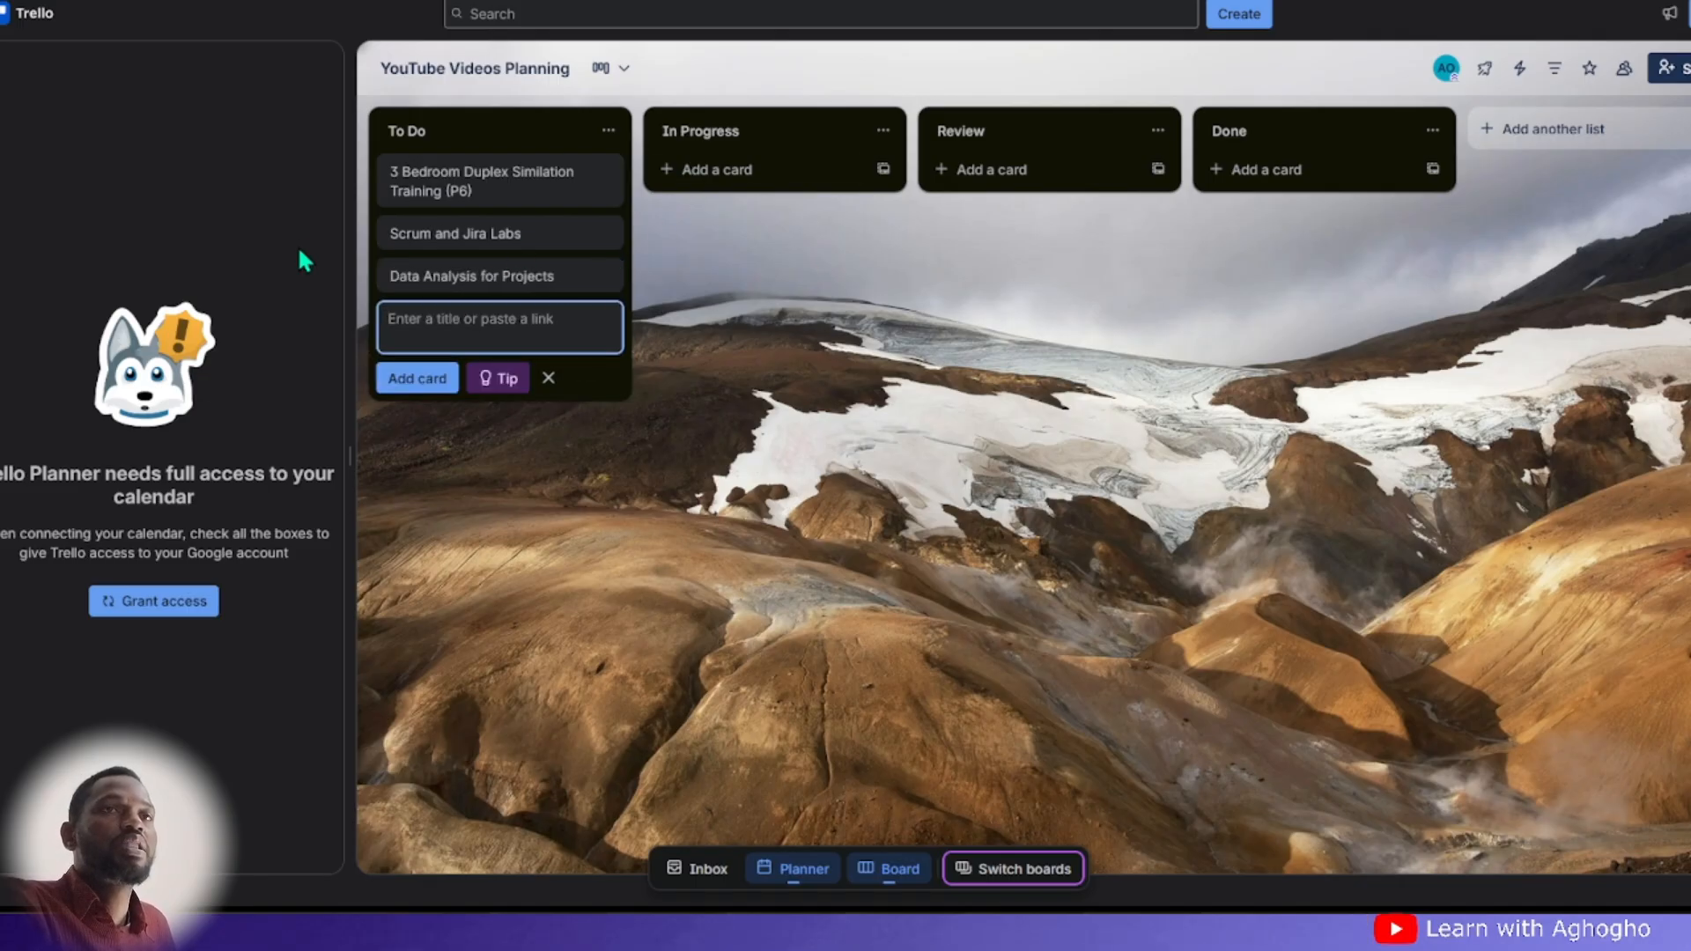
- Save the description "Will be creating a video simulating the use of Primavera for Projects." on the 3 Bedroom Duplex card in To Do
left_click(483, 185)
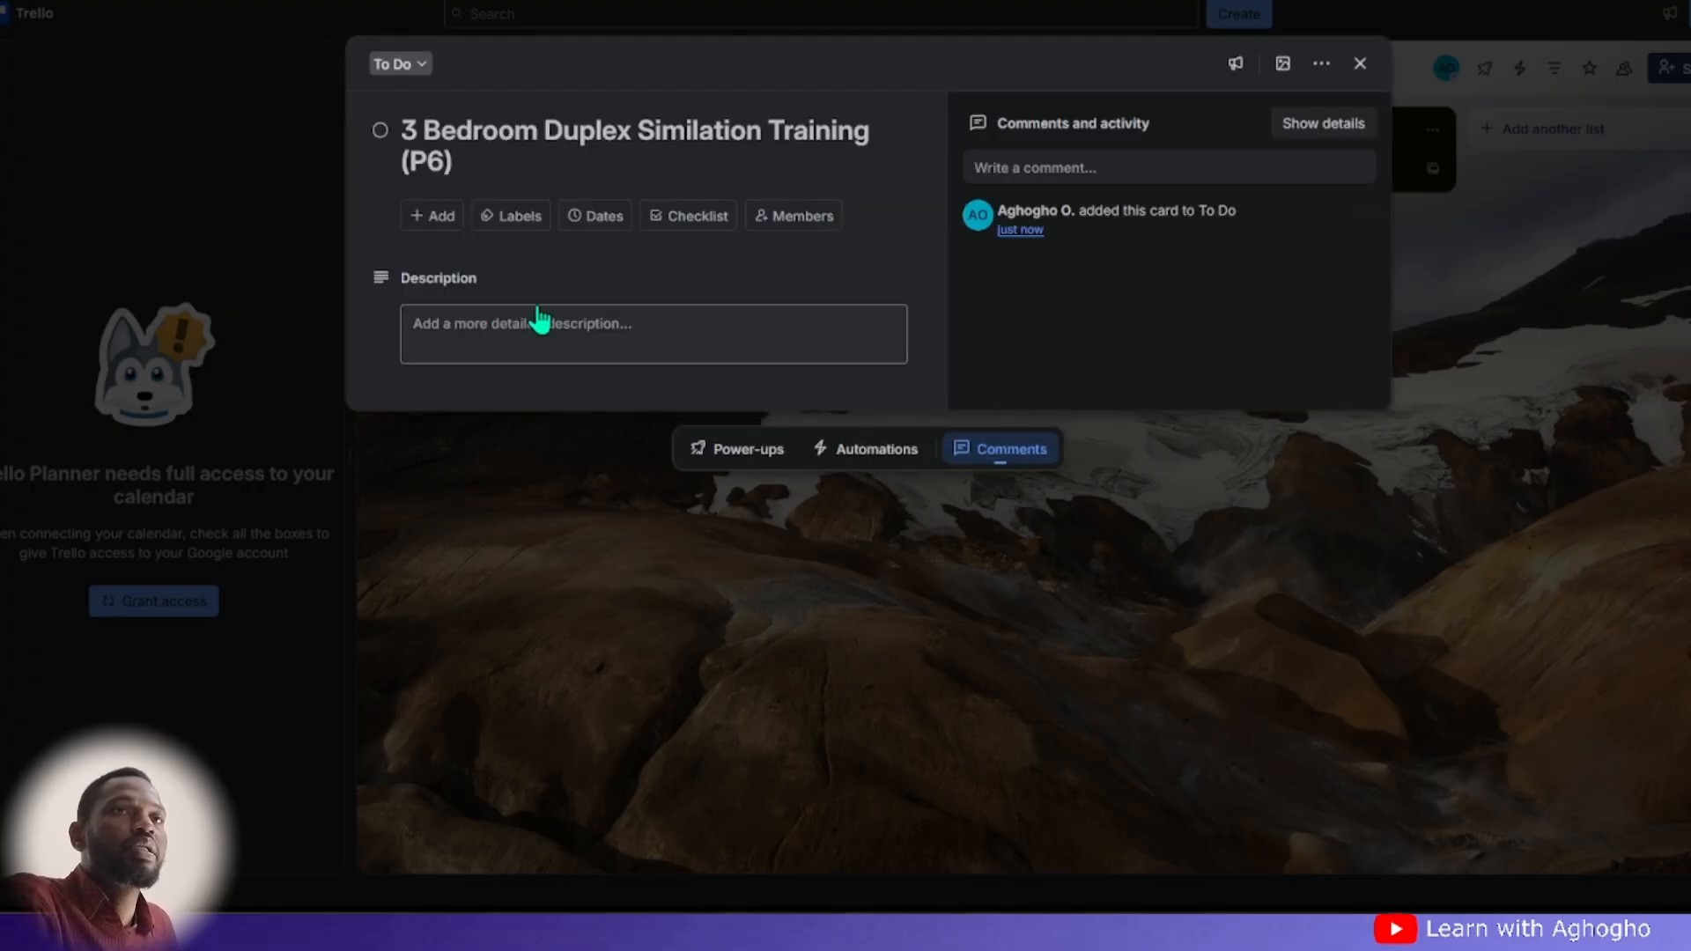
left_click(535, 345)
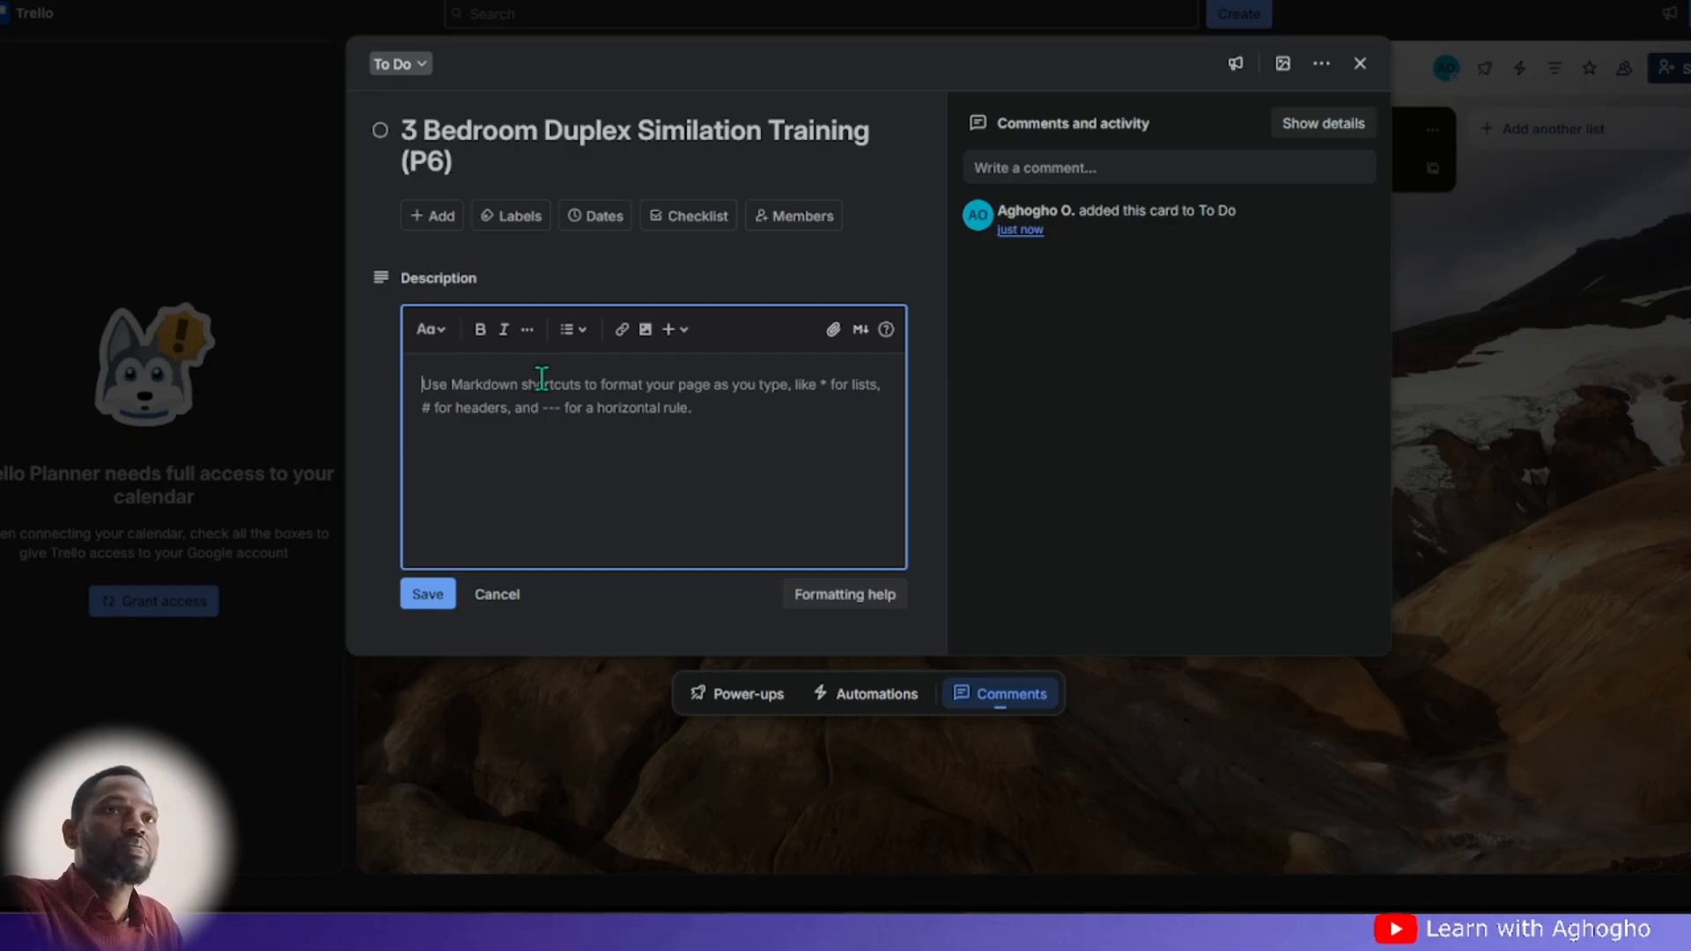
type("We")
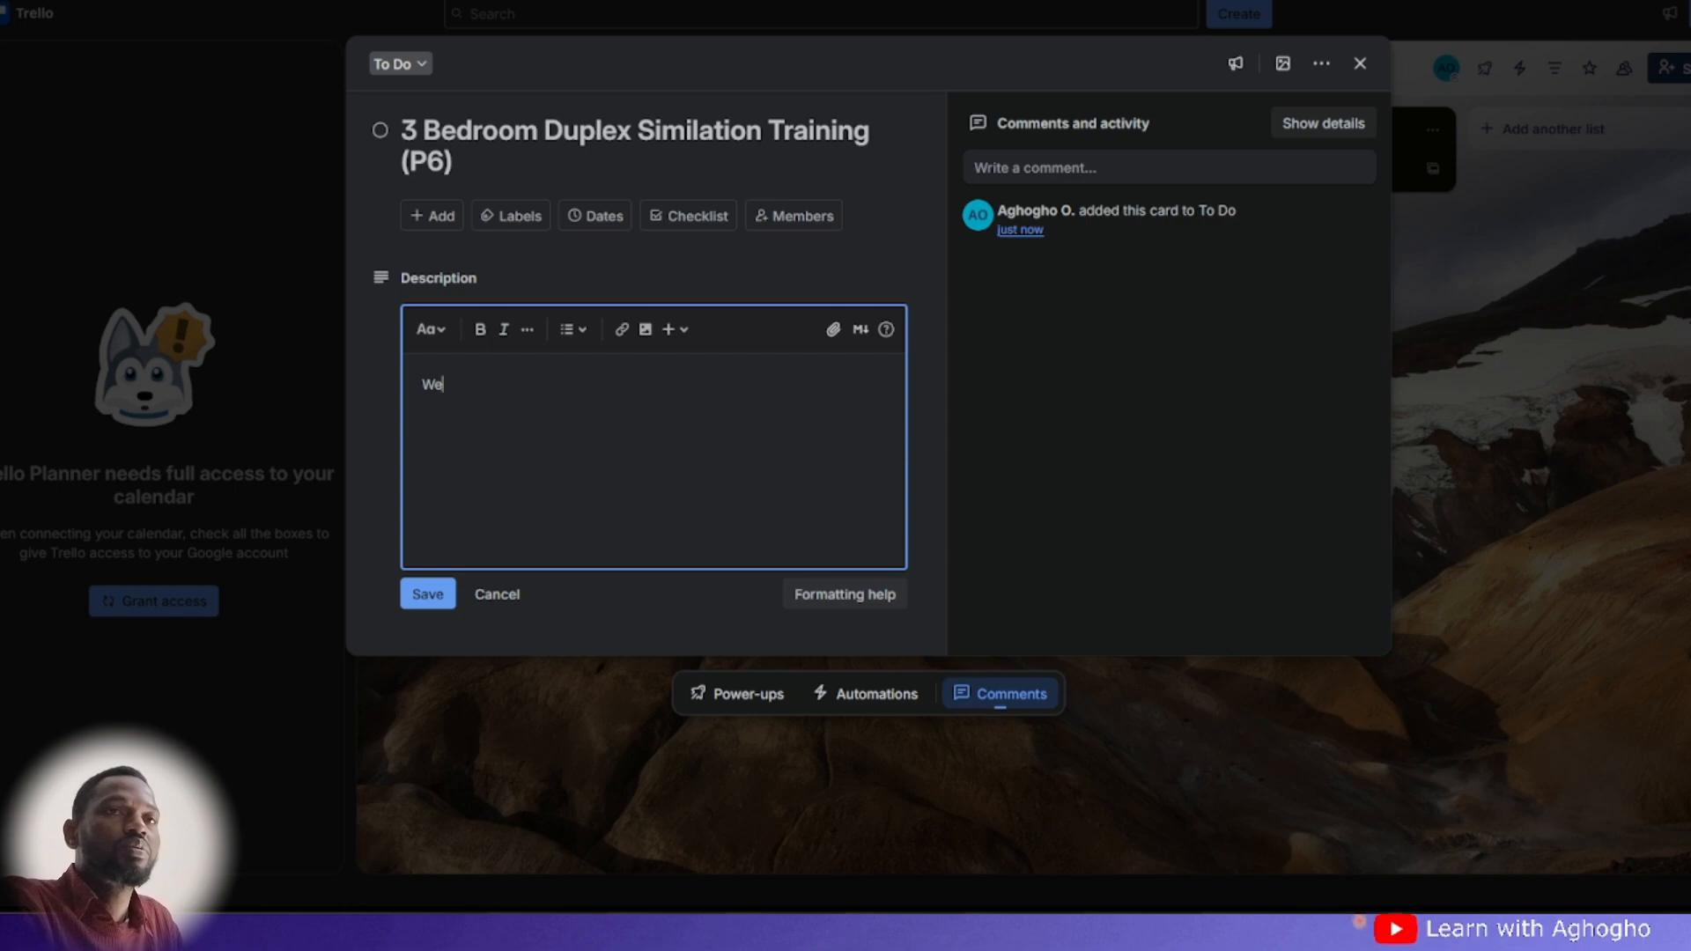
key("BackSpace")
type("ill ")
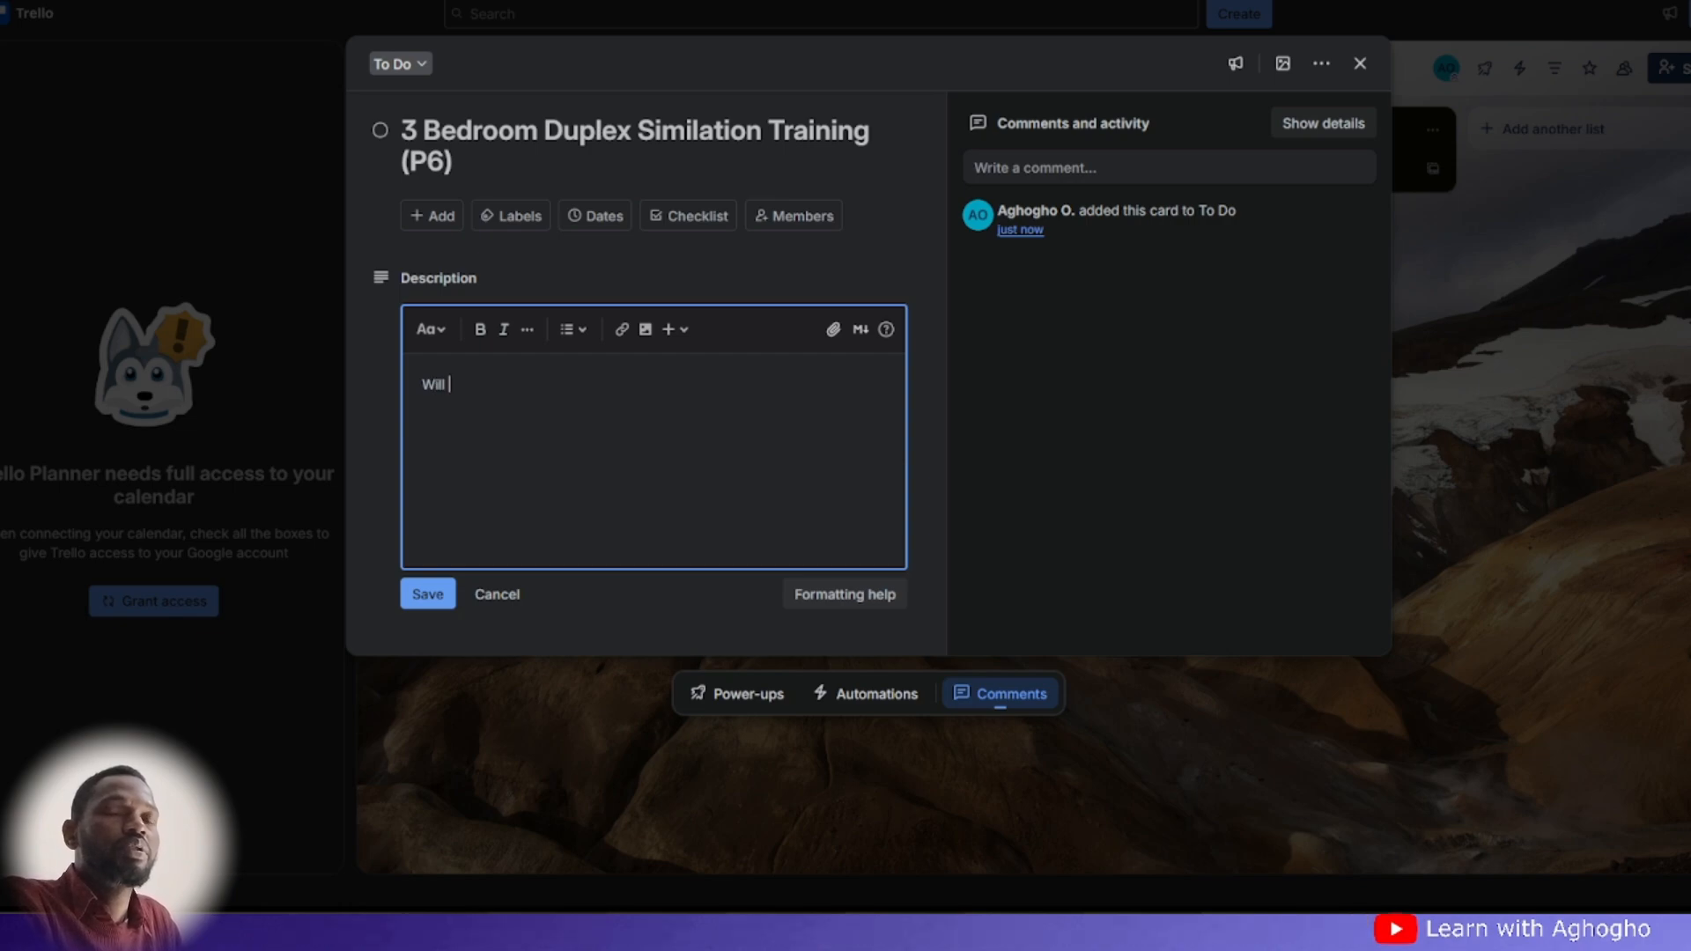
type("be crea")
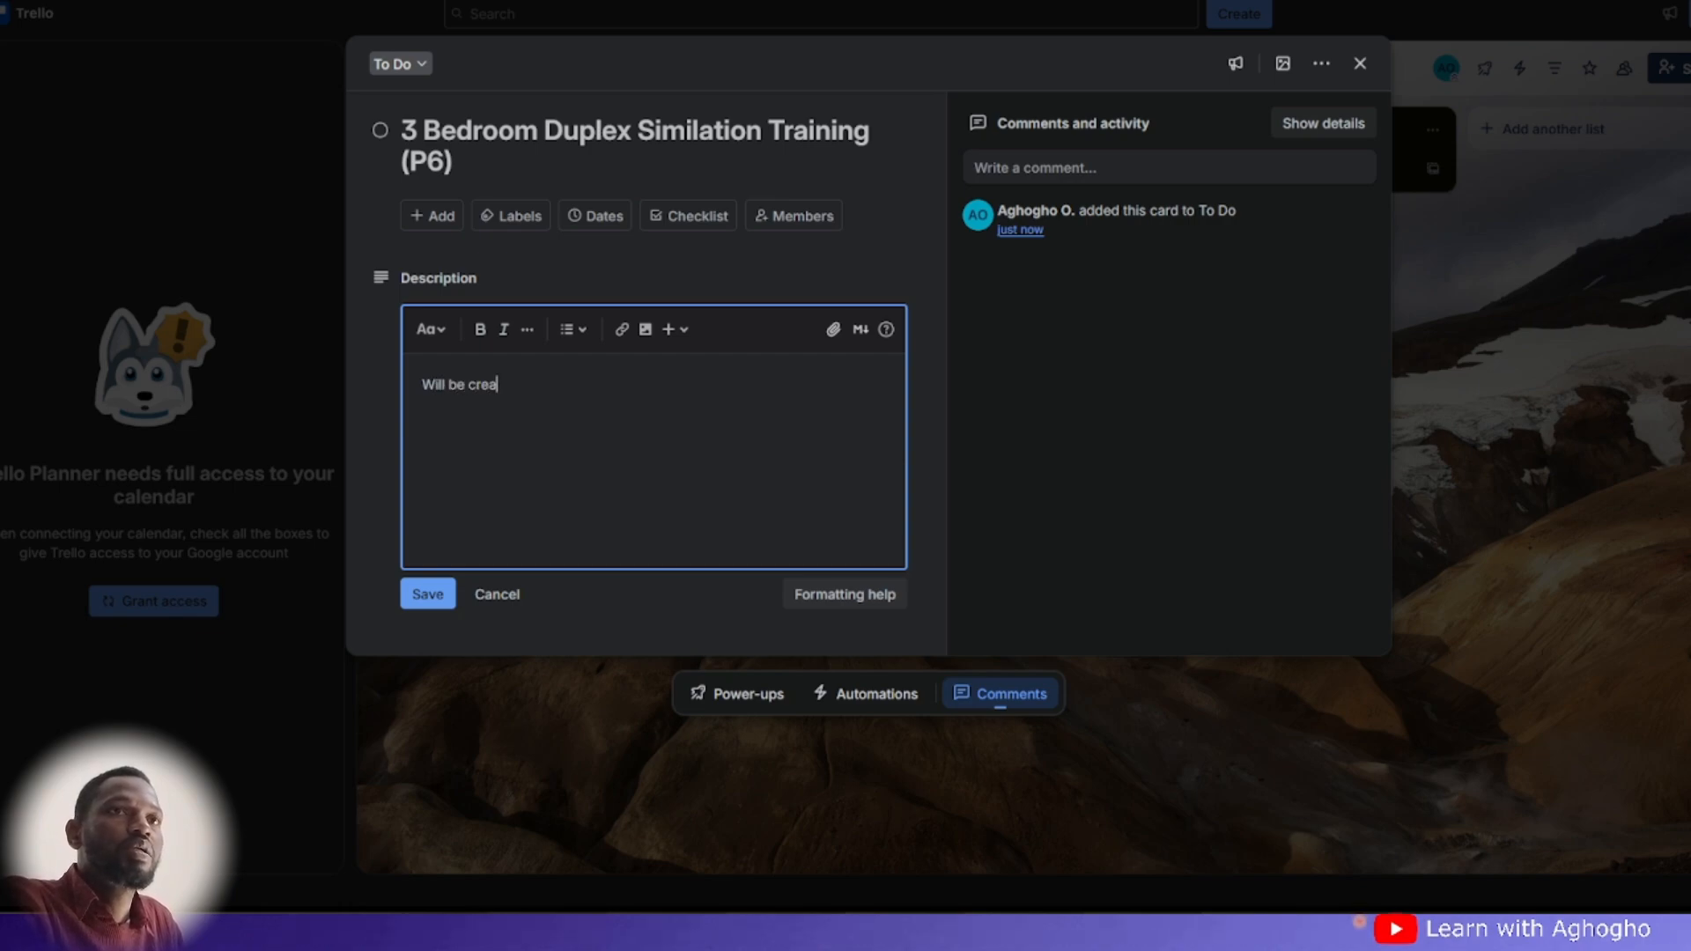
type("ting a ")
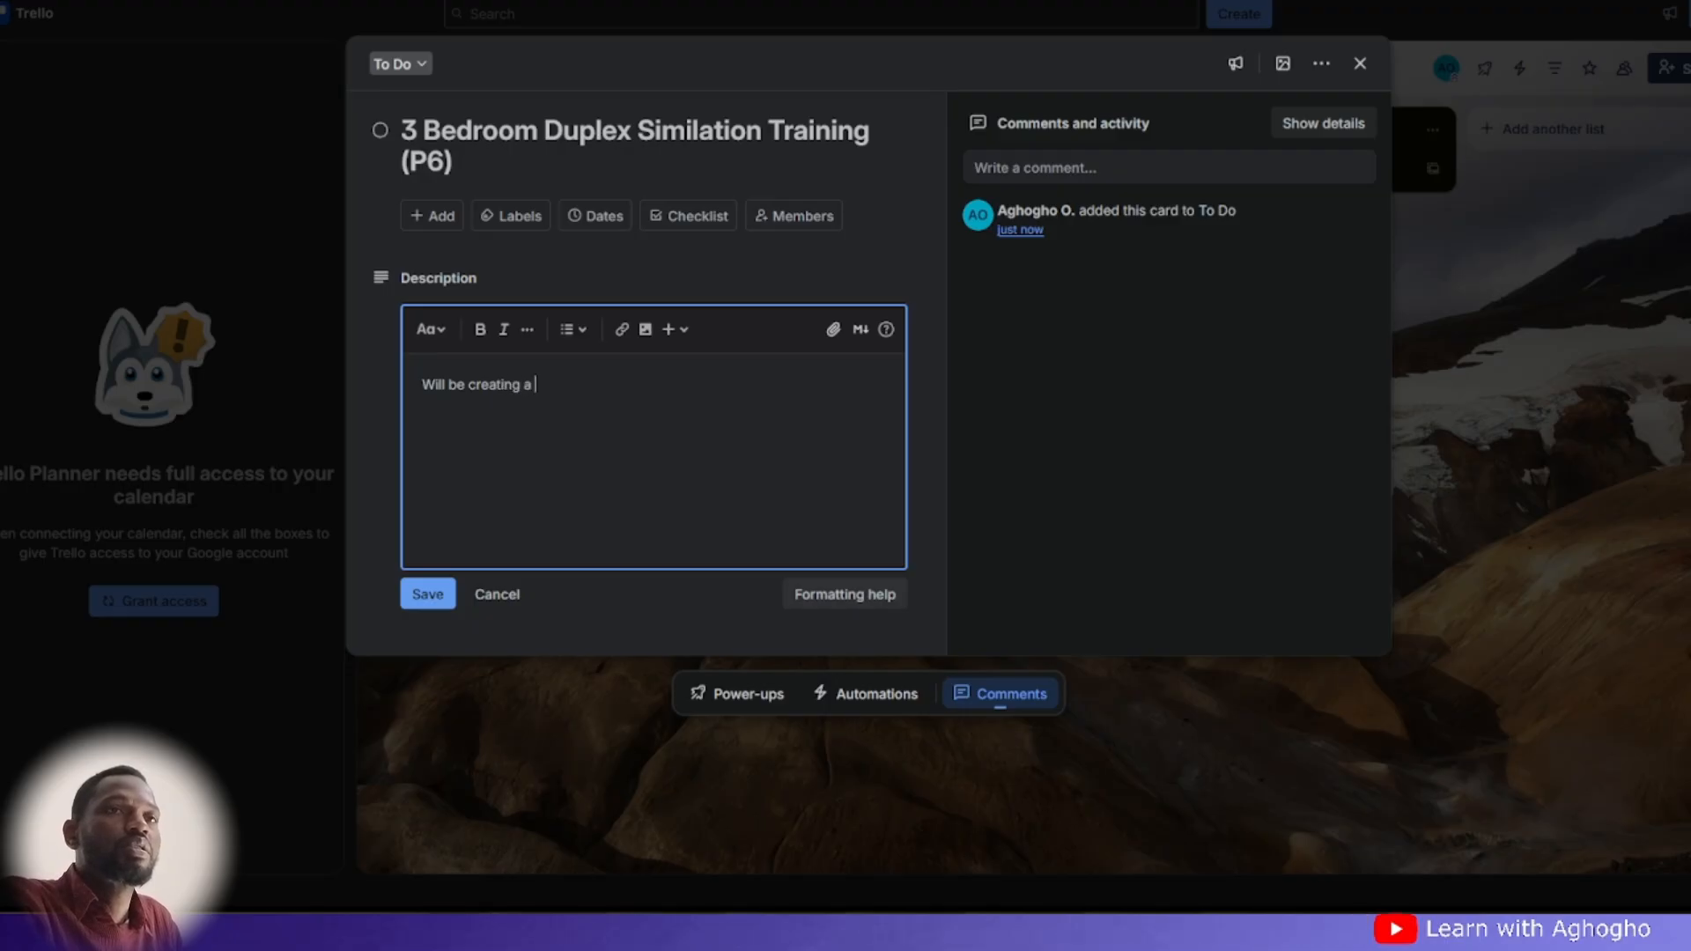
type("y")
key("BackSpace")
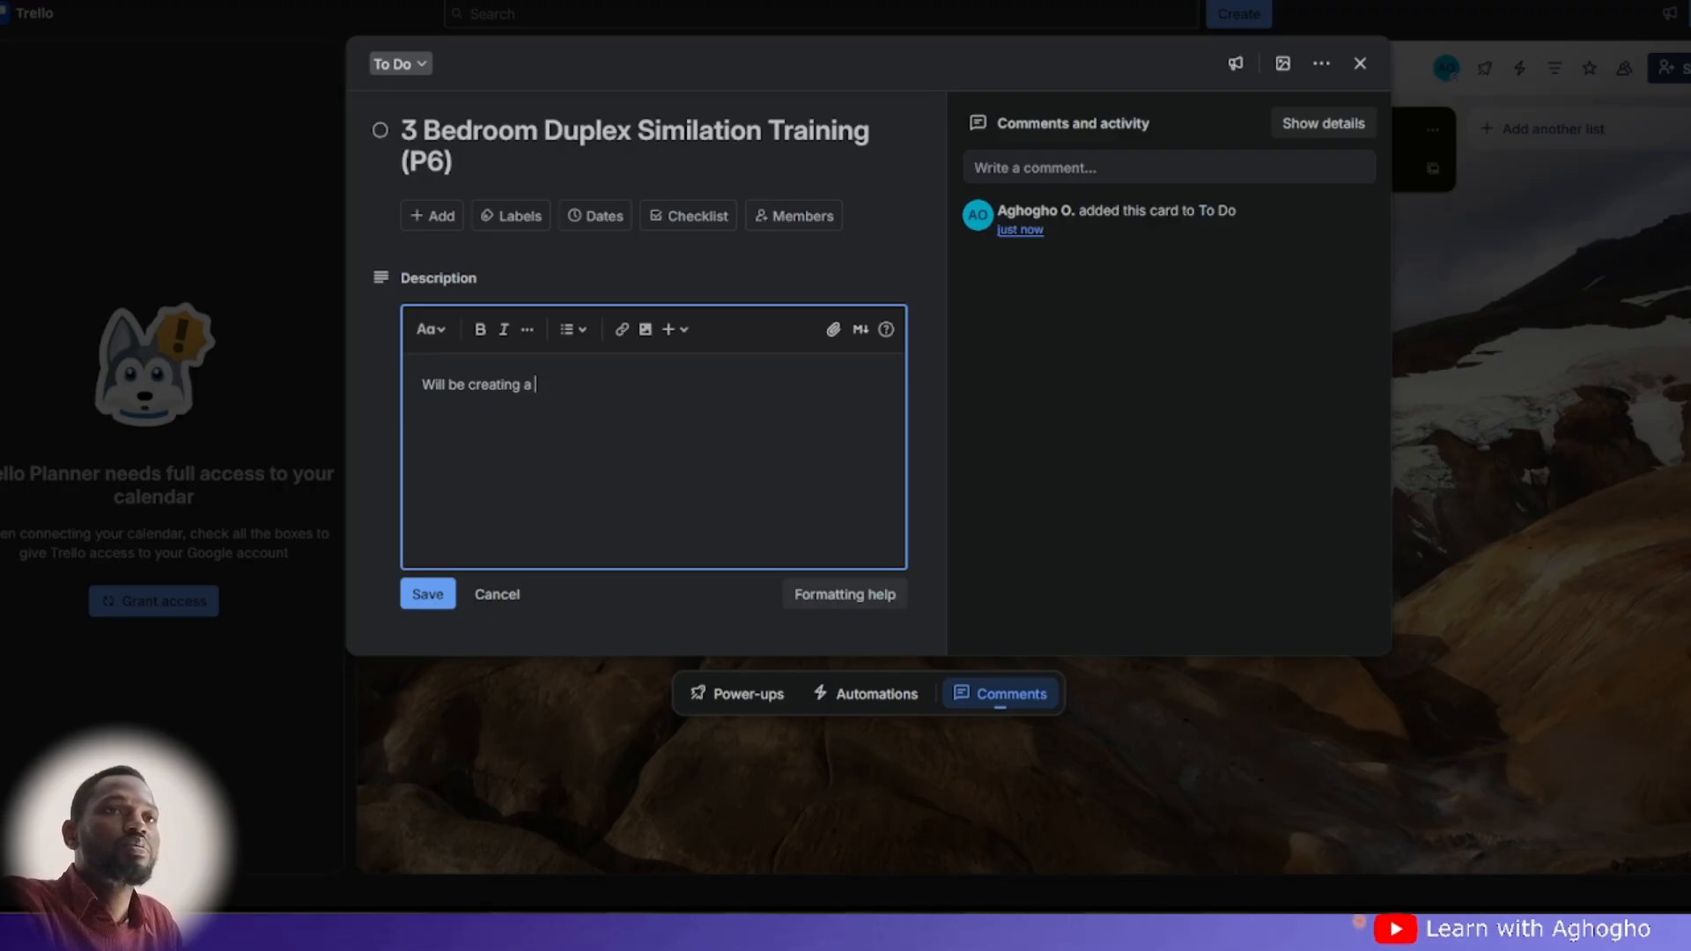
type("video")
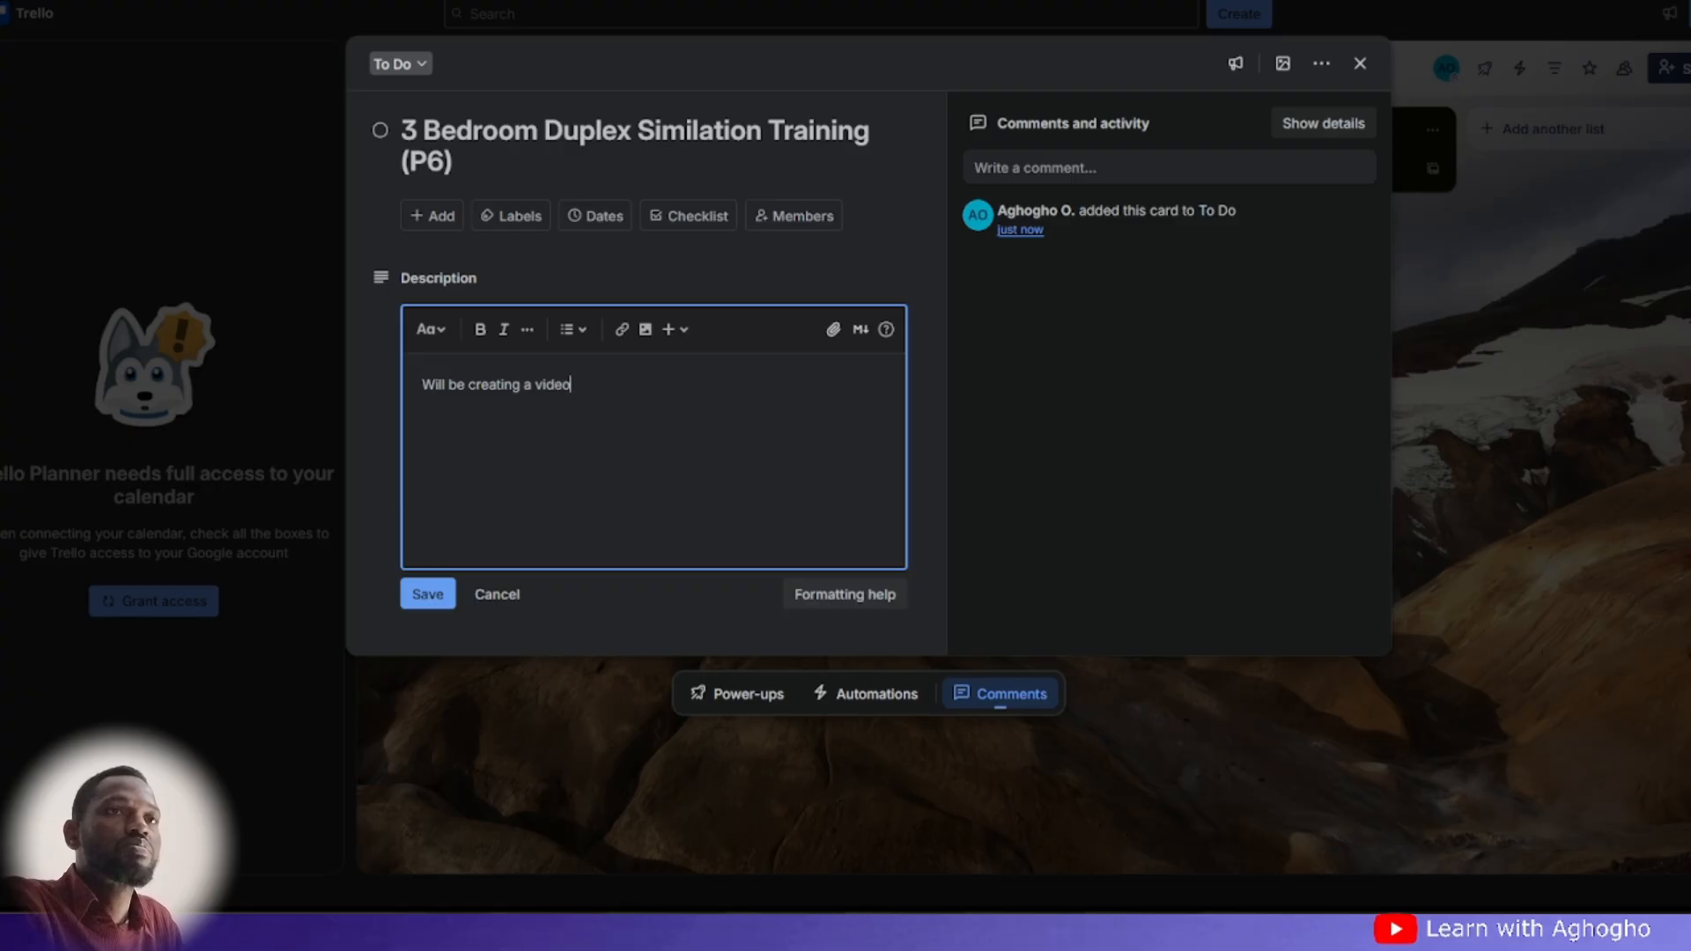
type(" sim")
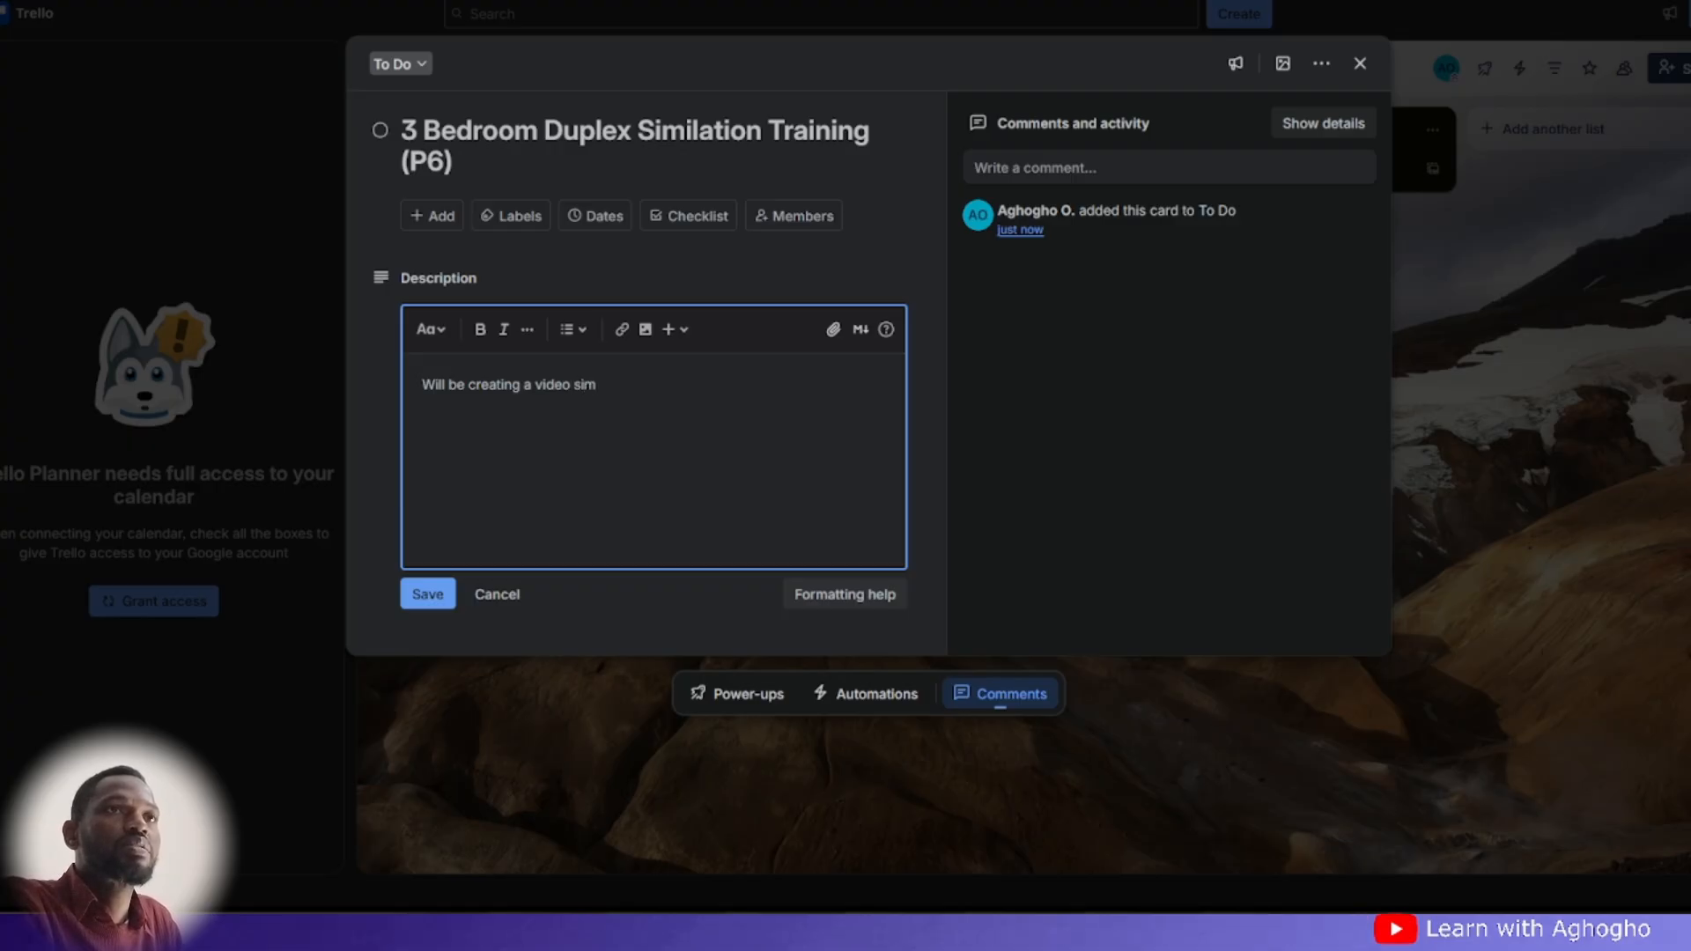
type("ulatin")
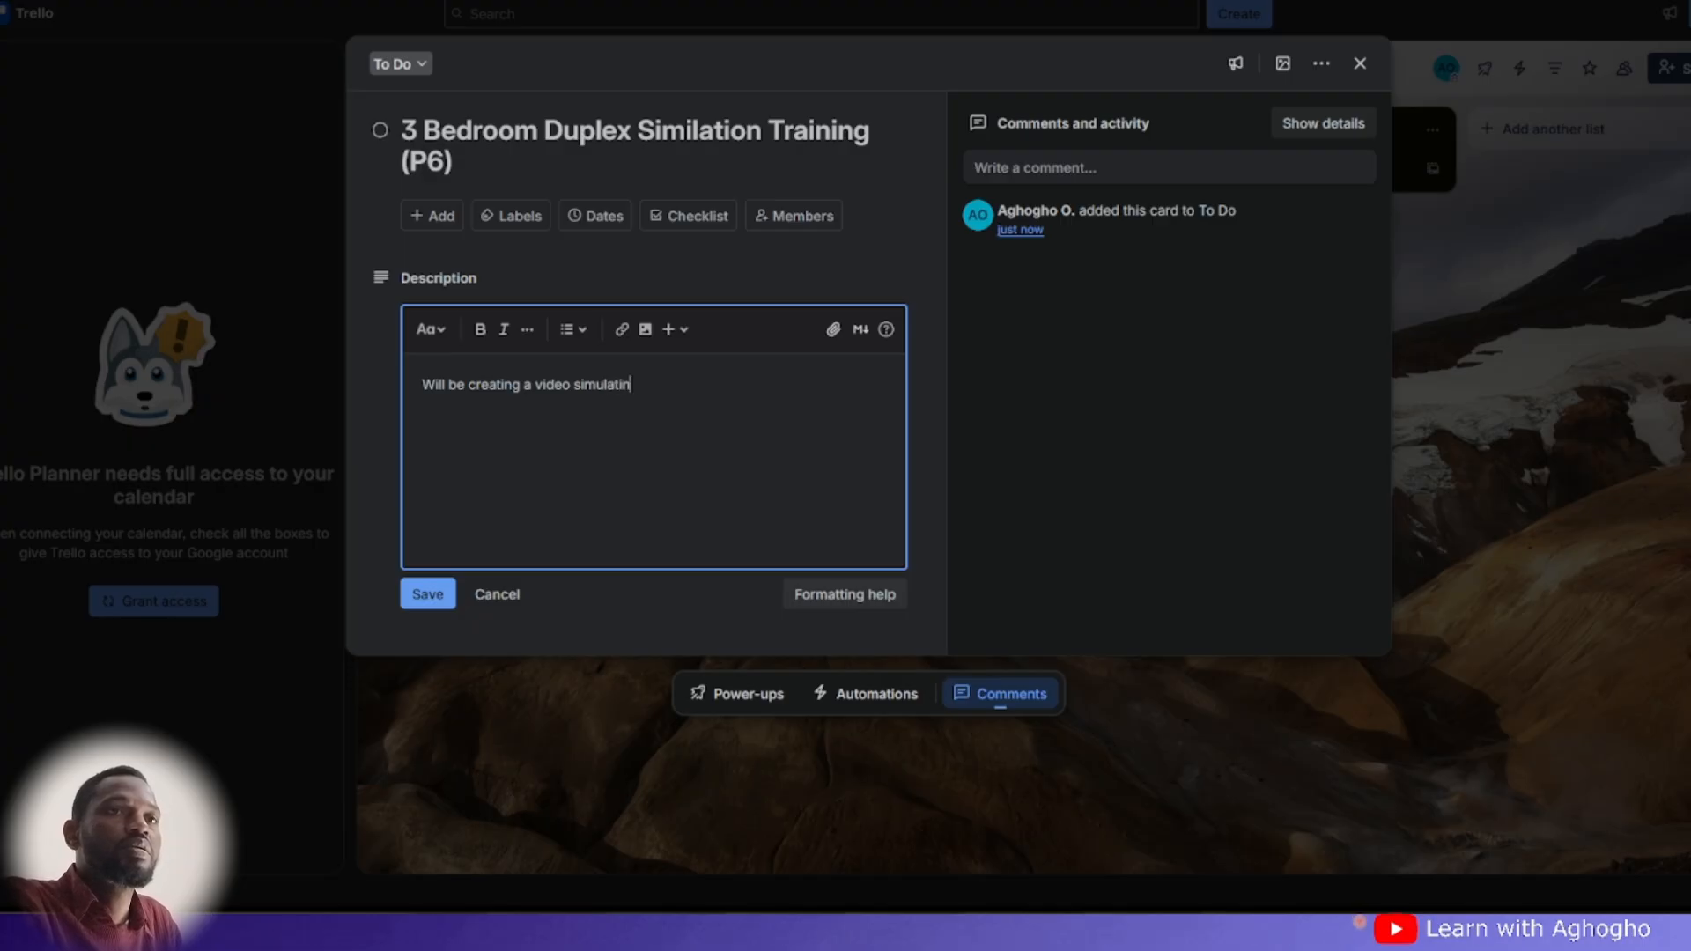
type("g the")
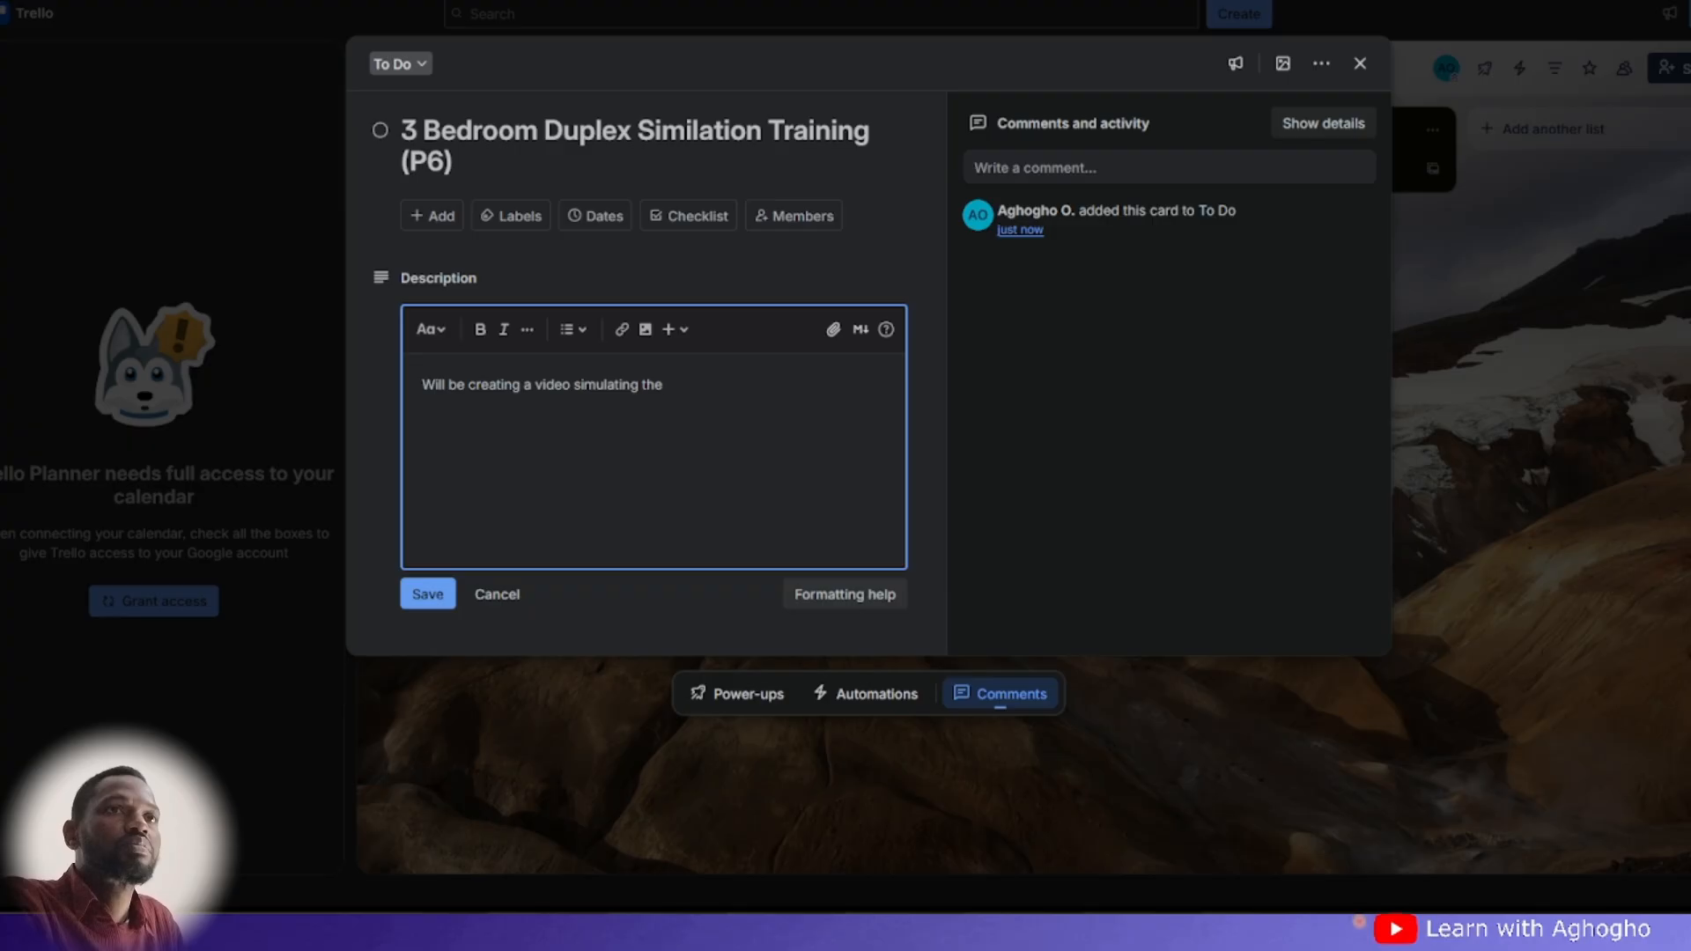
type(" use o")
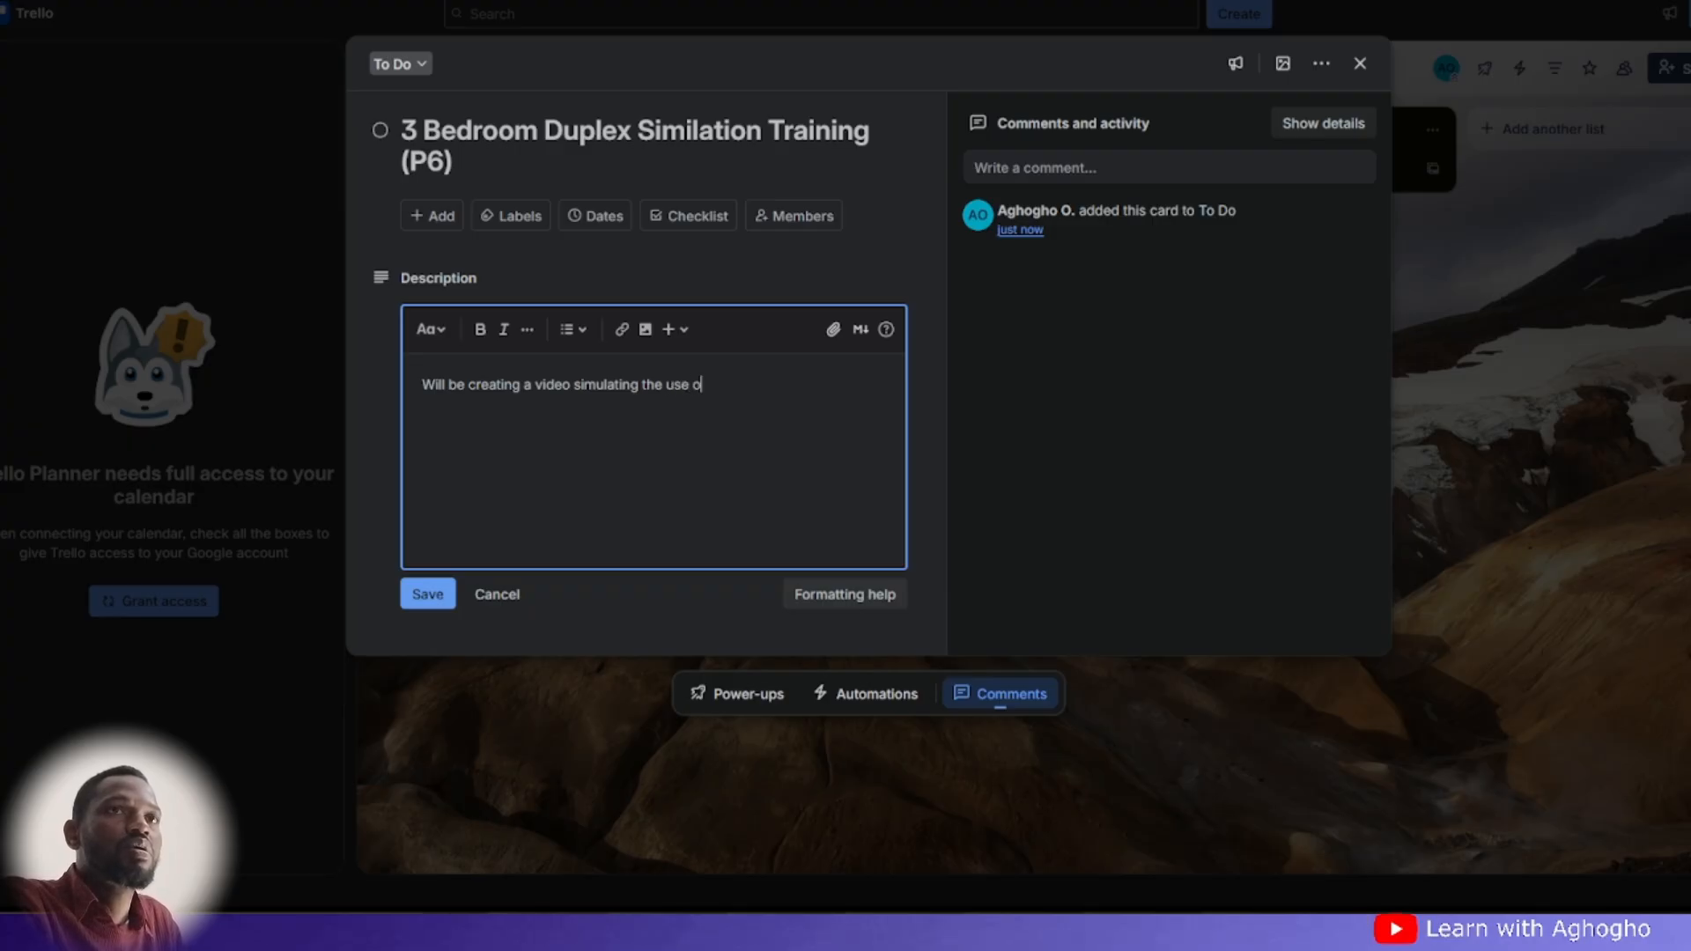
type("f P")
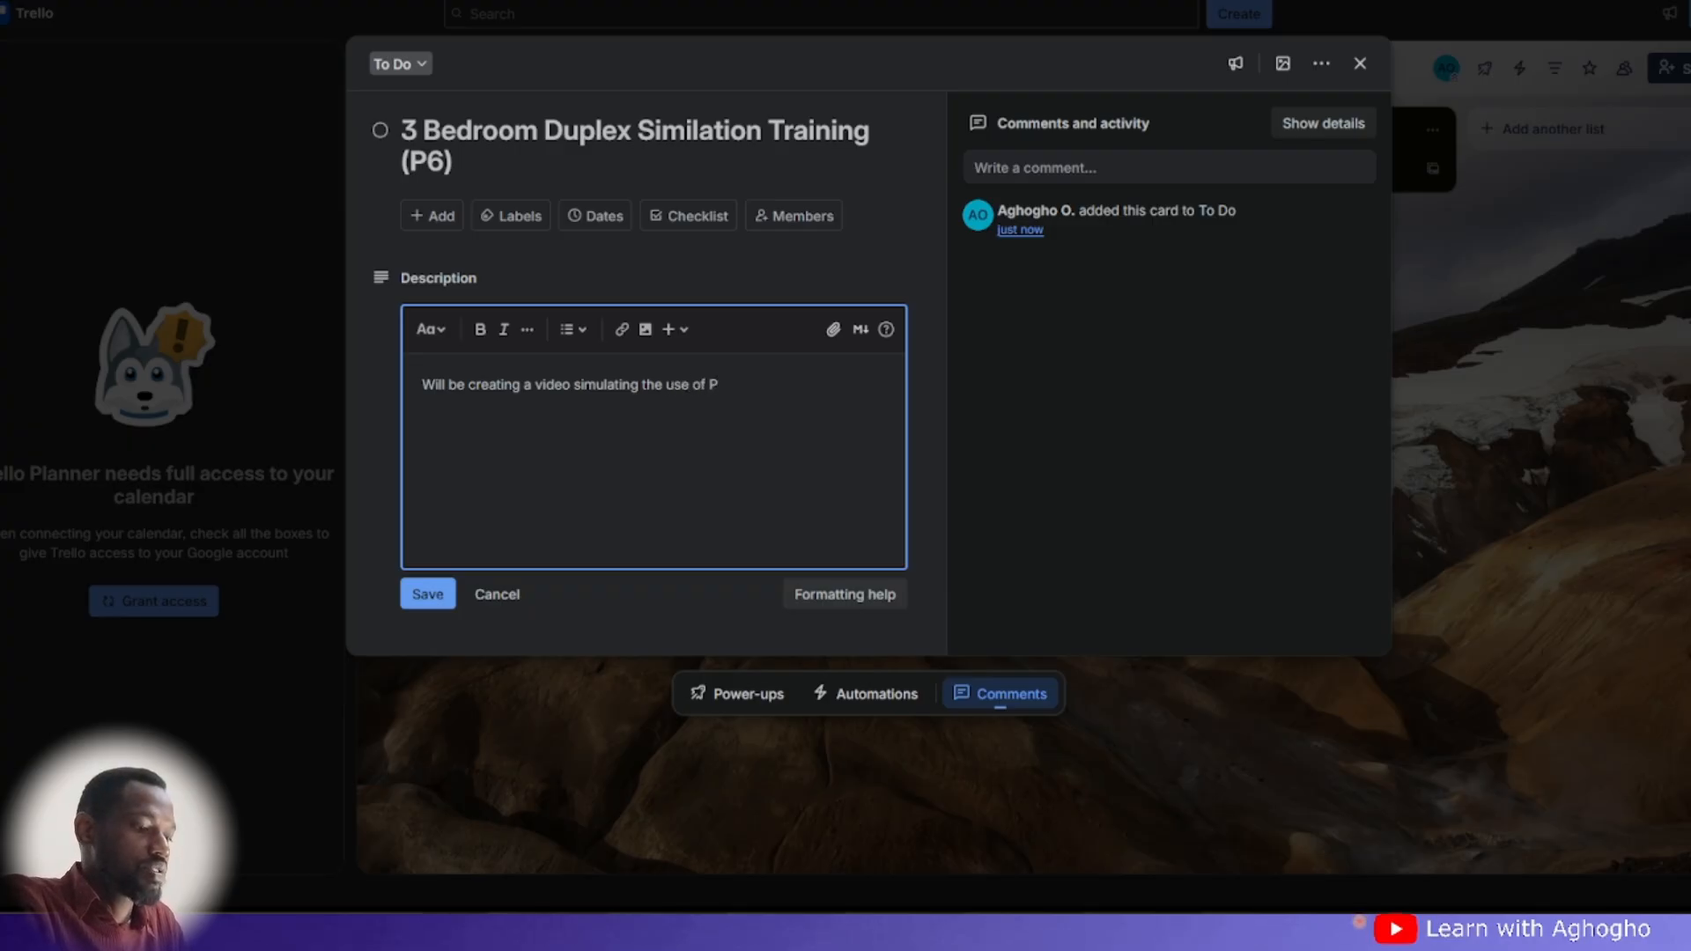
type("rim")
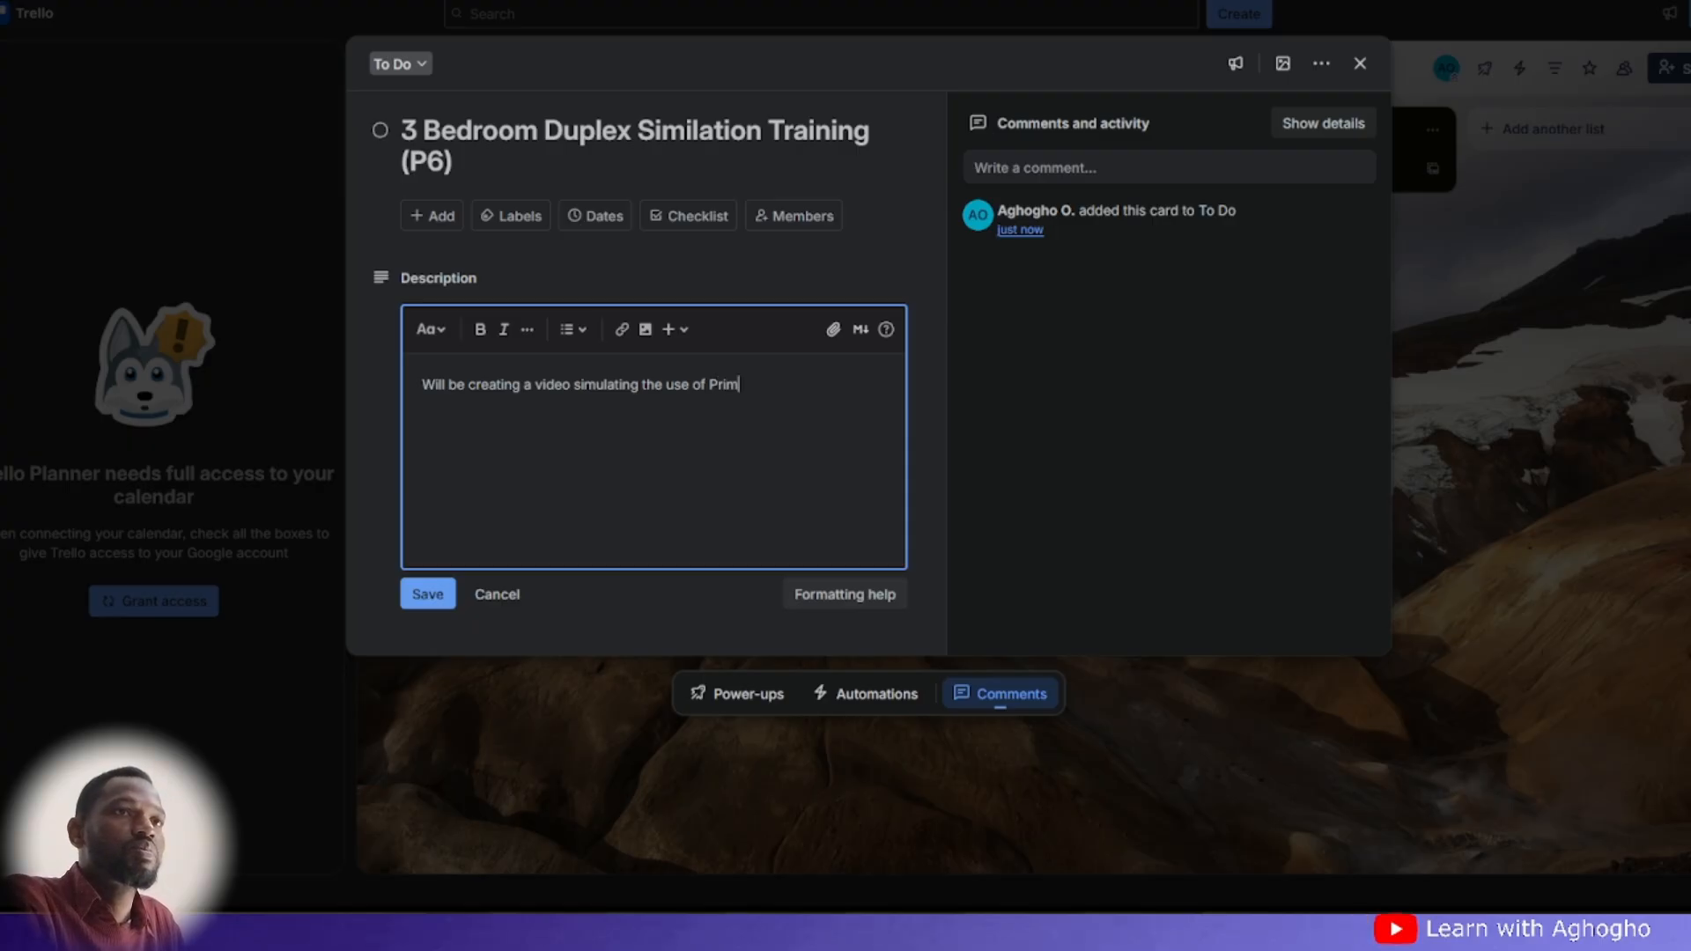
type("a")
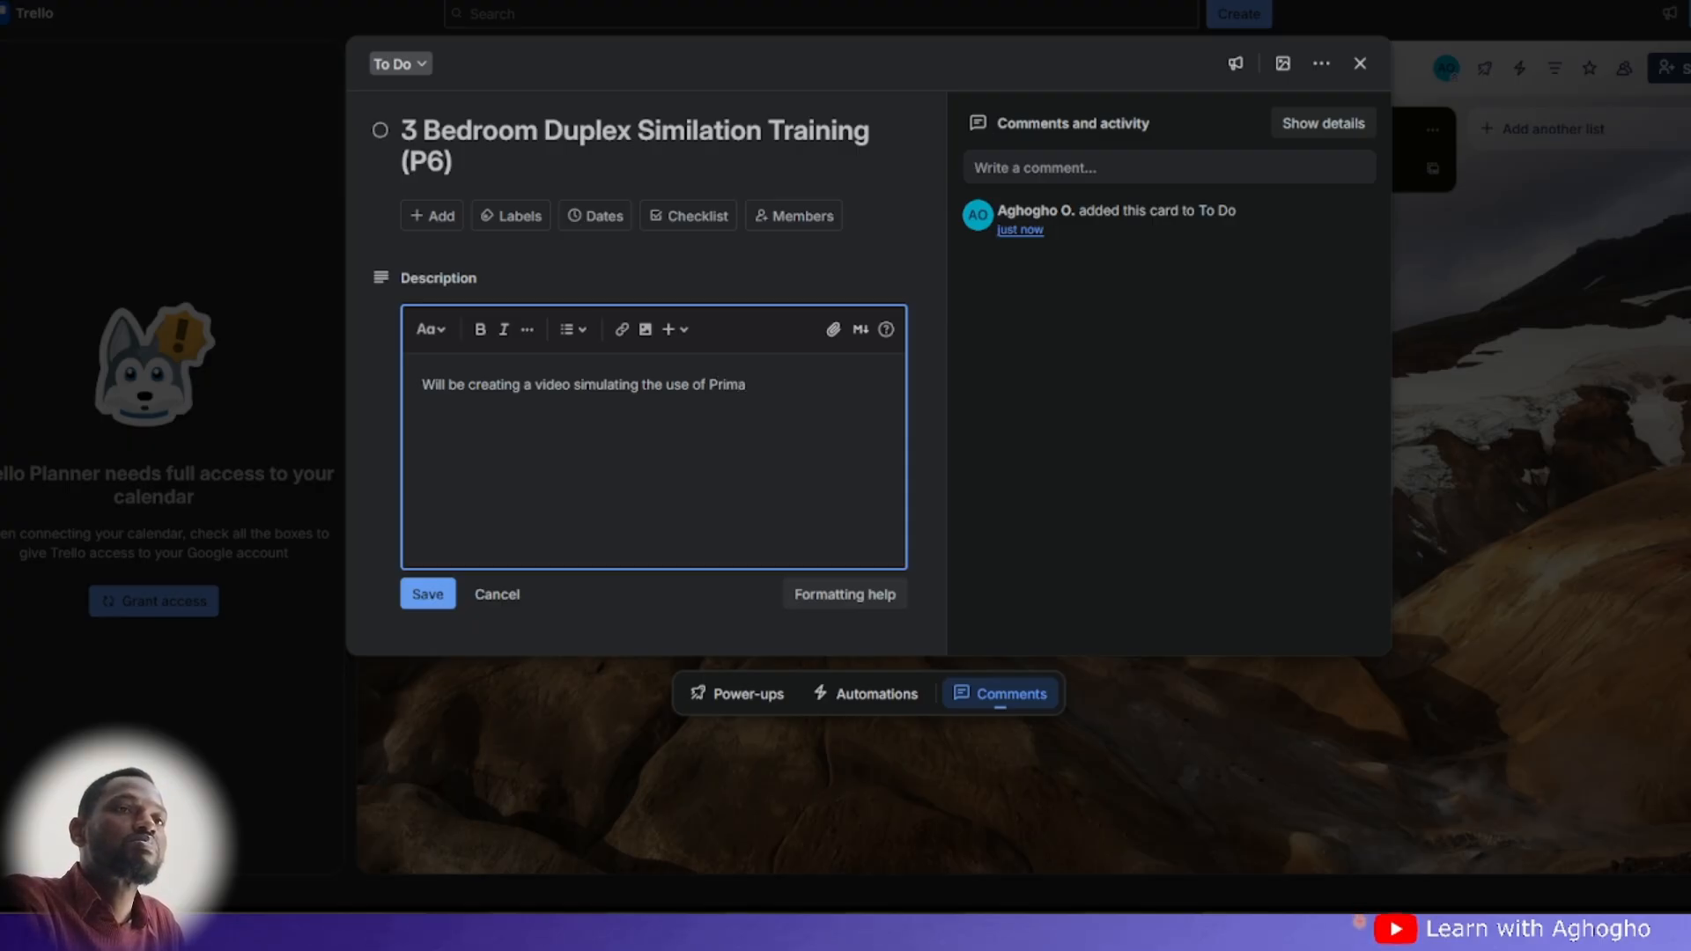
type("vera fo")
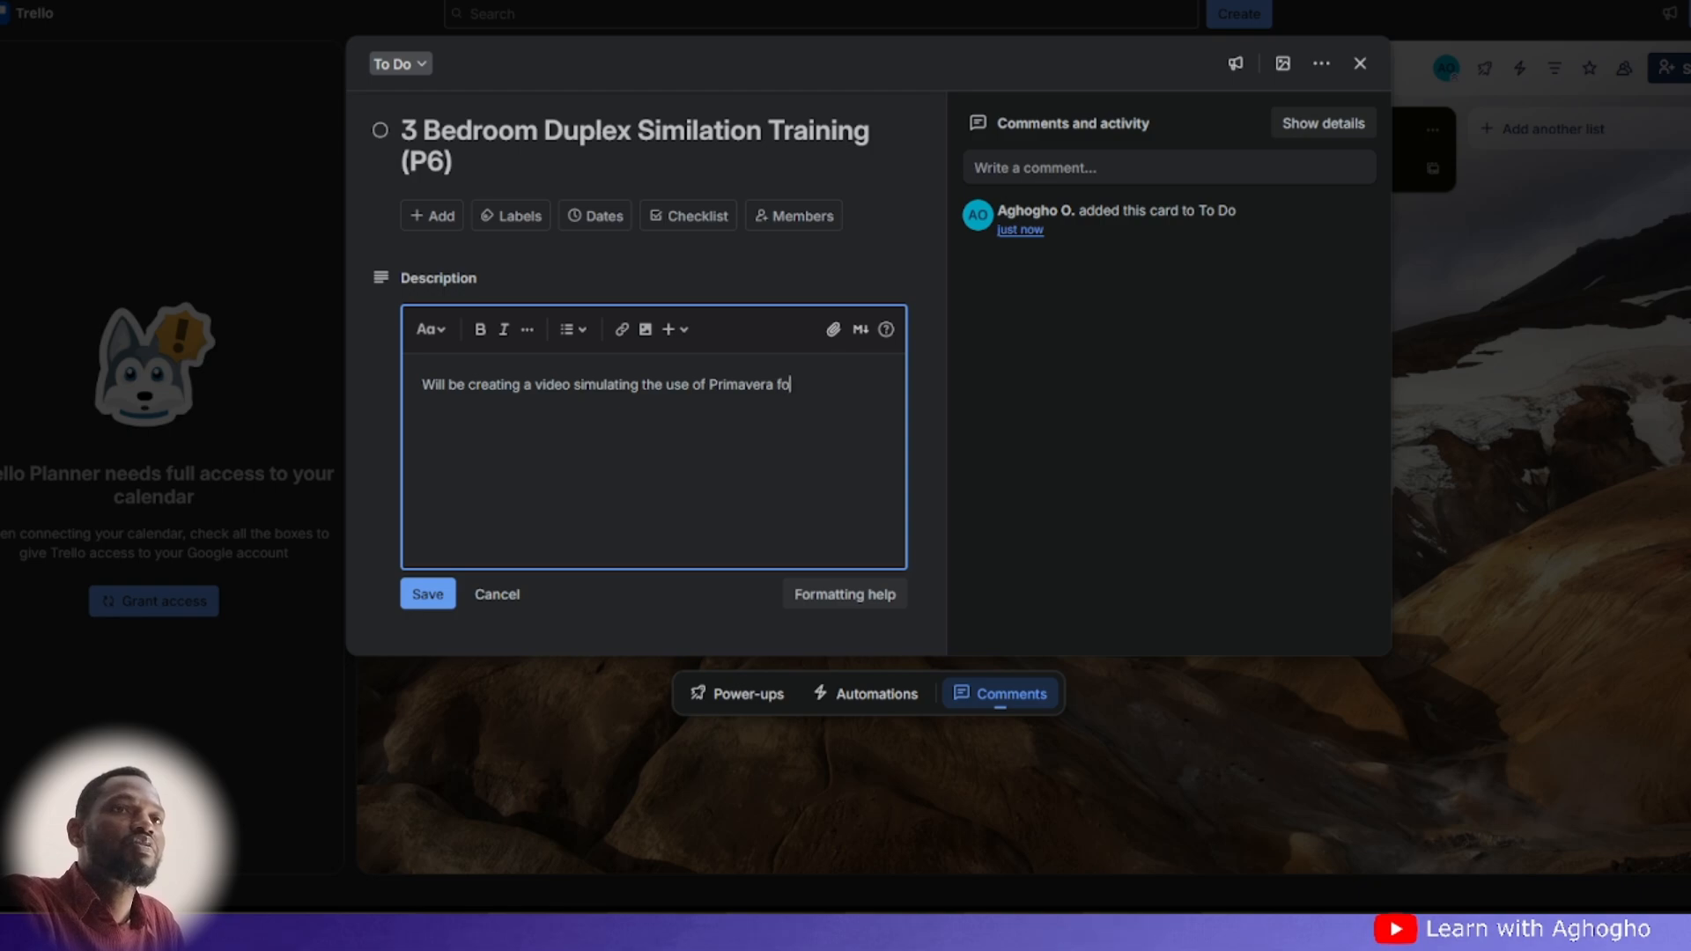
type("r ")
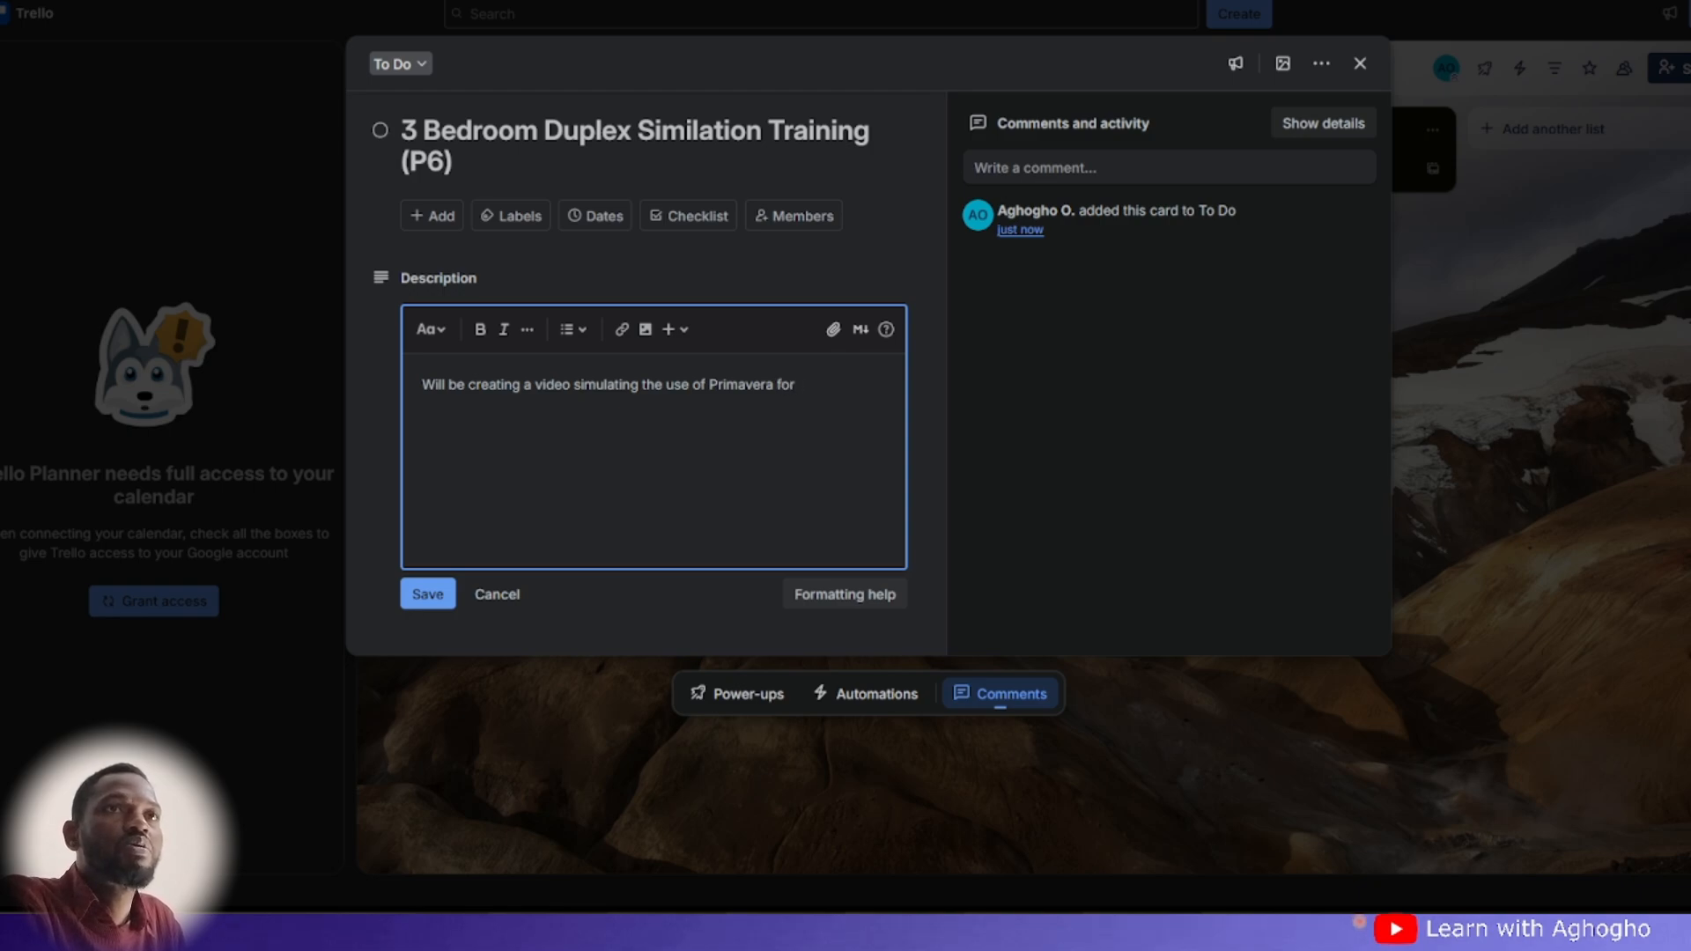
type("P")
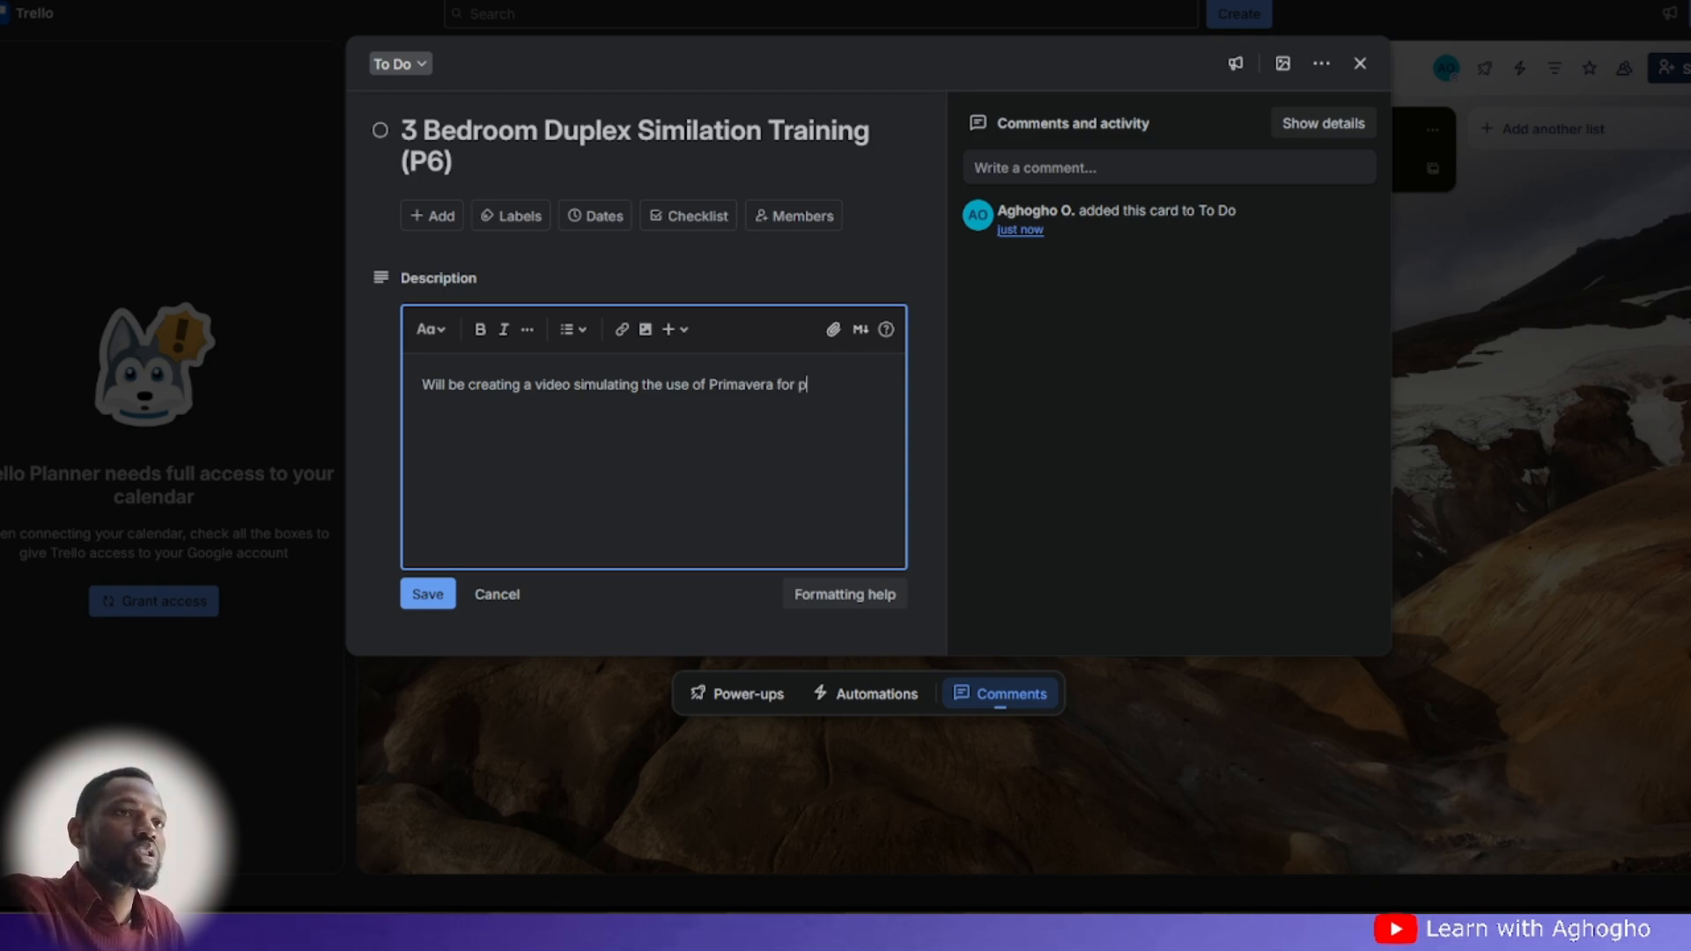
type("rojec")
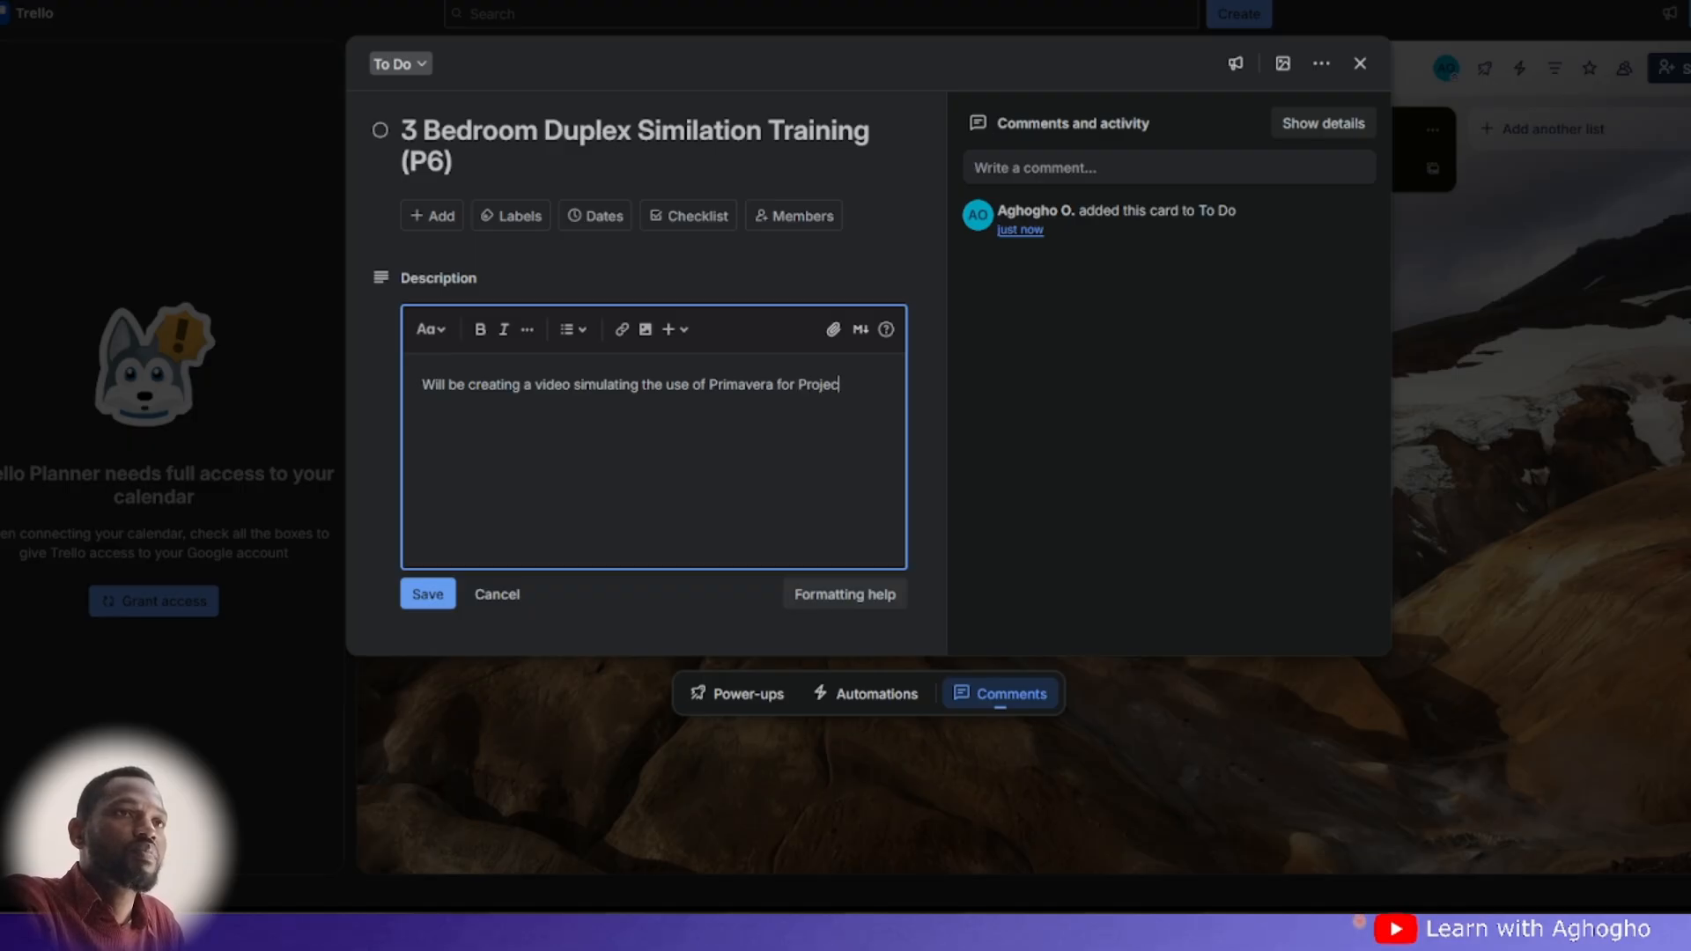
type("ts.")
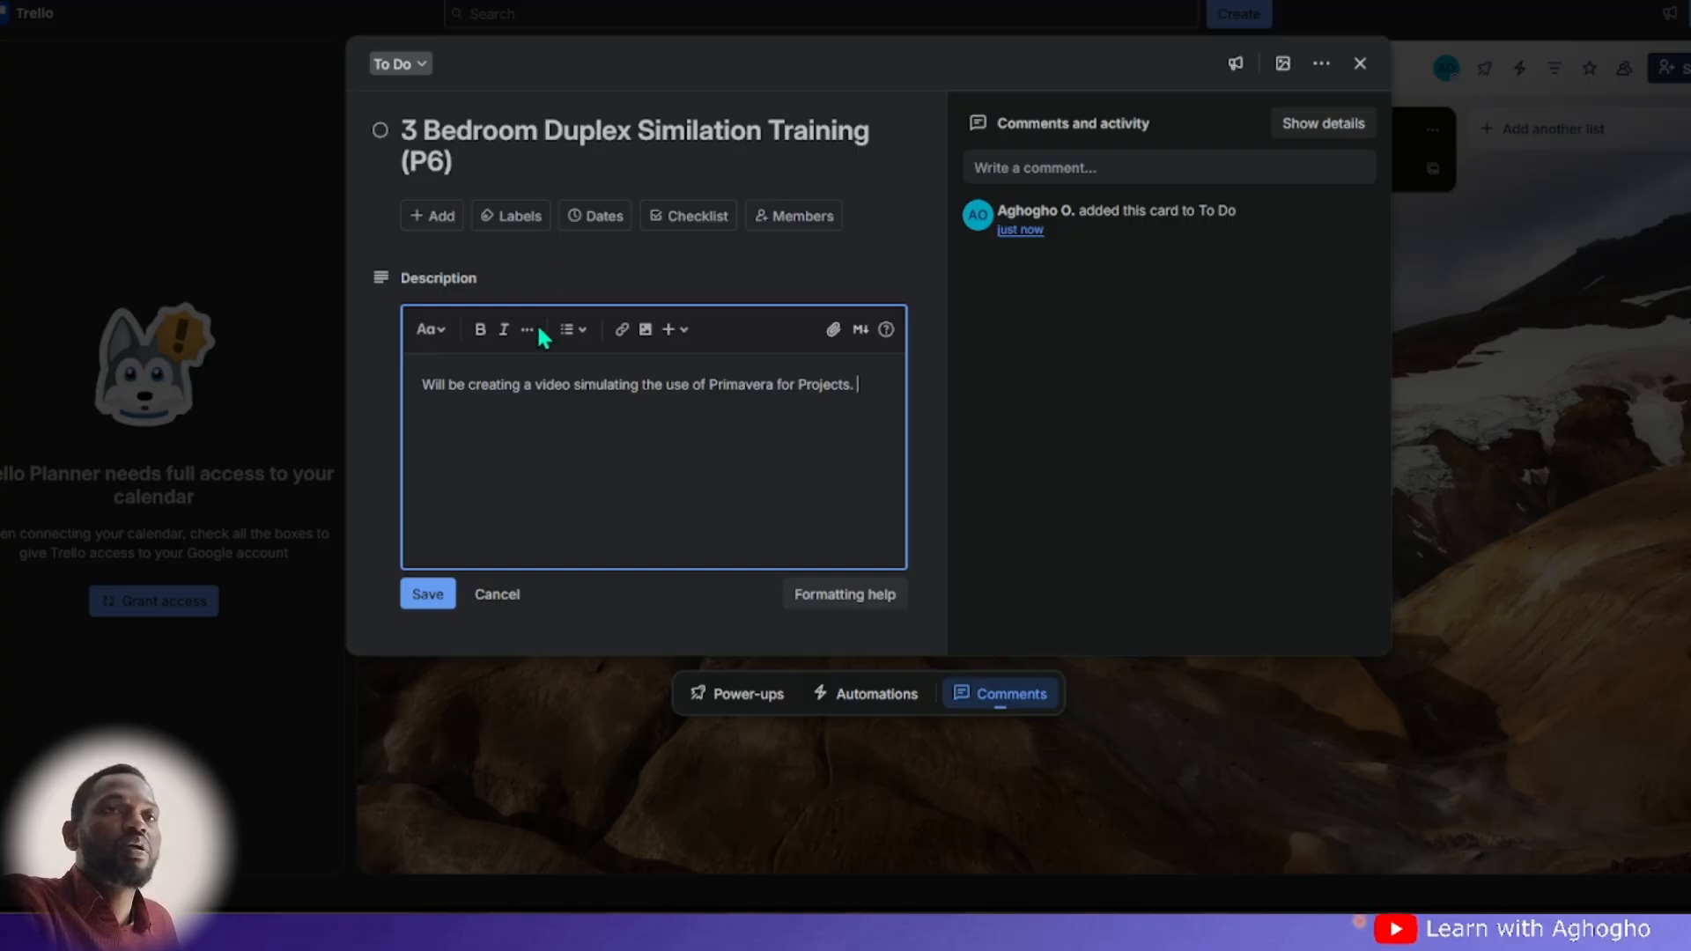
left_click(428, 595)
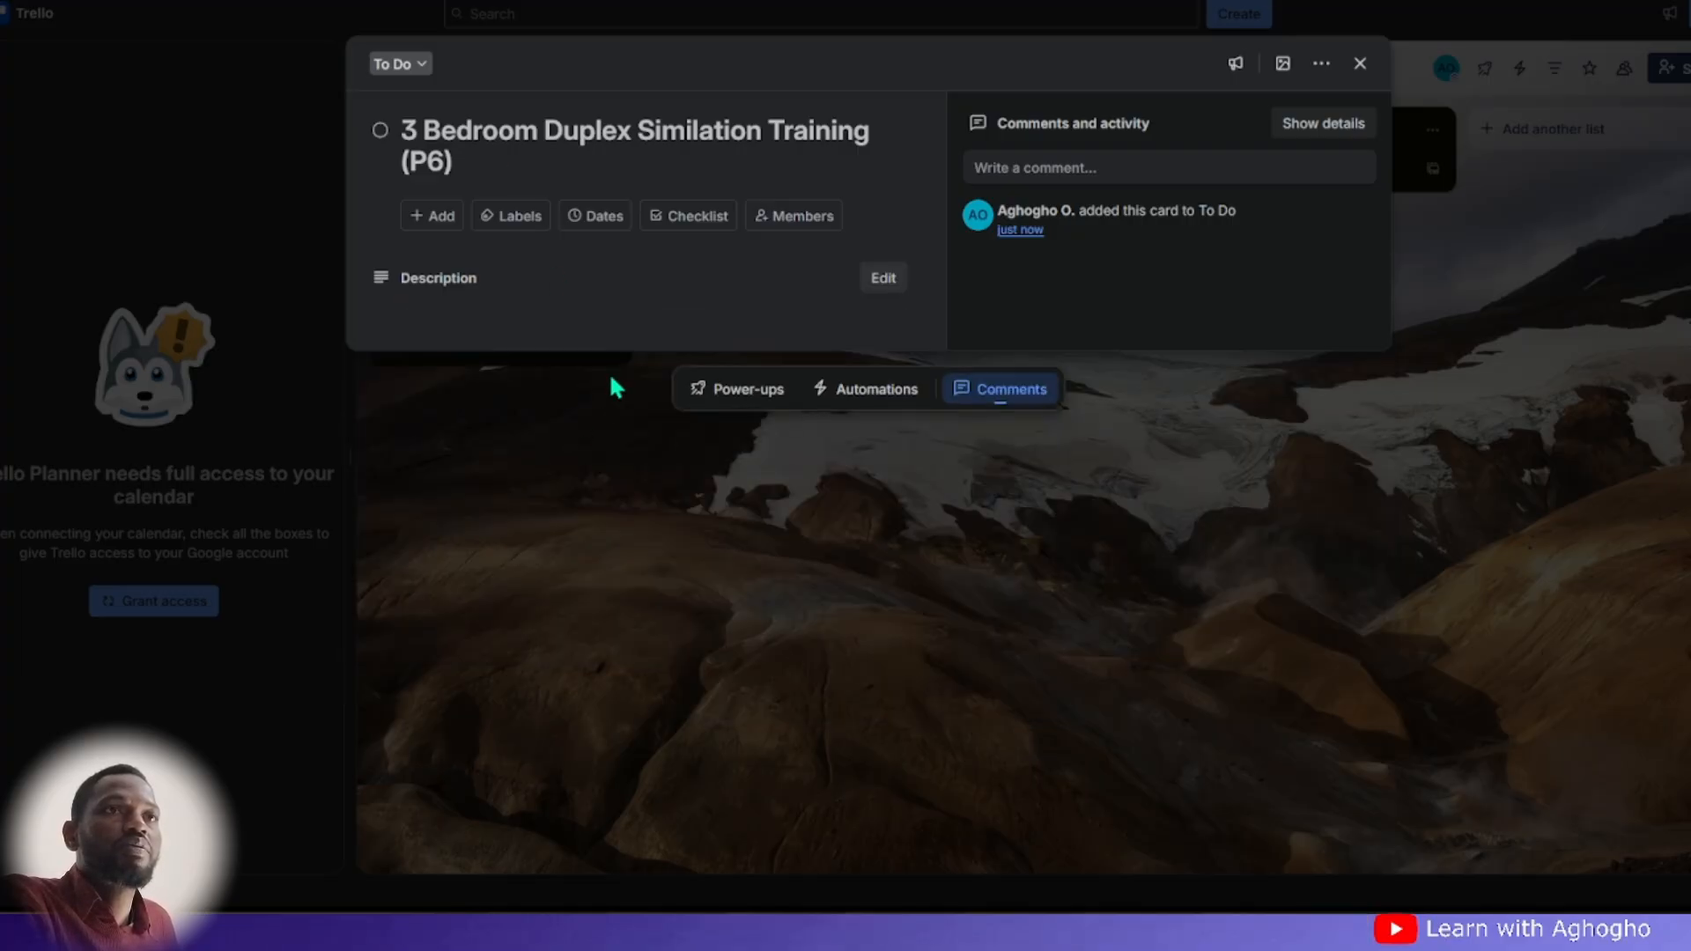
- Correct the spelling in the card's title so it reads "3 Bedroom Duplex Simulation Training (P6)"
left_click(590, 136)
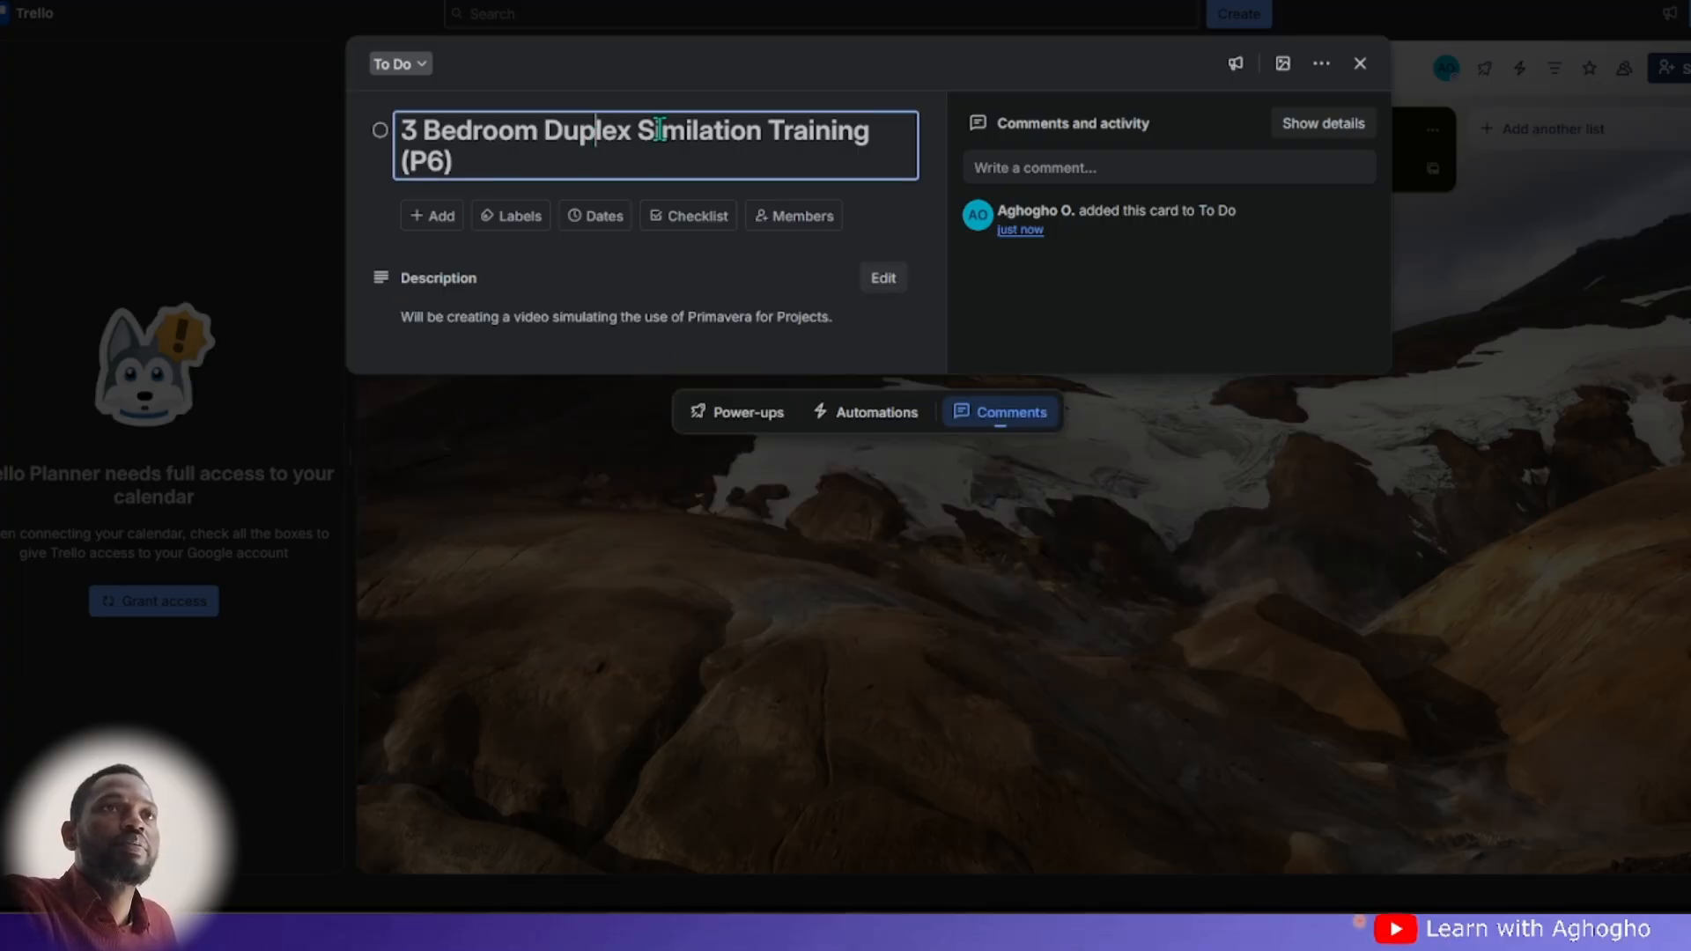
left_click(695, 131)
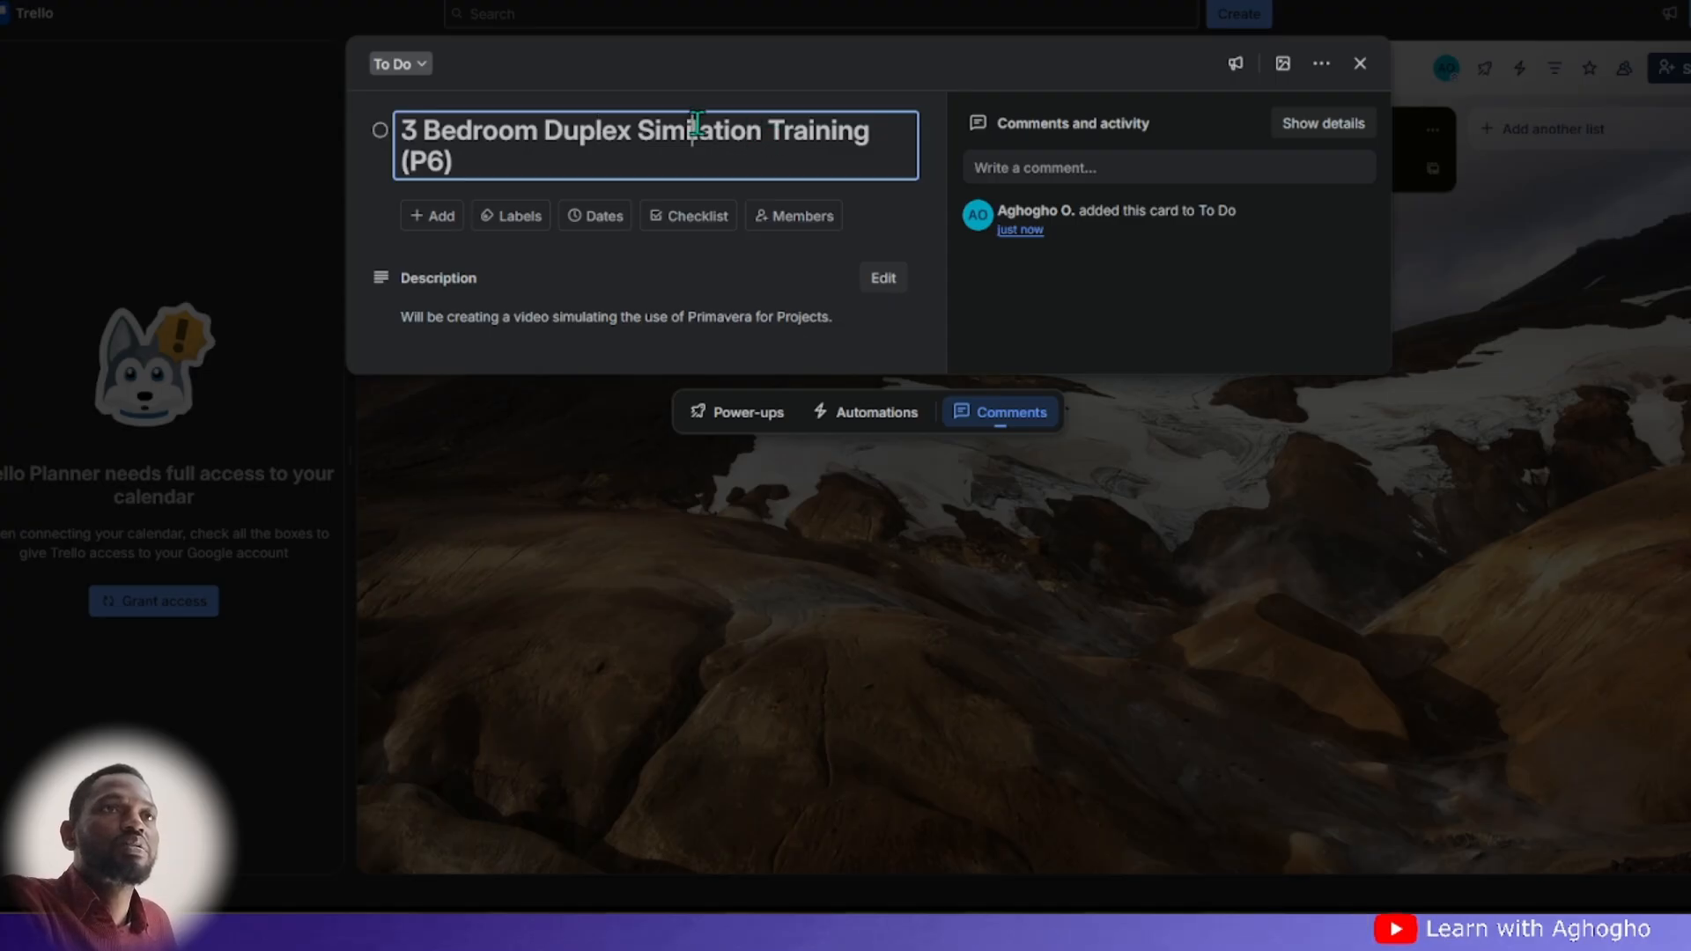
key("BackSpace")
type("u")
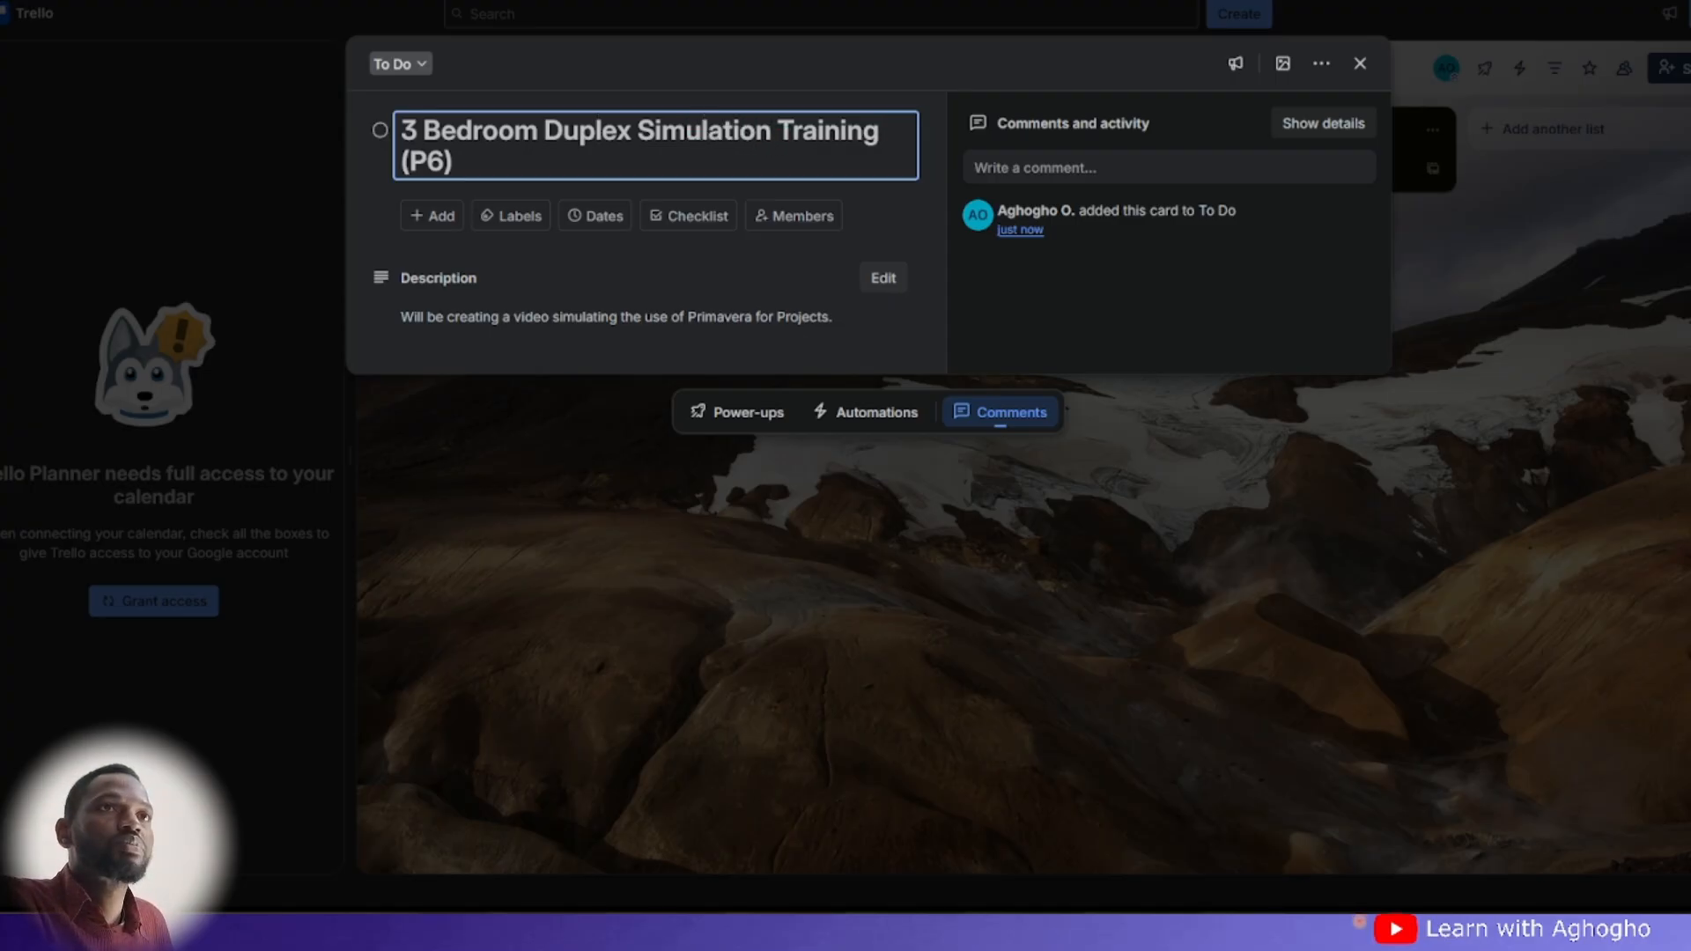
key("Return")
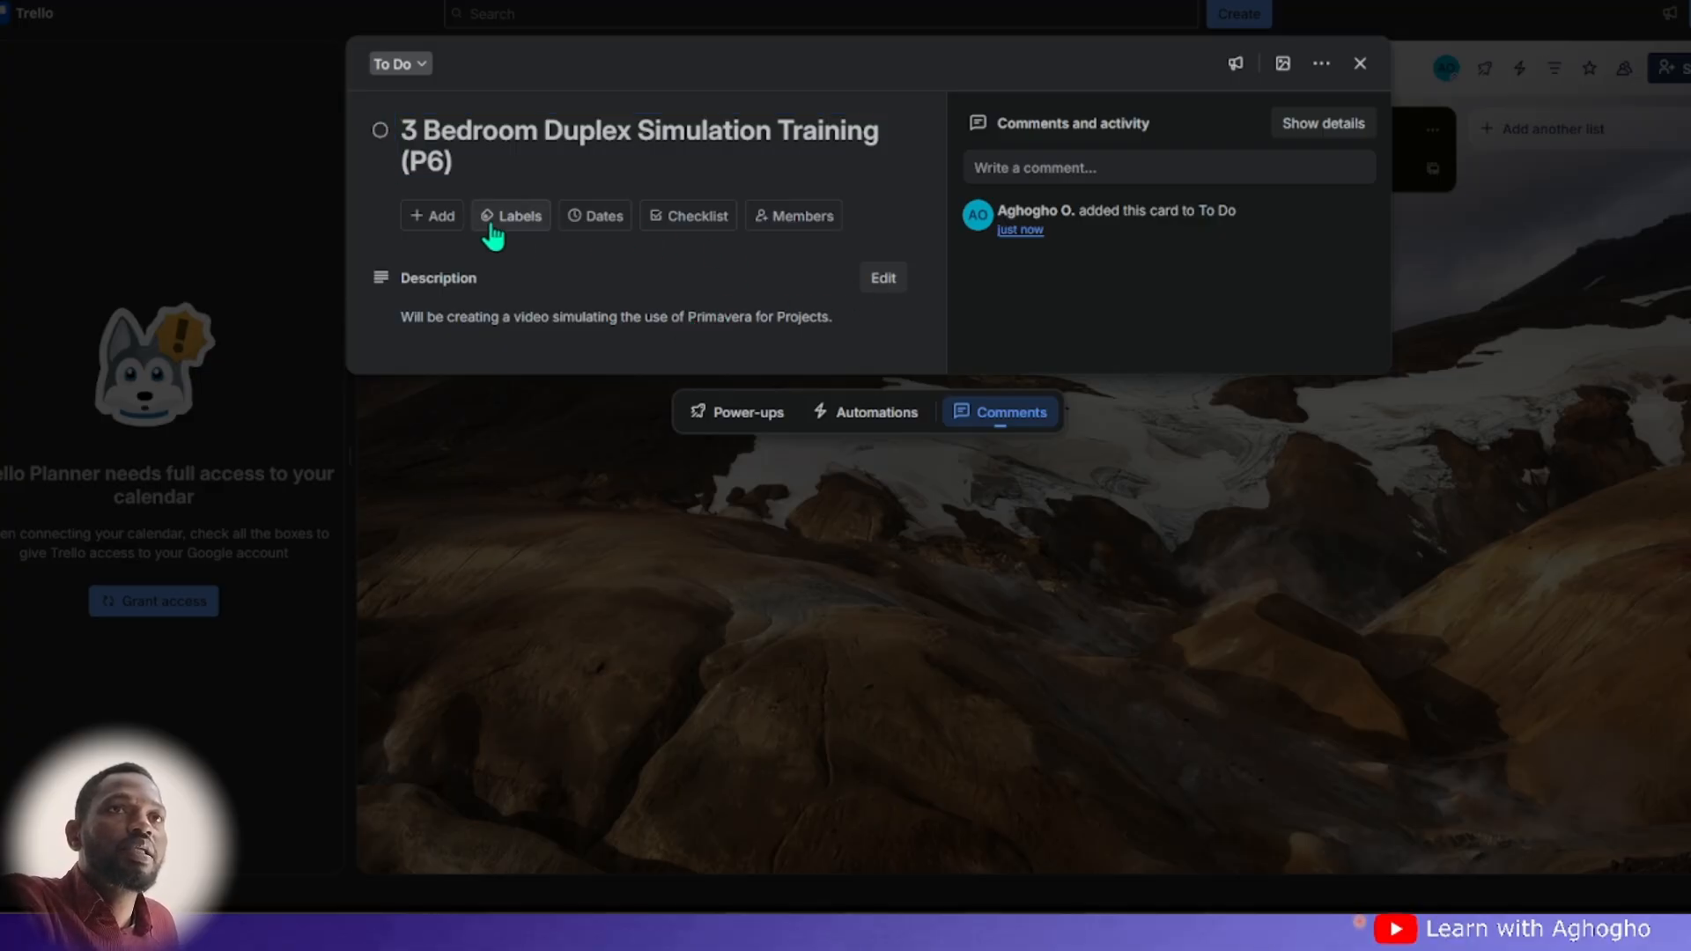
- Open the date settings of the 3 Bedroom Duplex card
left_click(588, 230)
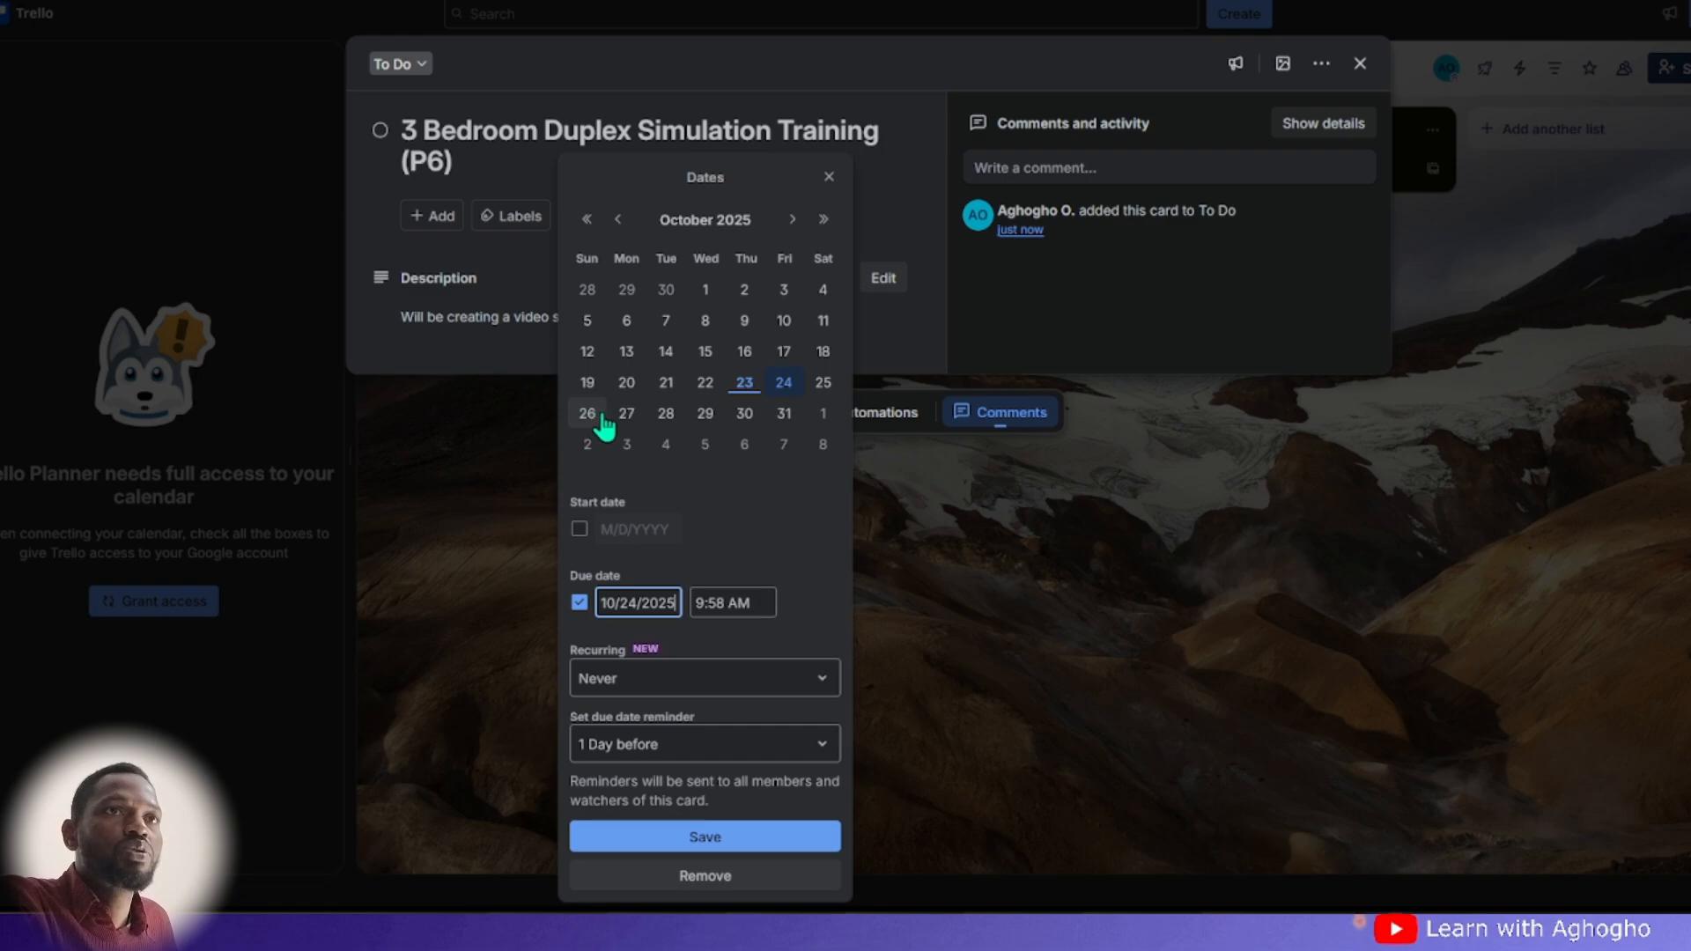
left_click(627, 419)
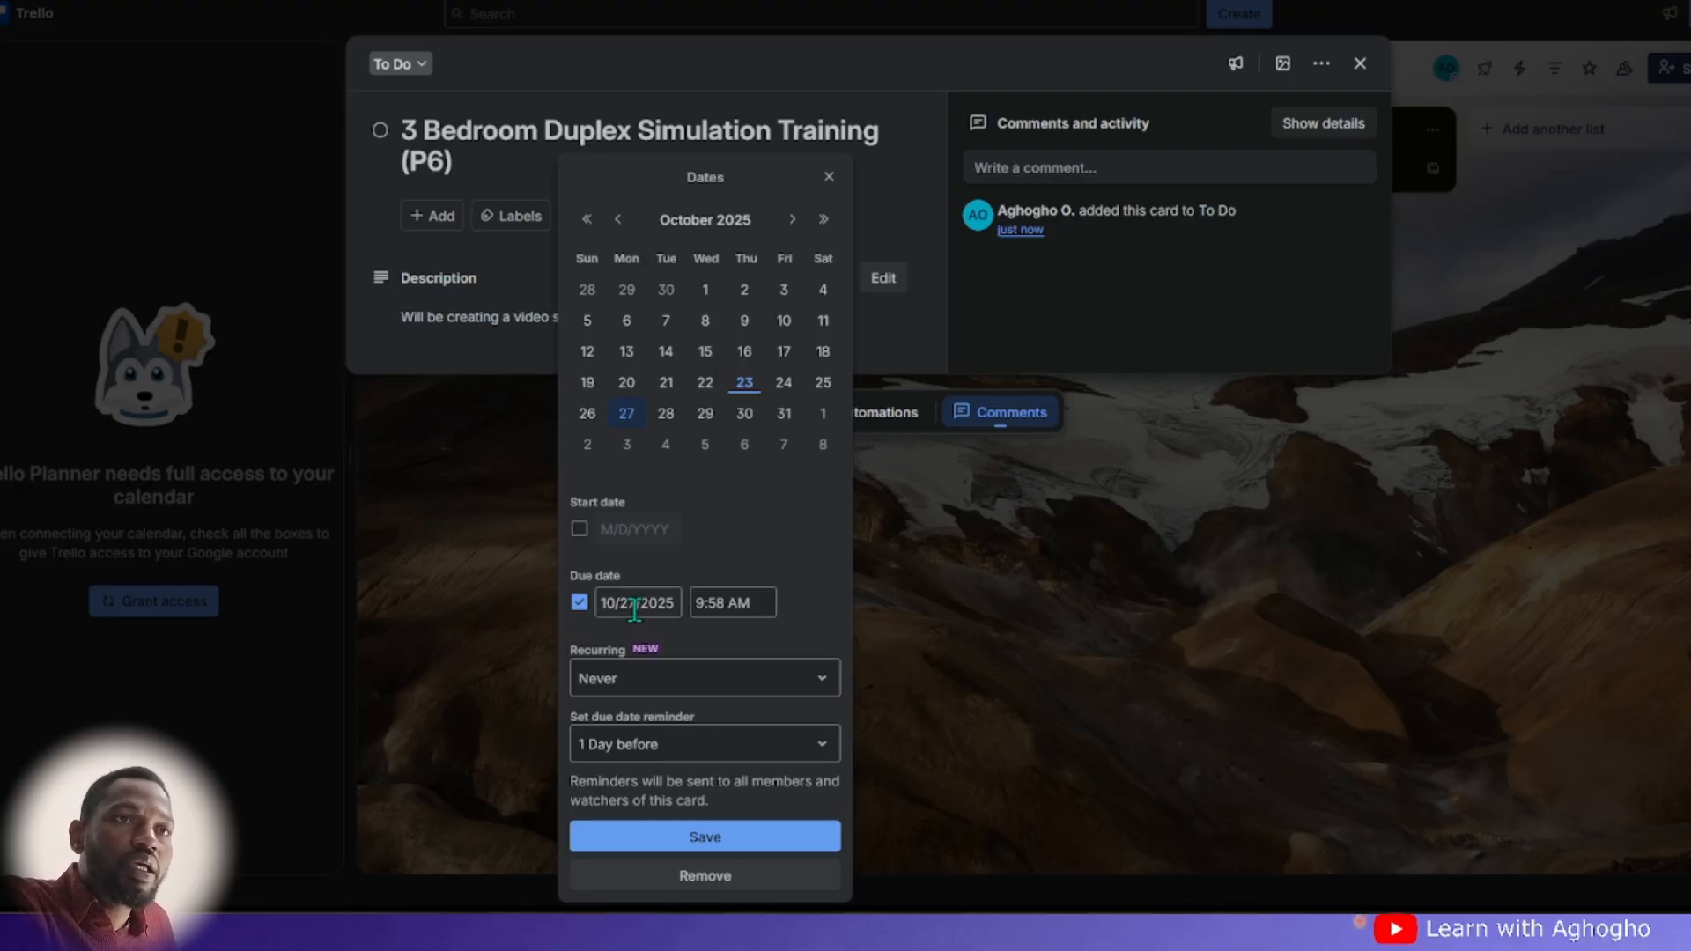
left_click(662, 606)
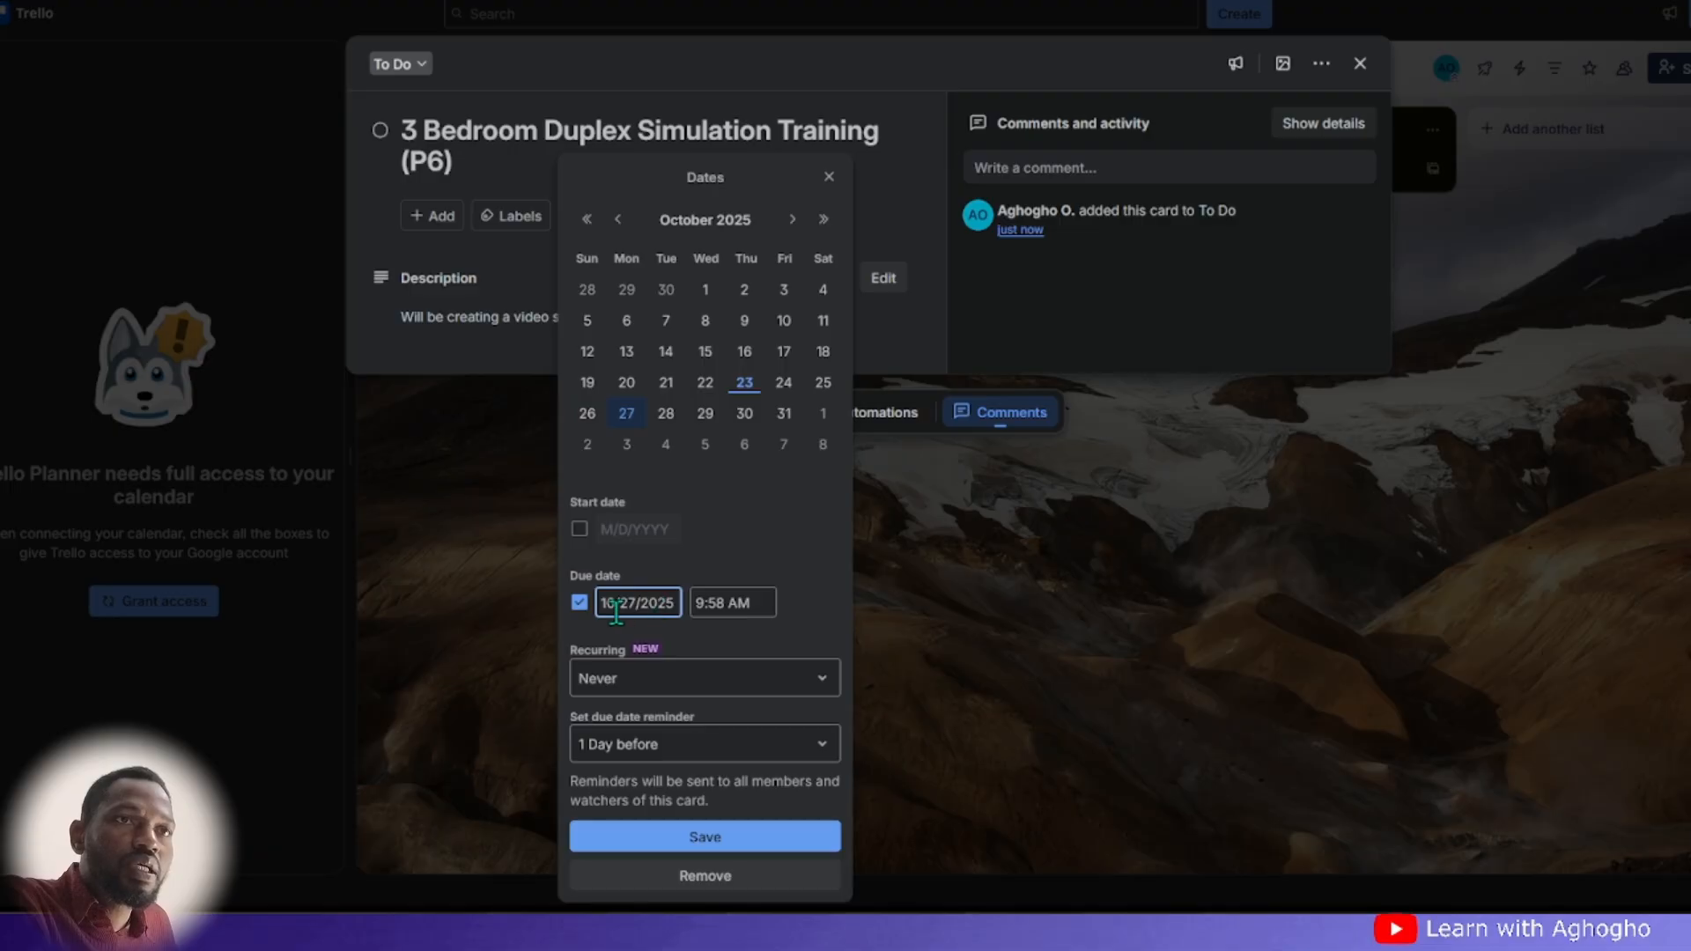
left_click(783, 385)
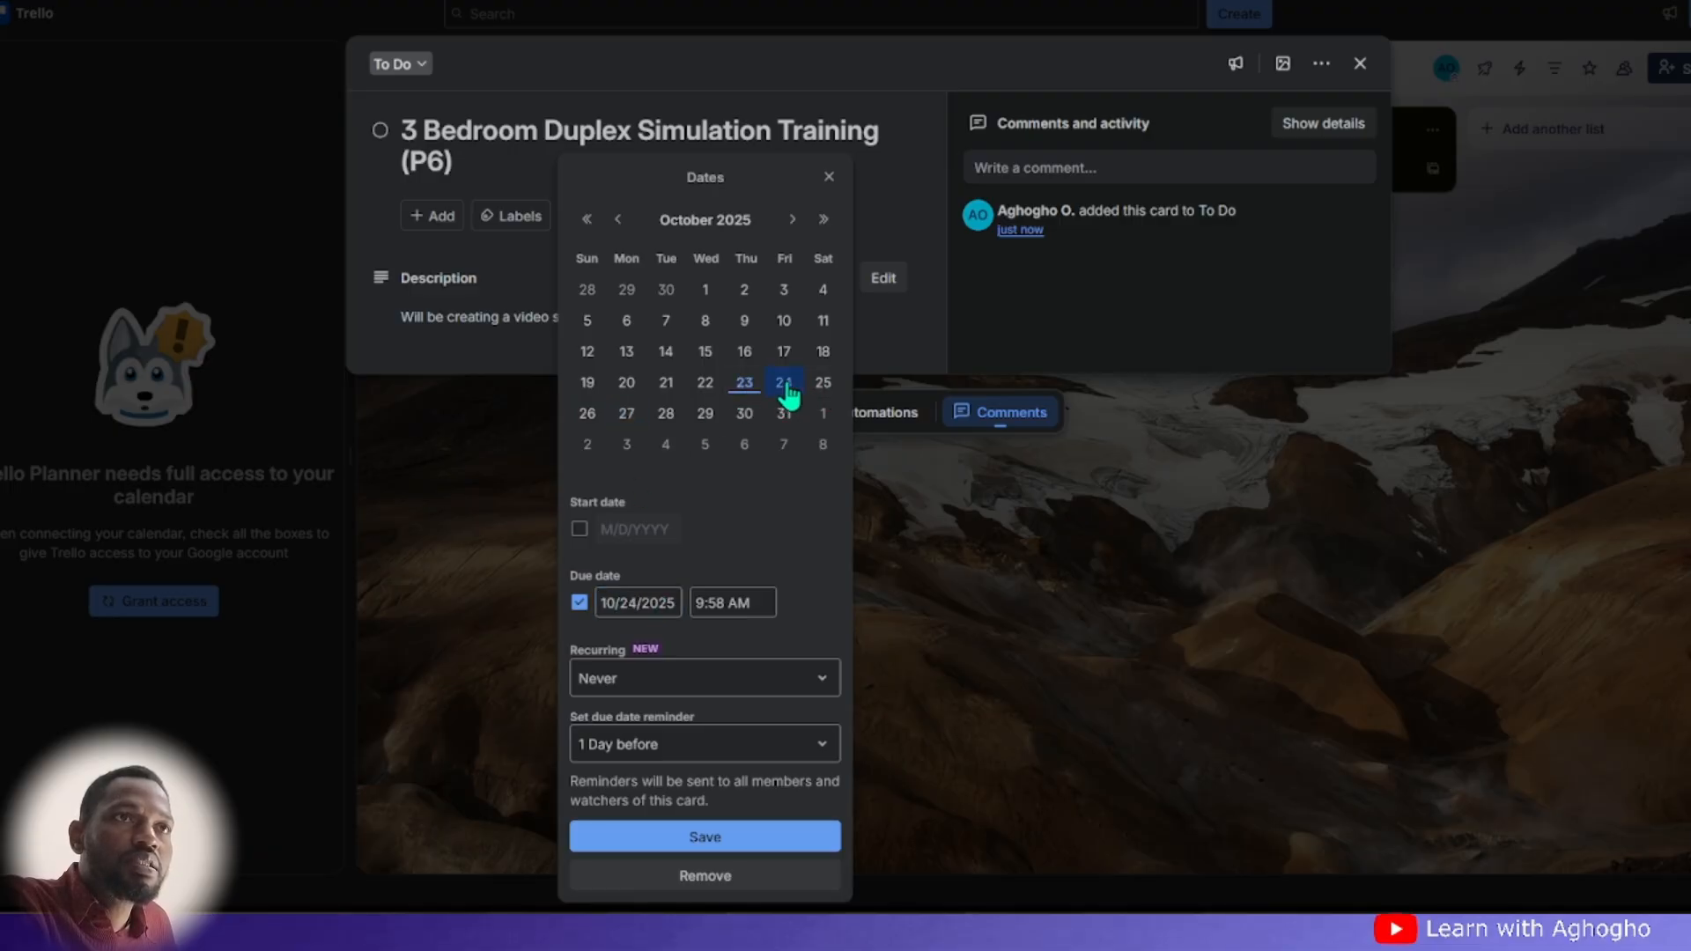
left_click(744, 383)
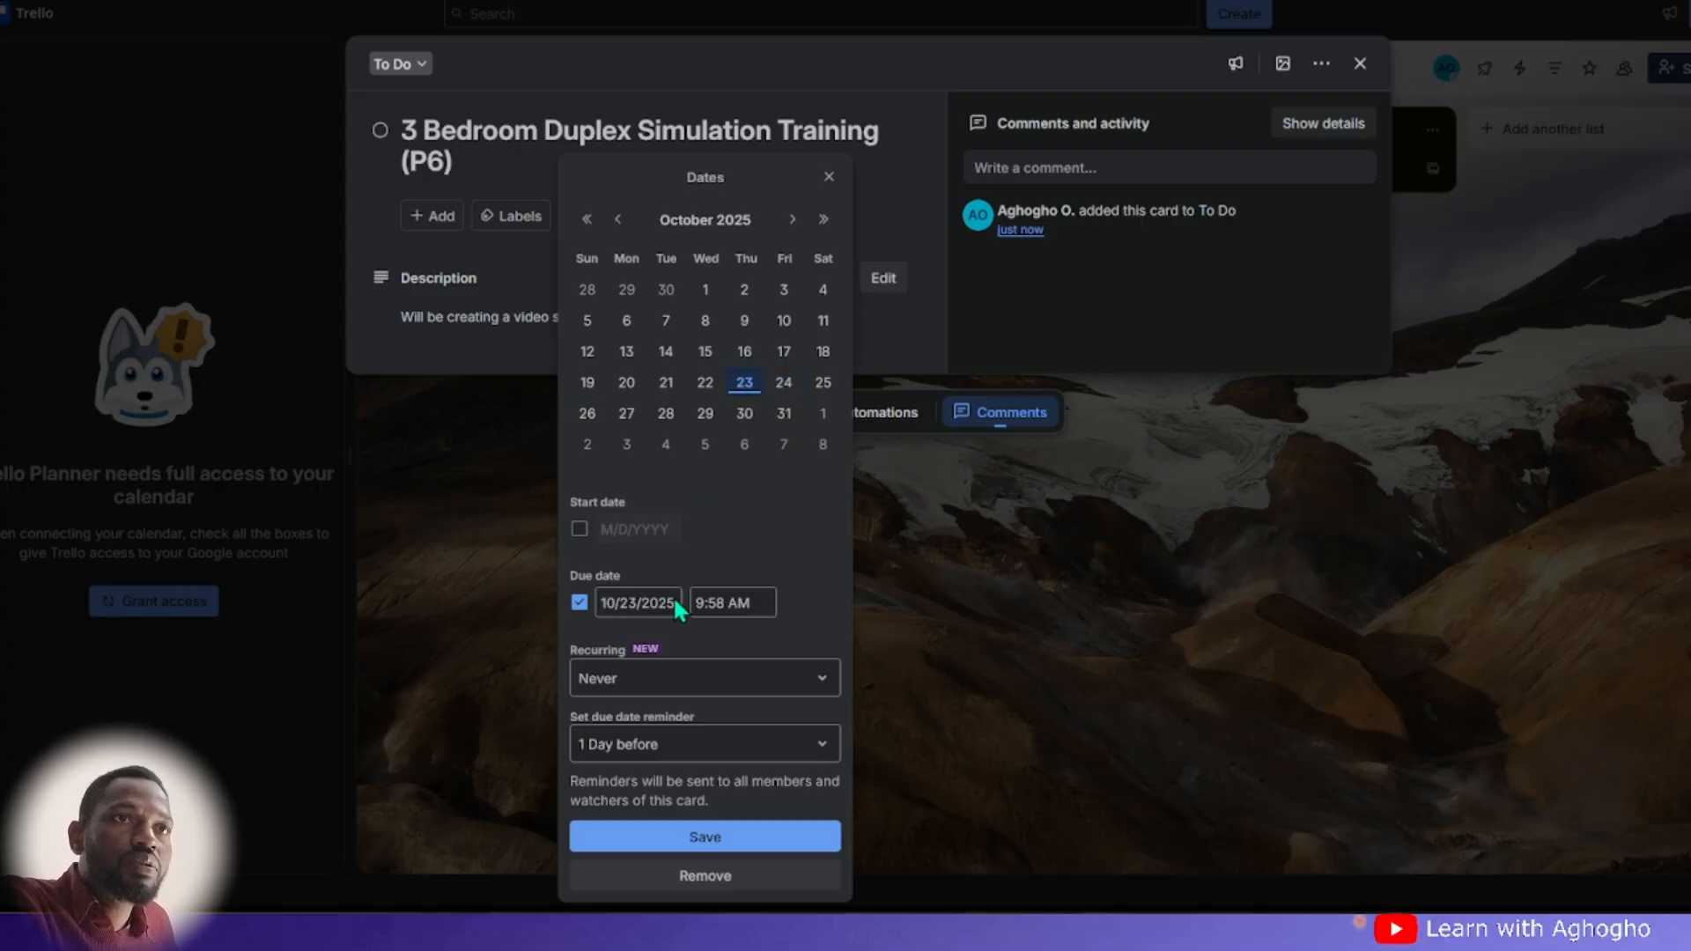
- Enable the card's start date and set it to 10/27/2025, with the due date set to 10/30/2025
left_click(581, 527)
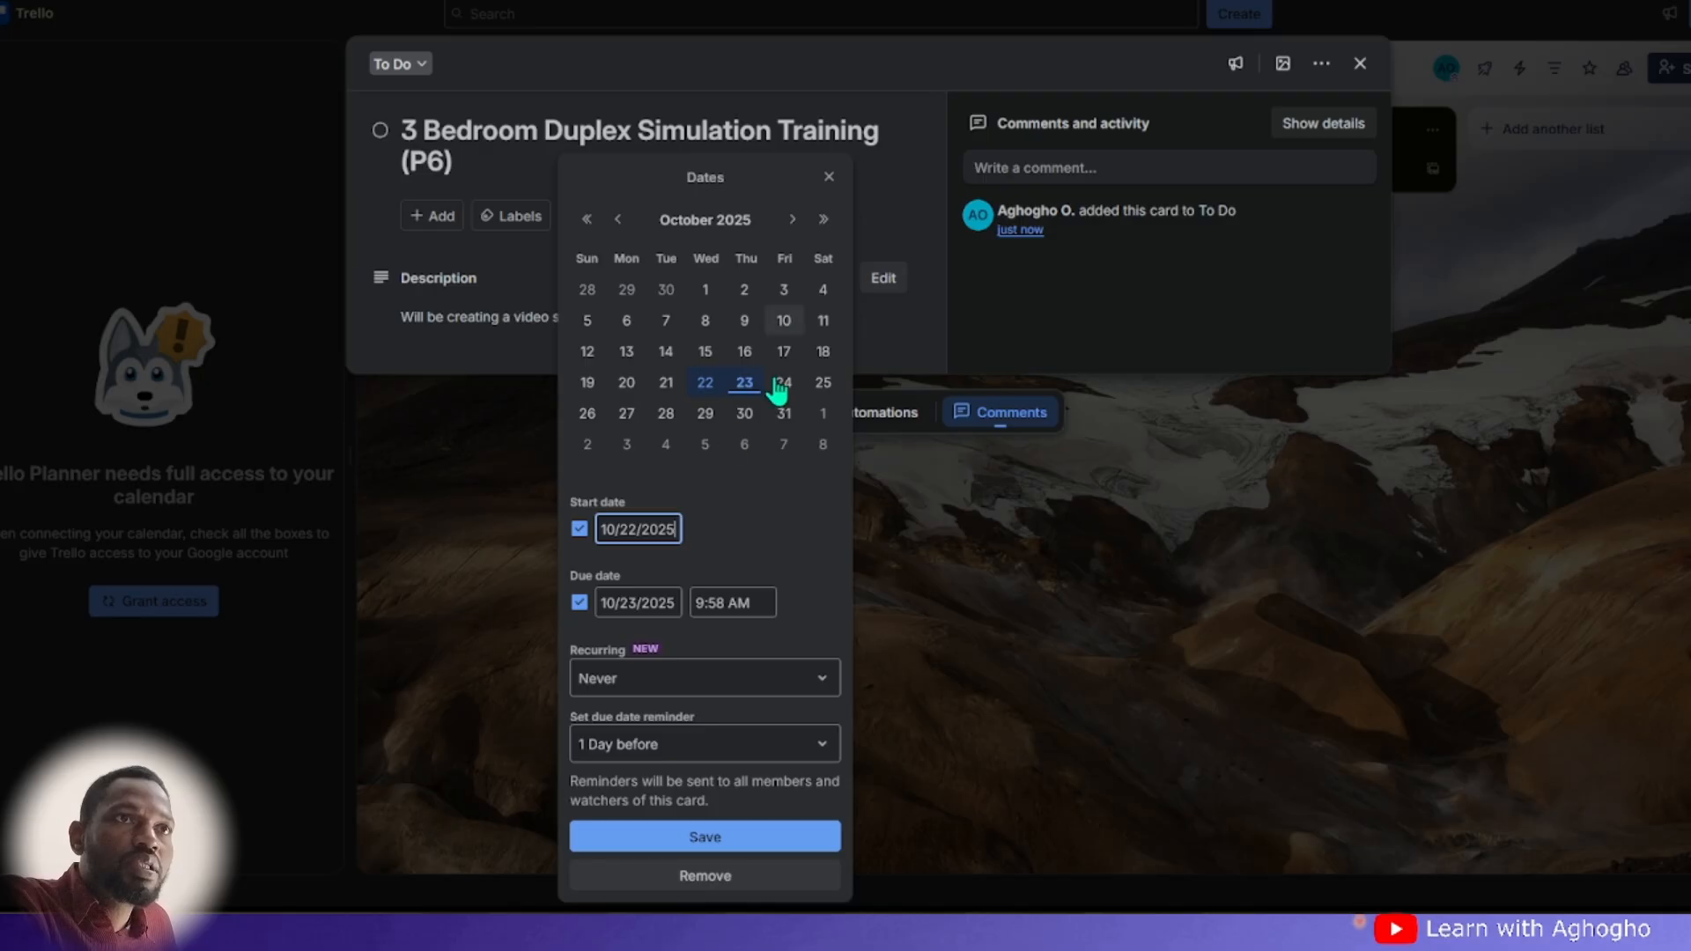
left_click(625, 414)
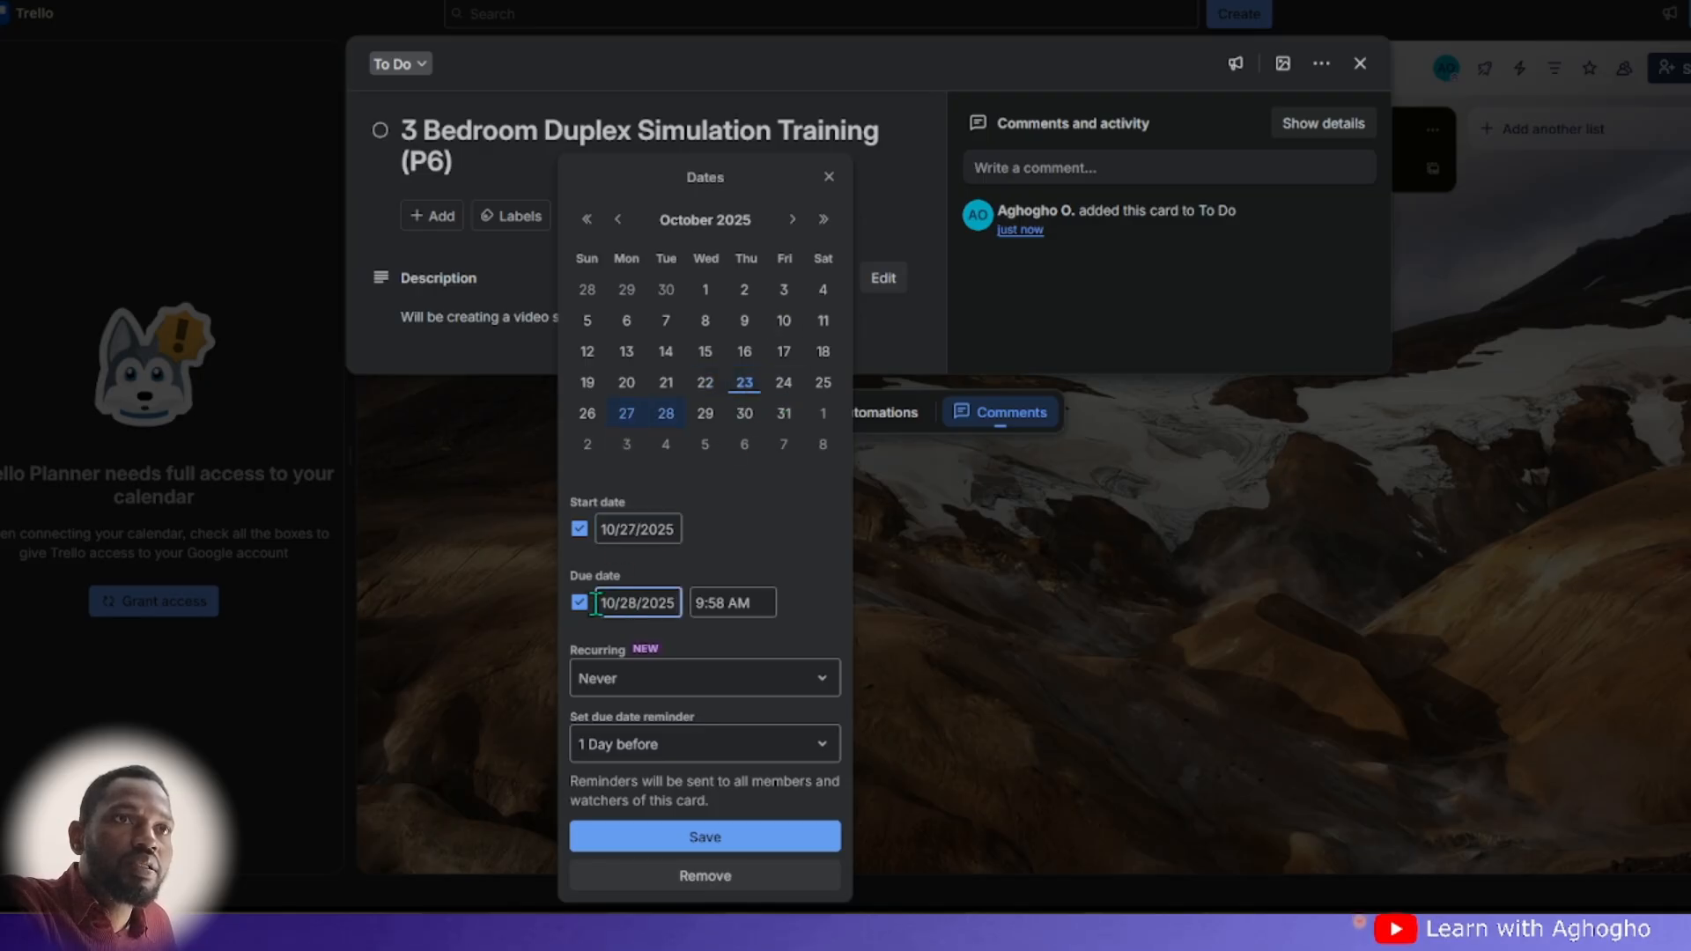
left_click(743, 416)
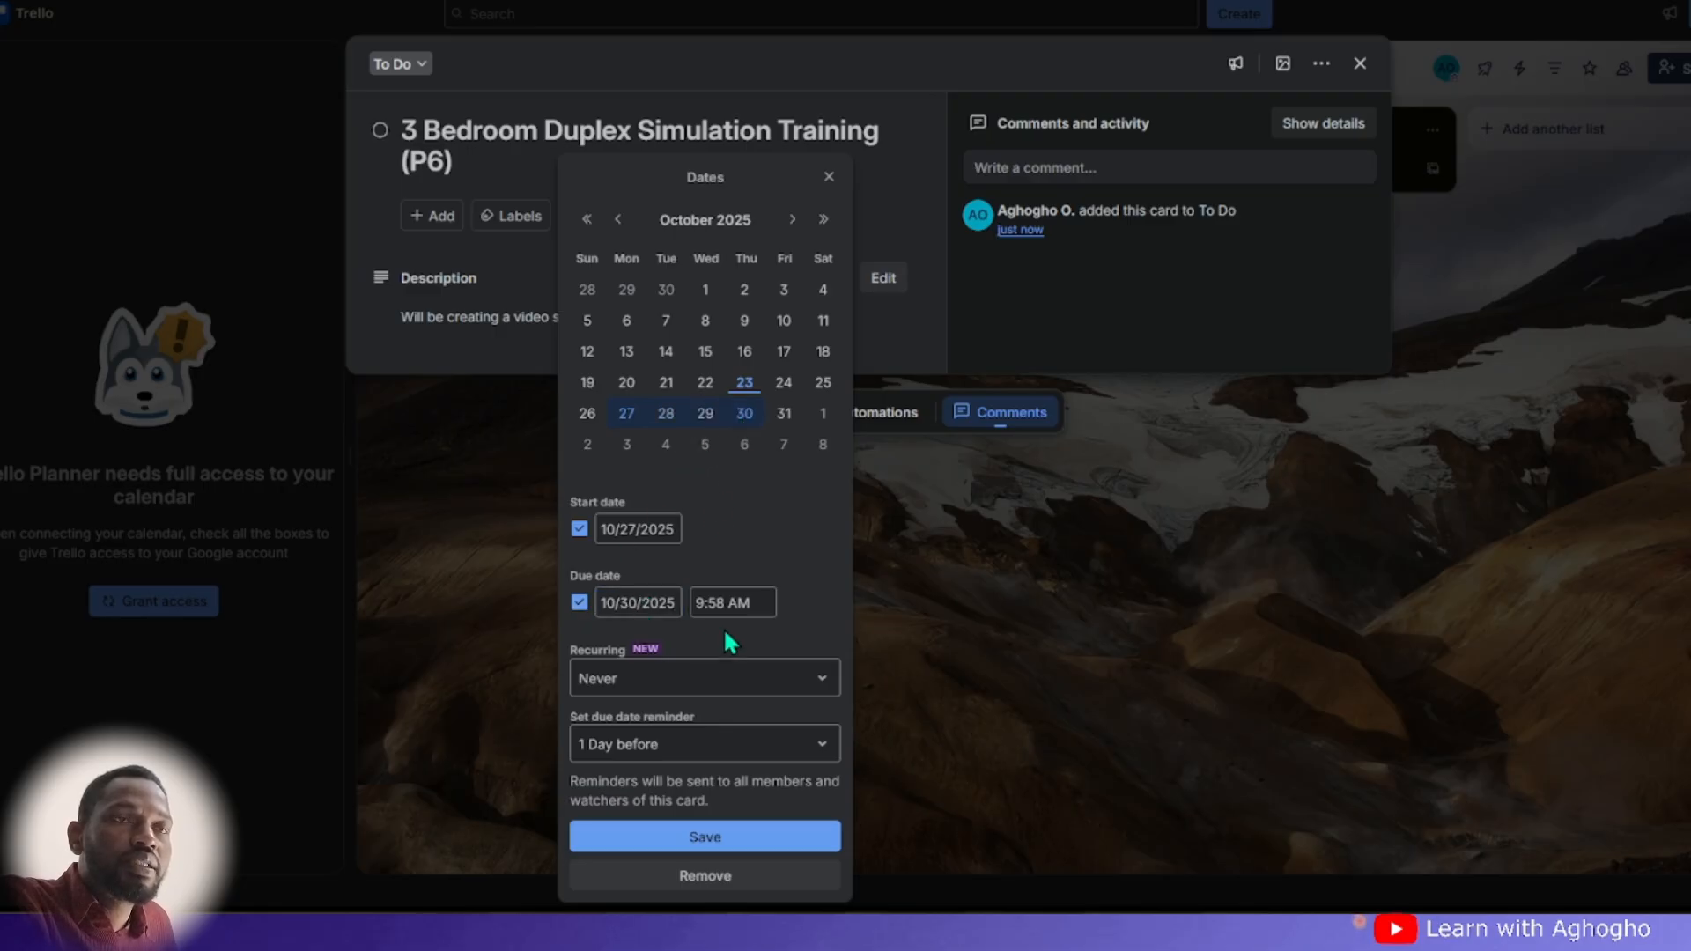
- Set the due time of the 3 Bedroom Duplex card to 1:00 PM
left_click(764, 603)
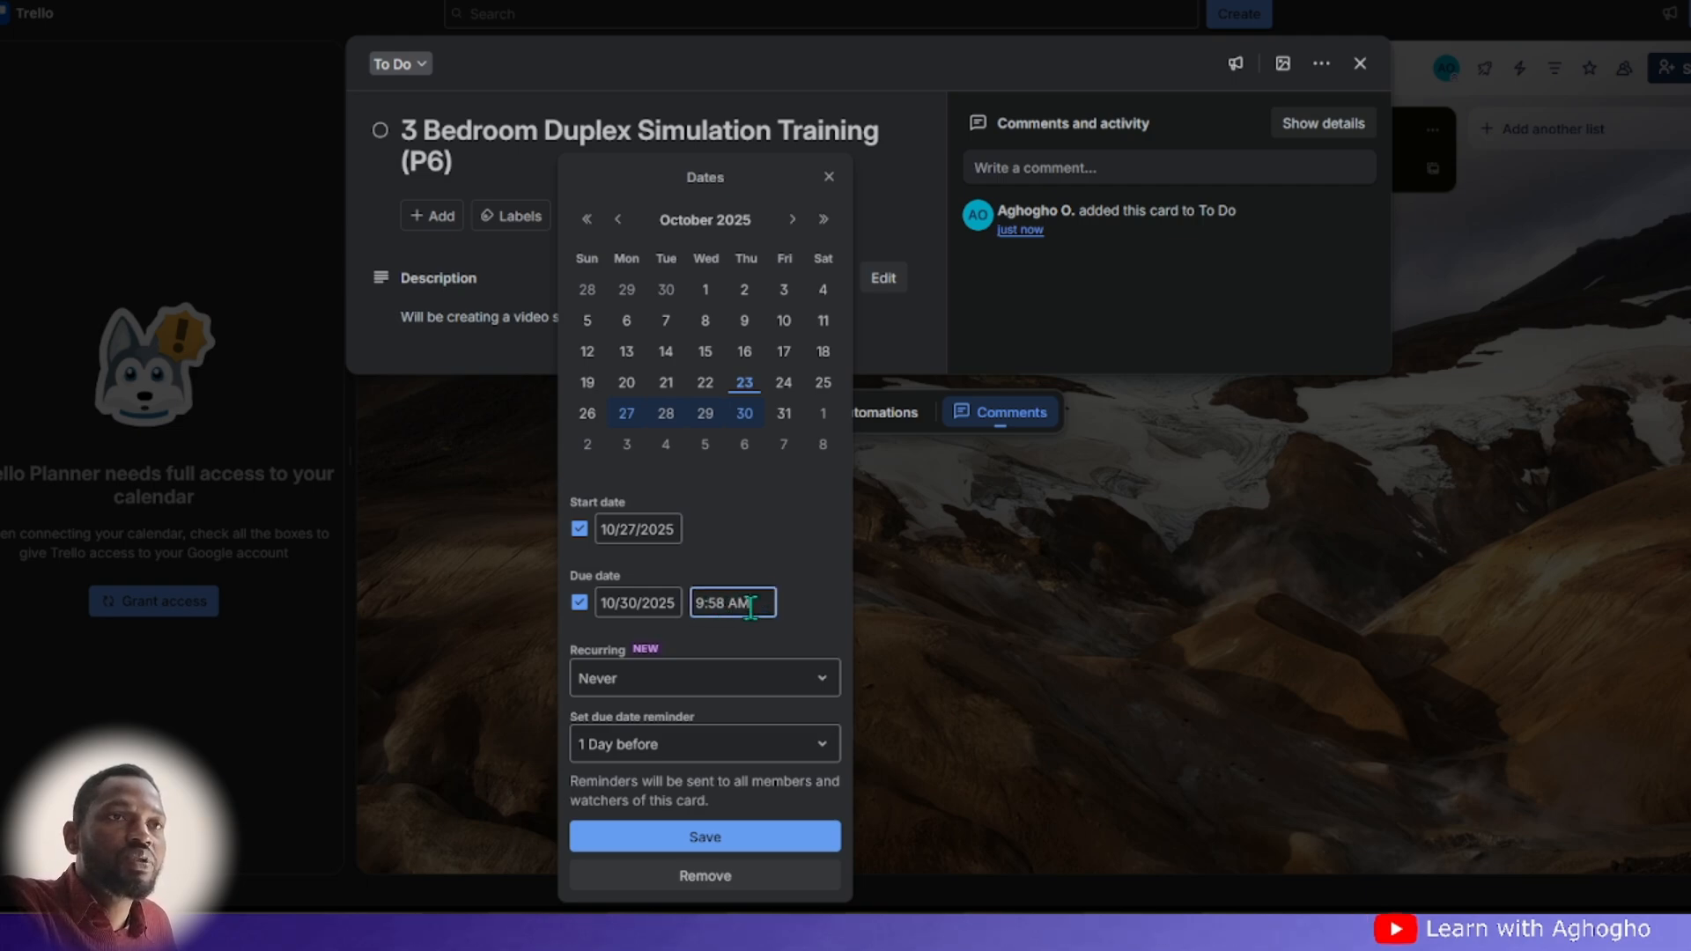
left_click_drag(728, 606, 667, 599)
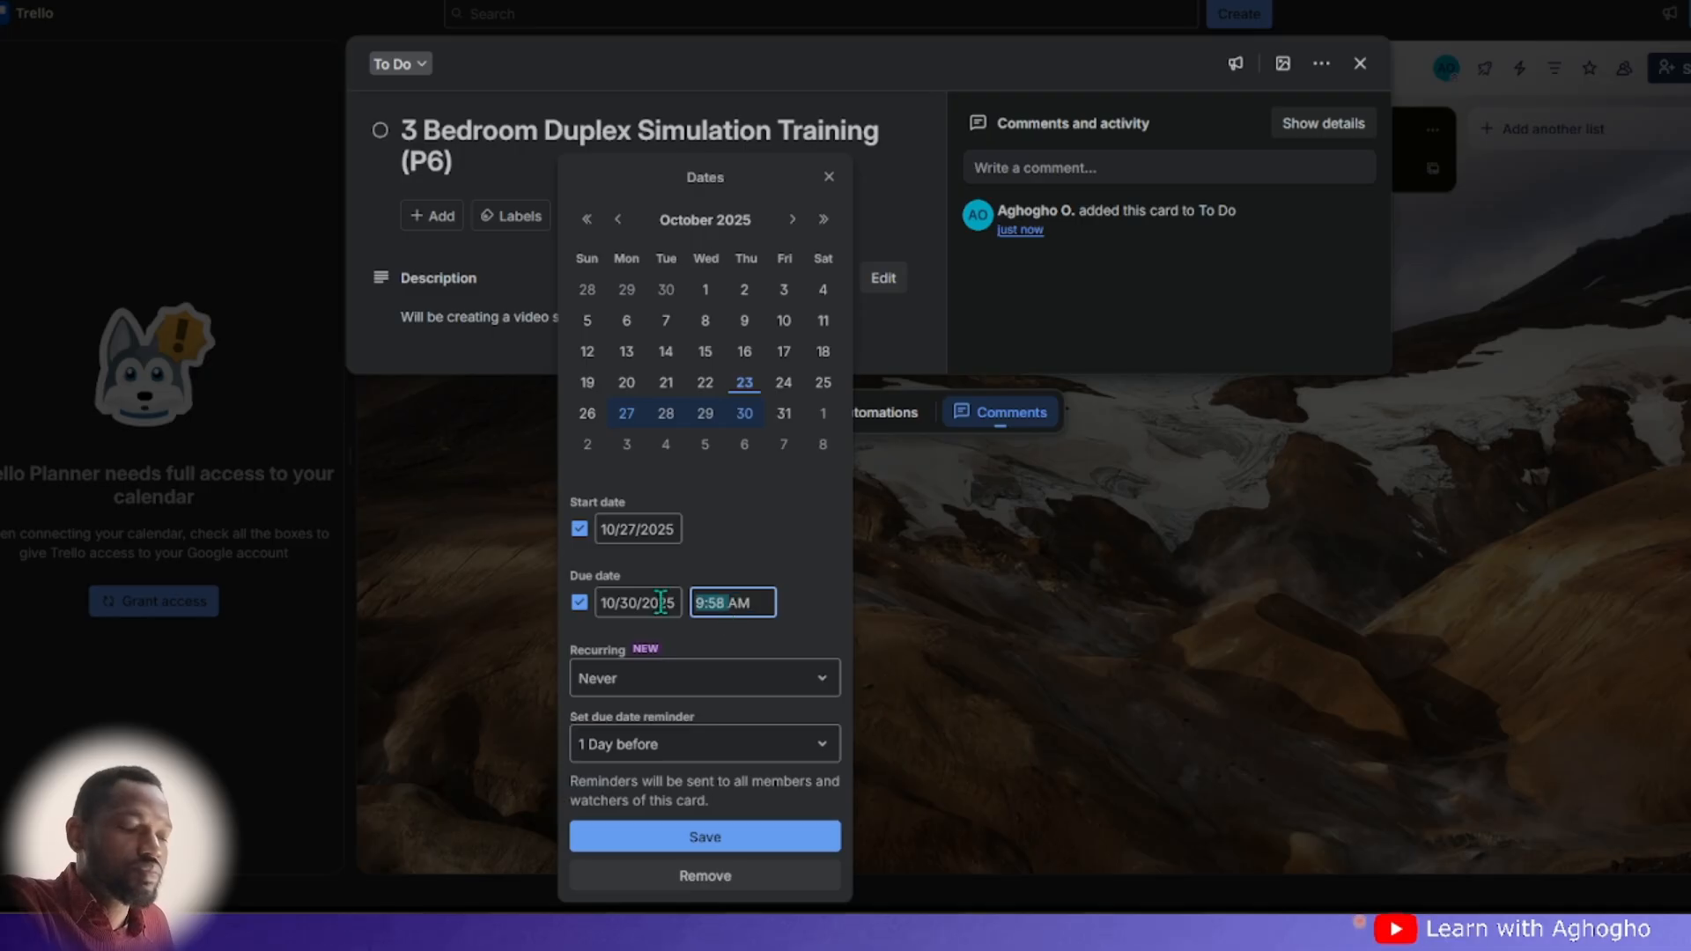
type("1")
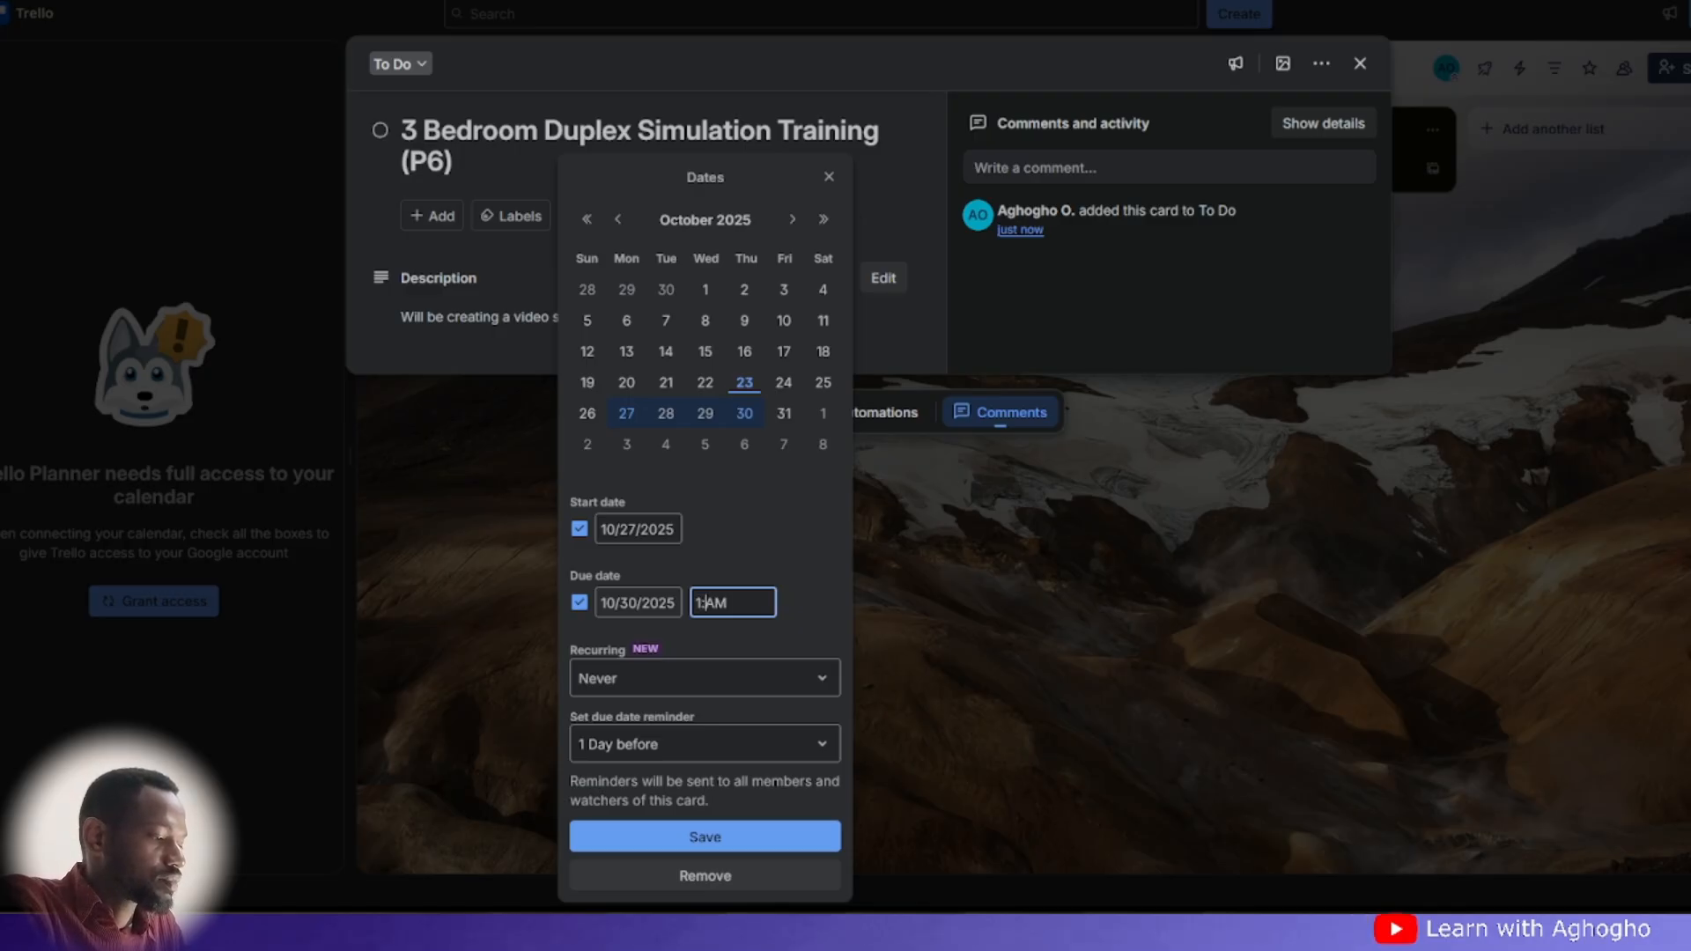
type(":00")
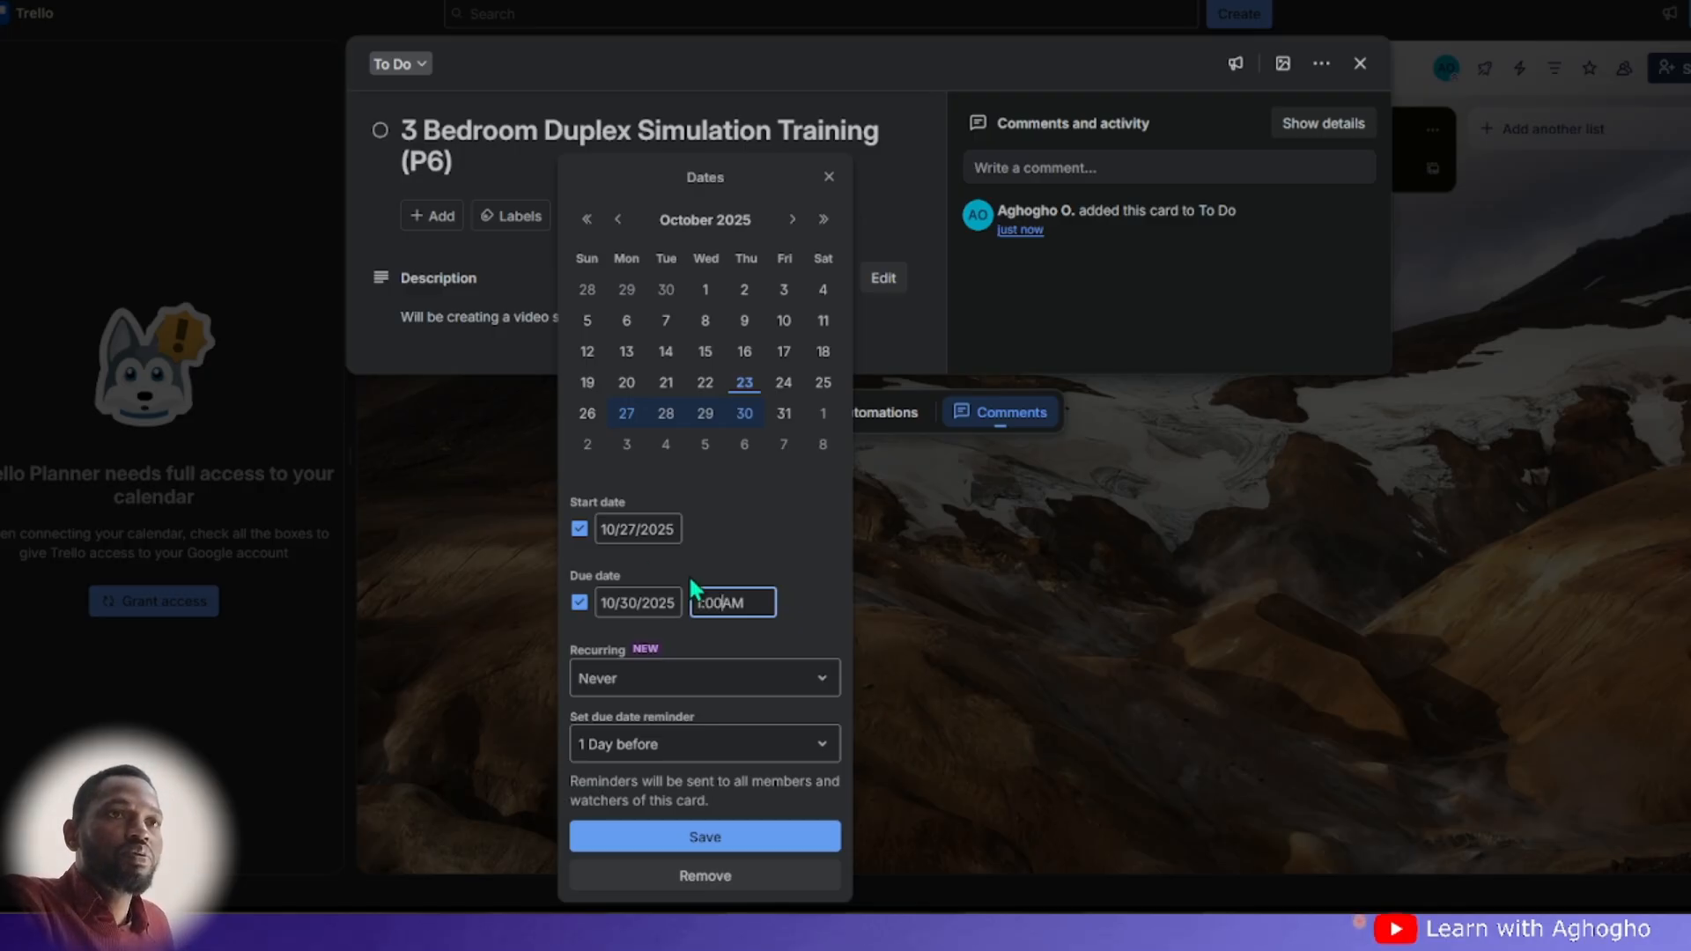
key("BackSpace")
key("BackSpace")
key("BackSpace")
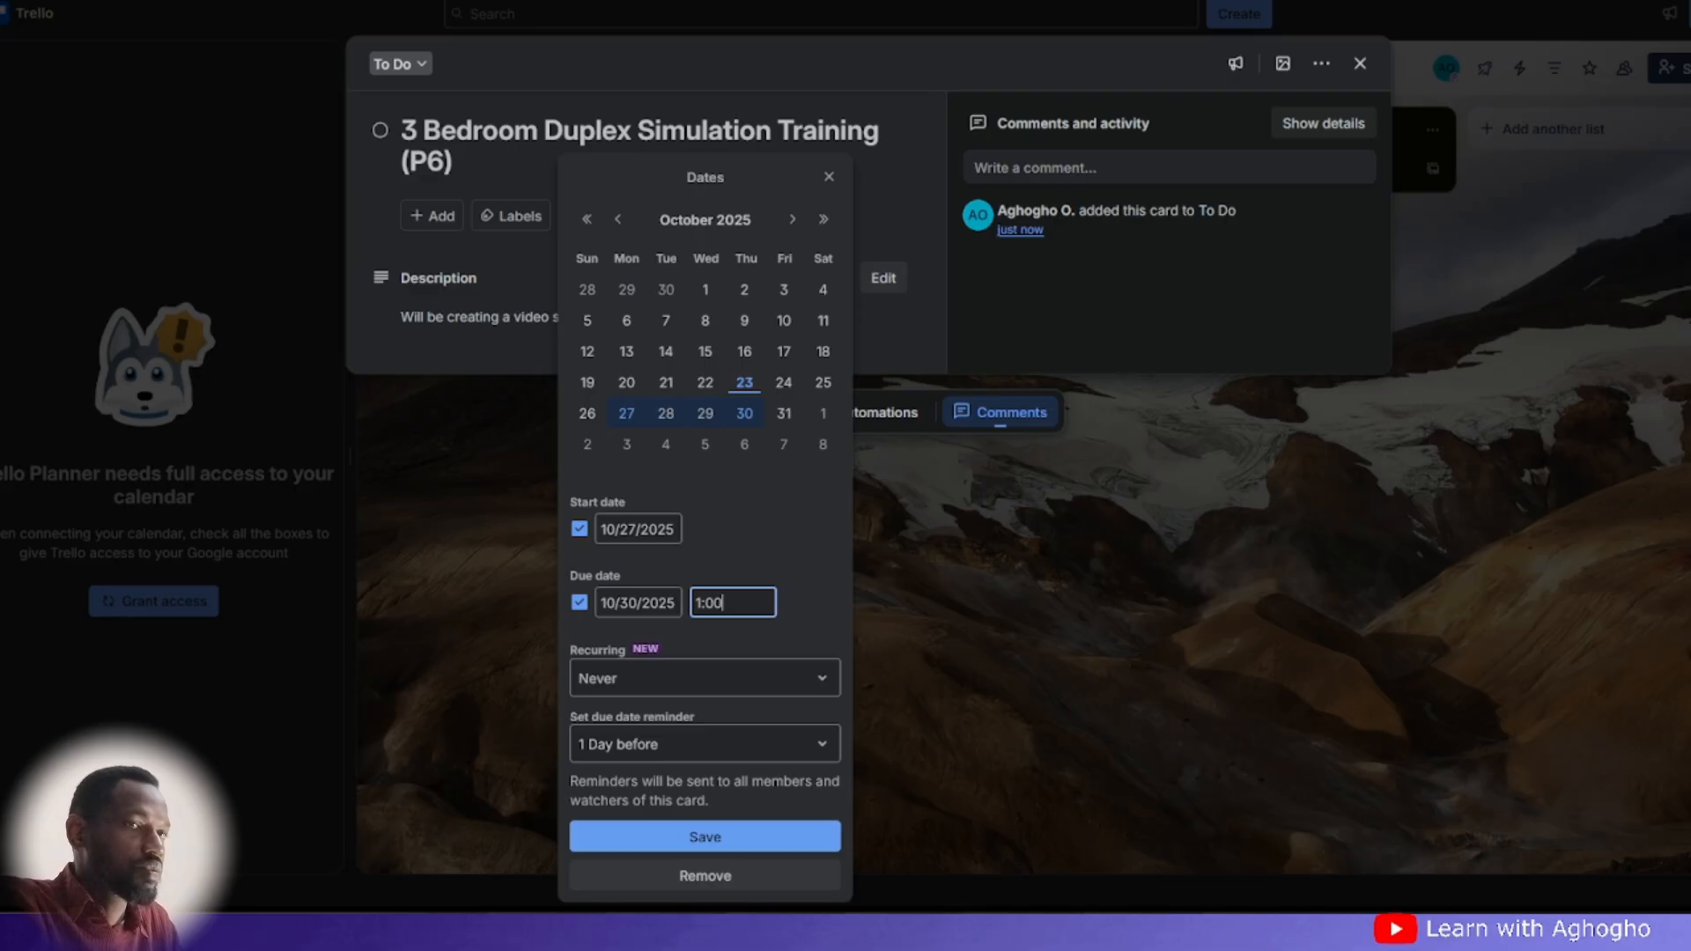
type("0 PM")
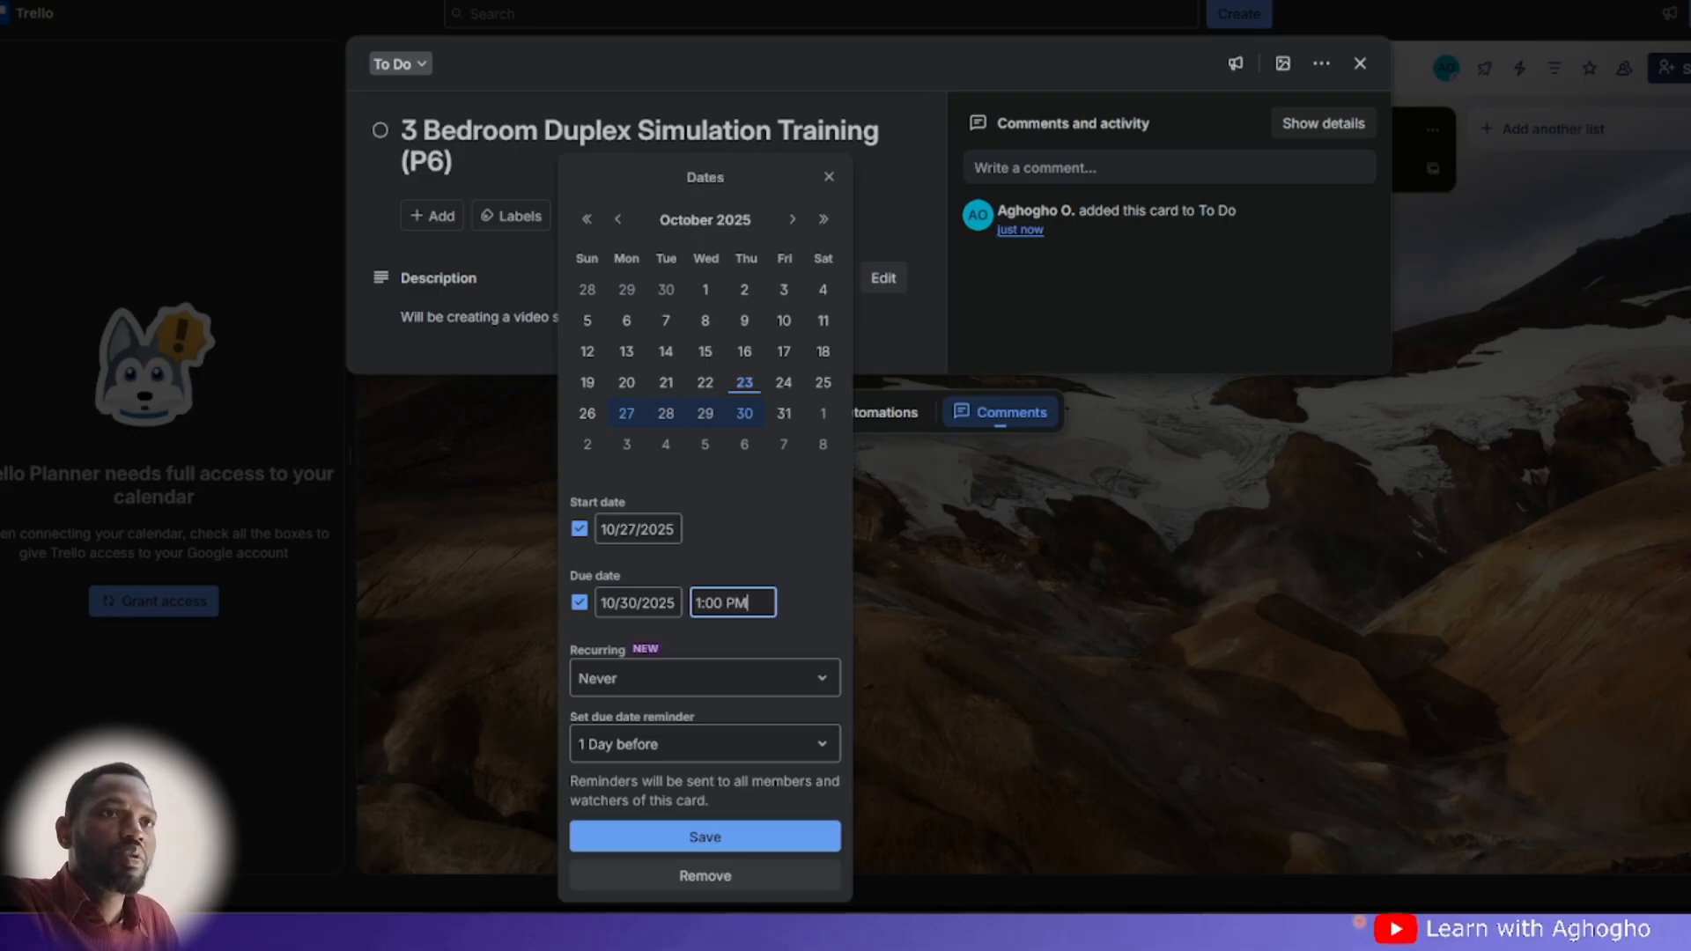
- Examine the available recurrence and due date reminder options for the 3 Bedroom Duplex card
left_click(695, 678)
left_click(699, 678)
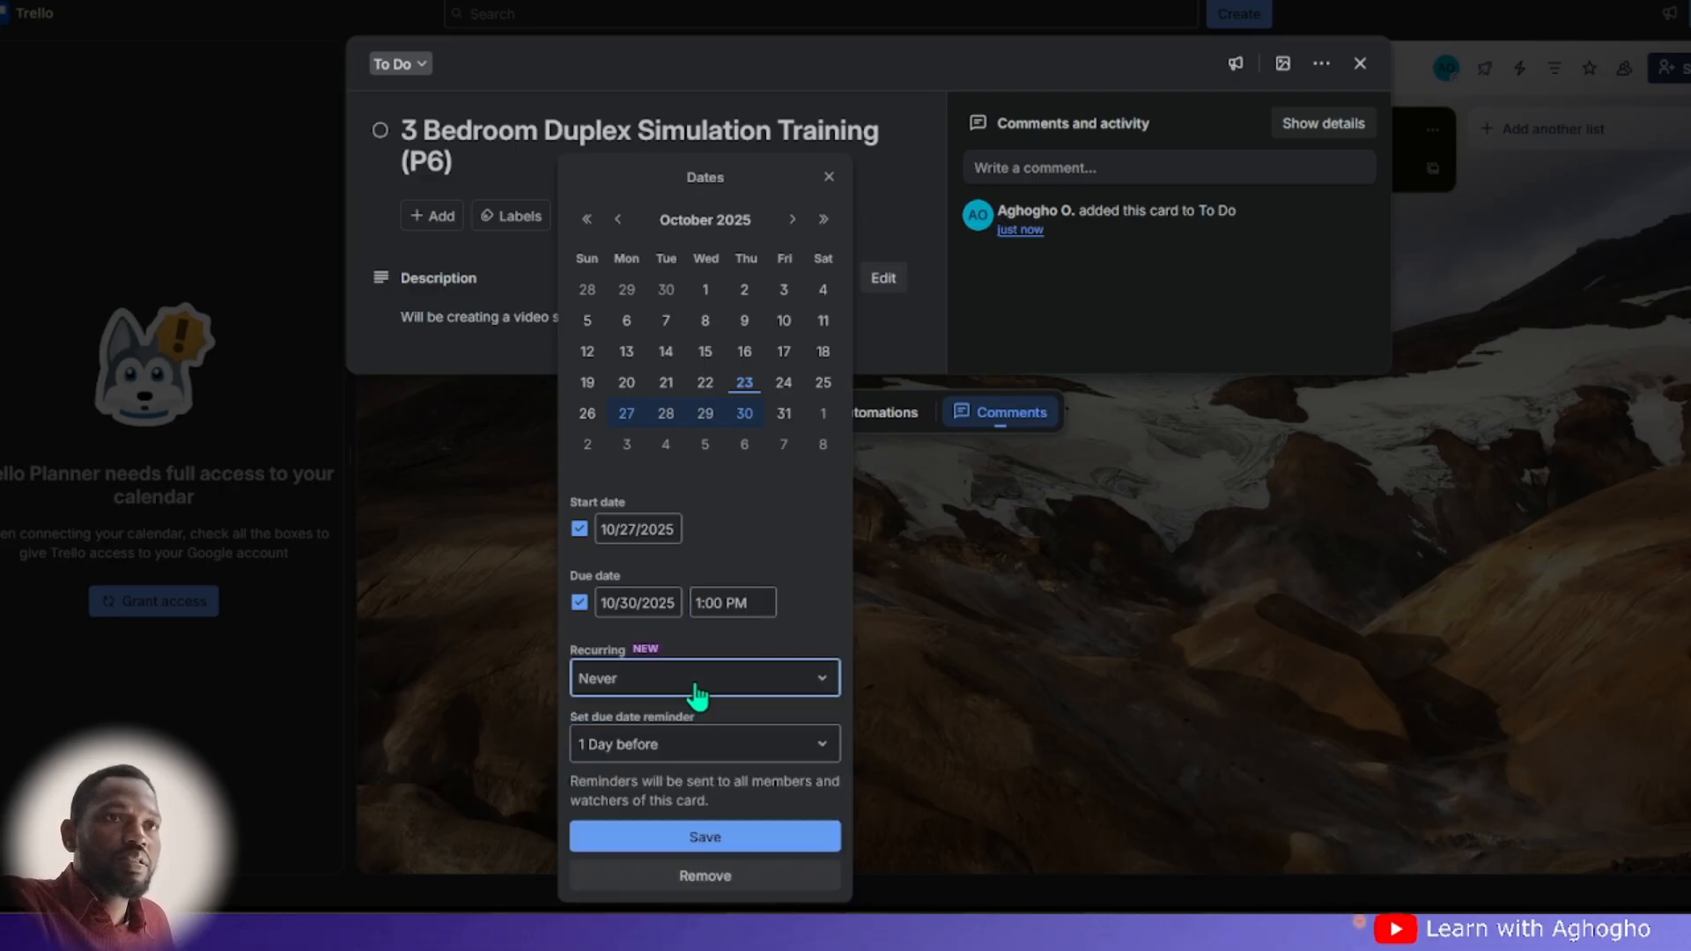
left_click(690, 680)
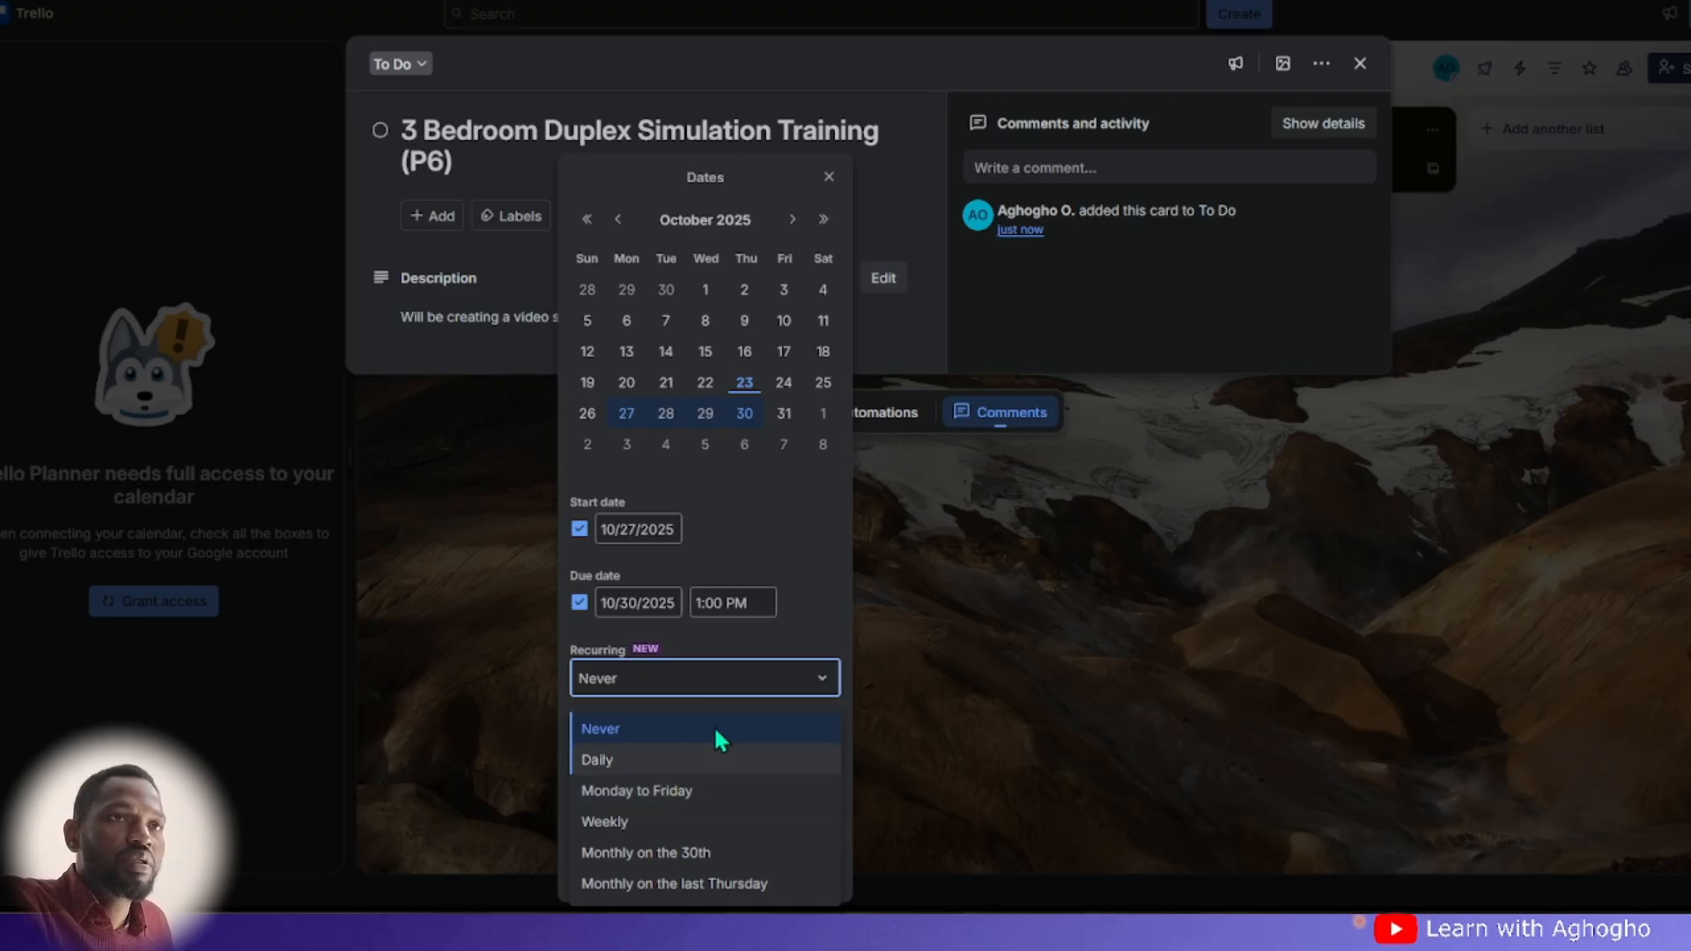
left_click(717, 685)
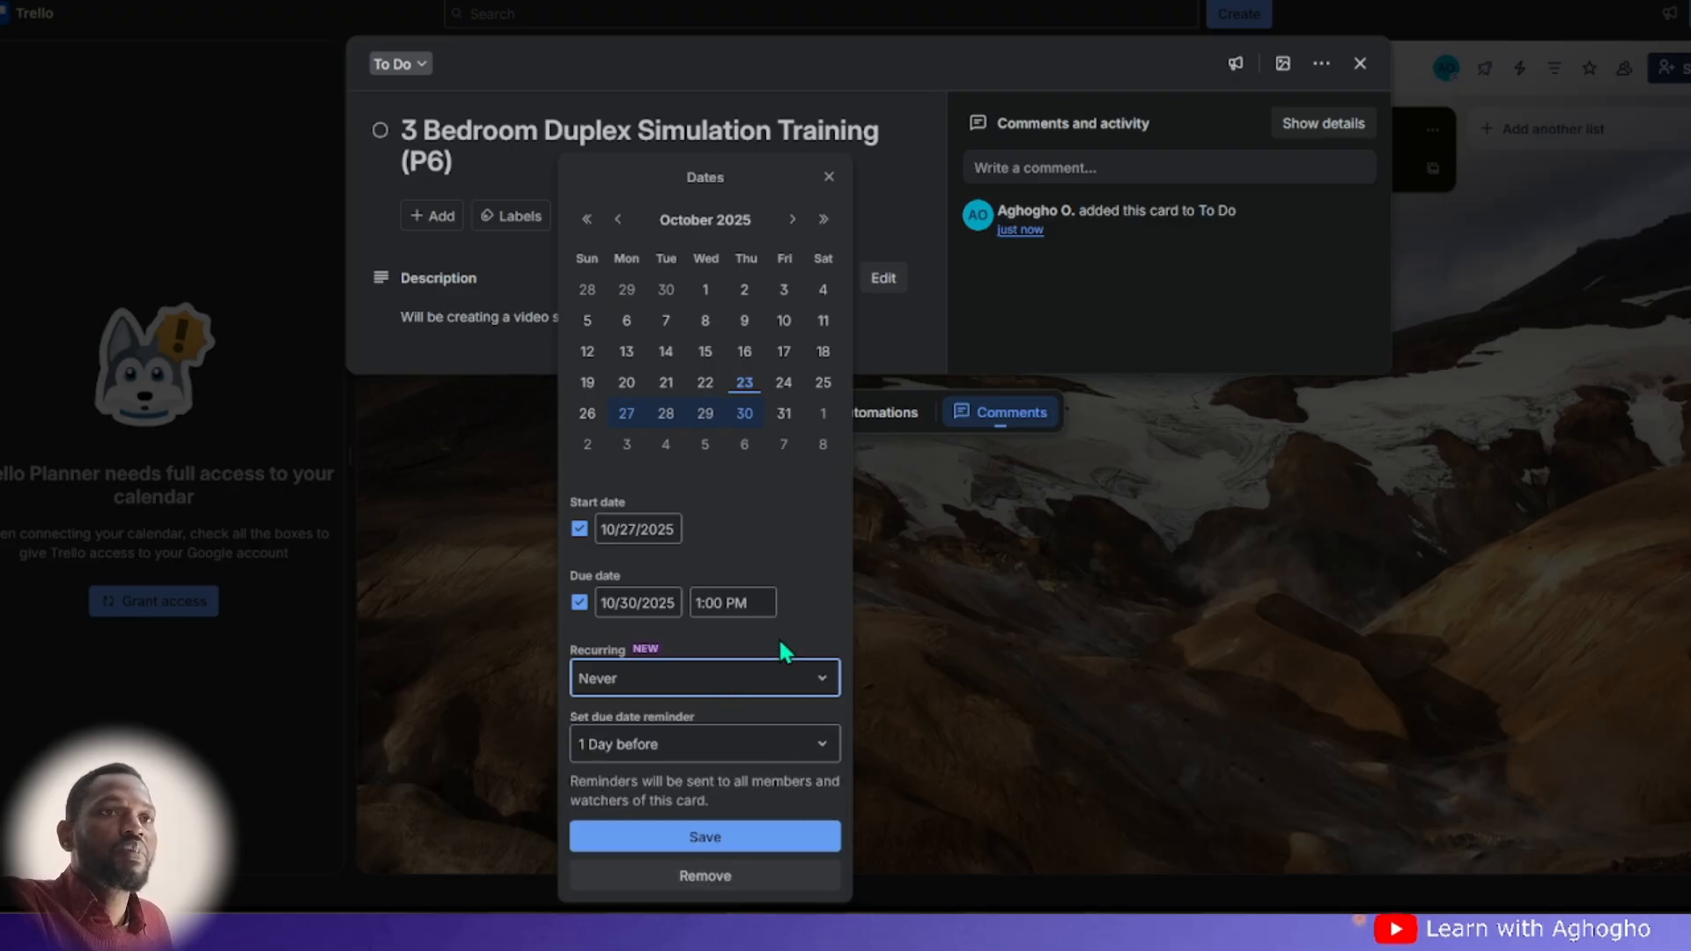
left_click(696, 744)
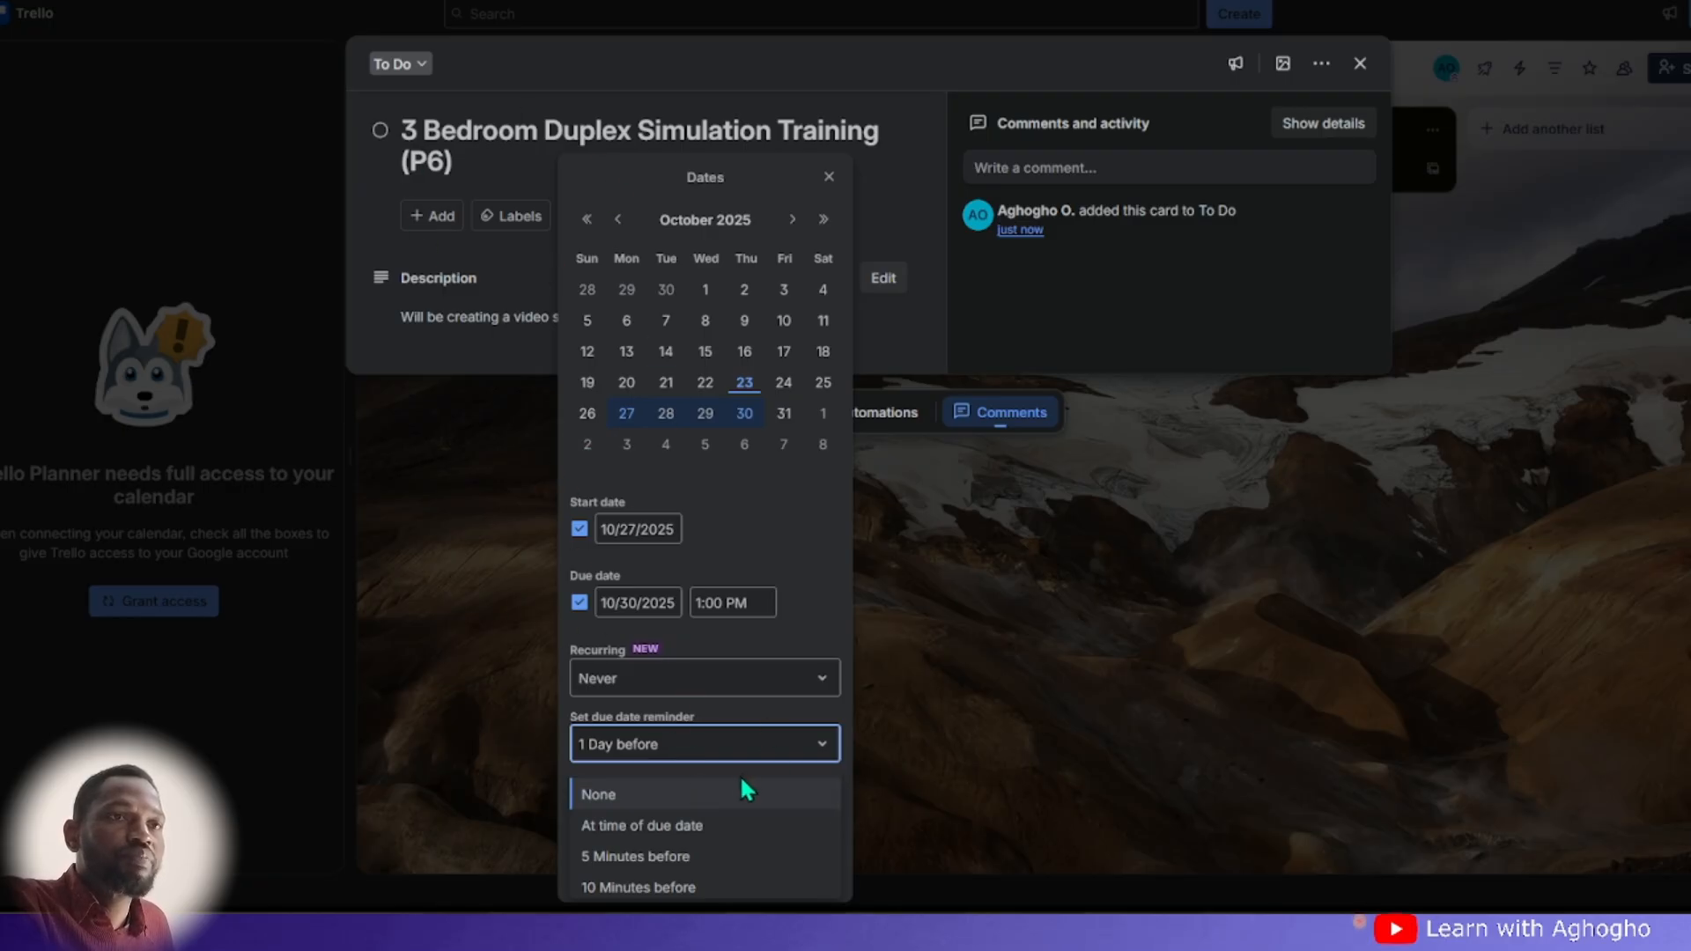
left_click(727, 755)
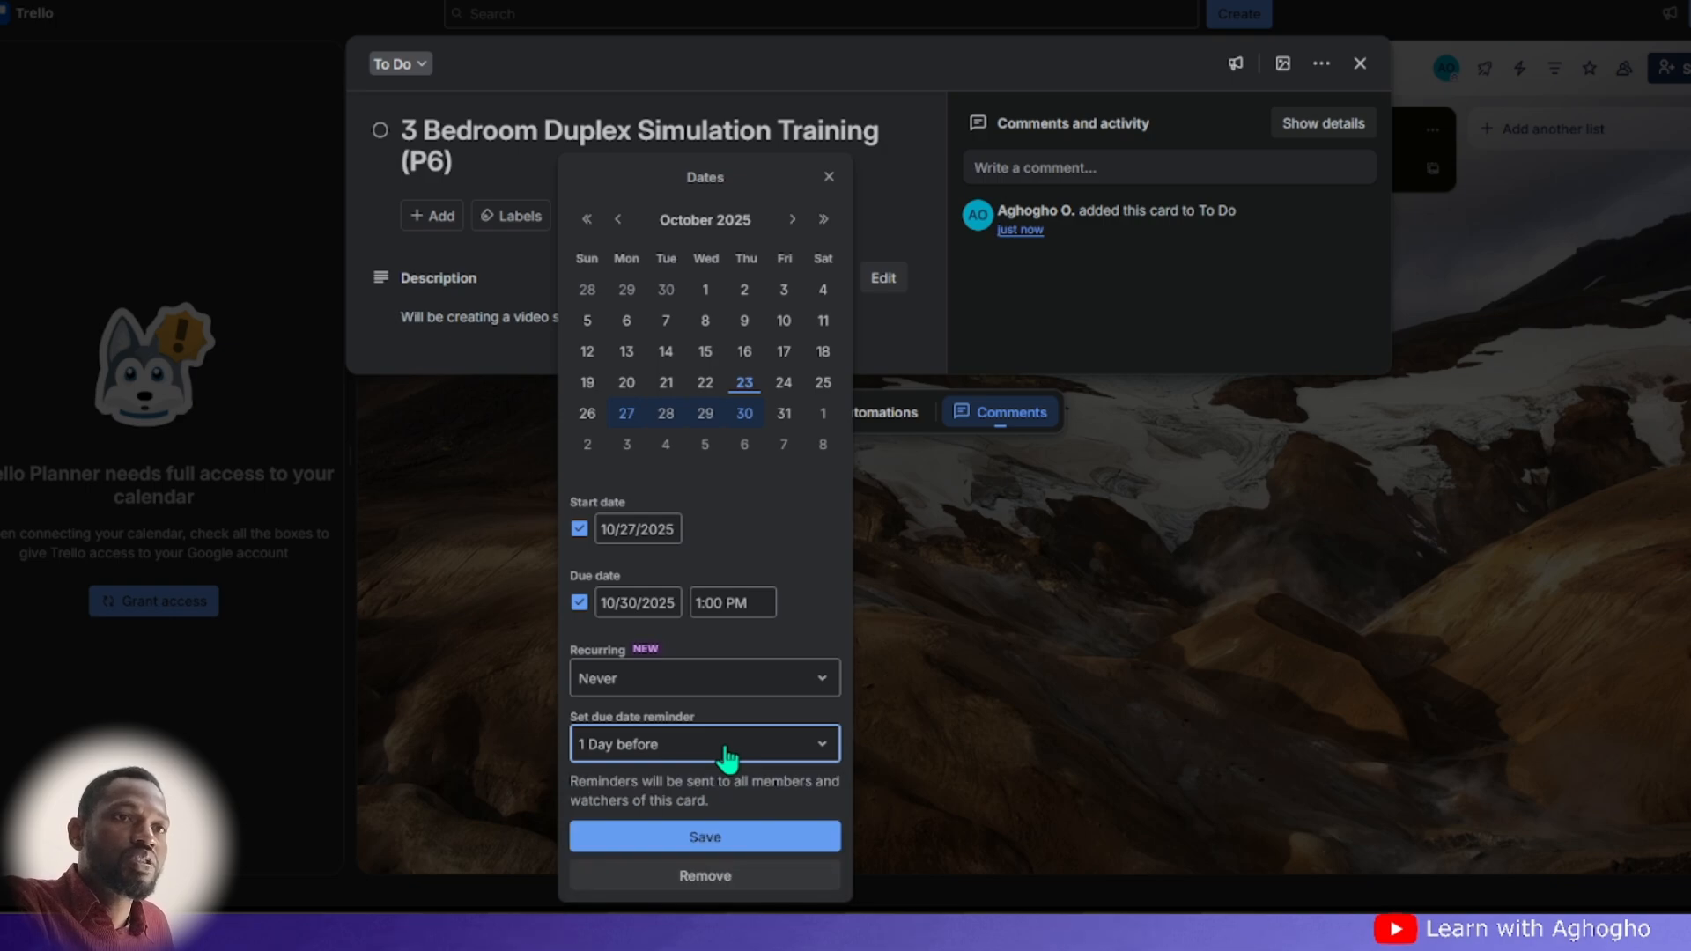
left_click(727, 756)
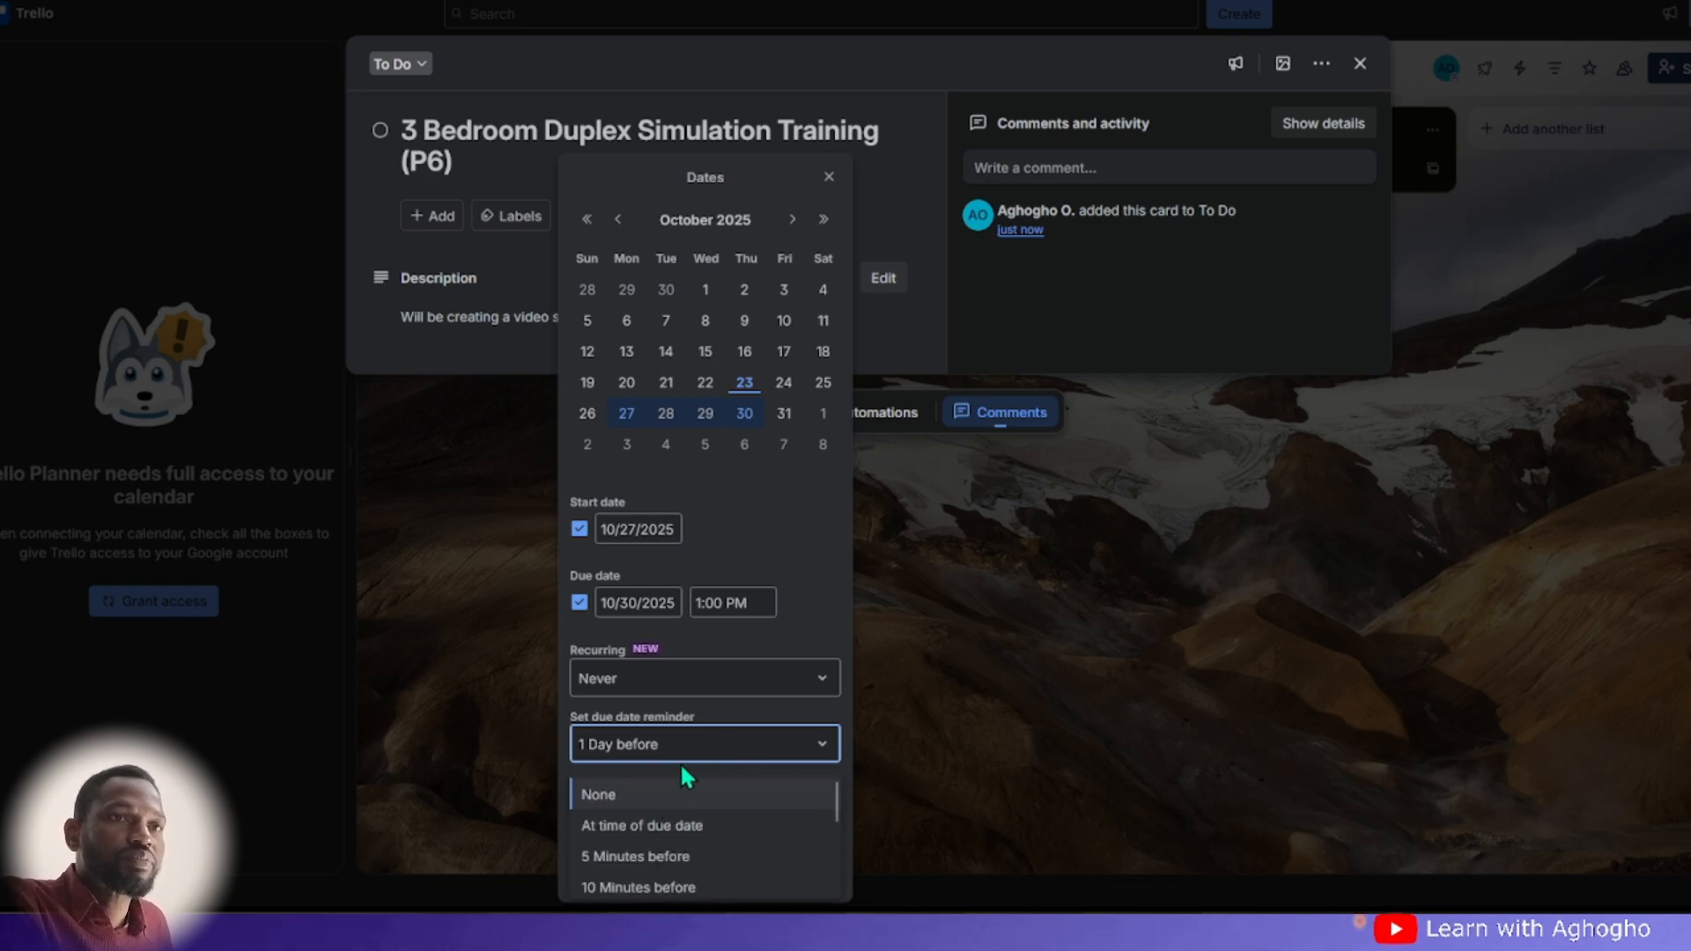
left_click(692, 756)
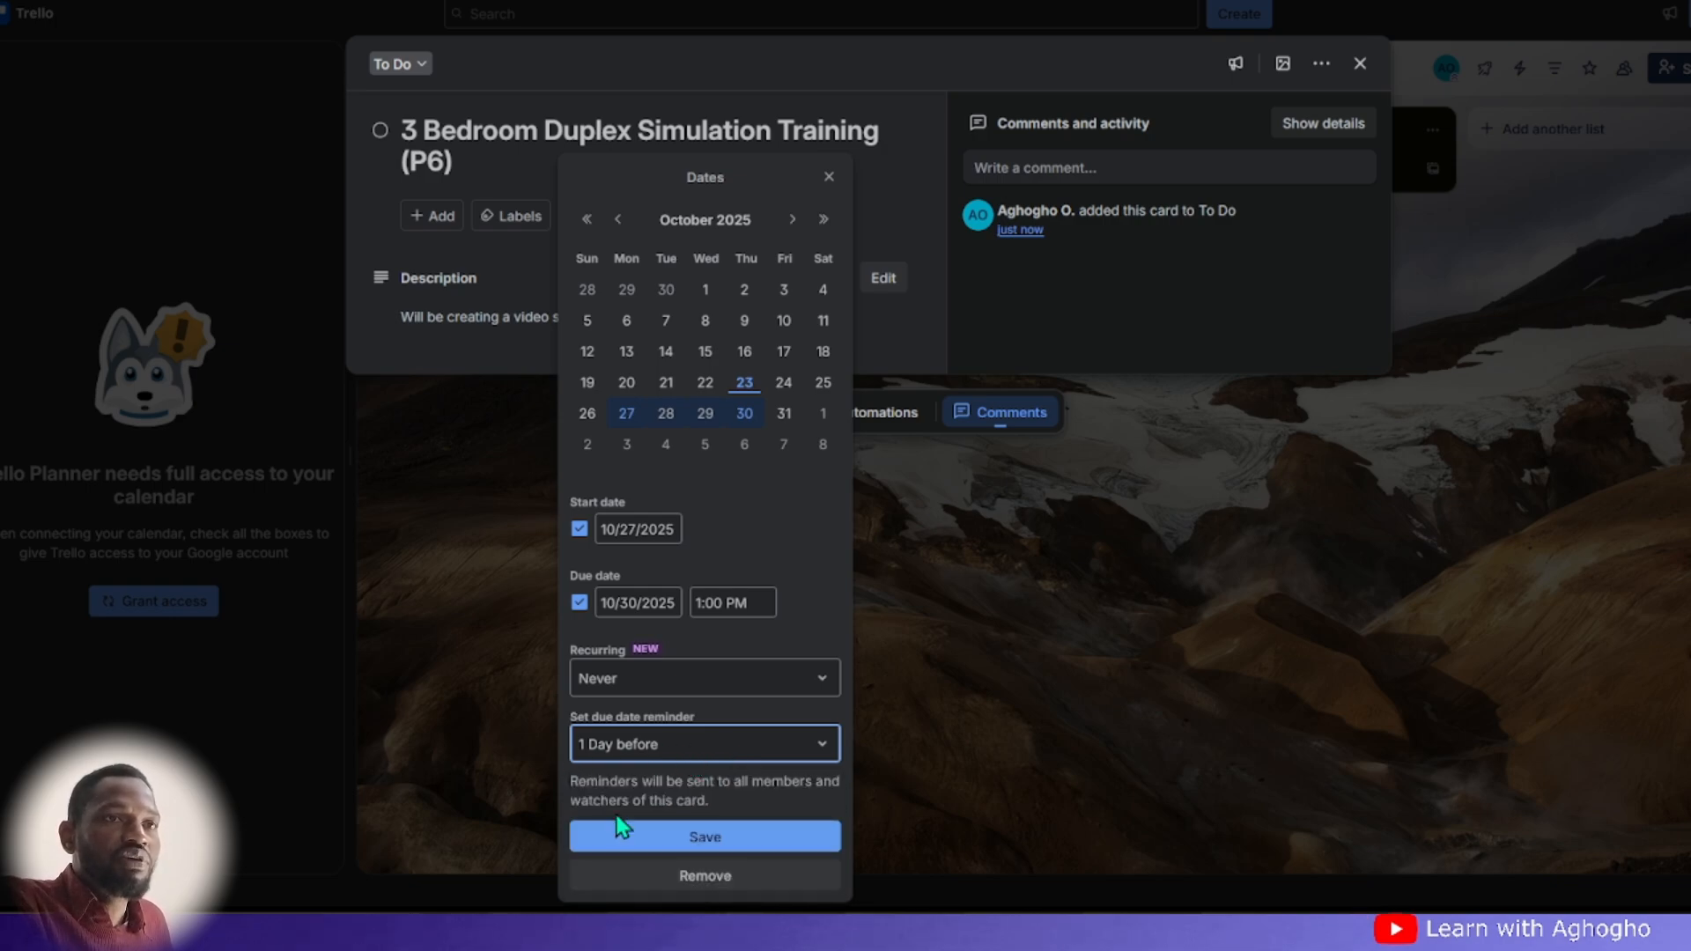
- Save the dates of the 3 Bedroom Duplex card, check the card's details and return to the board
left_click(692, 838)
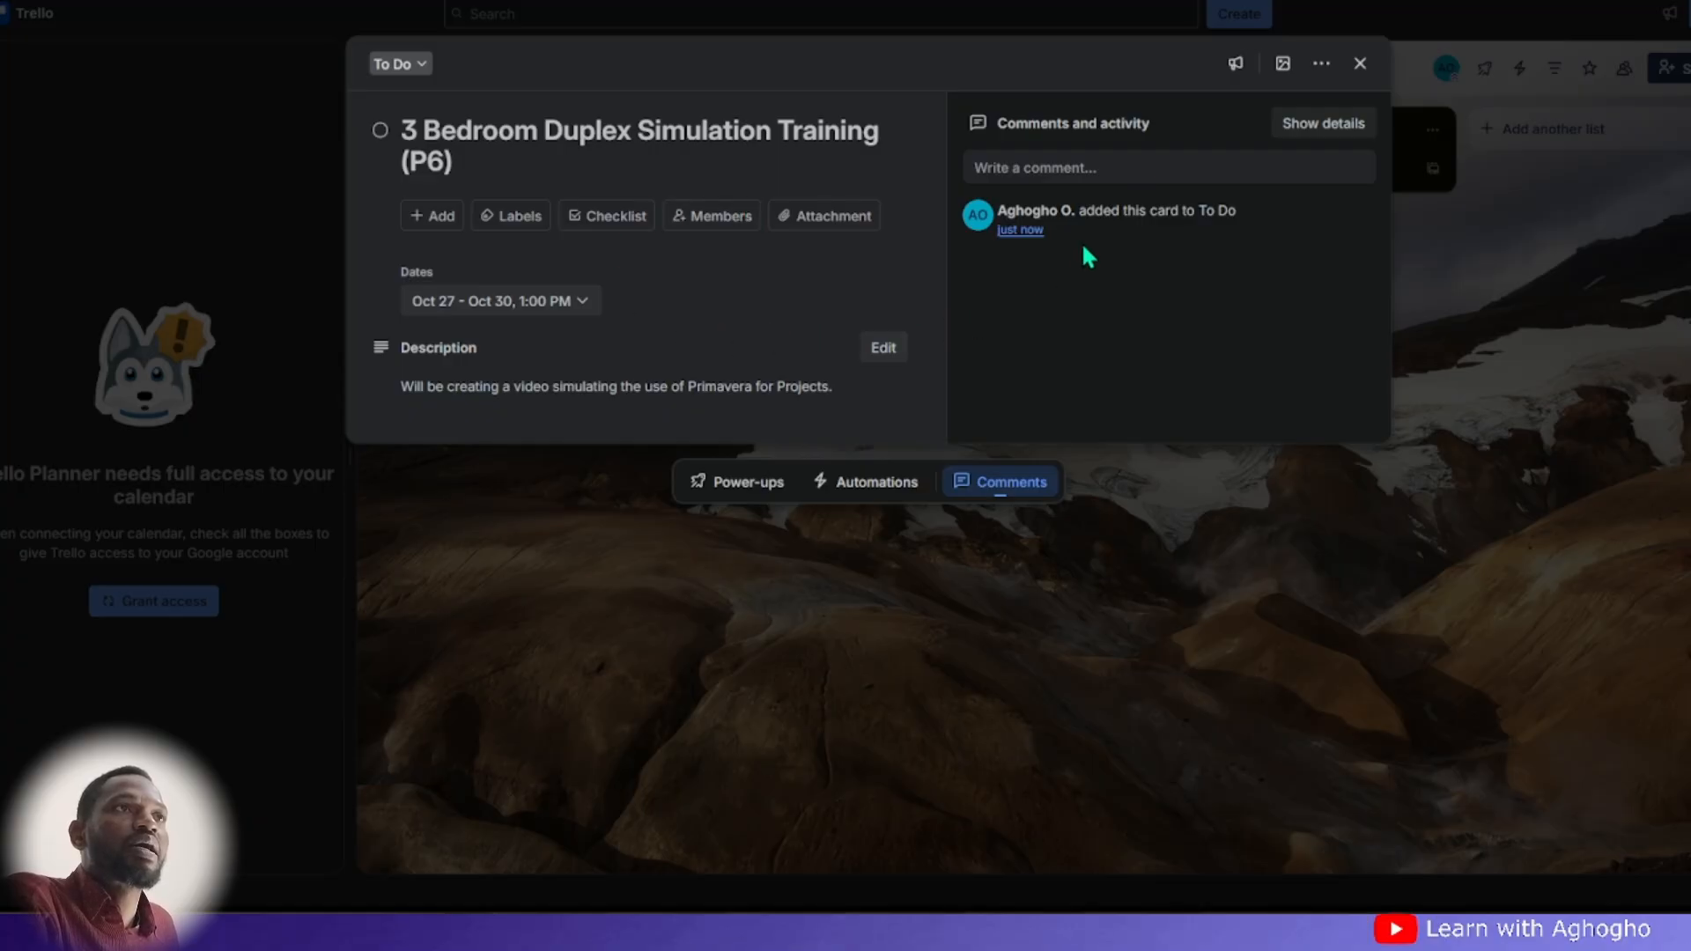
left_click(1360, 64)
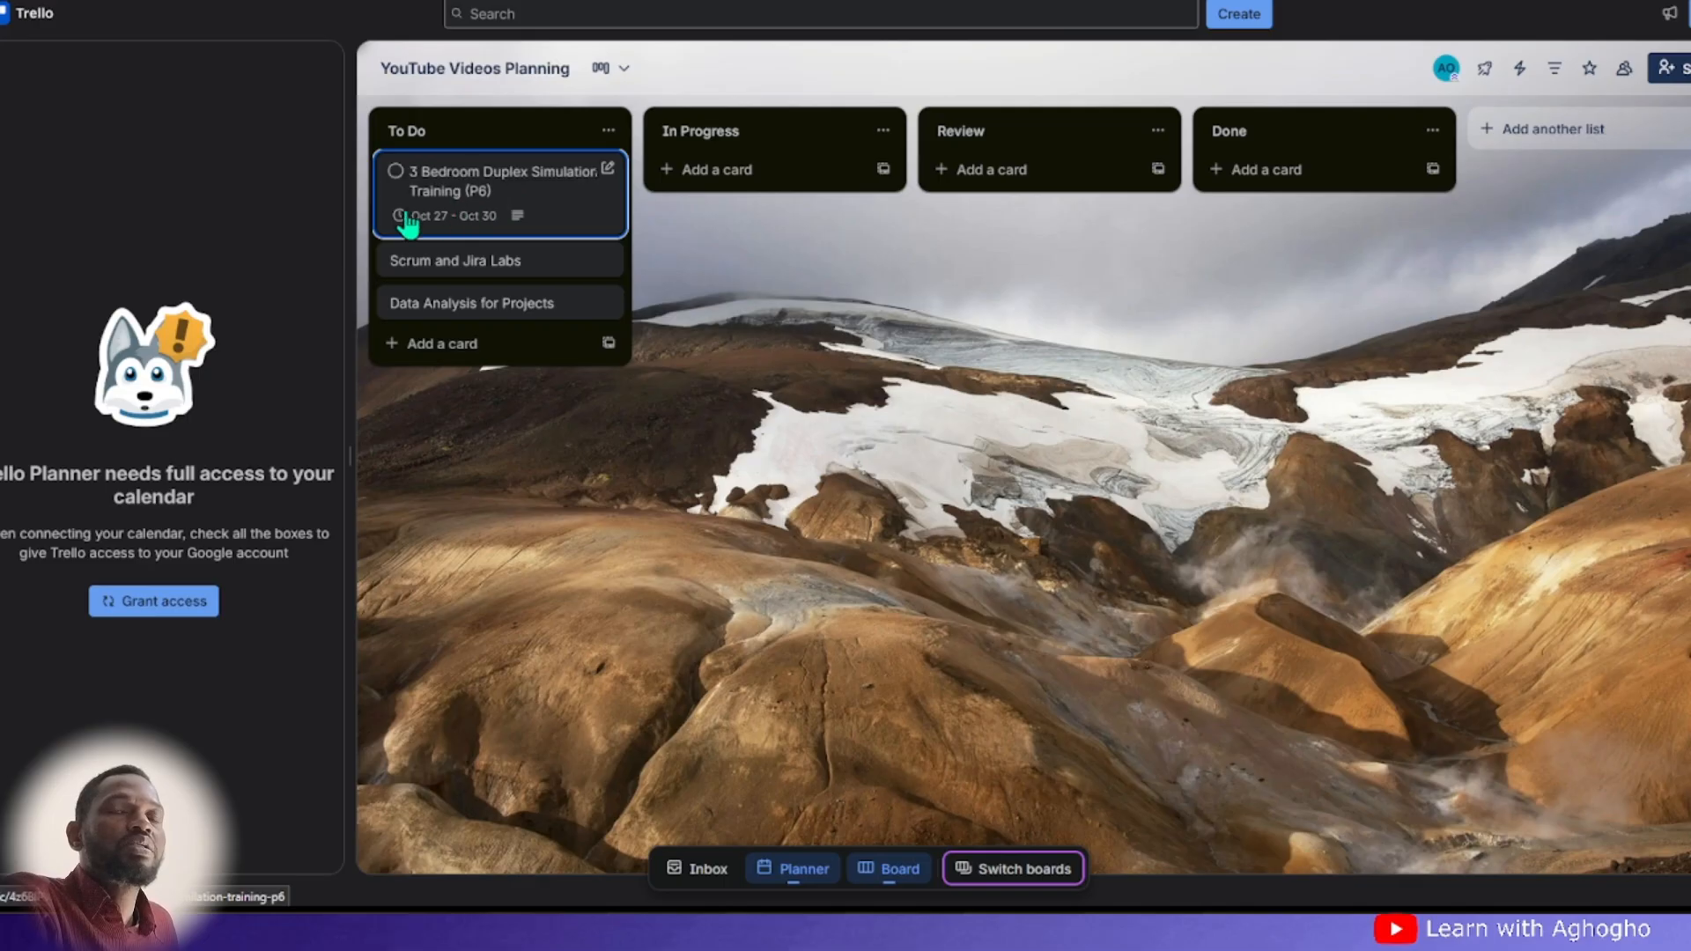
left_click(517, 227)
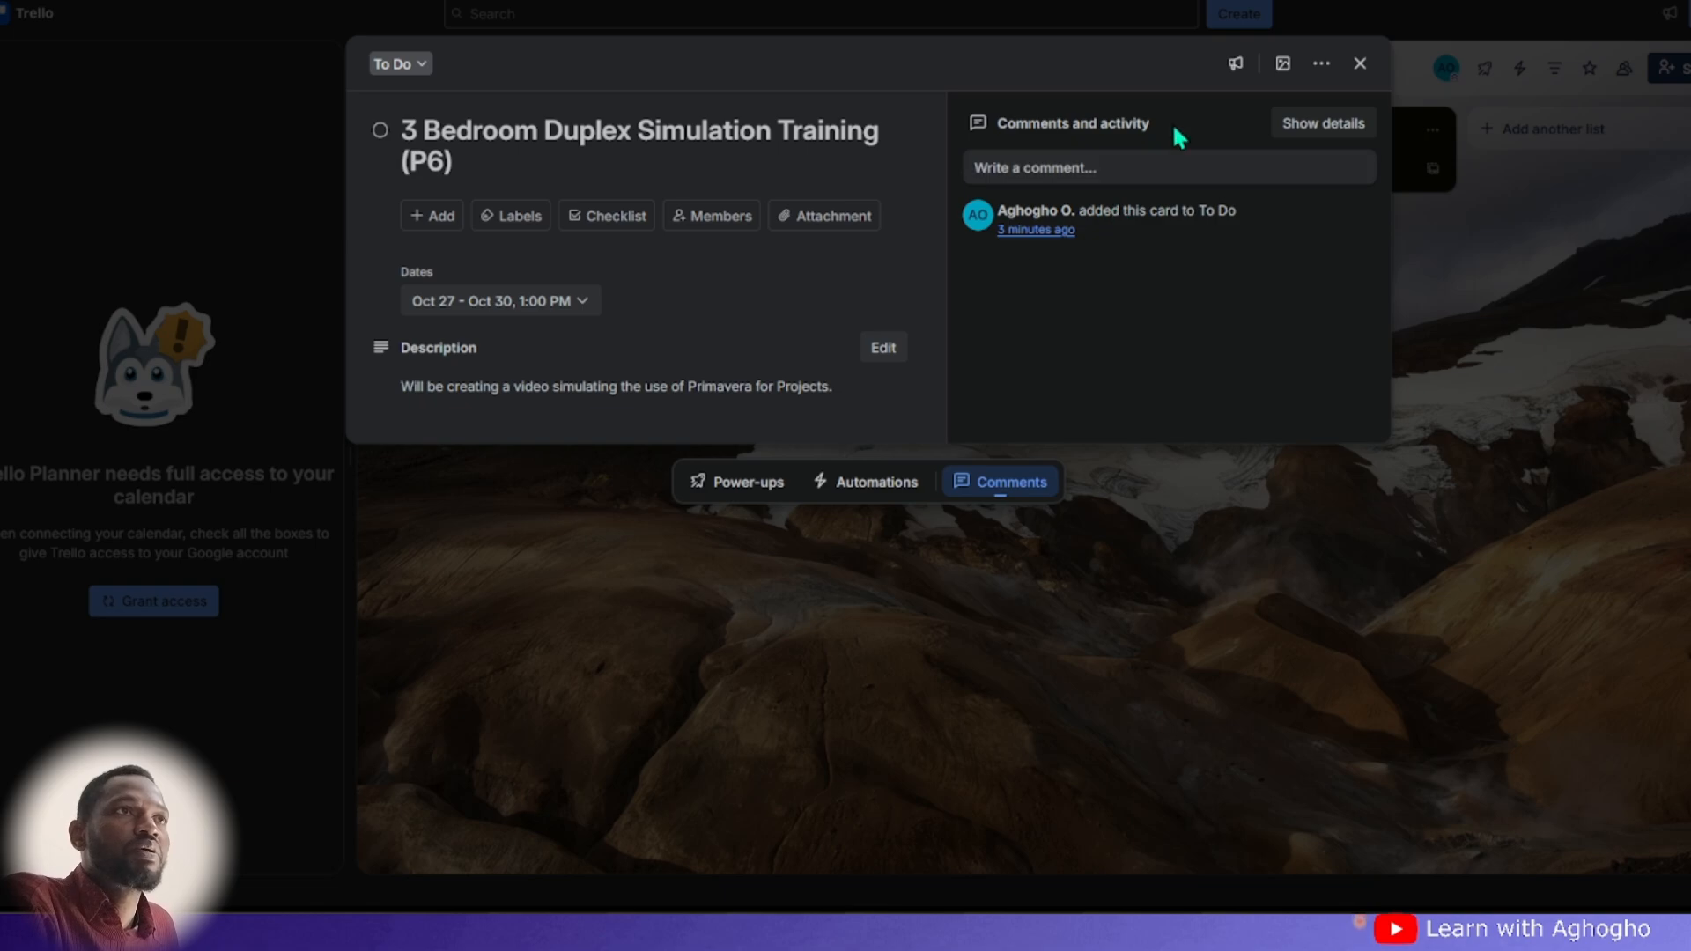
left_click(281, 192)
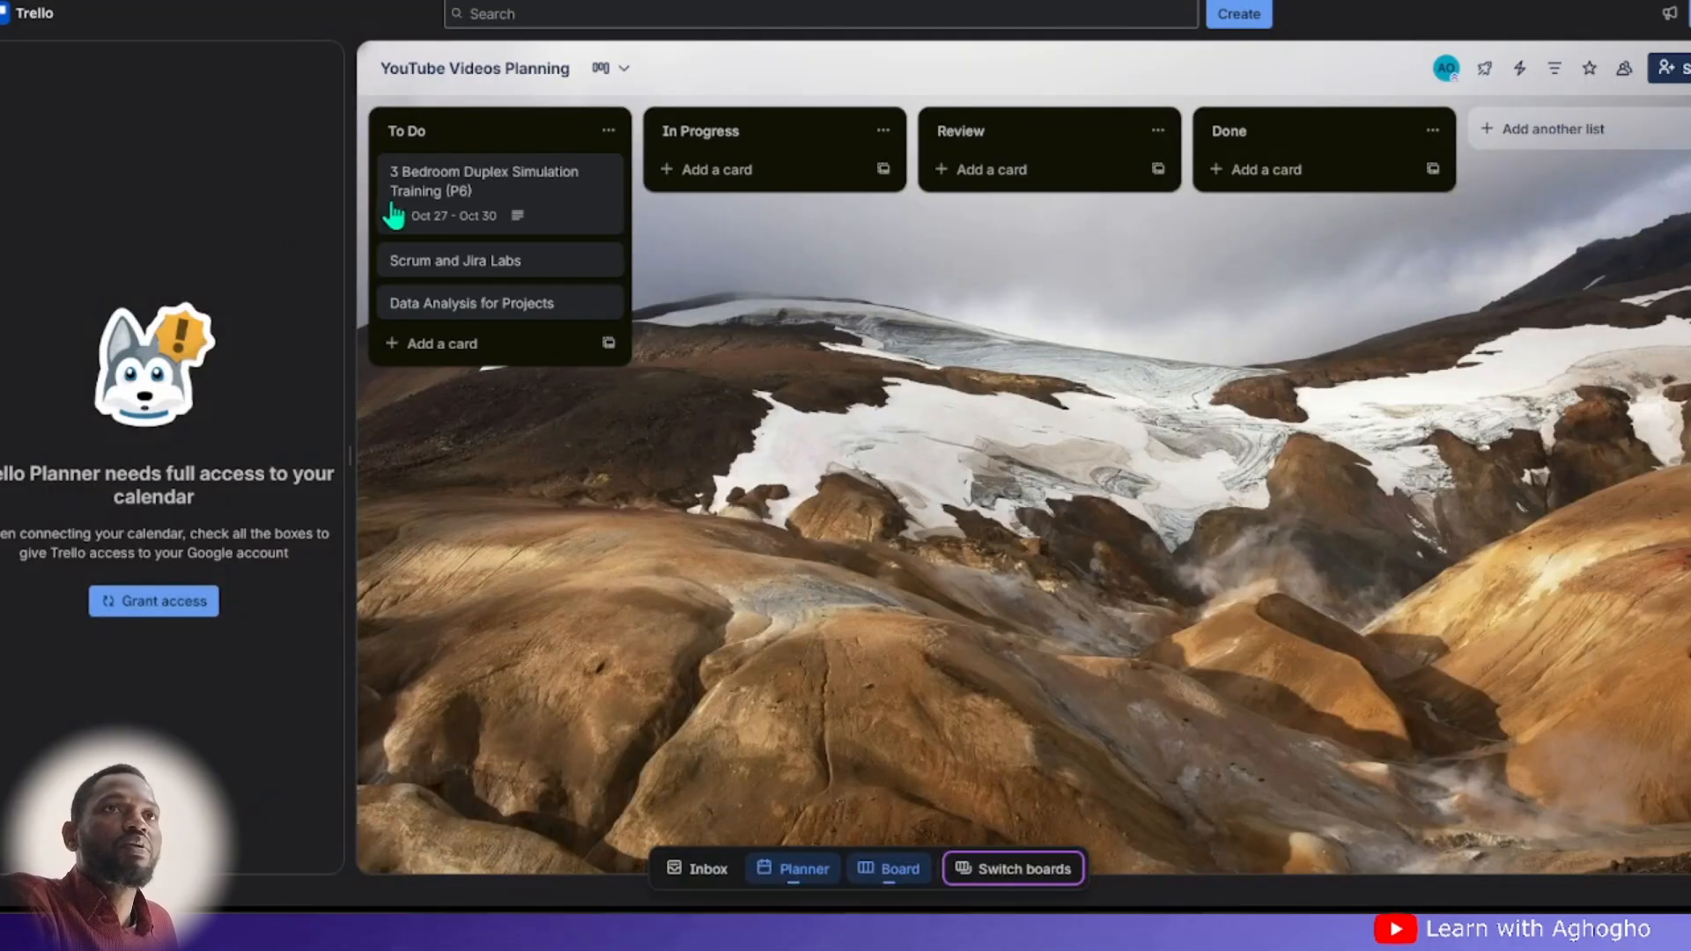
- Save the description "YouTube creation on Scrum Framework, we will use Jira Labs to simulate a project." on the Scrum and Jira Labs card
left_click(436, 263)
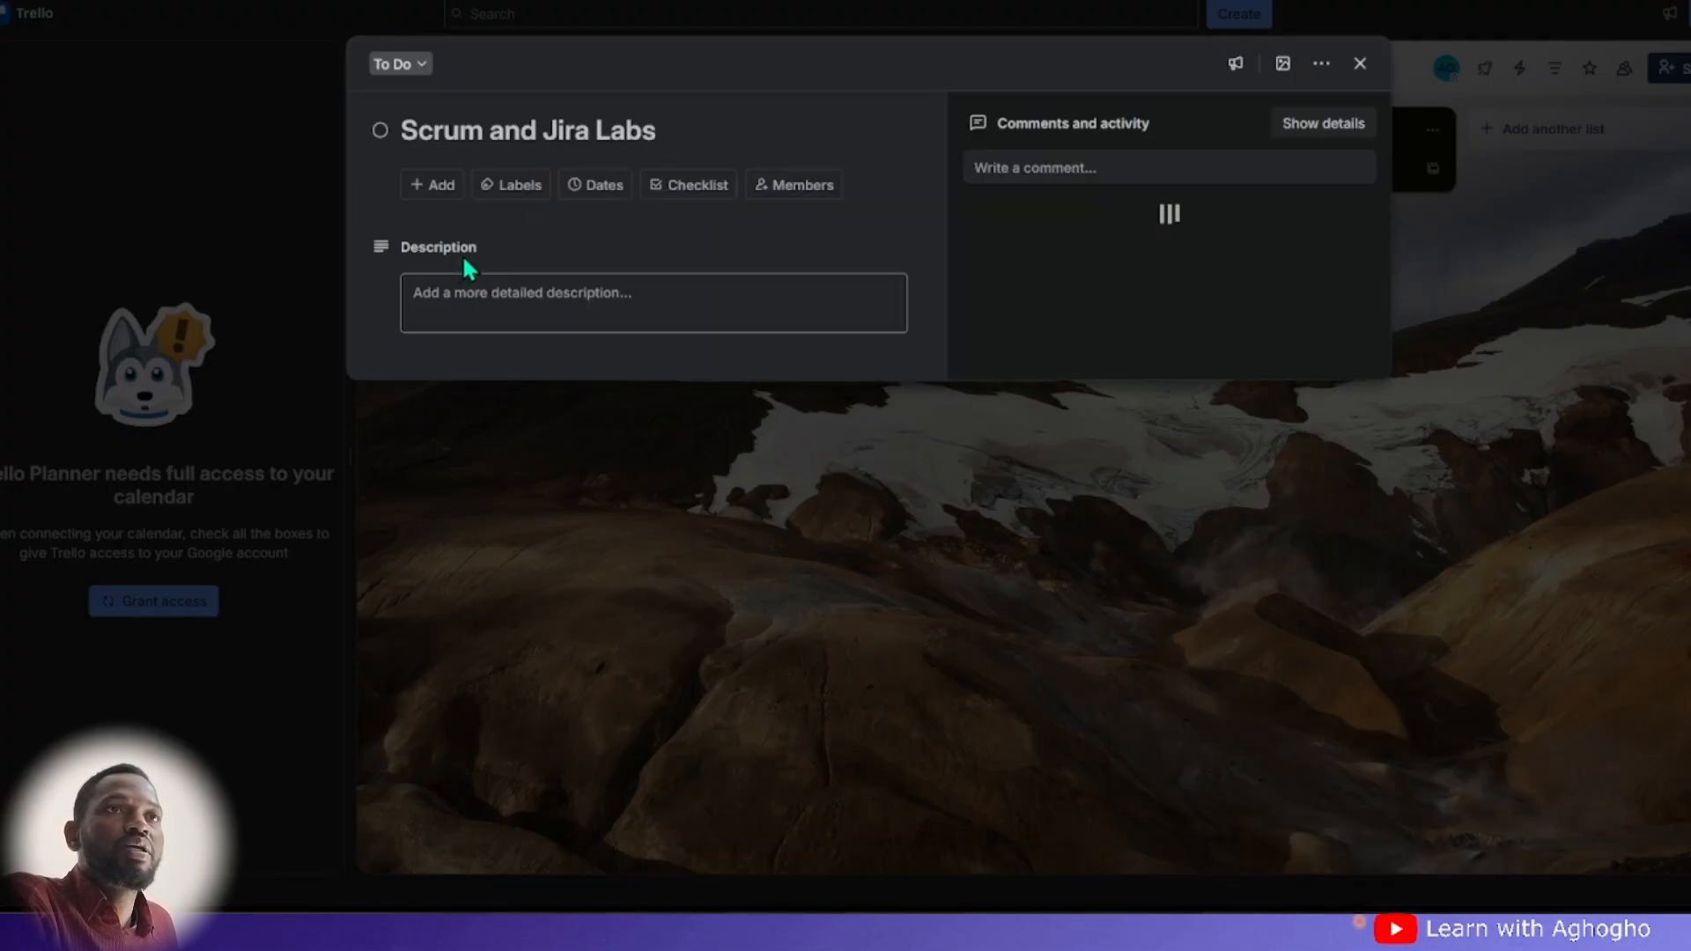
left_click(566, 309)
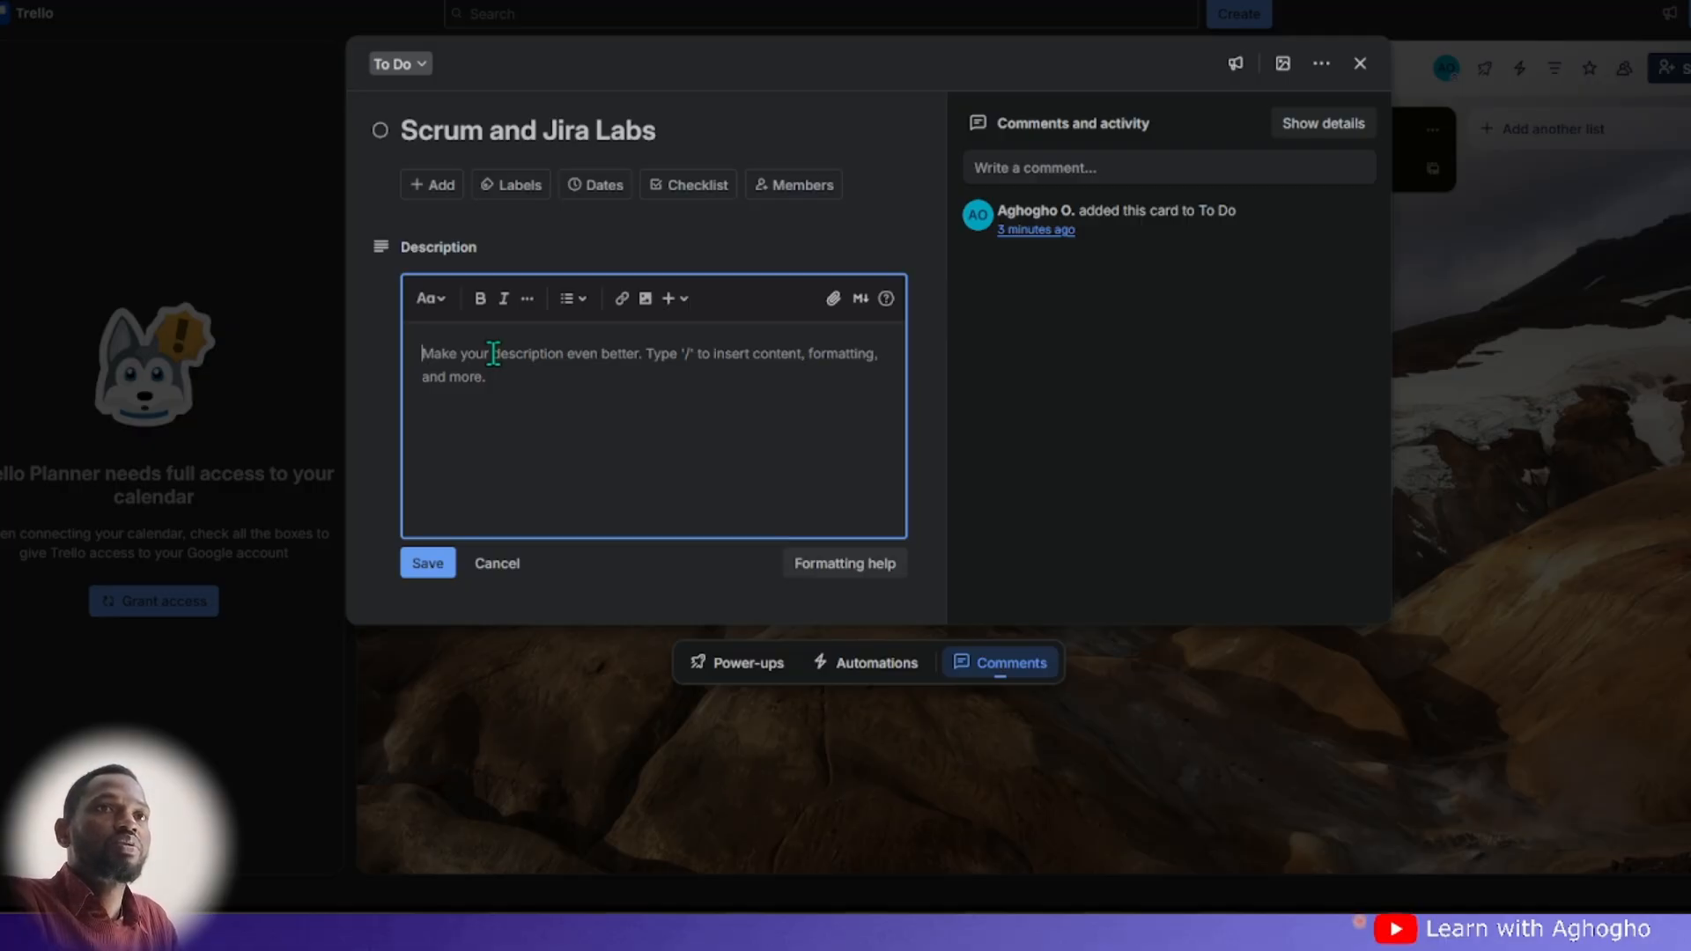
type("YouT")
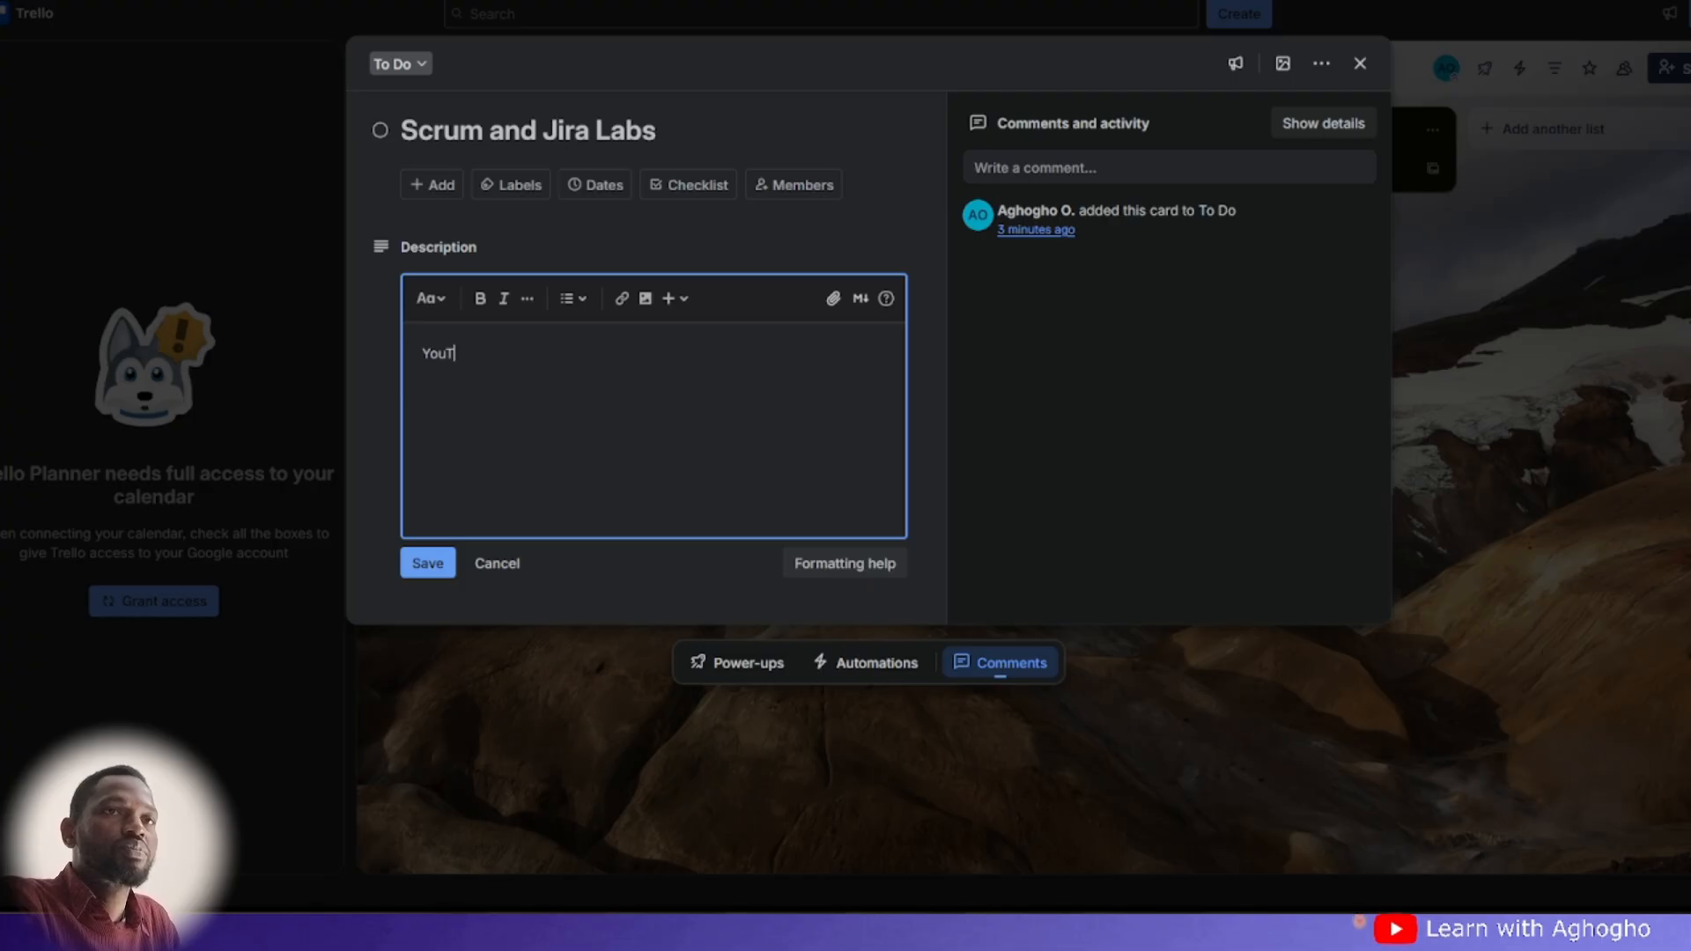
type("ube")
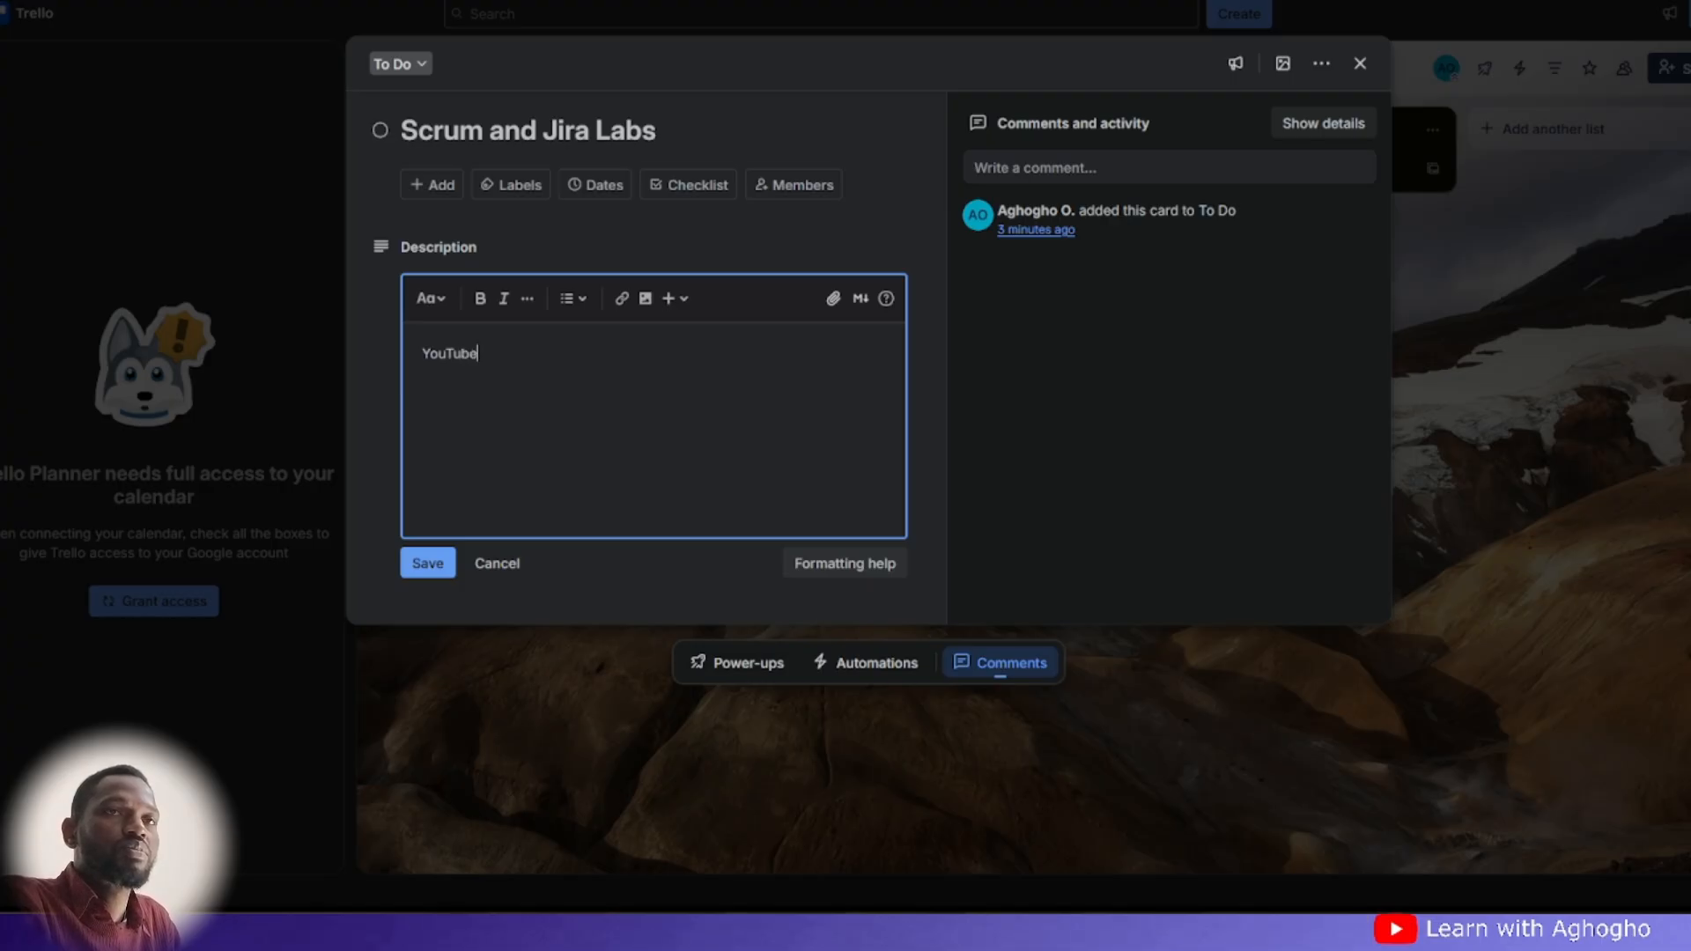
type(" creat")
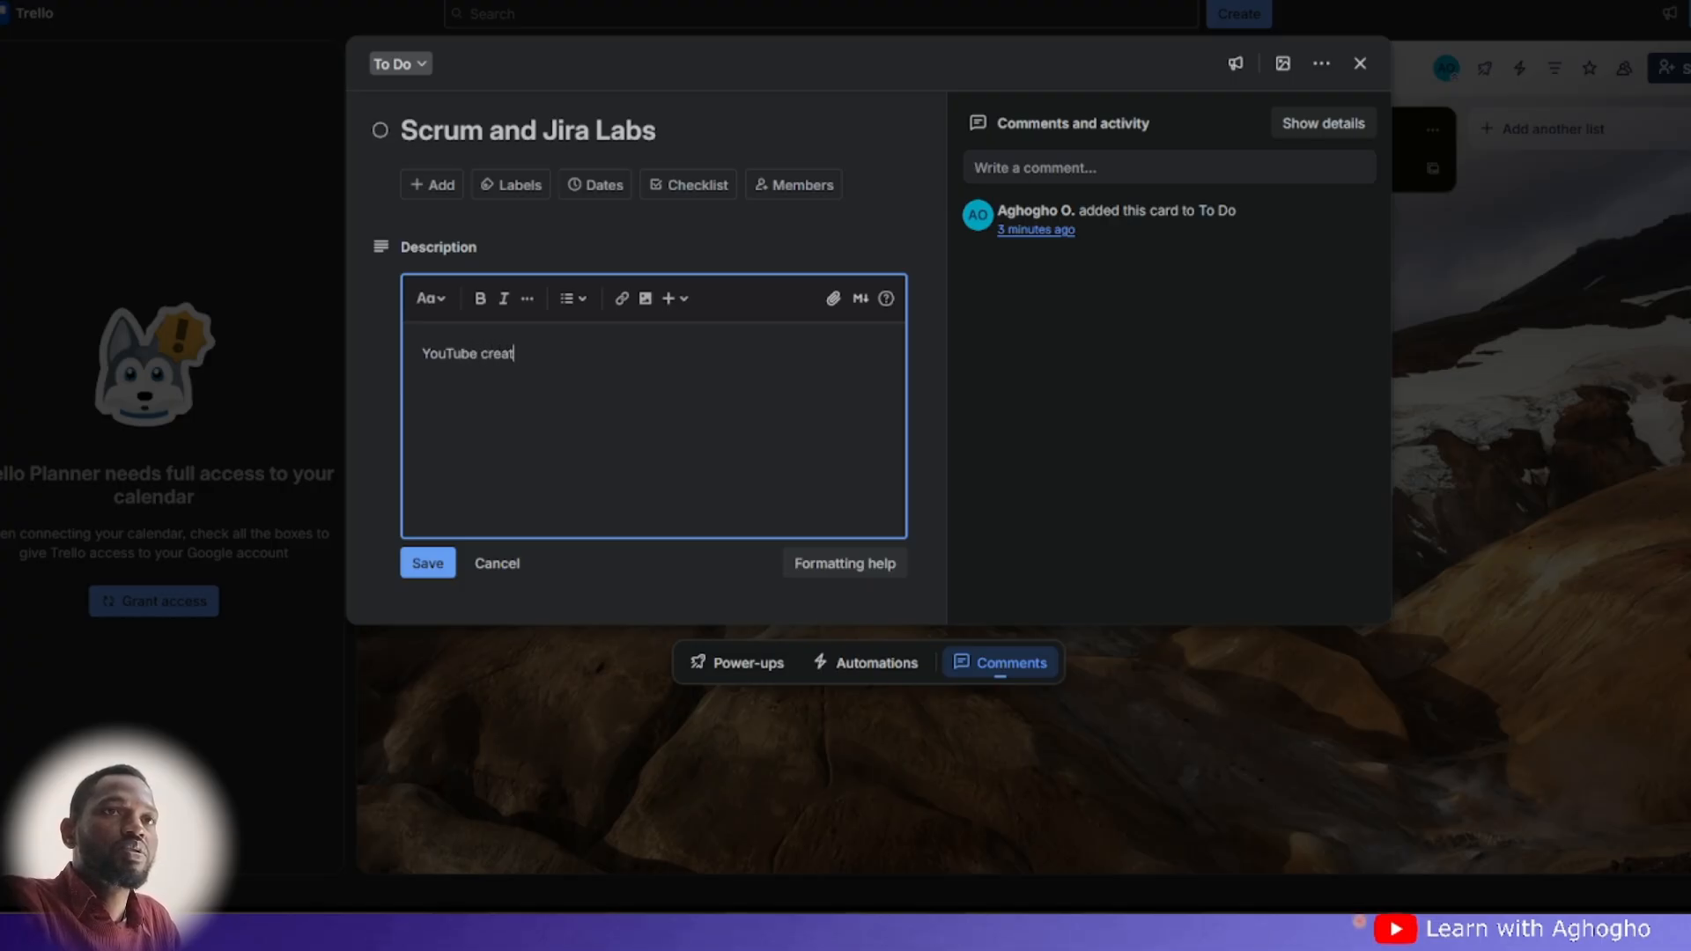
type("ion on Scrum")
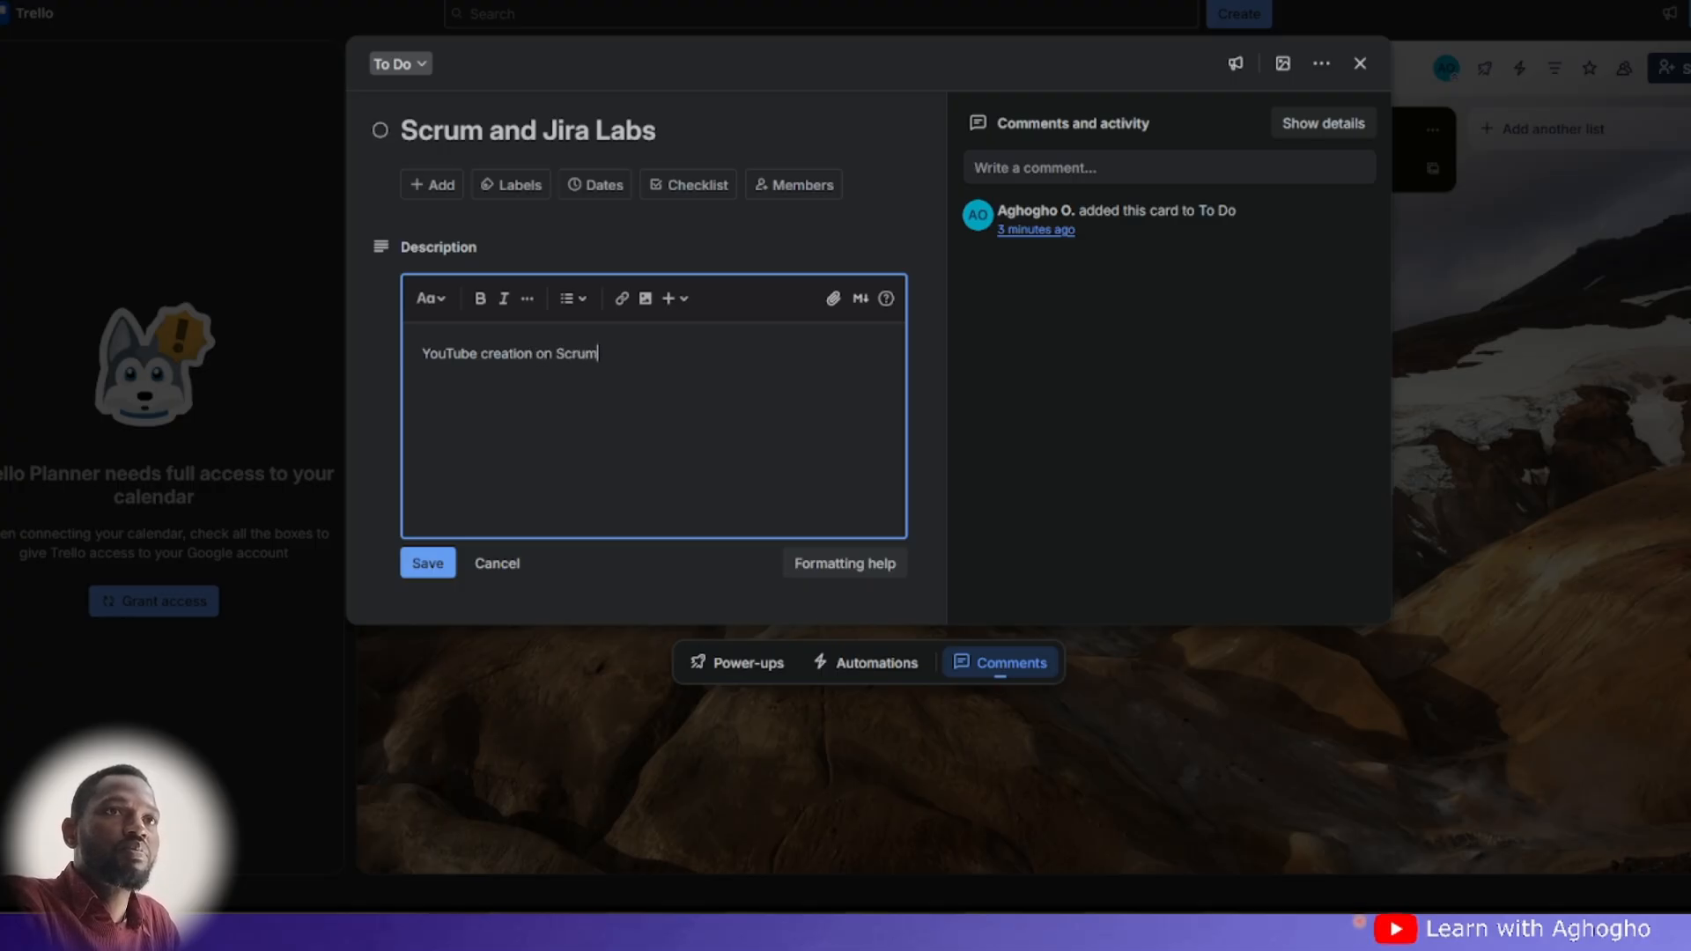
type(" Fra")
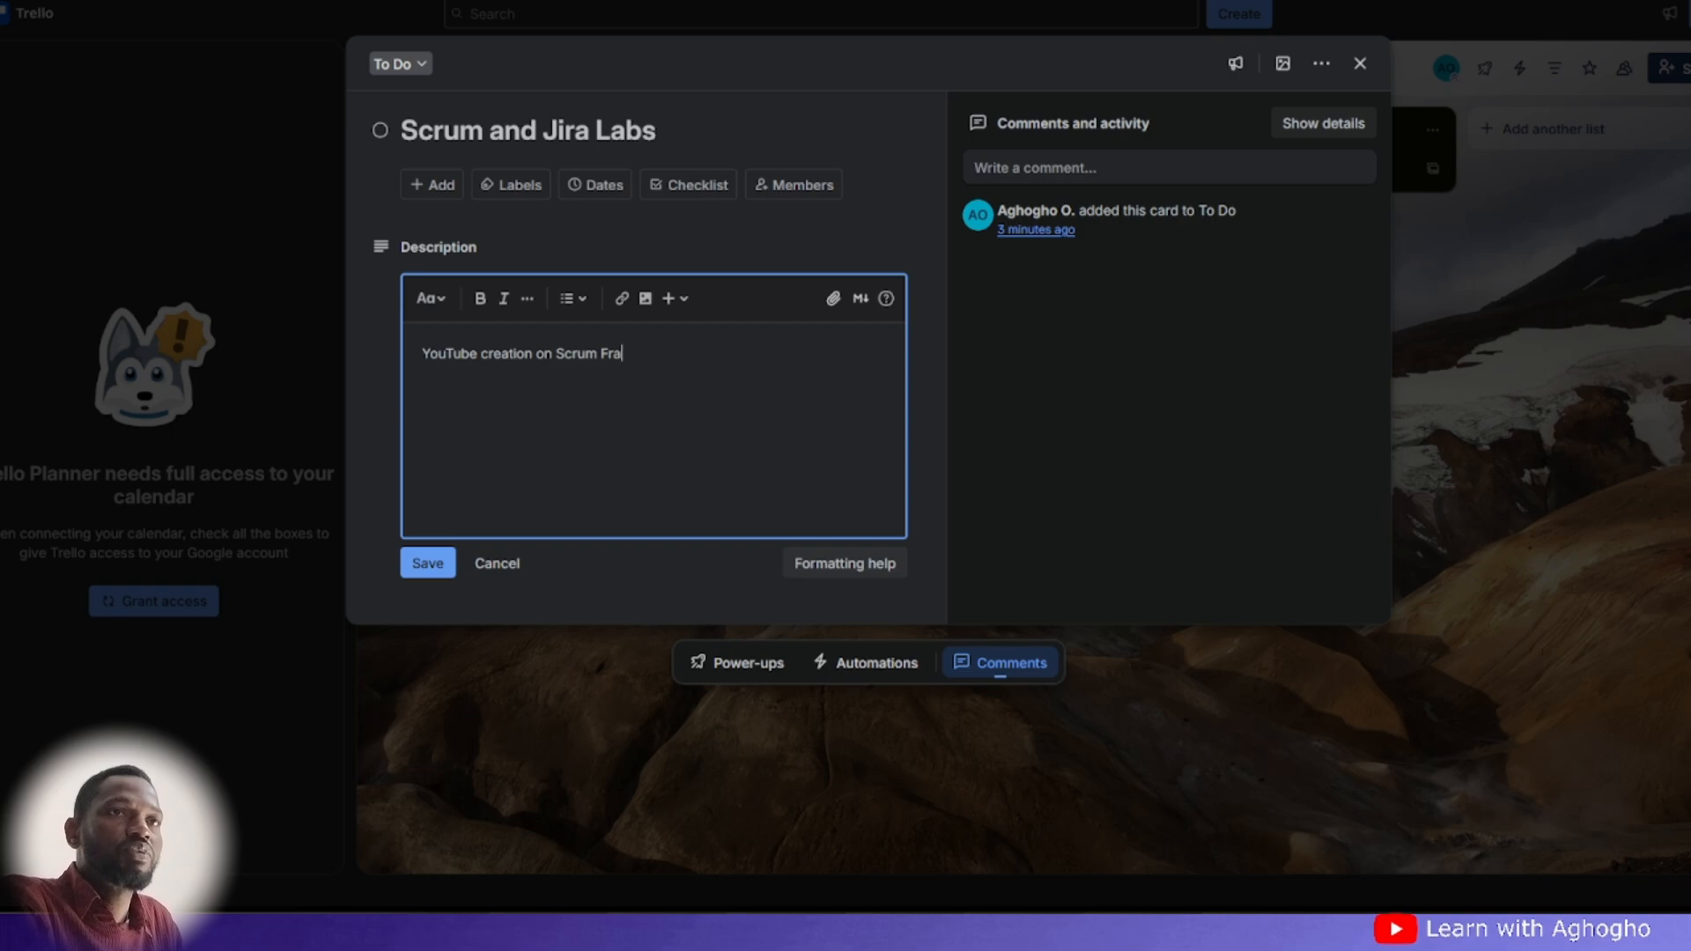
type("mework, we")
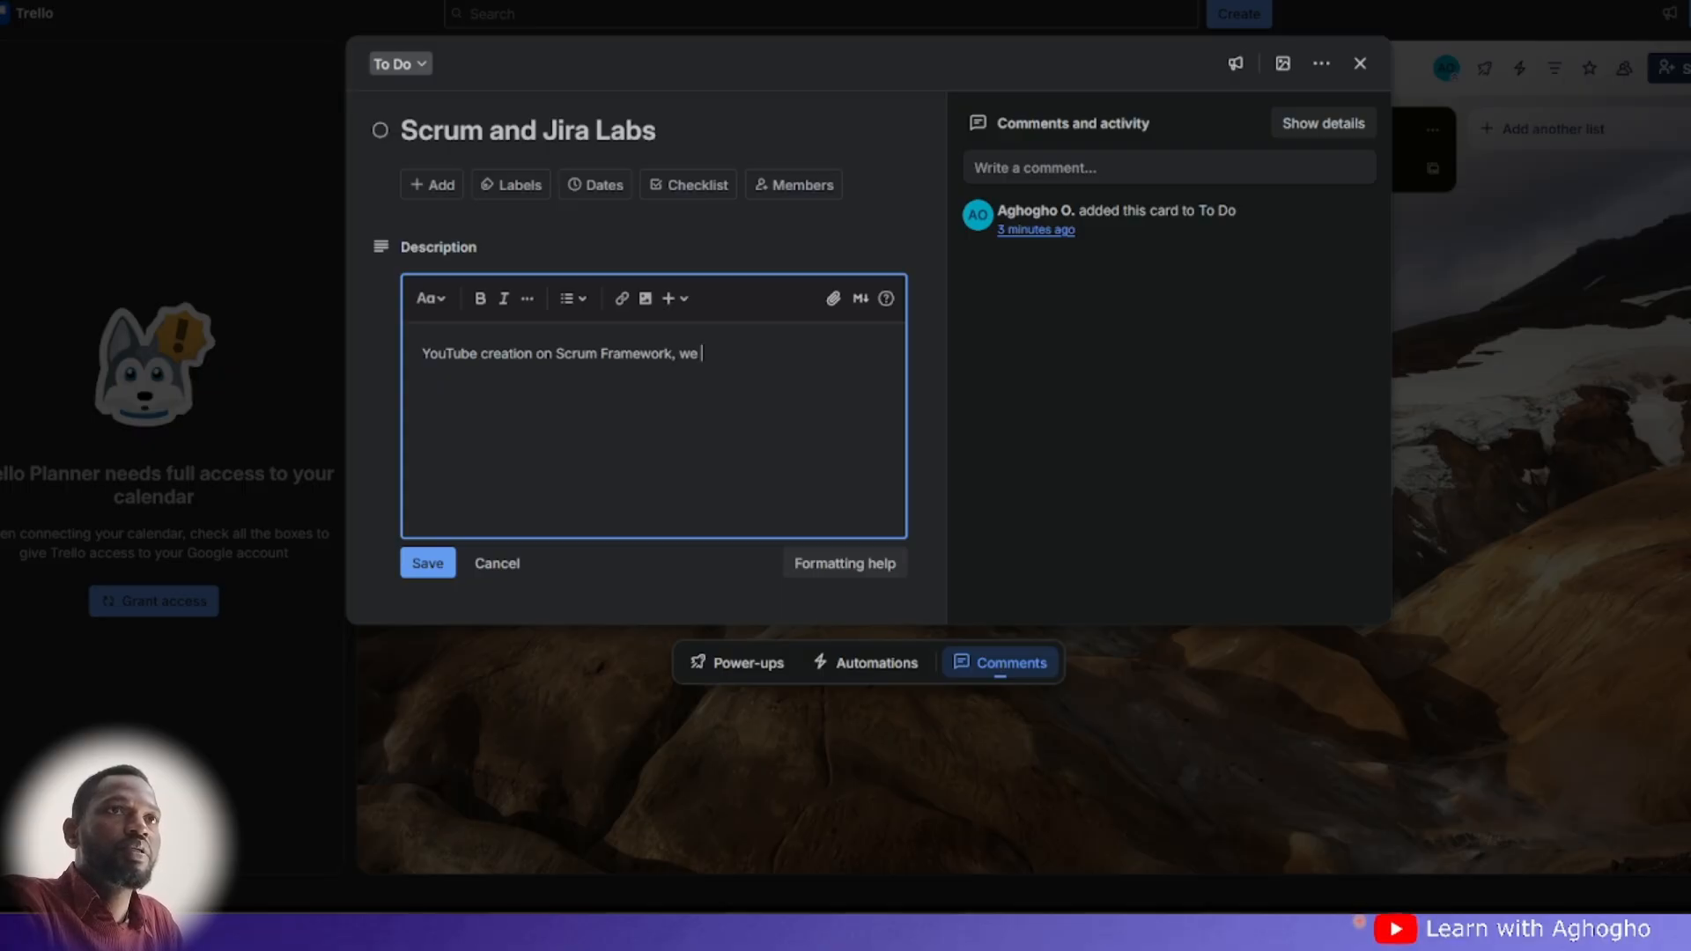
type("will use Jir")
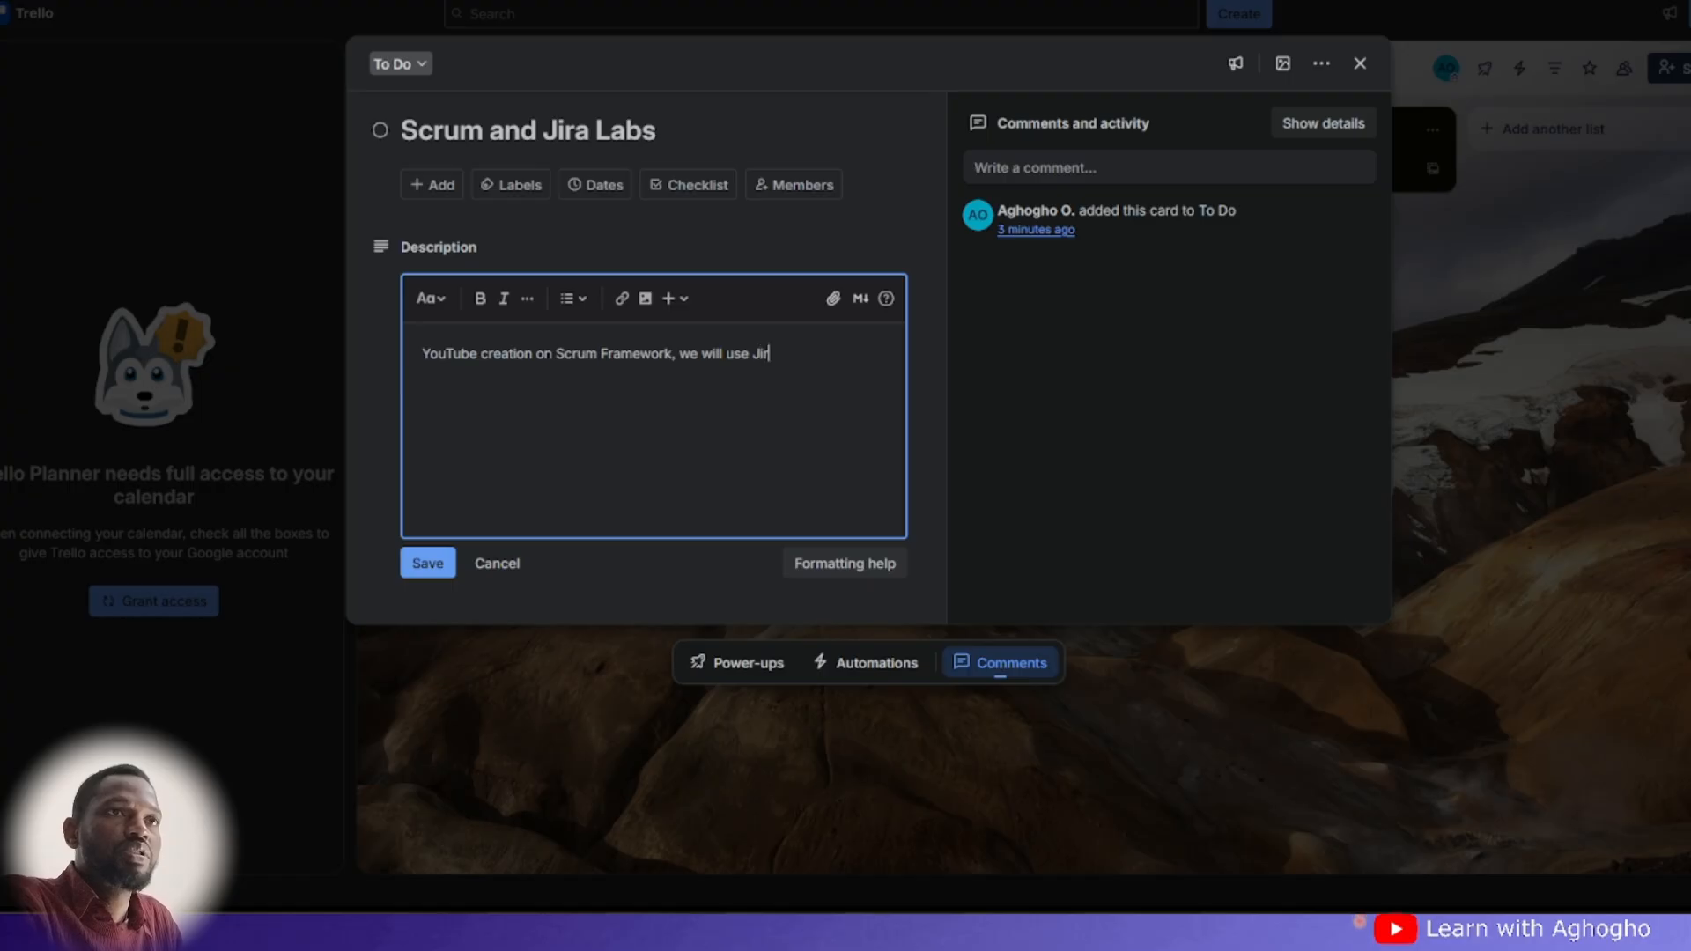
type("a Labs to")
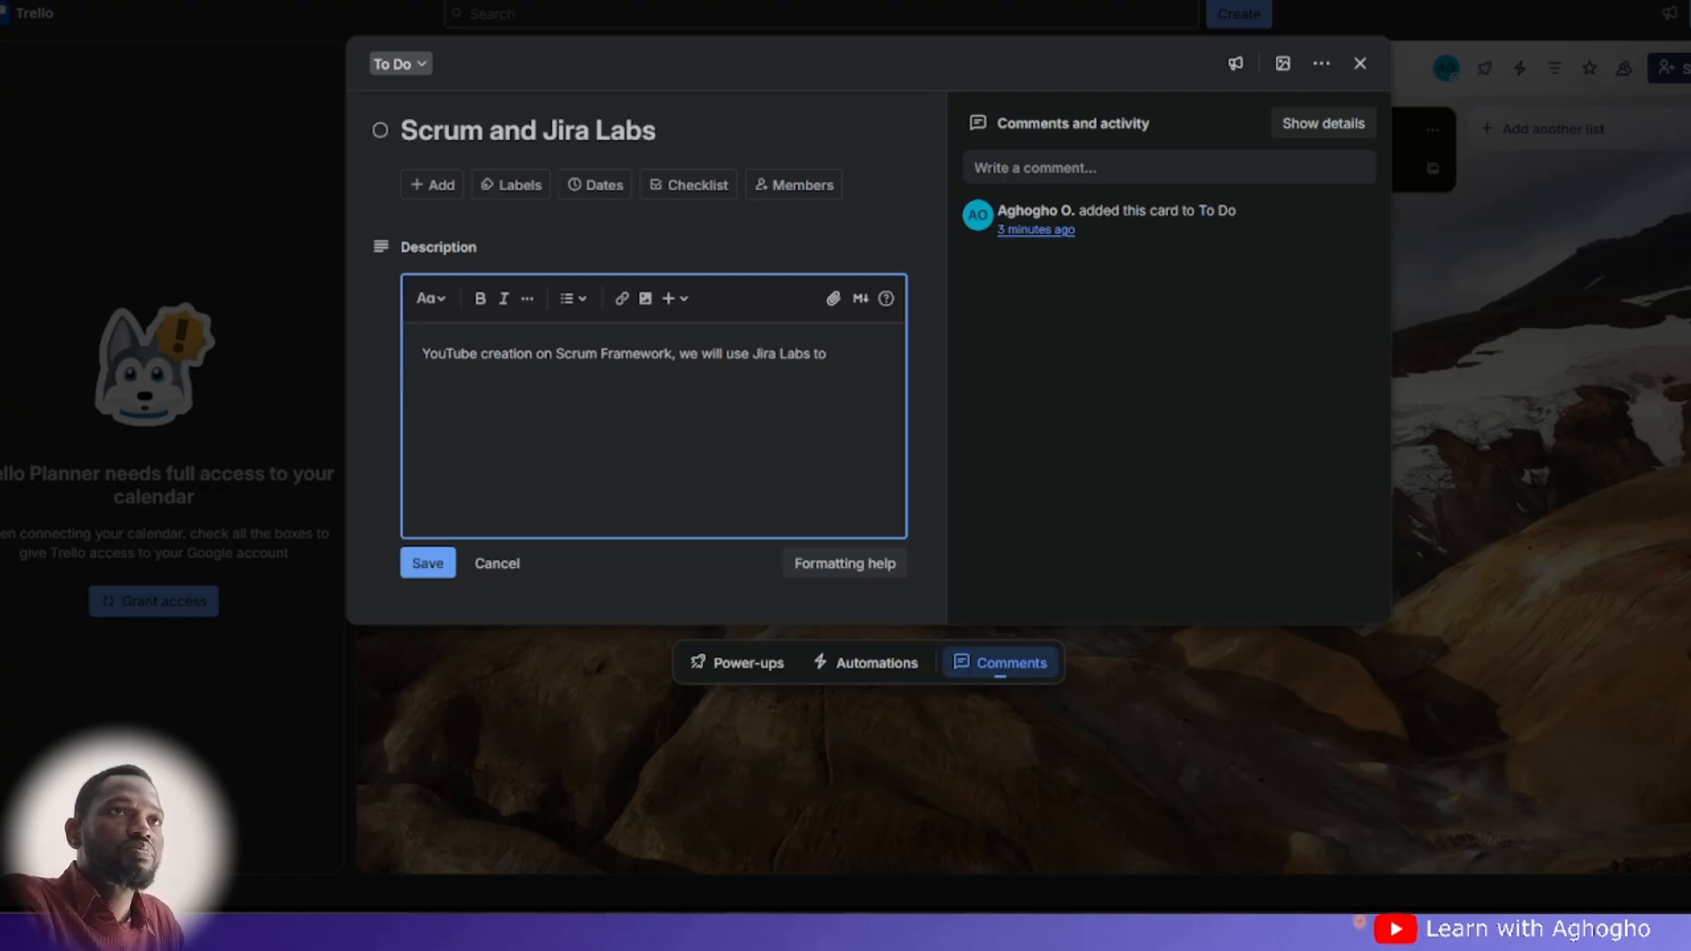
type(" sim")
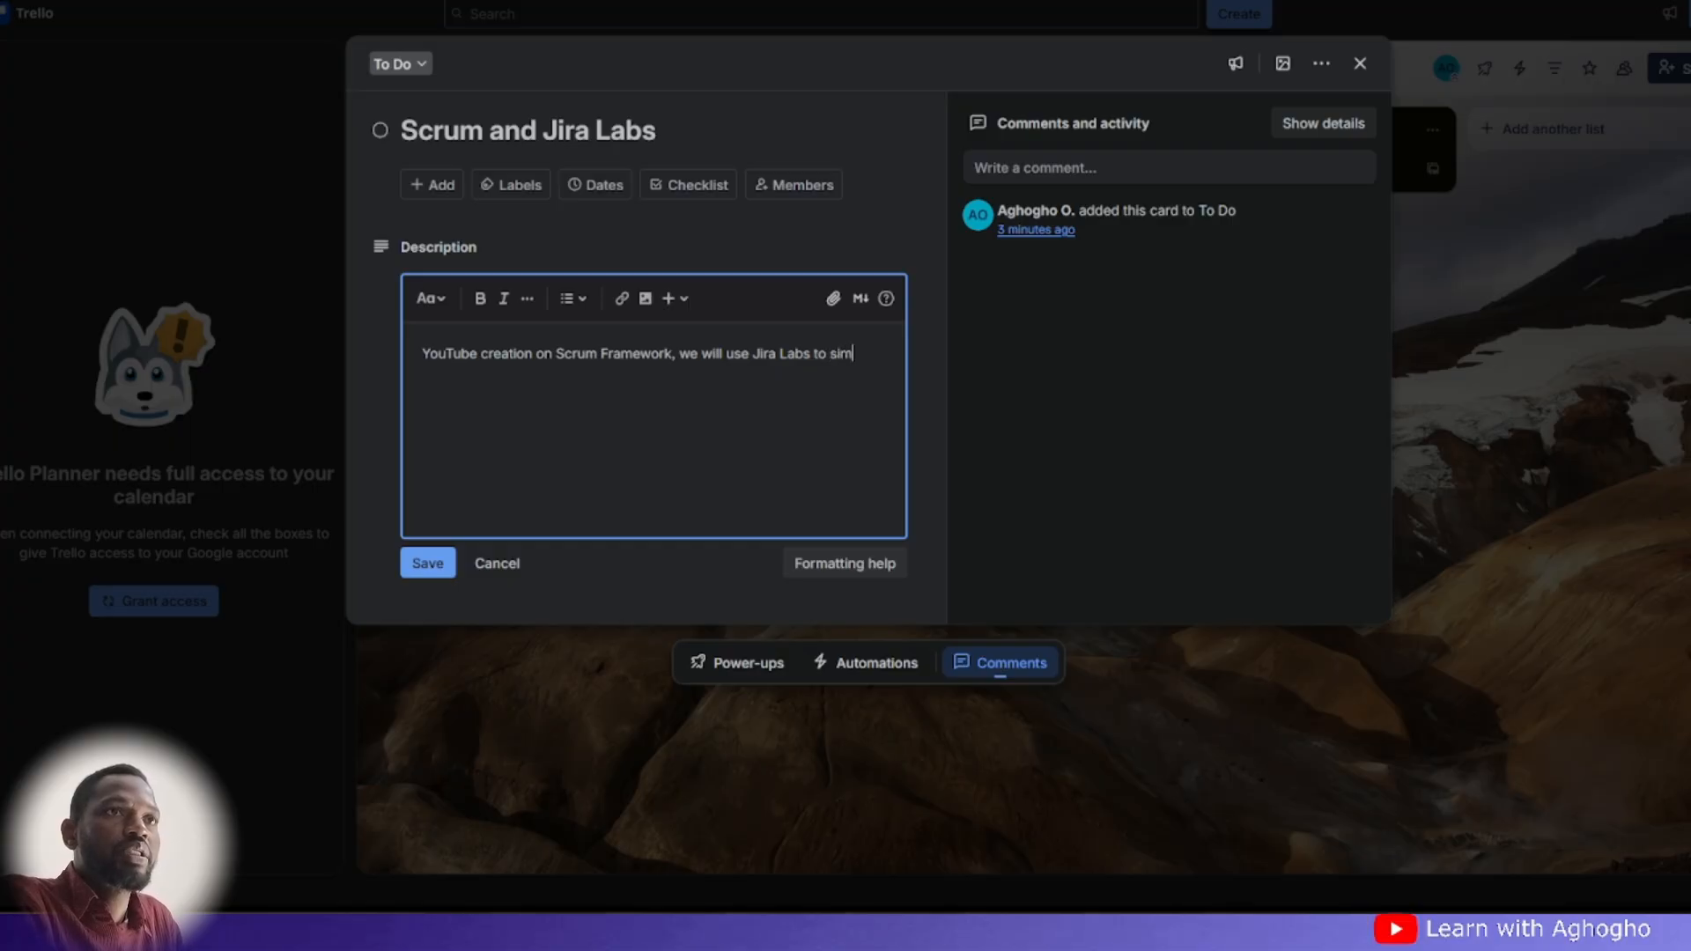
type("ulate")
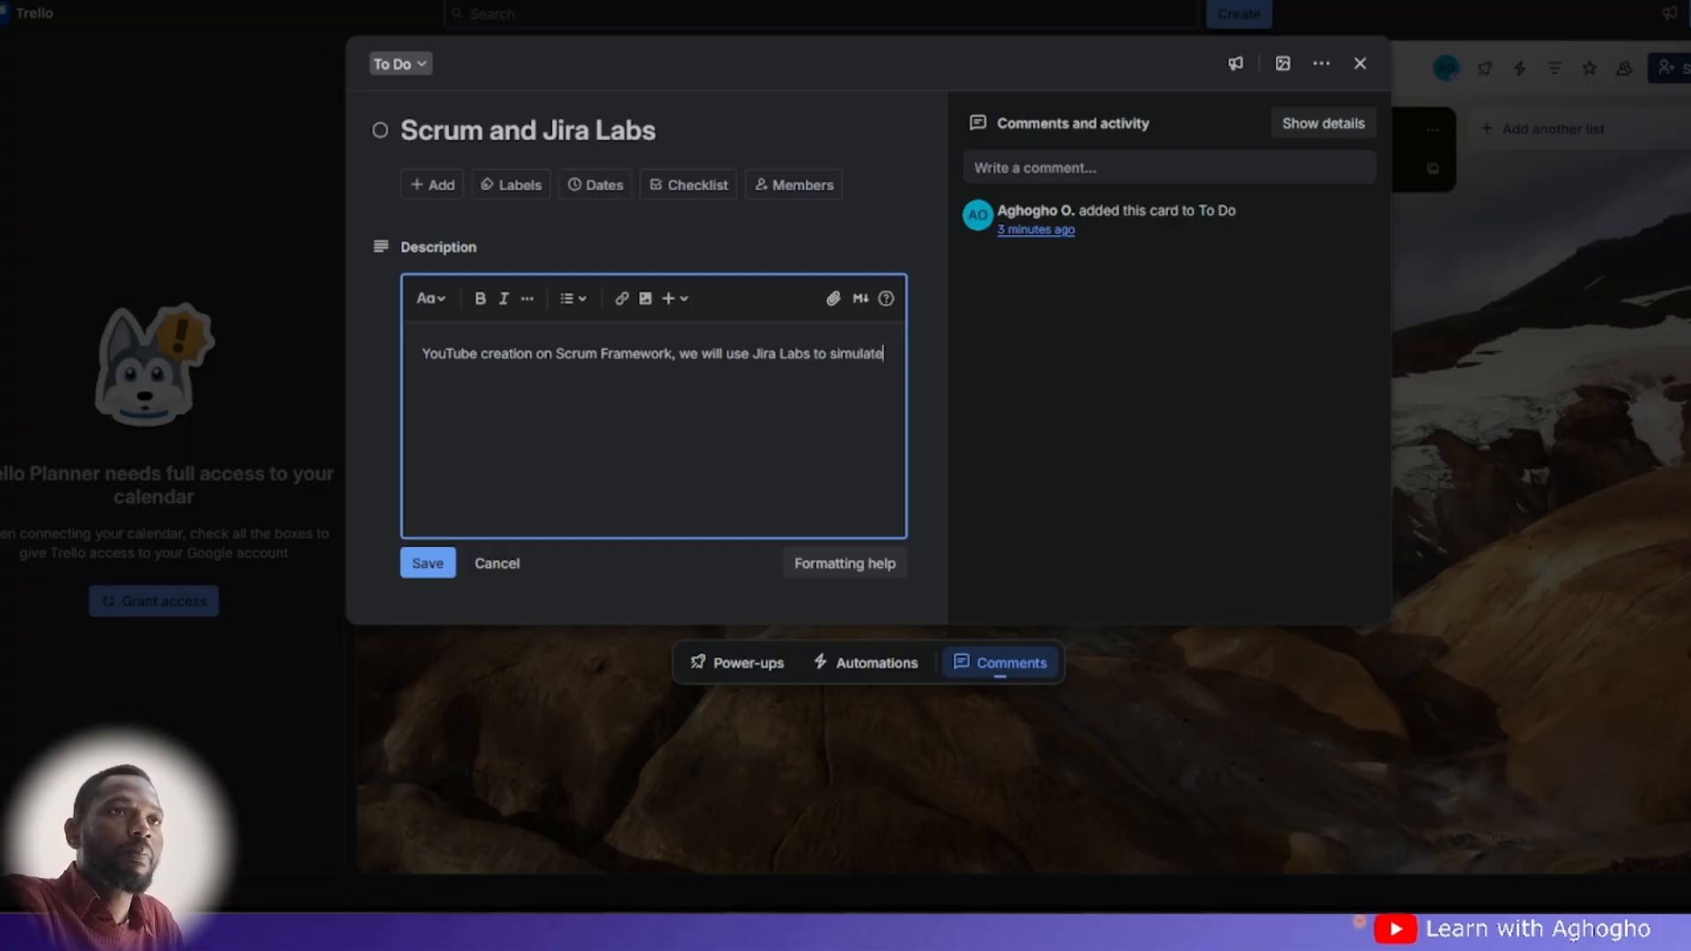
type(" a project.")
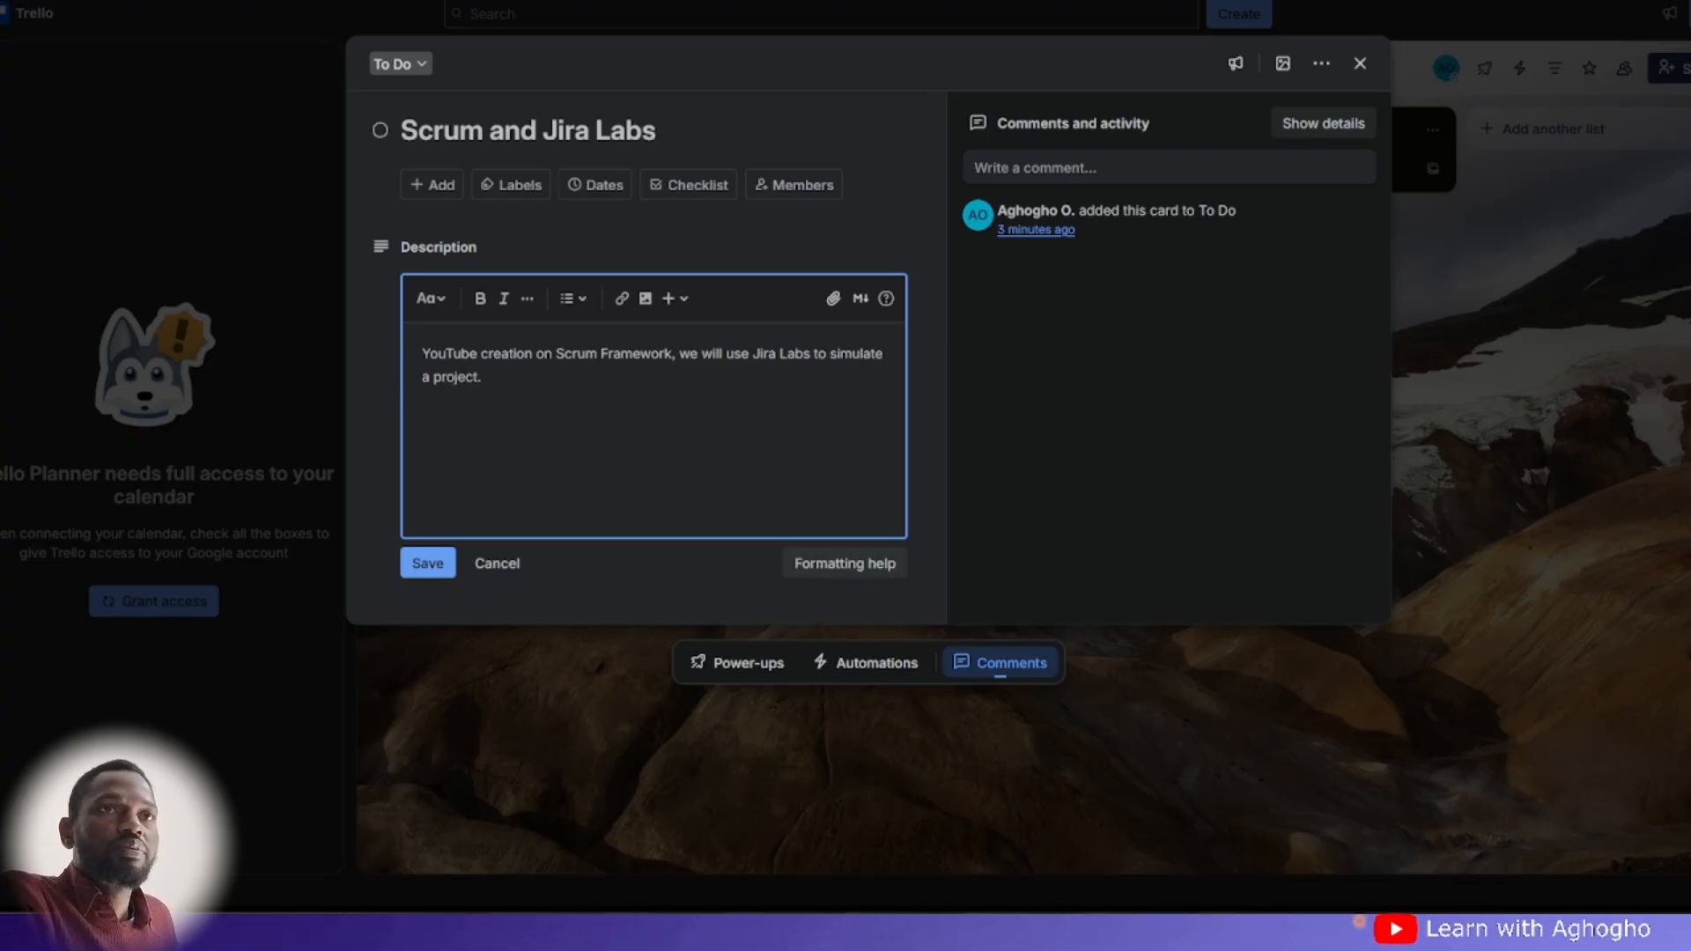
left_click(428, 571)
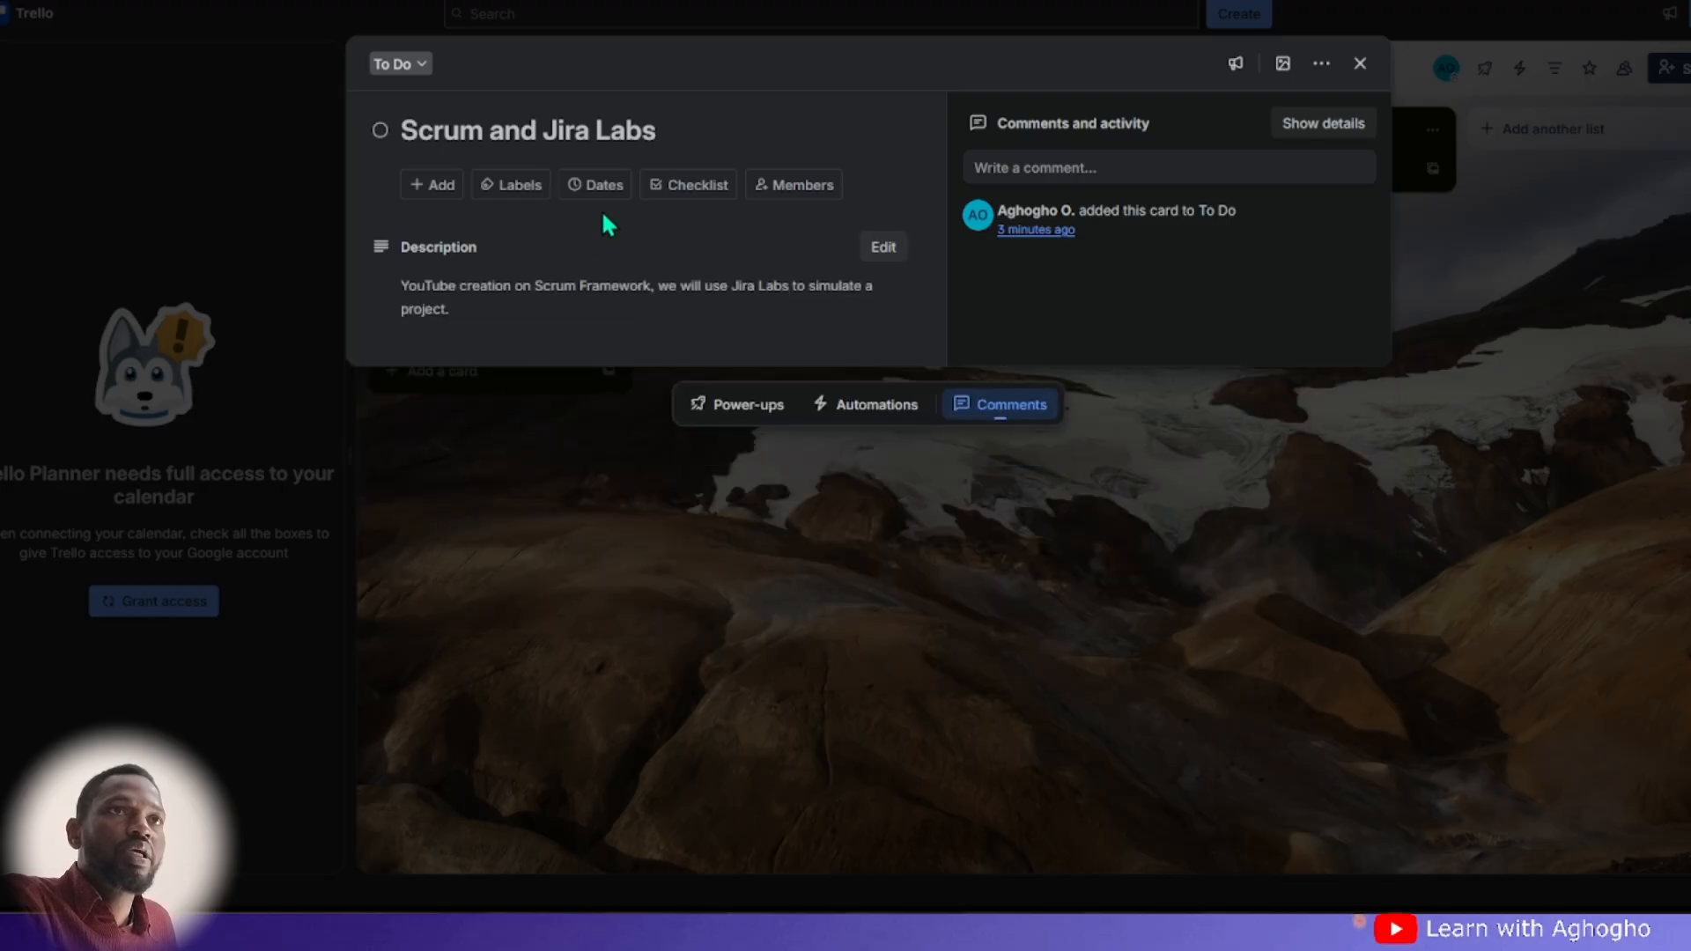
- Save a start date of 10/30/2025 and a due date of 11/6/2025 on the Scrum and Jira Labs card and return to the board
left_click(598, 185)
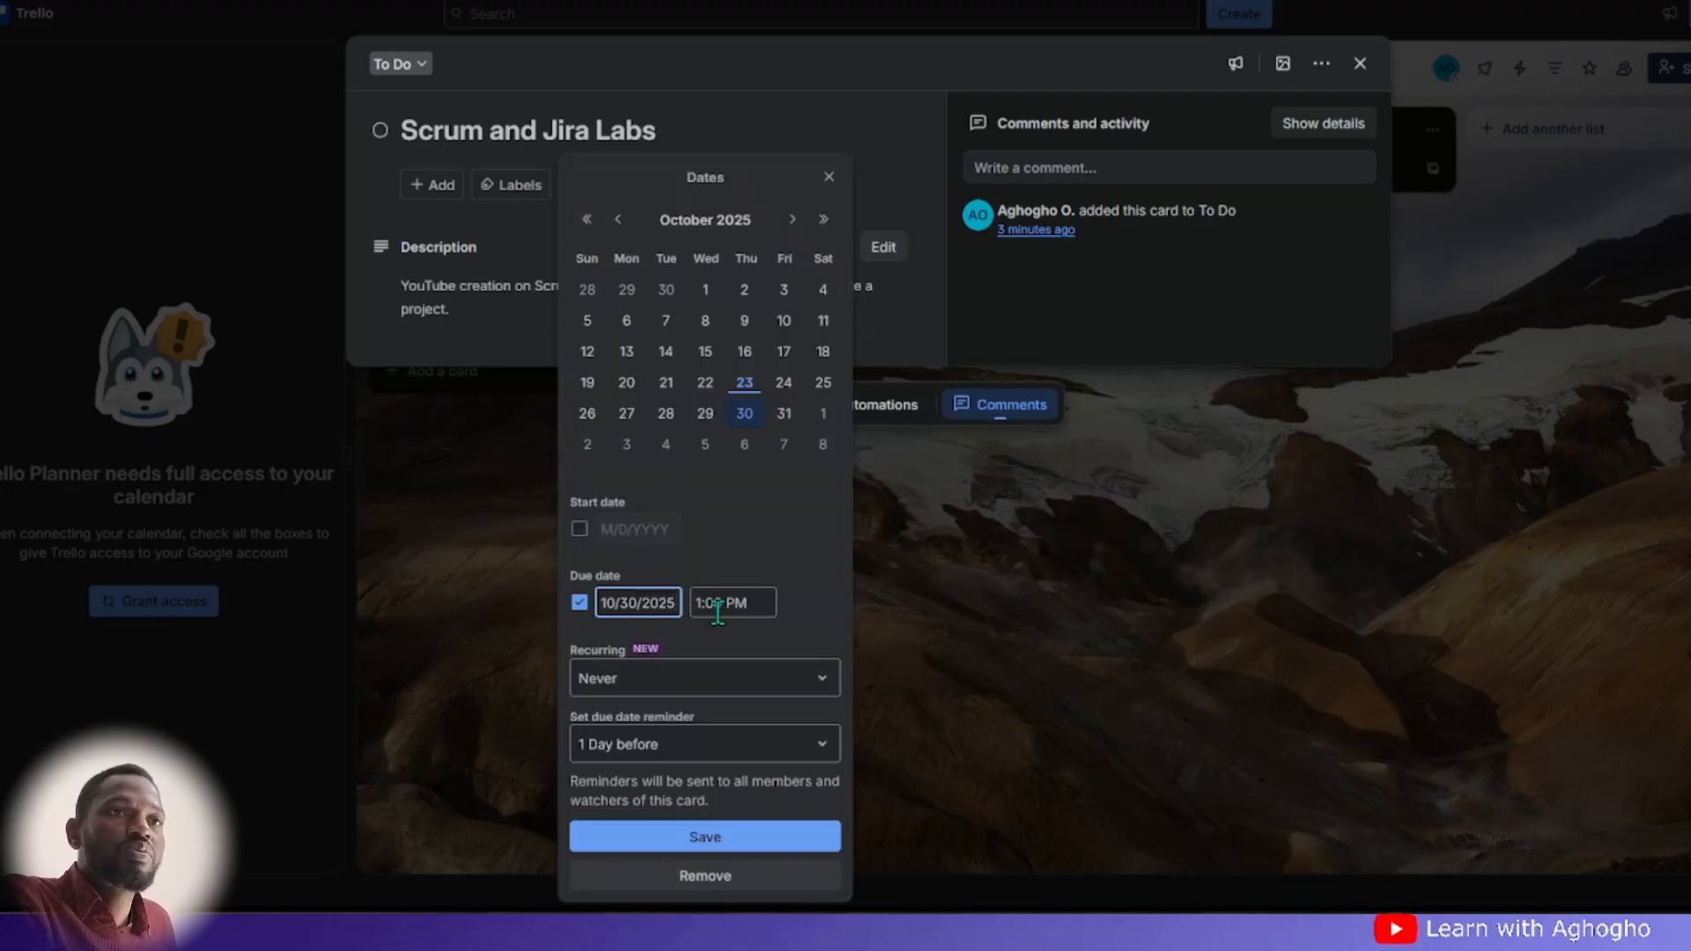
left_click(751, 427)
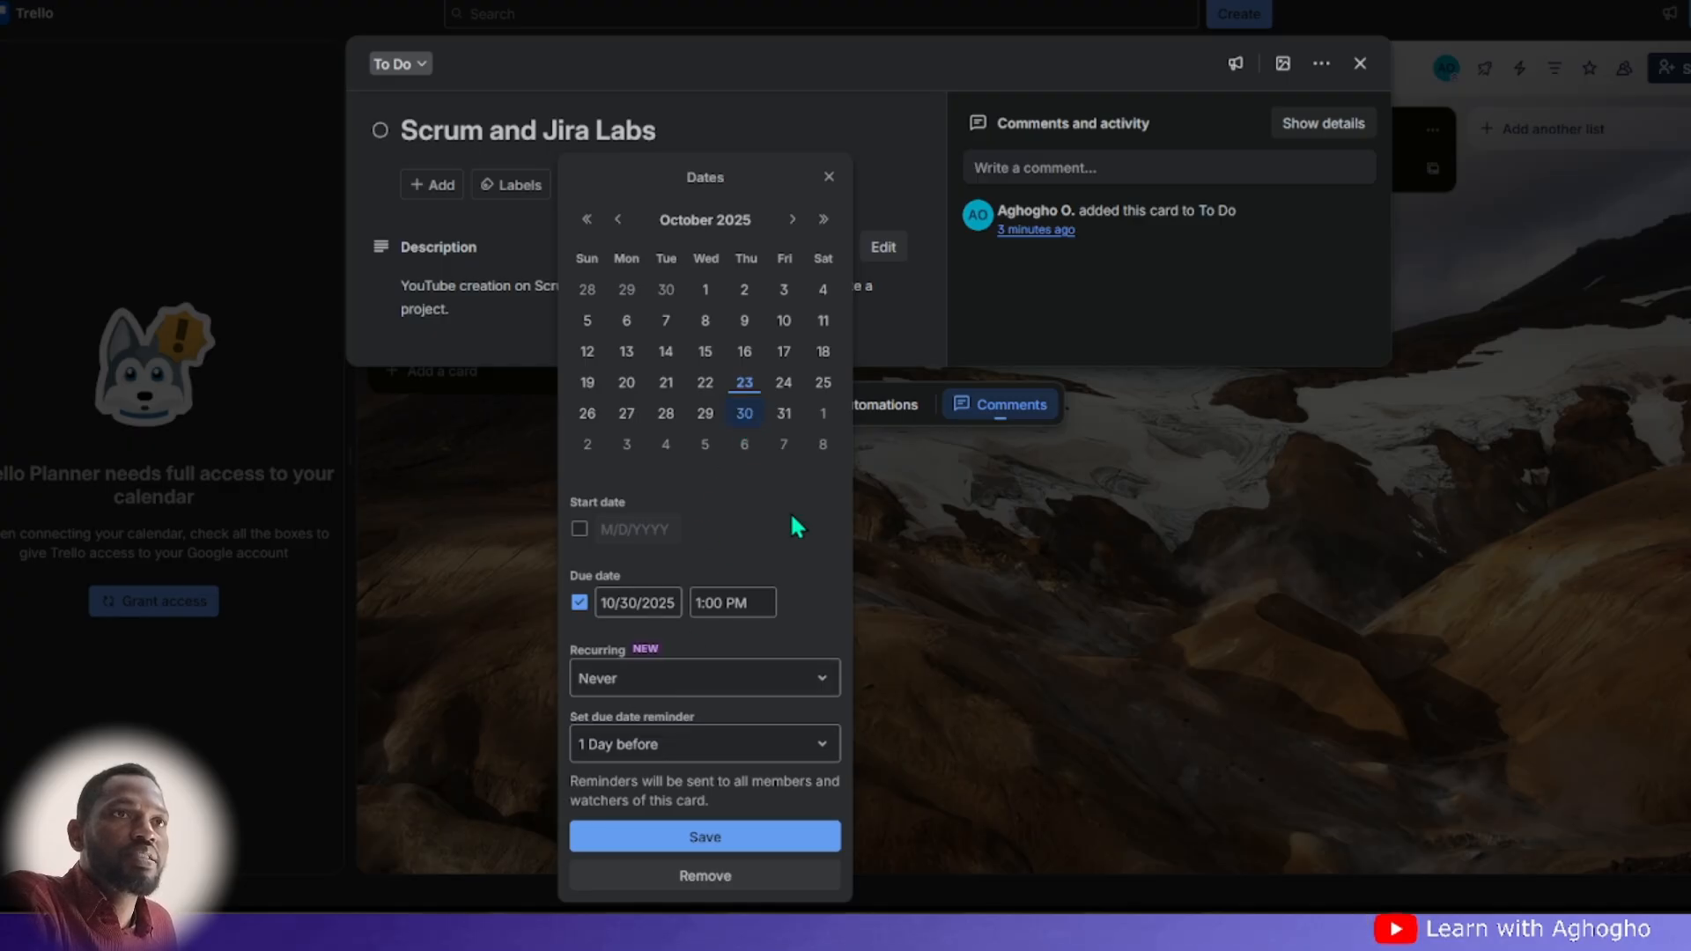
left_click(580, 529)
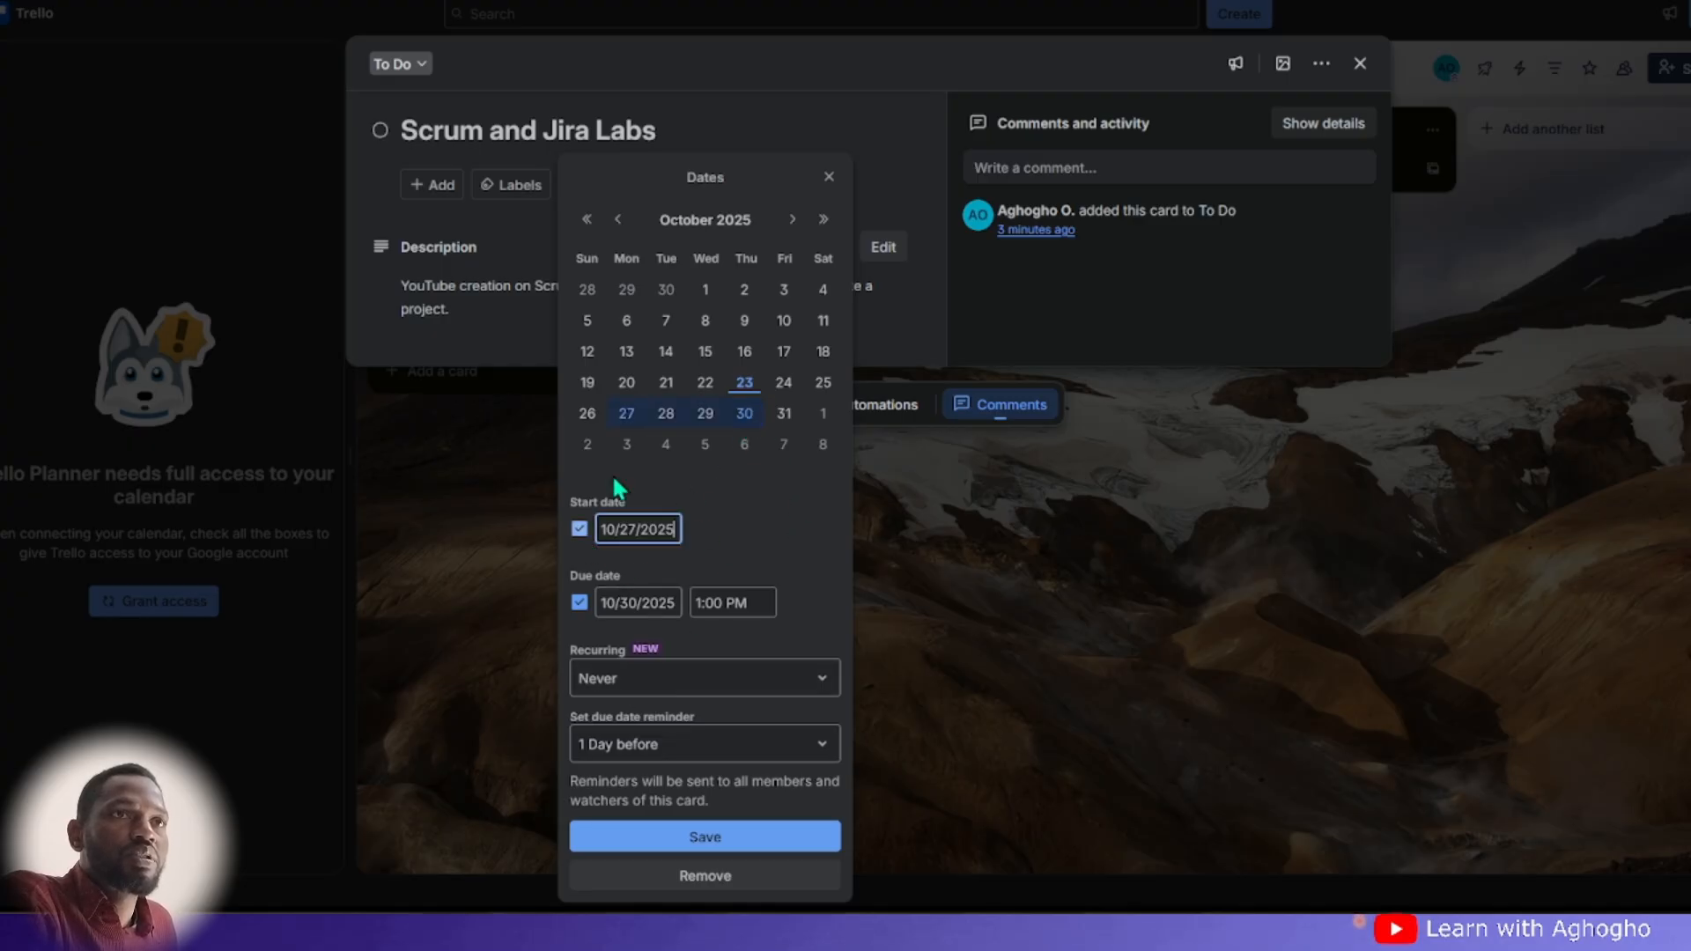
left_click(744, 413)
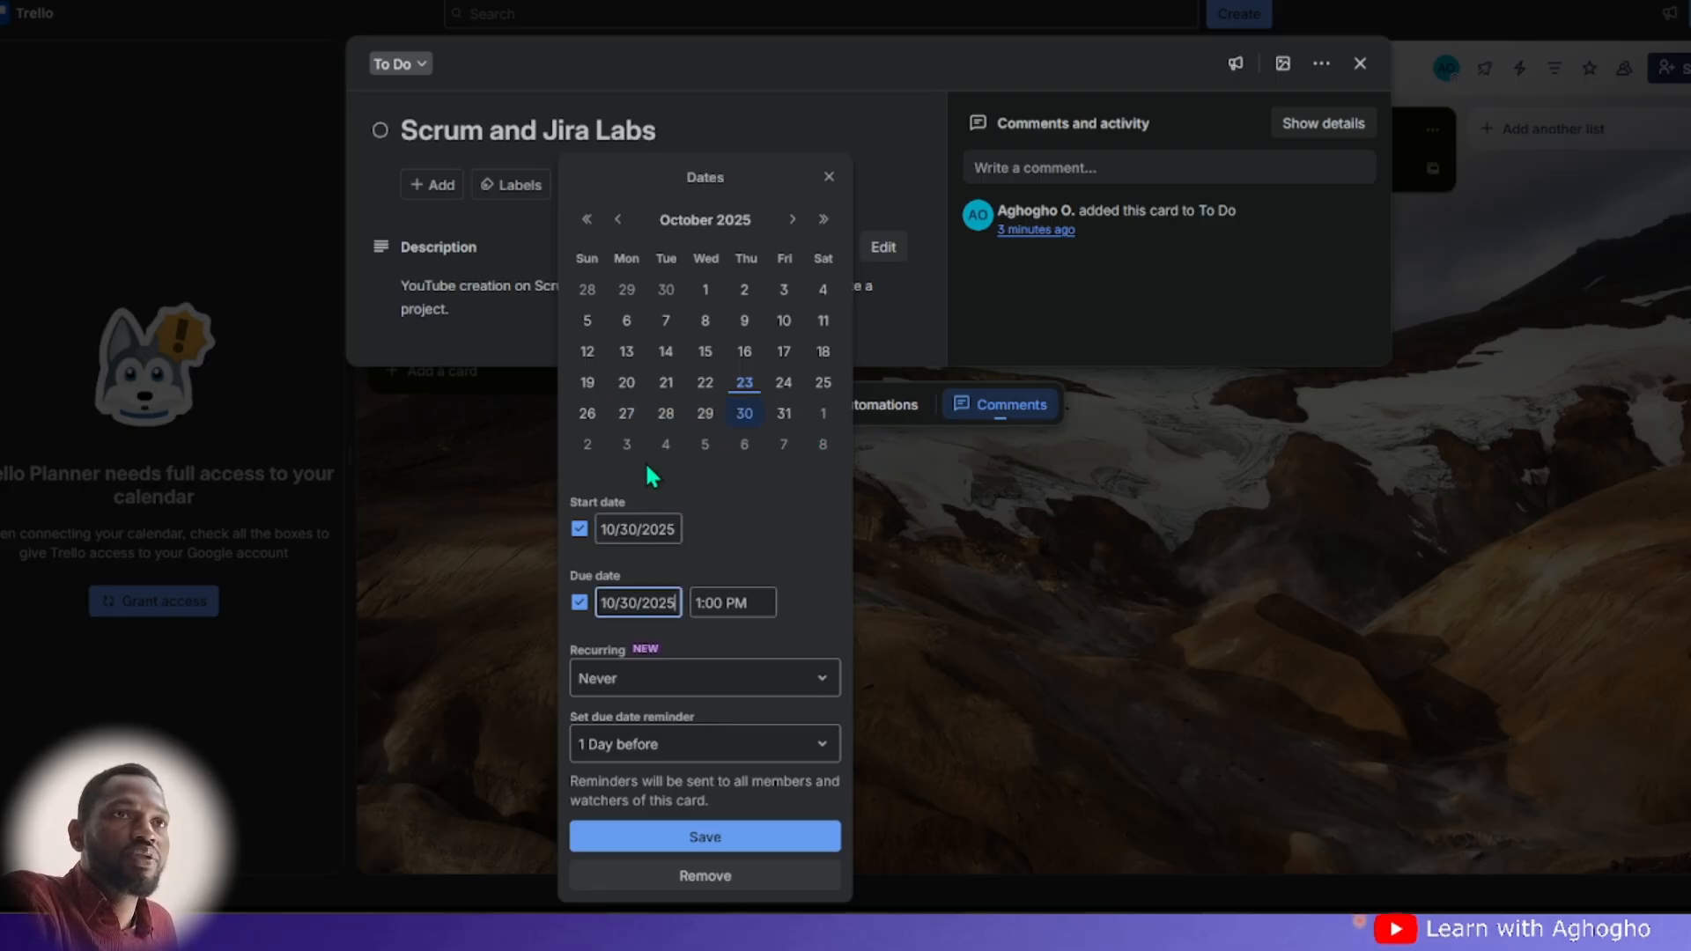
left_click(744, 452)
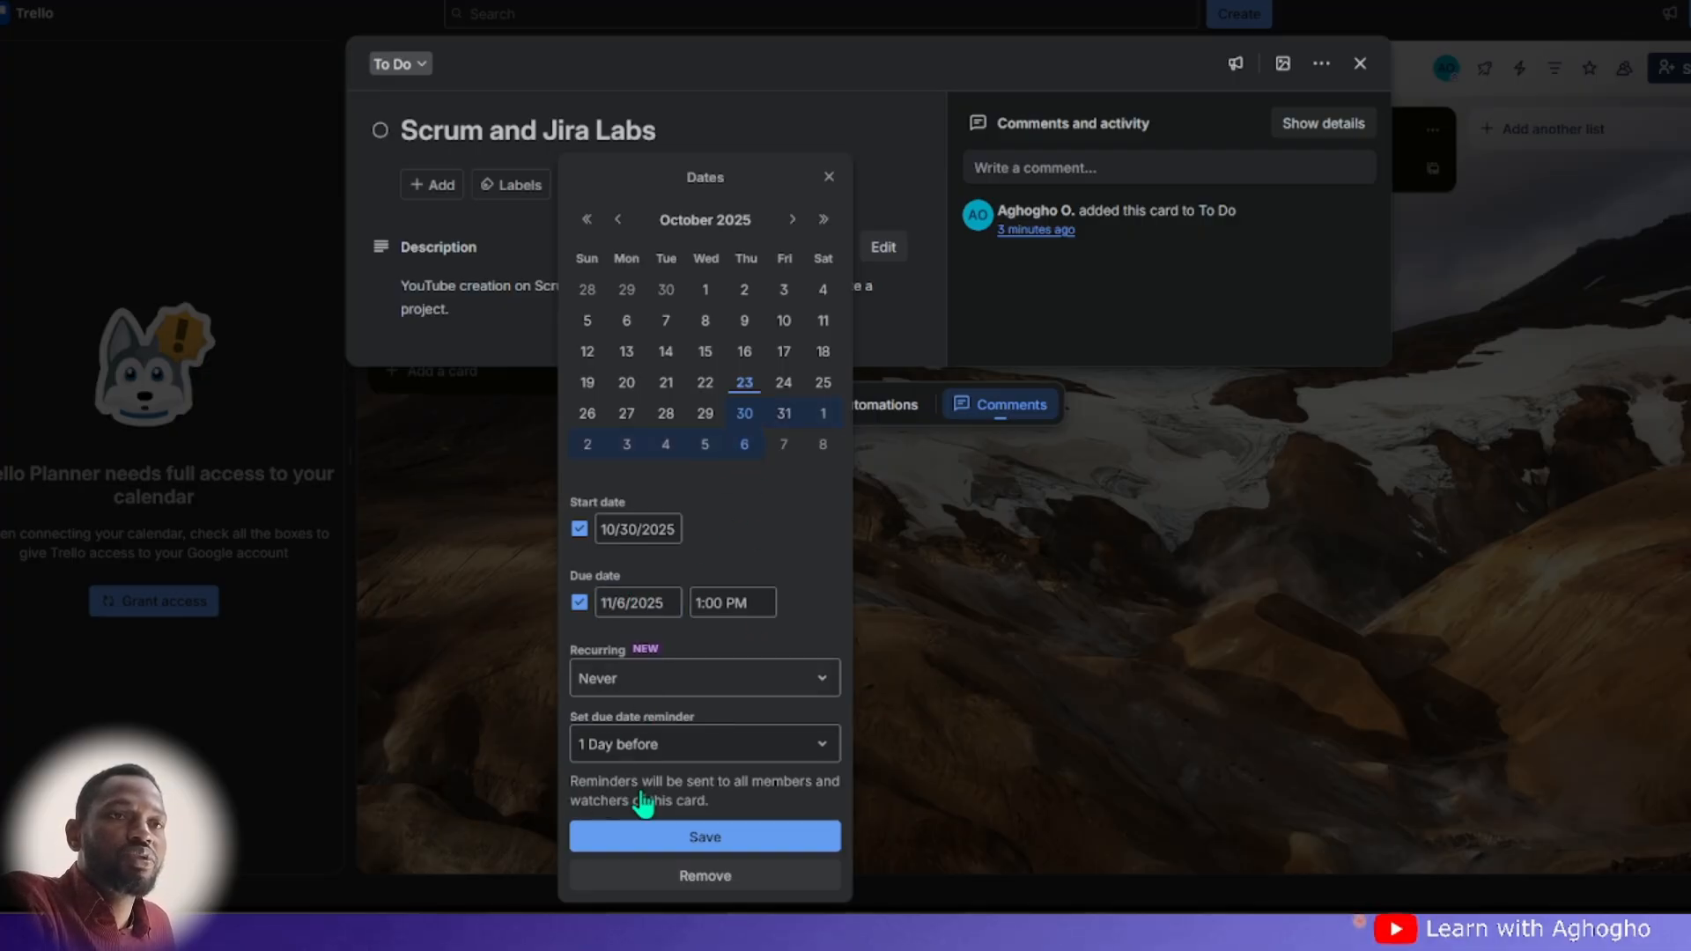
left_click(633, 838)
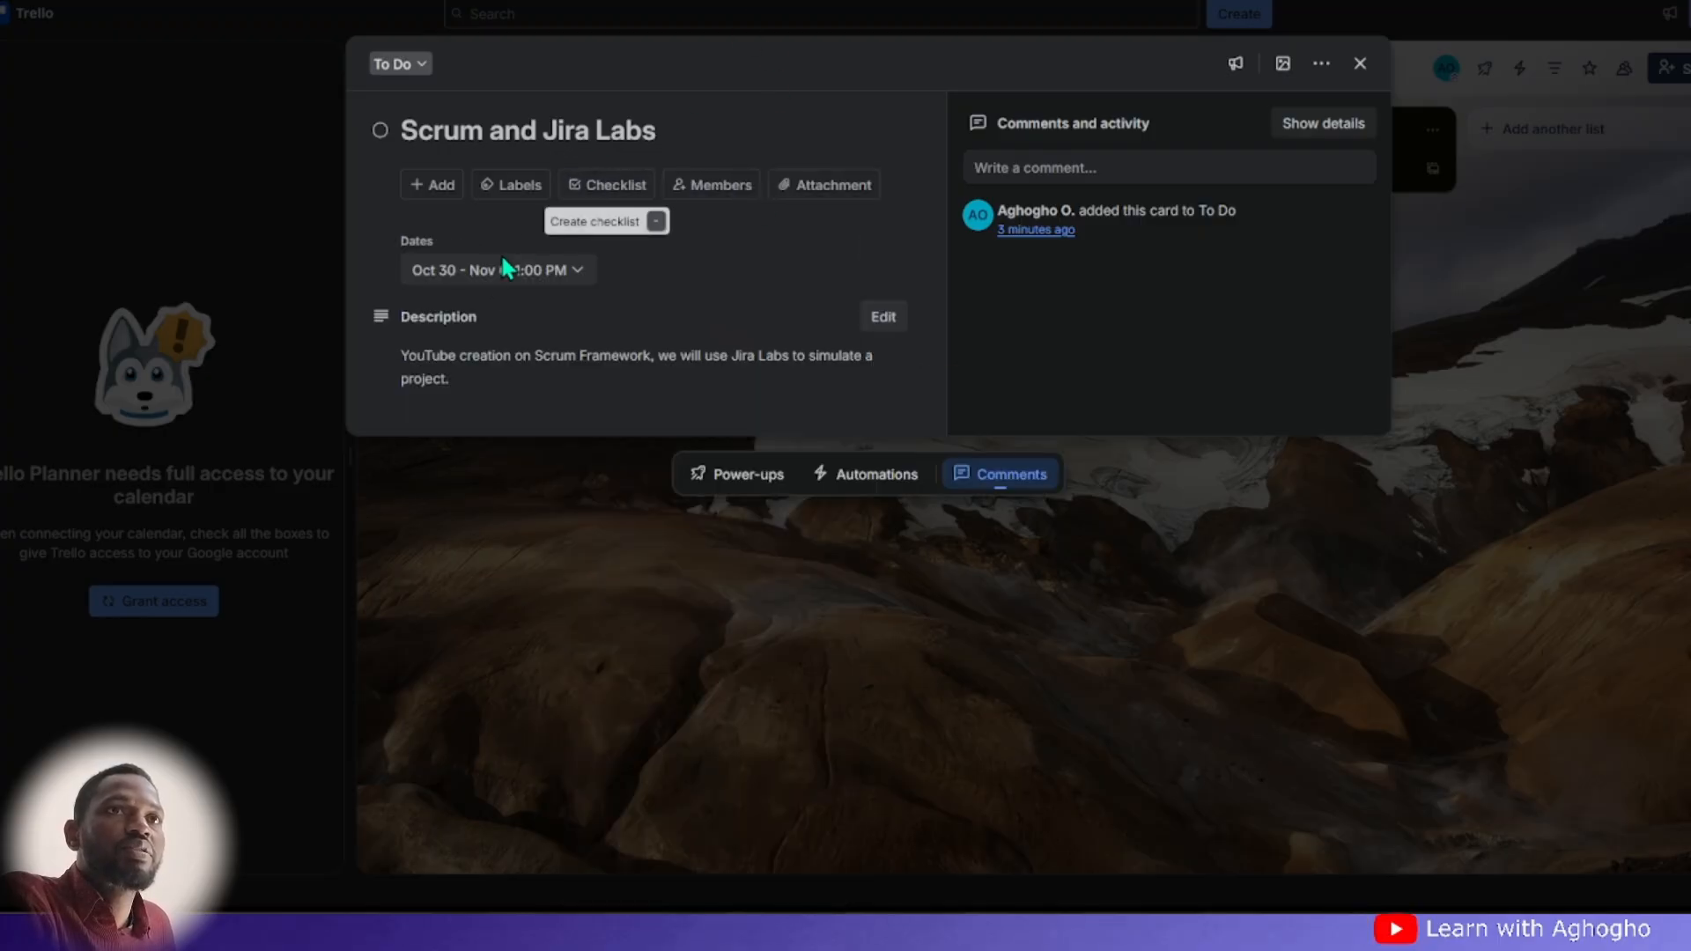
left_click(1360, 65)
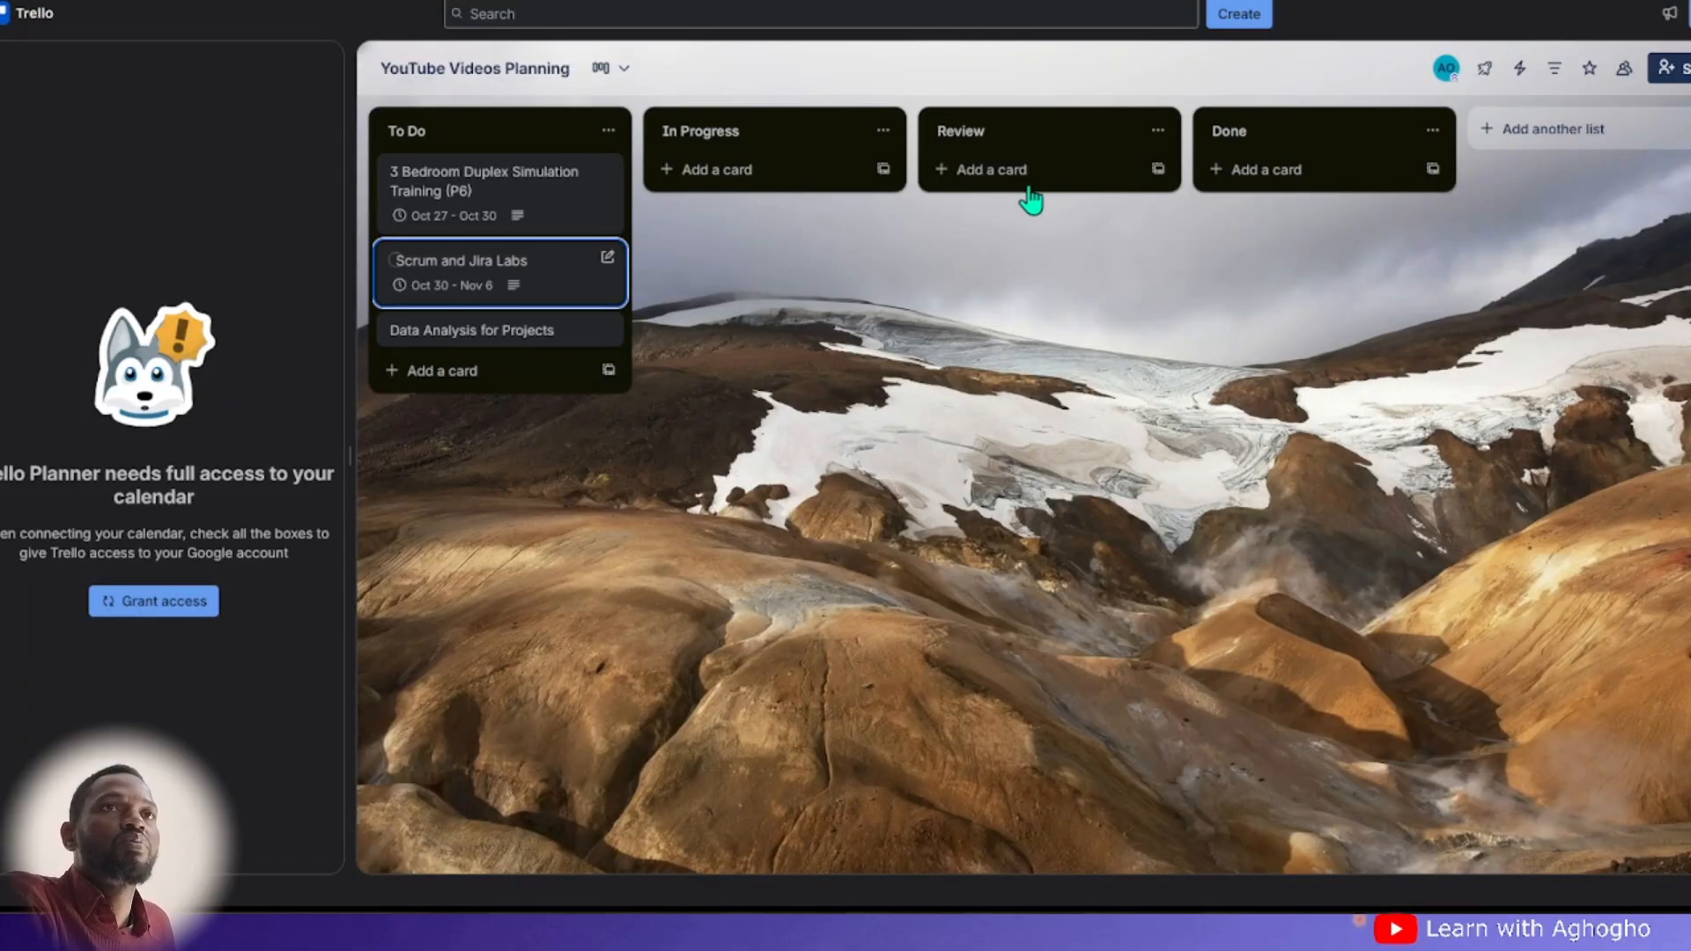
- Save the description "Simulating the use of SQL to analyse big data on projects and making informed decision." on the Data Analysis for Projects card
left_click(476, 343)
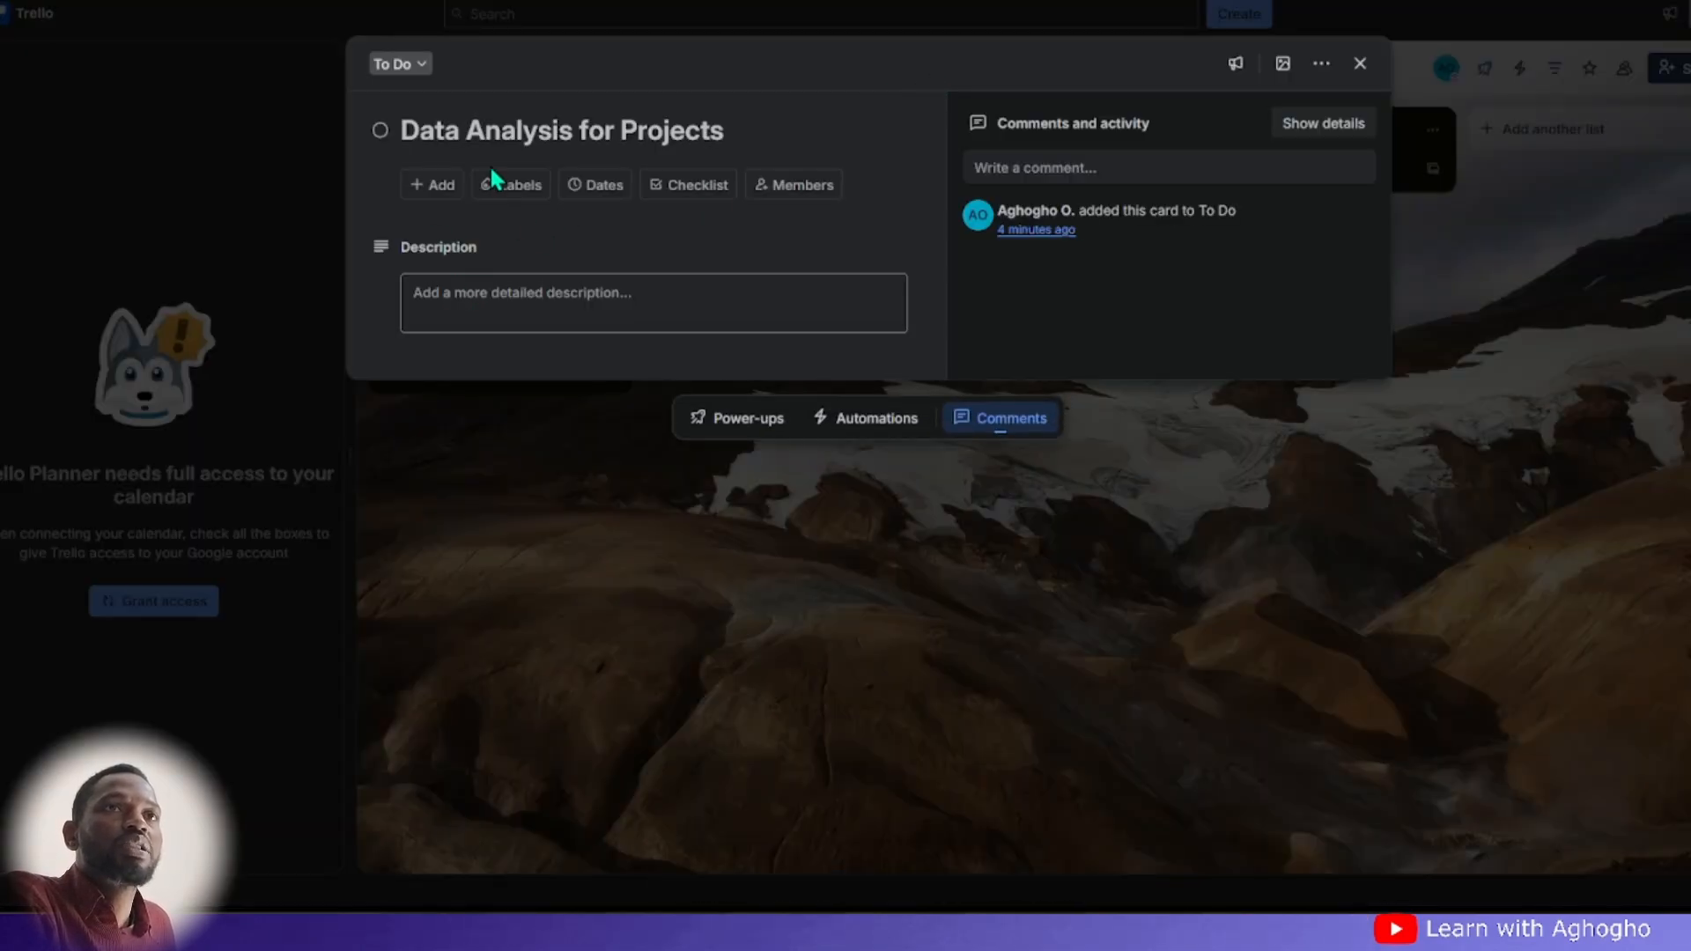
left_click(456, 295)
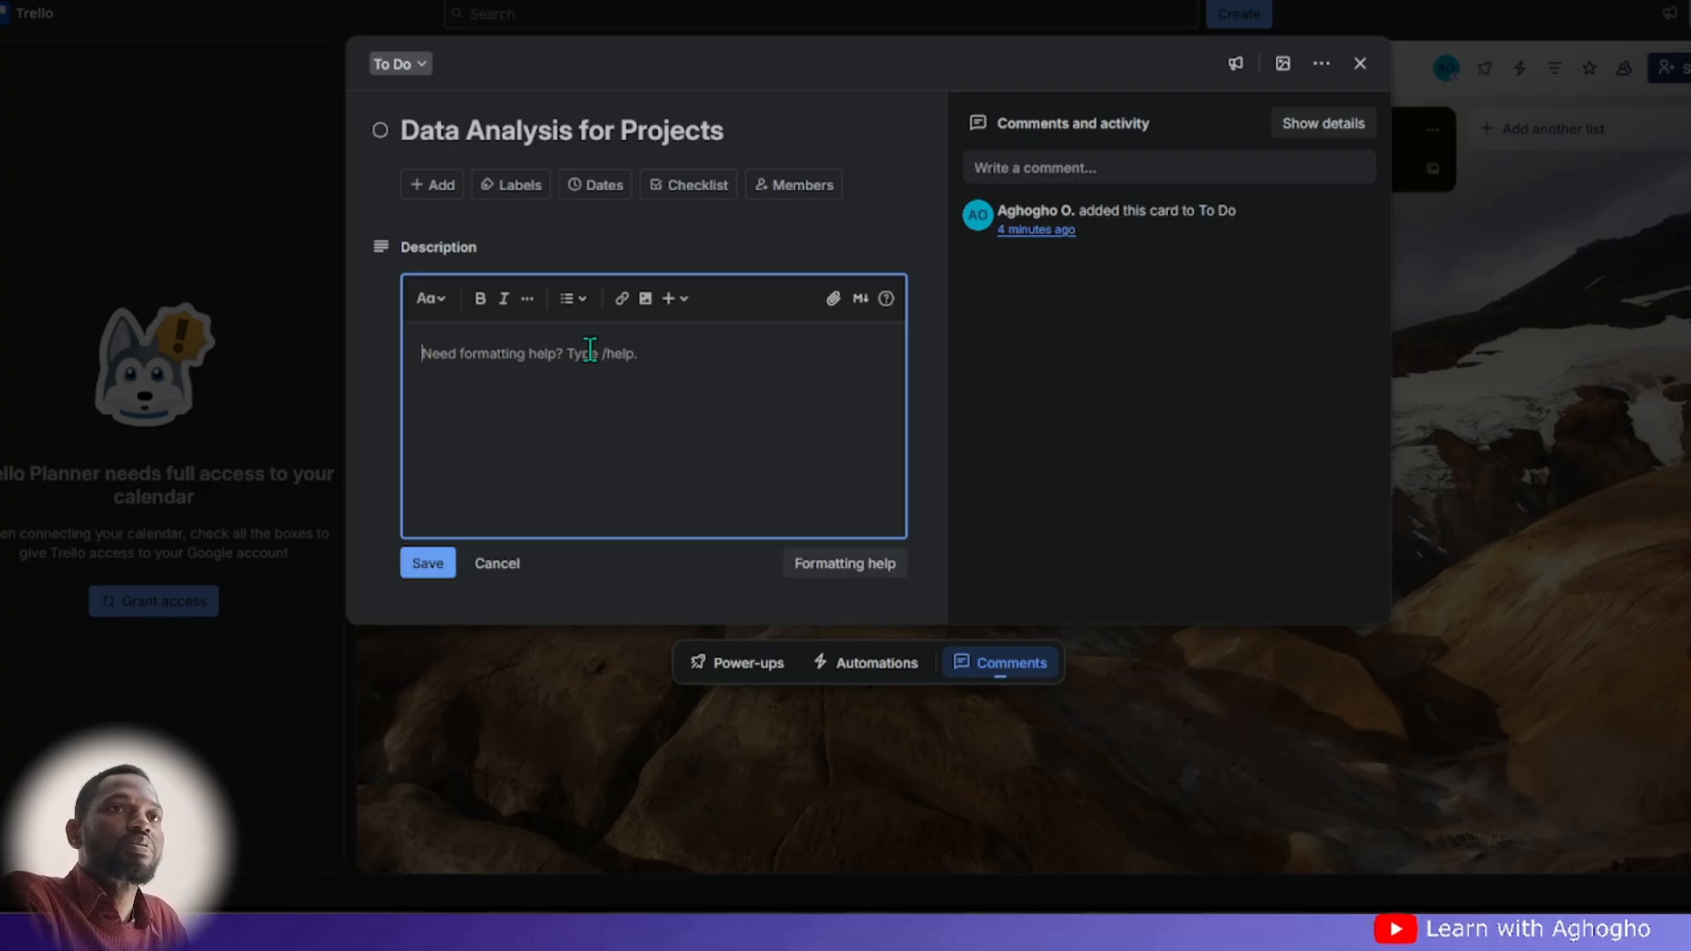
type("Simul")
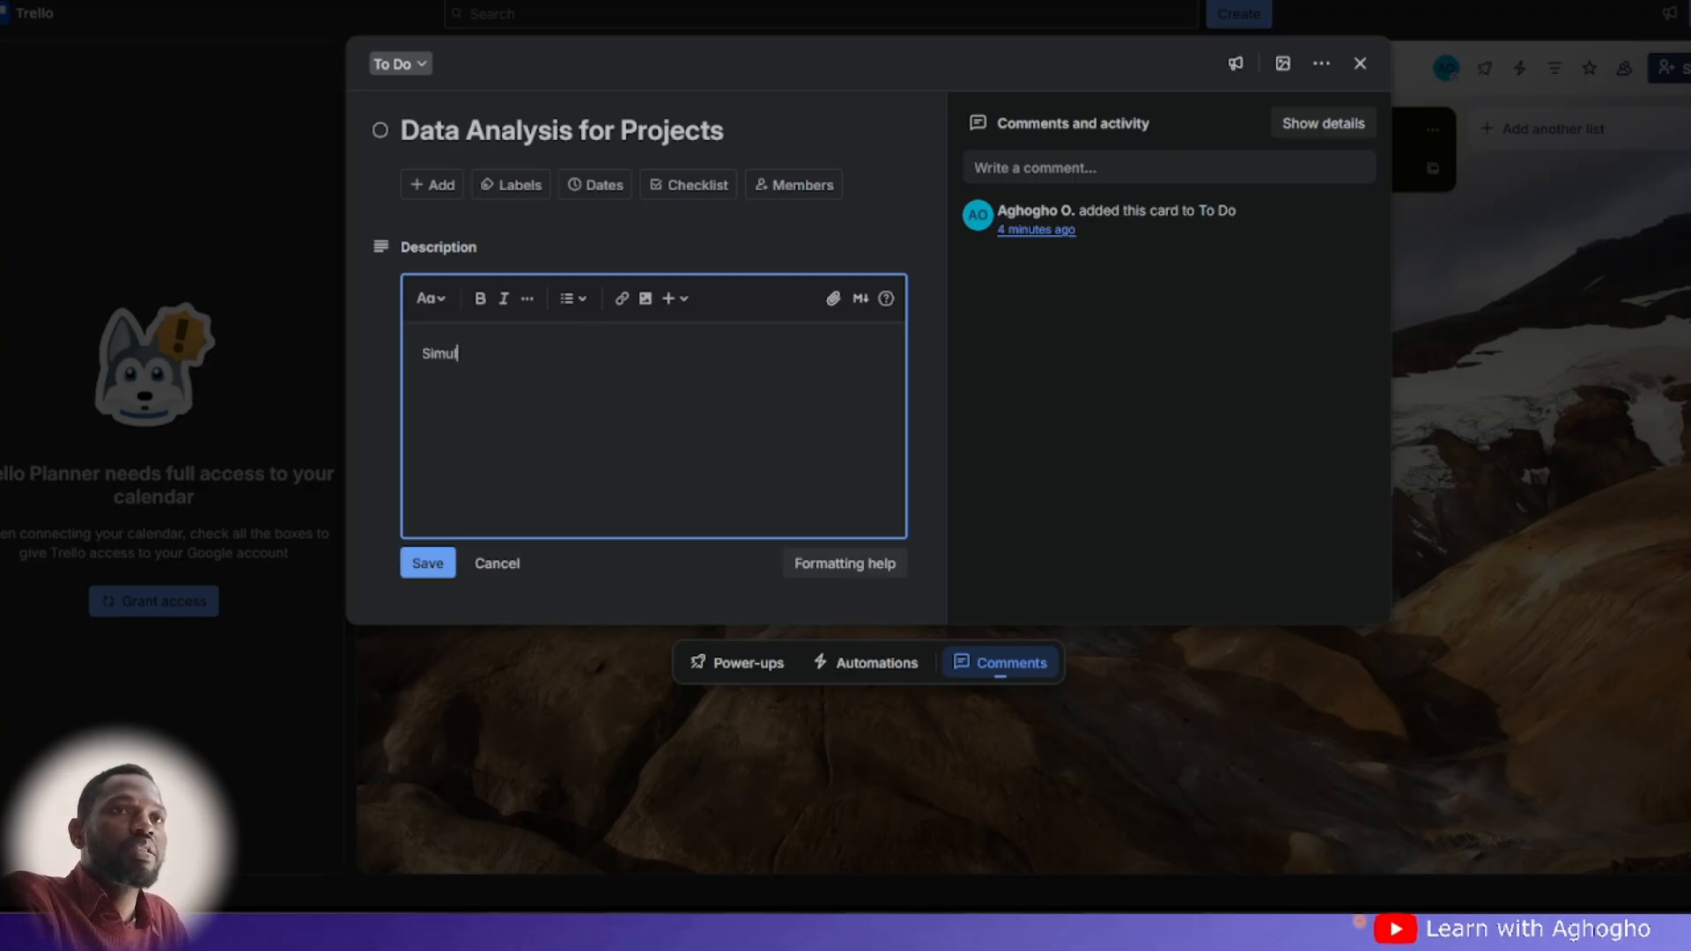
type("ating the")
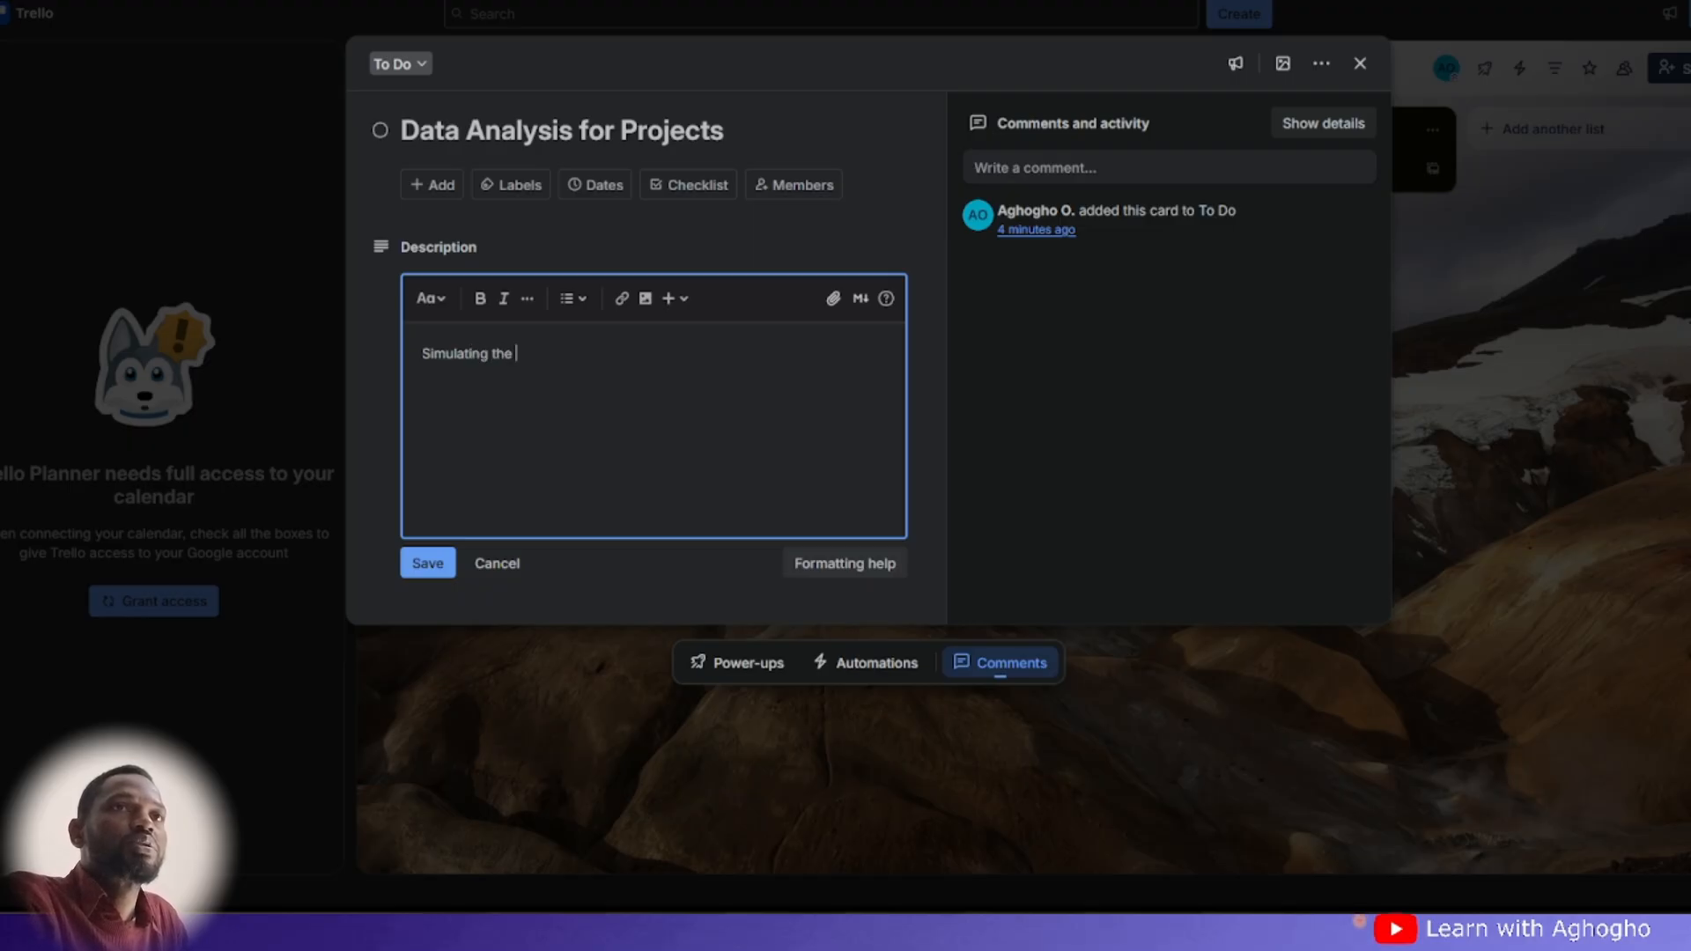
type(" use ")
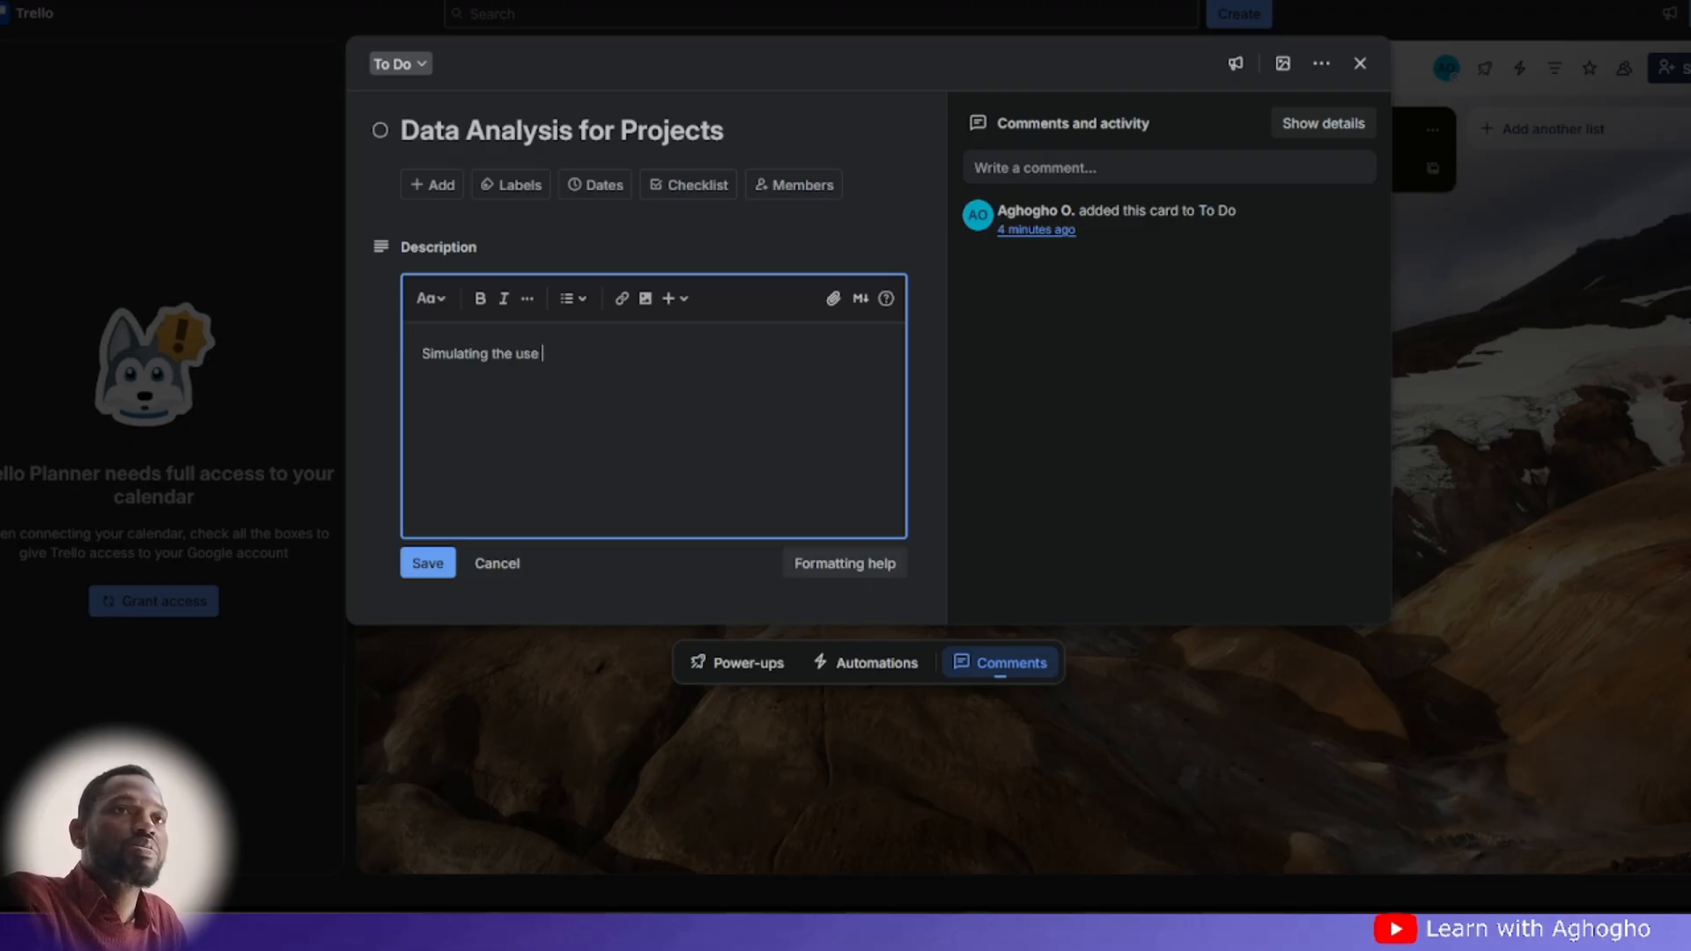
type("of SQL to an")
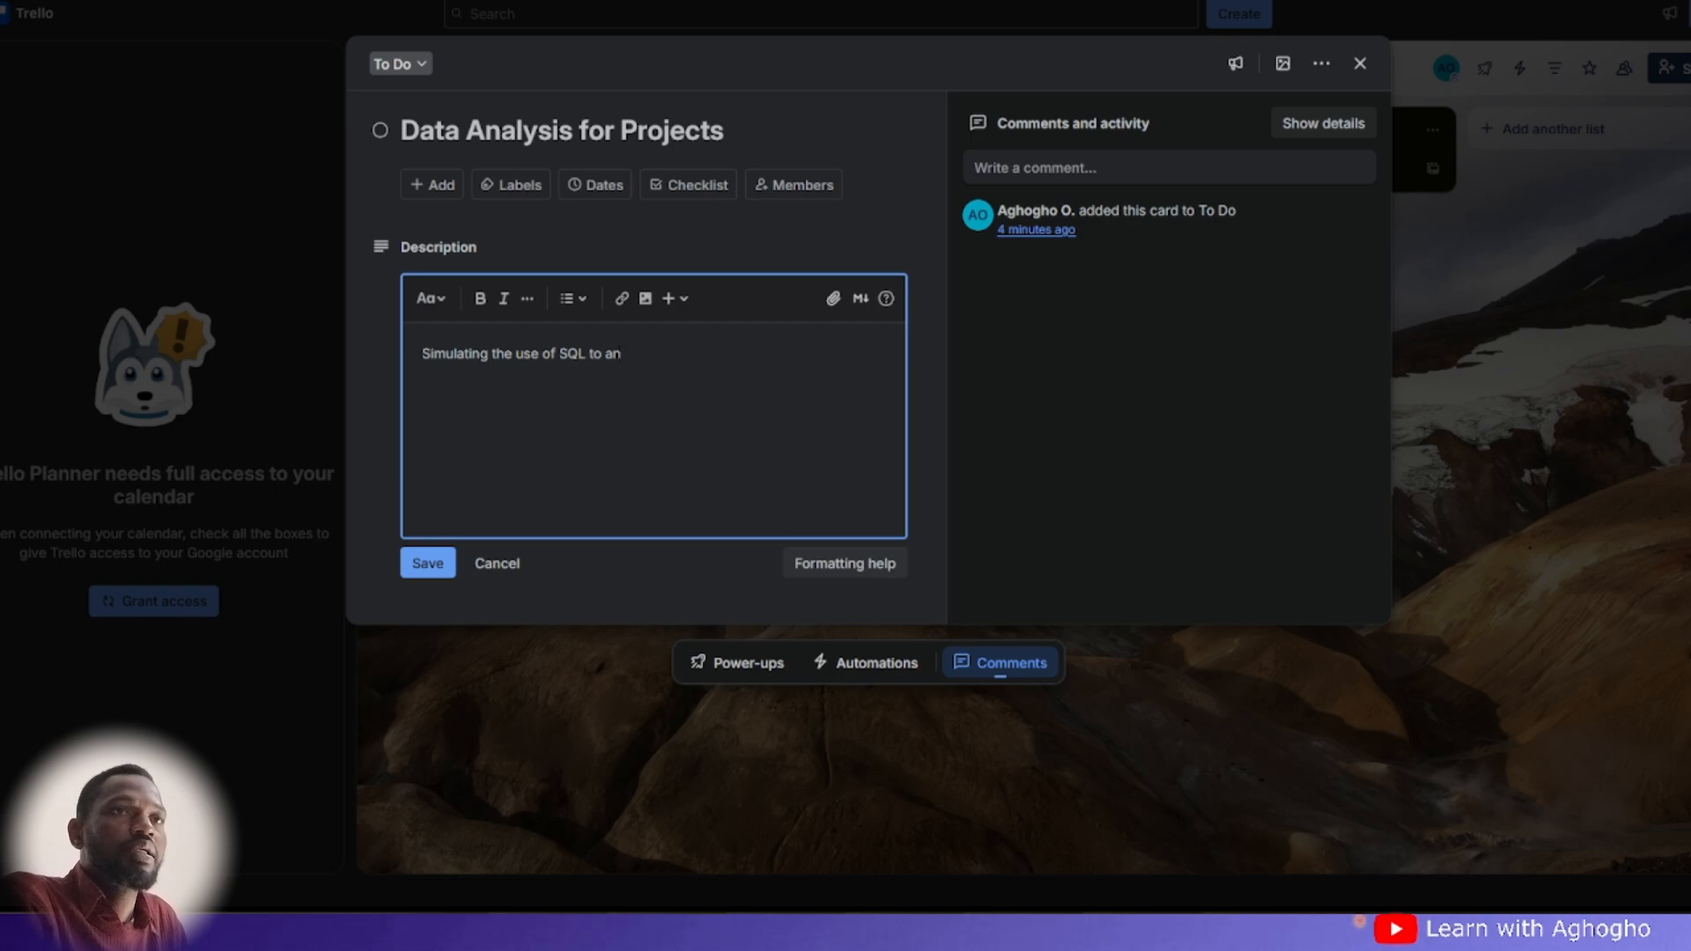
type("alyse ")
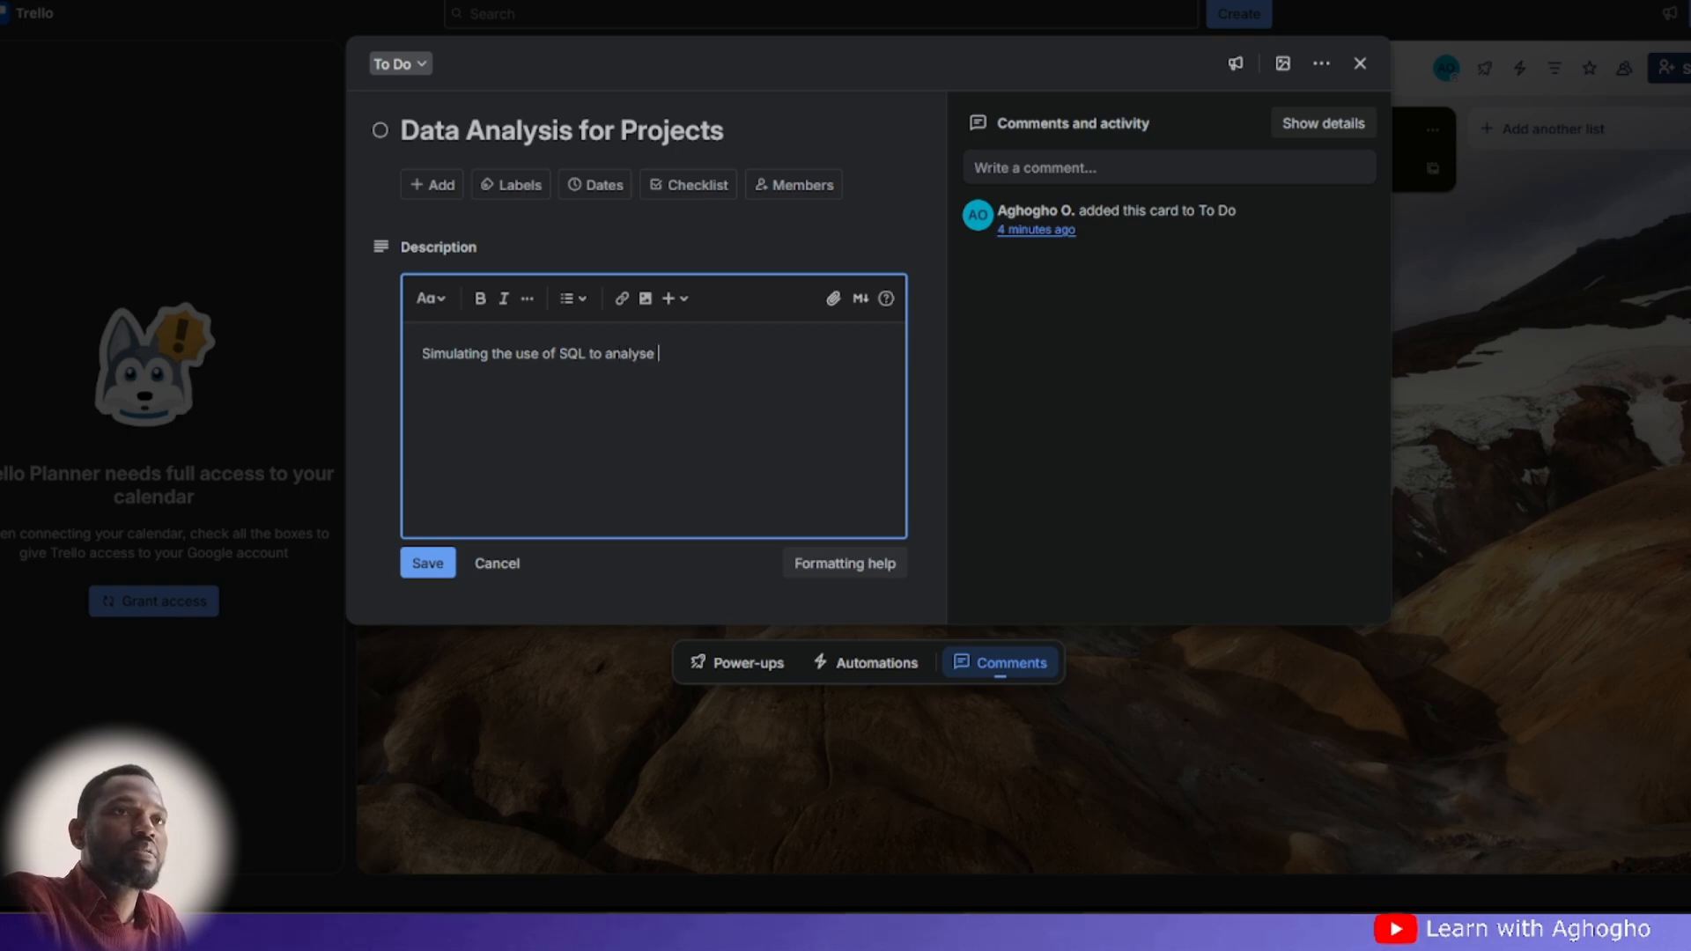
type("big data")
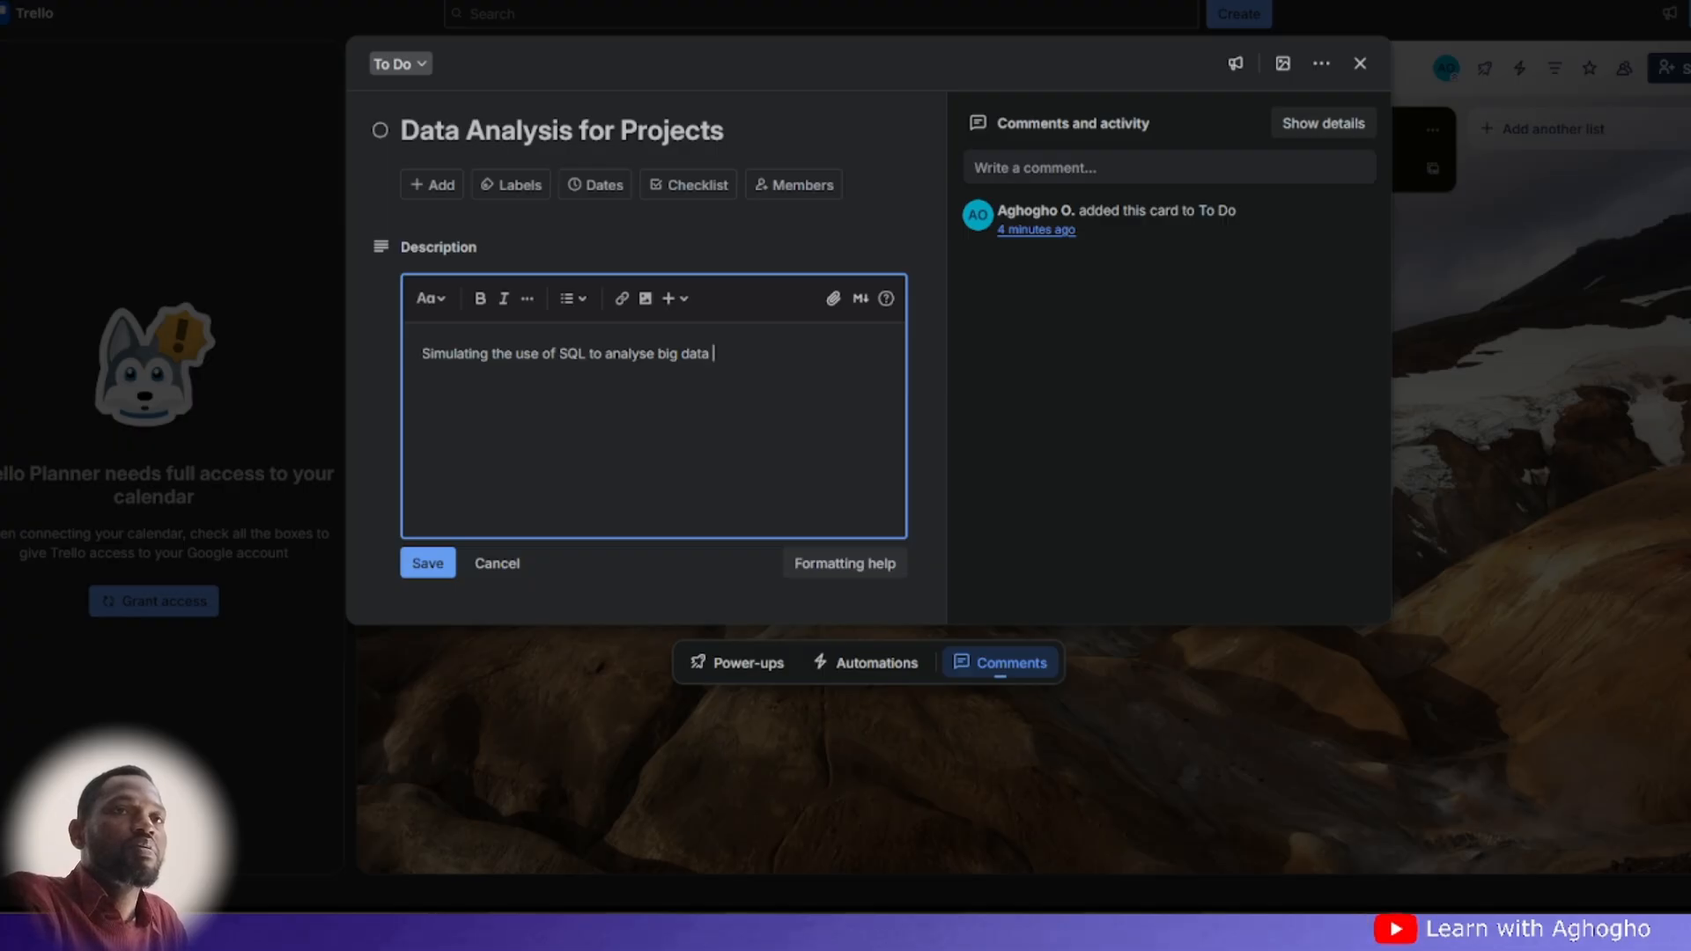
type(" on pro")
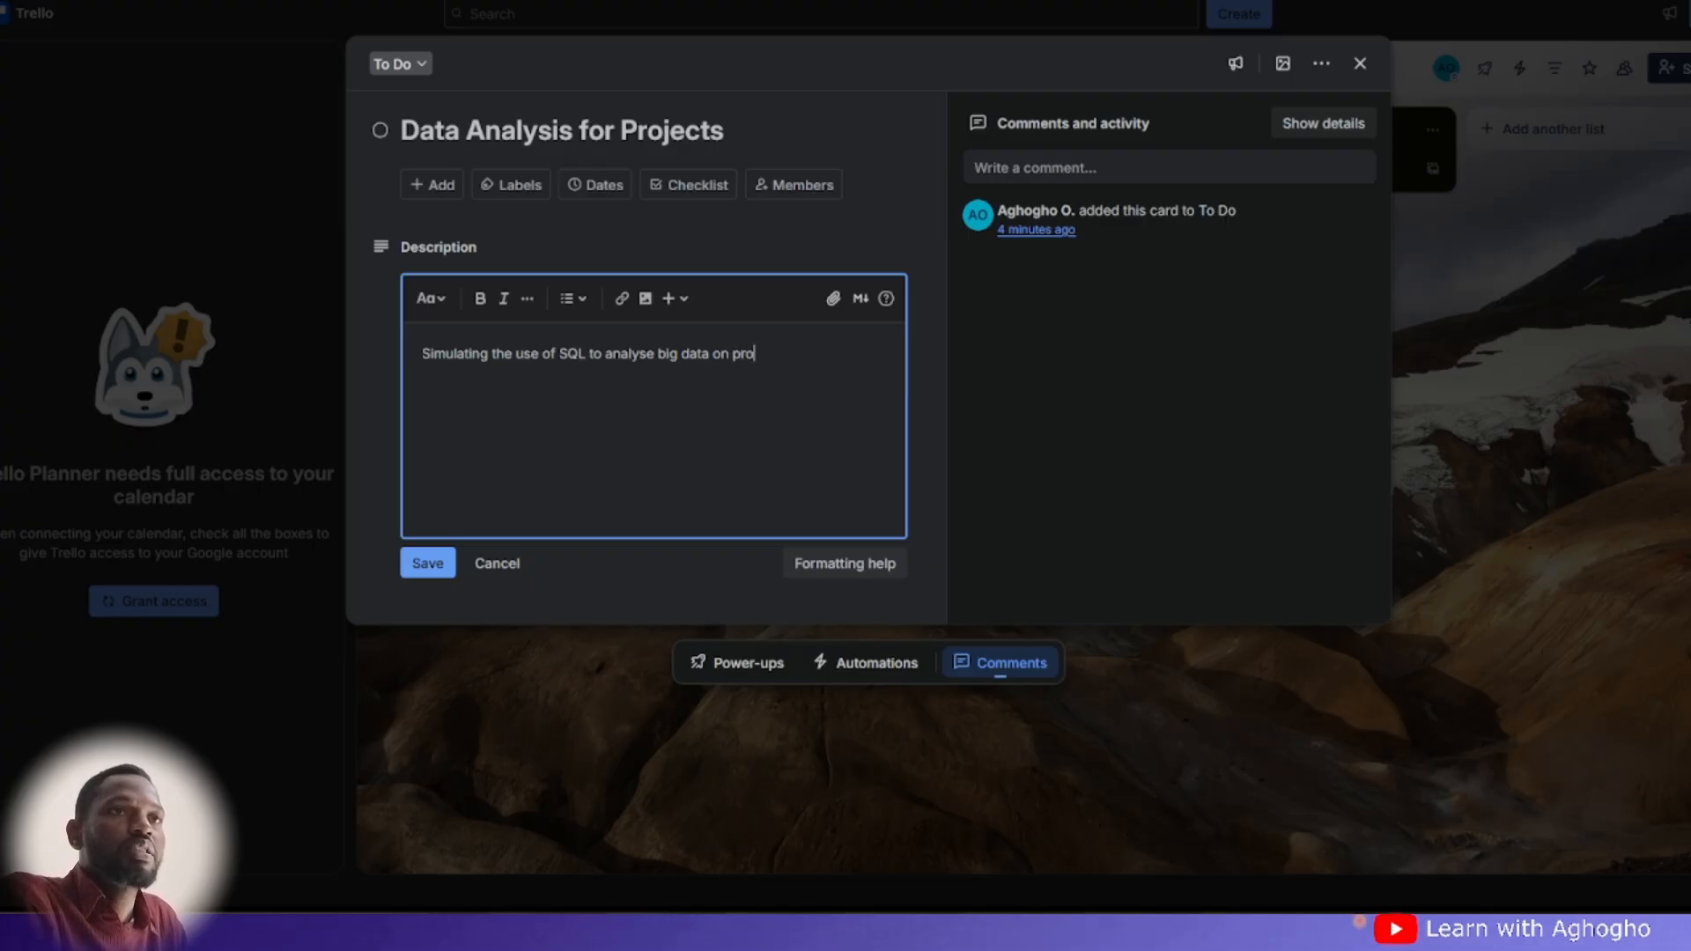
key("BackSpace")
key("BackSpace")
type("and m")
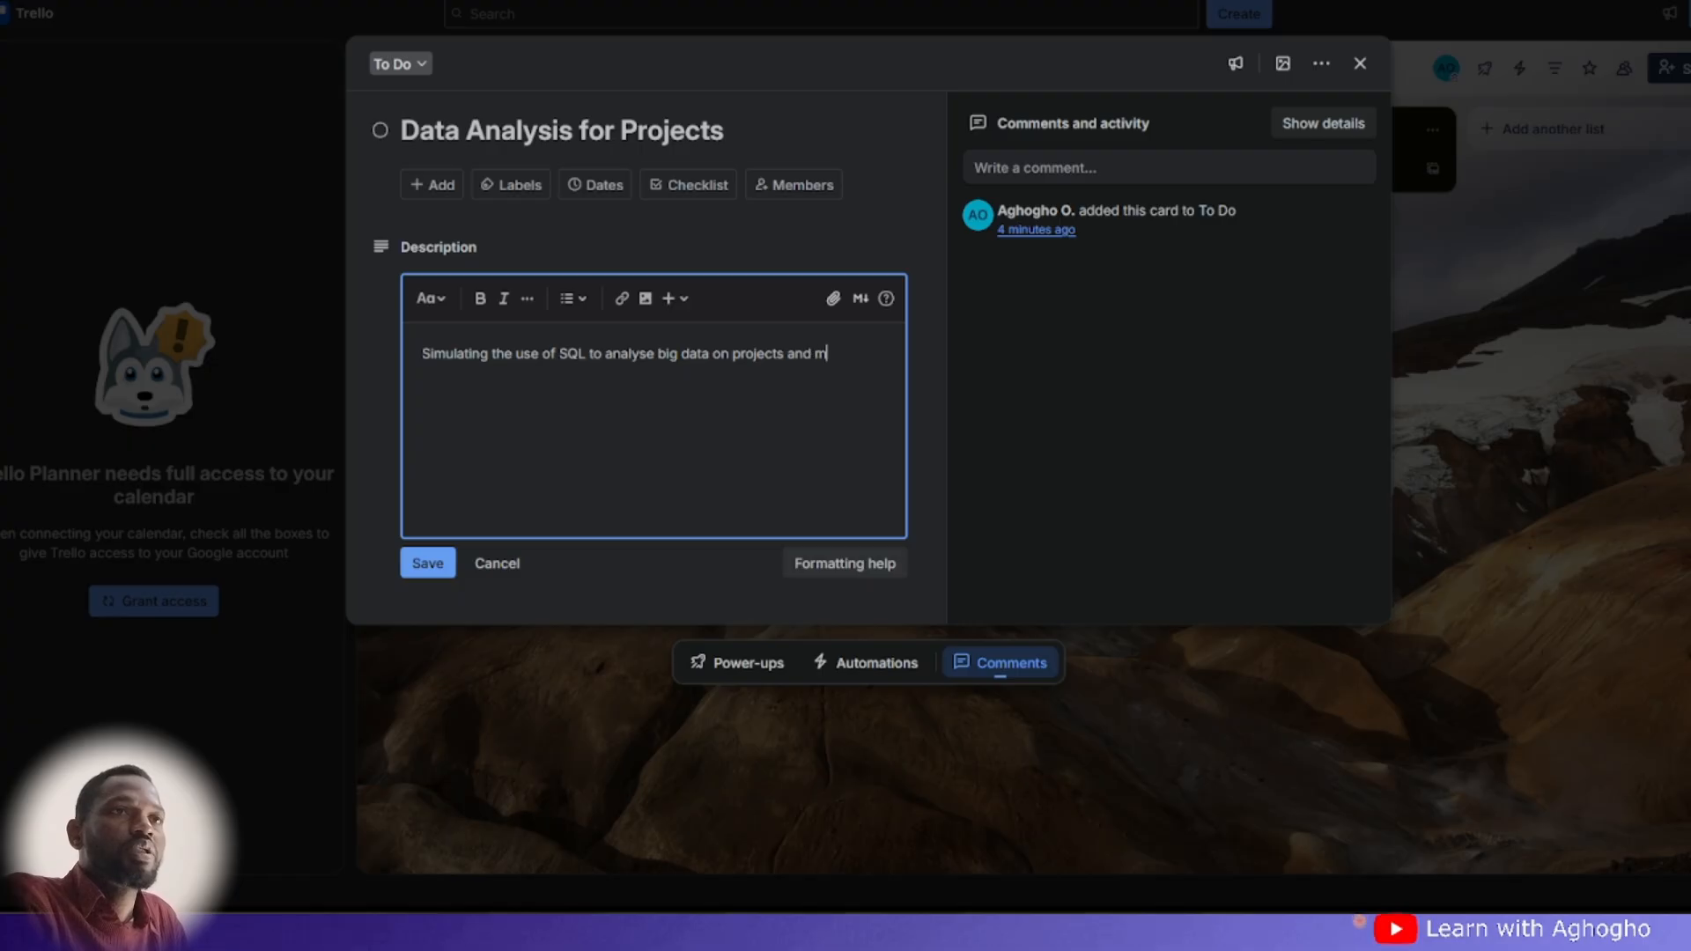
type("aking infr")
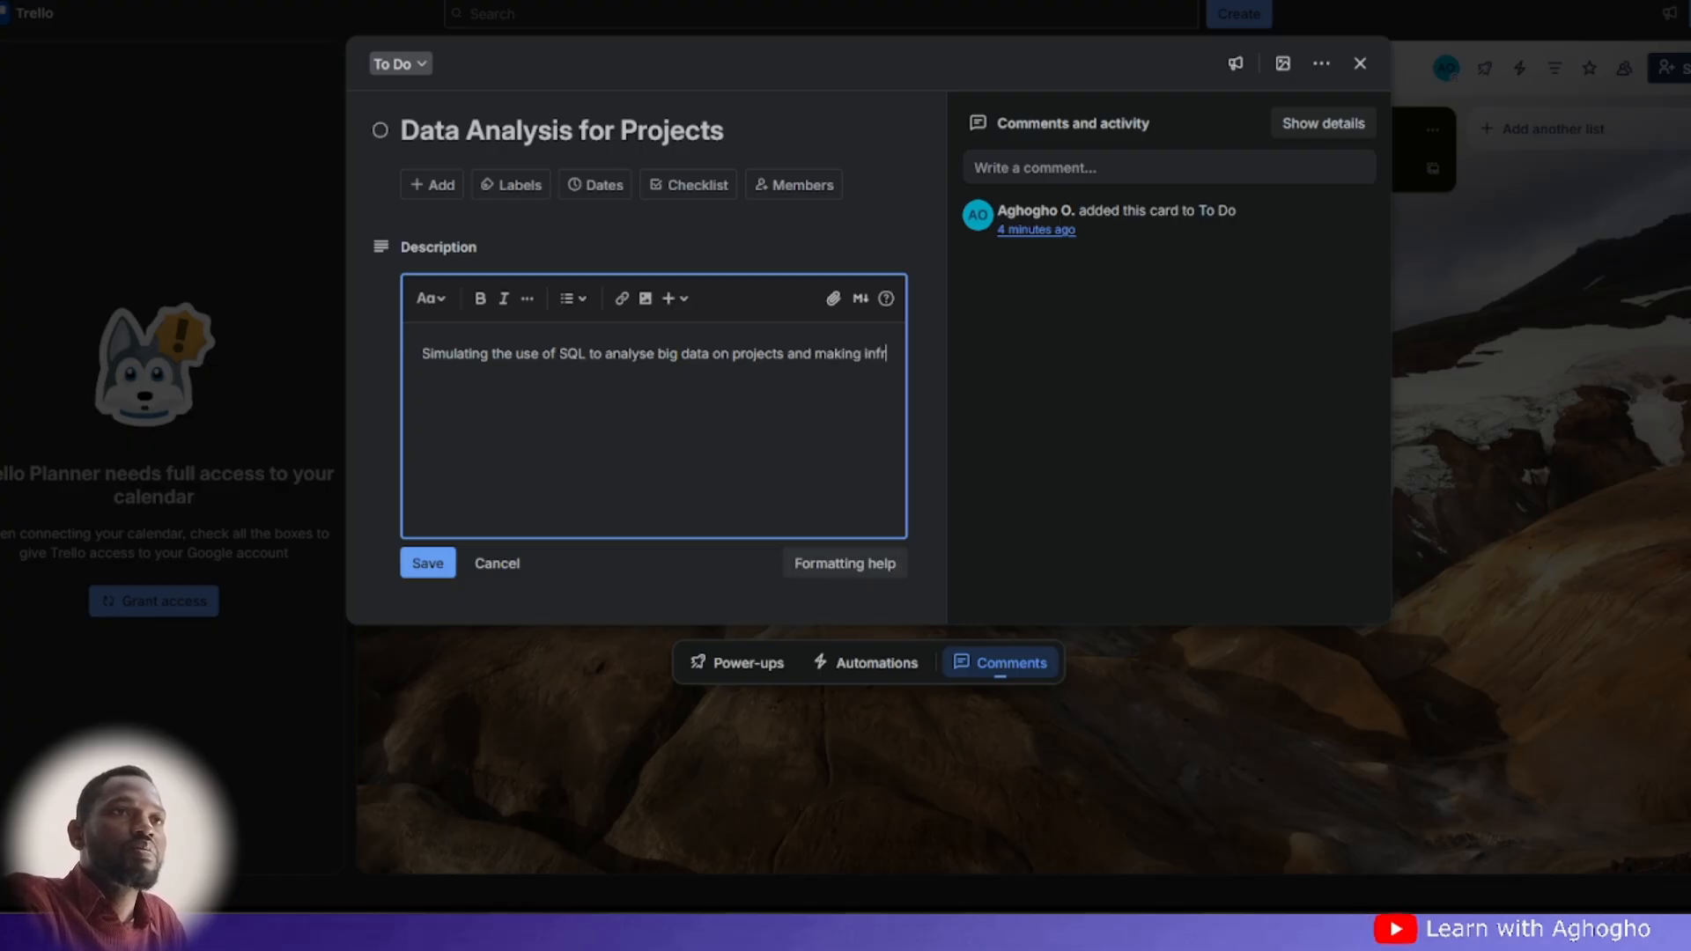
type("orm")
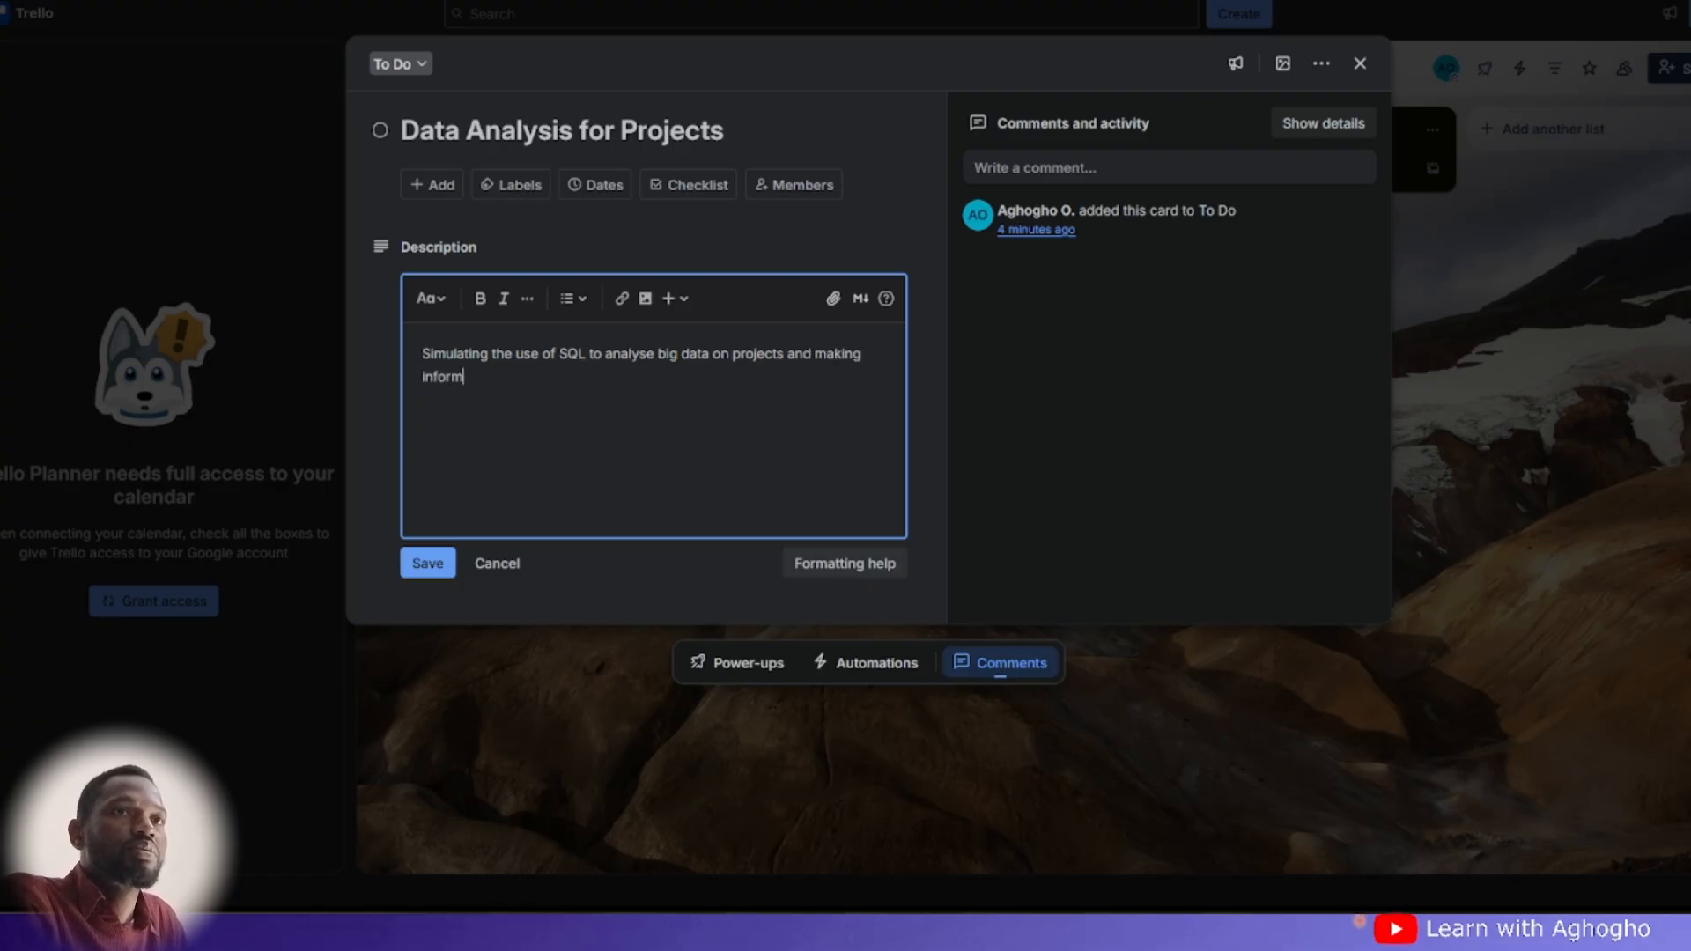
type("ed de")
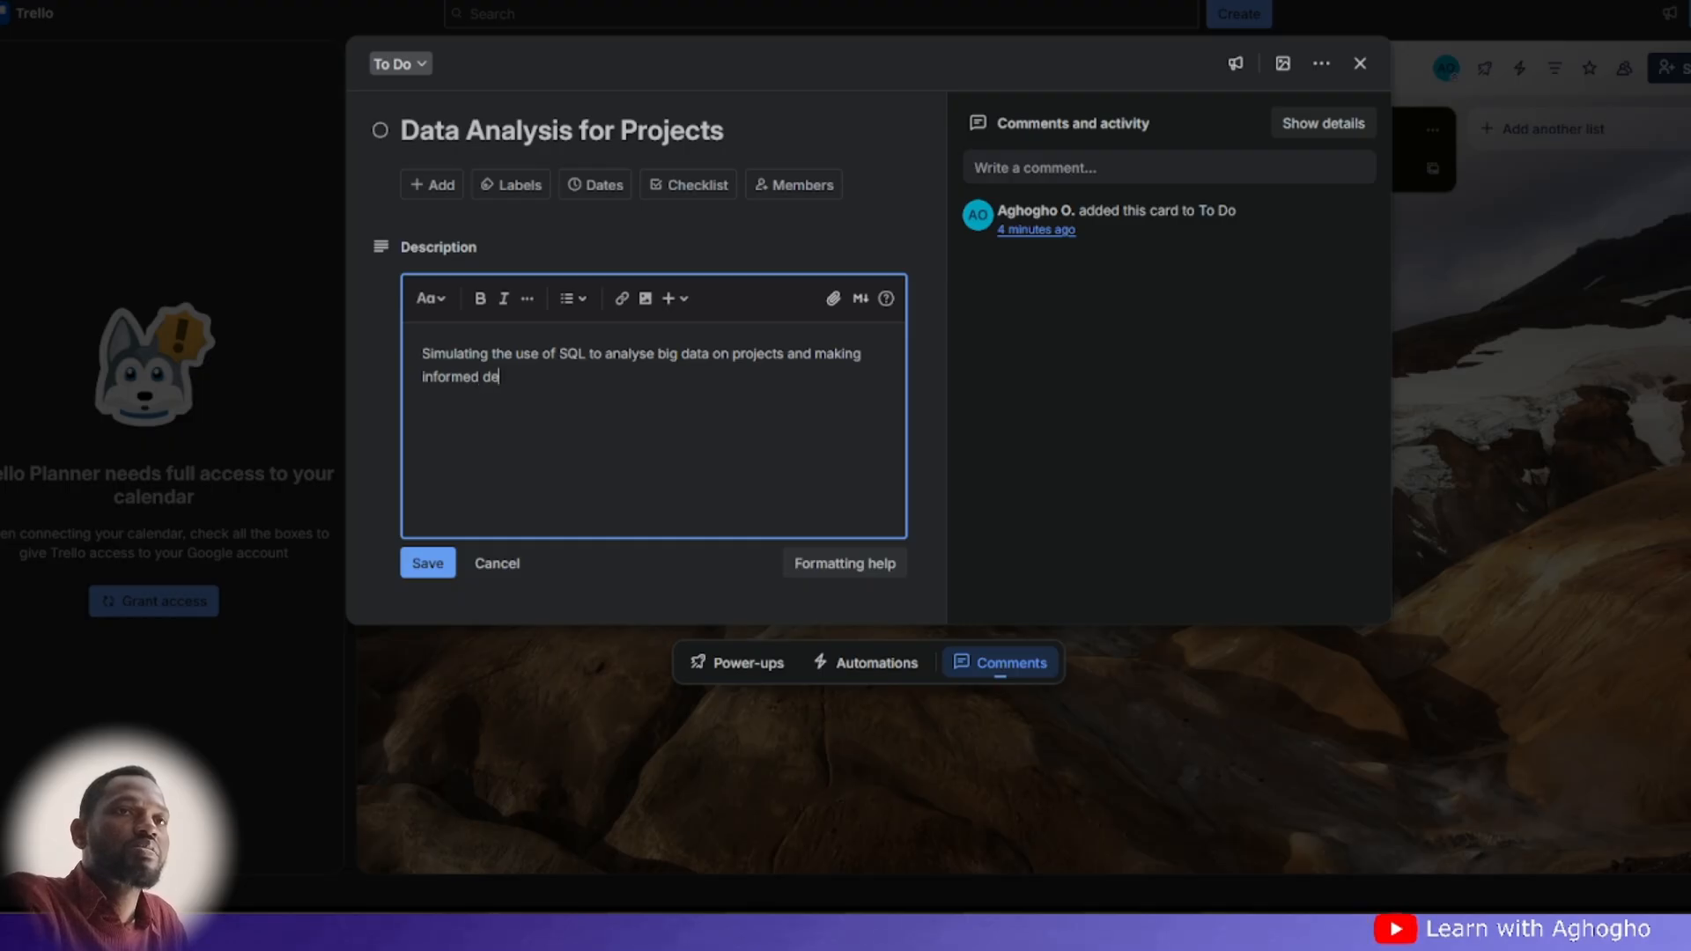
type("cision.")
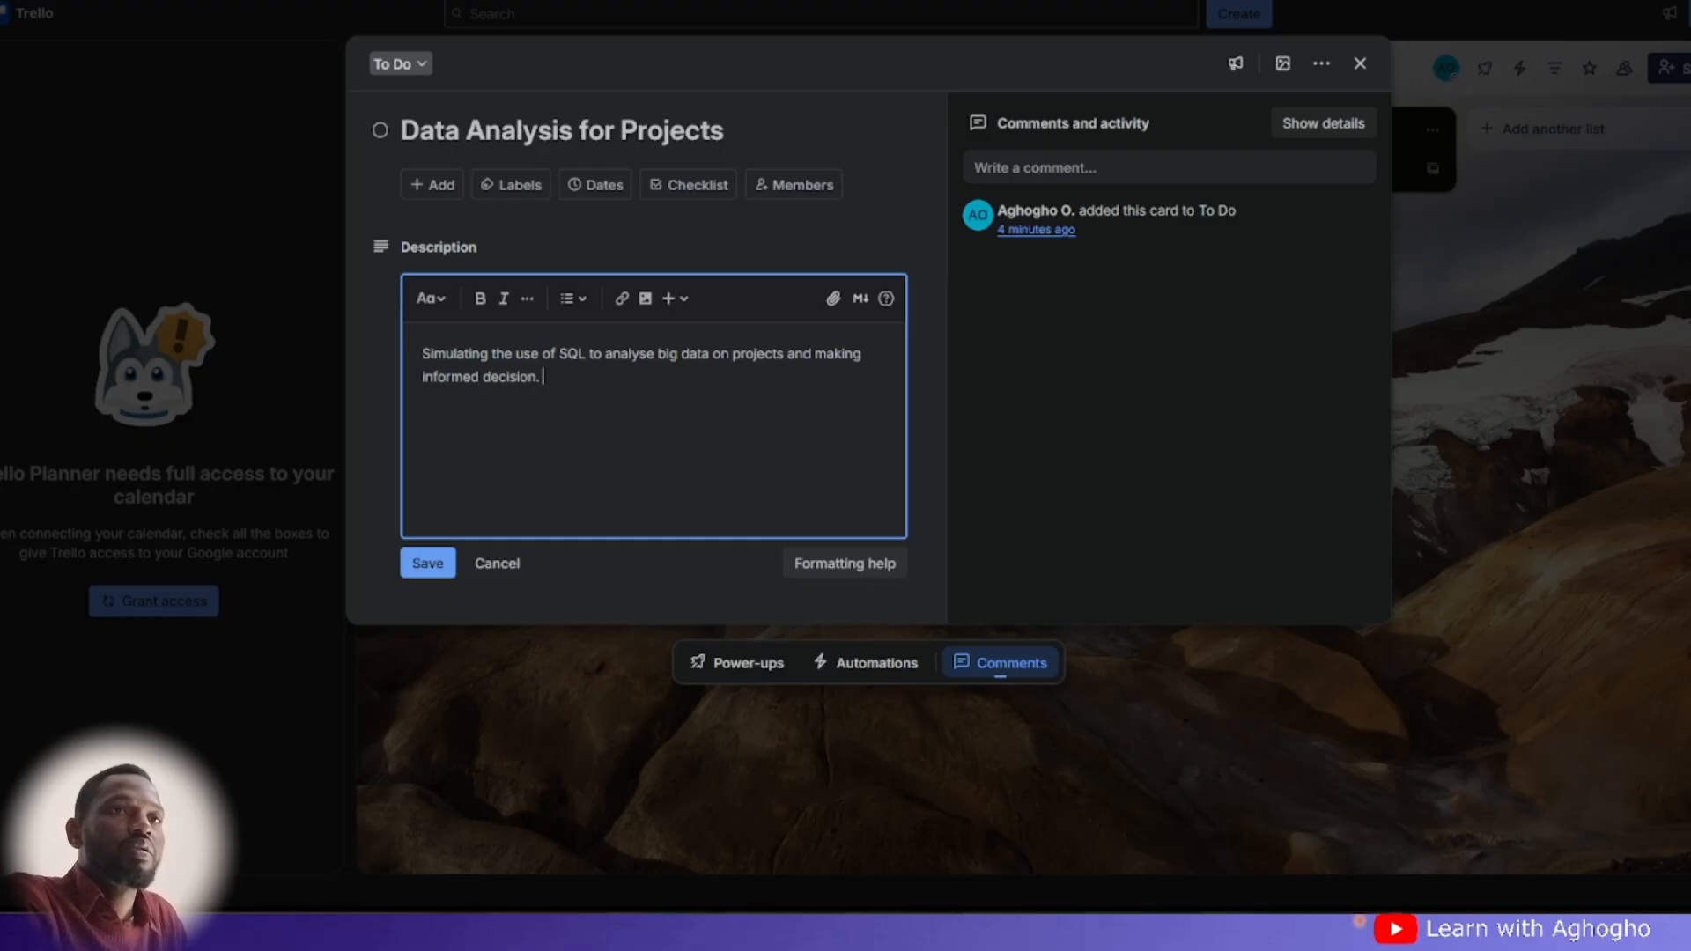
left_click(430, 566)
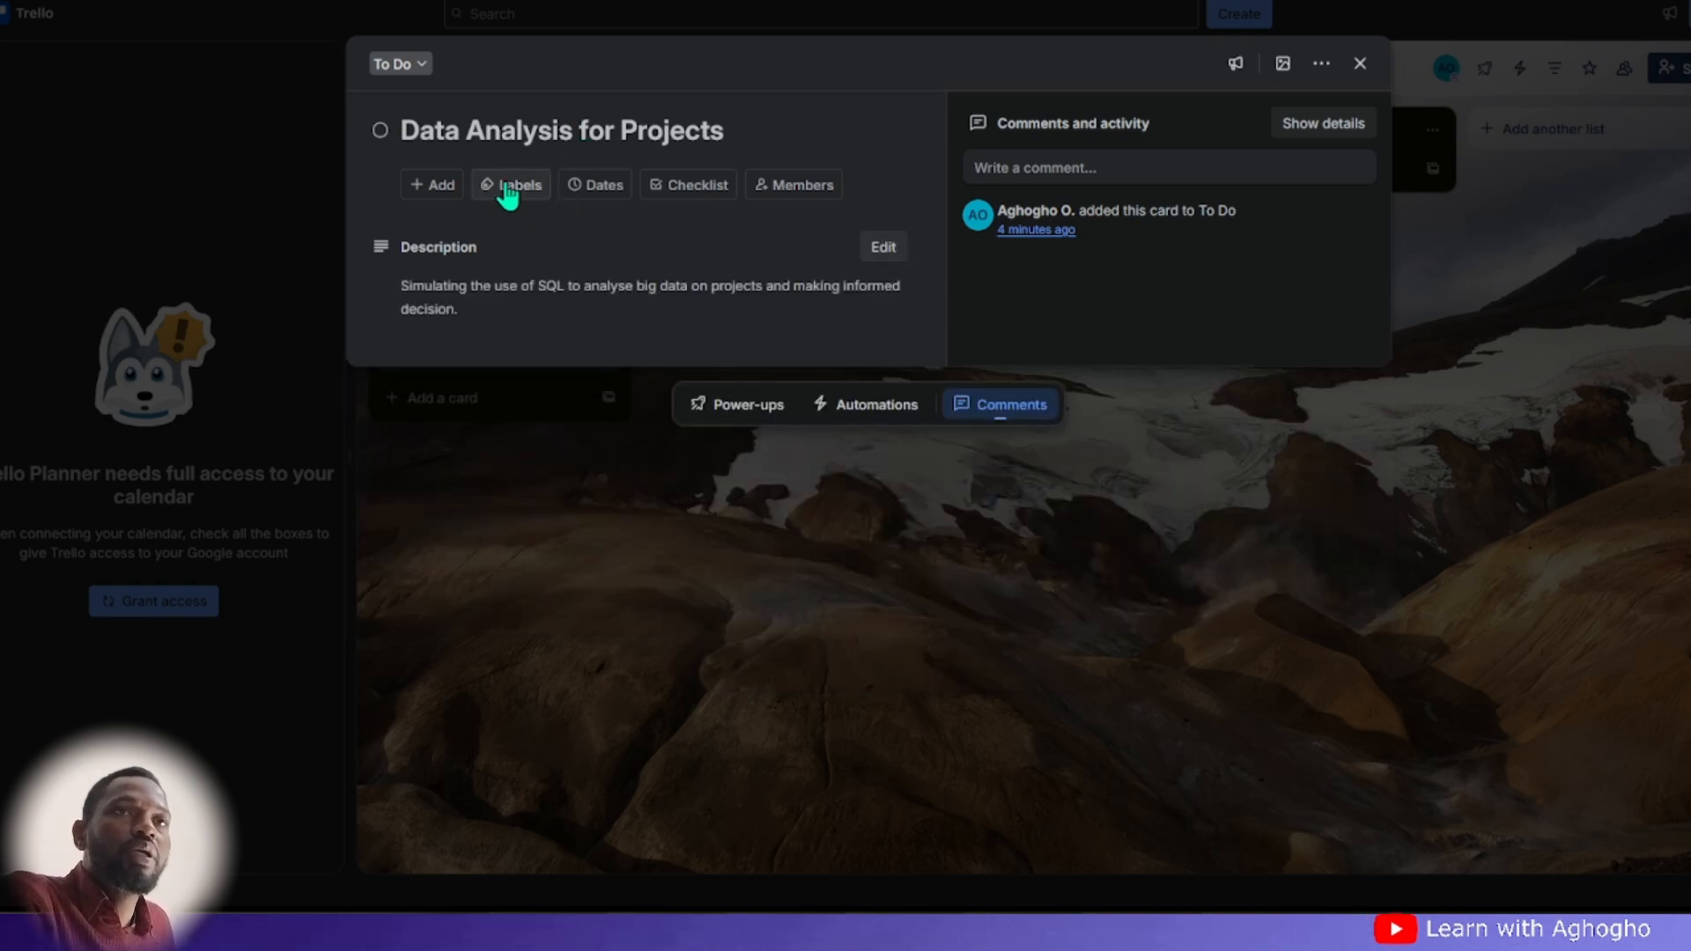
- Save a start date of 11/3/2025 and a due date of 11/17/2025 on the Data Analysis for Projects card
left_click(573, 196)
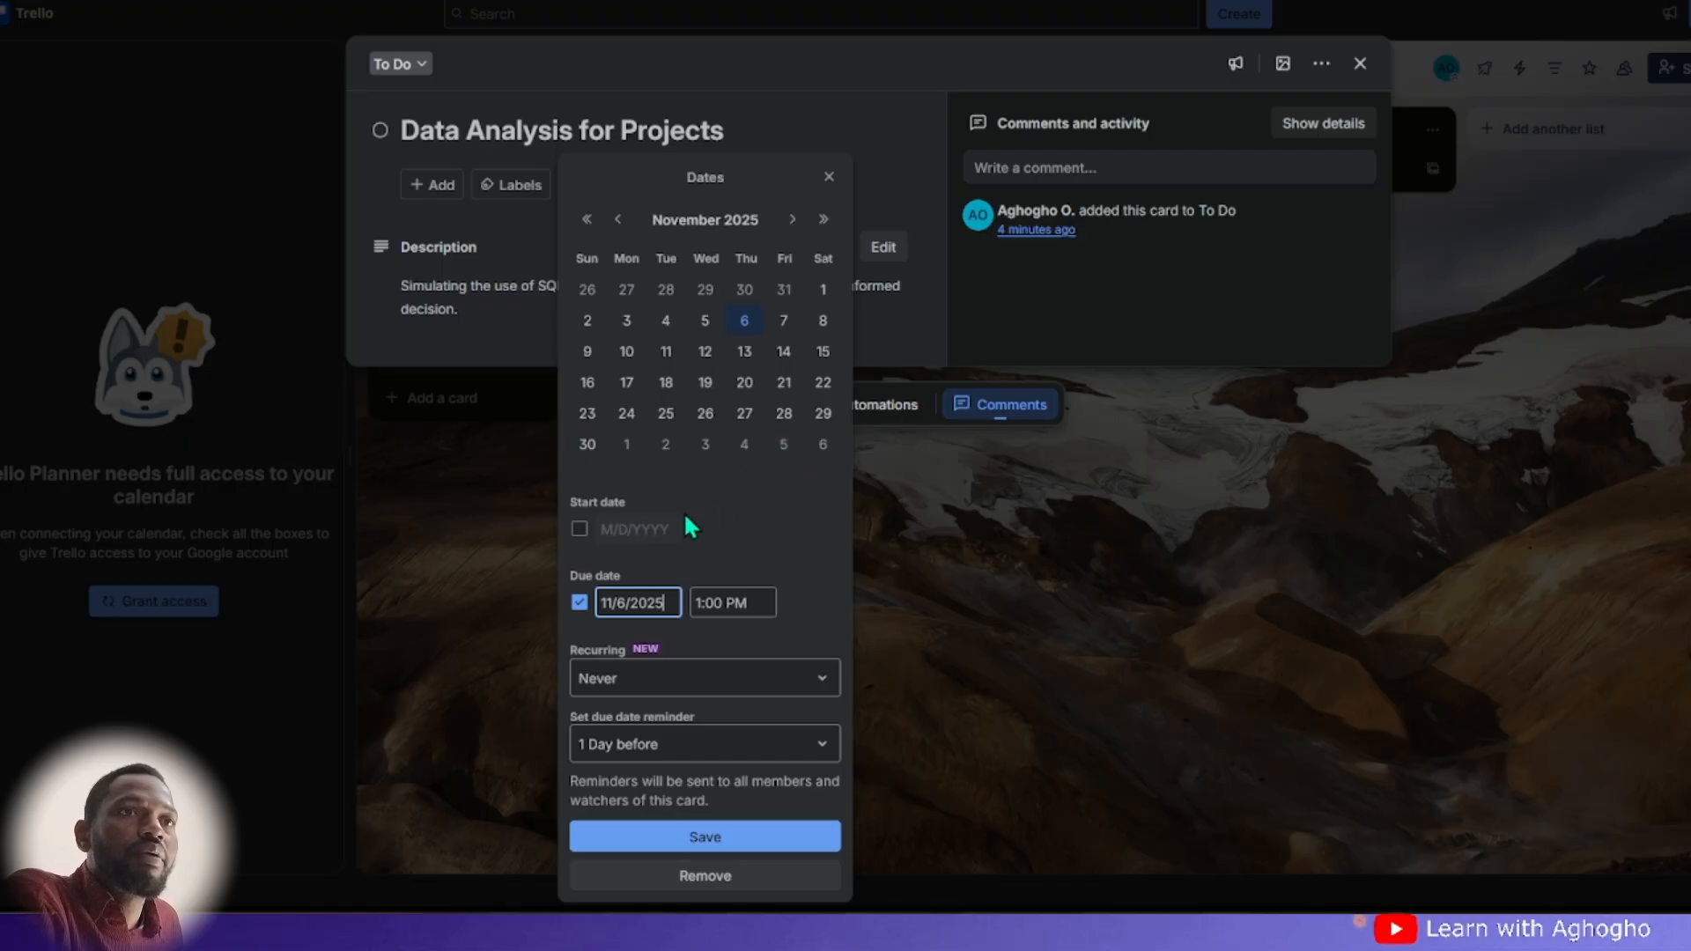
left_click(578, 528)
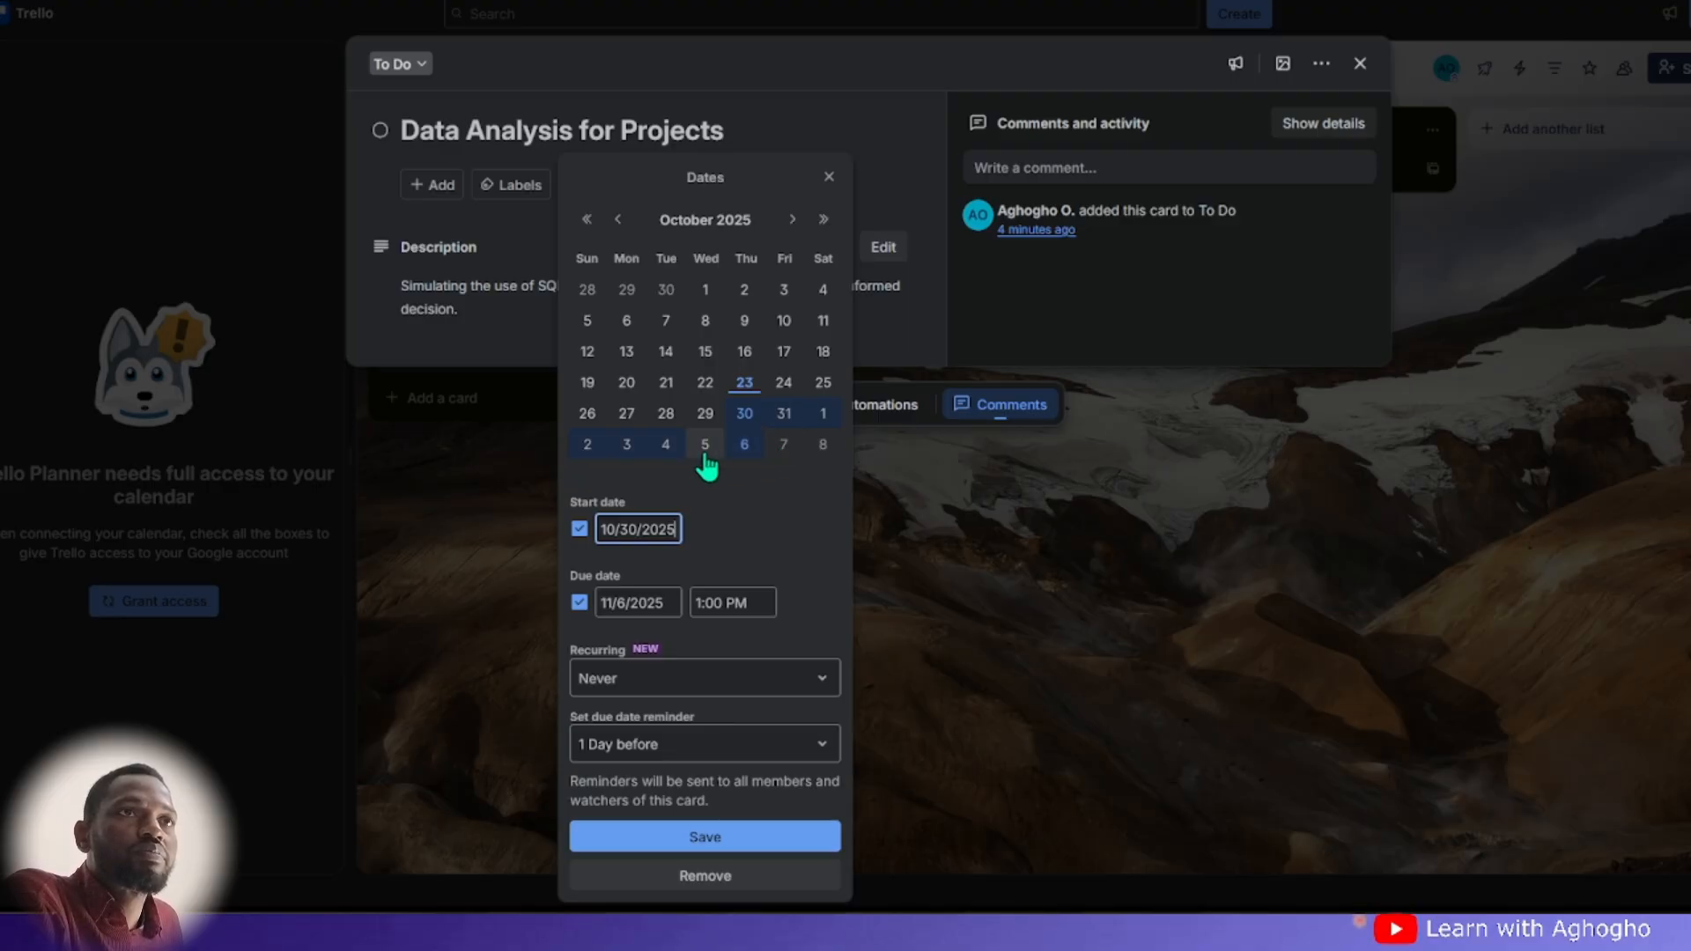
left_click(792, 220)
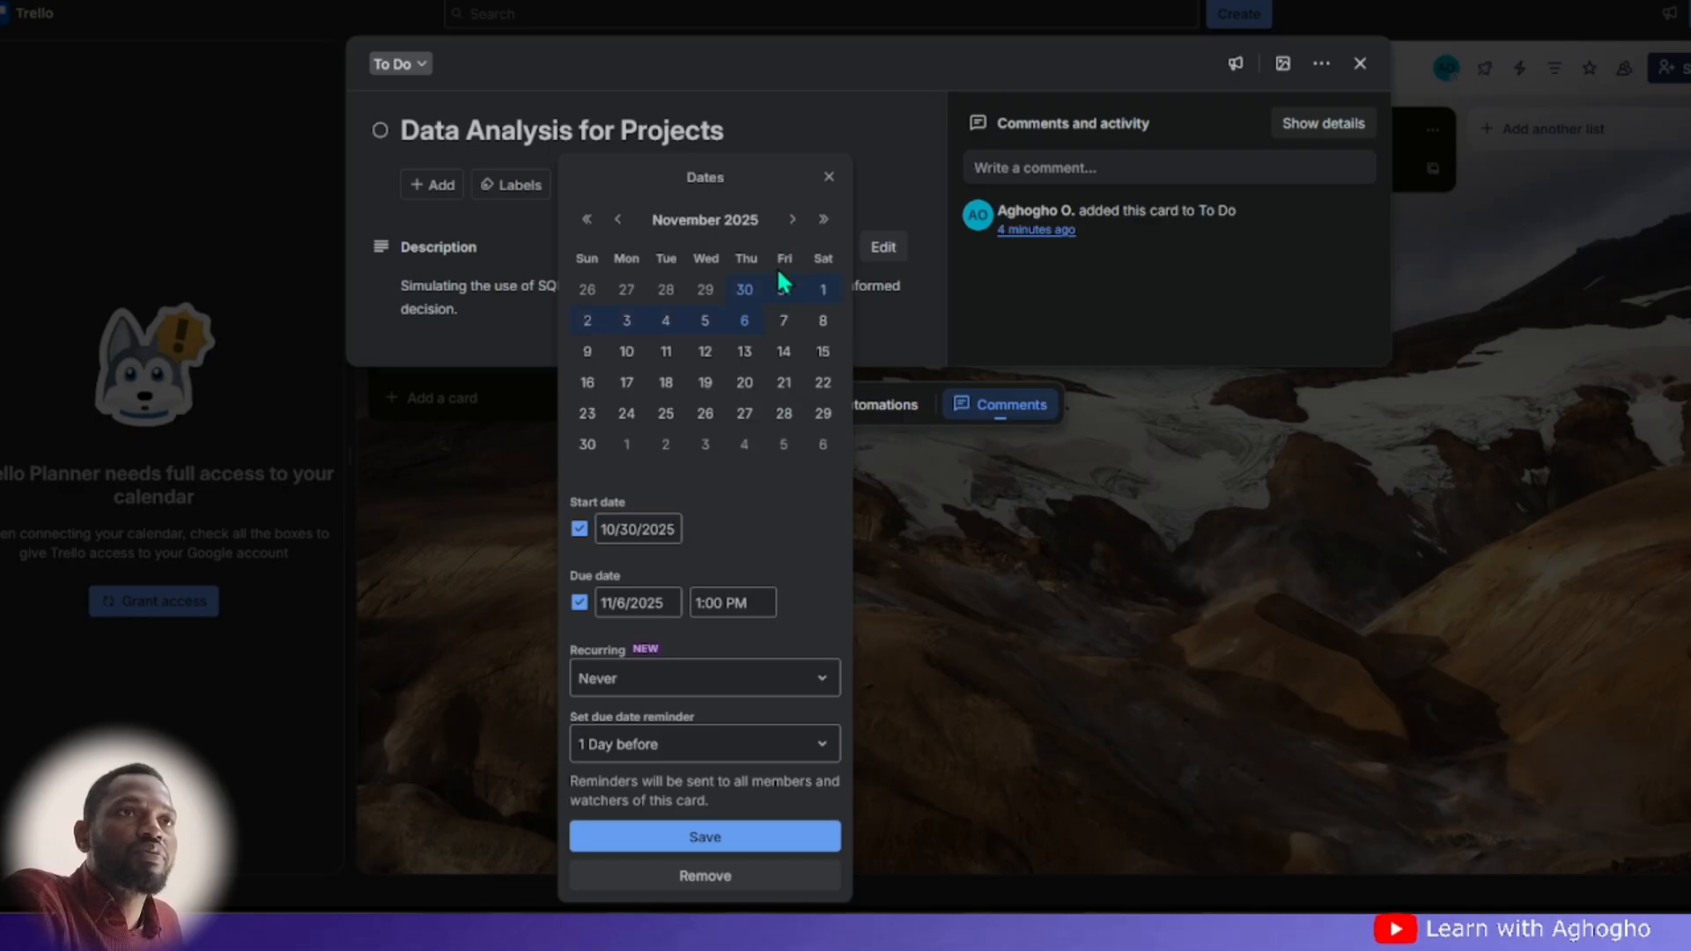
left_click(624, 322)
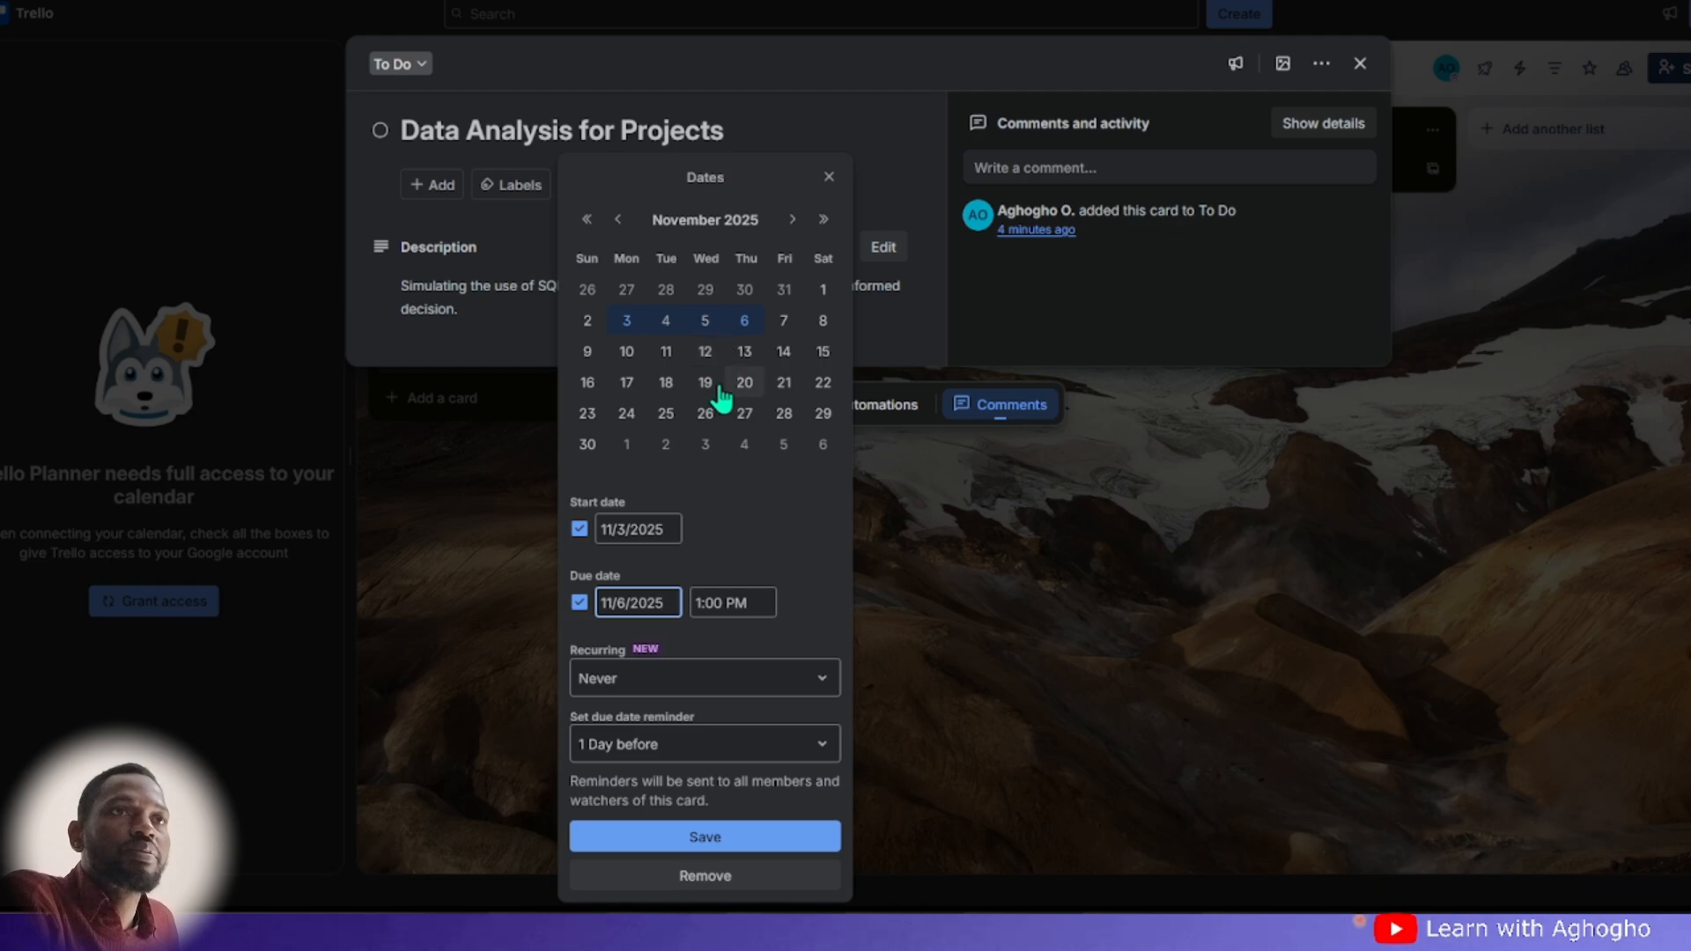
left_click(626, 385)
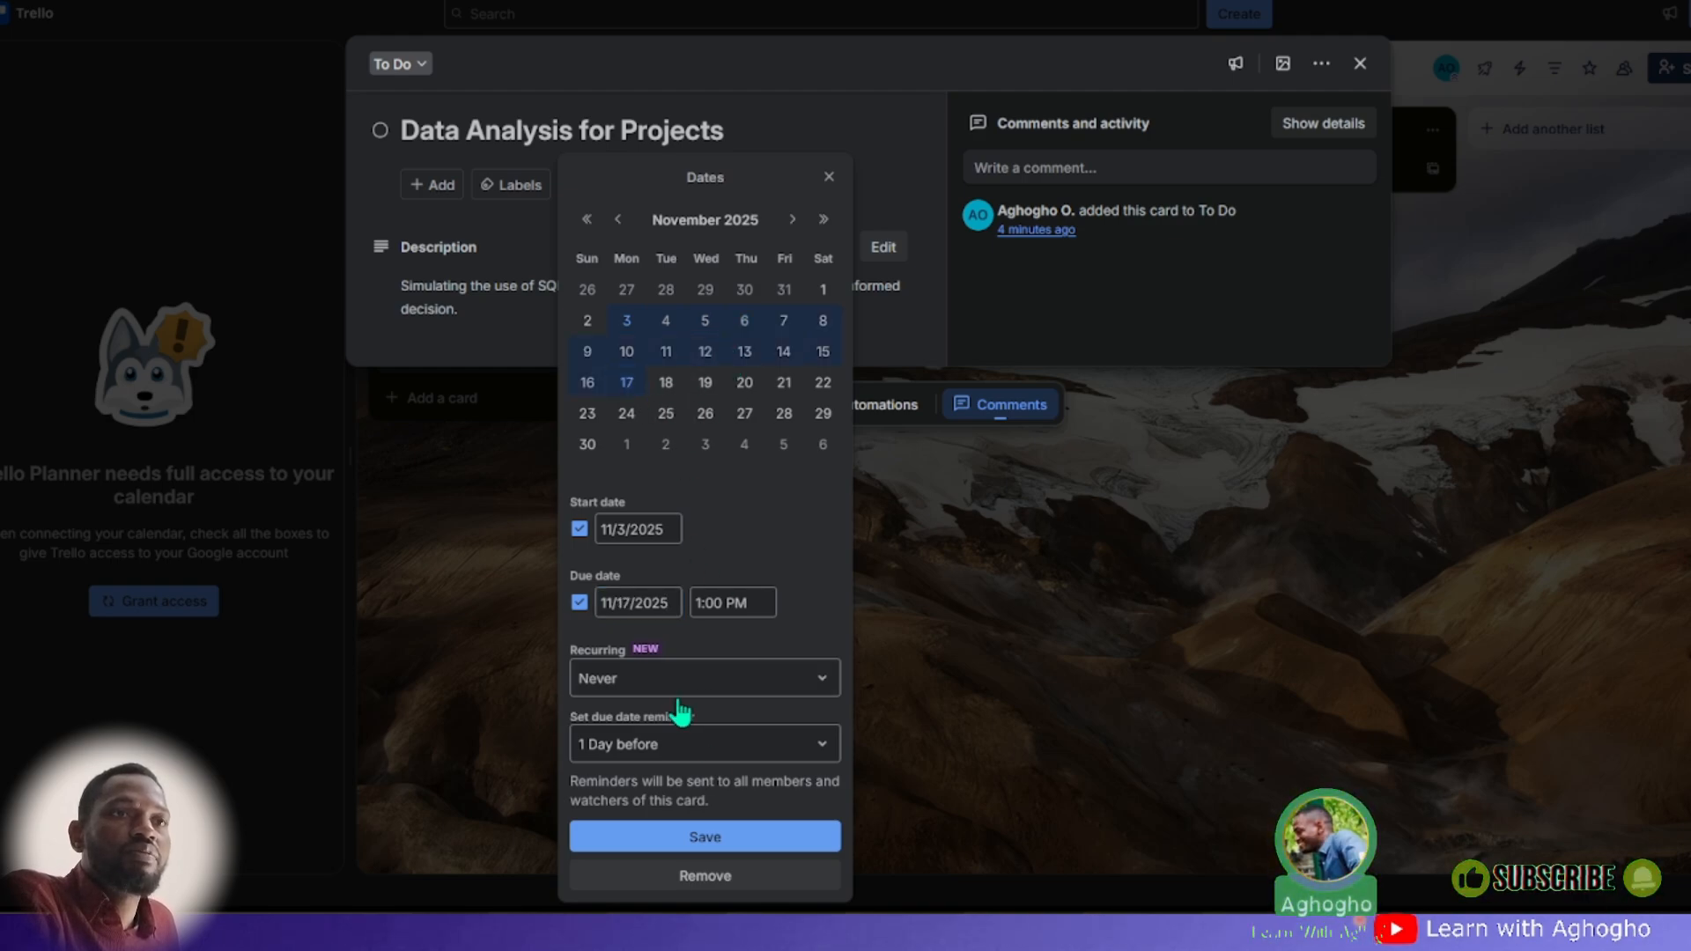
left_click(702, 841)
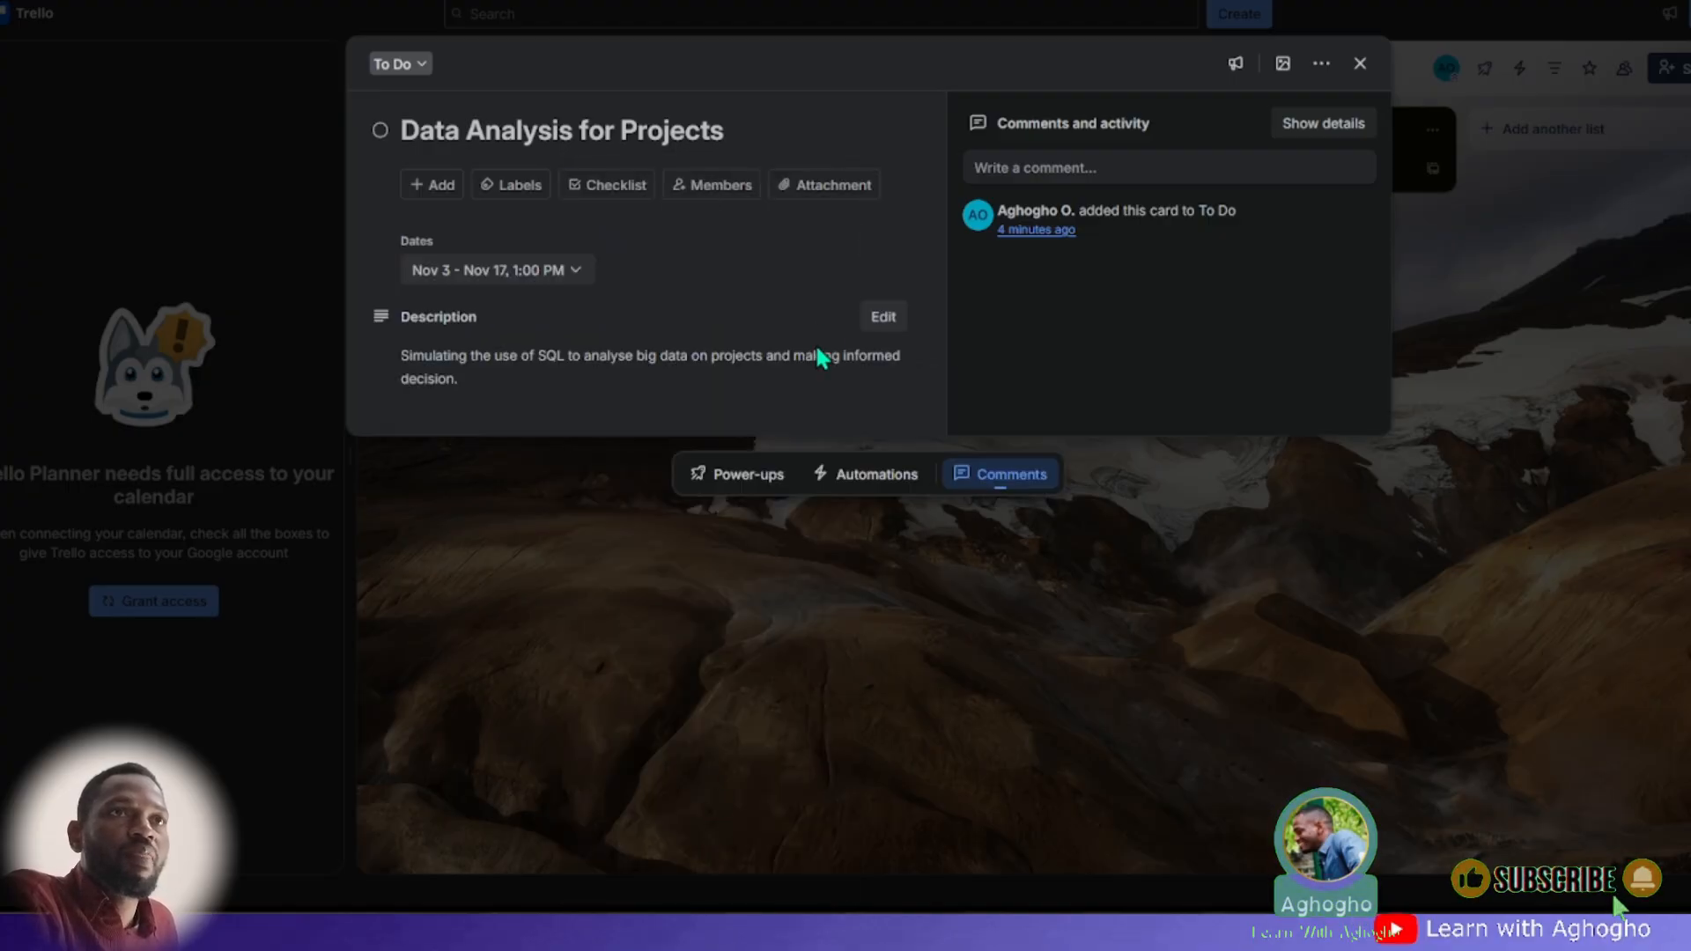
- Assign the red label to the Data Analysis for Projects card and return to the board without adding a checklist
left_click(522, 194)
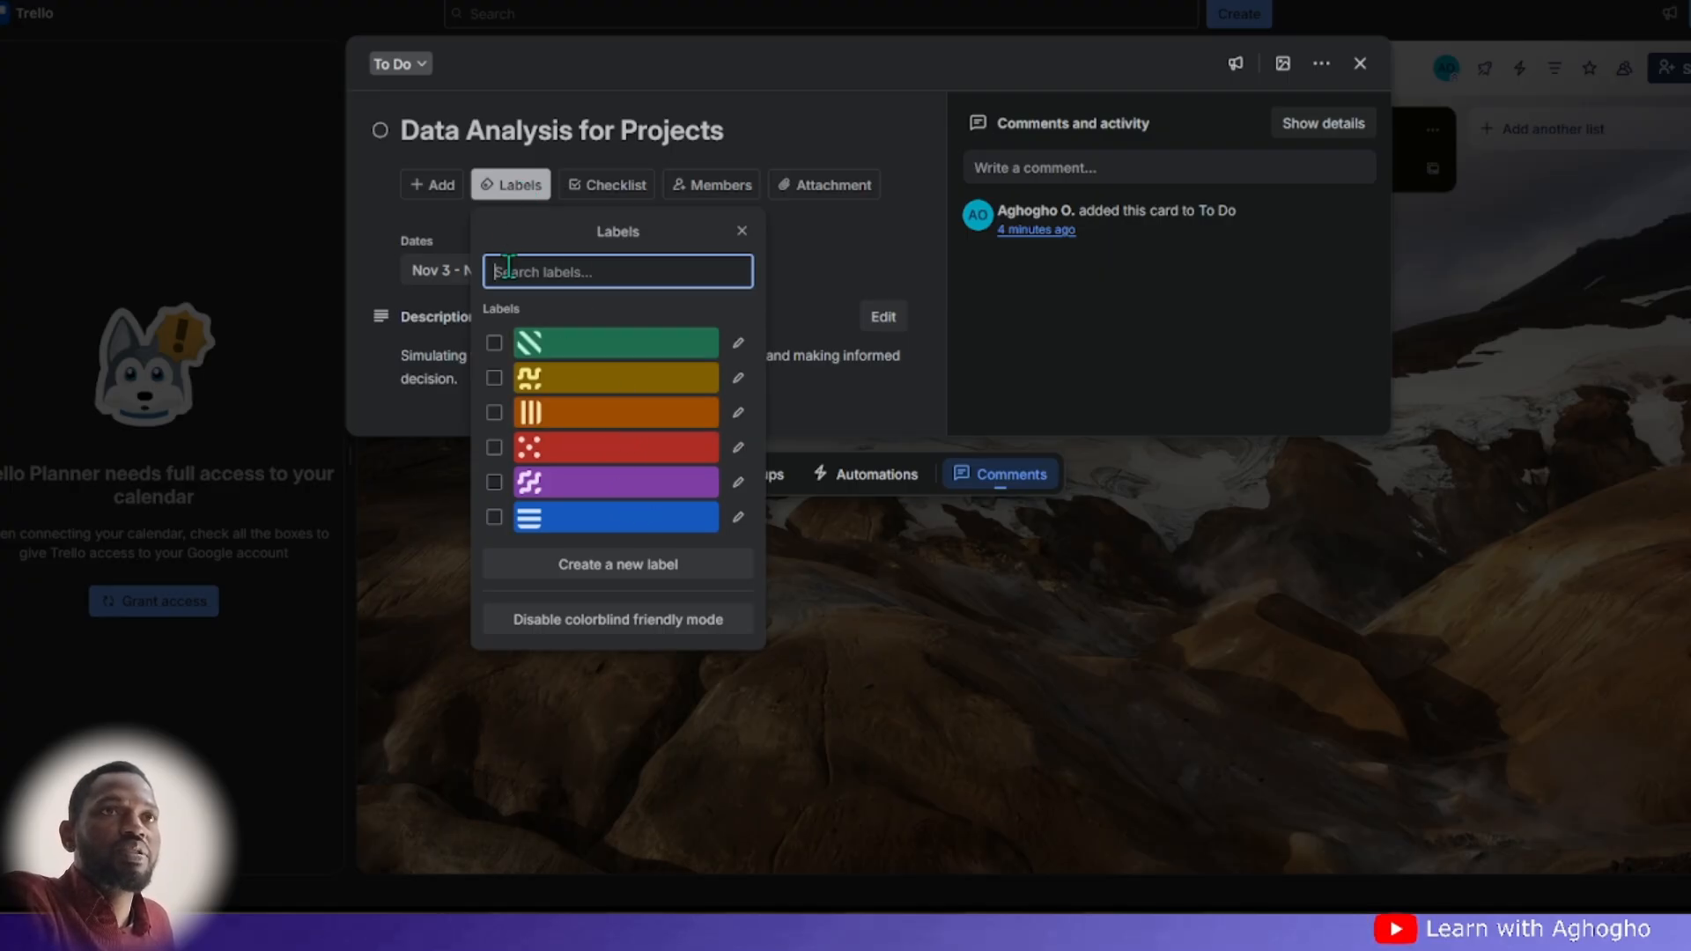
left_click(607, 449)
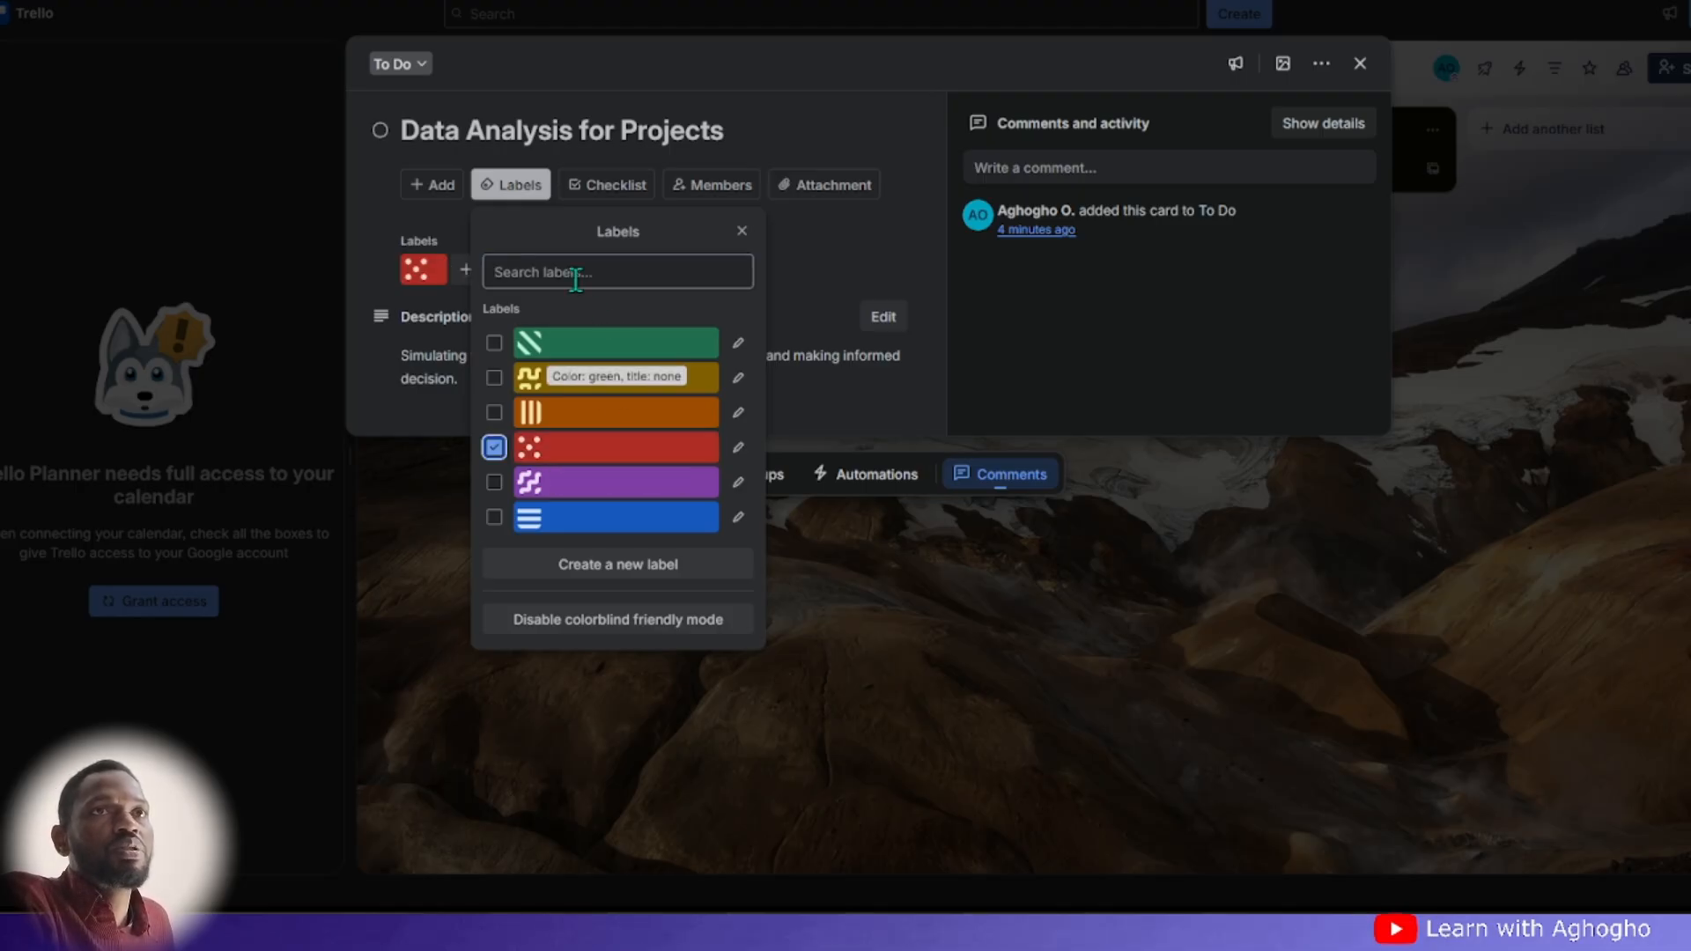
left_click(588, 186)
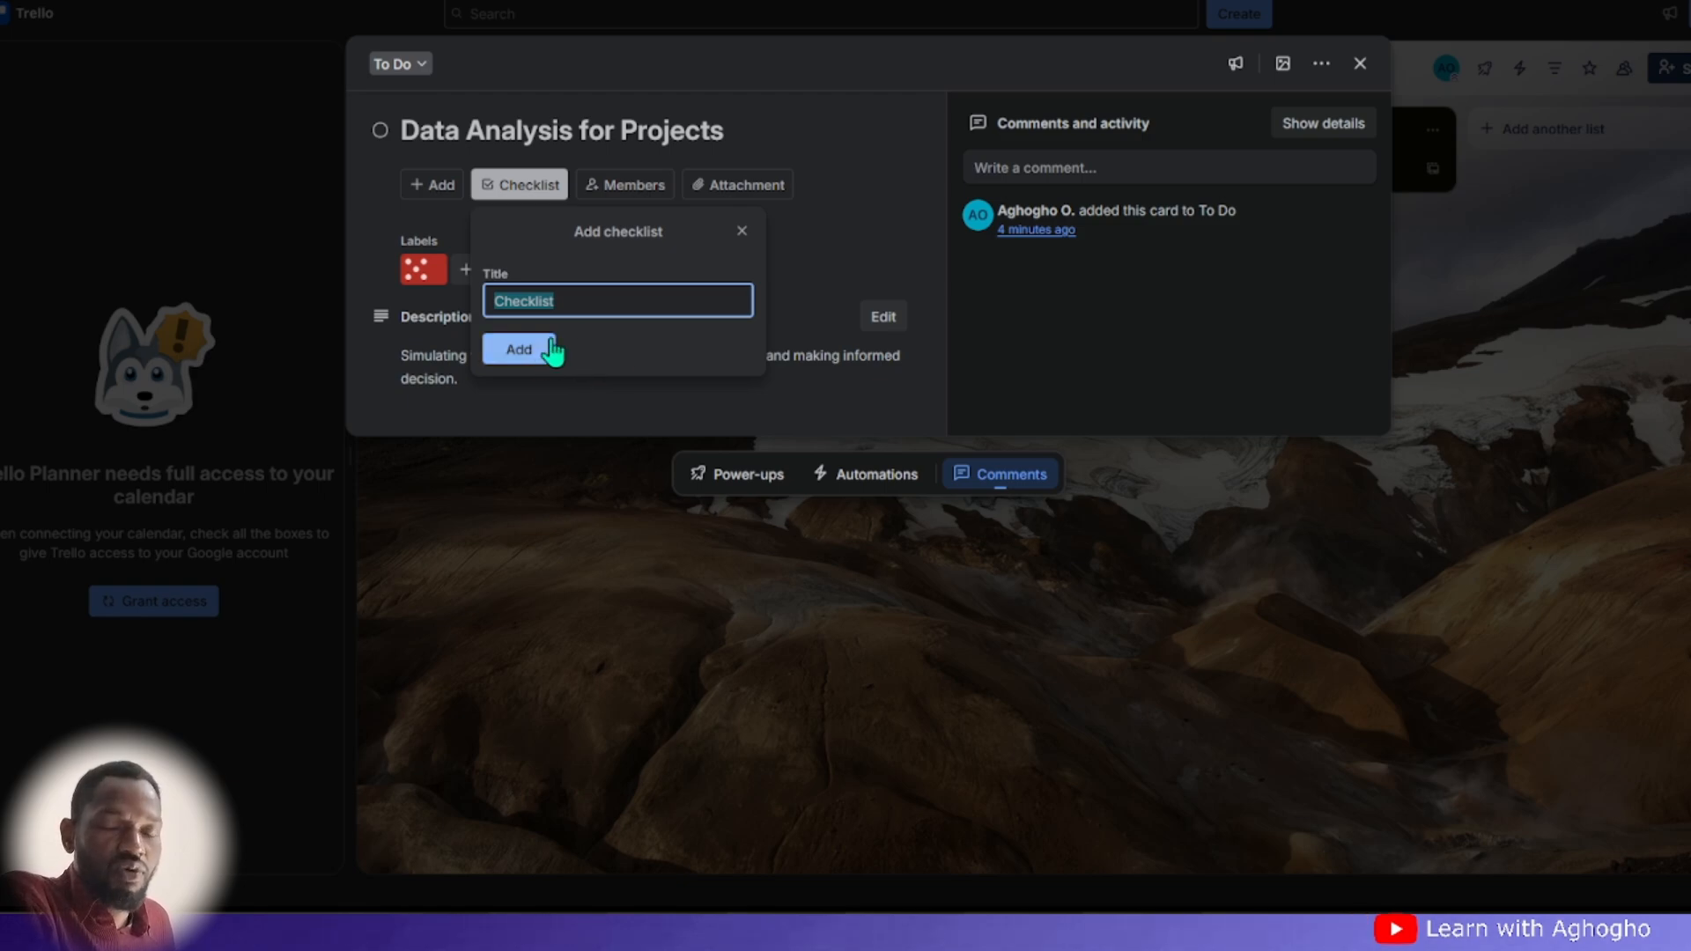
left_click(834, 255)
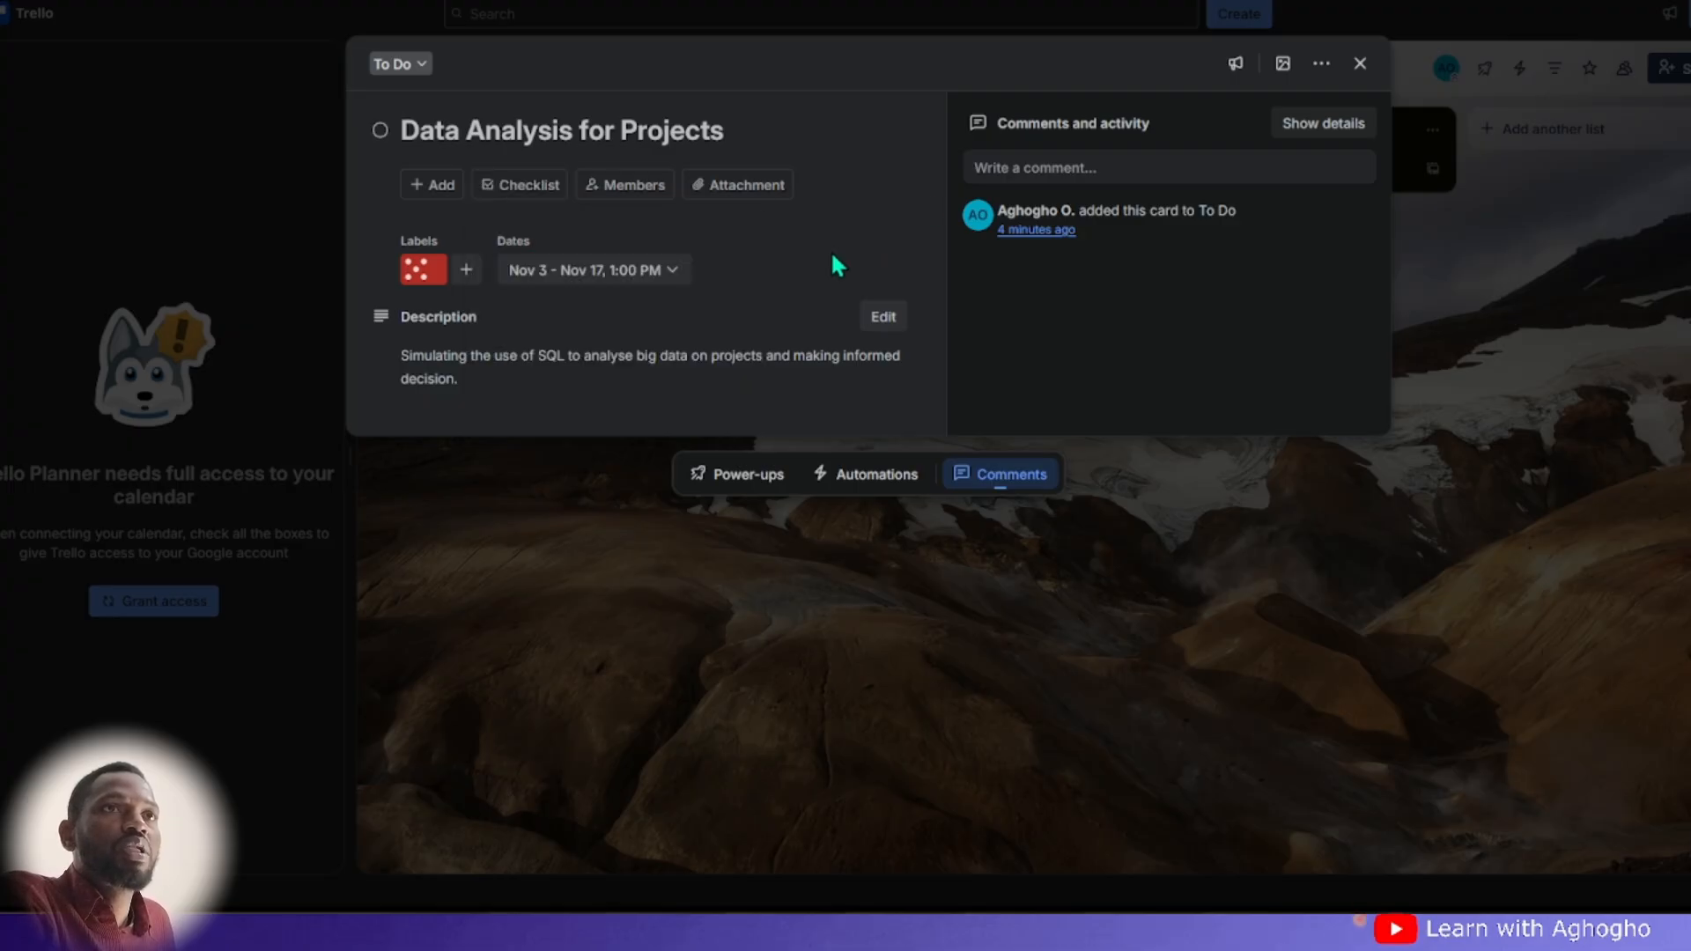
left_click(1356, 71)
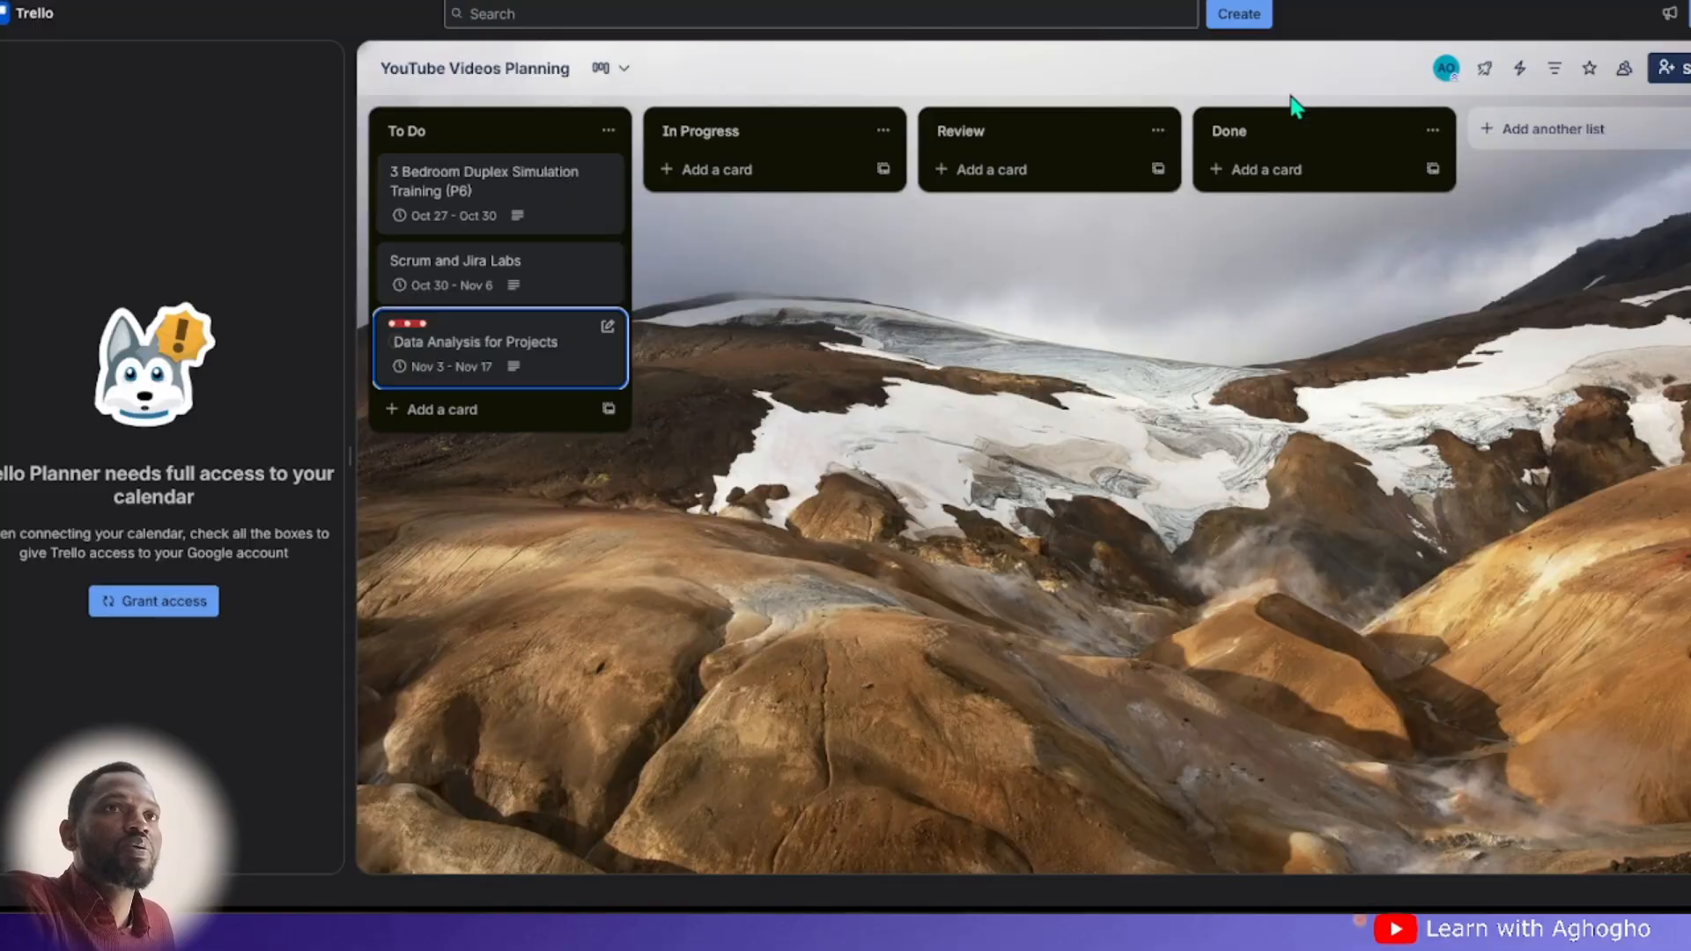
- Assign the green label to the 3 Bedroom Duplex Simulation Training (P6) card
left_click(456, 207)
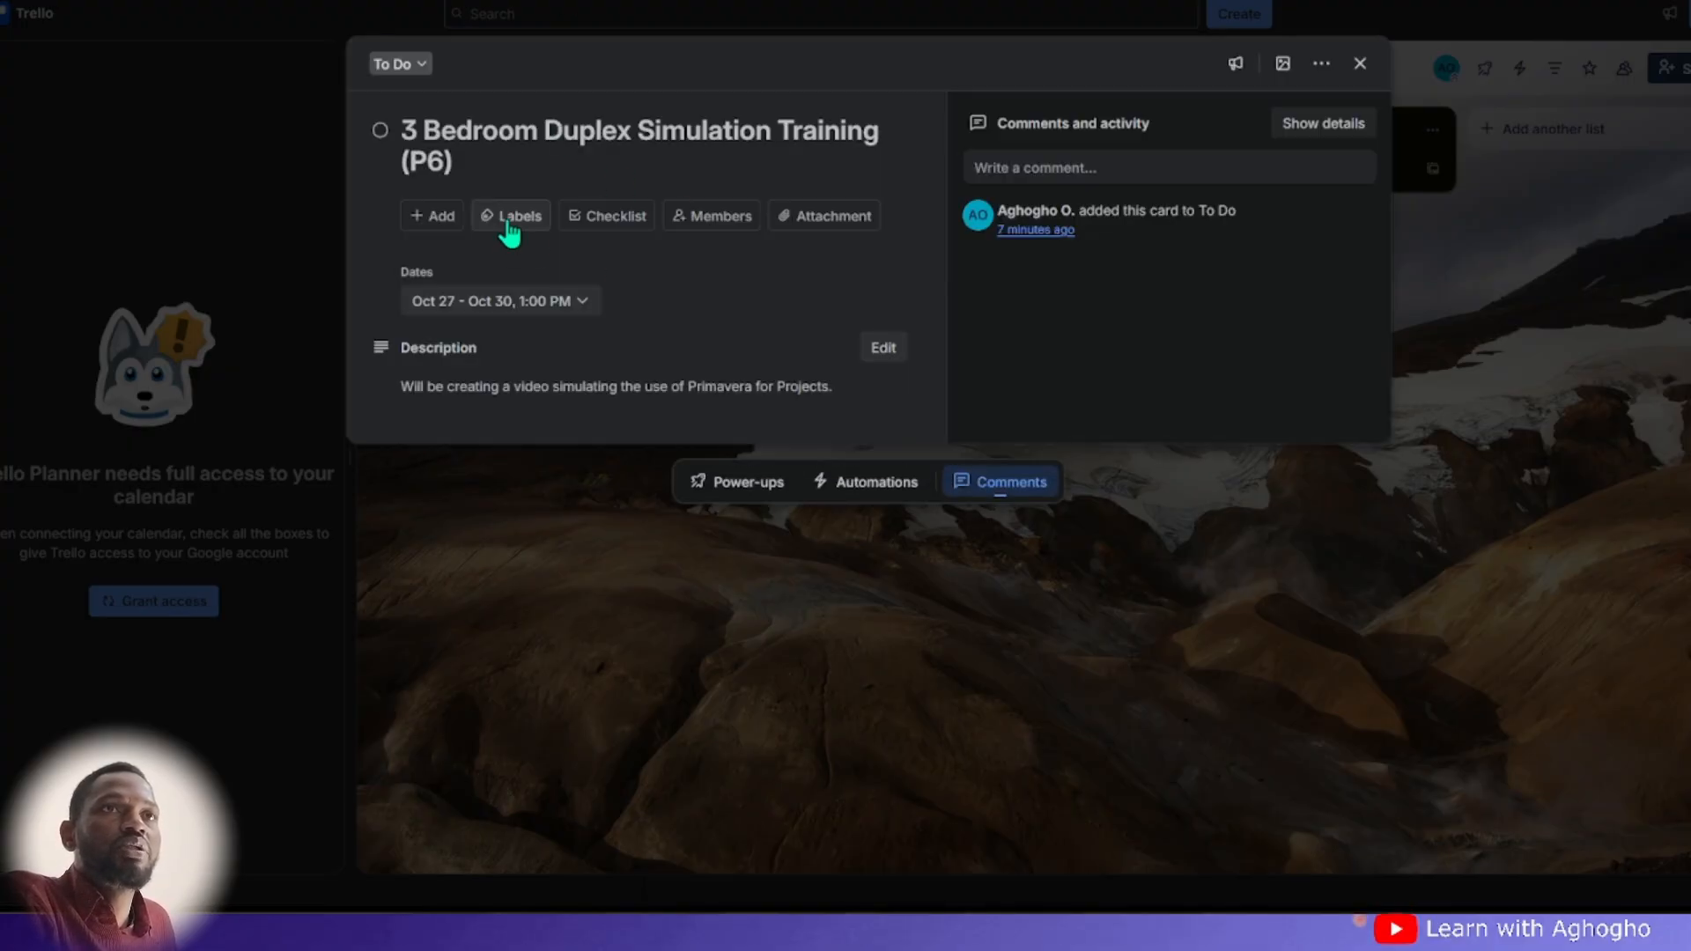
left_click(510, 222)
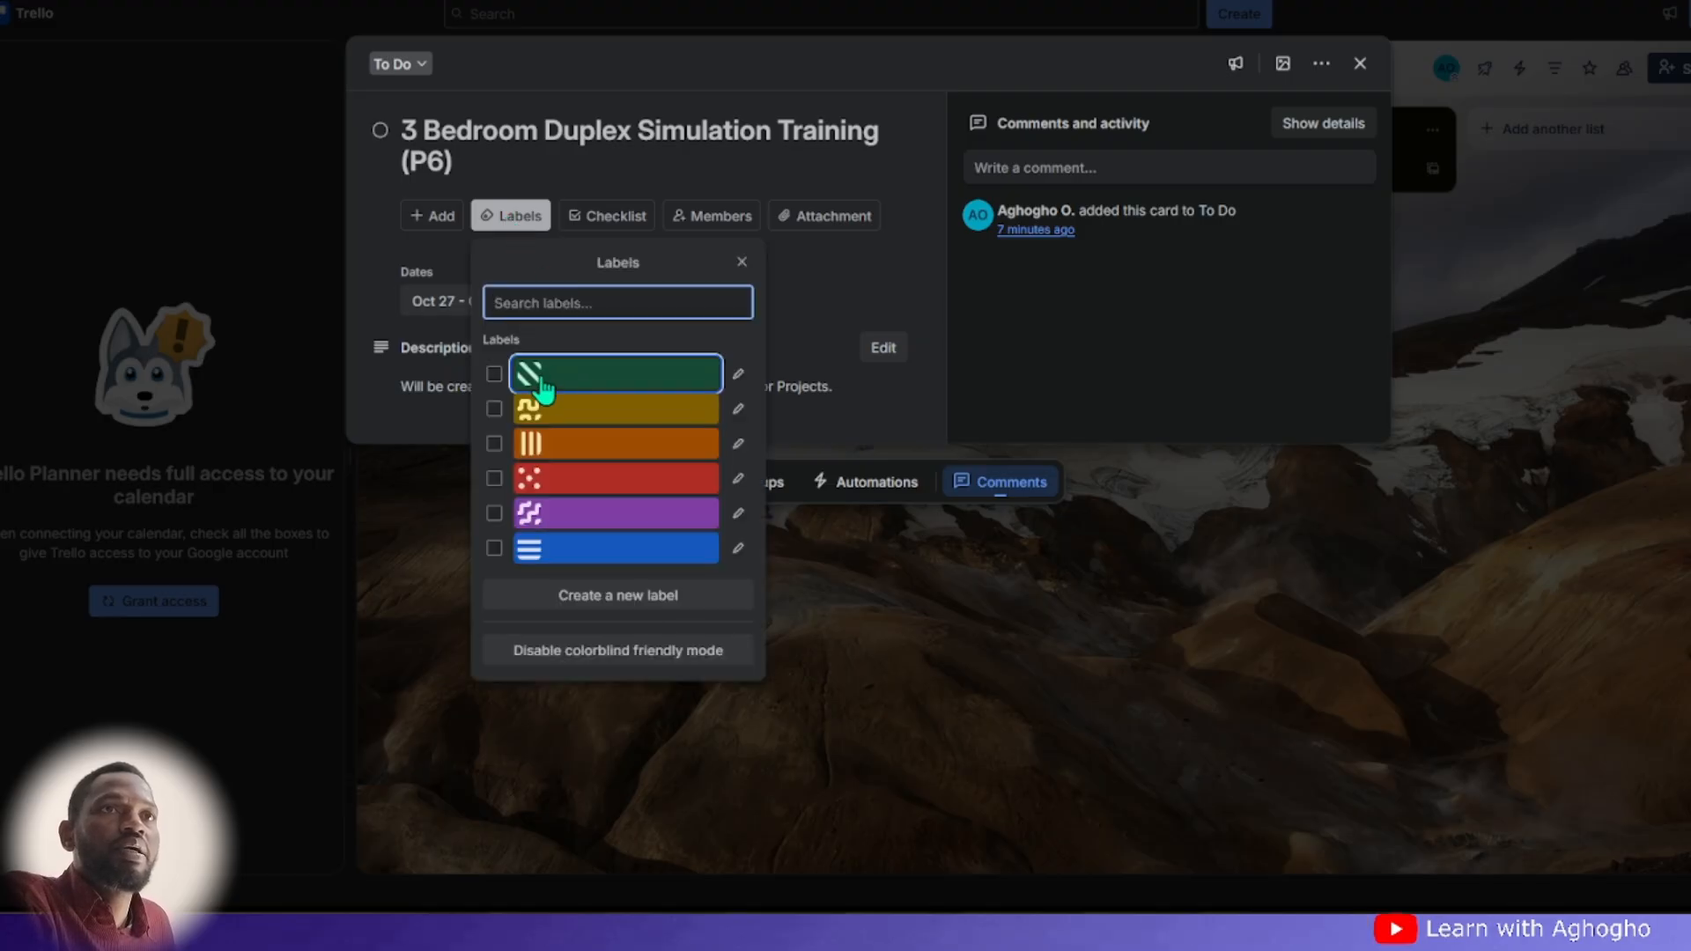
left_click(541, 377)
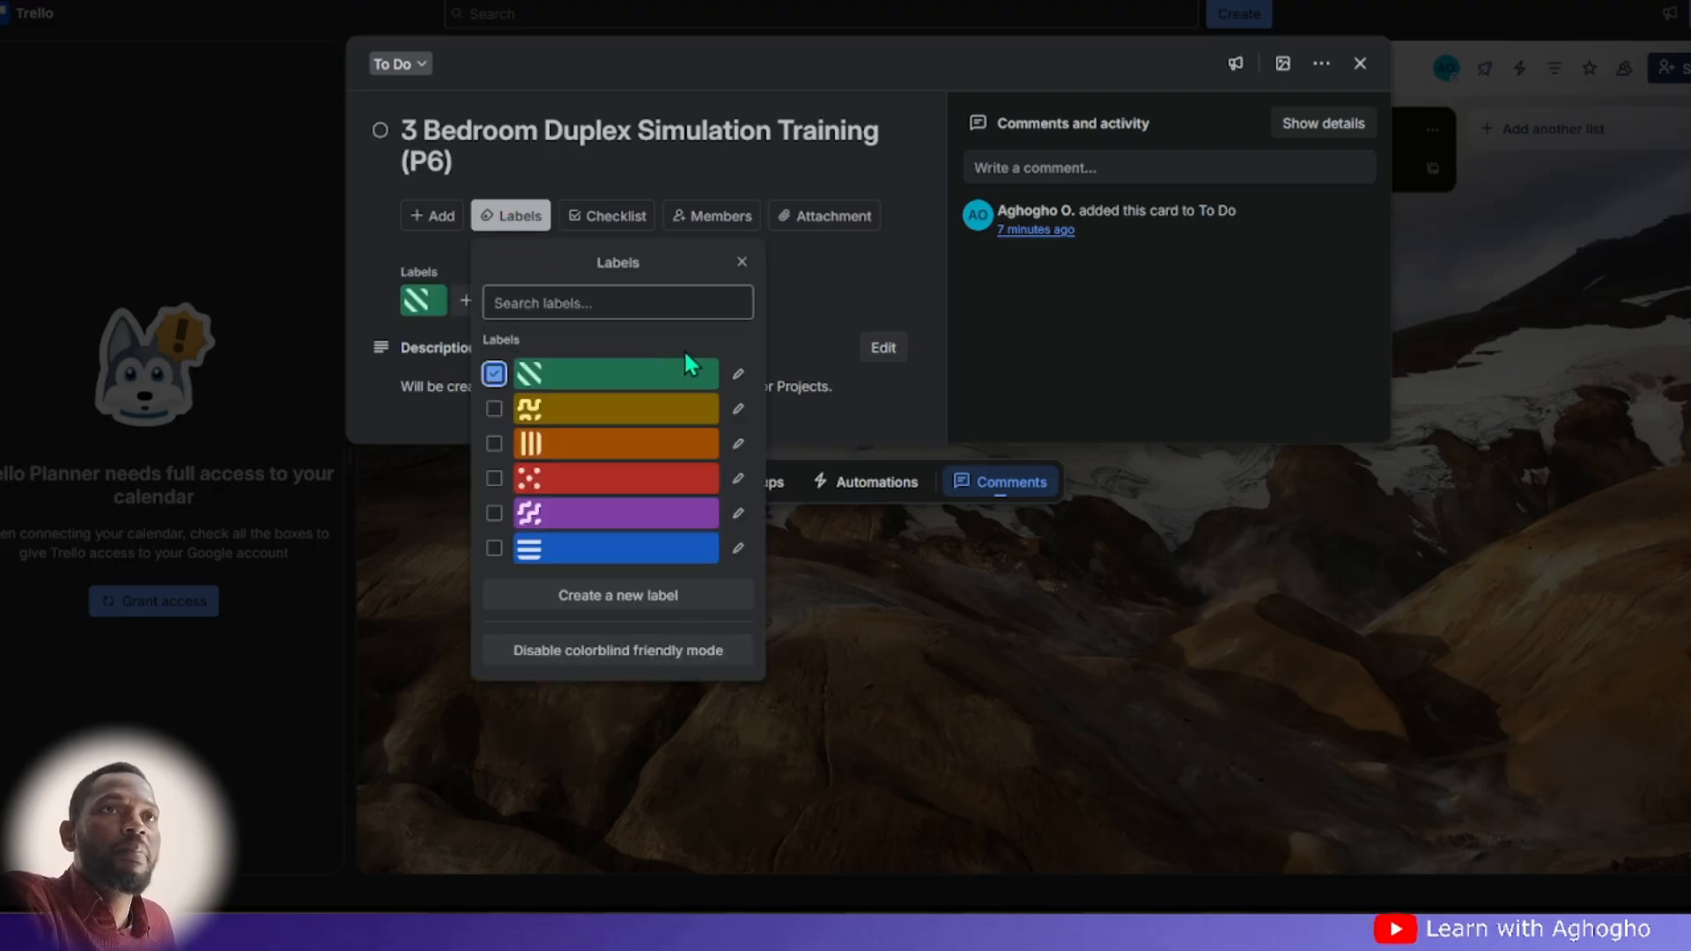
- Create a label titled "Primavera" in the preselected teal colour for the 3 Bedroom Duplex Simulation Training (P6) card
left_click(644, 602)
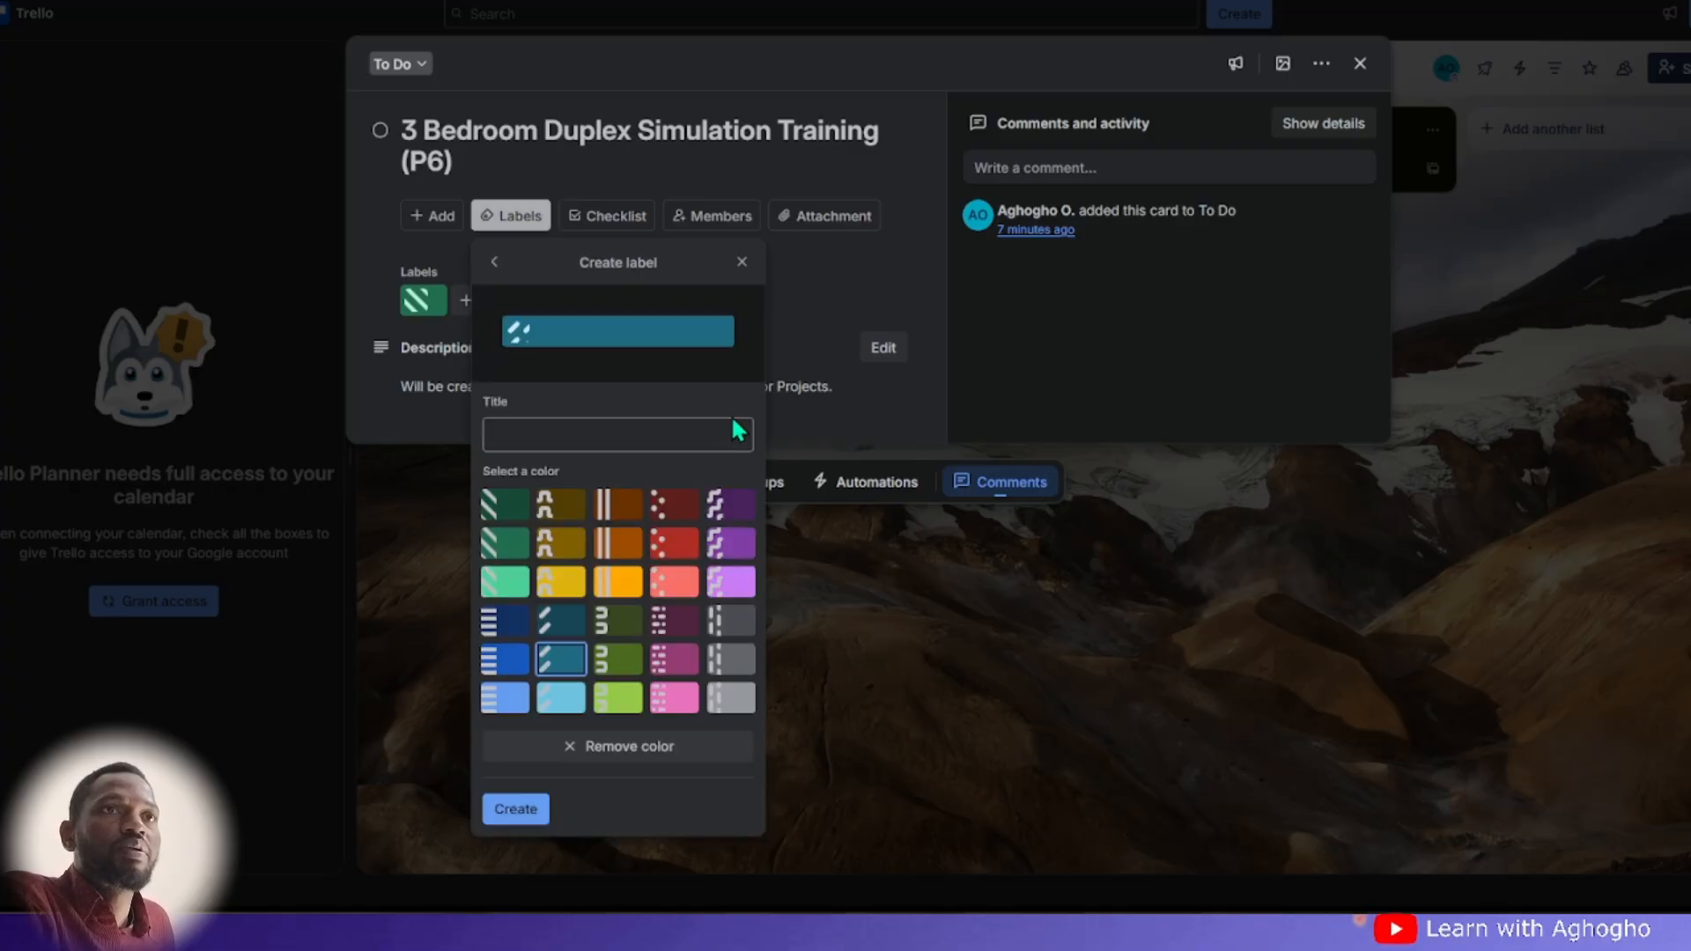
left_click(537, 428)
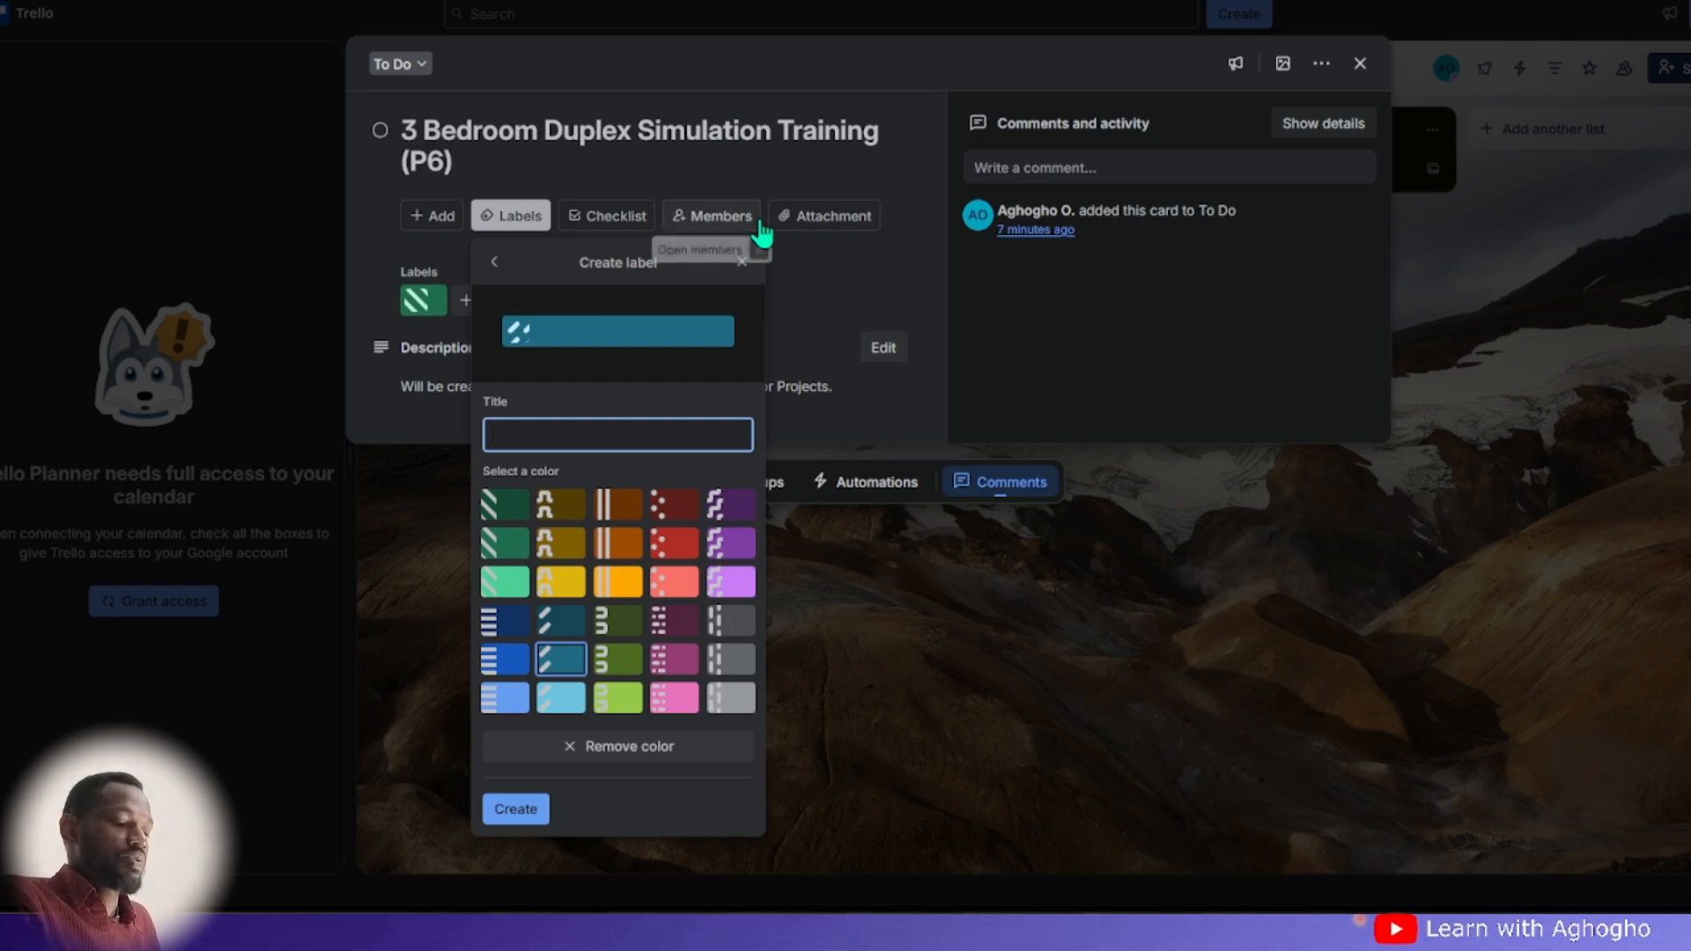
type("P")
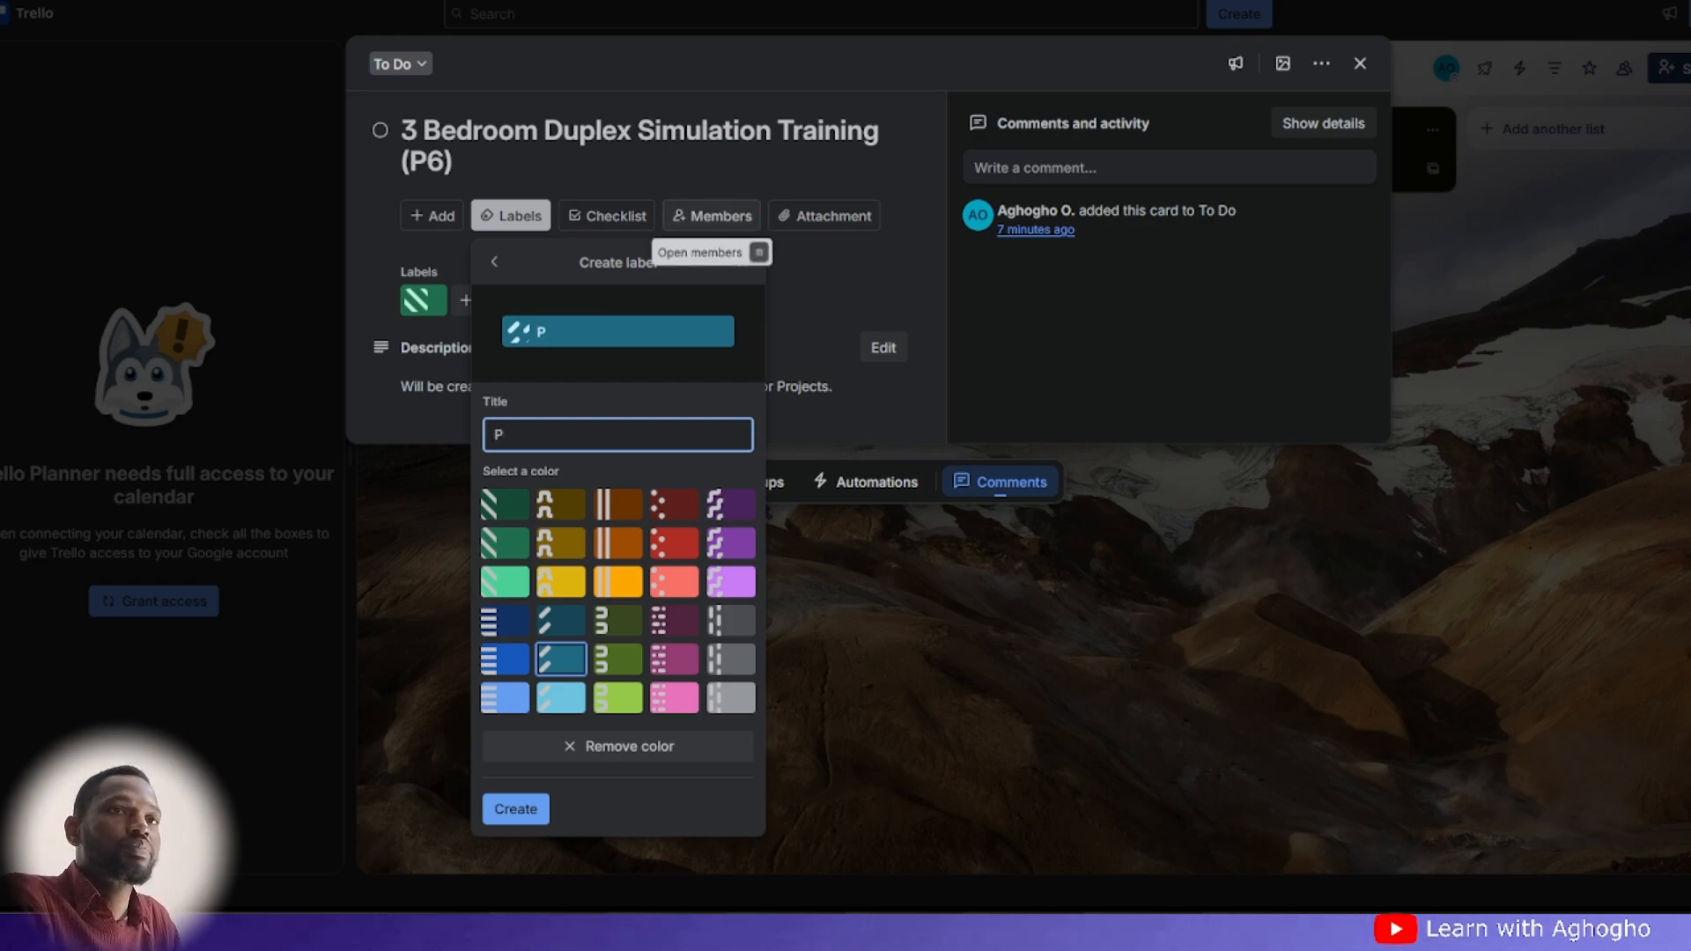
type("rim")
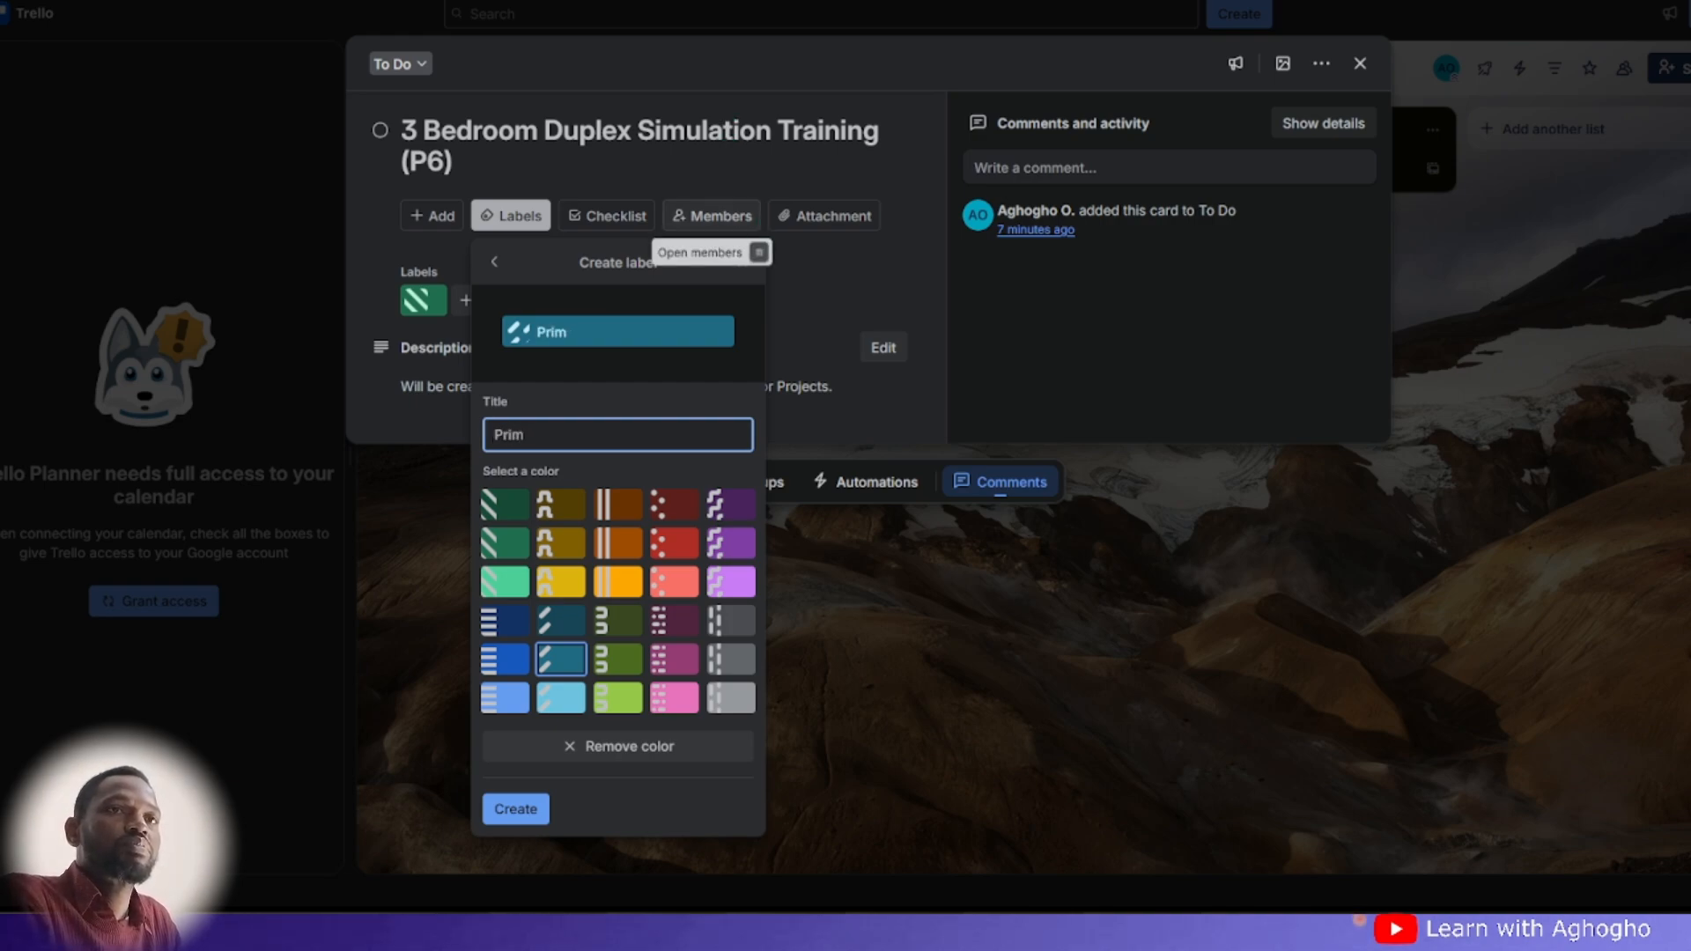
type("avera")
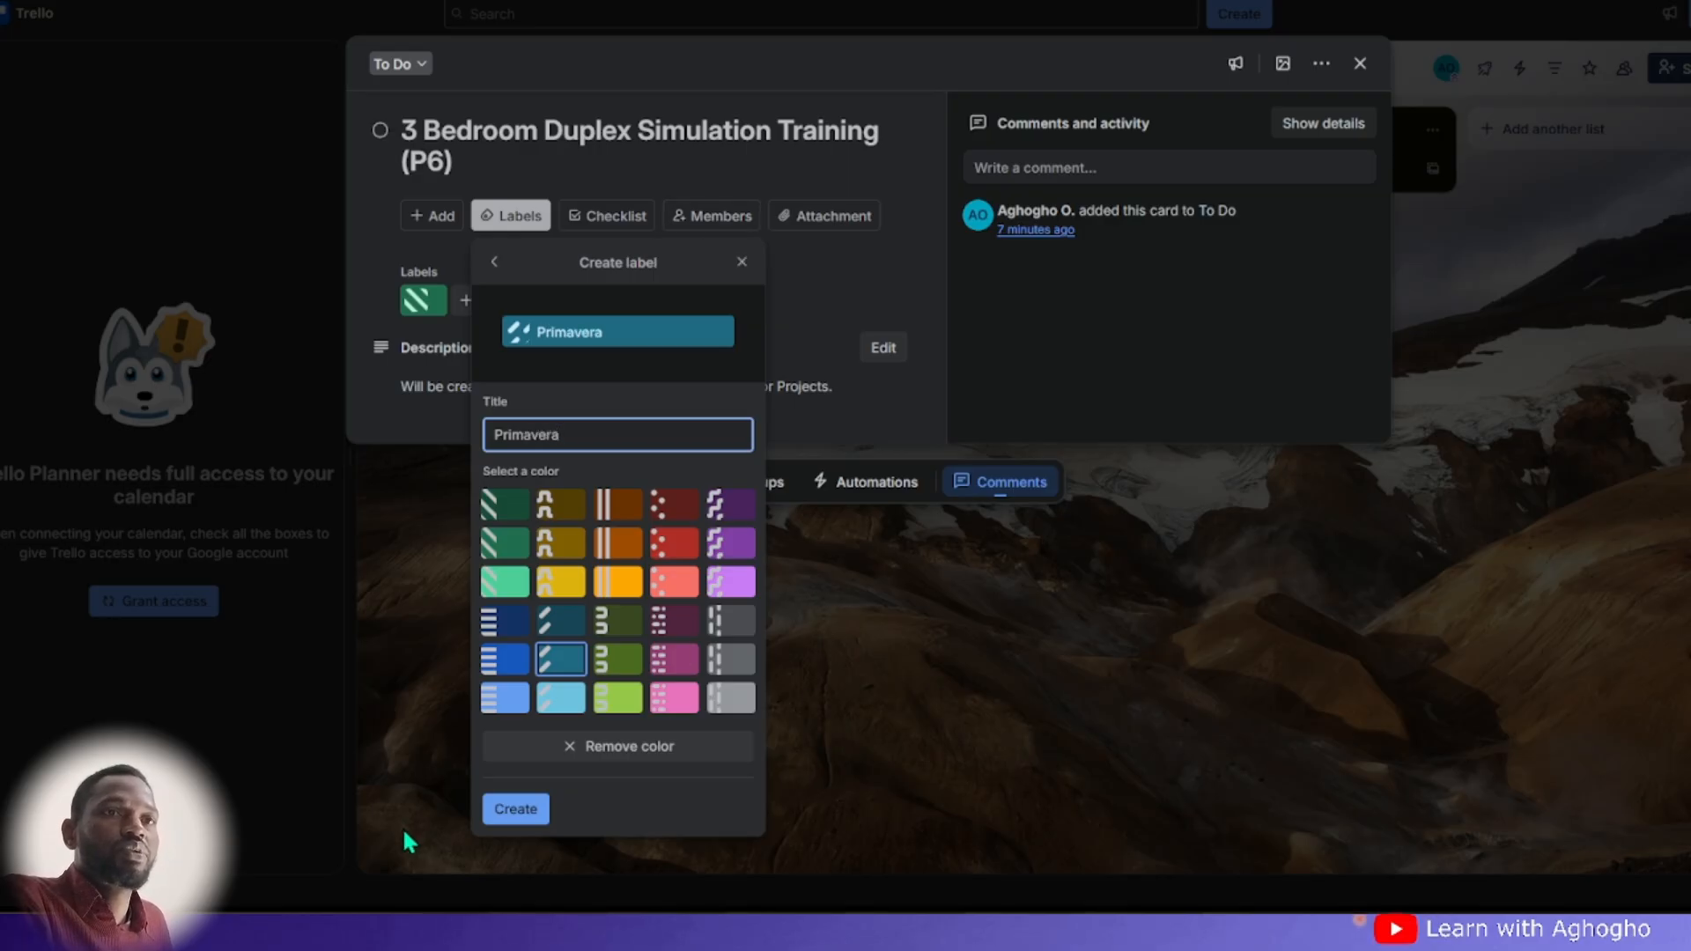
left_click(515, 808)
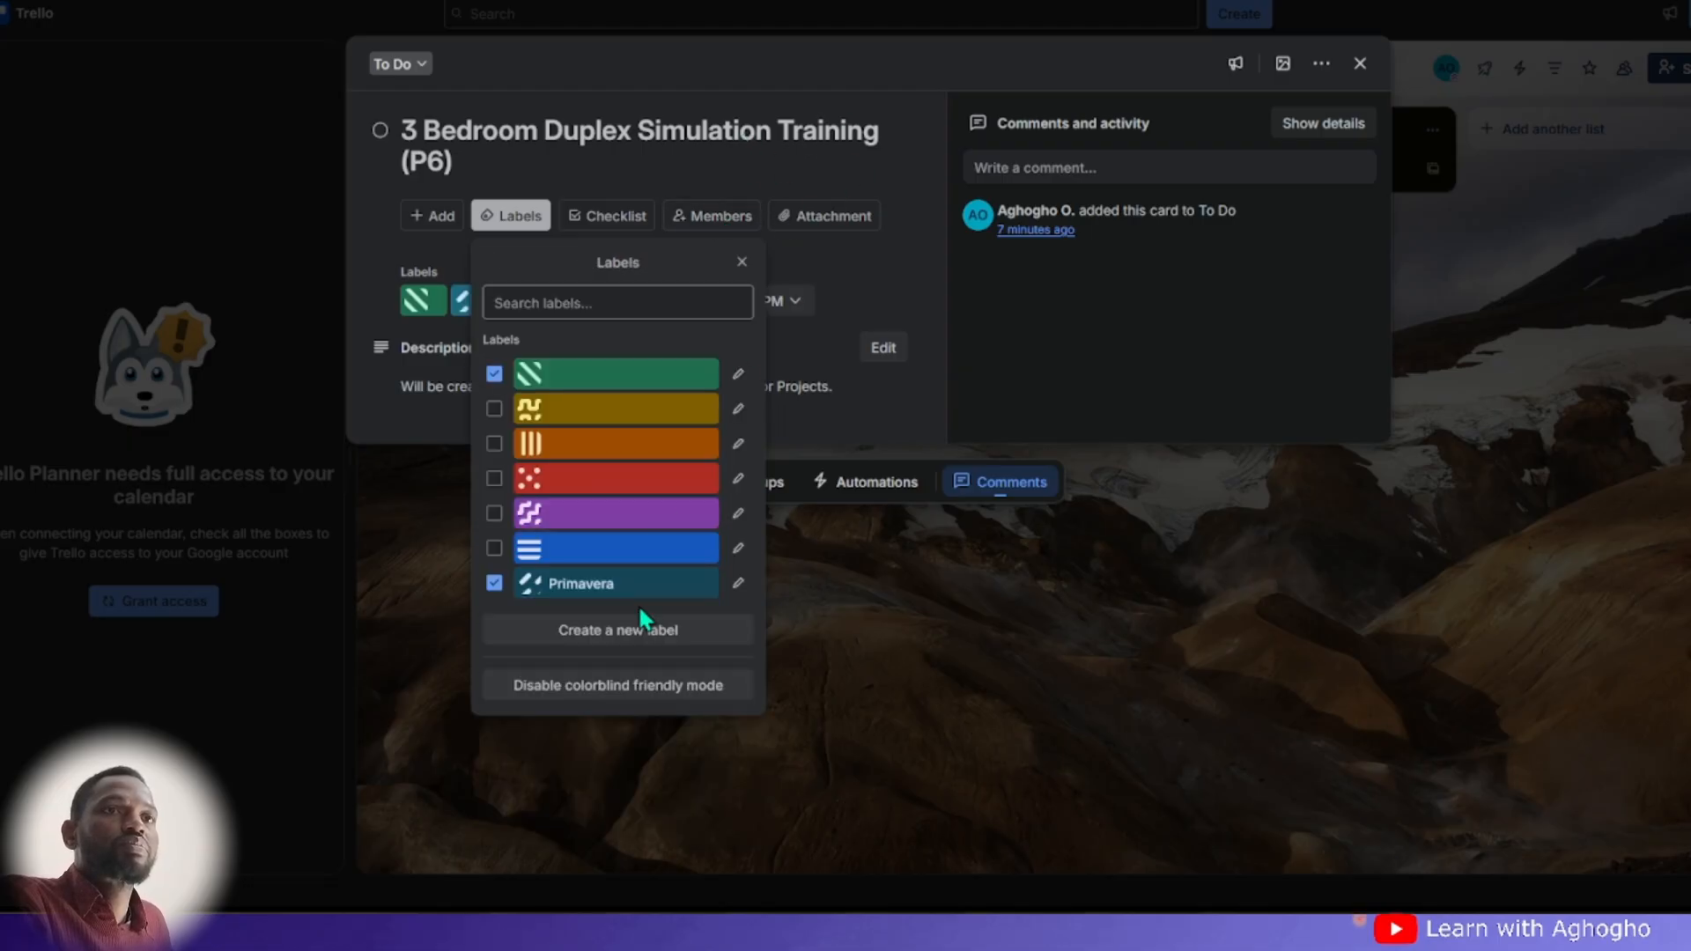
left_click(742, 261)
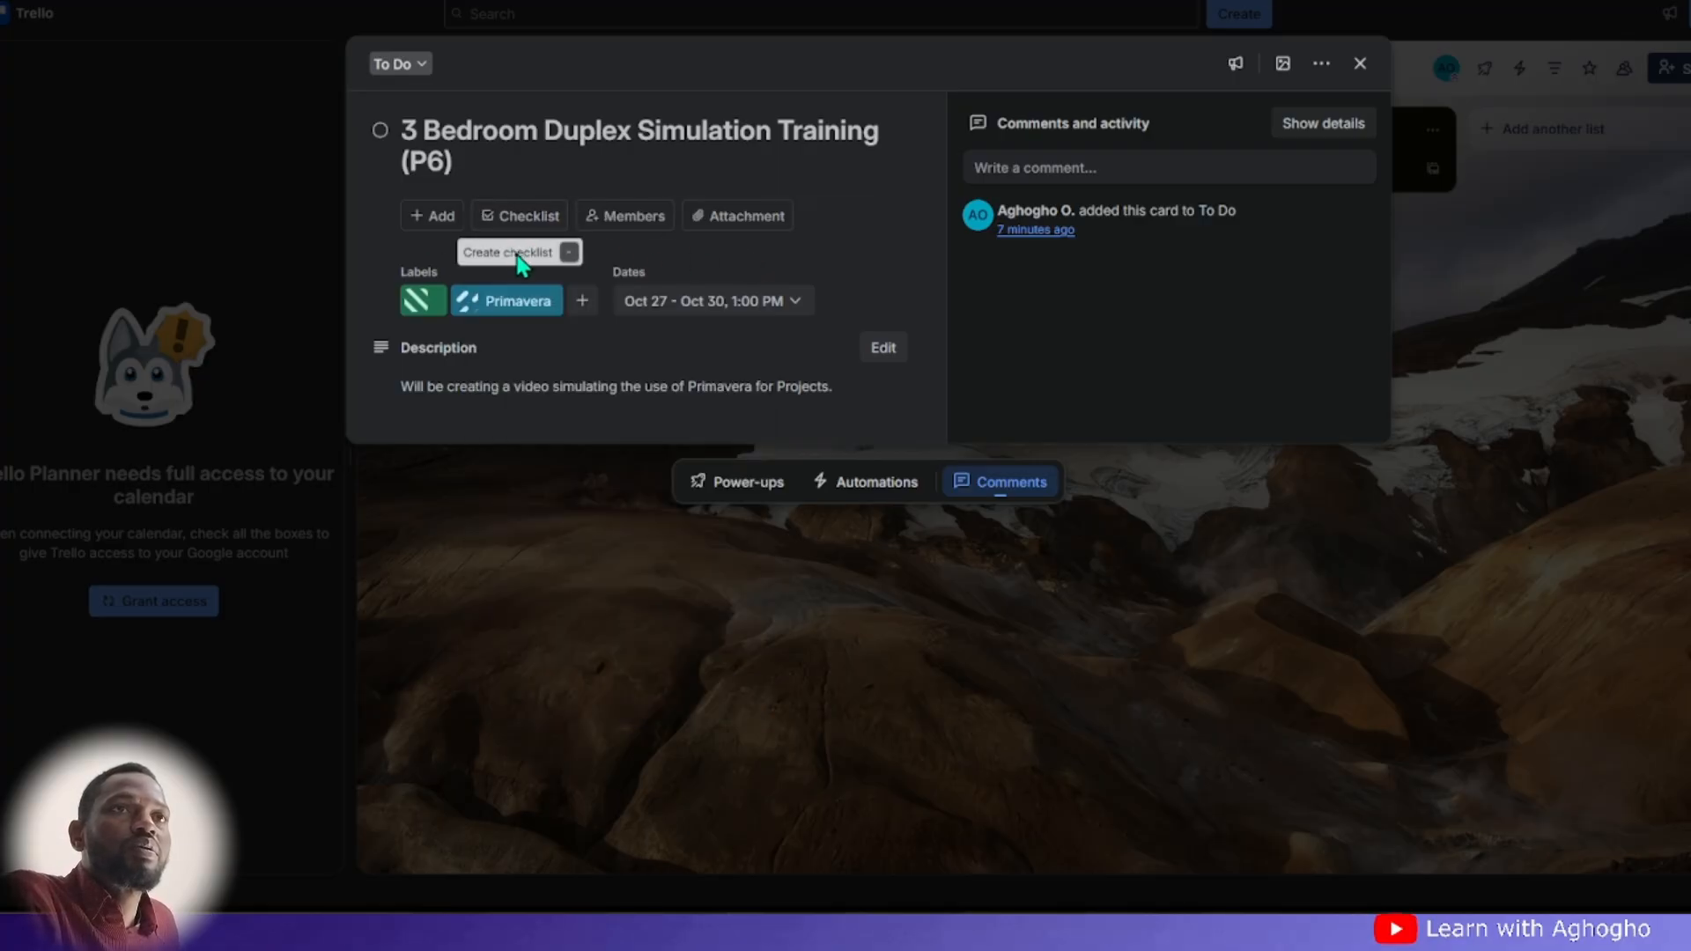
- Add a checklist titled "Data generation for the simulation project" to the 3 Bedroom Duplex Simulation Training (P6) card
left_click(533, 229)
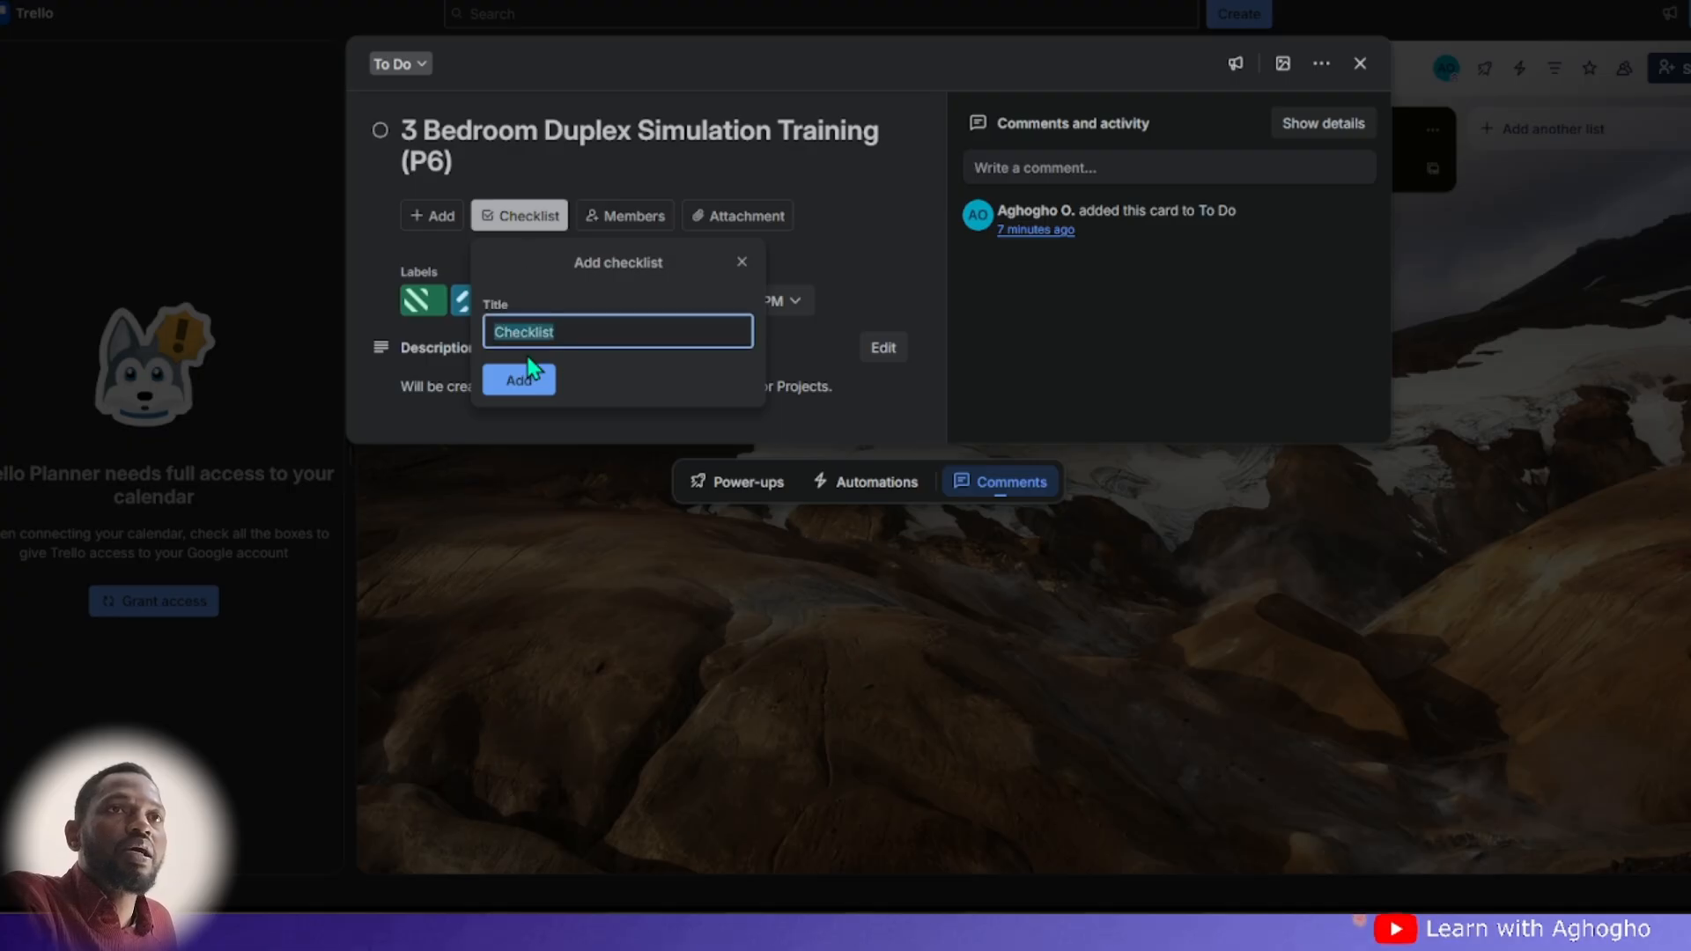
left_click(565, 335)
double_click(483, 341)
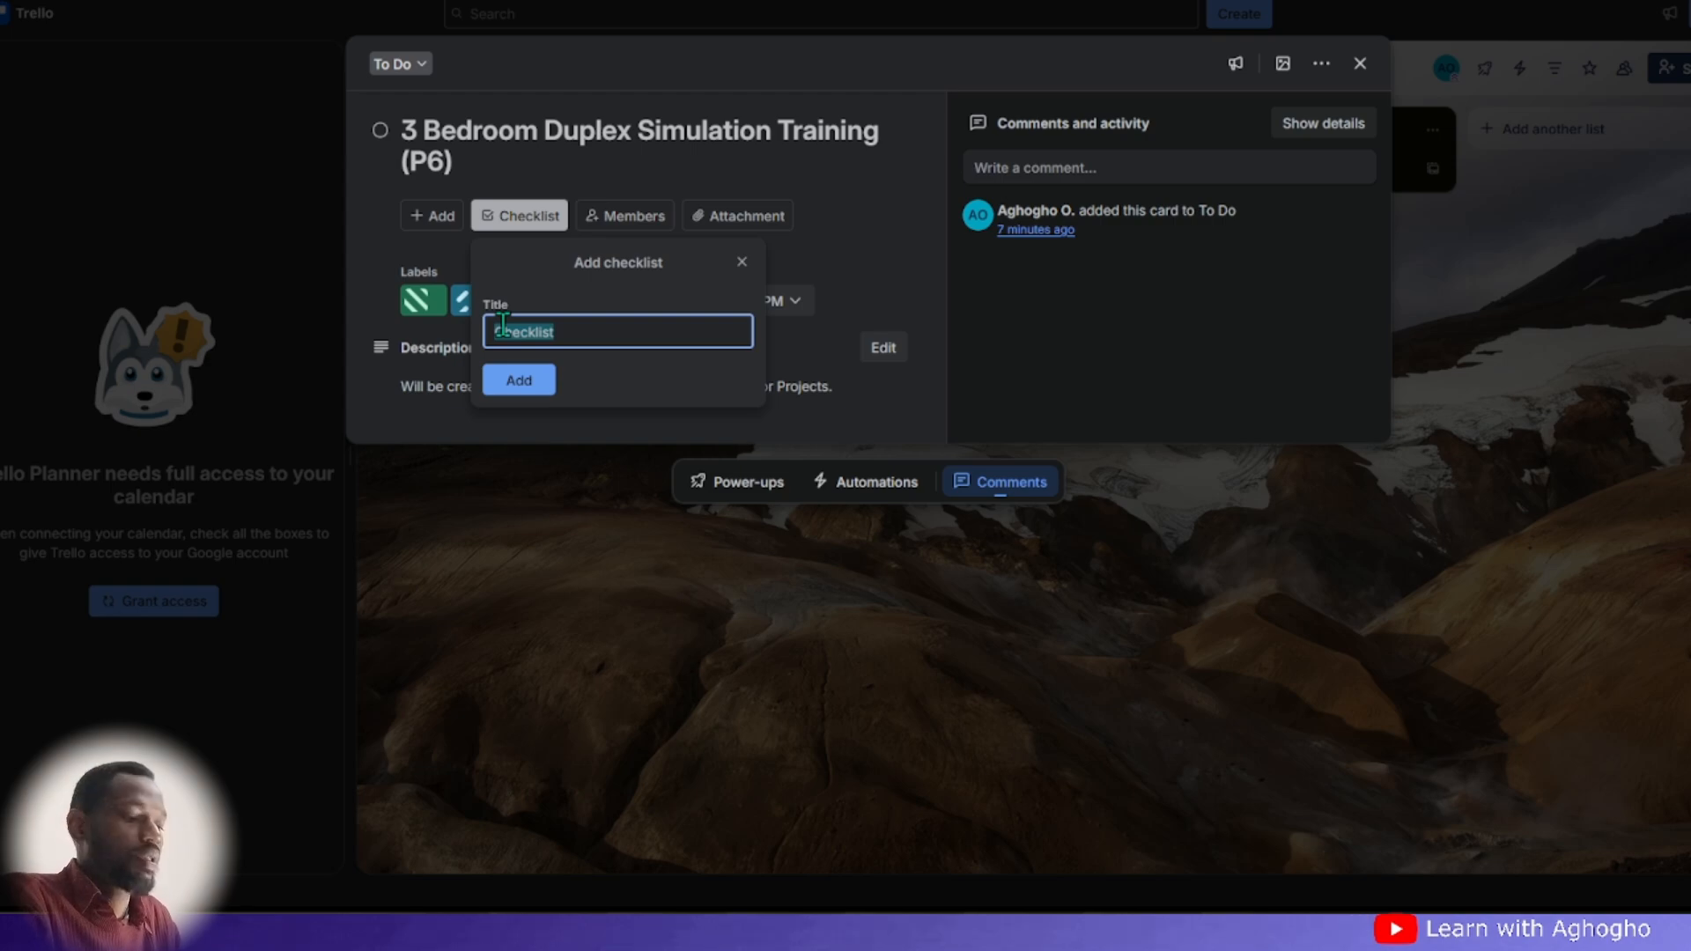
type("D")
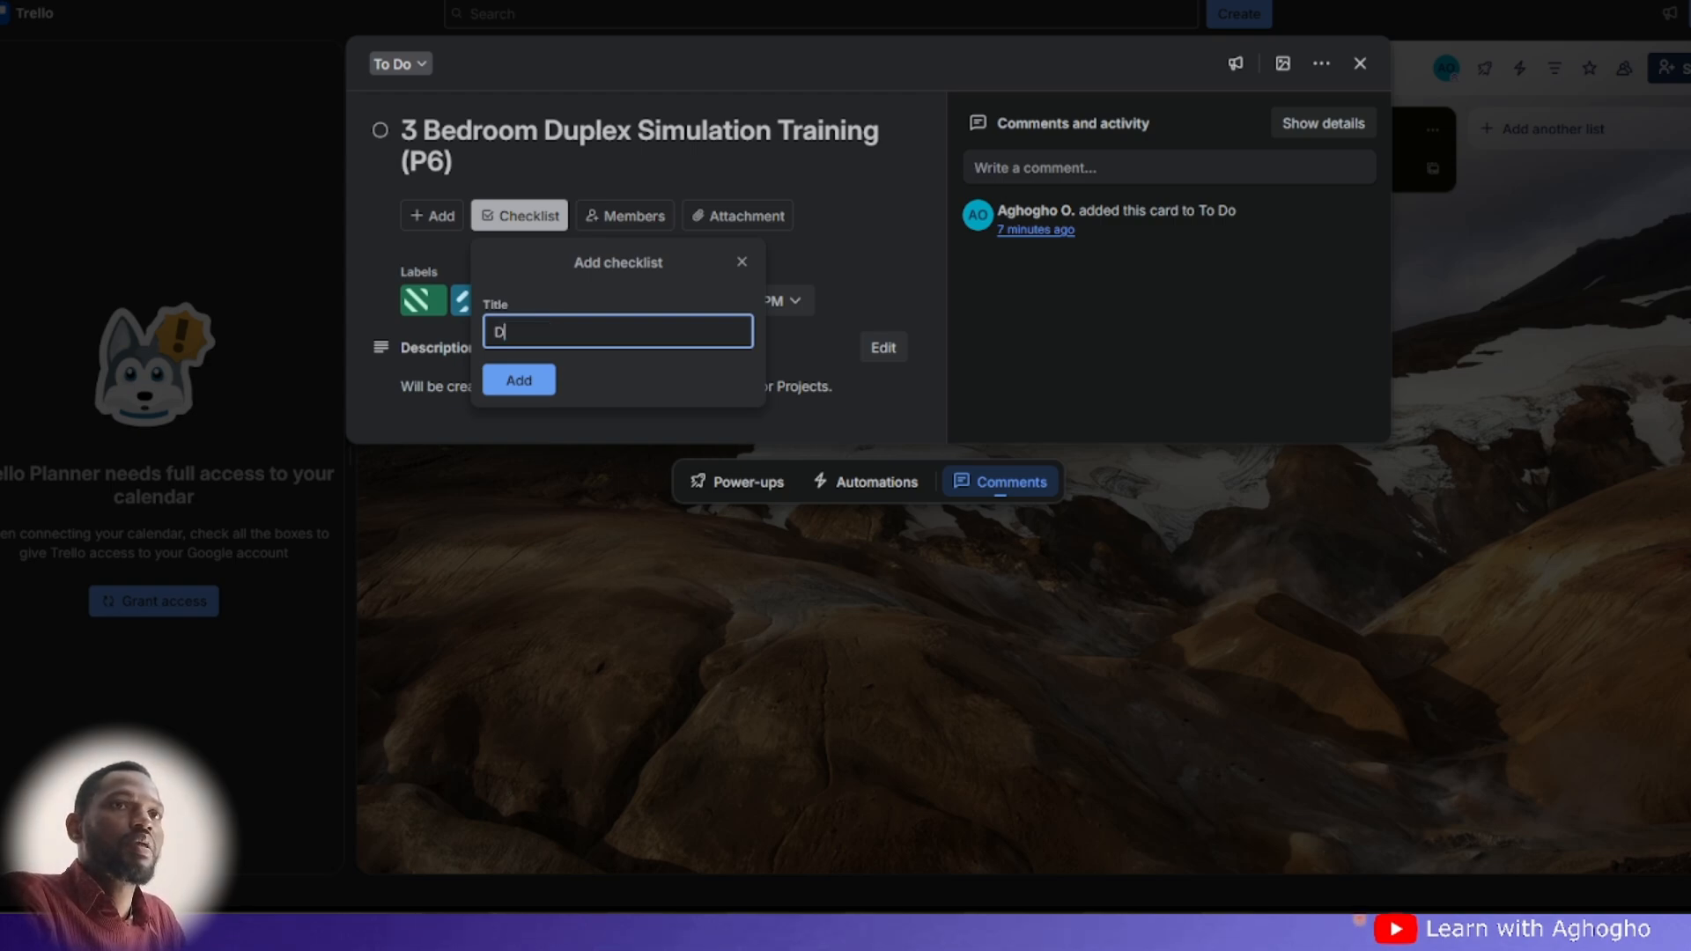
type("ata ")
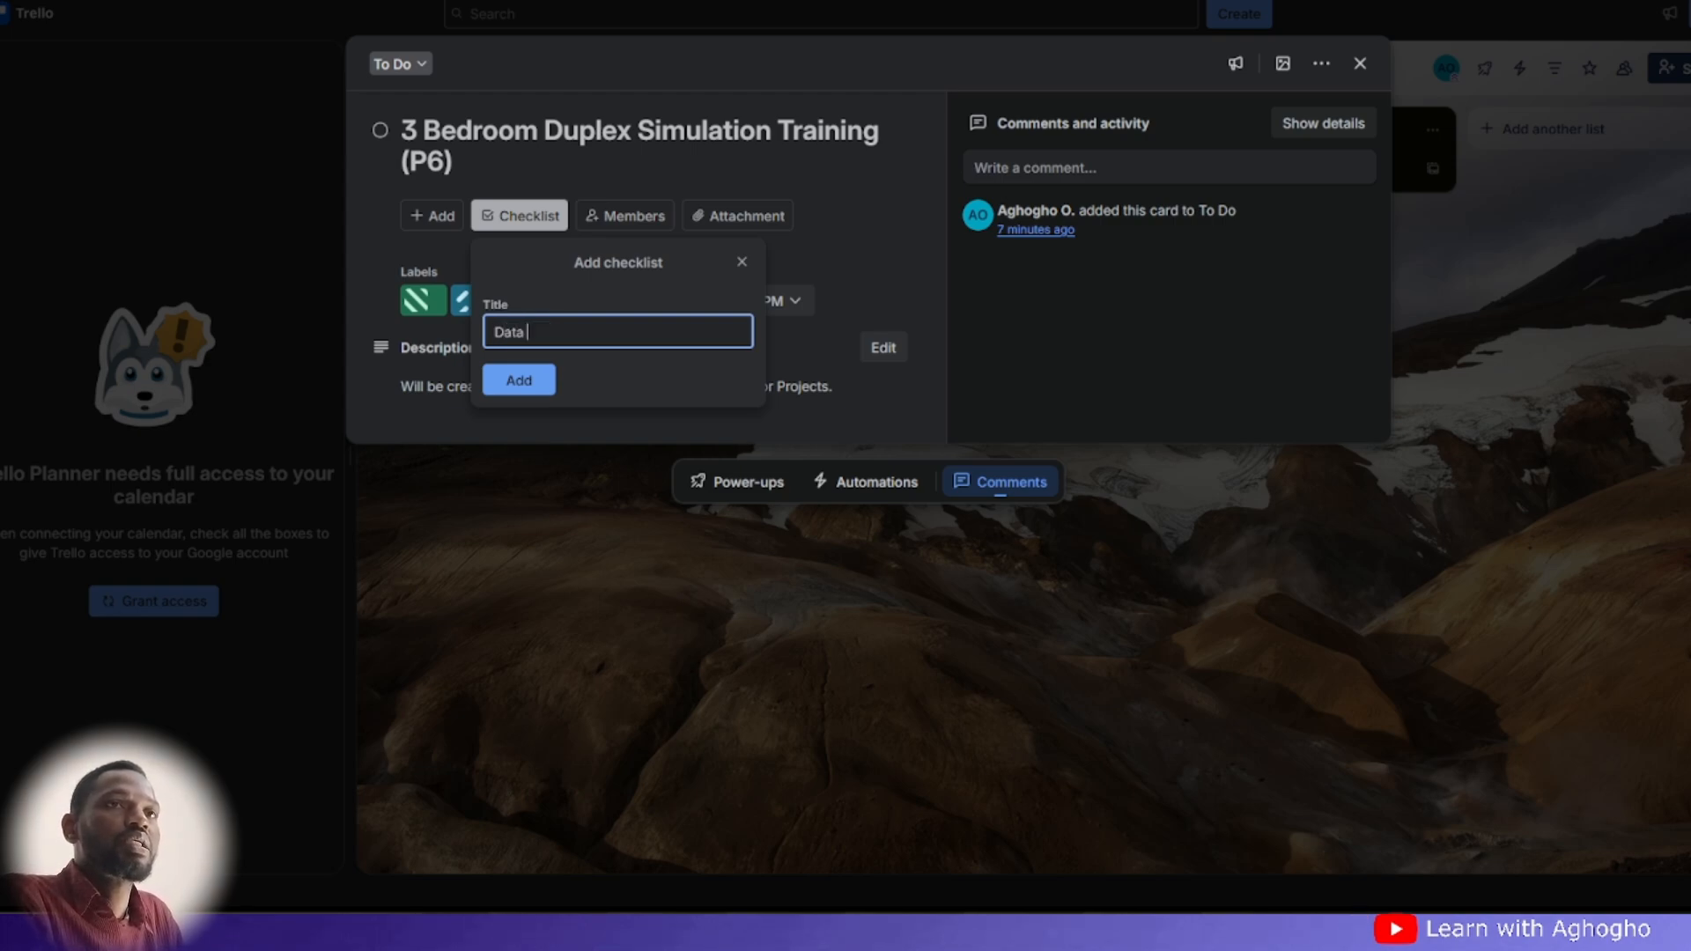
type("generation")
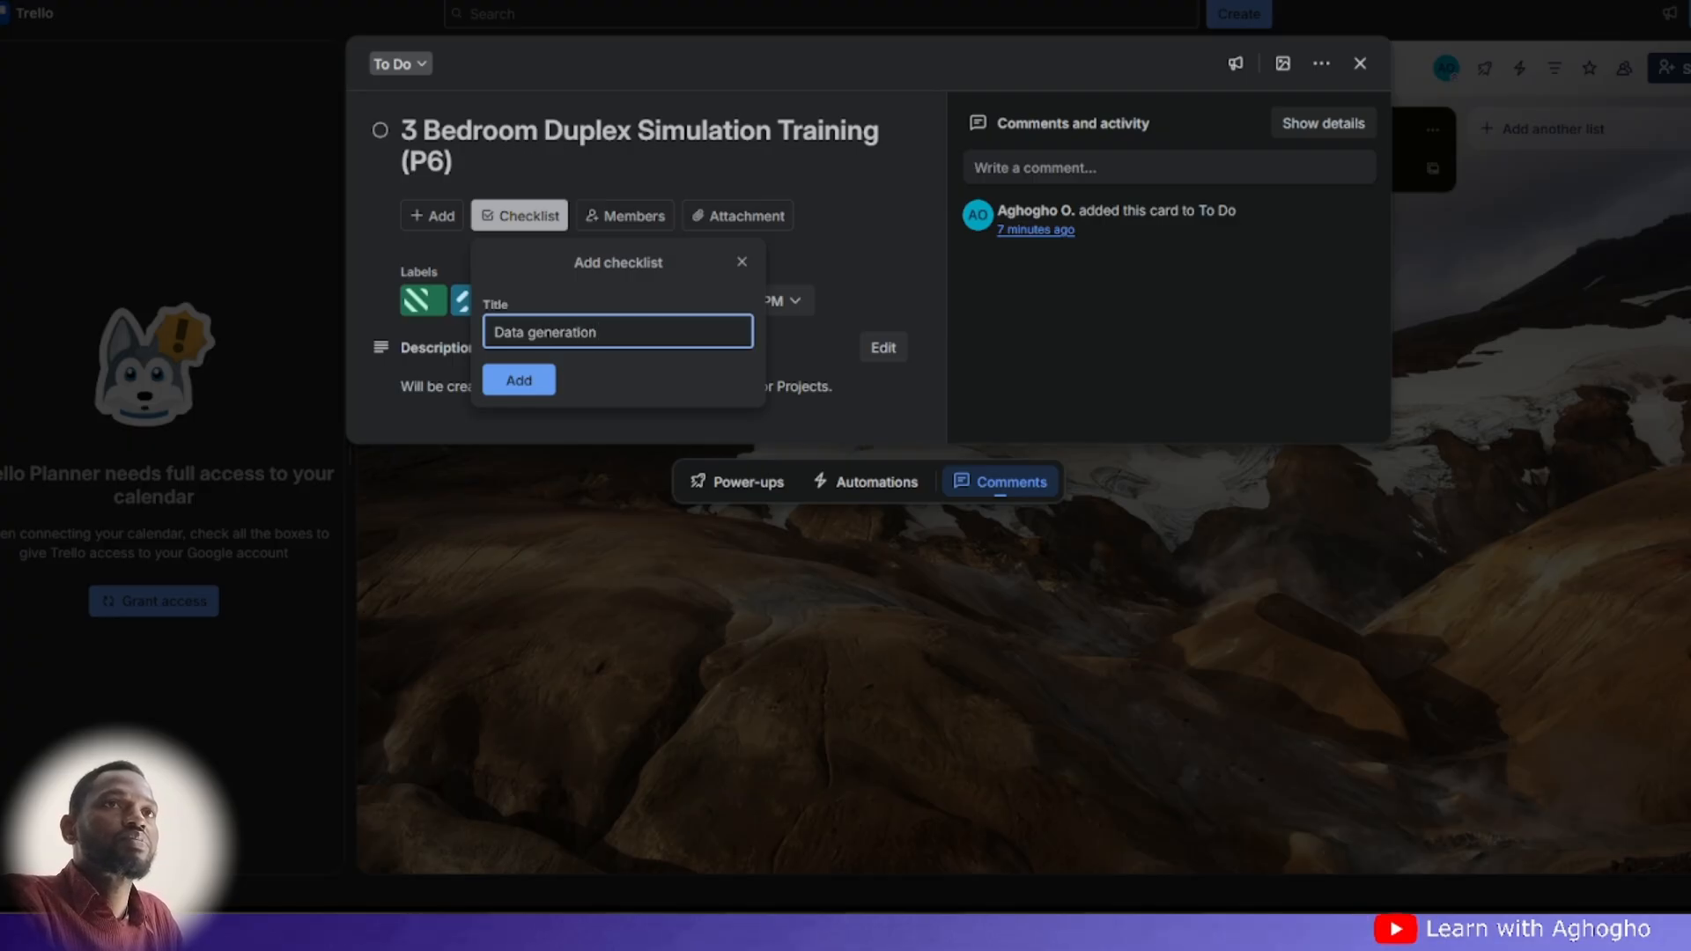
type(" for the s")
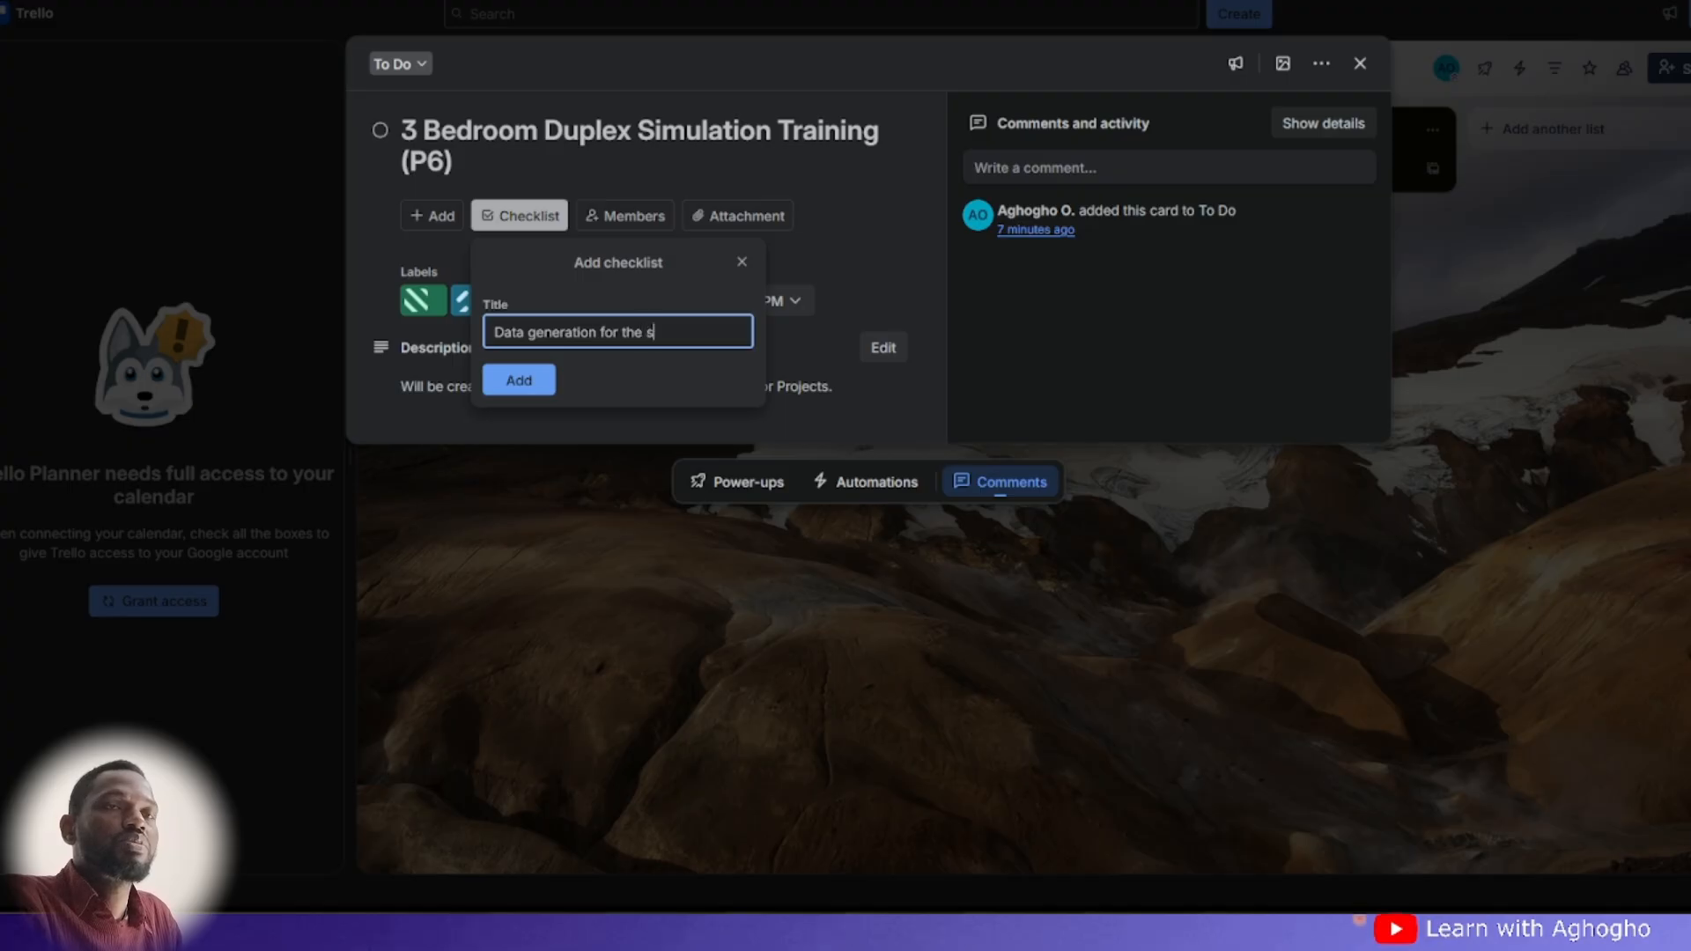
type("imu")
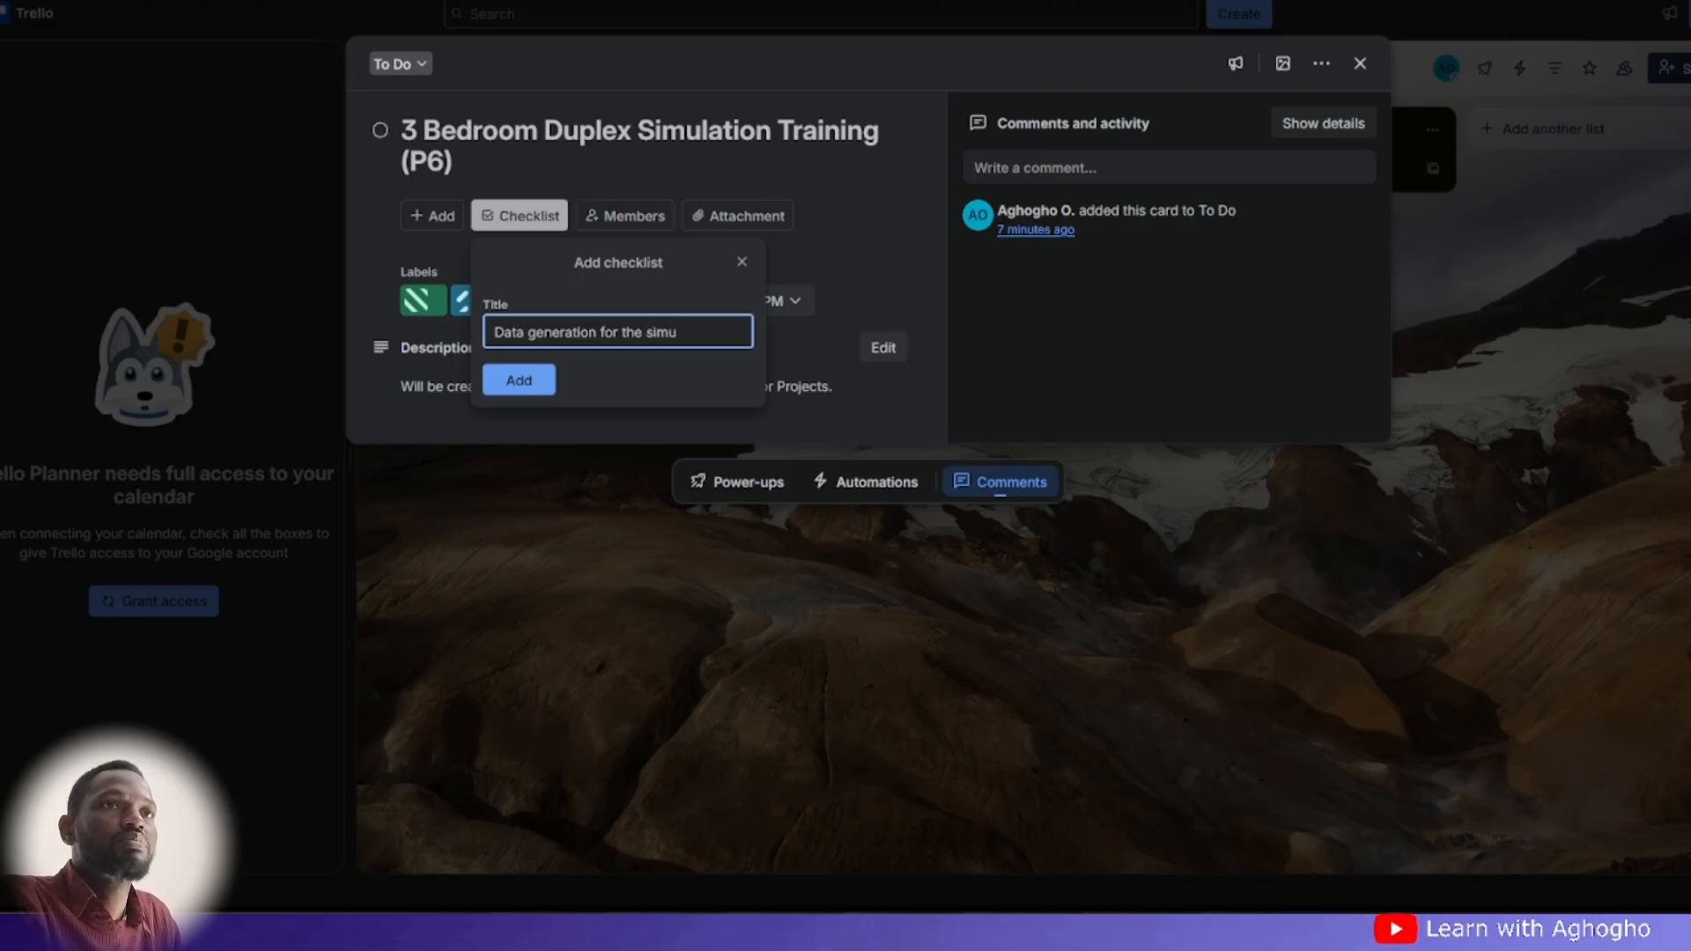
type("lation")
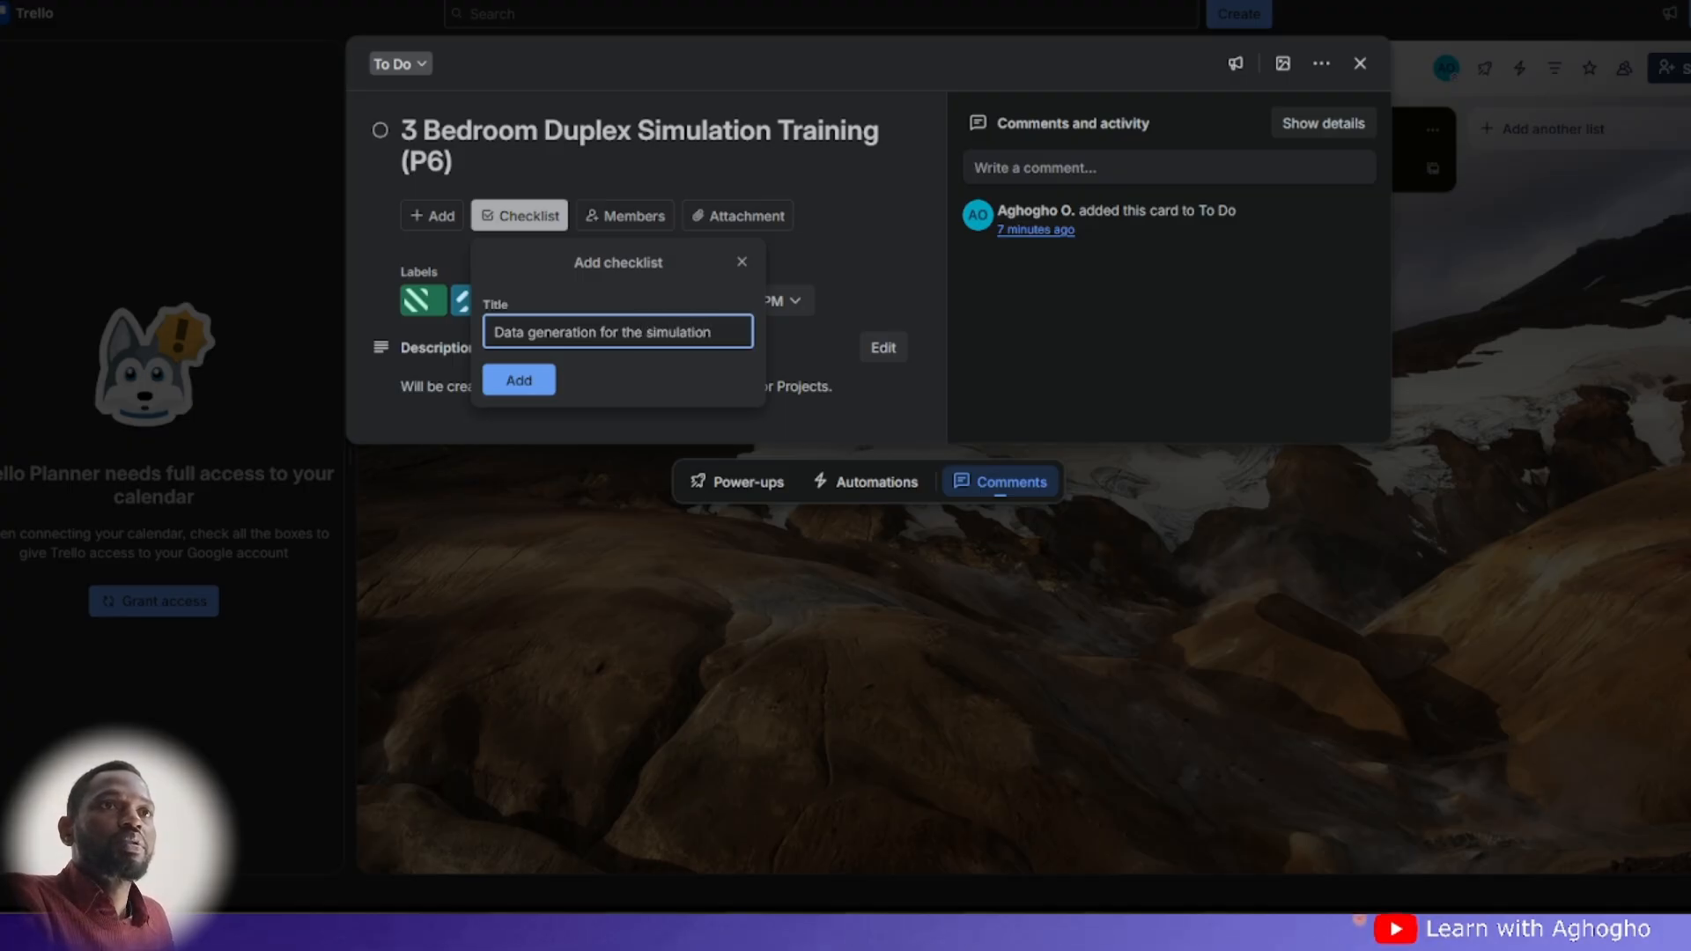
type(" project")
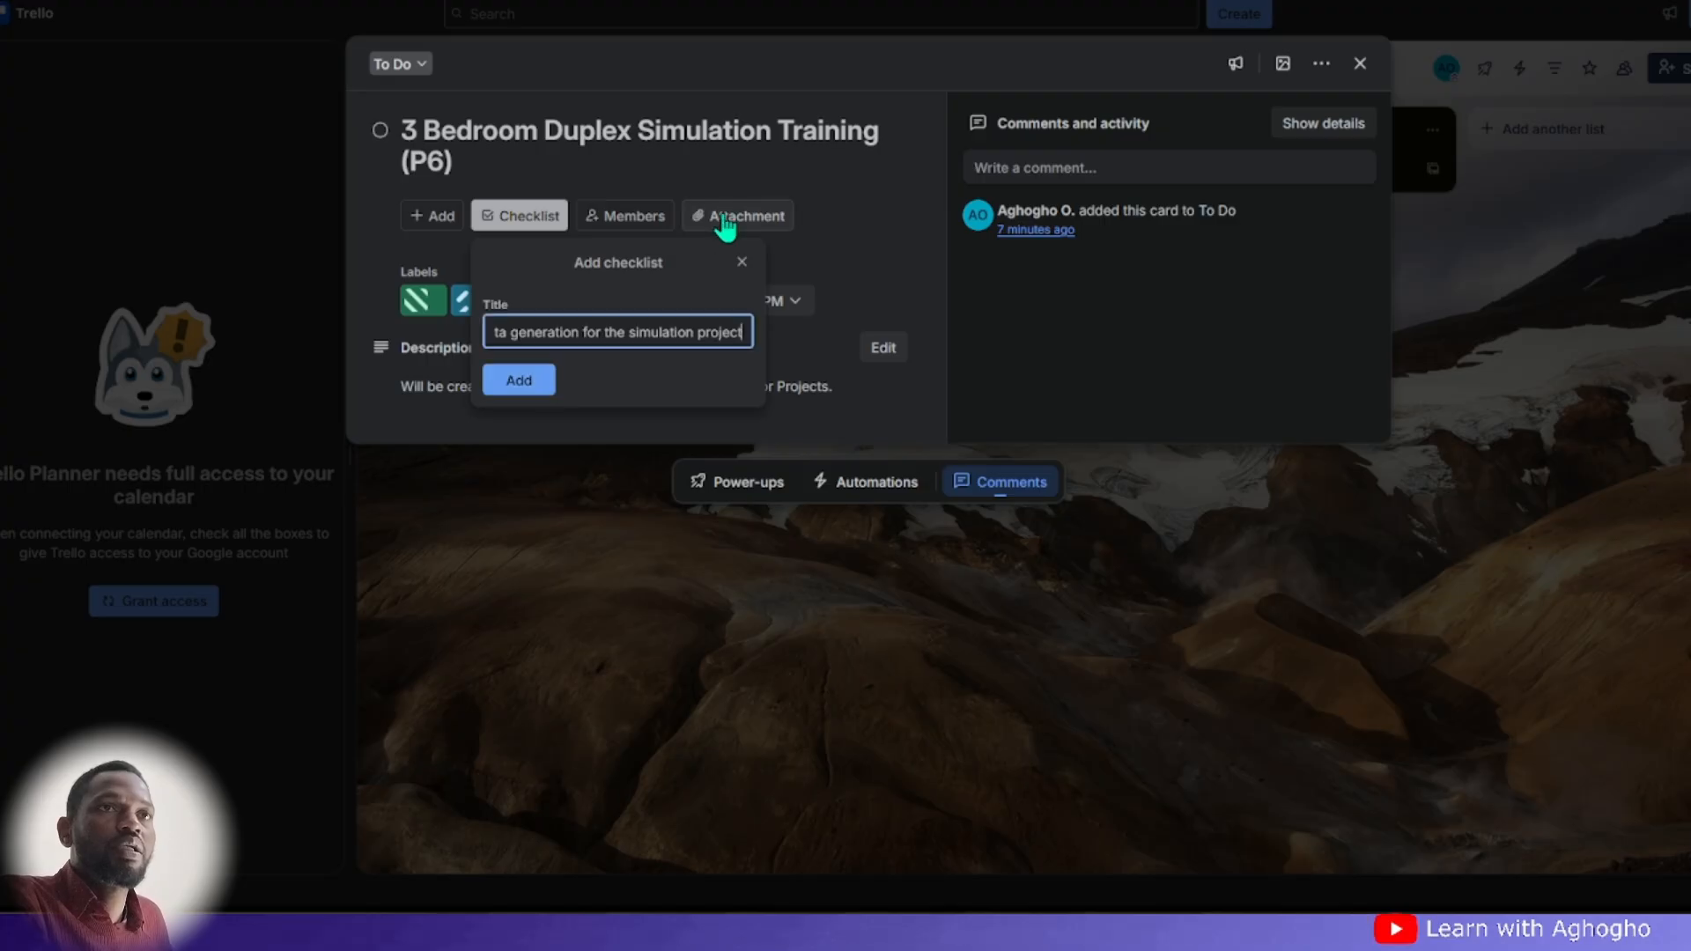
key("Return")
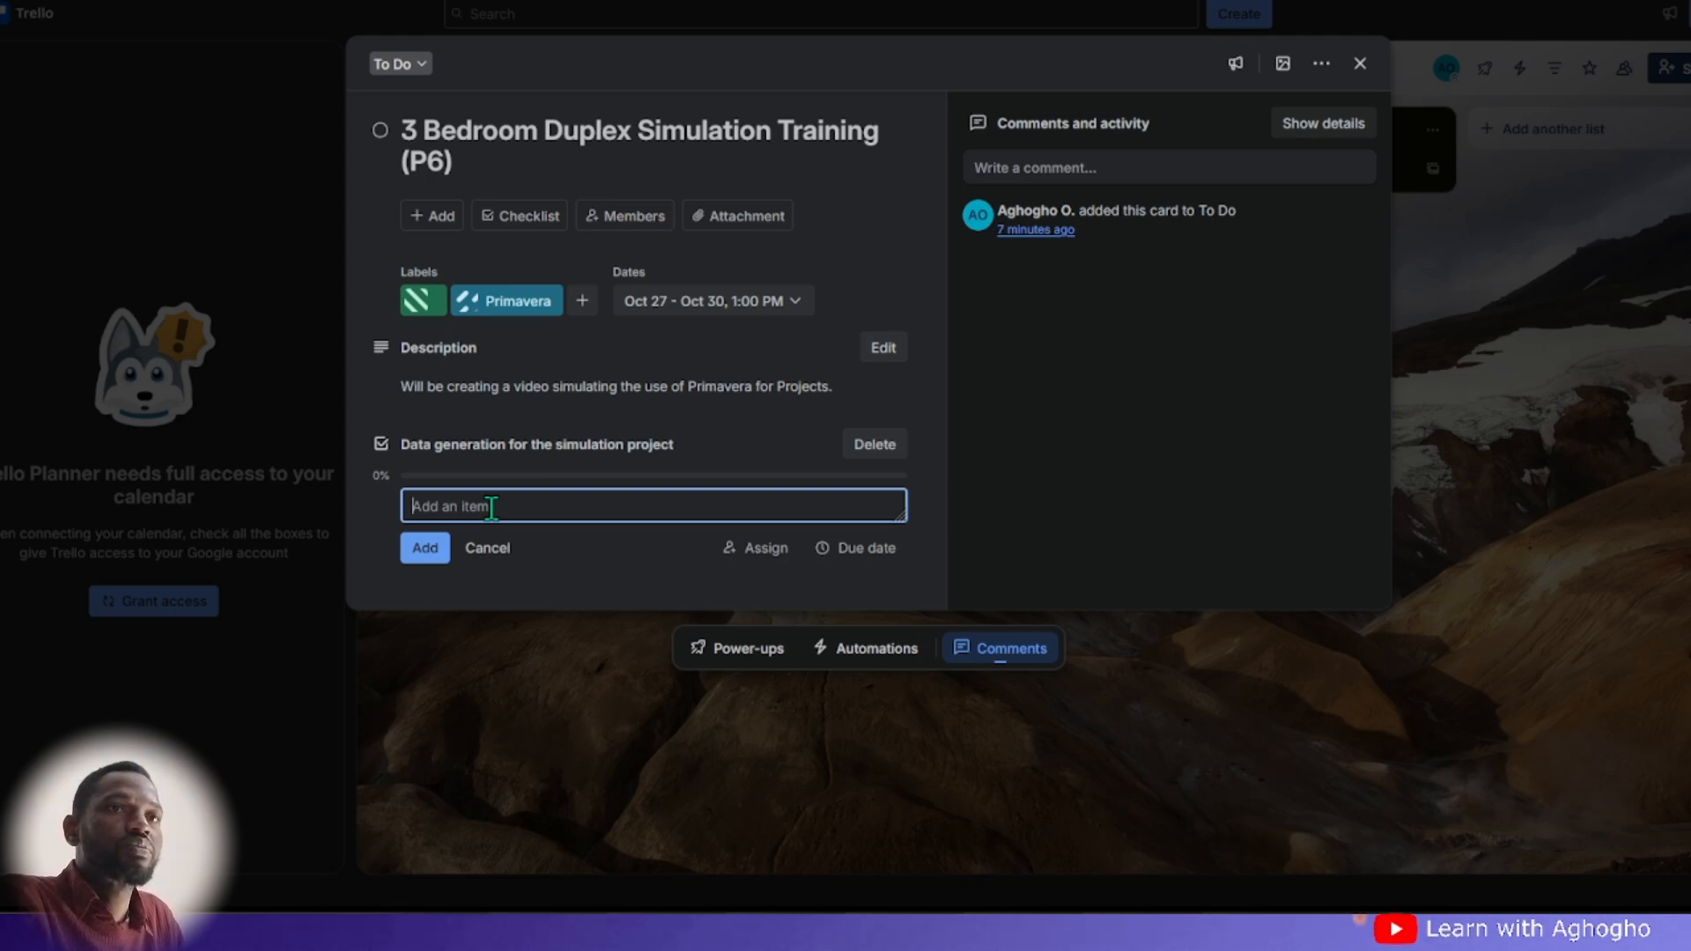
type("Use ")
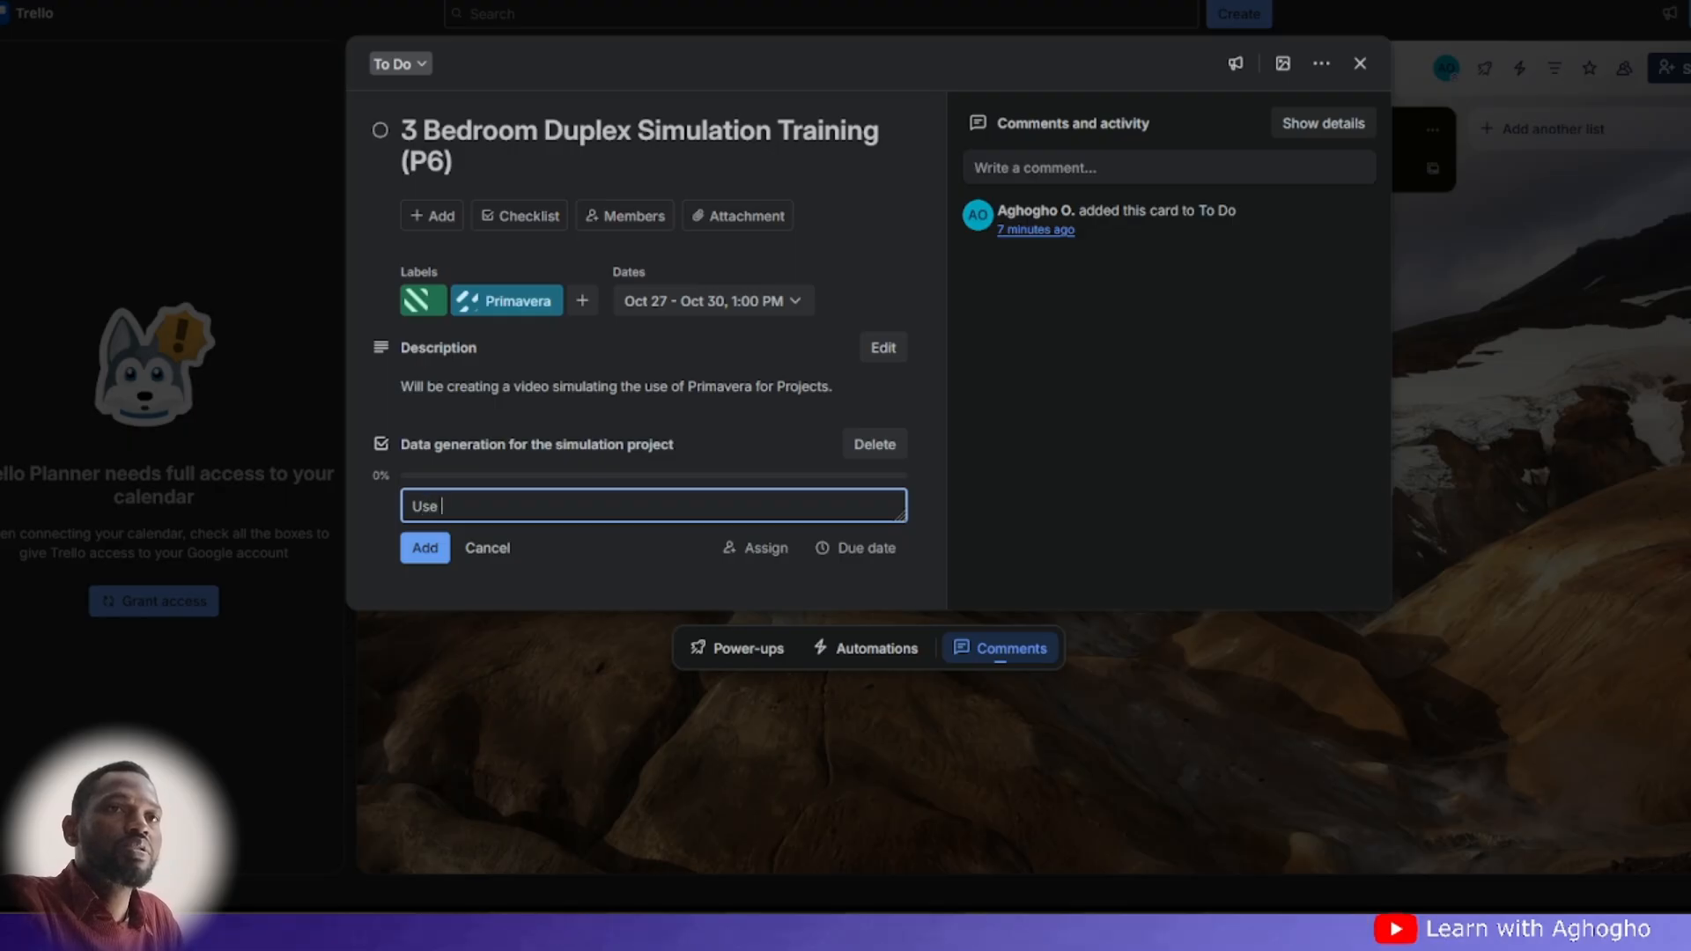
type("AI t")
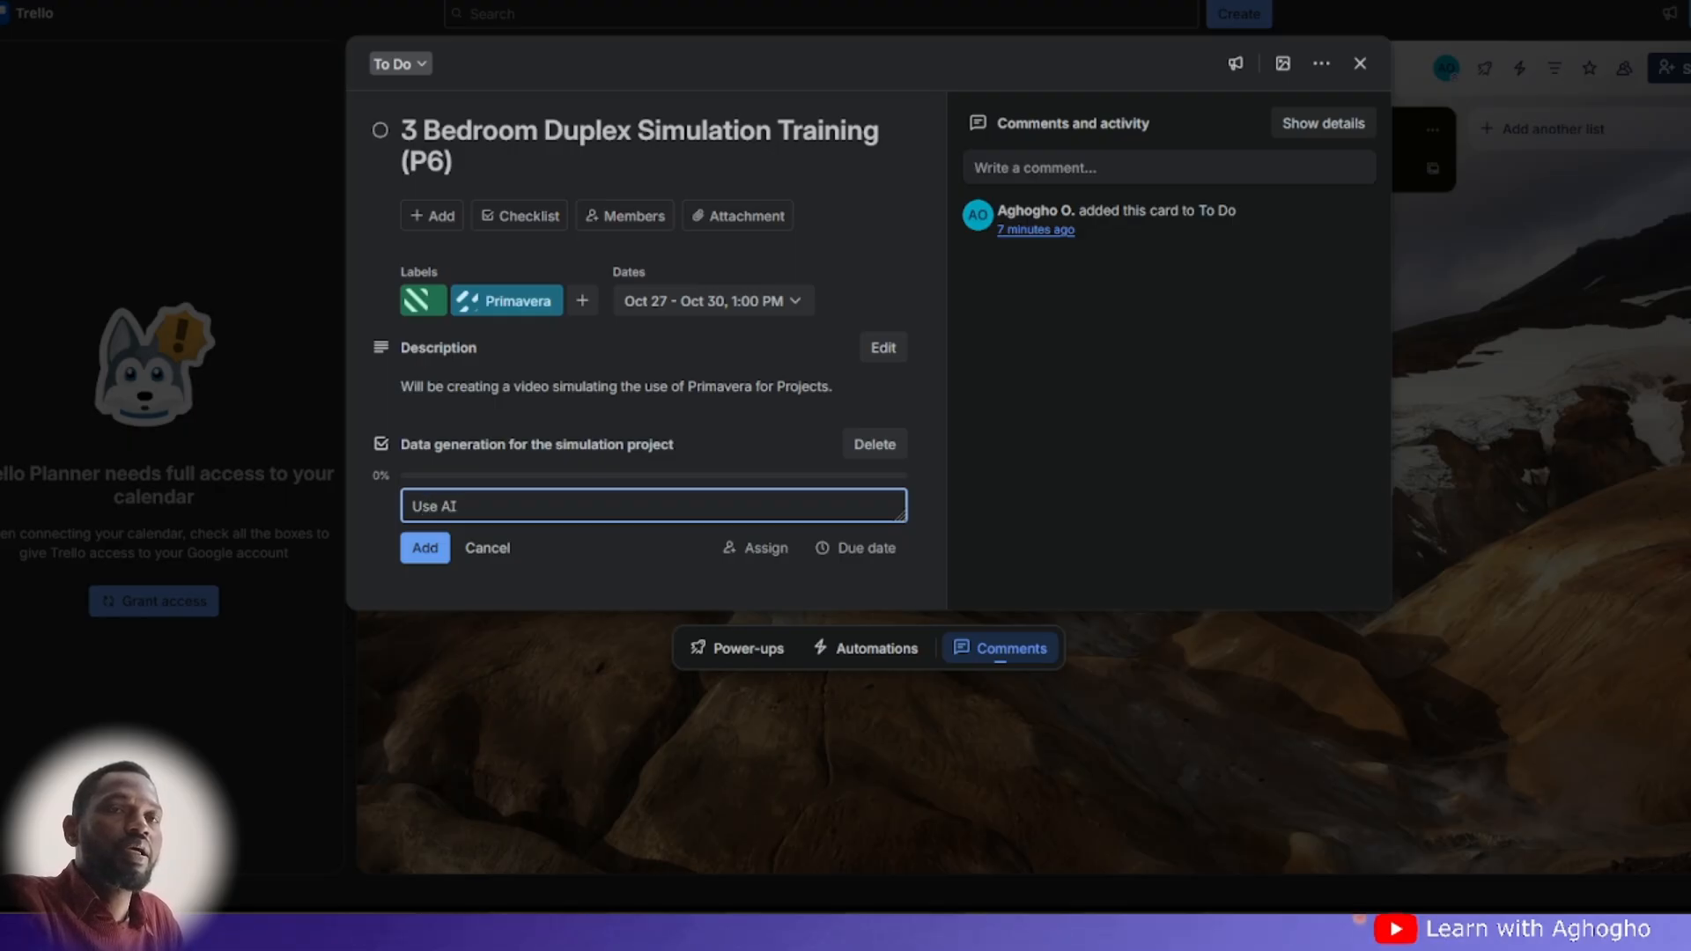
type("o")
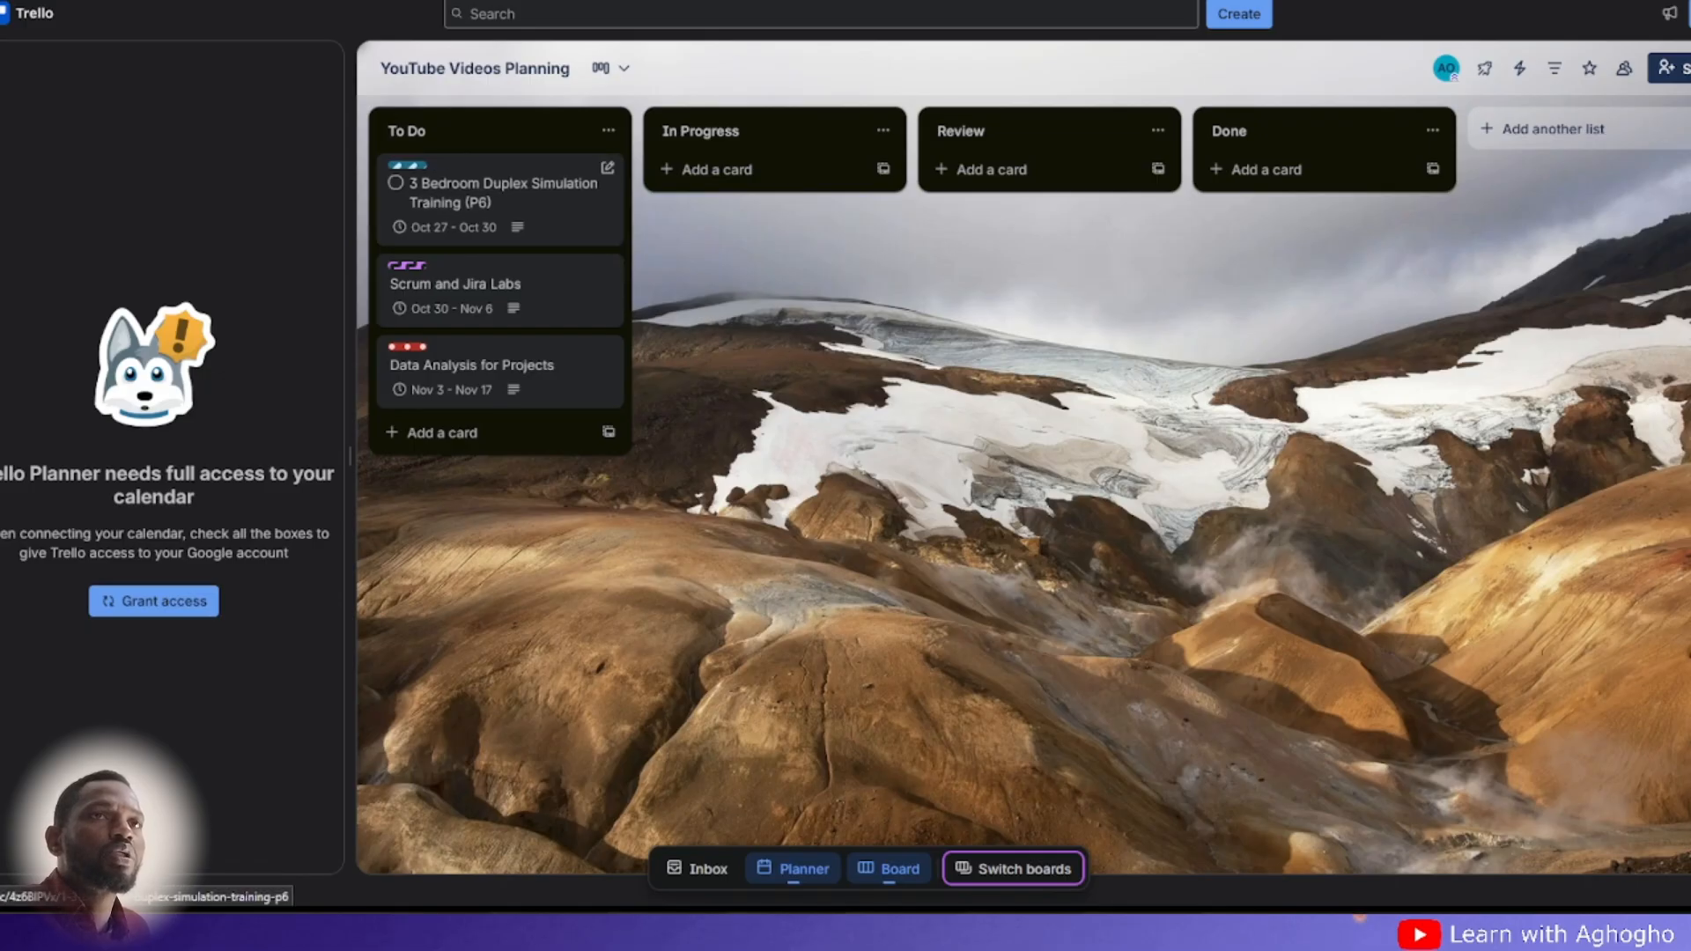
- Reopen the 3 Bedroom Duplex Simulation Training (P6) card and add a second checklist titled "Data generation for the simulation project"
left_click(458, 210)
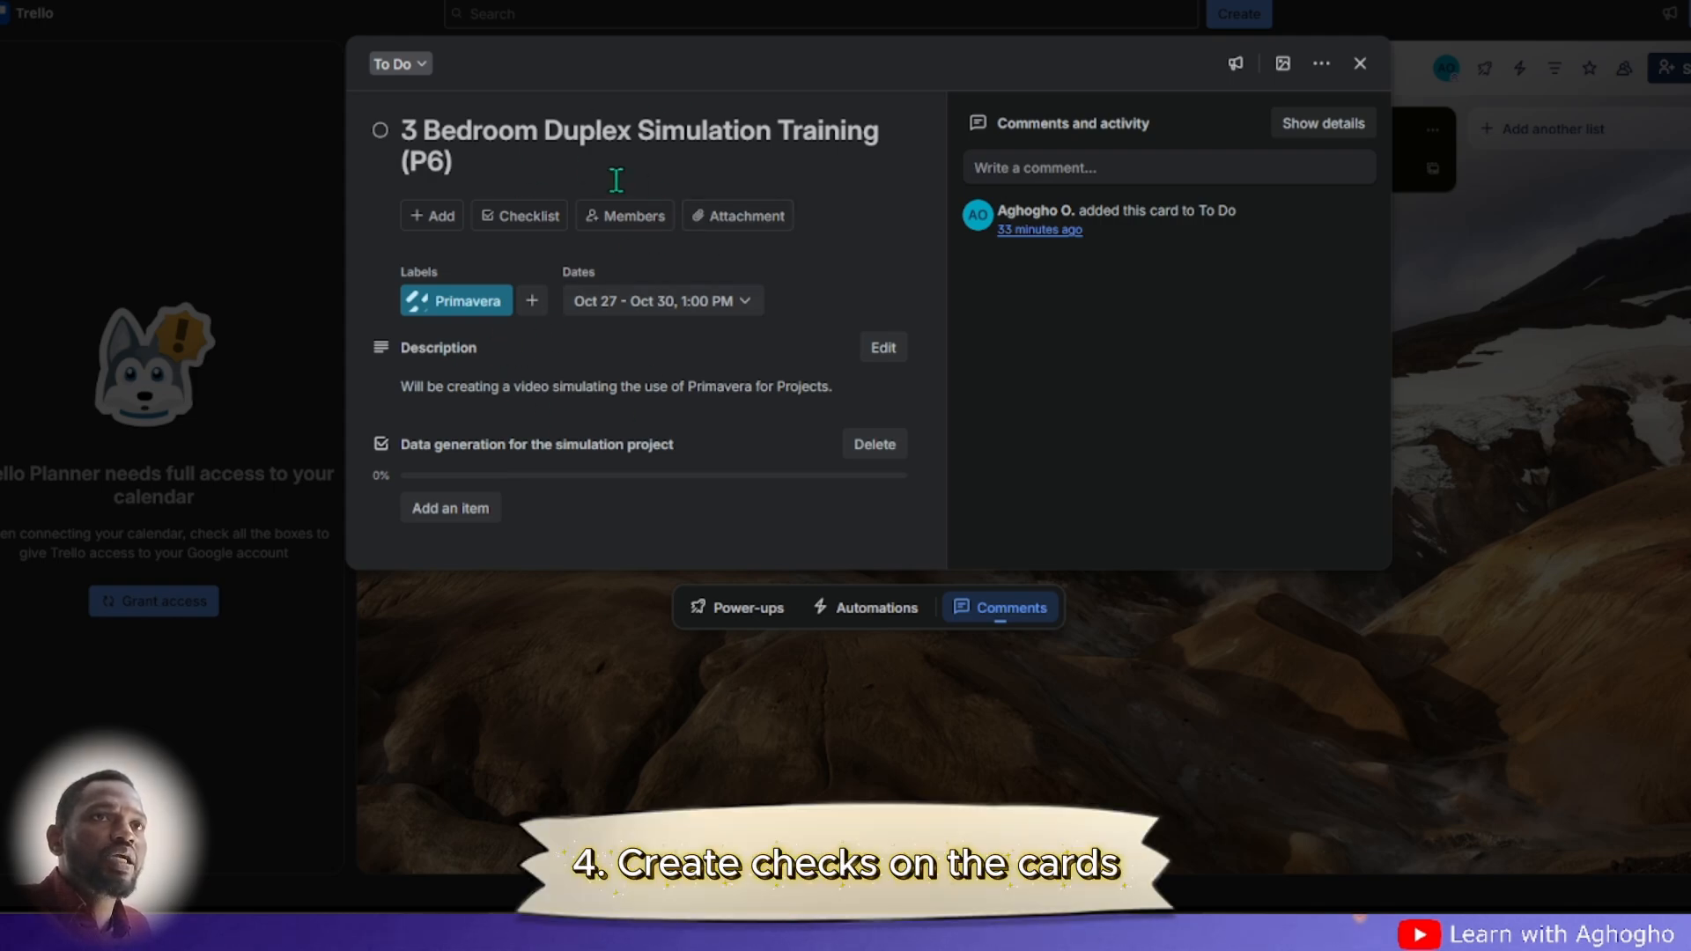
left_click(542, 220)
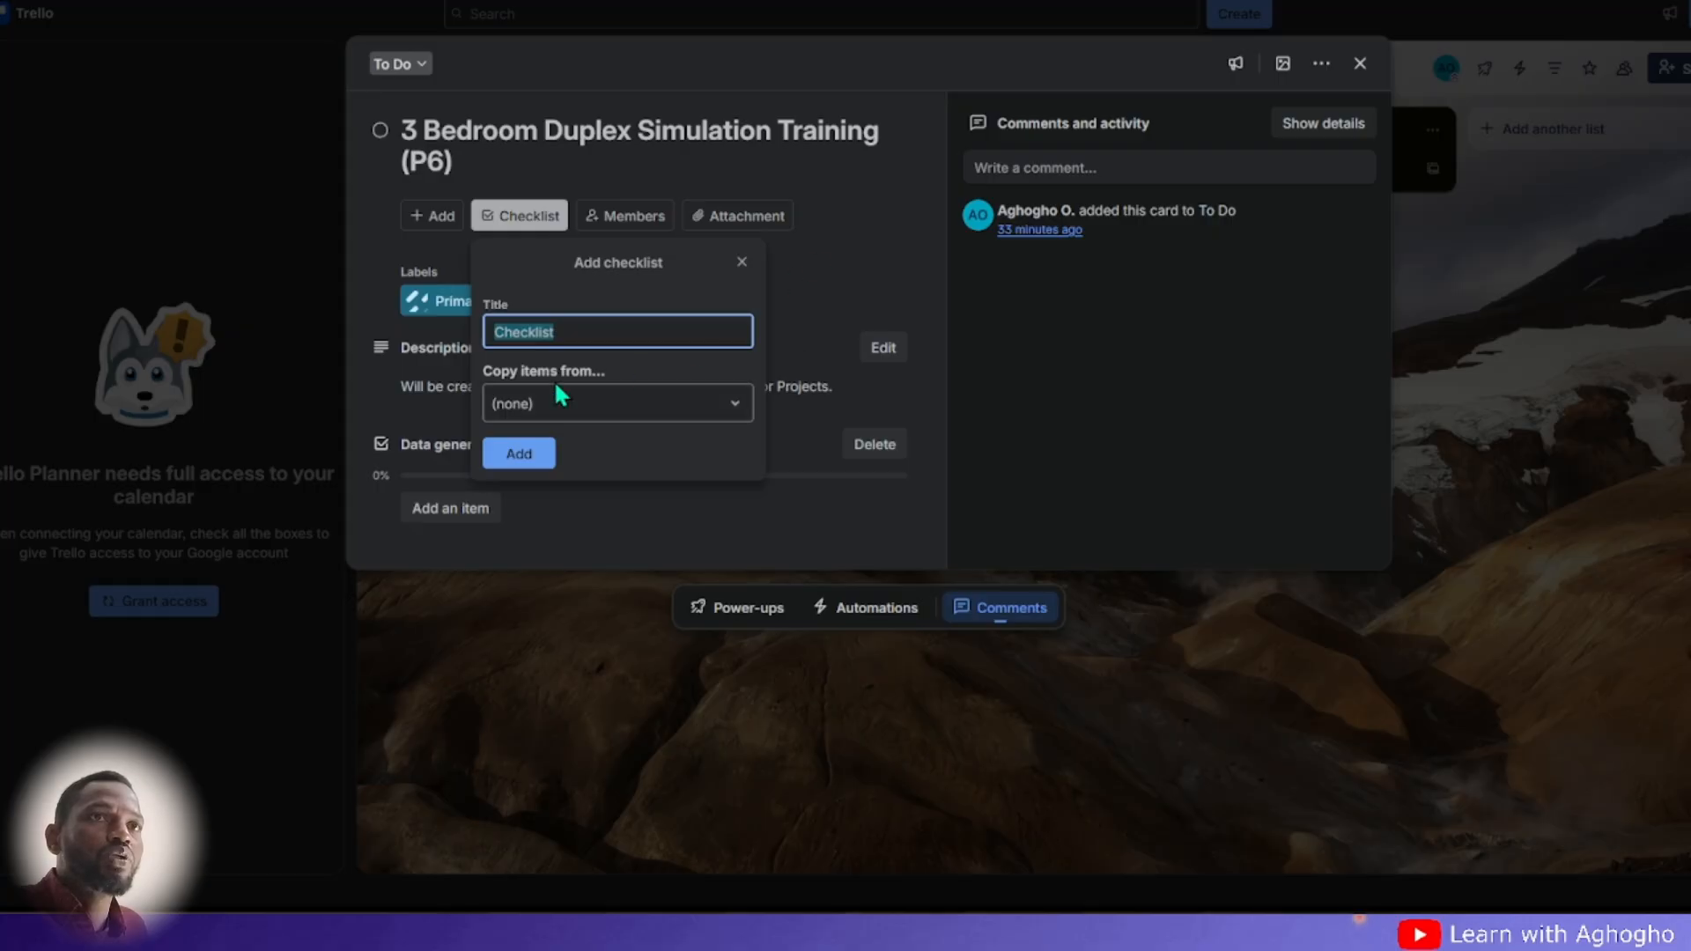
left_click_drag(579, 336, 261, 346)
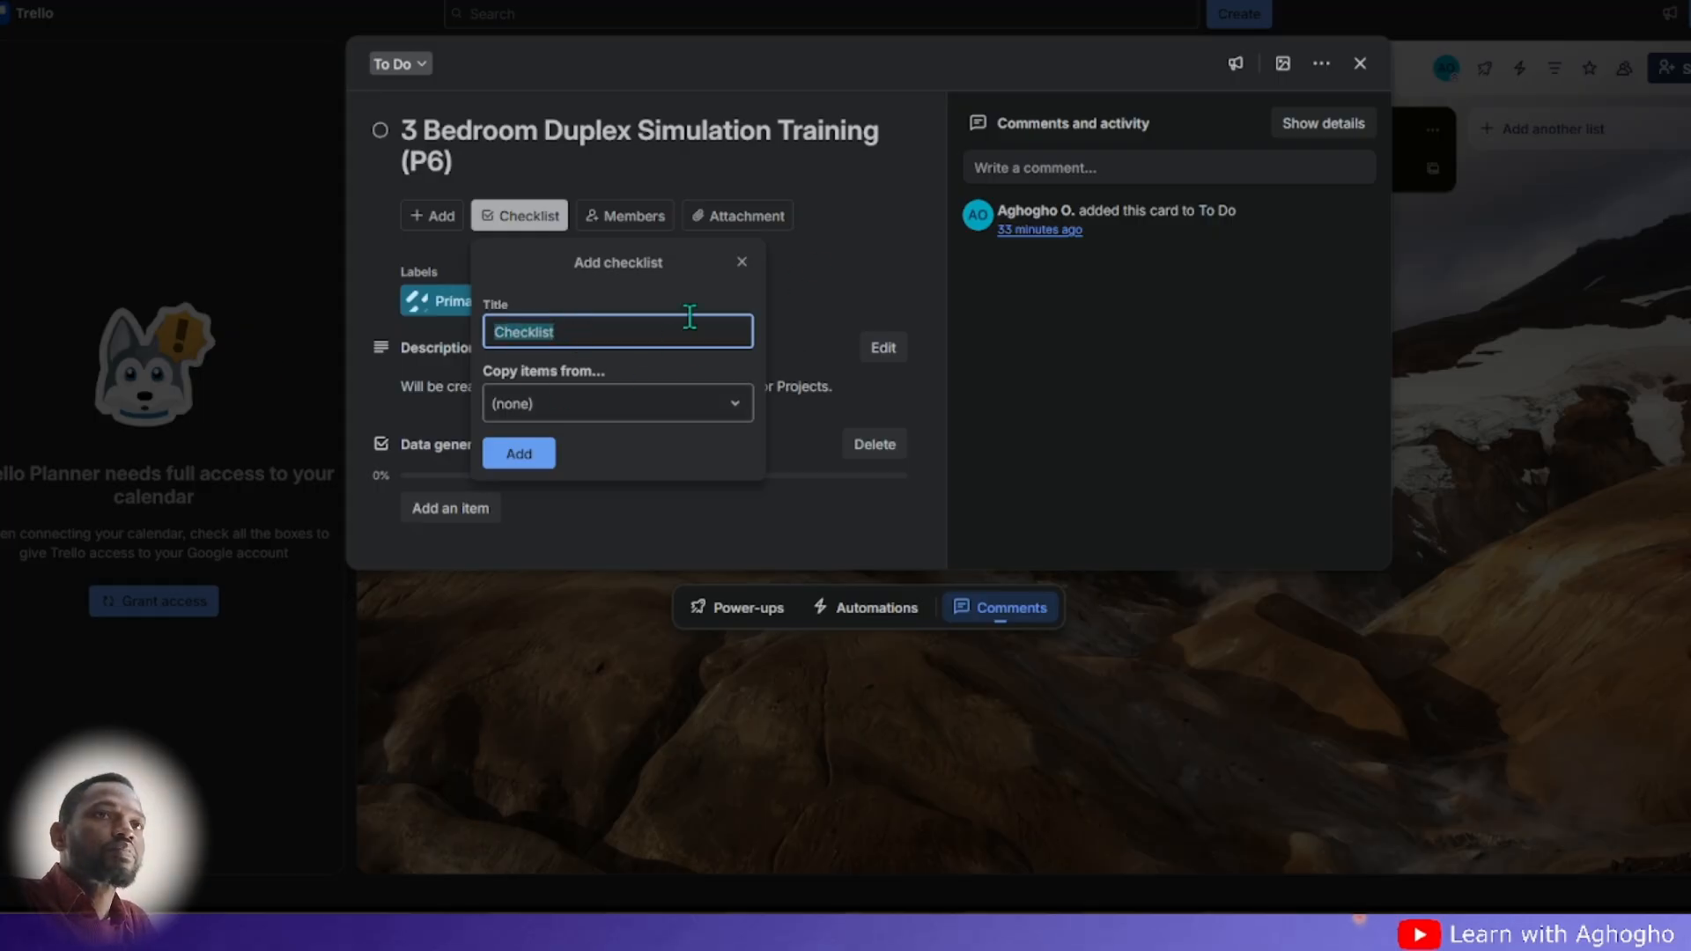
type("Dat")
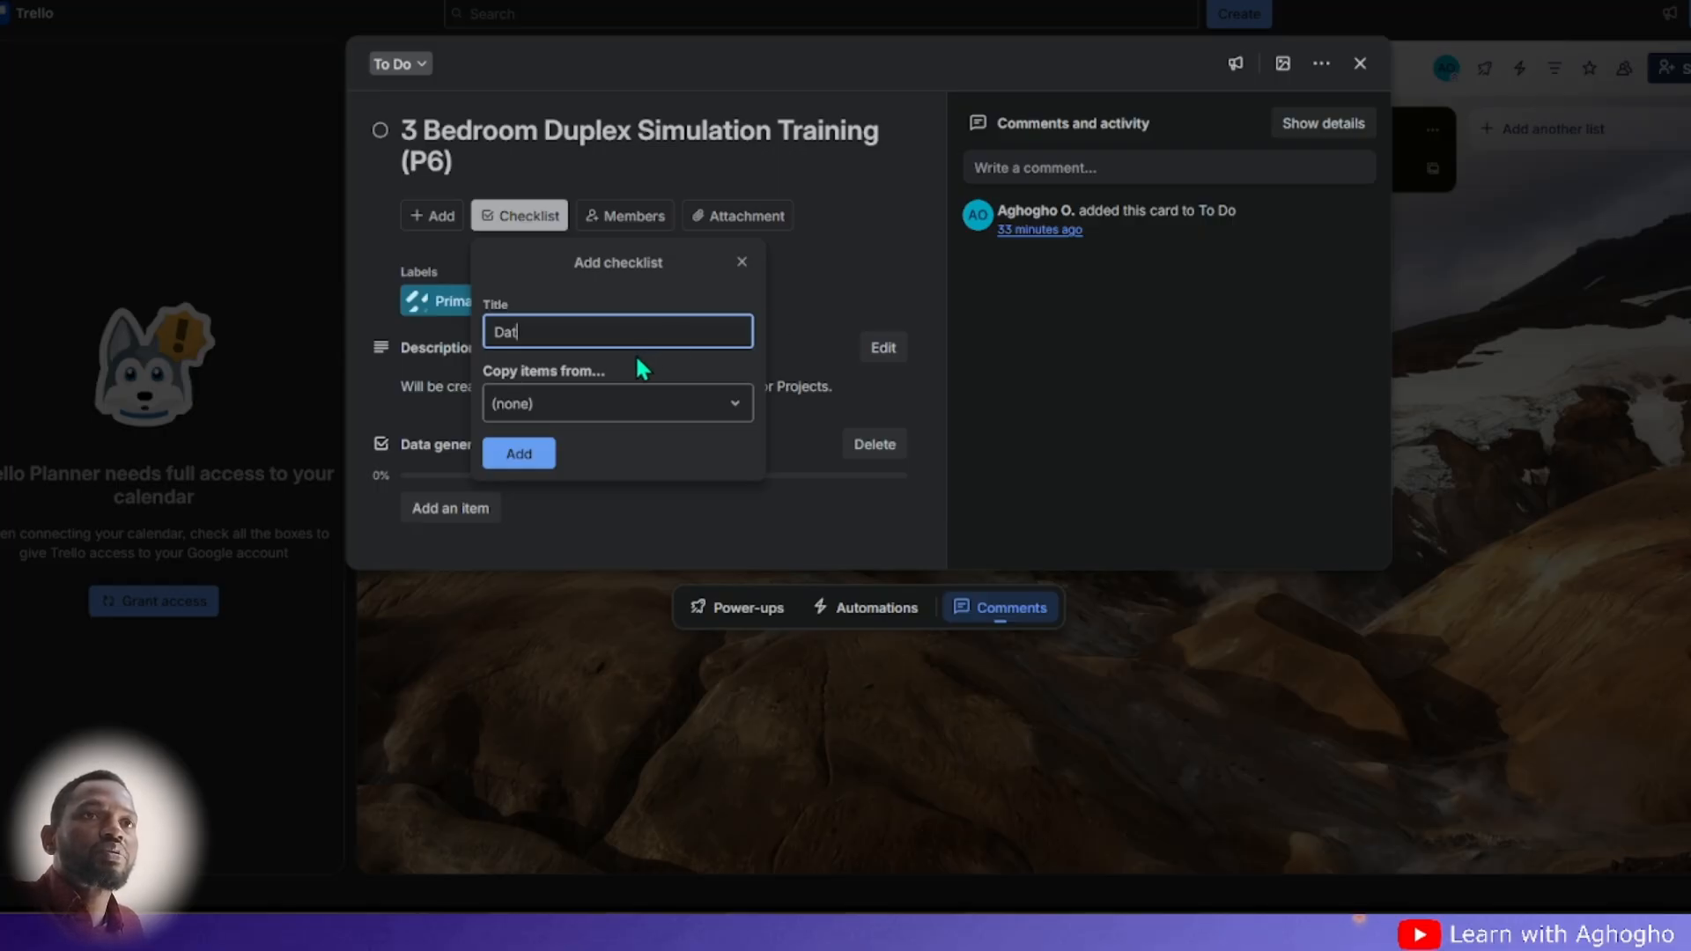
type("a generation for the simulation project")
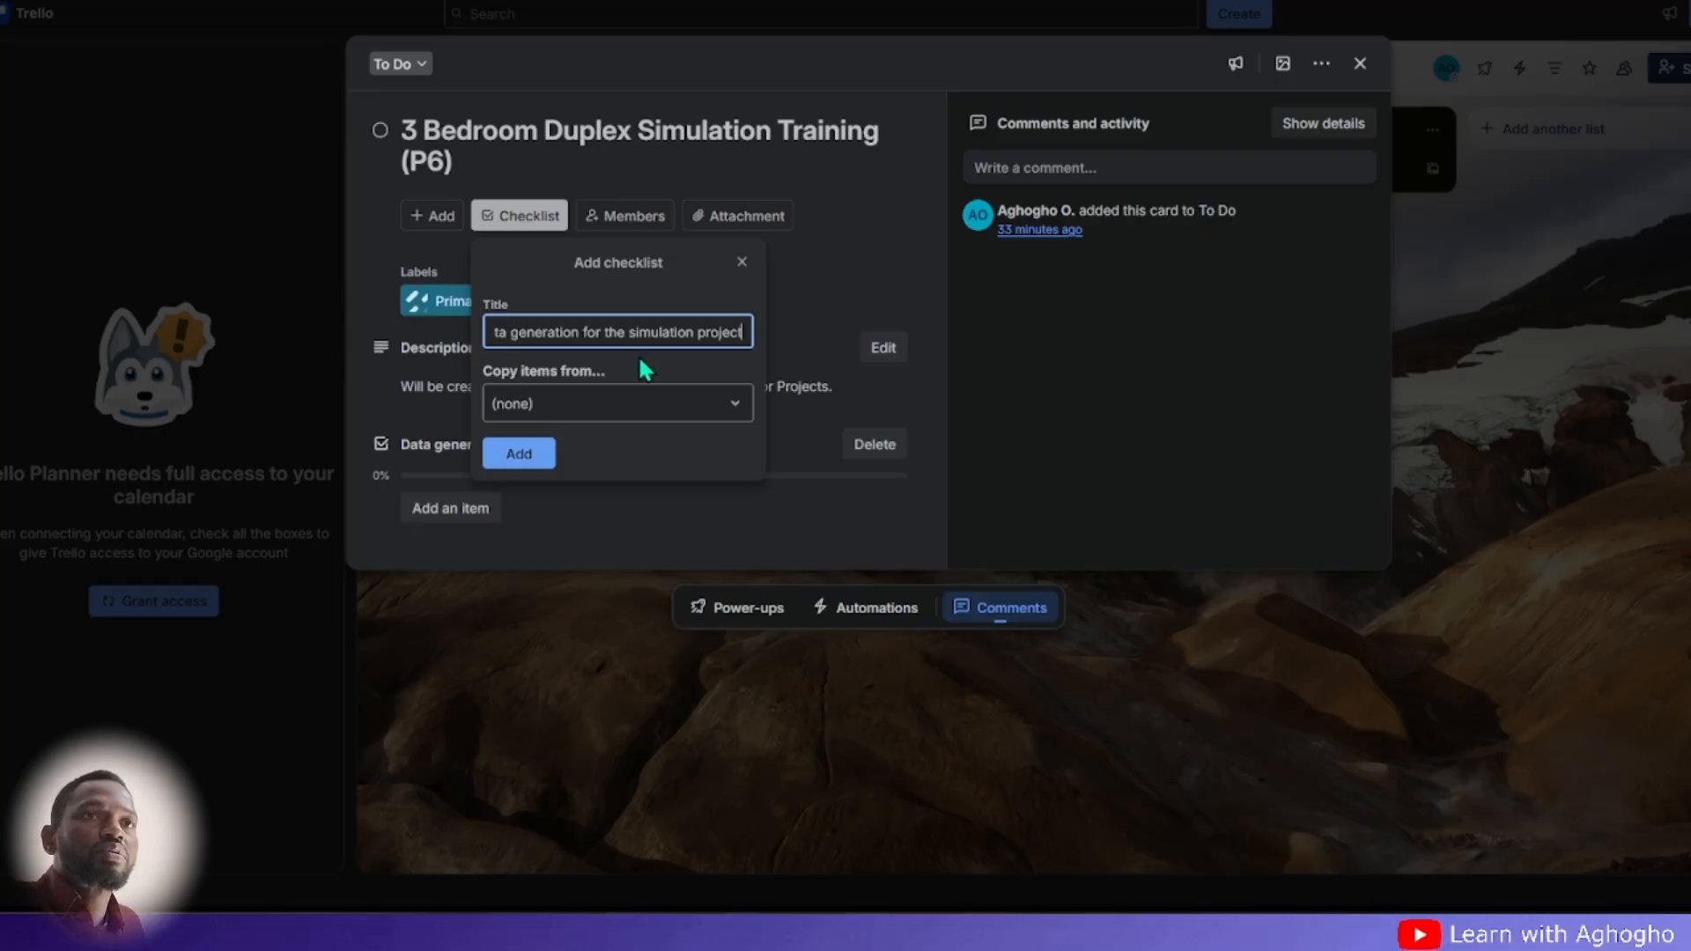
left_click(510, 464)
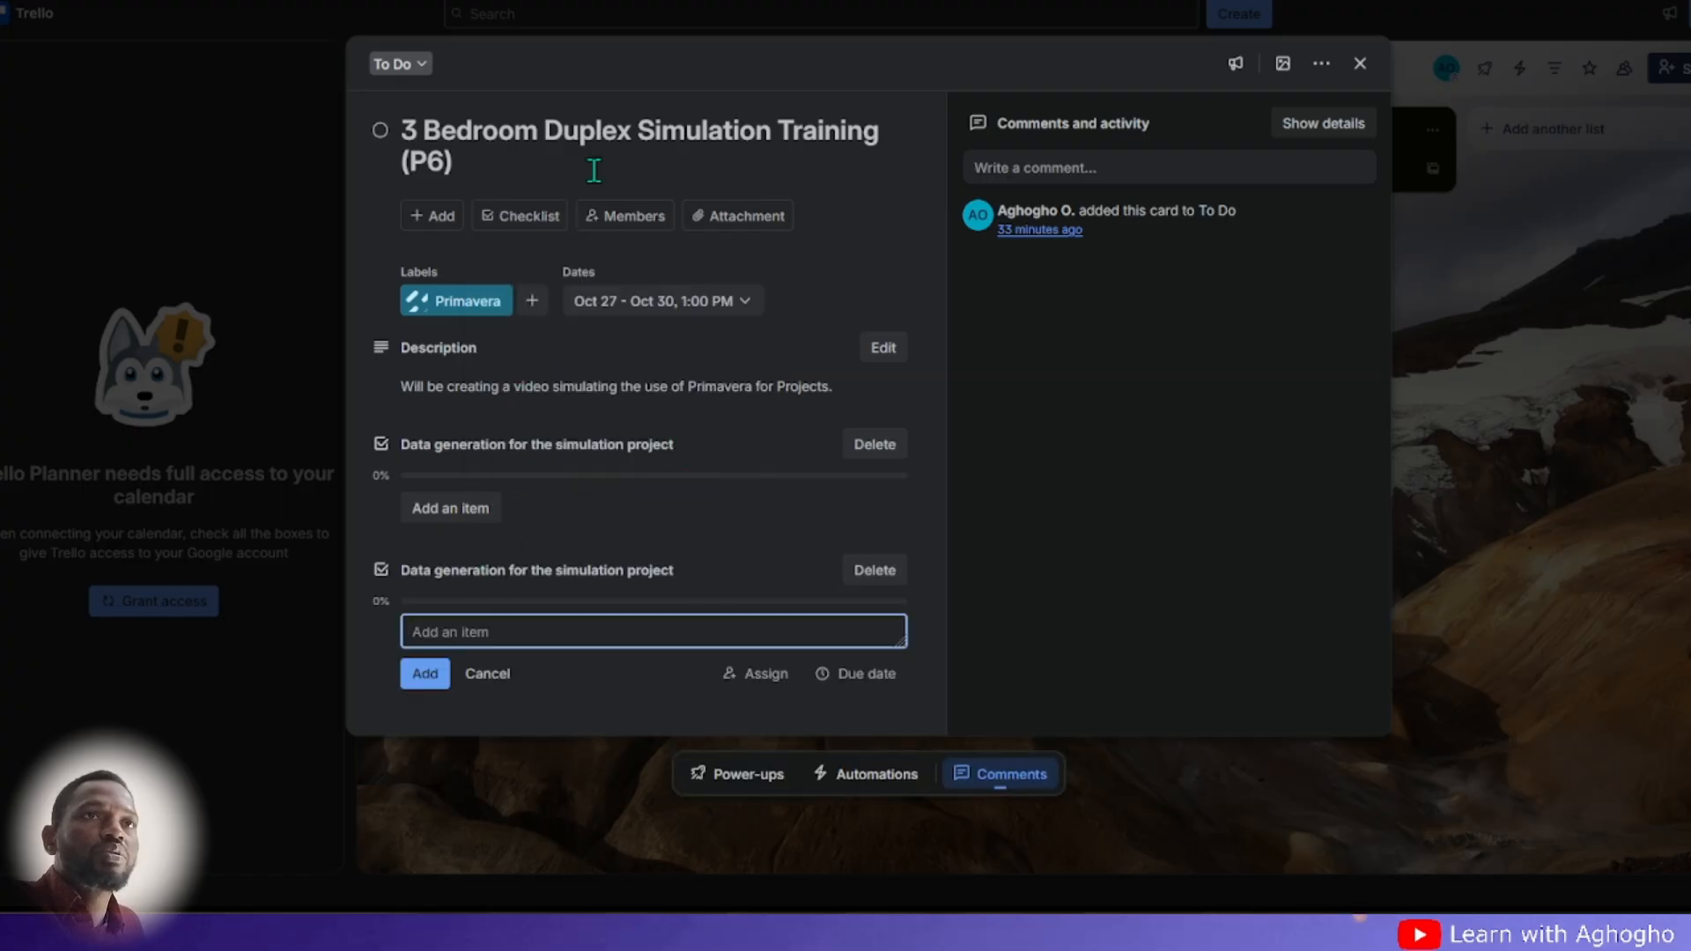
- Add a checklist titled "Training session" to the 3 Bedroom Duplex Simulation Training (P6) card
left_click(531, 217)
left_click(531, 218)
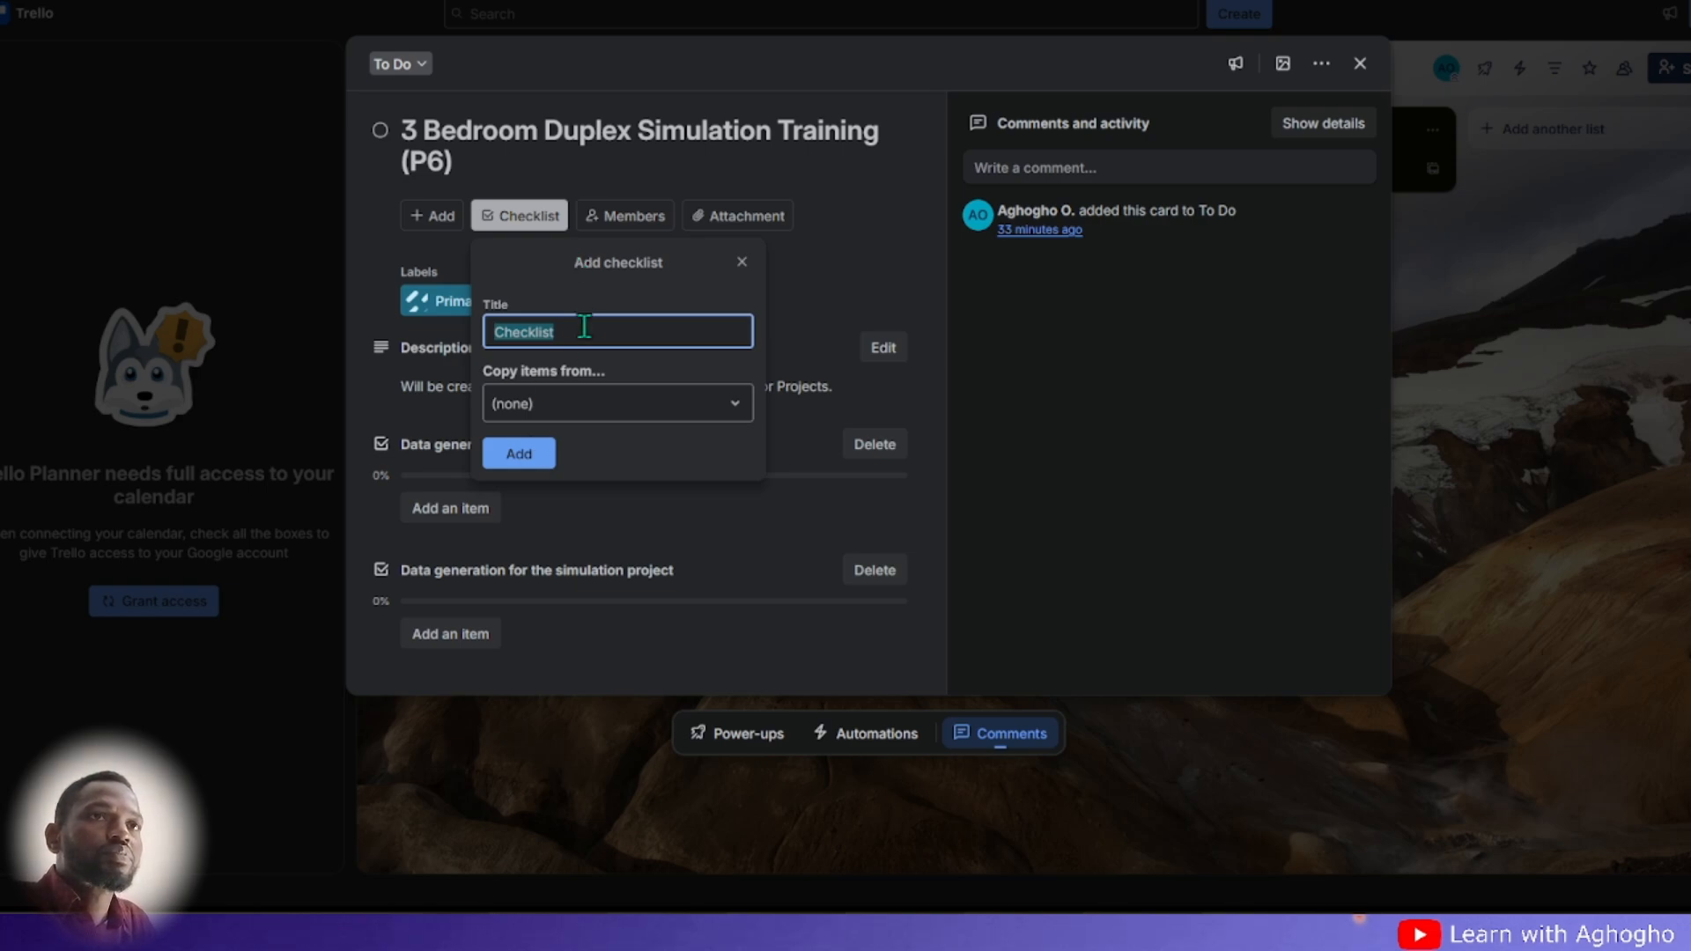
type("Ed")
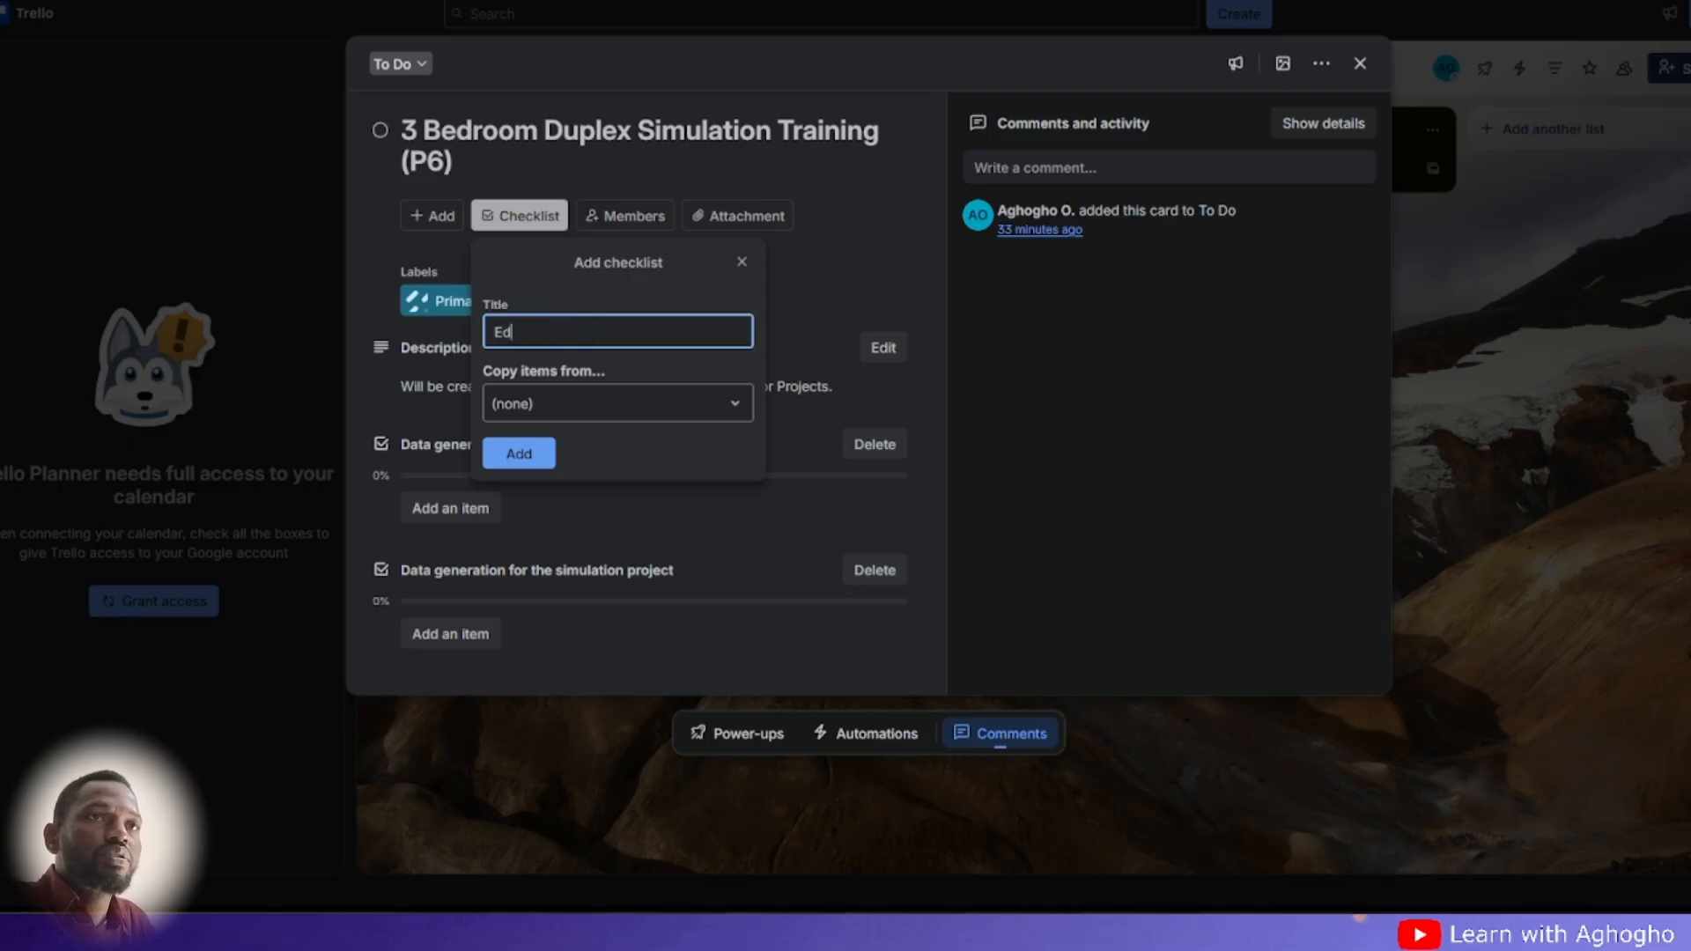
type("it")
key("BackSpace")
key("BackSpace")
key("BackSpace")
key("BackSpace")
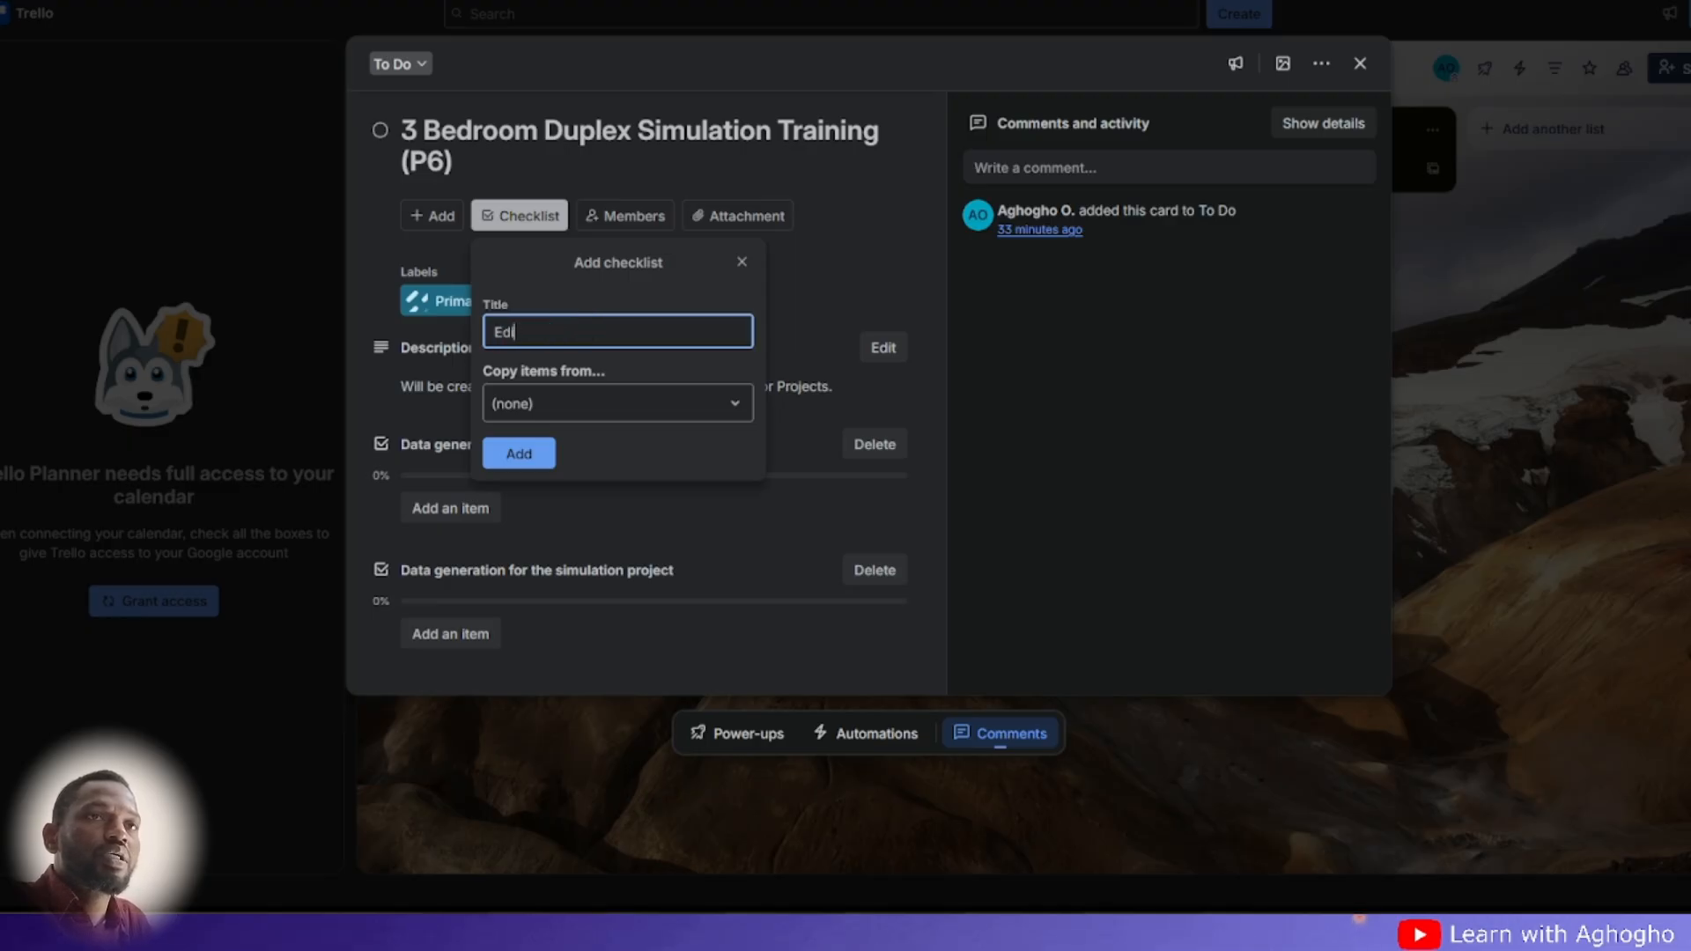
type("Tr")
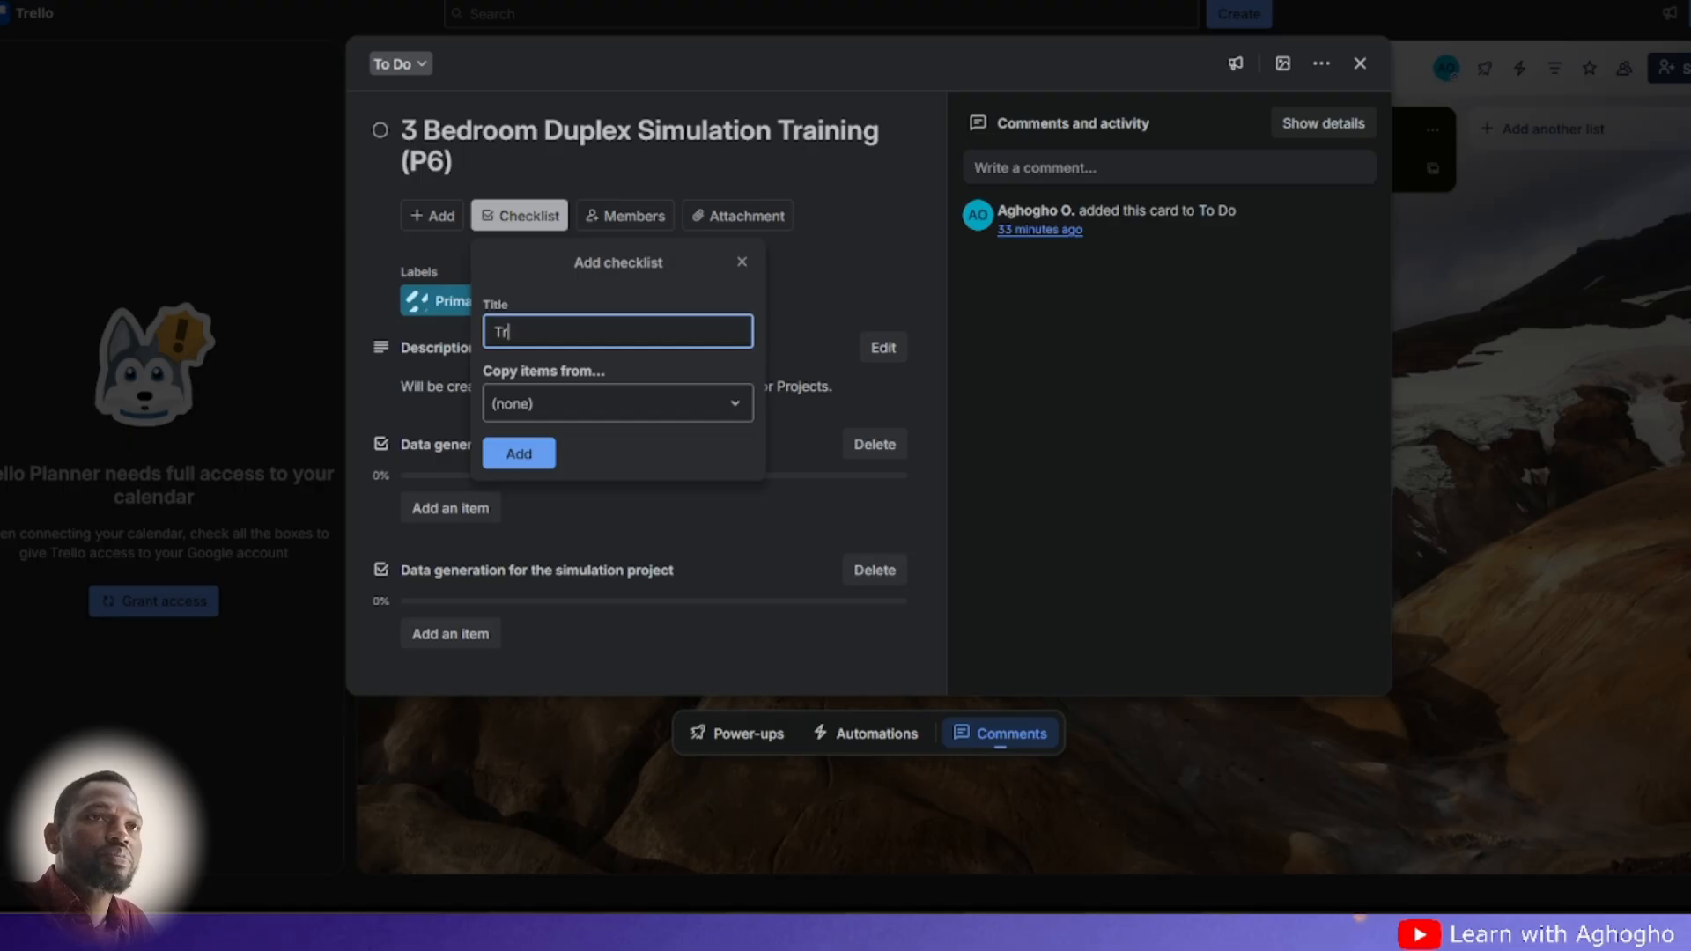
type("aining")
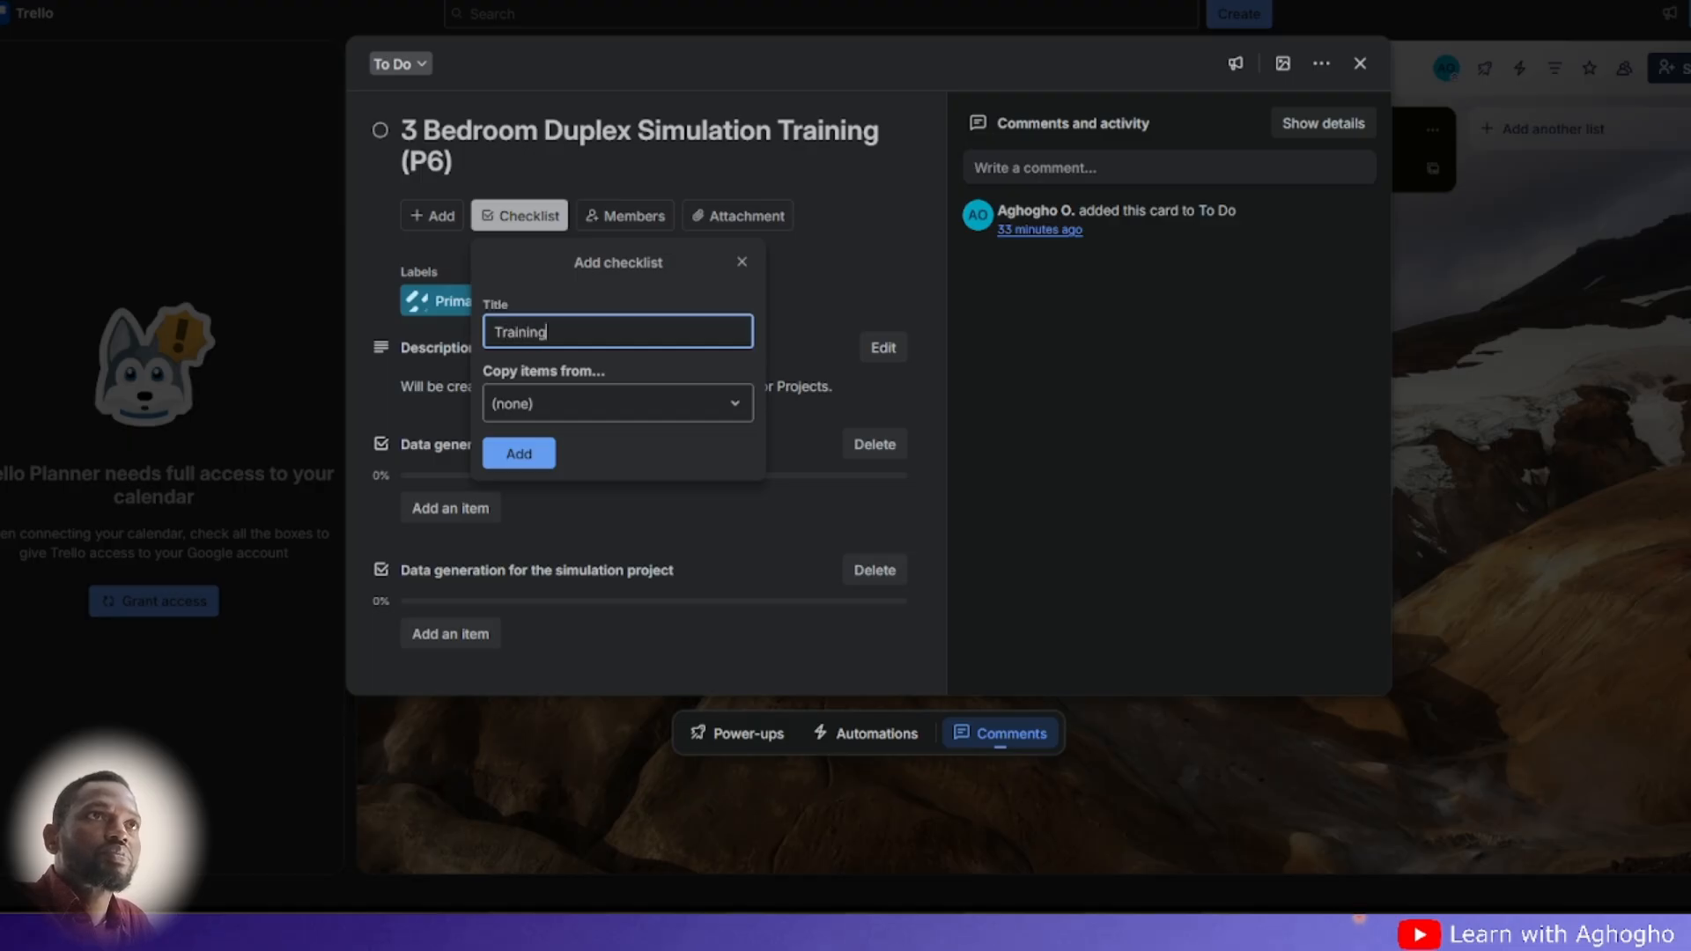
type(" on")
key("BackSpace")
key("BackSpace")
key("BackSpace")
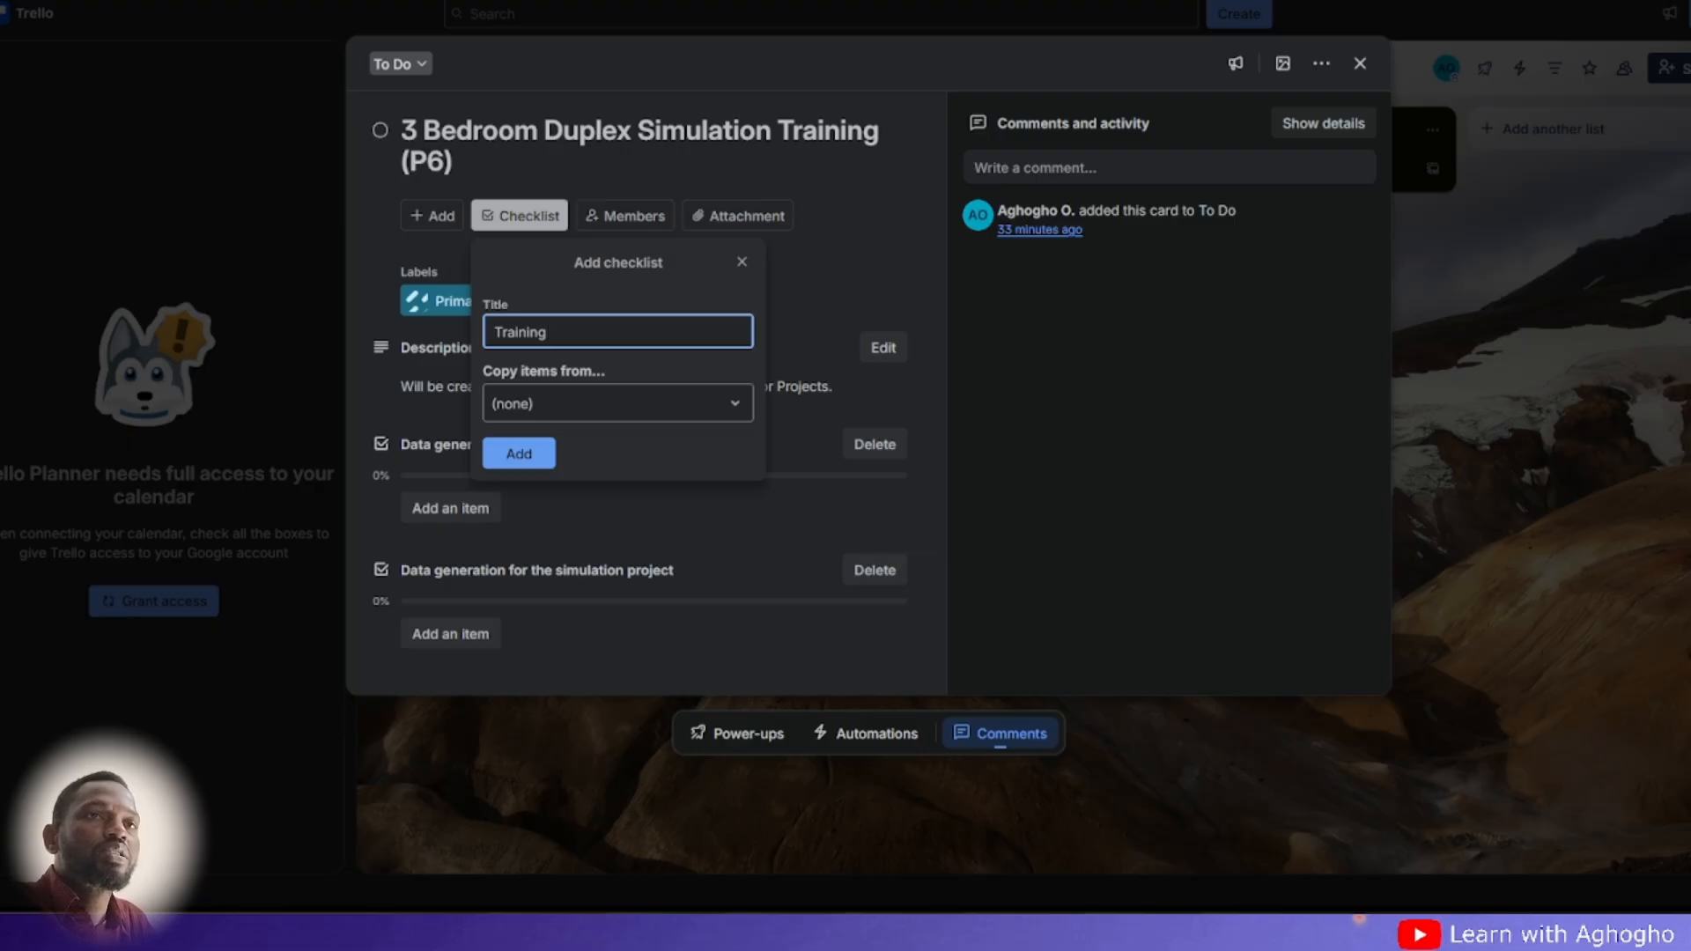
type("s")
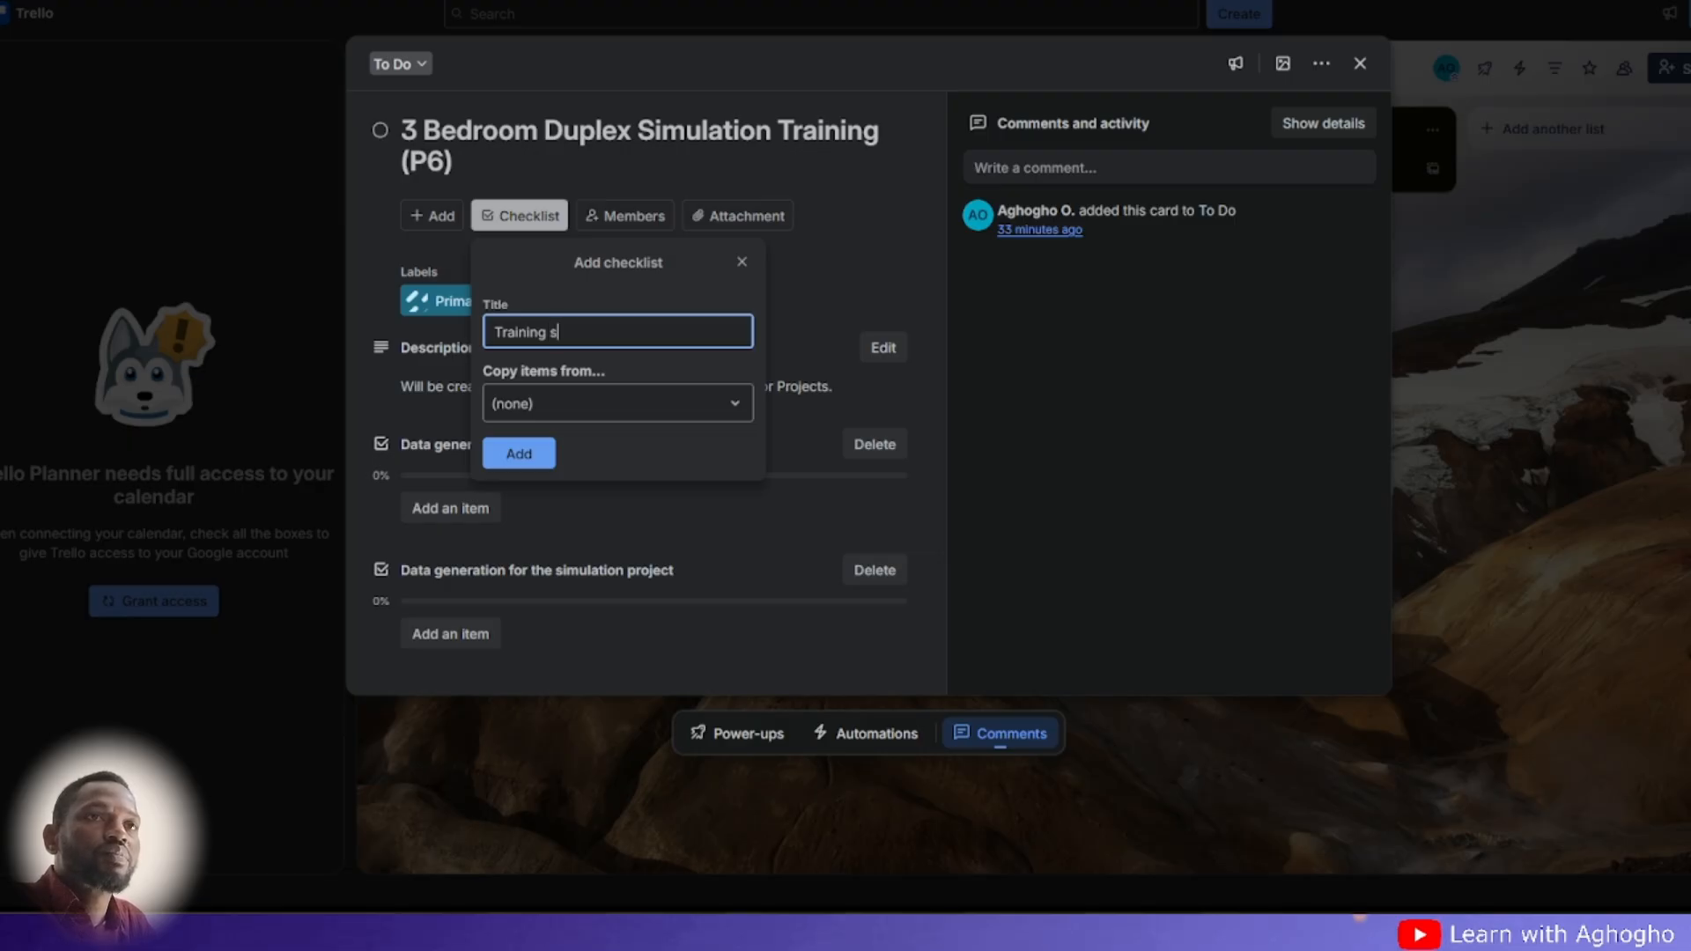
type("ession")
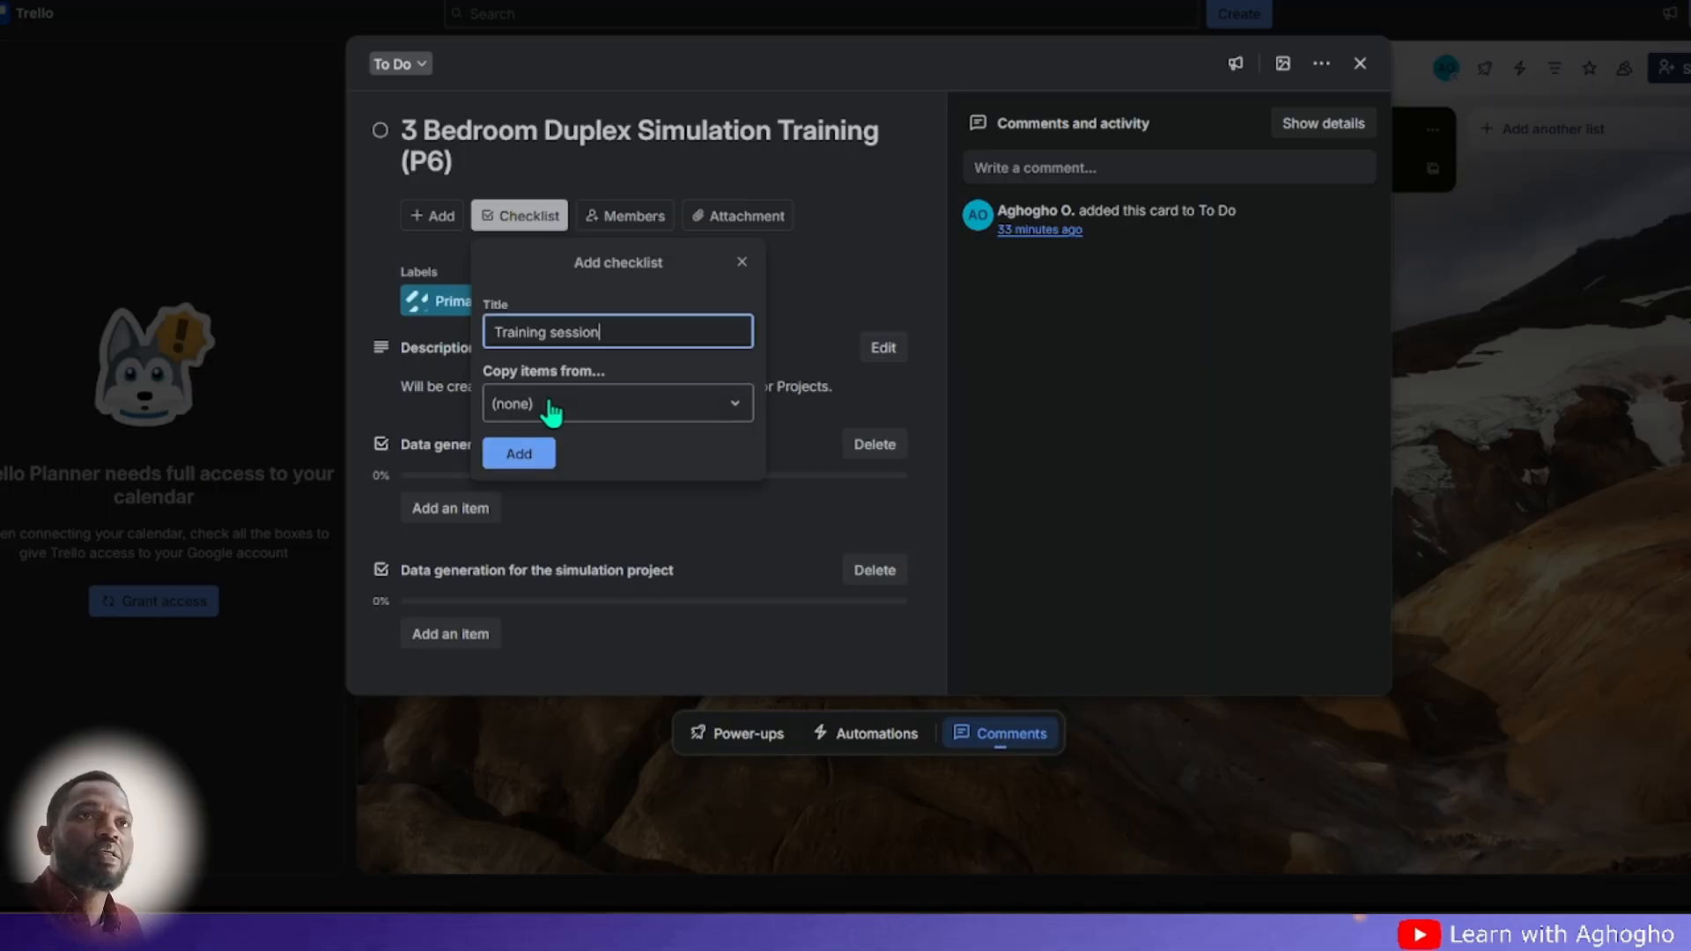
key("Return")
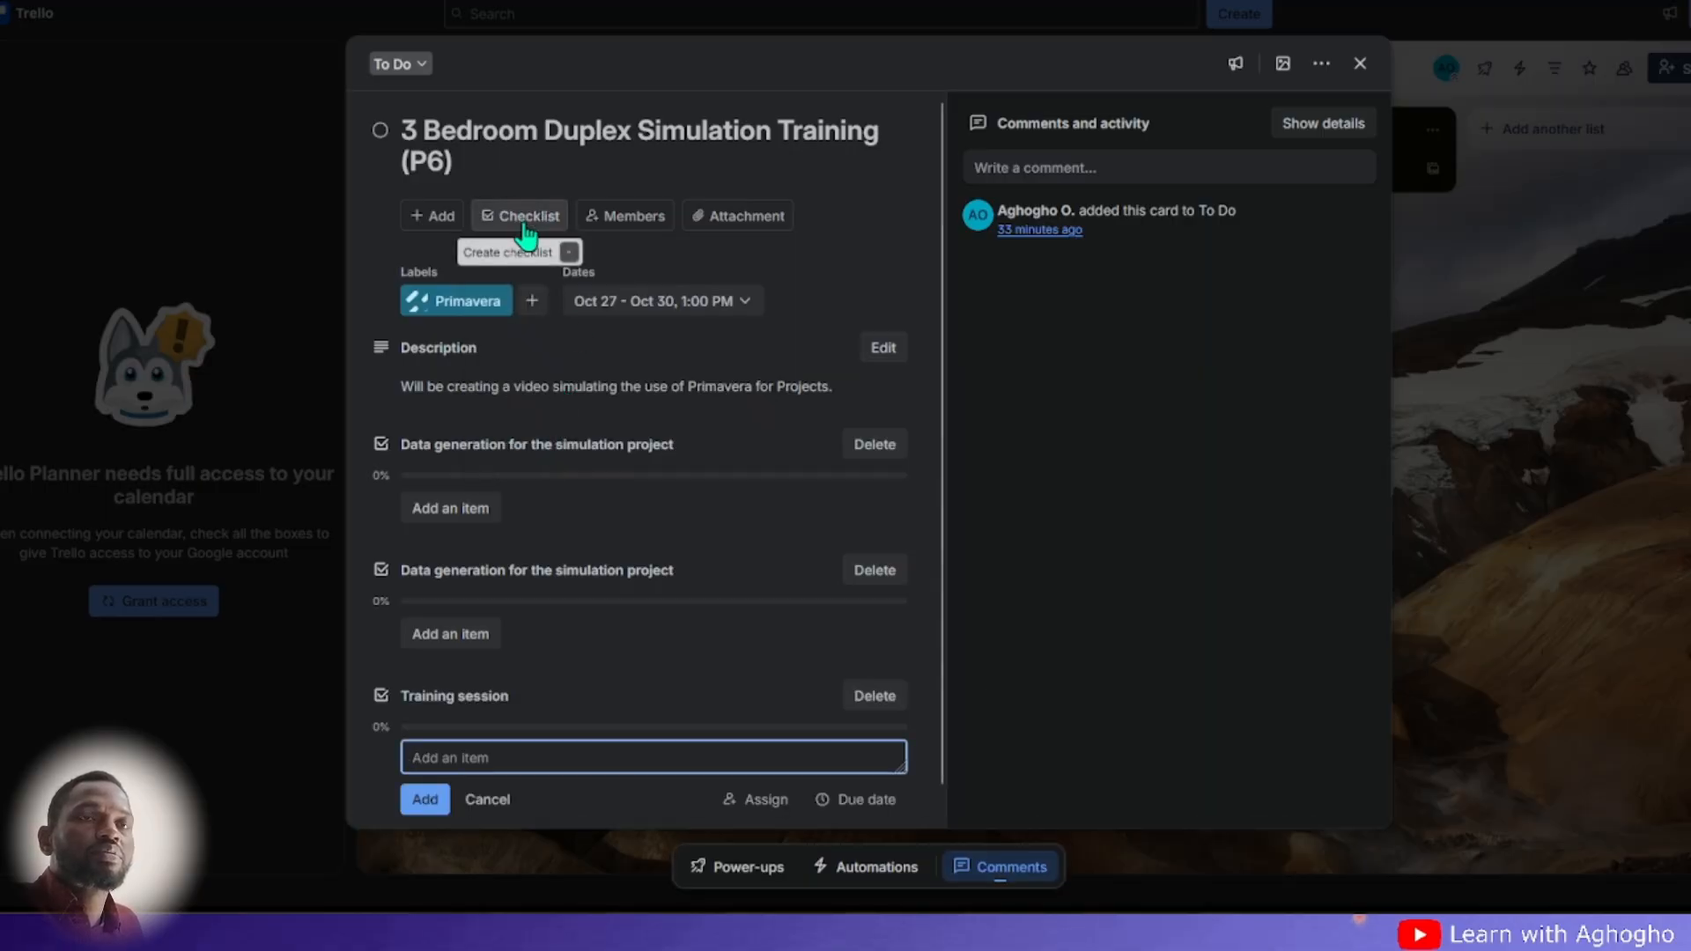
- Add a checklist titled "Video Edit" to the 3 Bedroom Duplex Simulation Training (P6) card
left_click(525, 220)
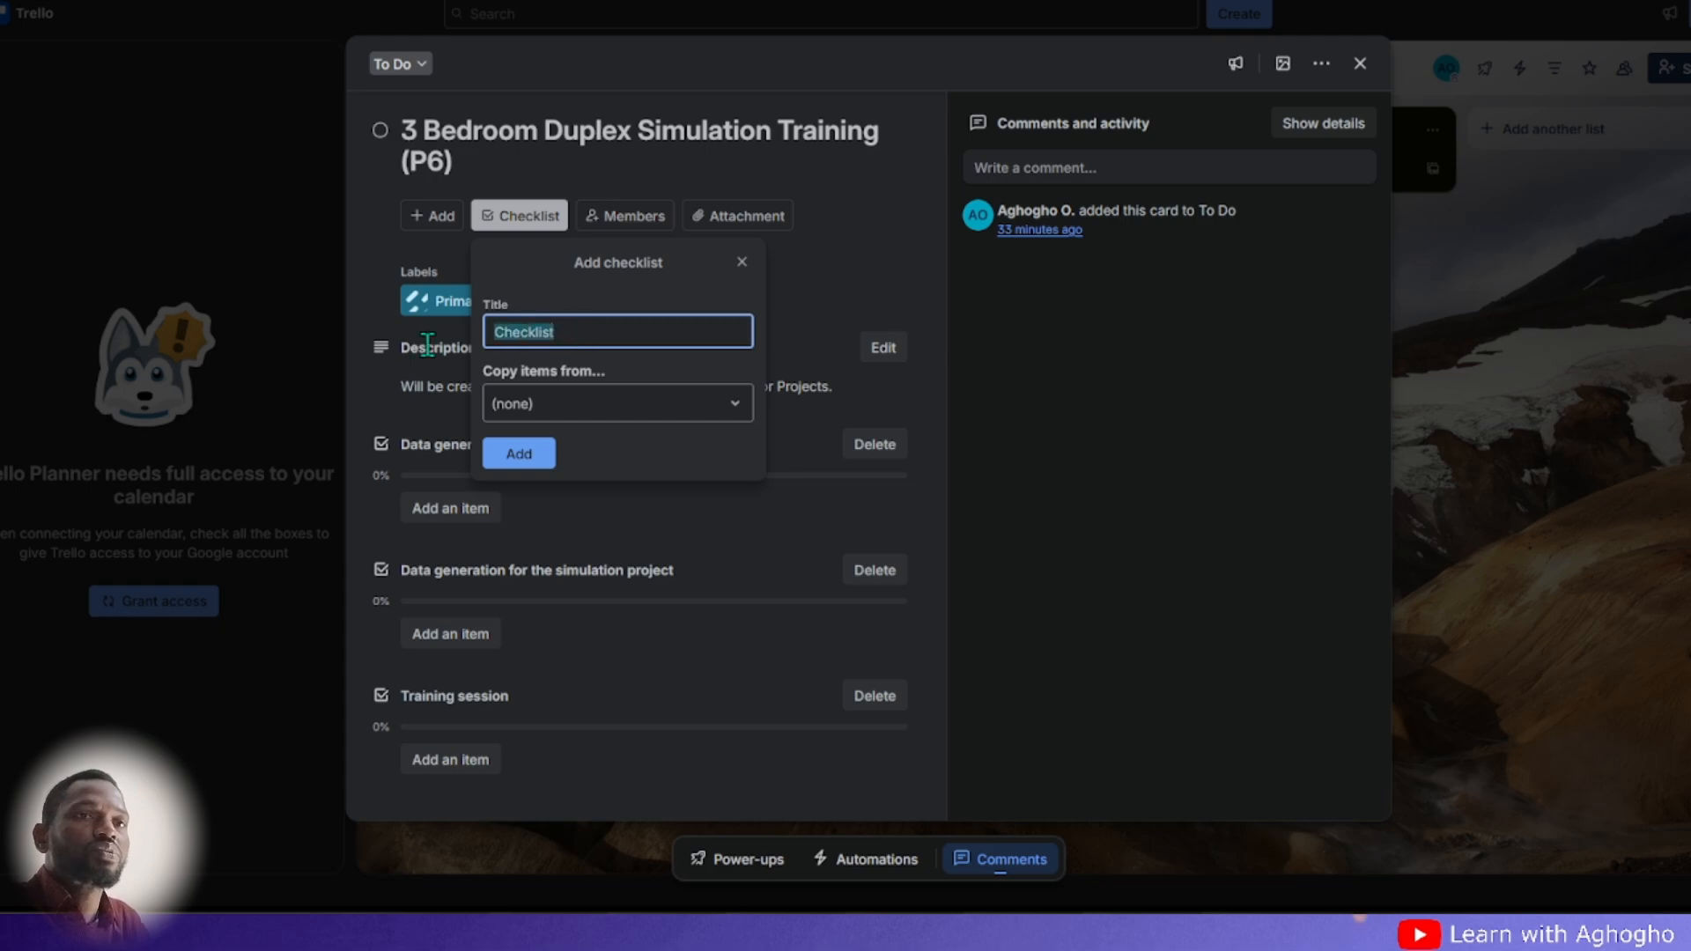
type("E")
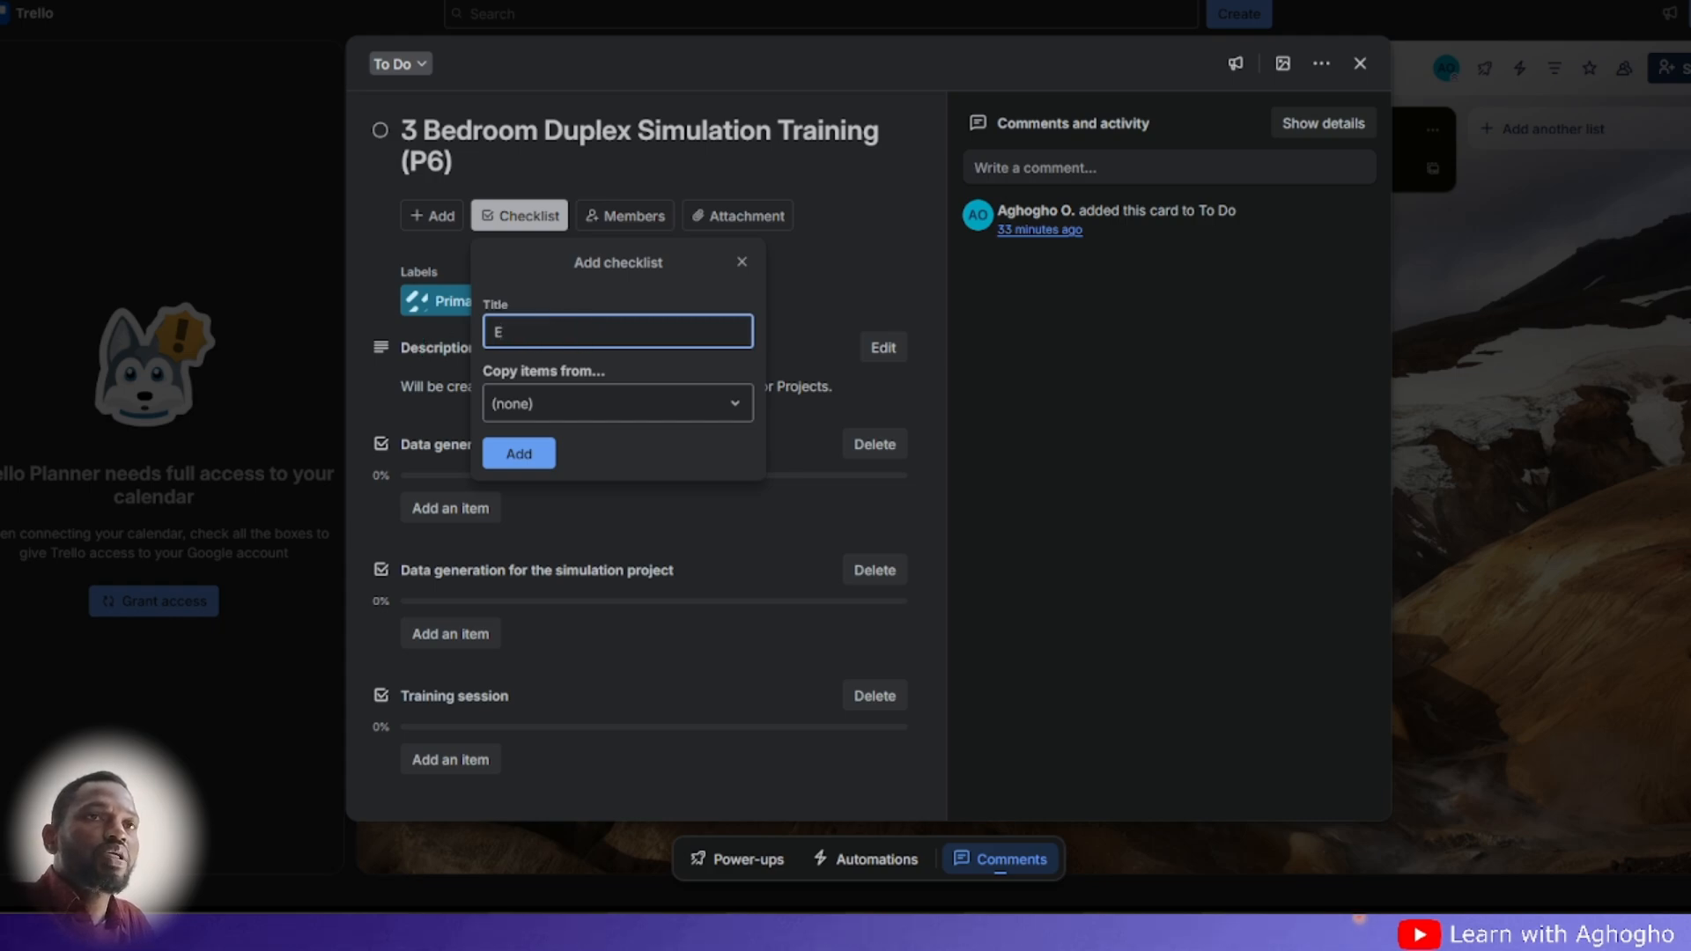
type("Vide")
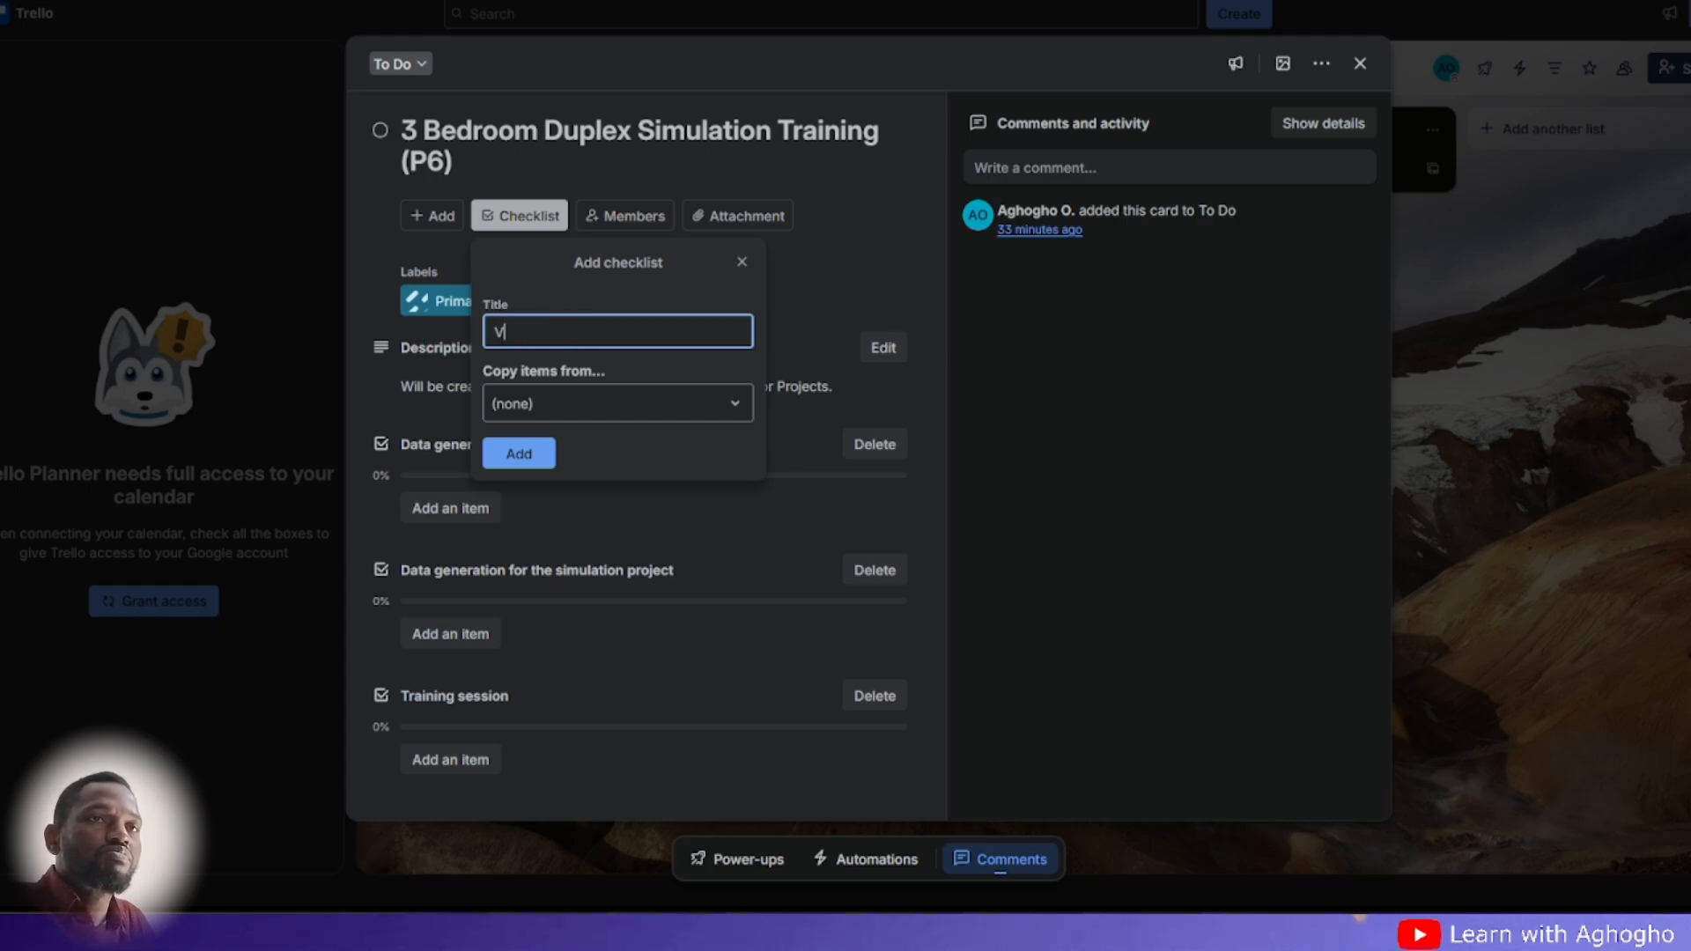
key("BackSpace")
type("eo Ed")
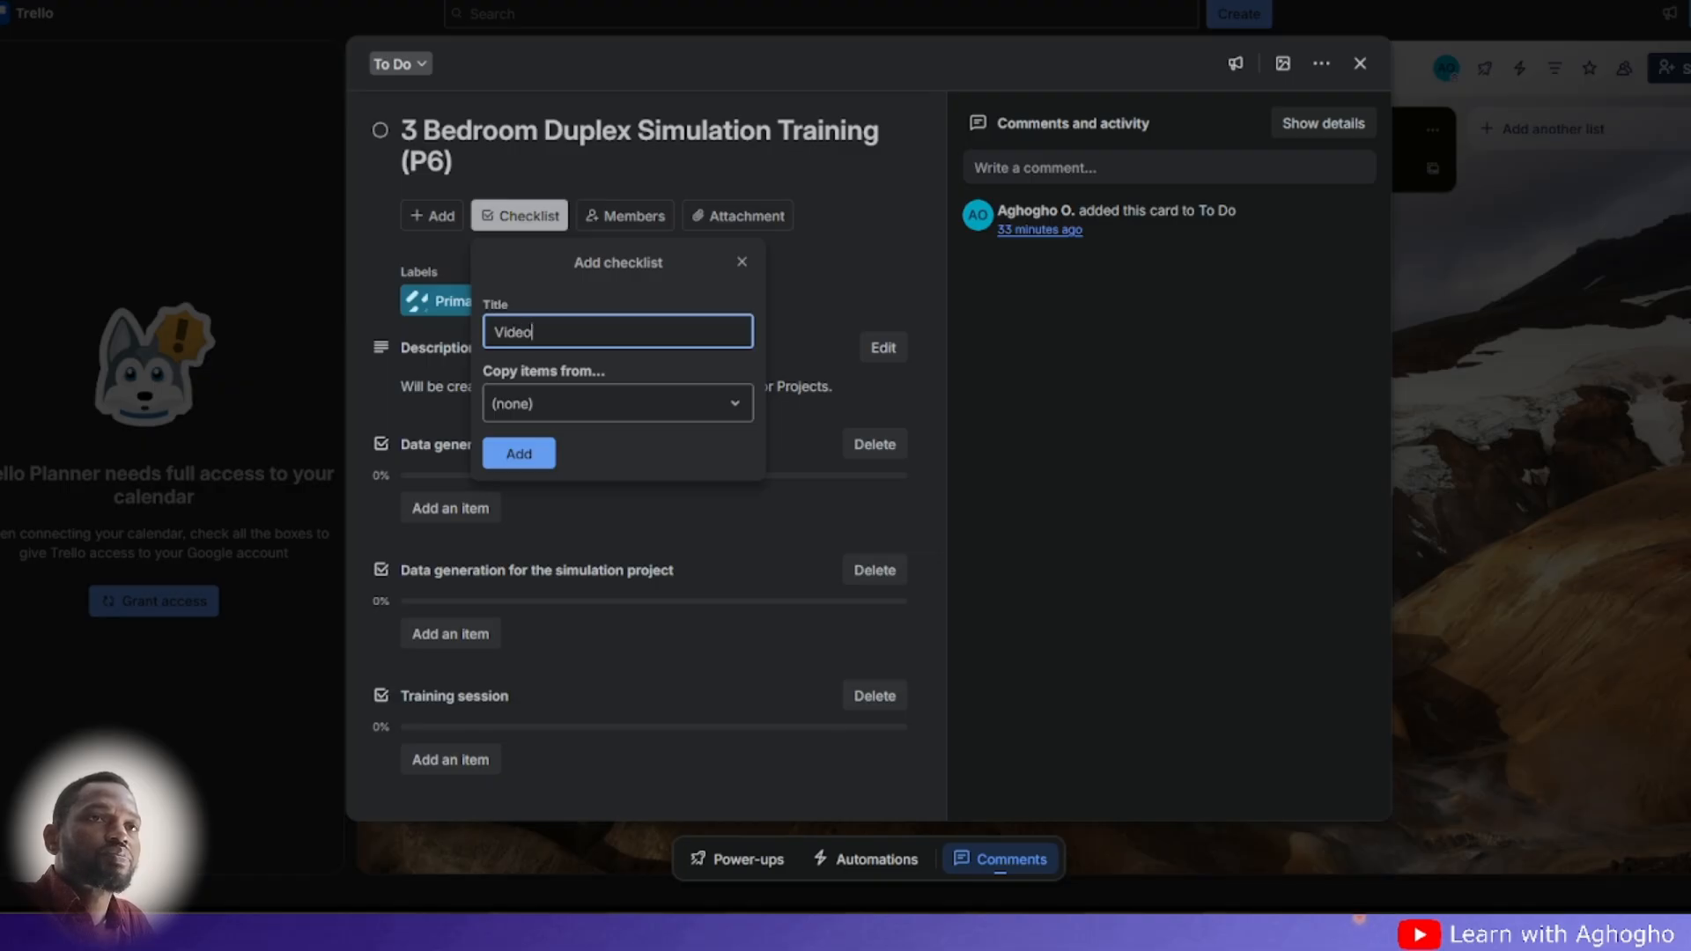
type("it")
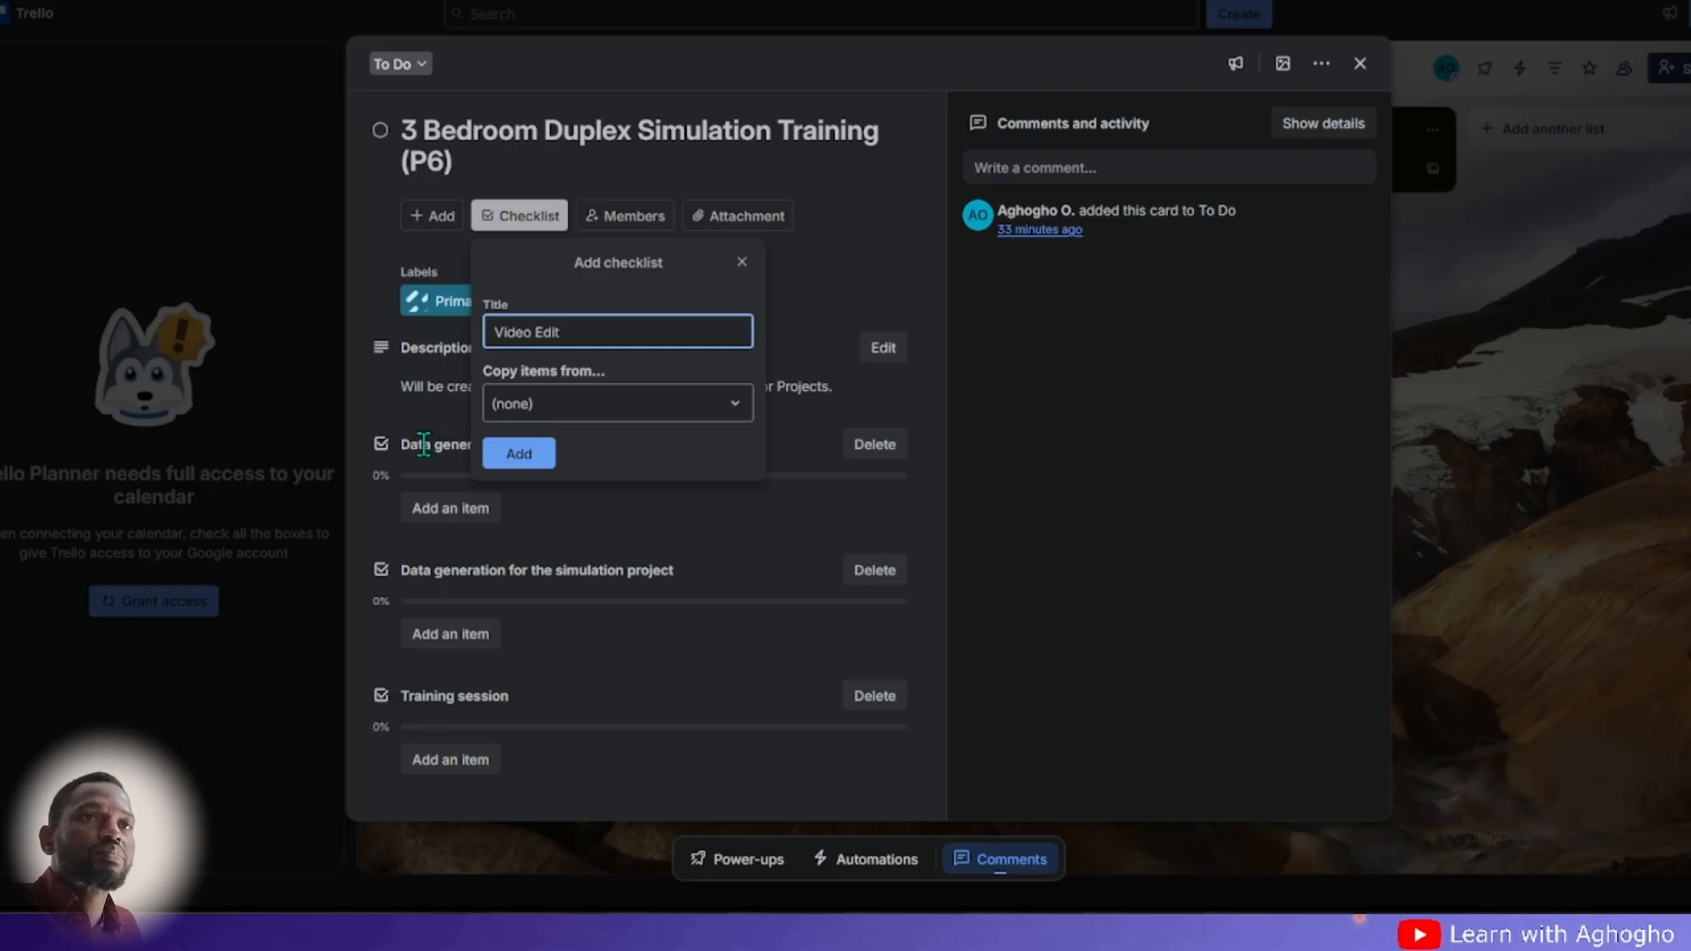
left_click(536, 455)
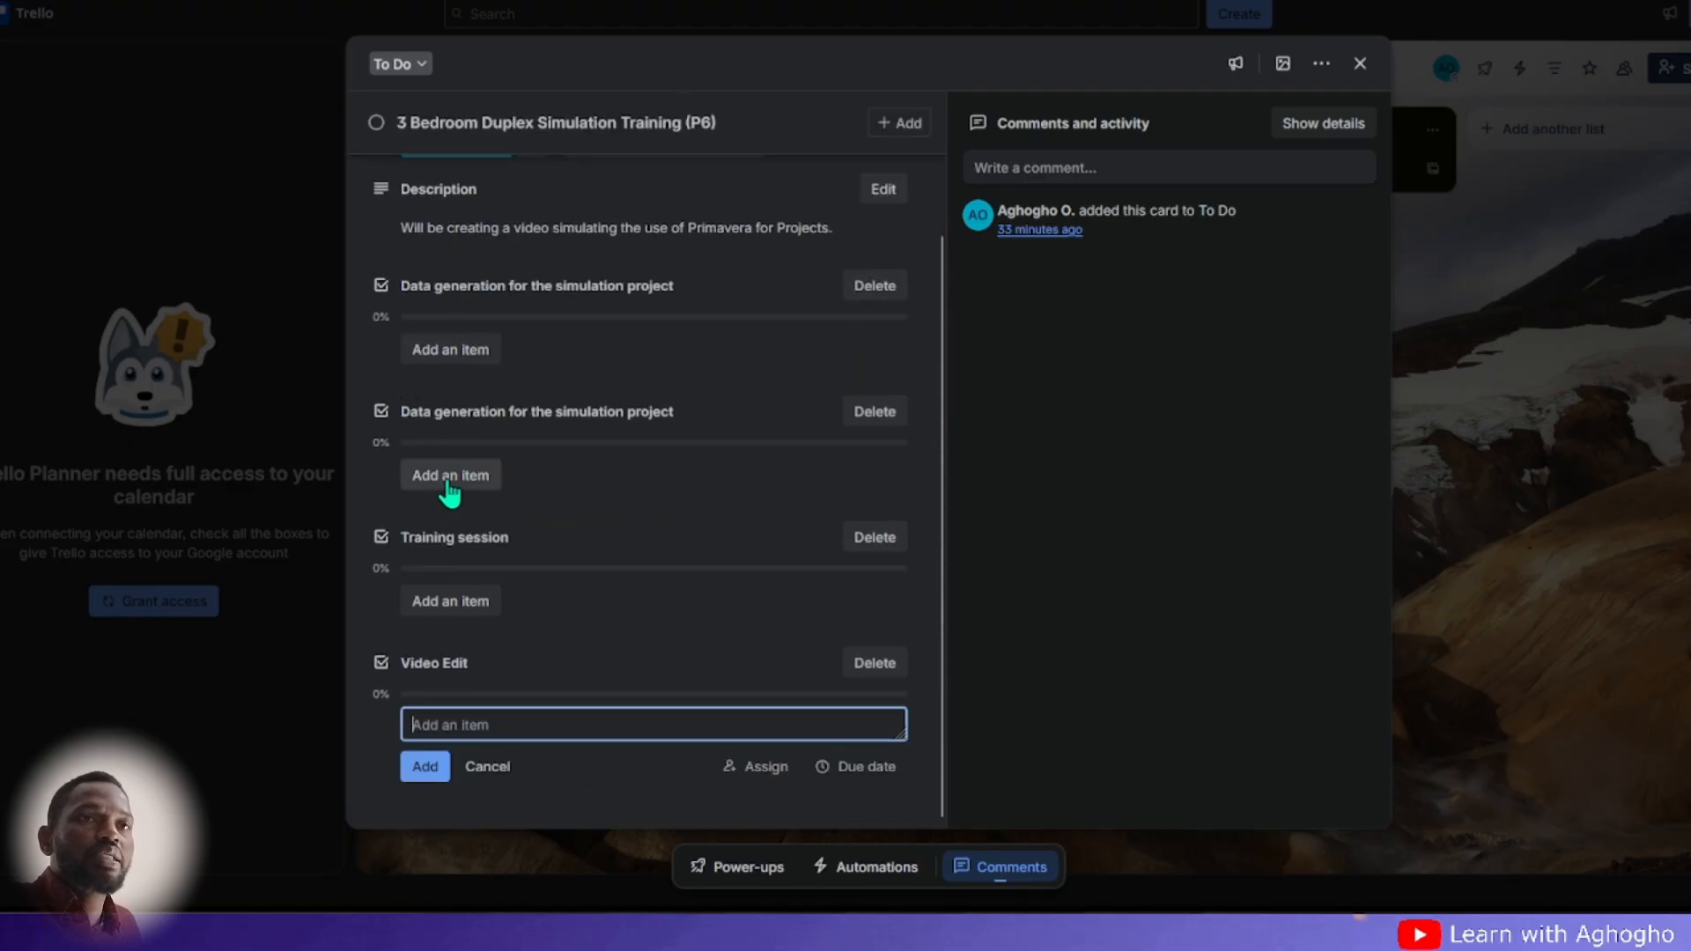
- Add the item "Generate data using OpenAI" to the second "Data generation for the simulation project" checklist
left_click(449, 477)
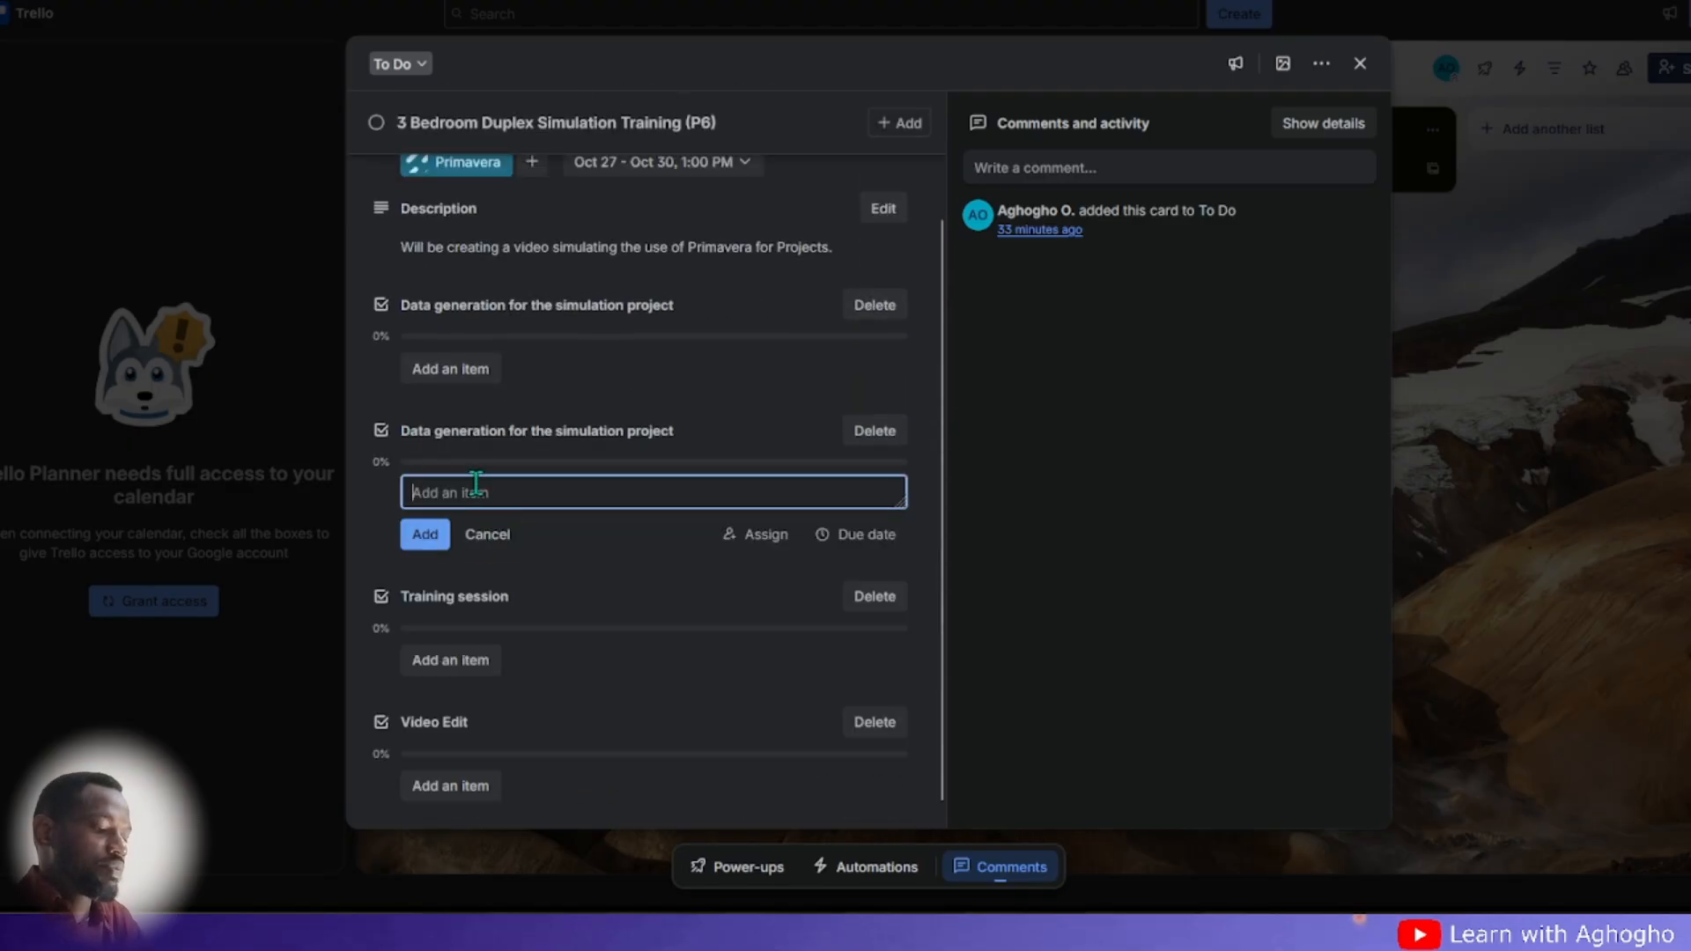
type("Ge")
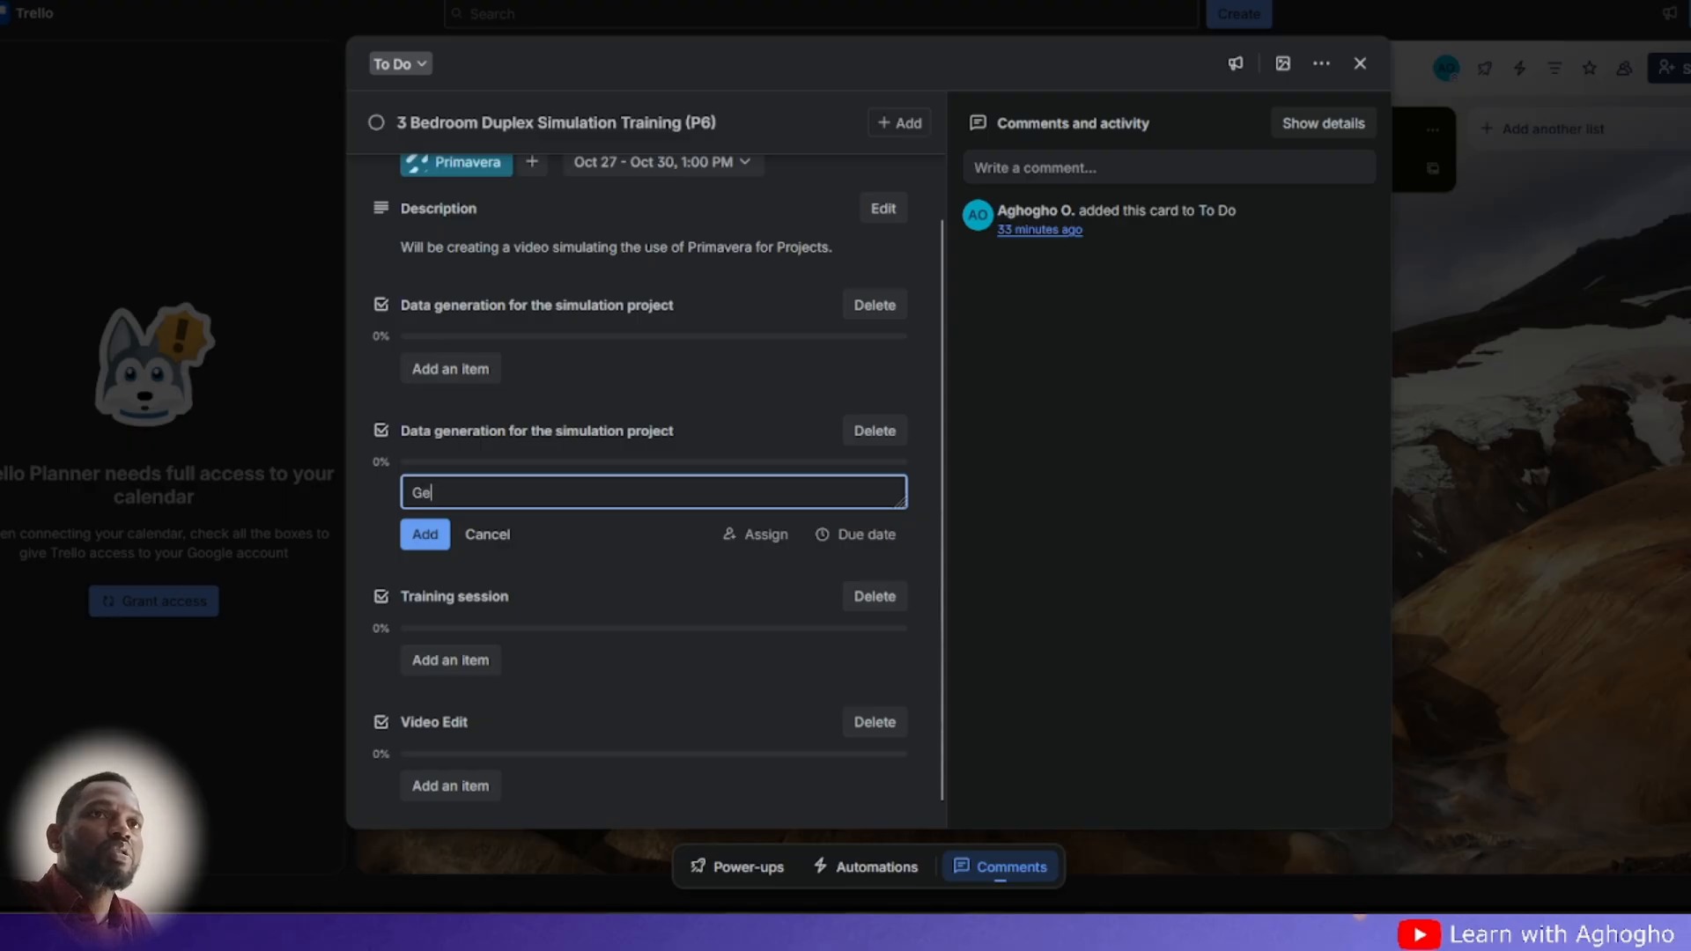
type("nerate")
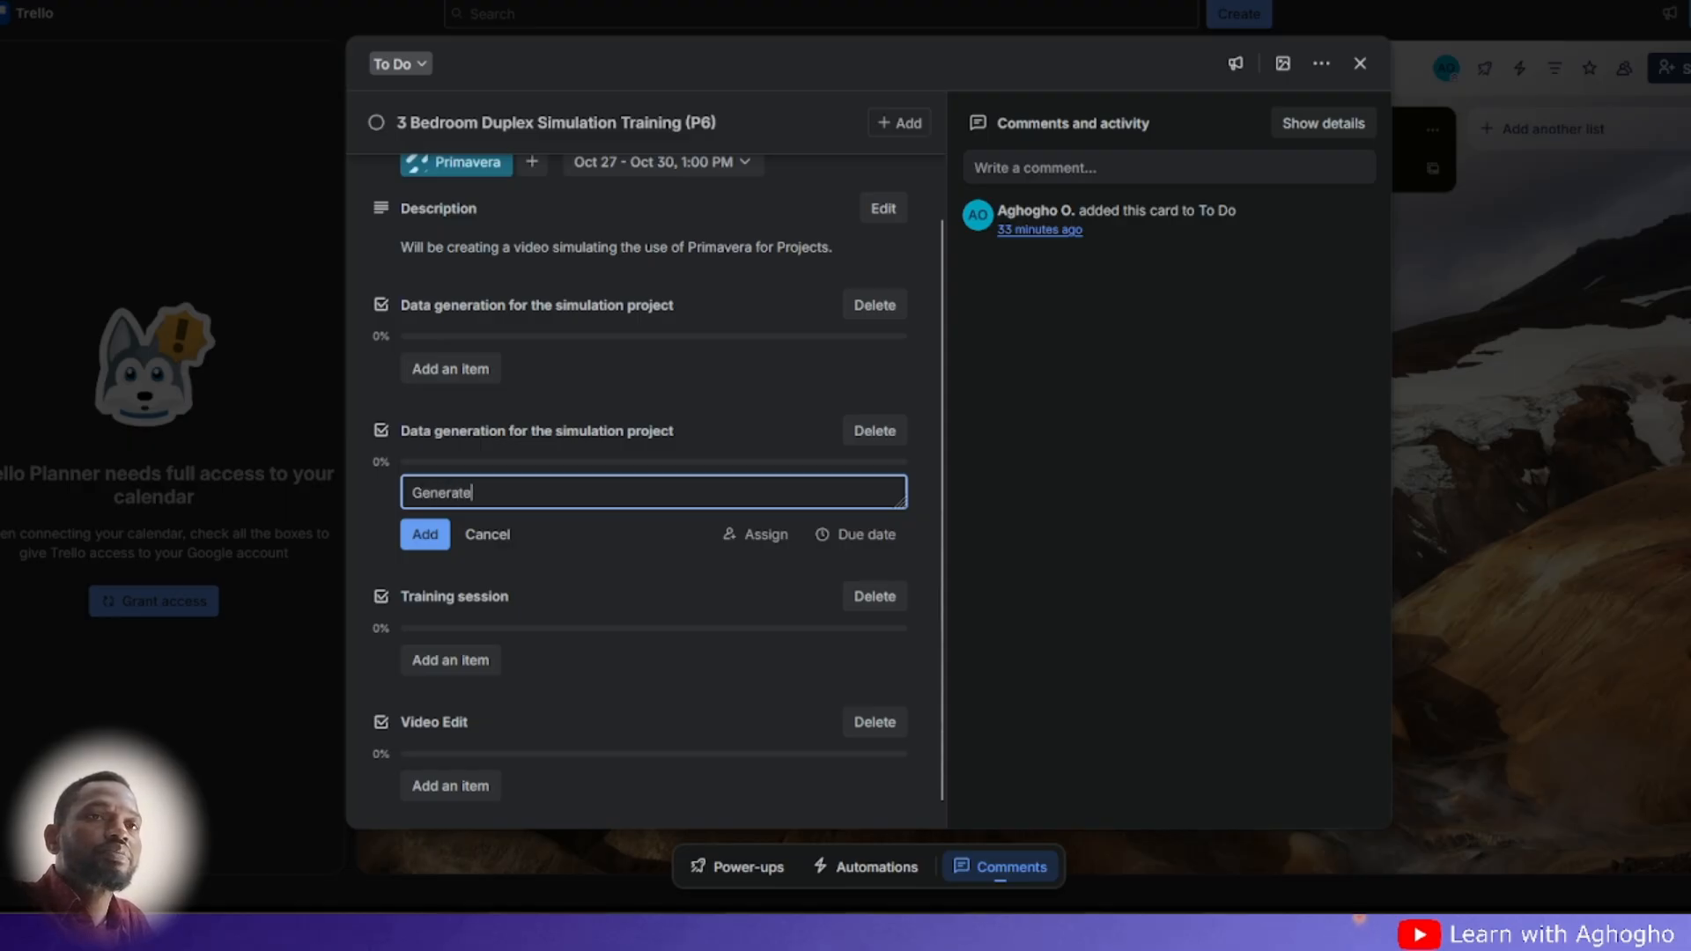
type(" data ")
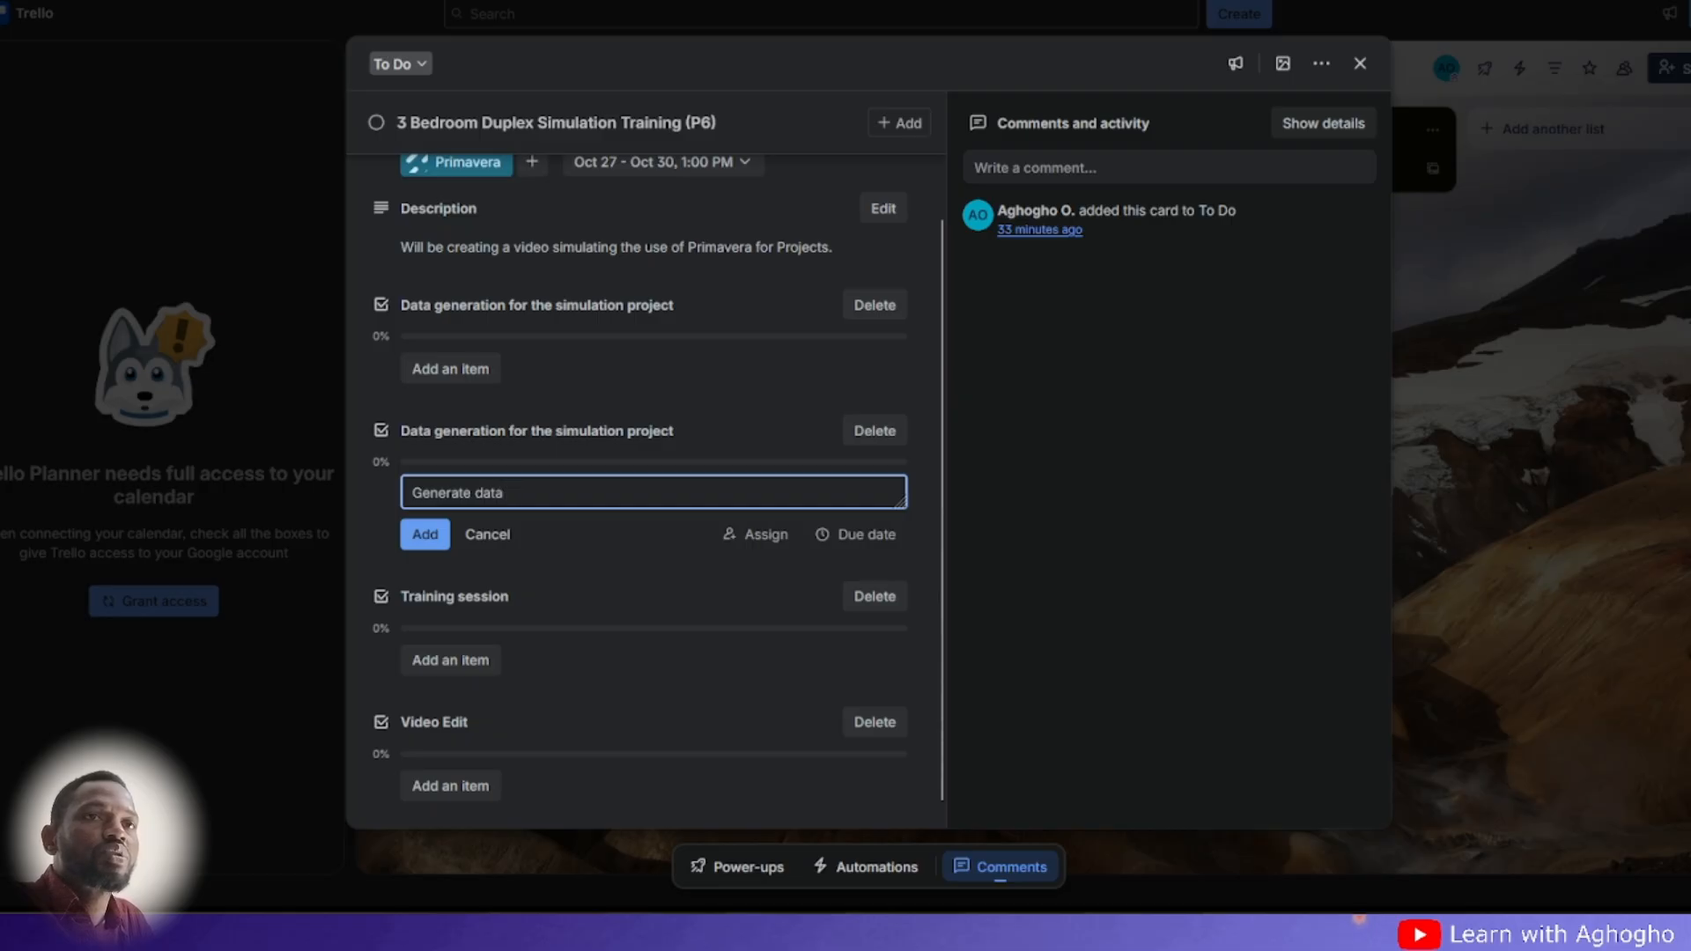
type("using OpenA")
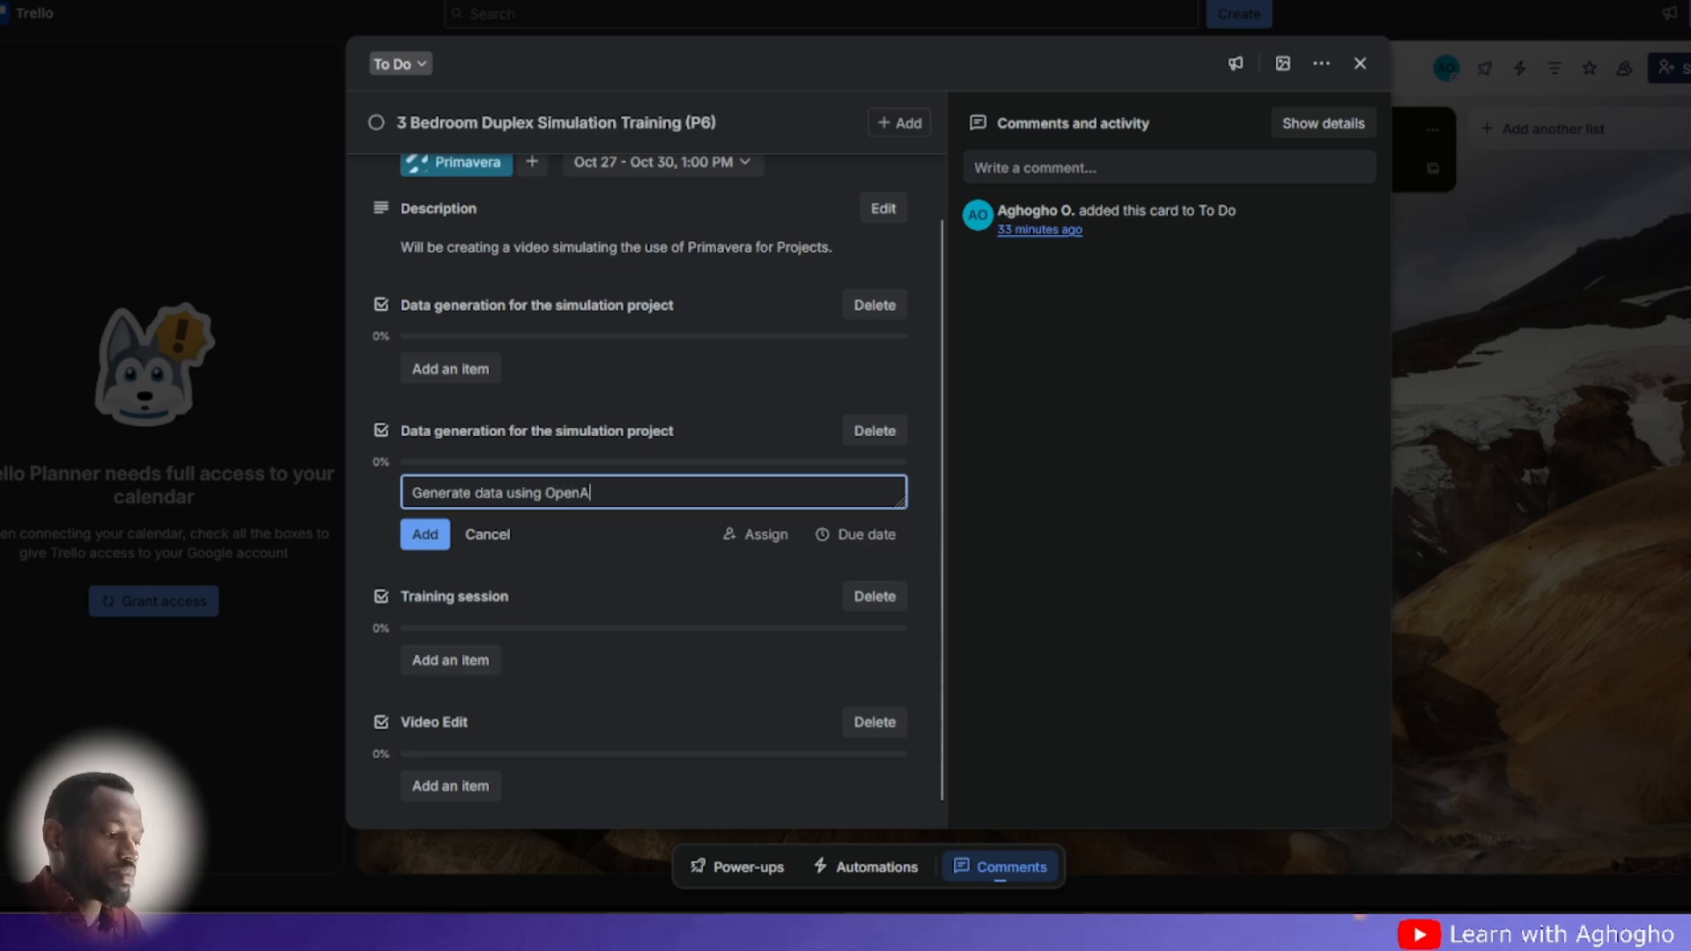
type("iI")
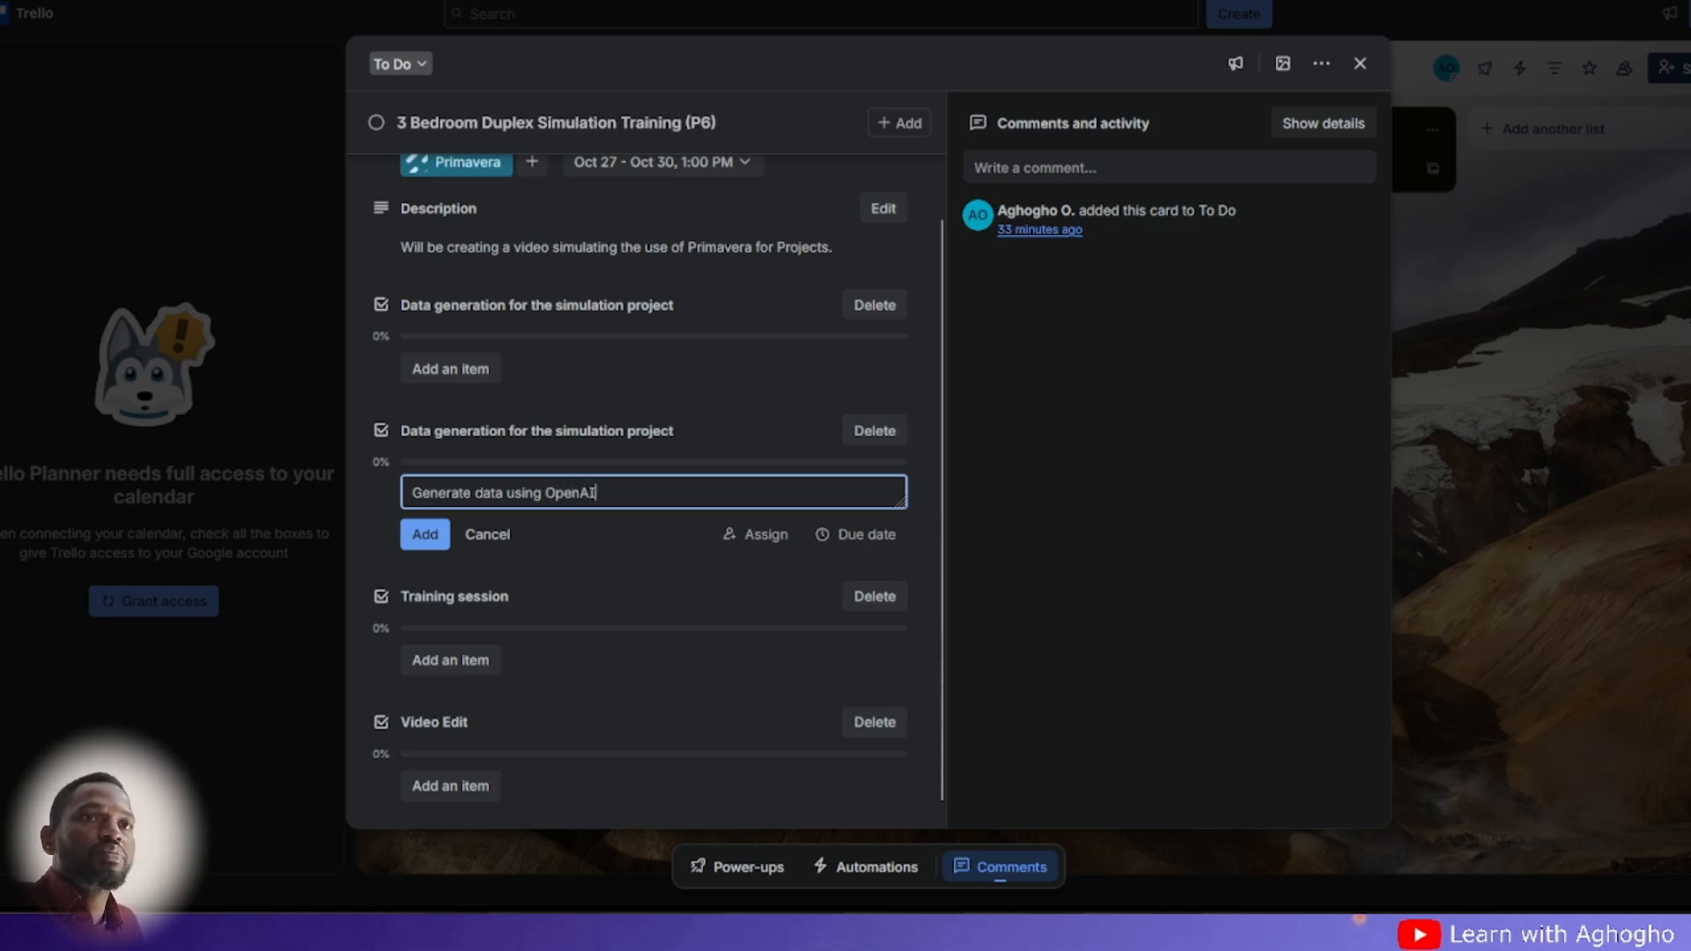
left_click(423, 539)
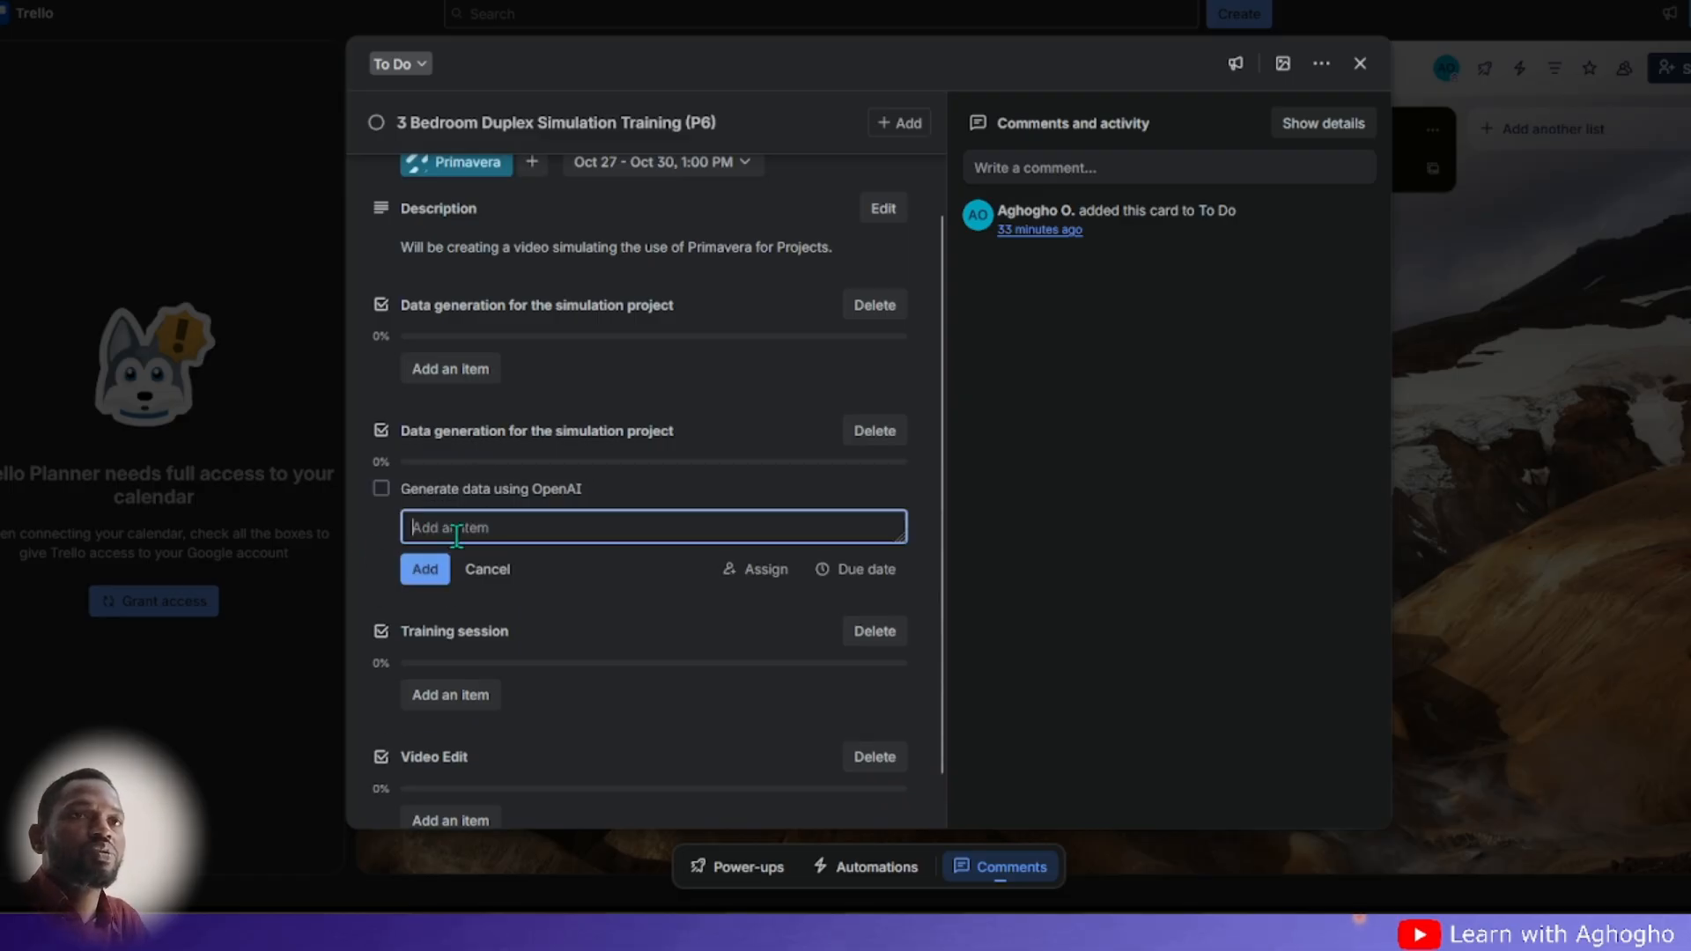
- Add the item "Generate data using Gemini" to the second "Data generation for the simulation project" checklist
type("g")
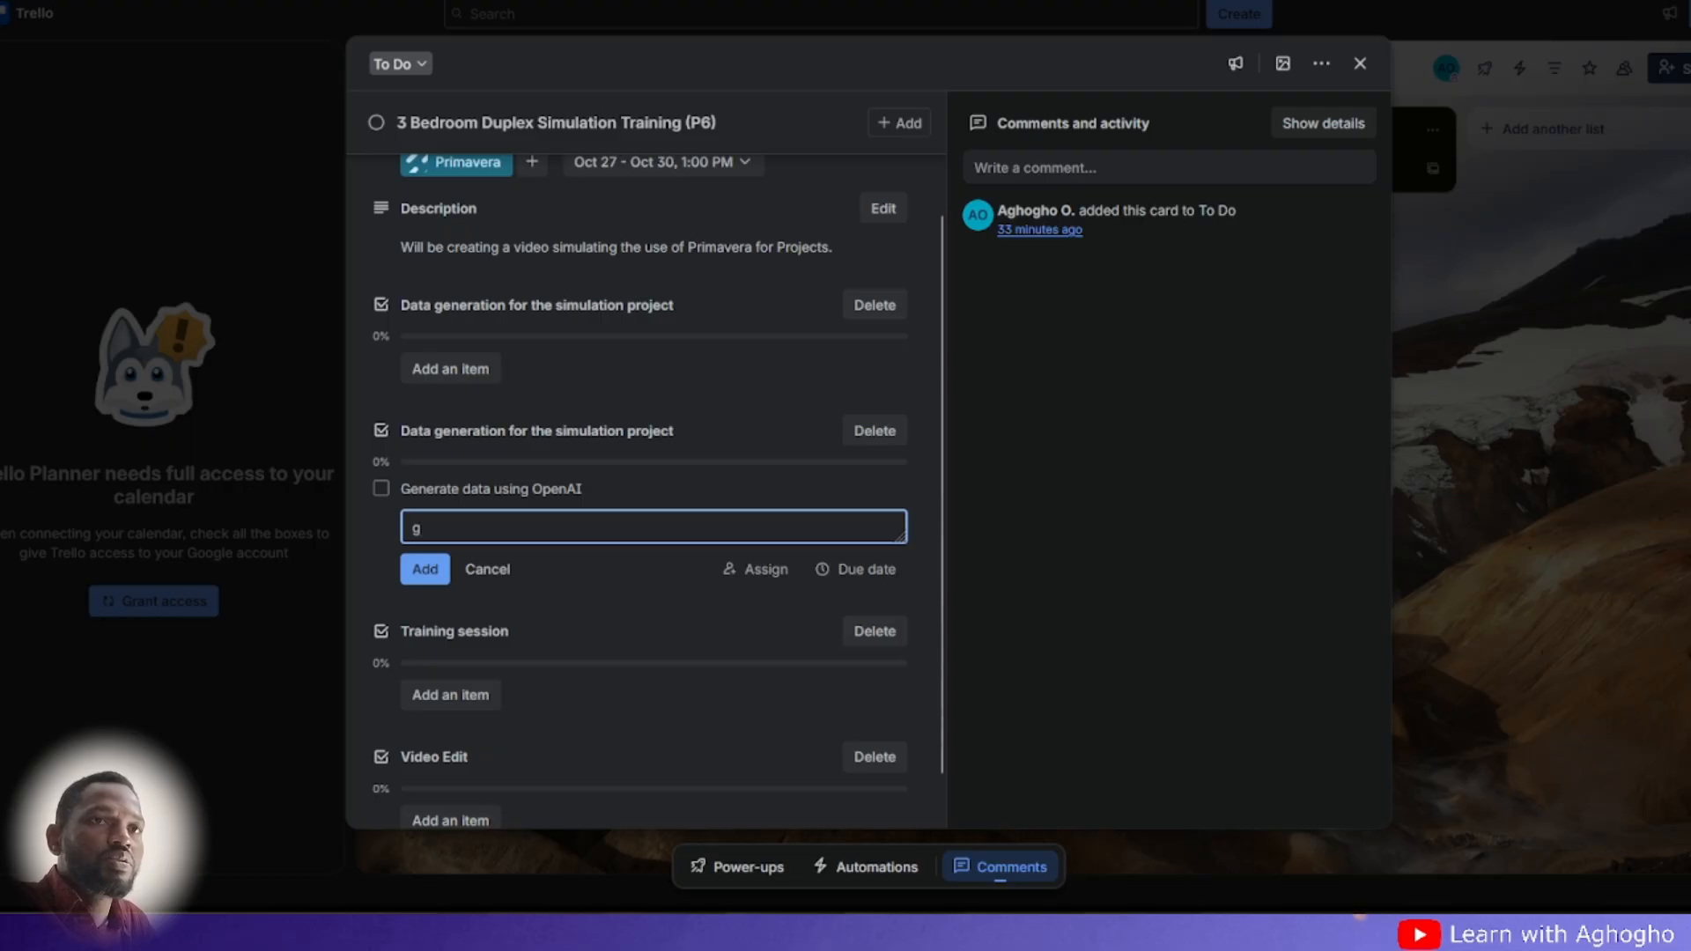
key("BackSpace")
type("Gene")
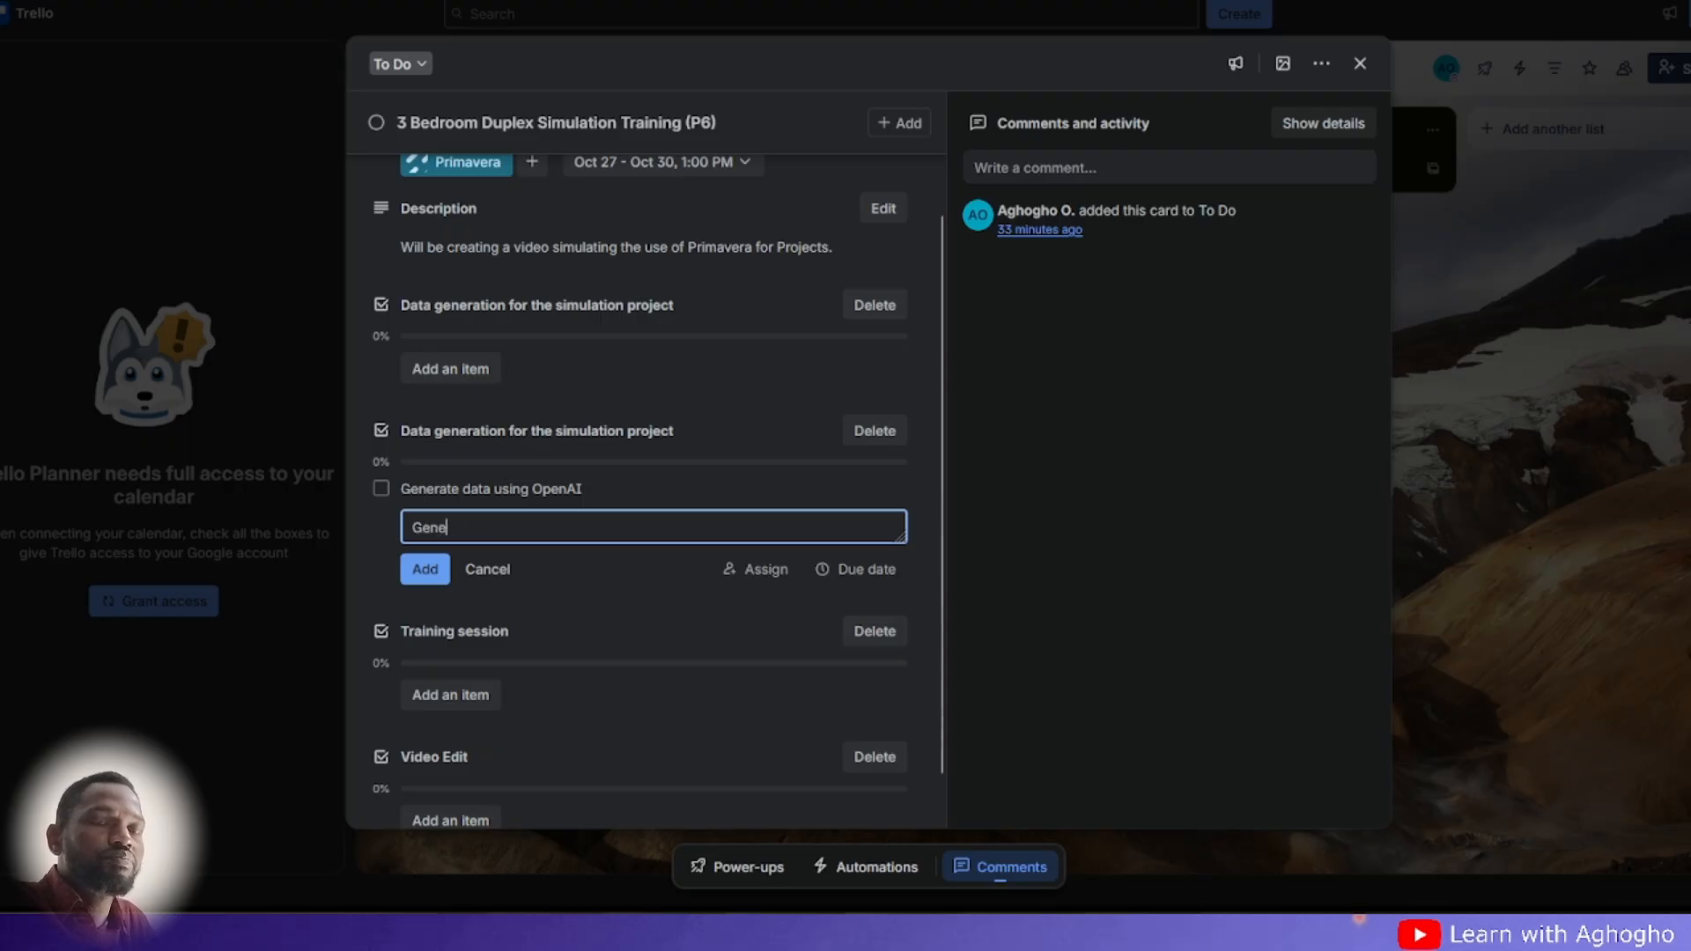
type("rate da")
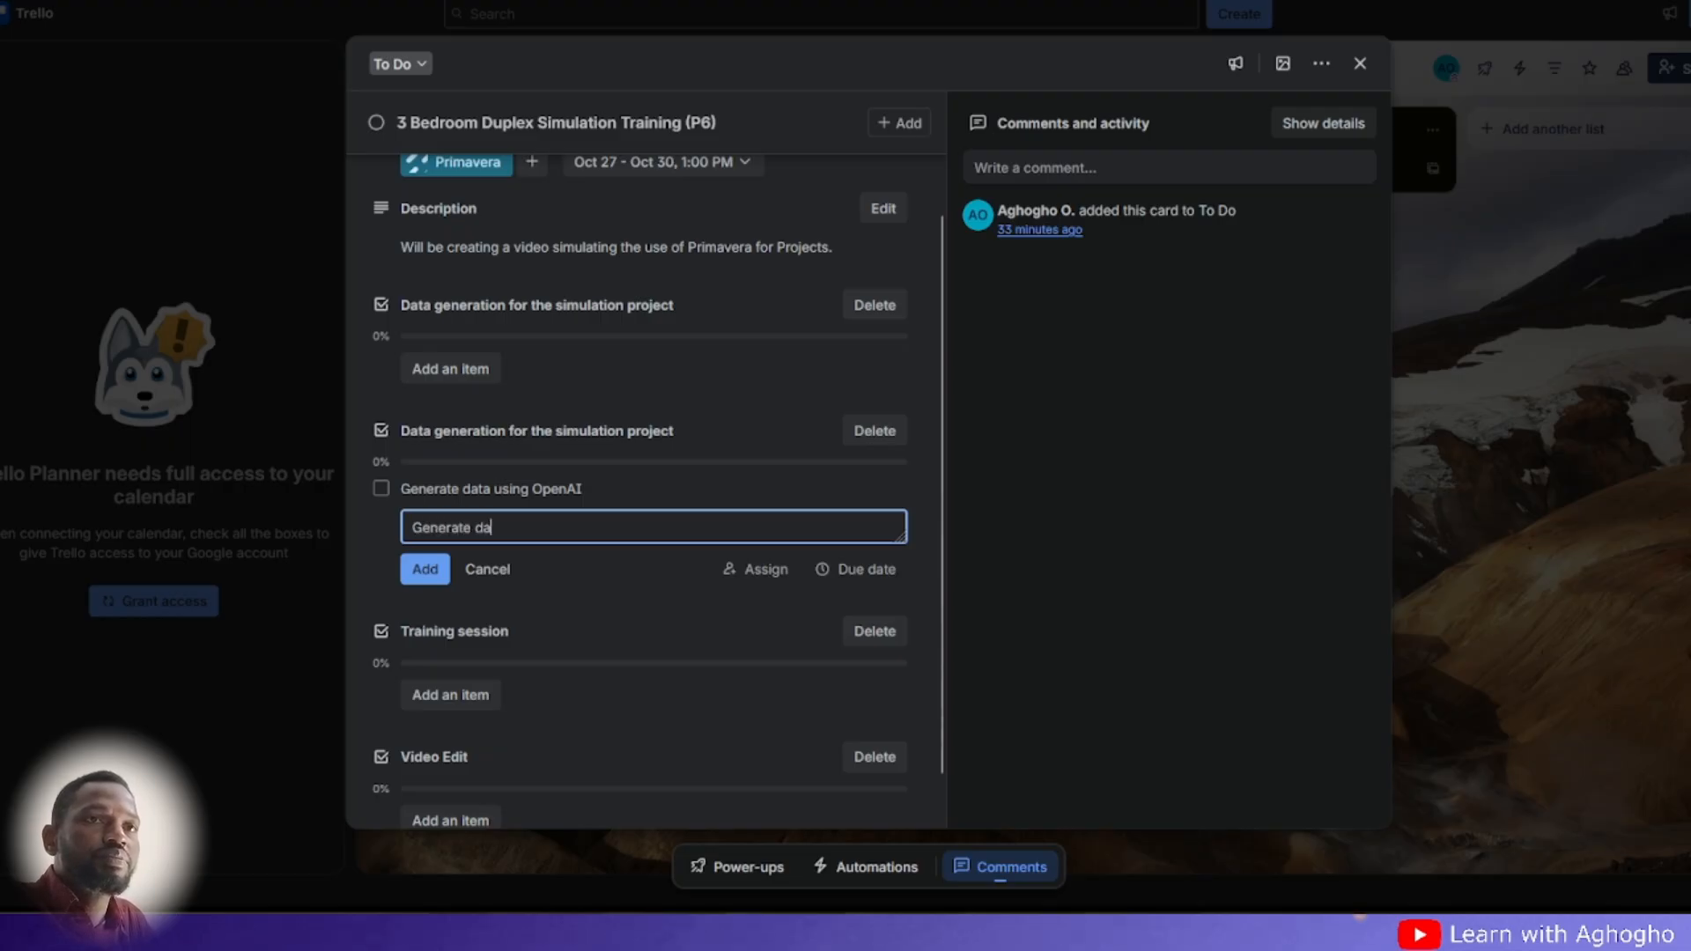
type("ta using Gemini")
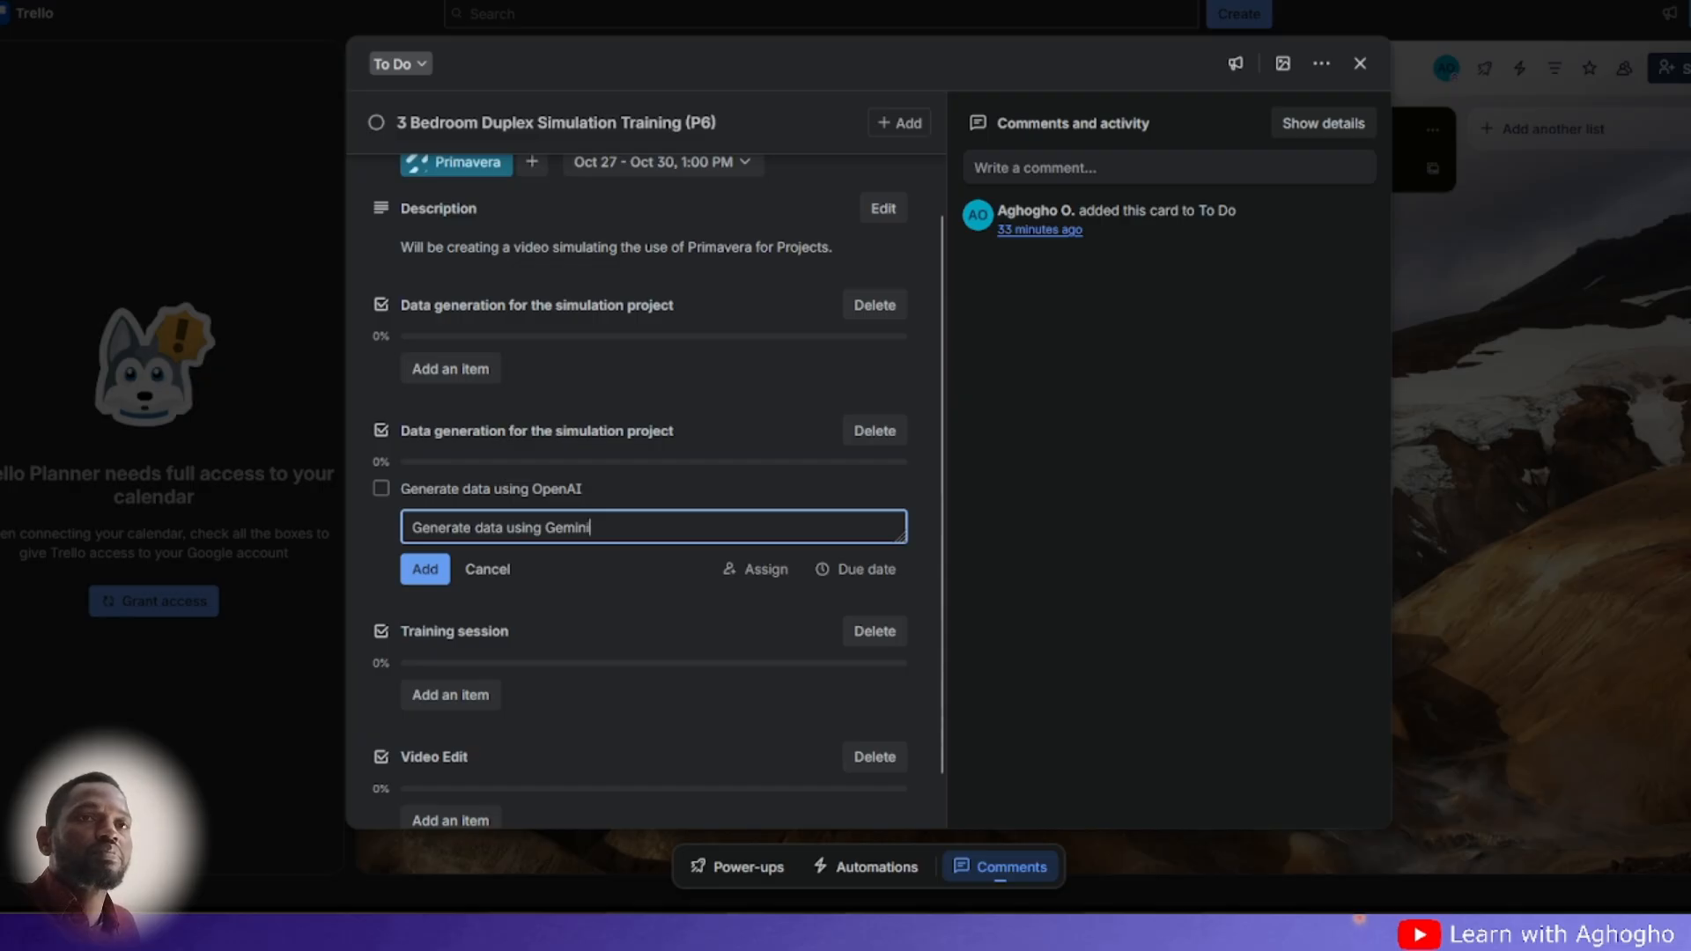
left_click(424, 569)
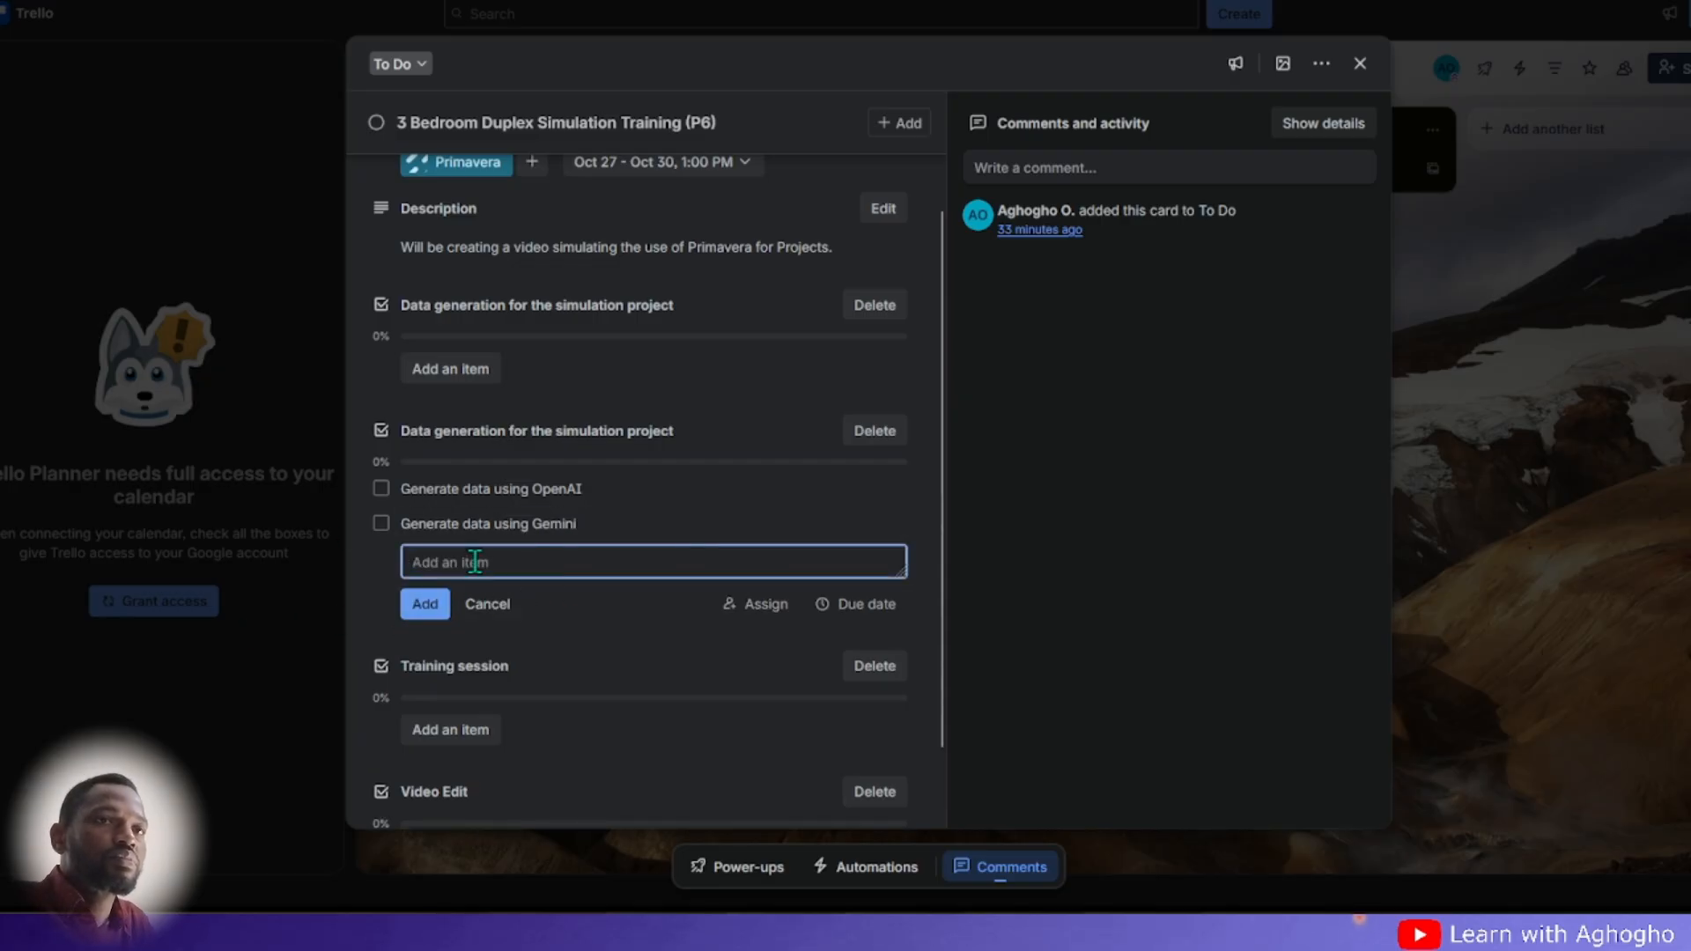
- Add the item "Compare and contrast the various data produced" to the second "Data generation for the simulation project" checklist
type("Compan")
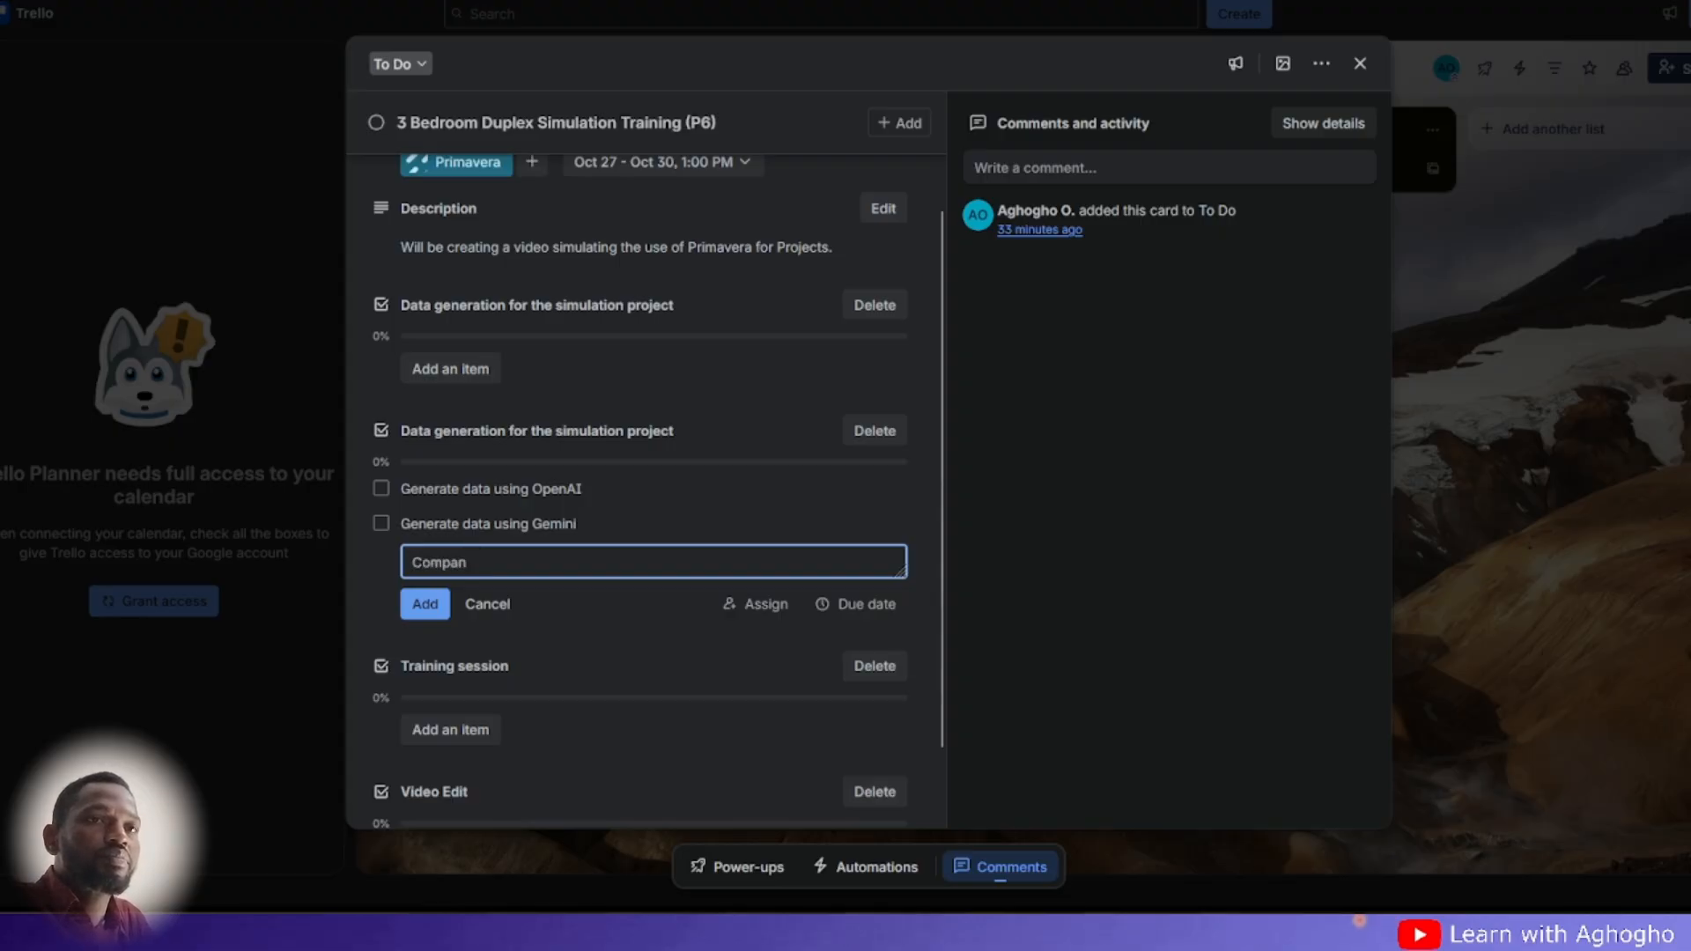
key("BackSpace")
type("re ")
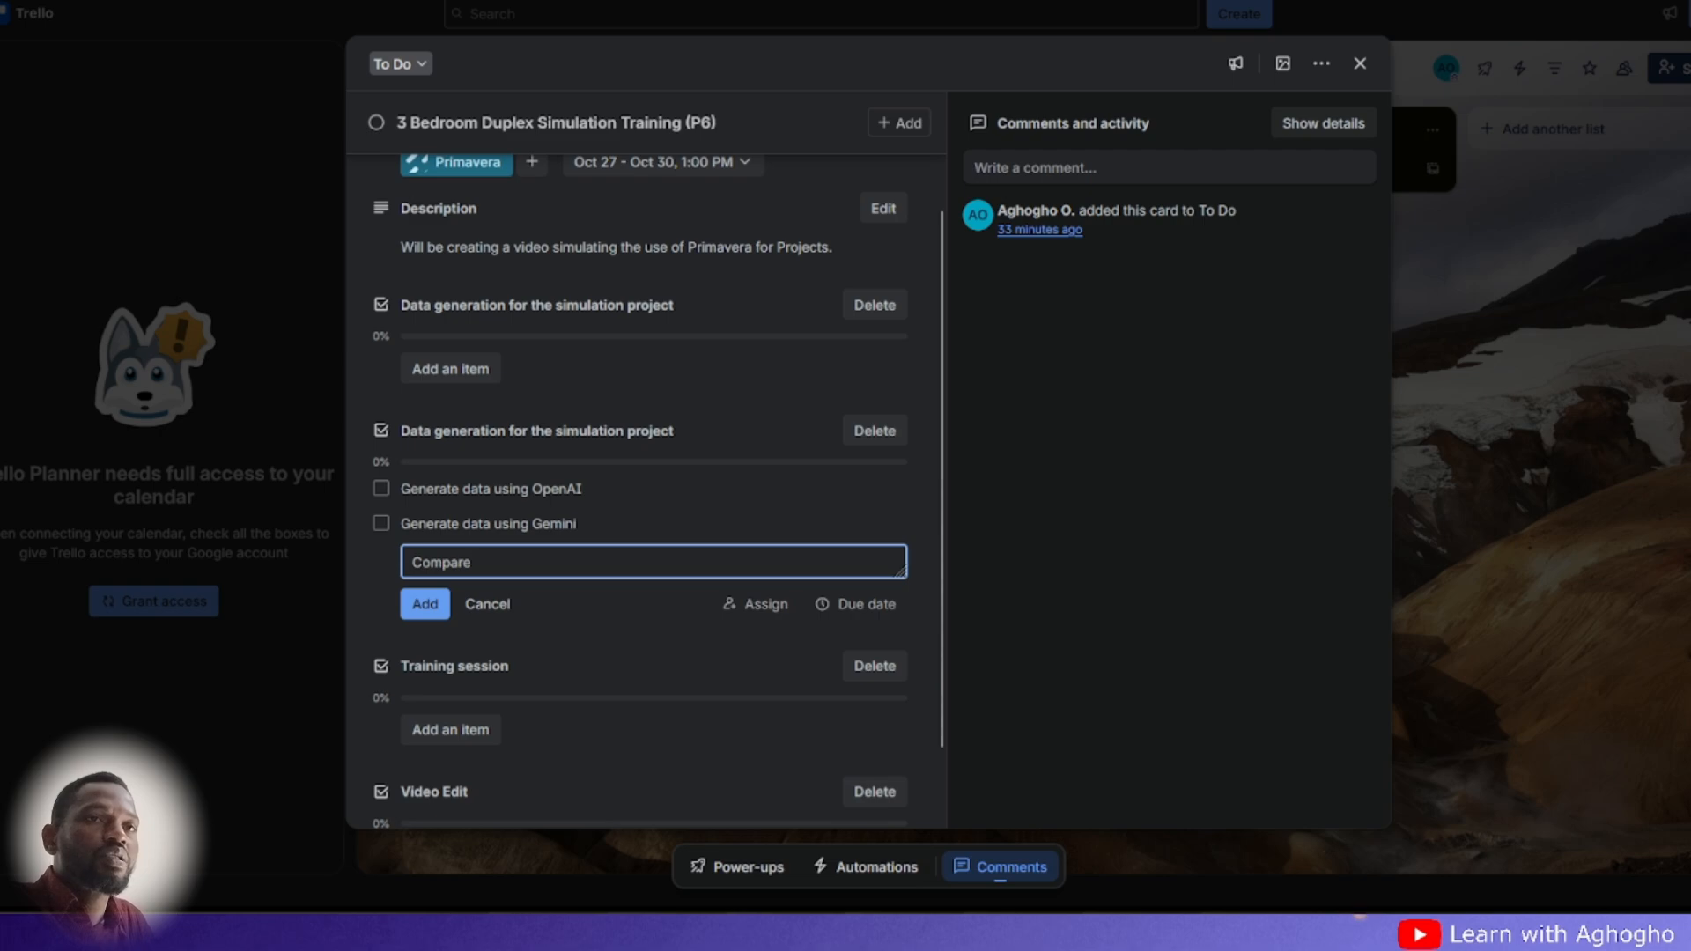
type("and contrast")
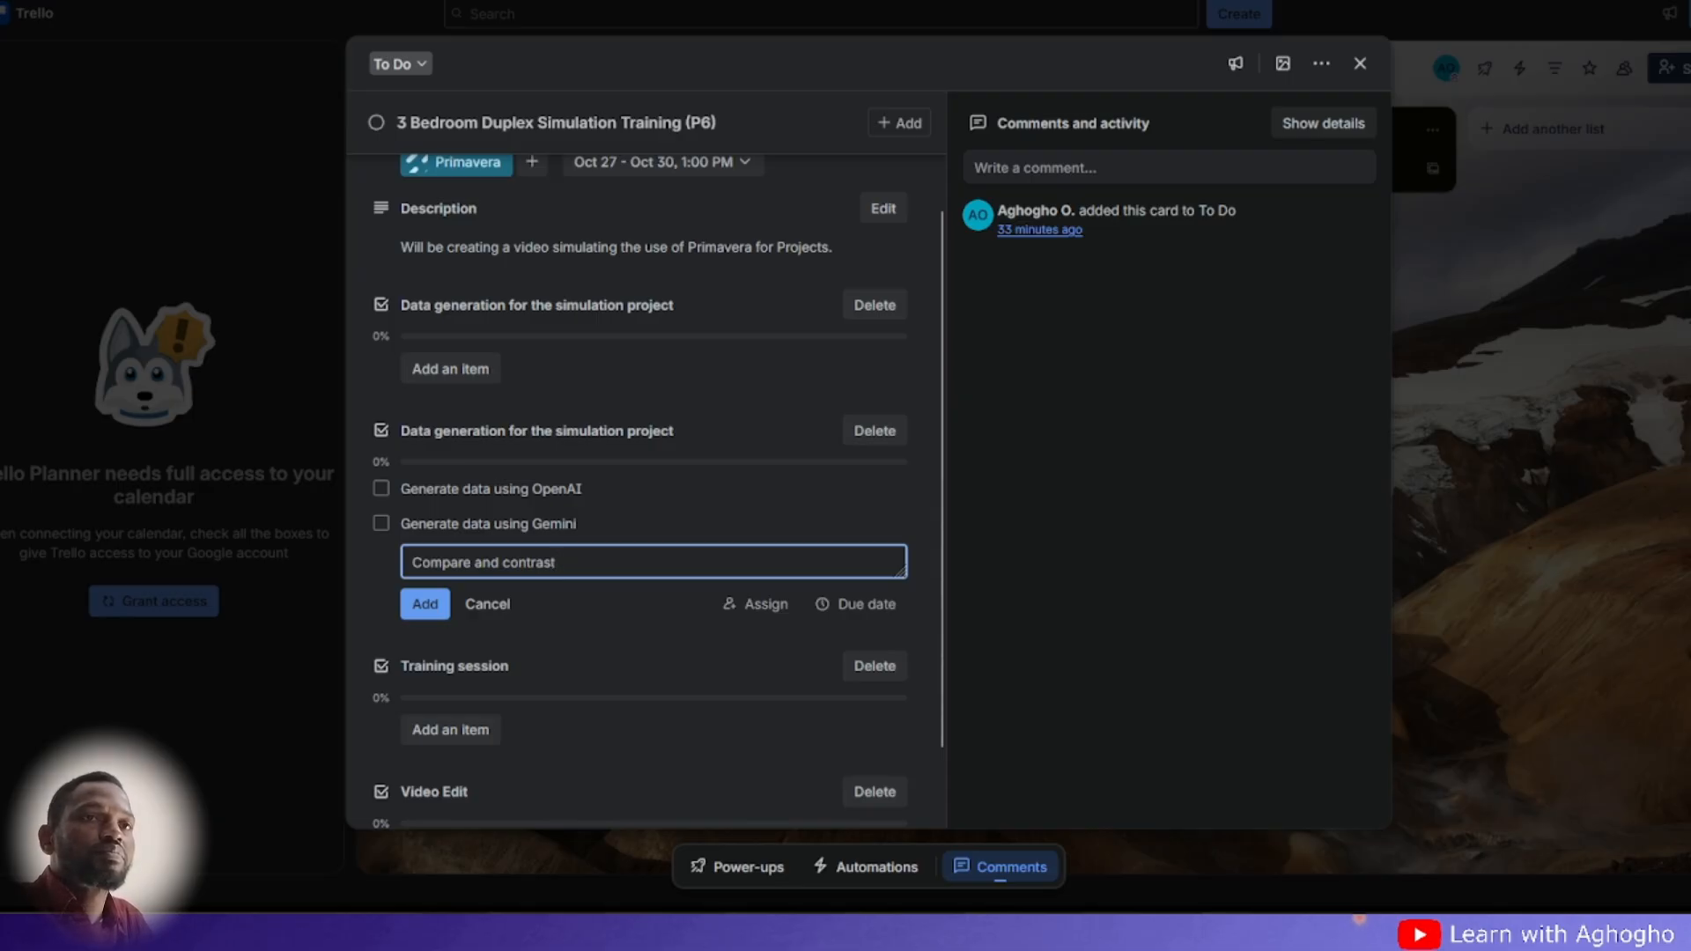
type(" the ")
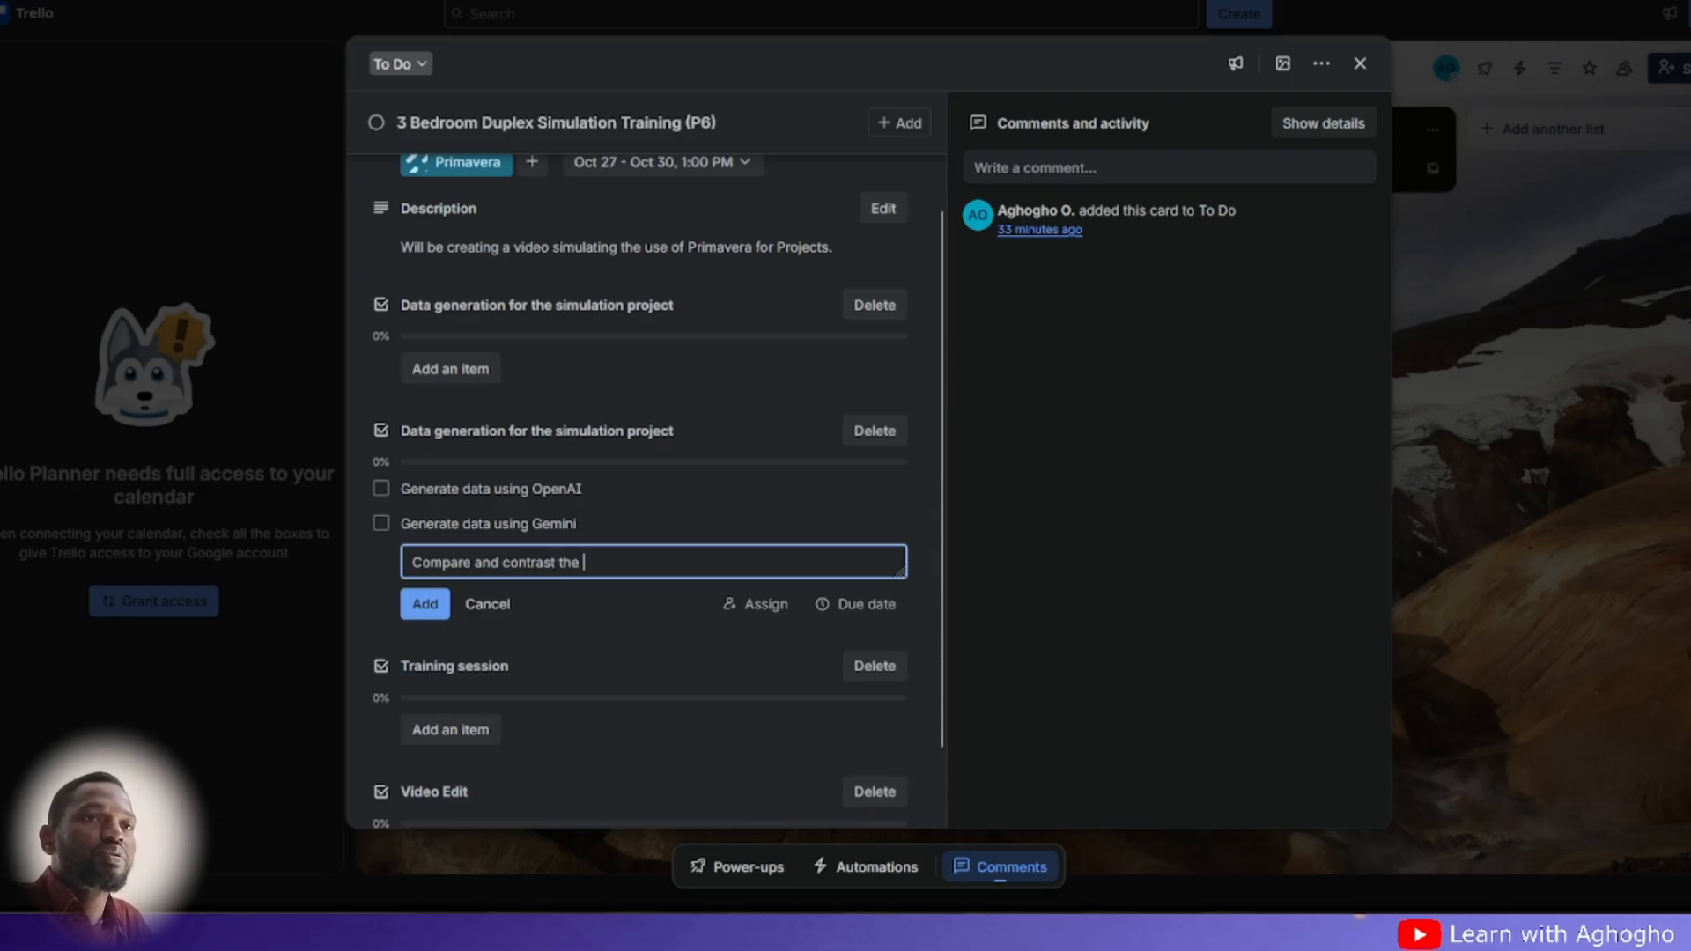
type("various d")
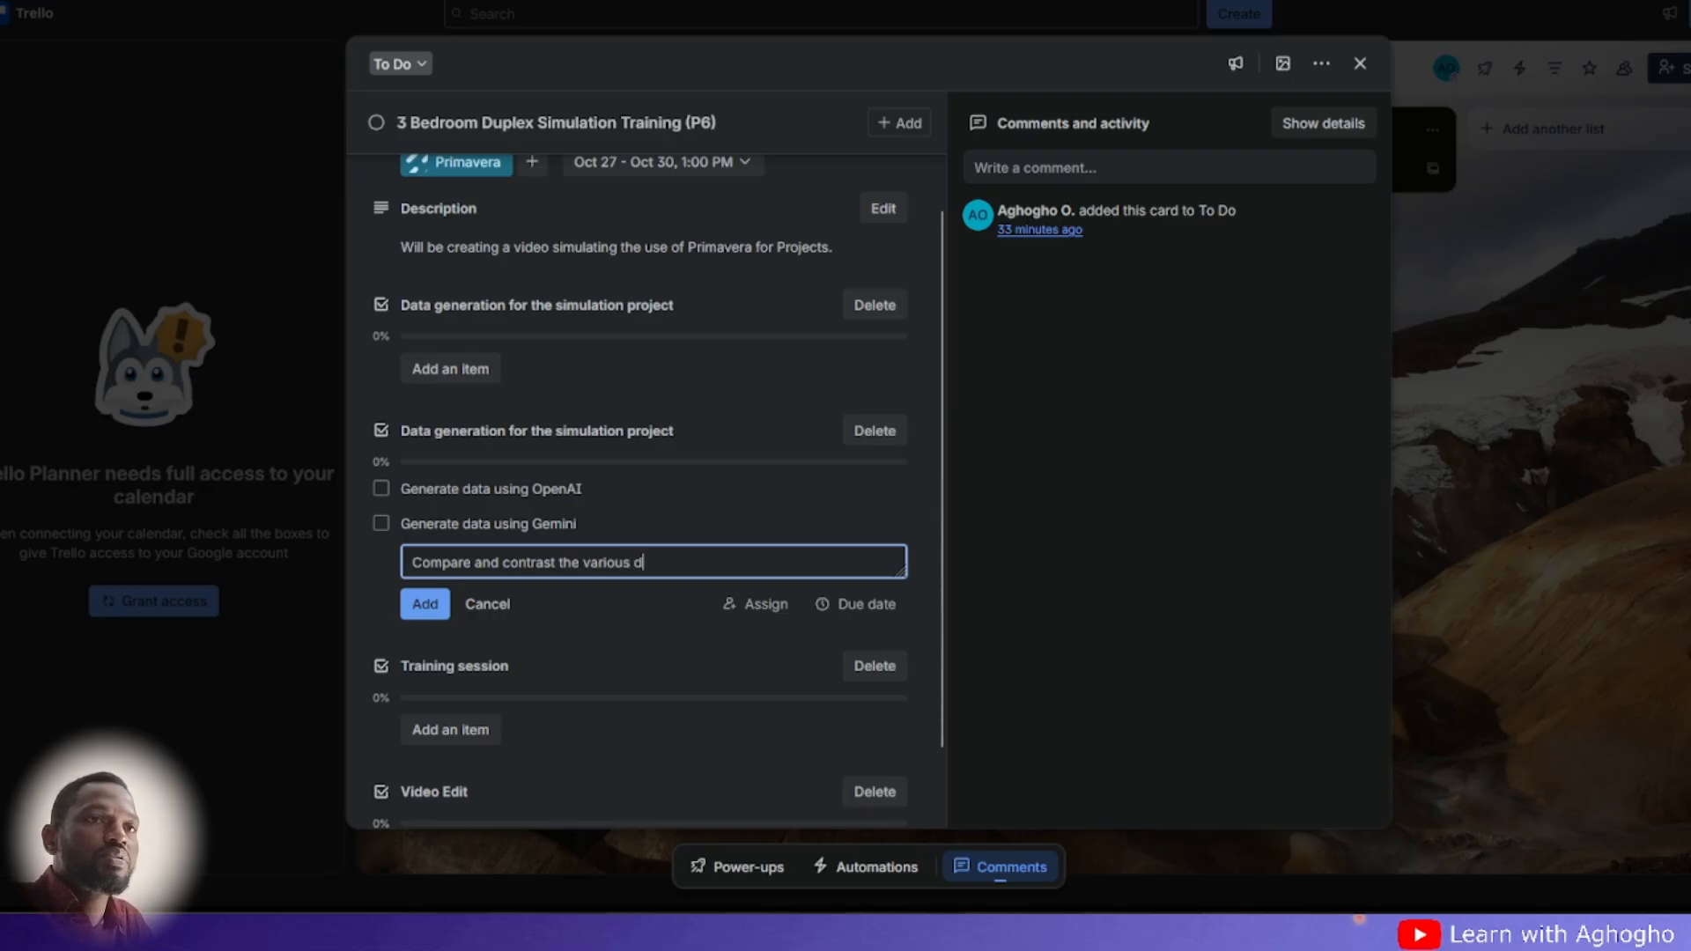
type("ata produce")
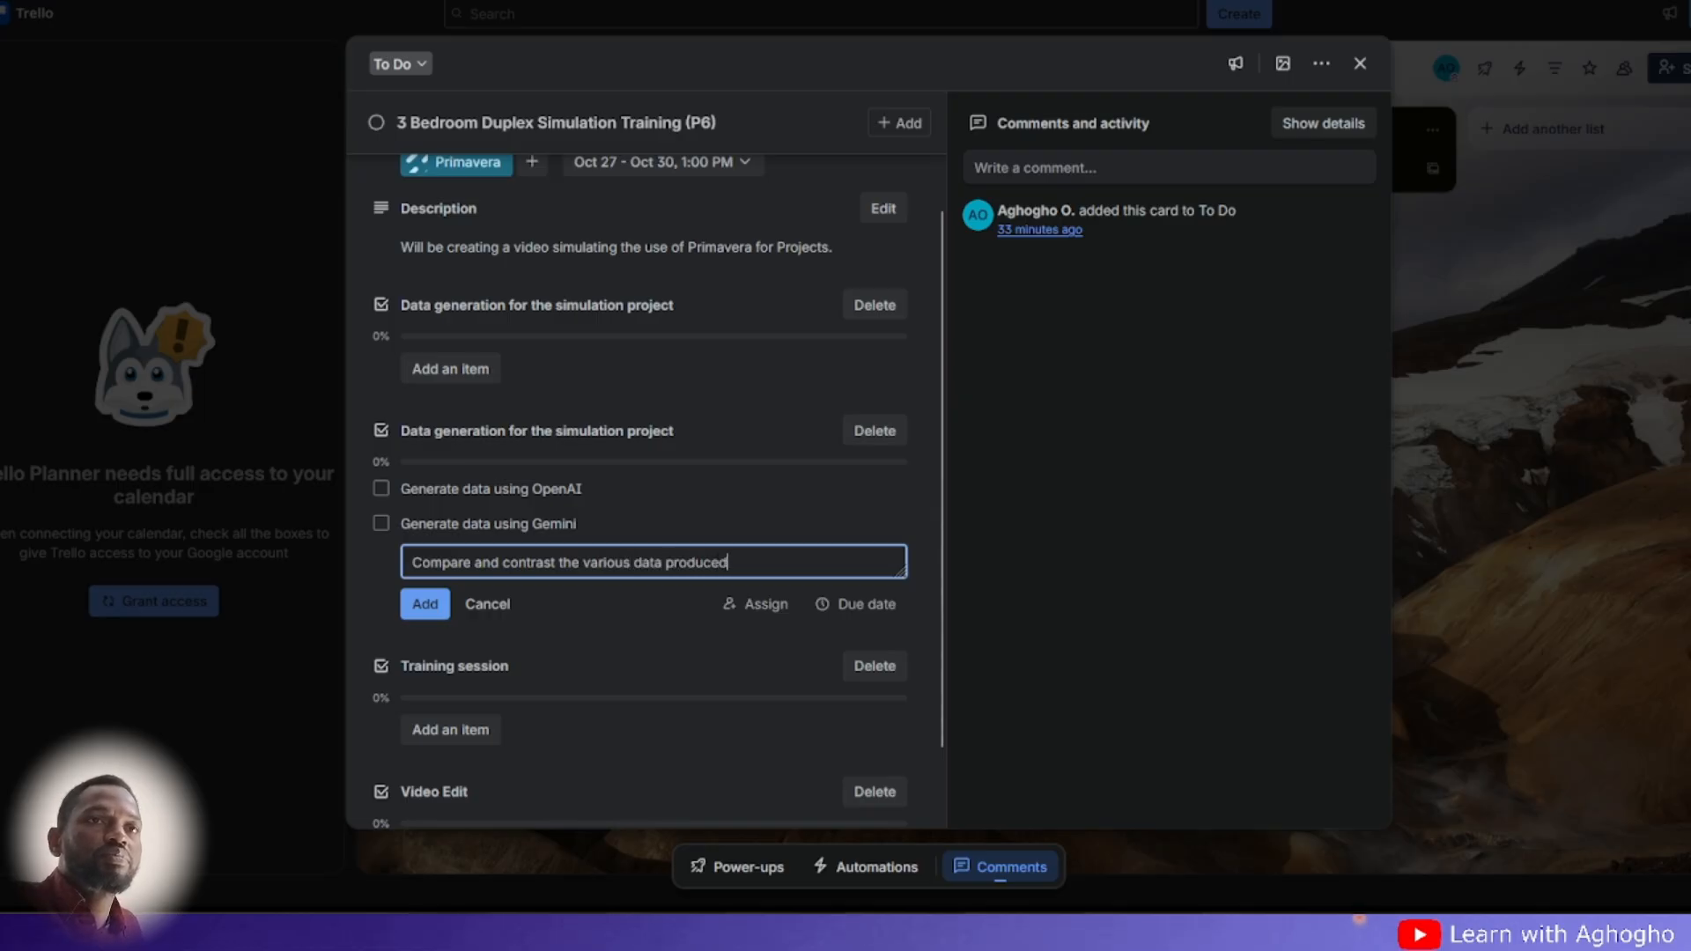
type("d")
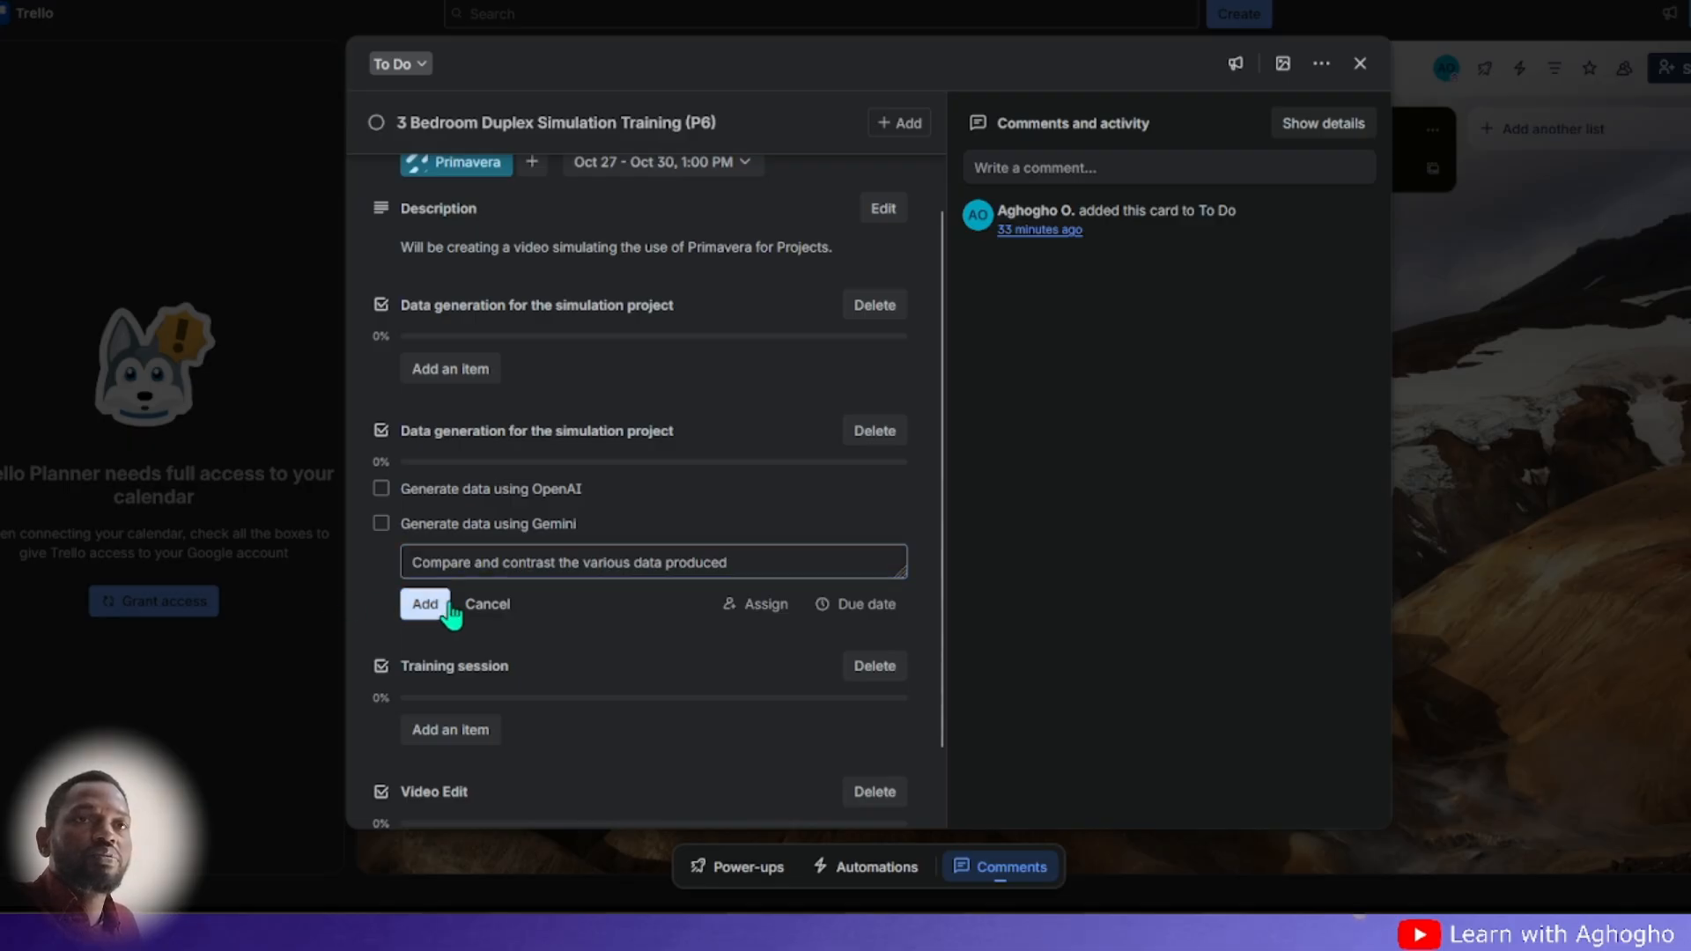
left_click(425, 604)
scroll(494, 526, "down", 1)
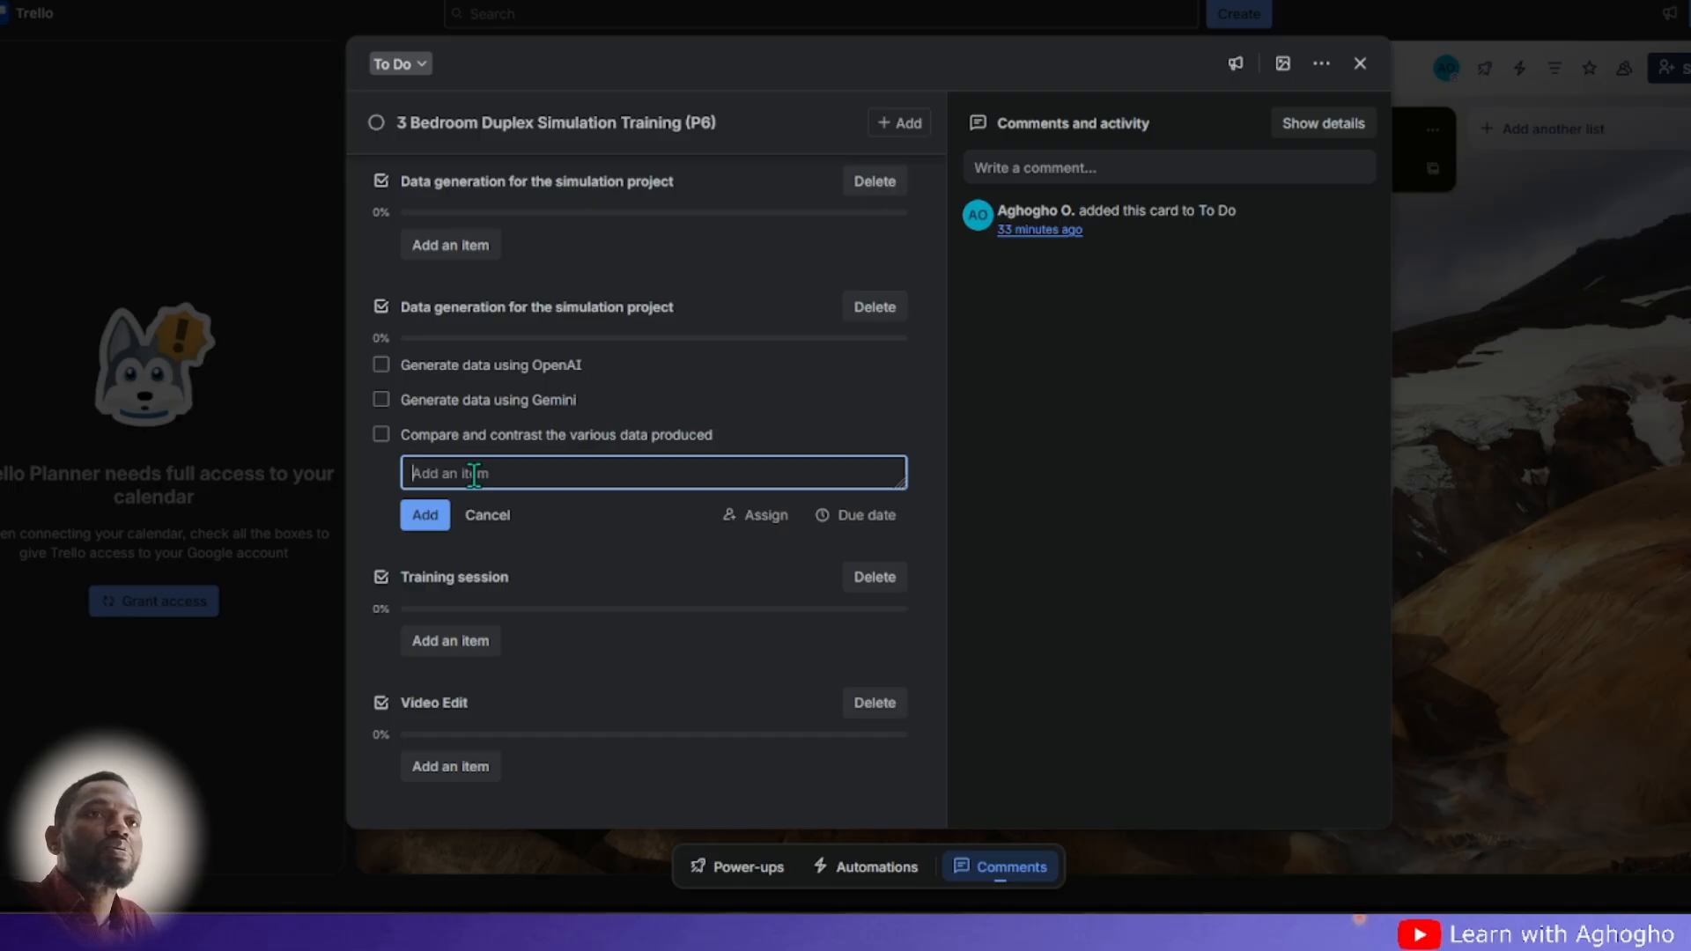
- Add the item "Export data to spreadsheet for usage" to the second "Data generation for the simulation project" checklist
type("E")
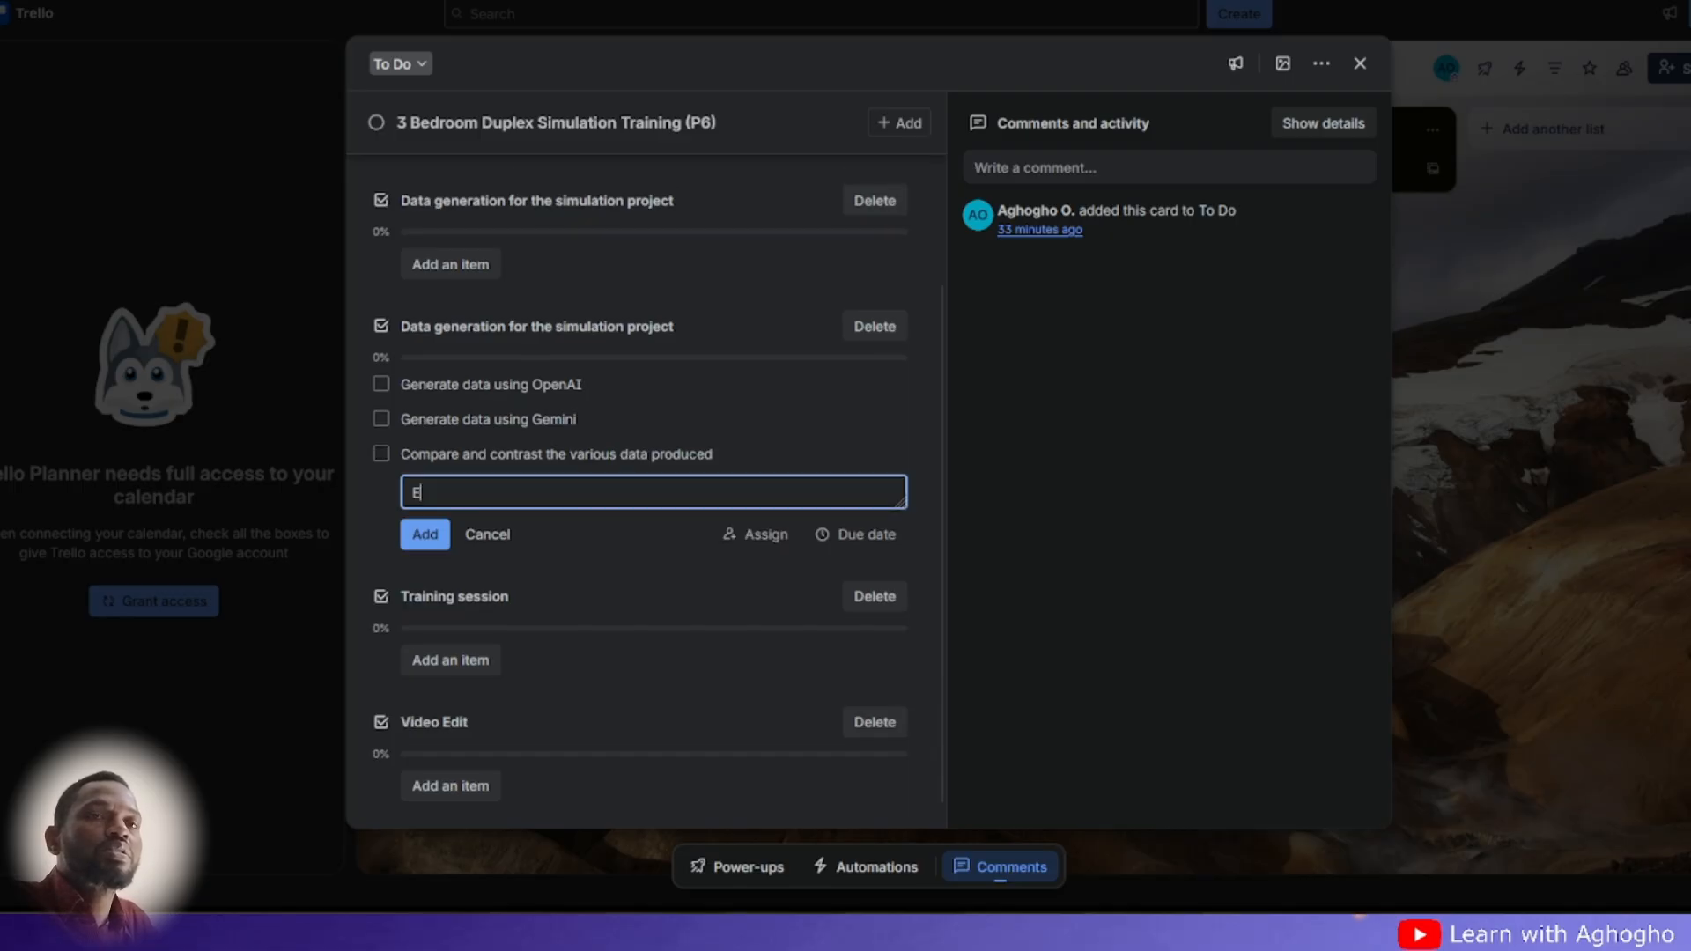
type("xp")
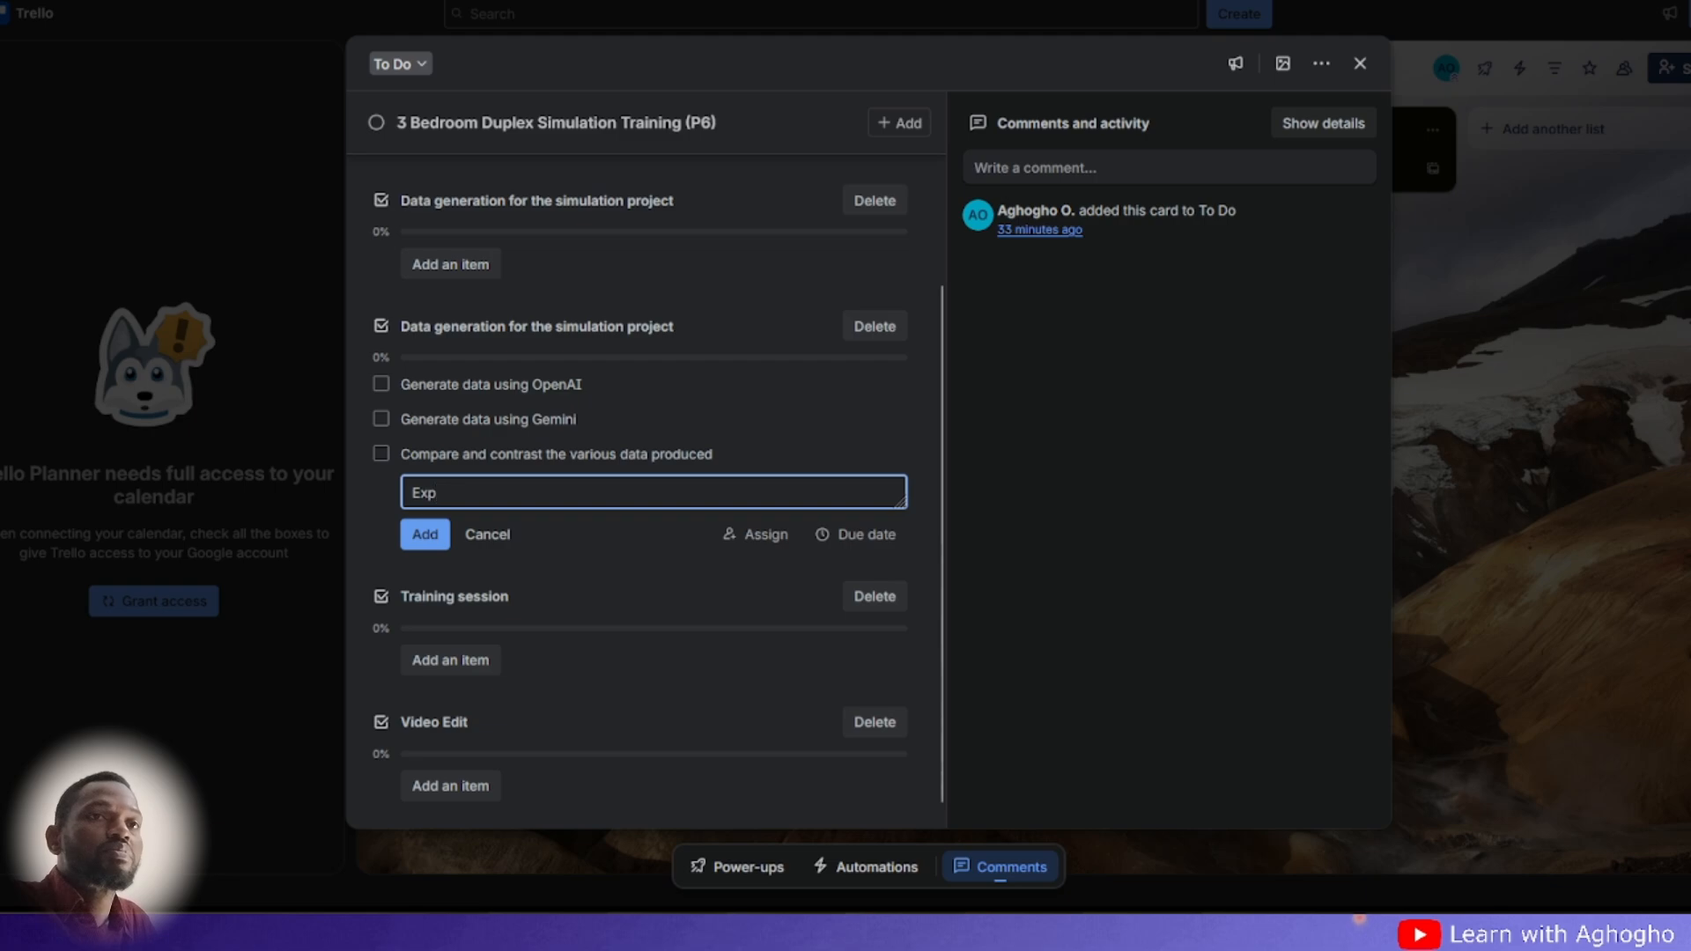
type("ort ")
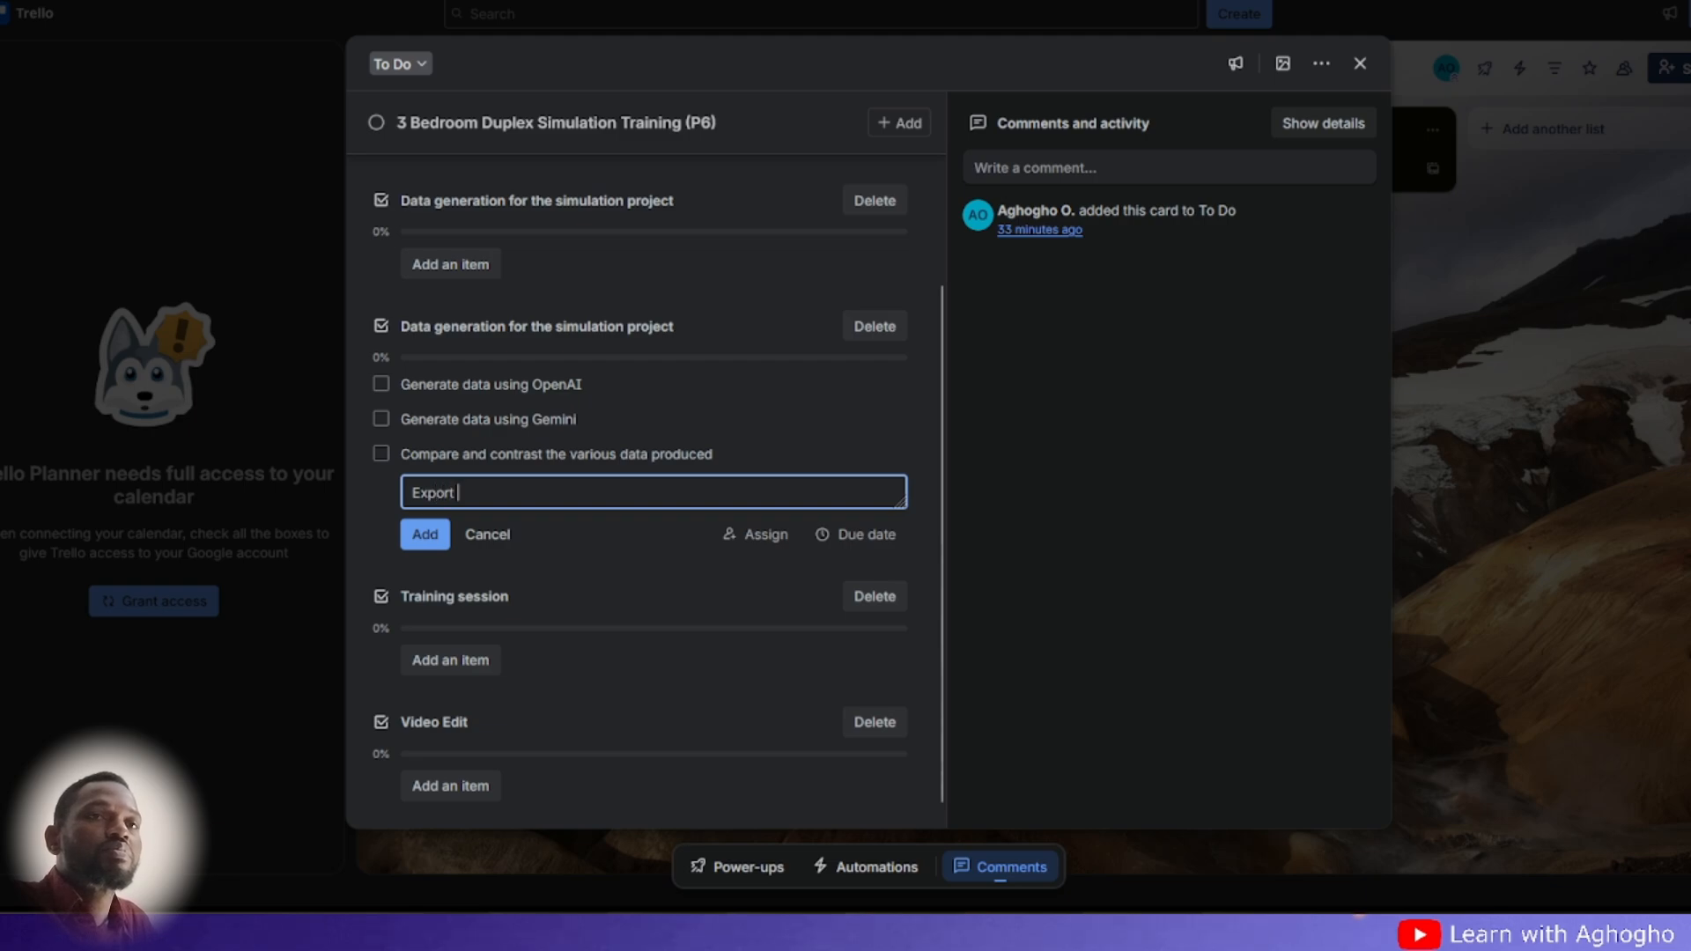
type("data")
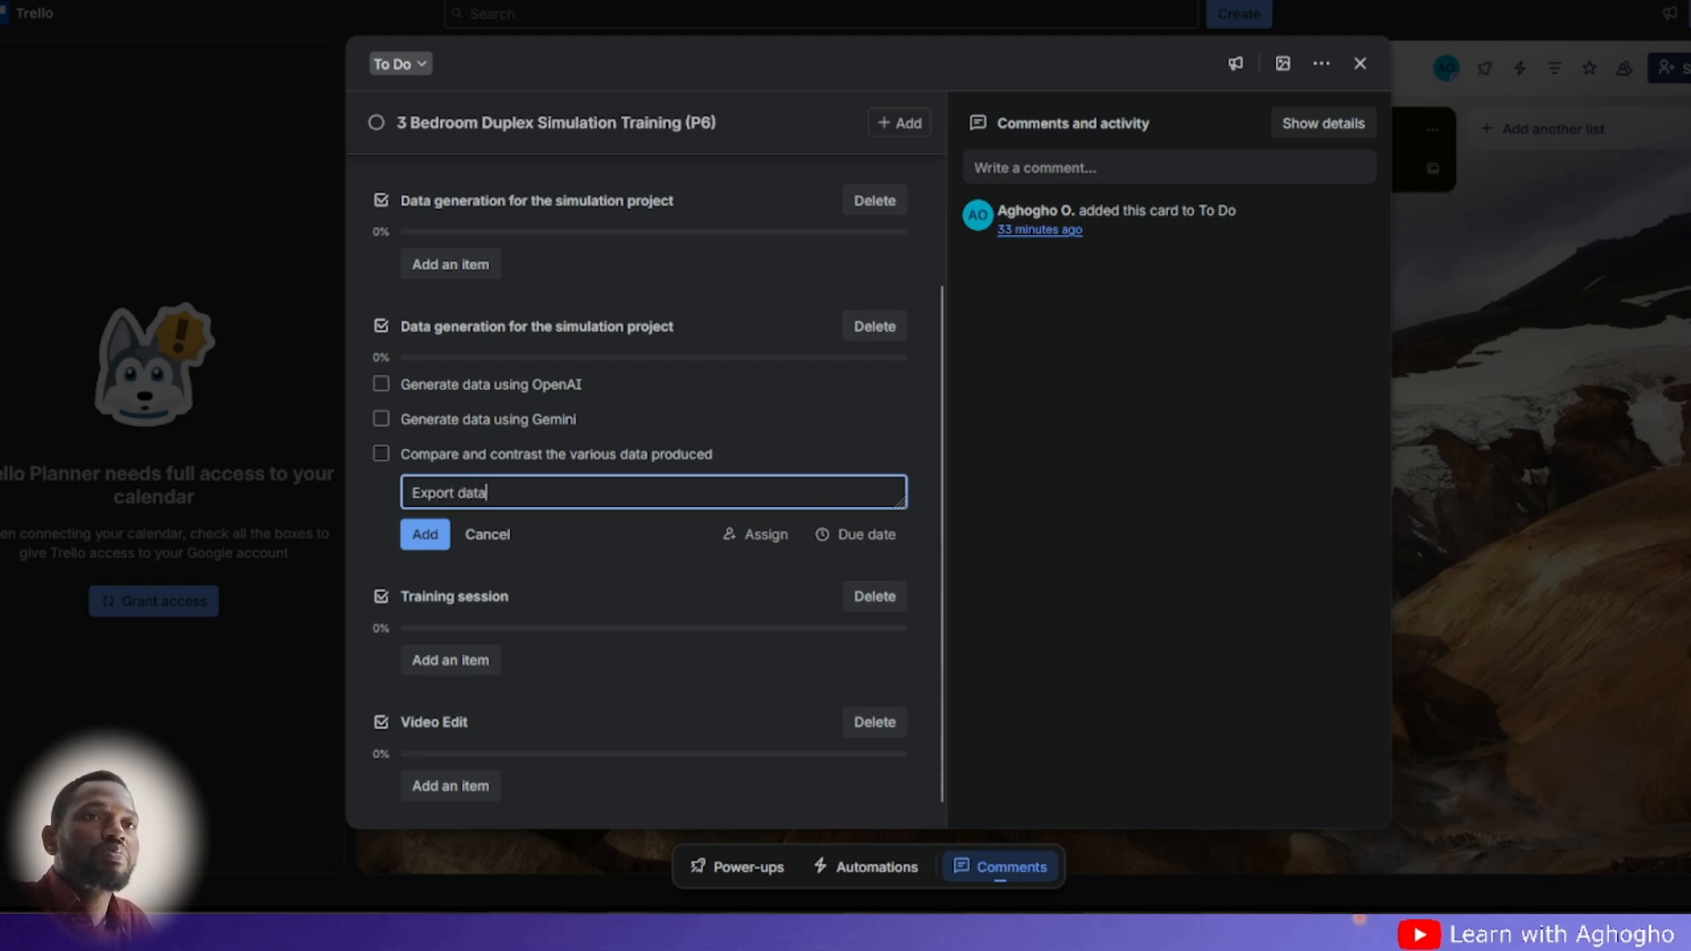
type(" to spre")
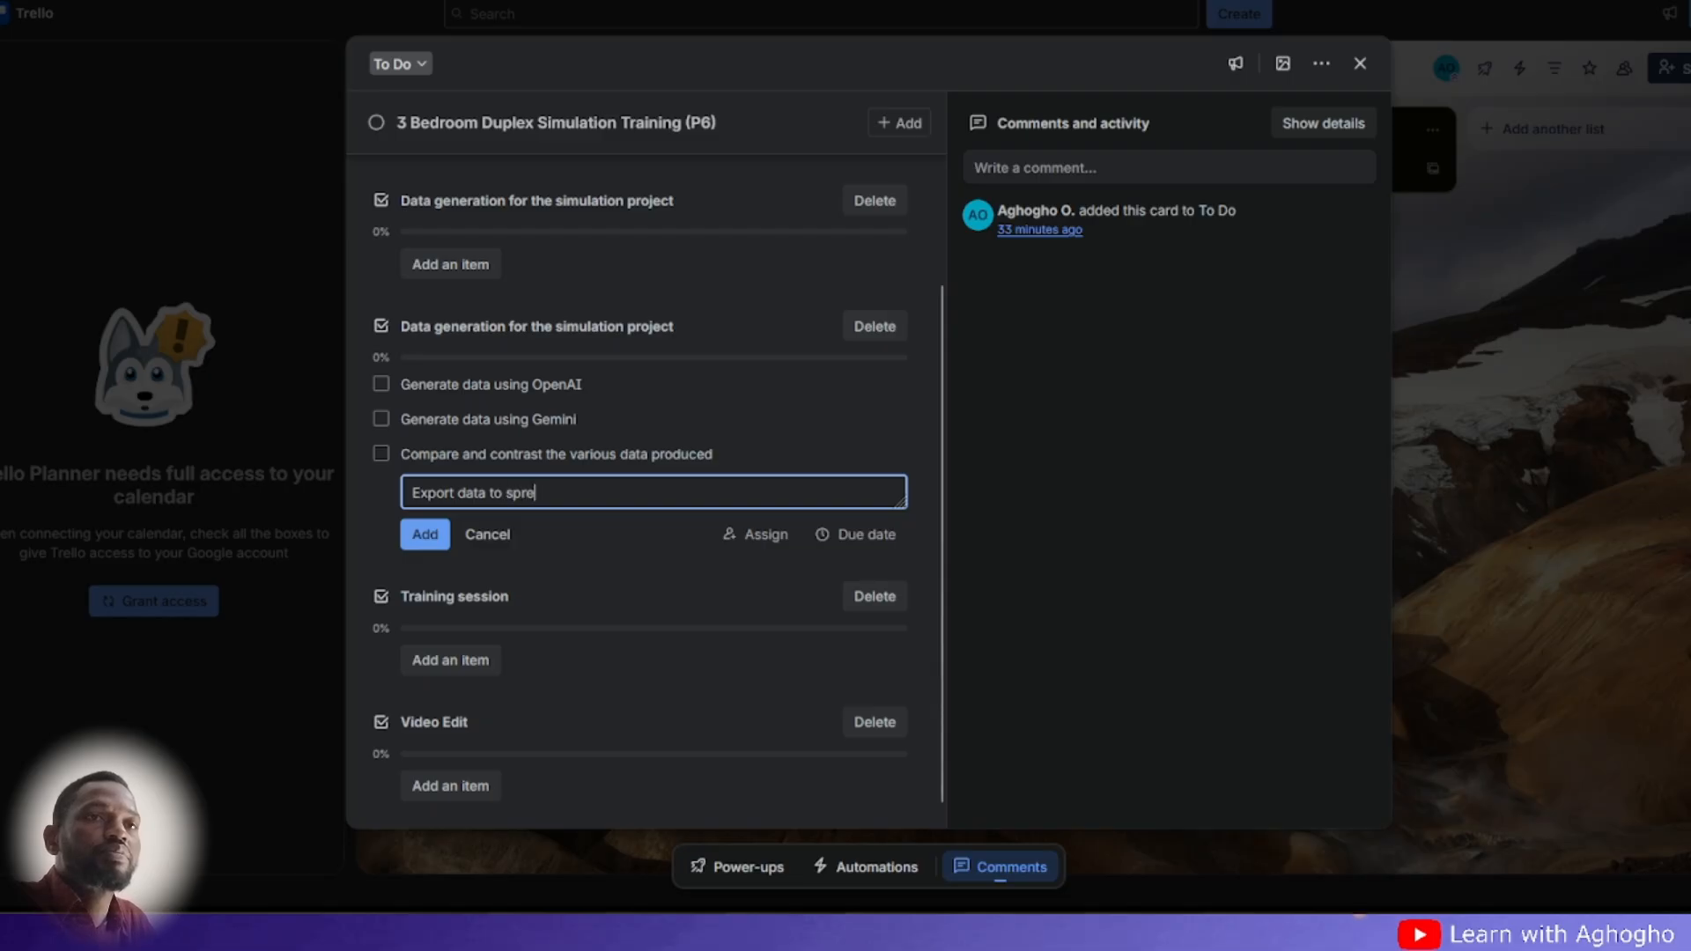
type("adsheet ")
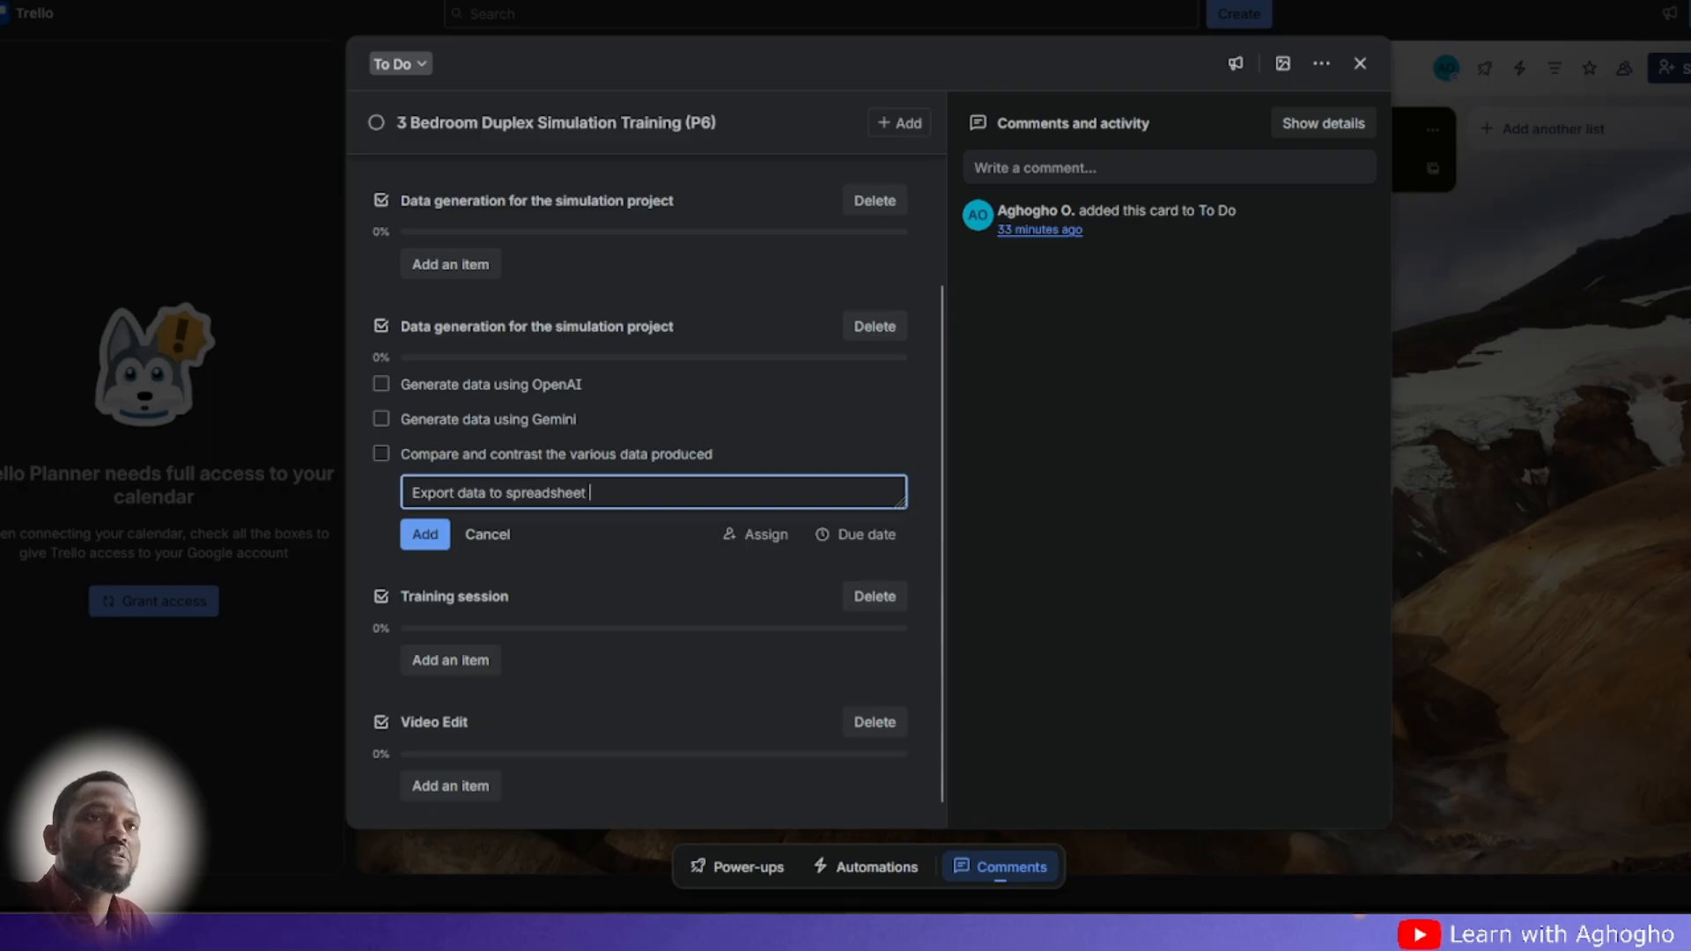
type("for usage")
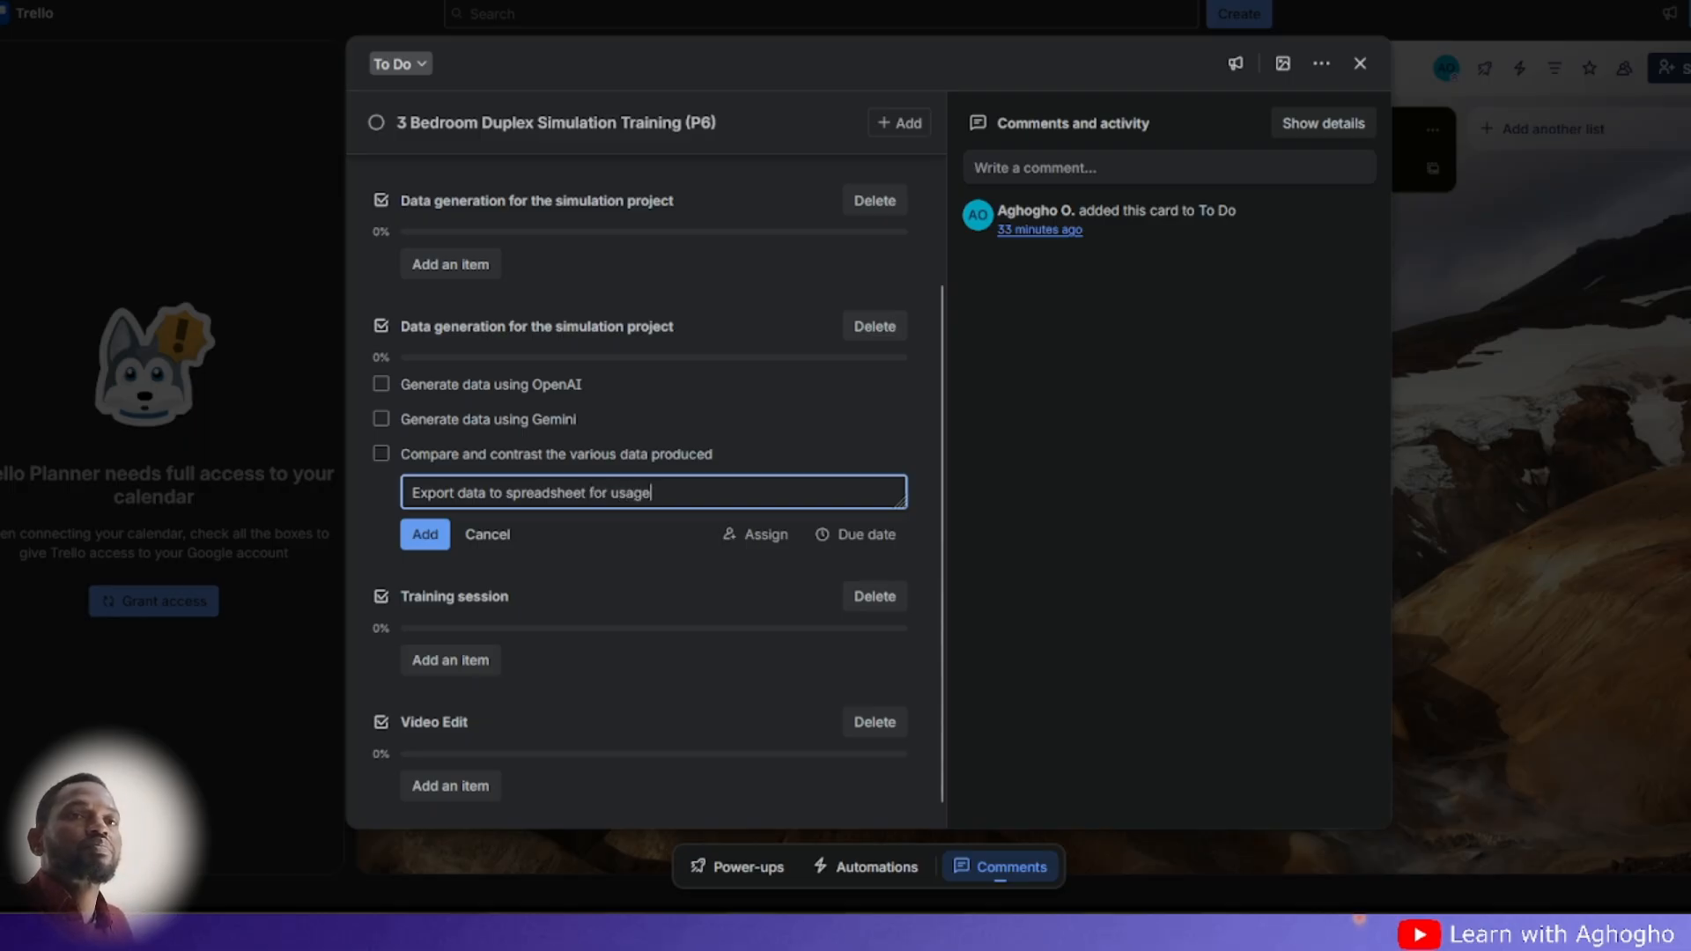
left_click(424, 534)
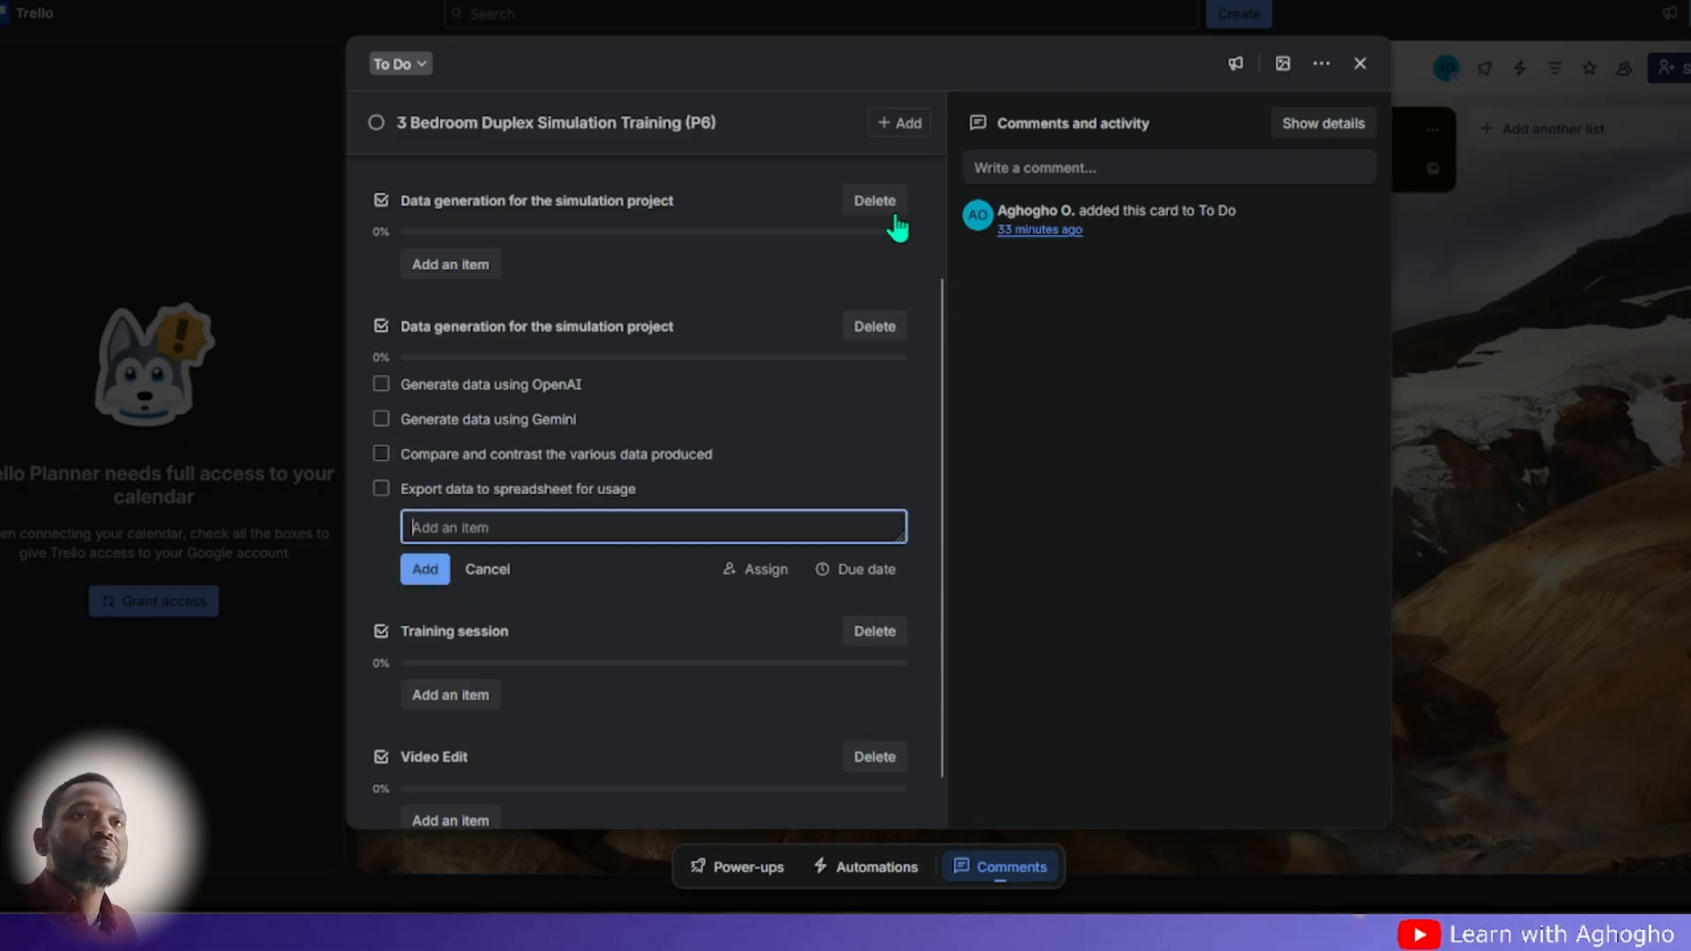
- Add the item "Start the YouTube training by using the generated data" to the "Training session" checklist
scroll(616, 378, "down", 1)
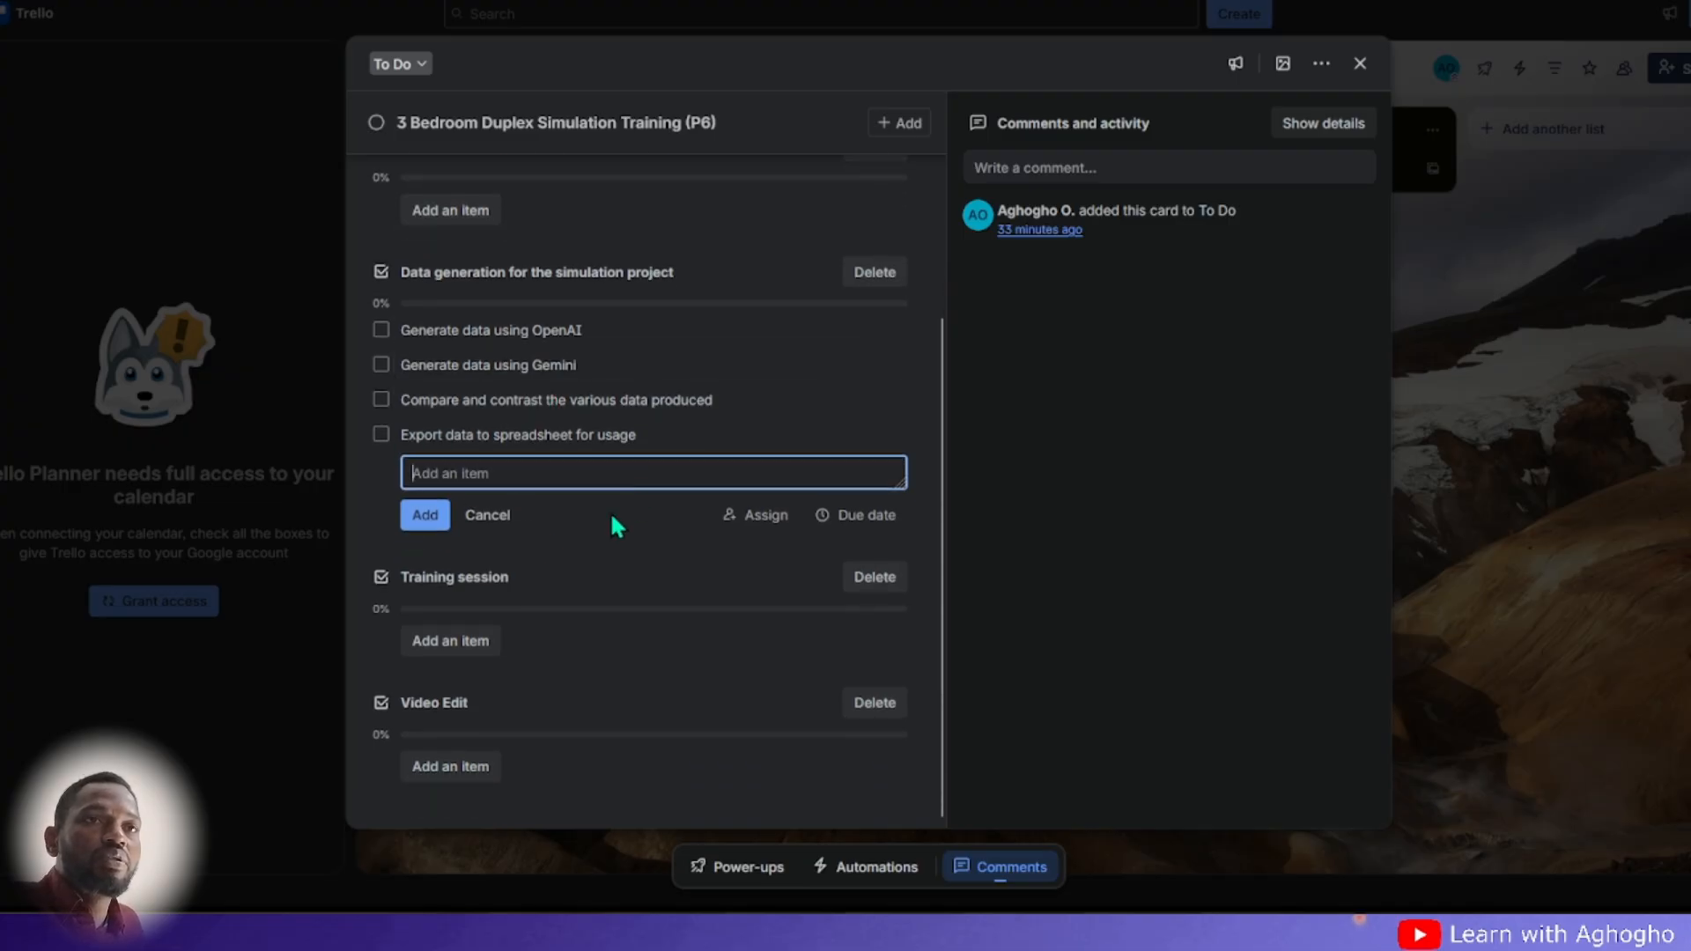
left_click(479, 579)
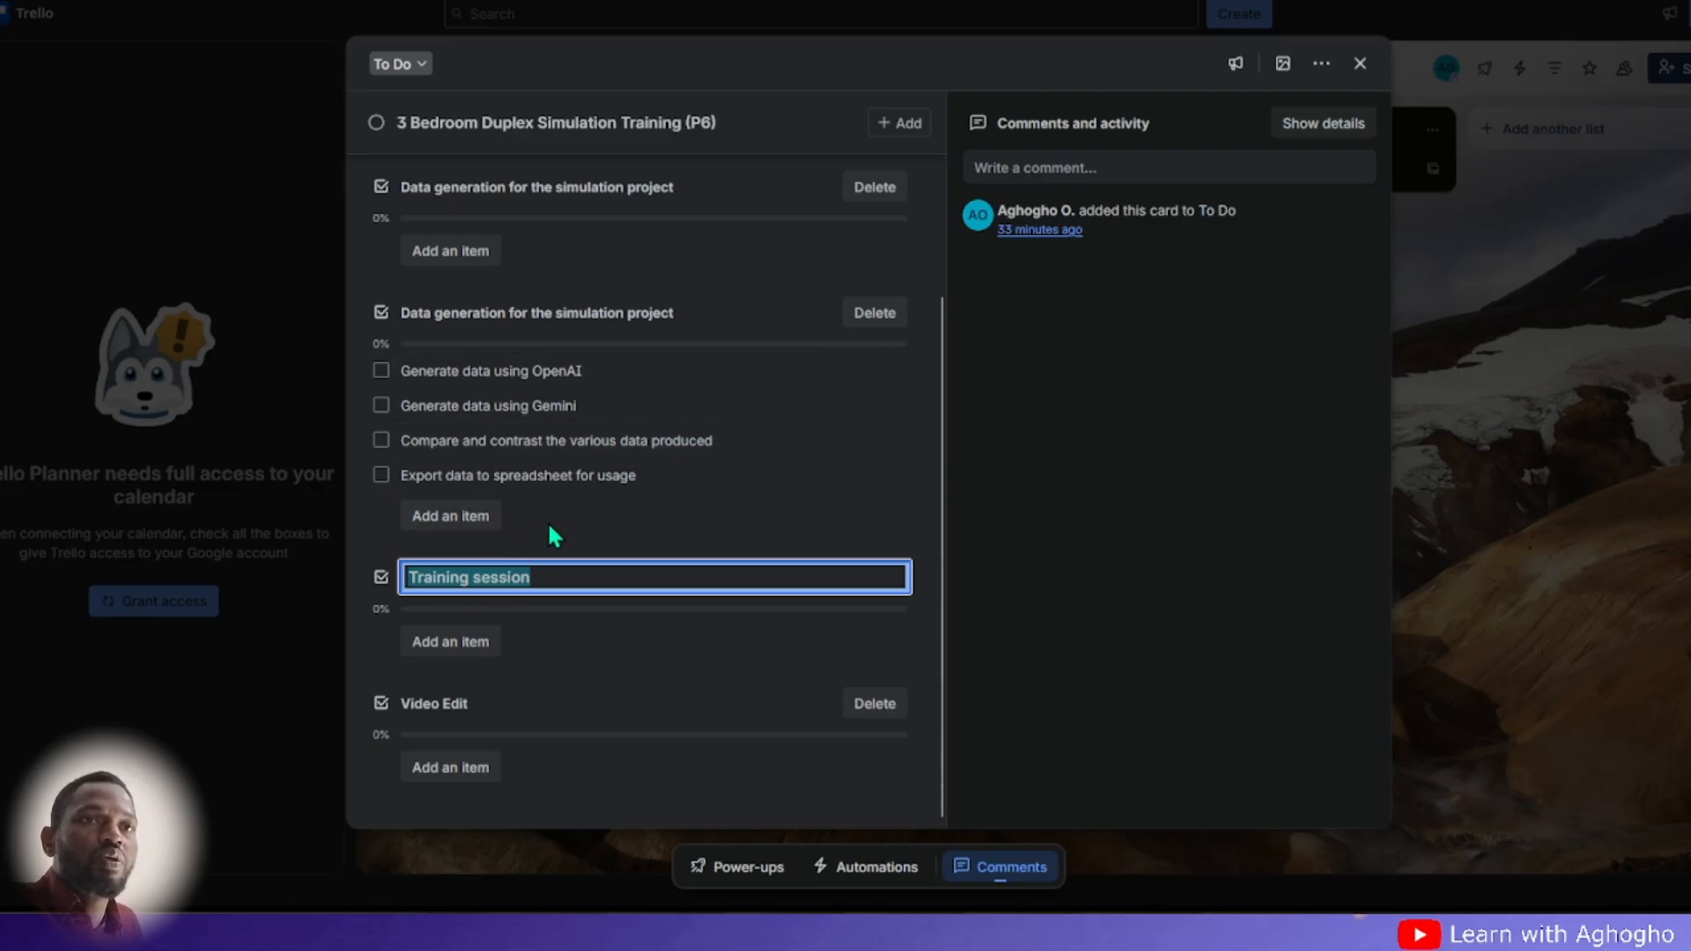
left_click(467, 643)
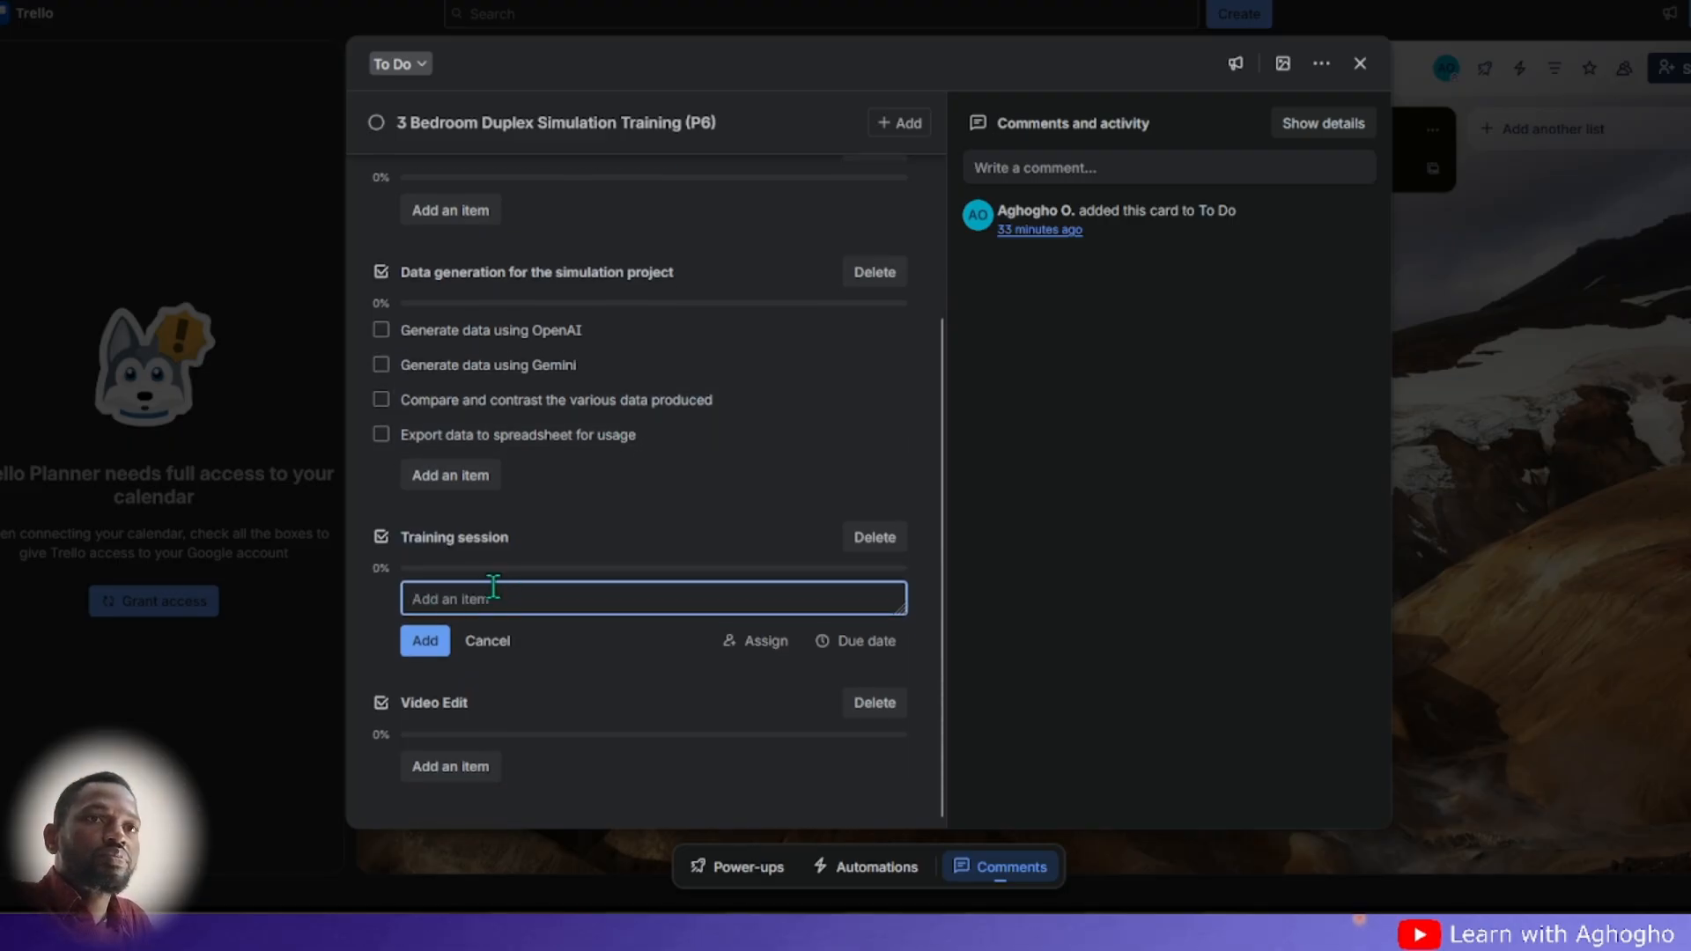
type("S")
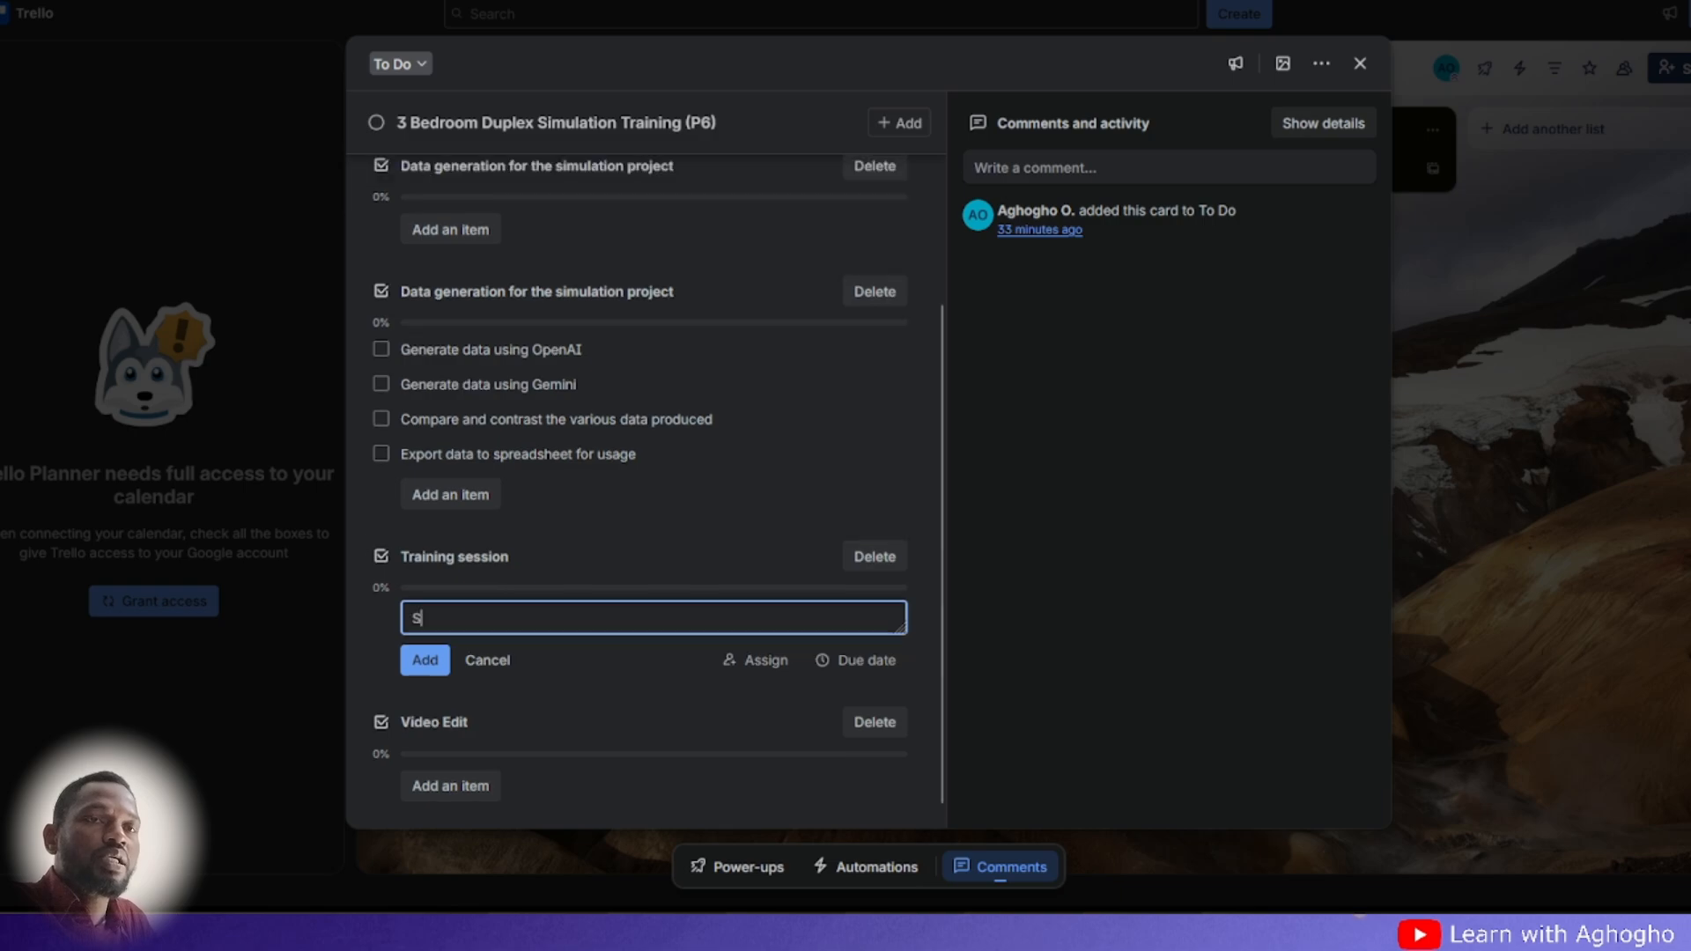
type("tart")
key("BackSpace")
type("rte")
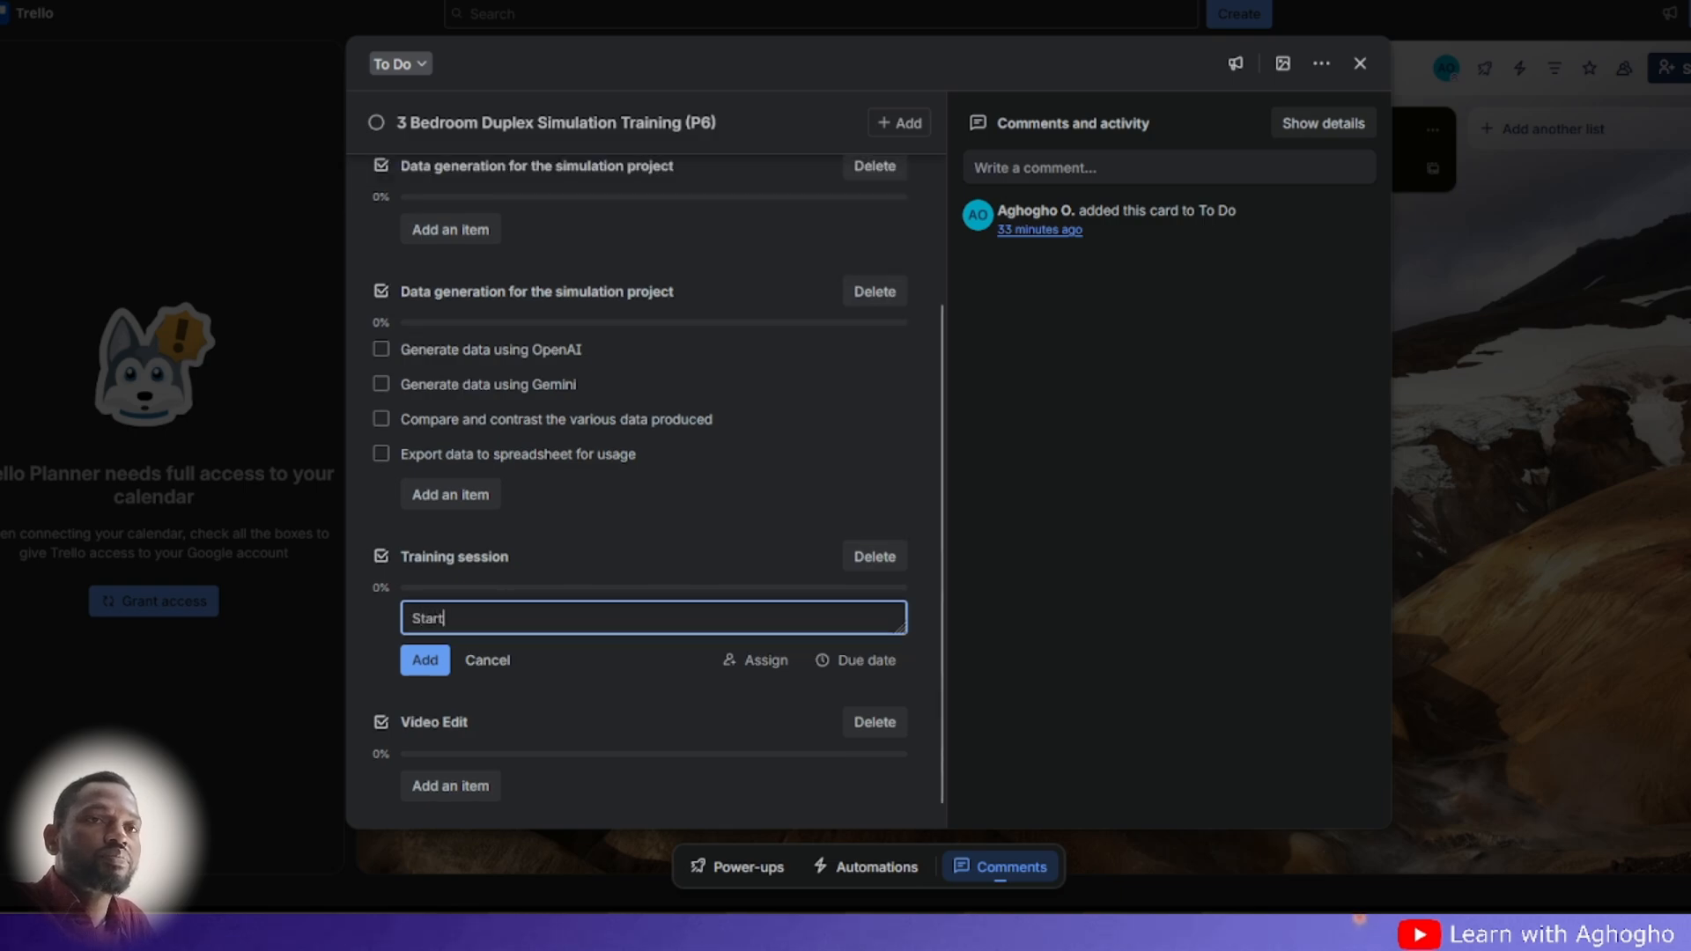
key("BackSpace")
key("BackSpace")
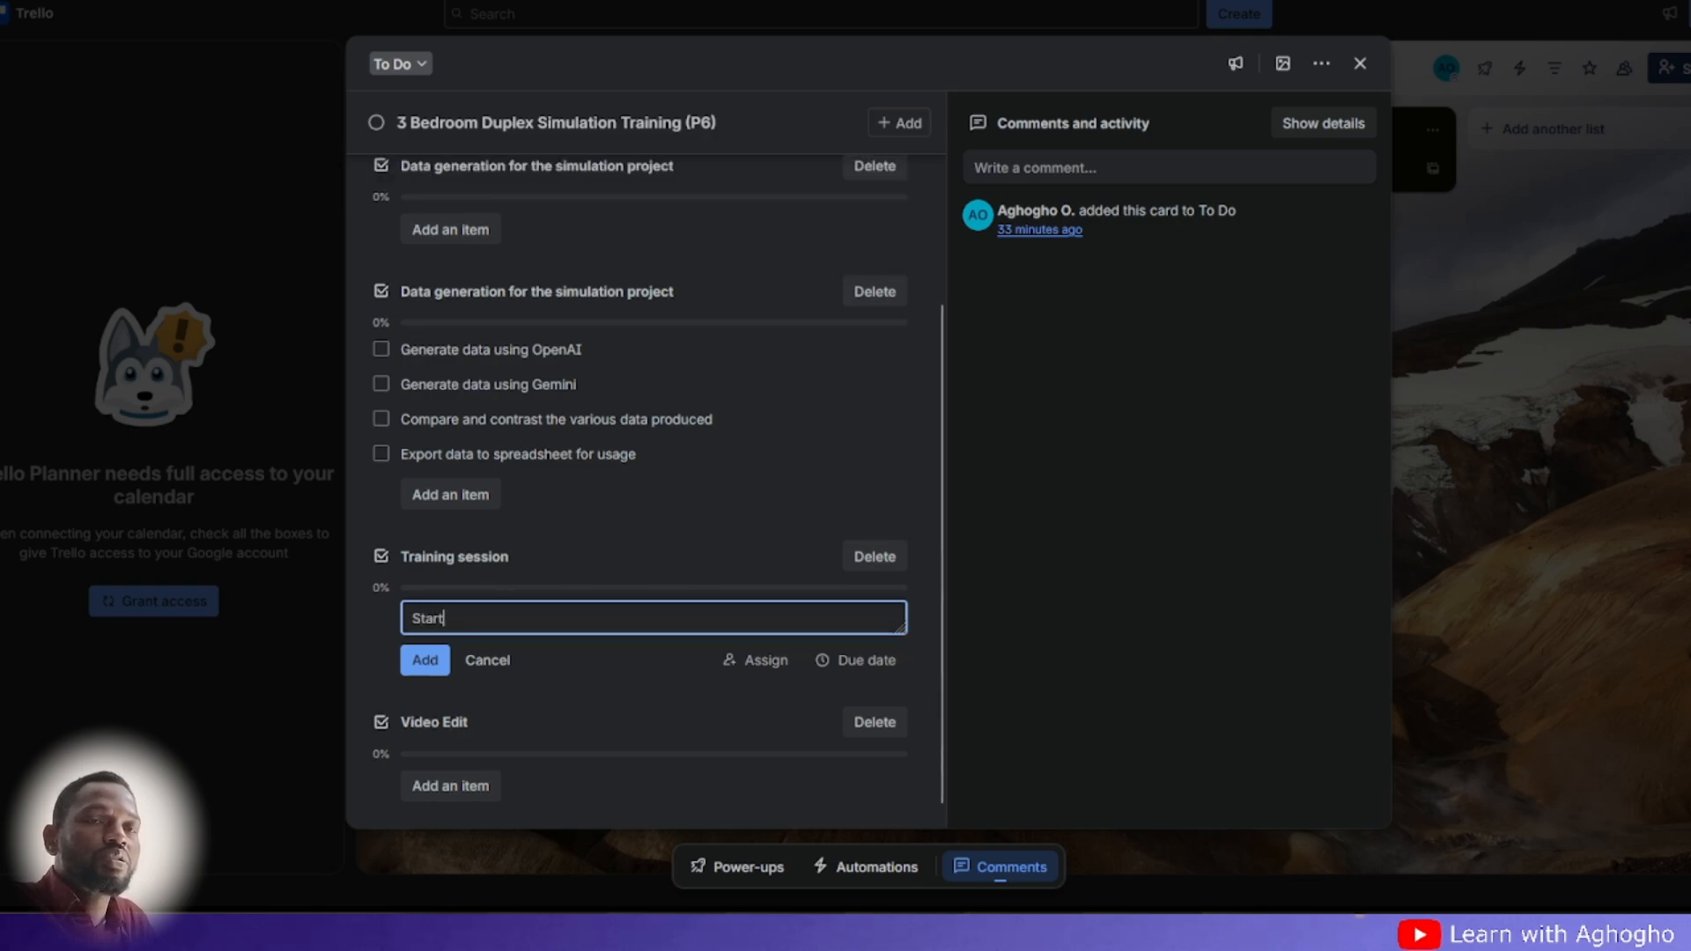
type("the you")
key("BackSpace")
key("BackSpace")
key("BackSpace")
type("Y")
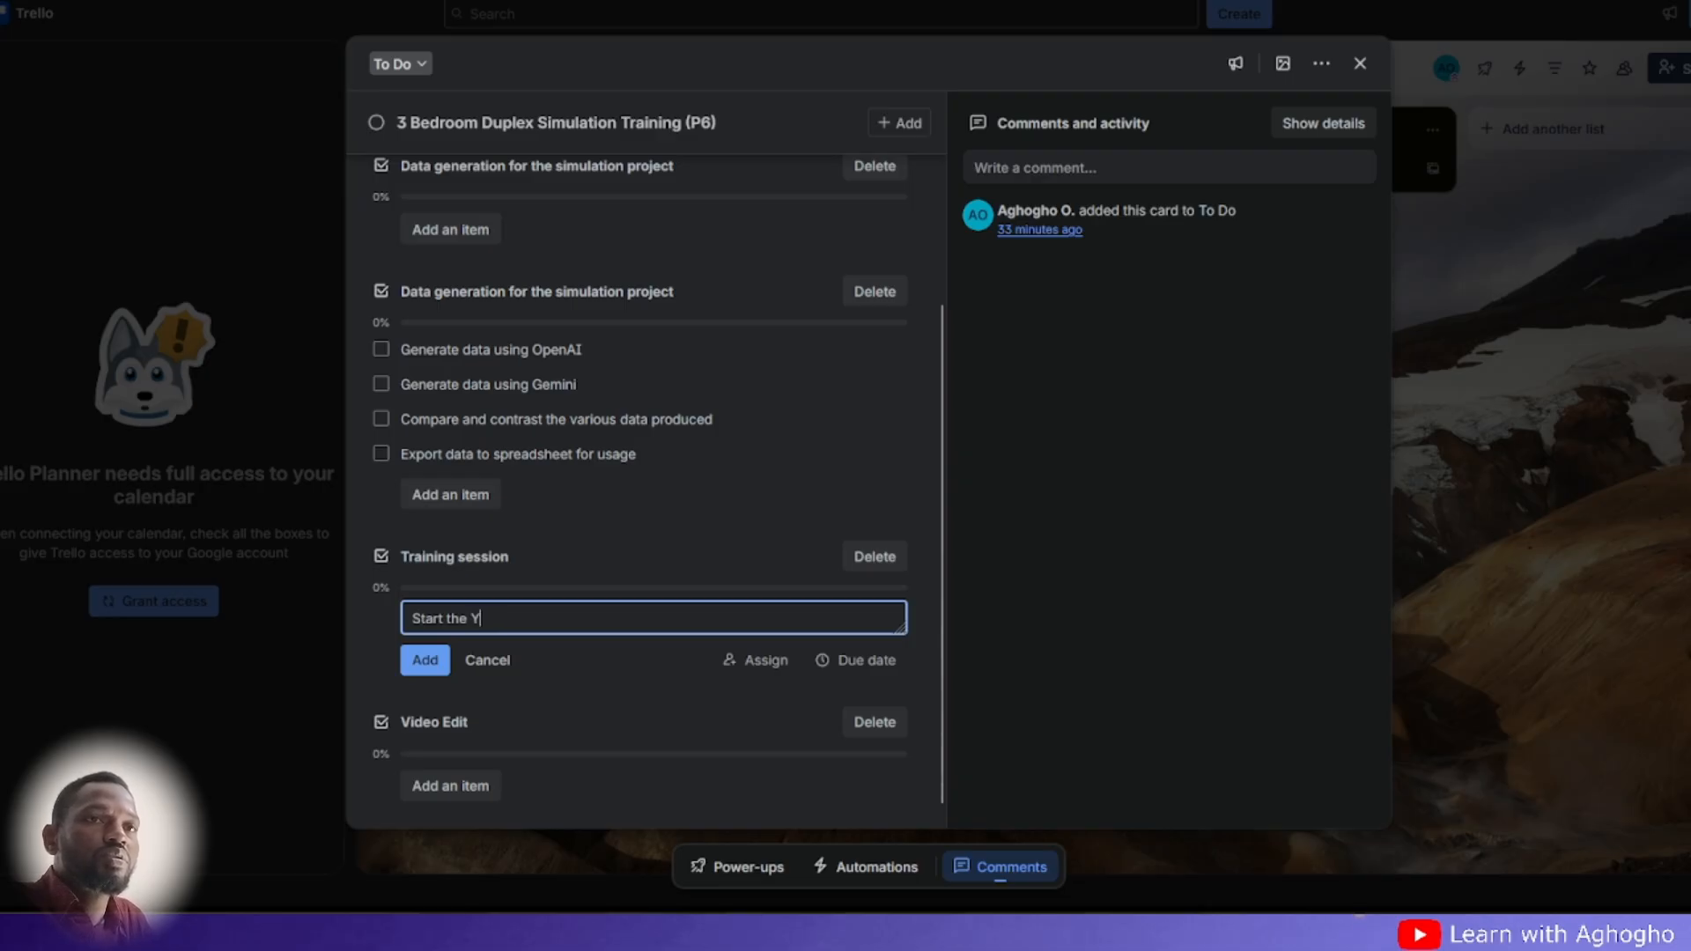
type("outT")
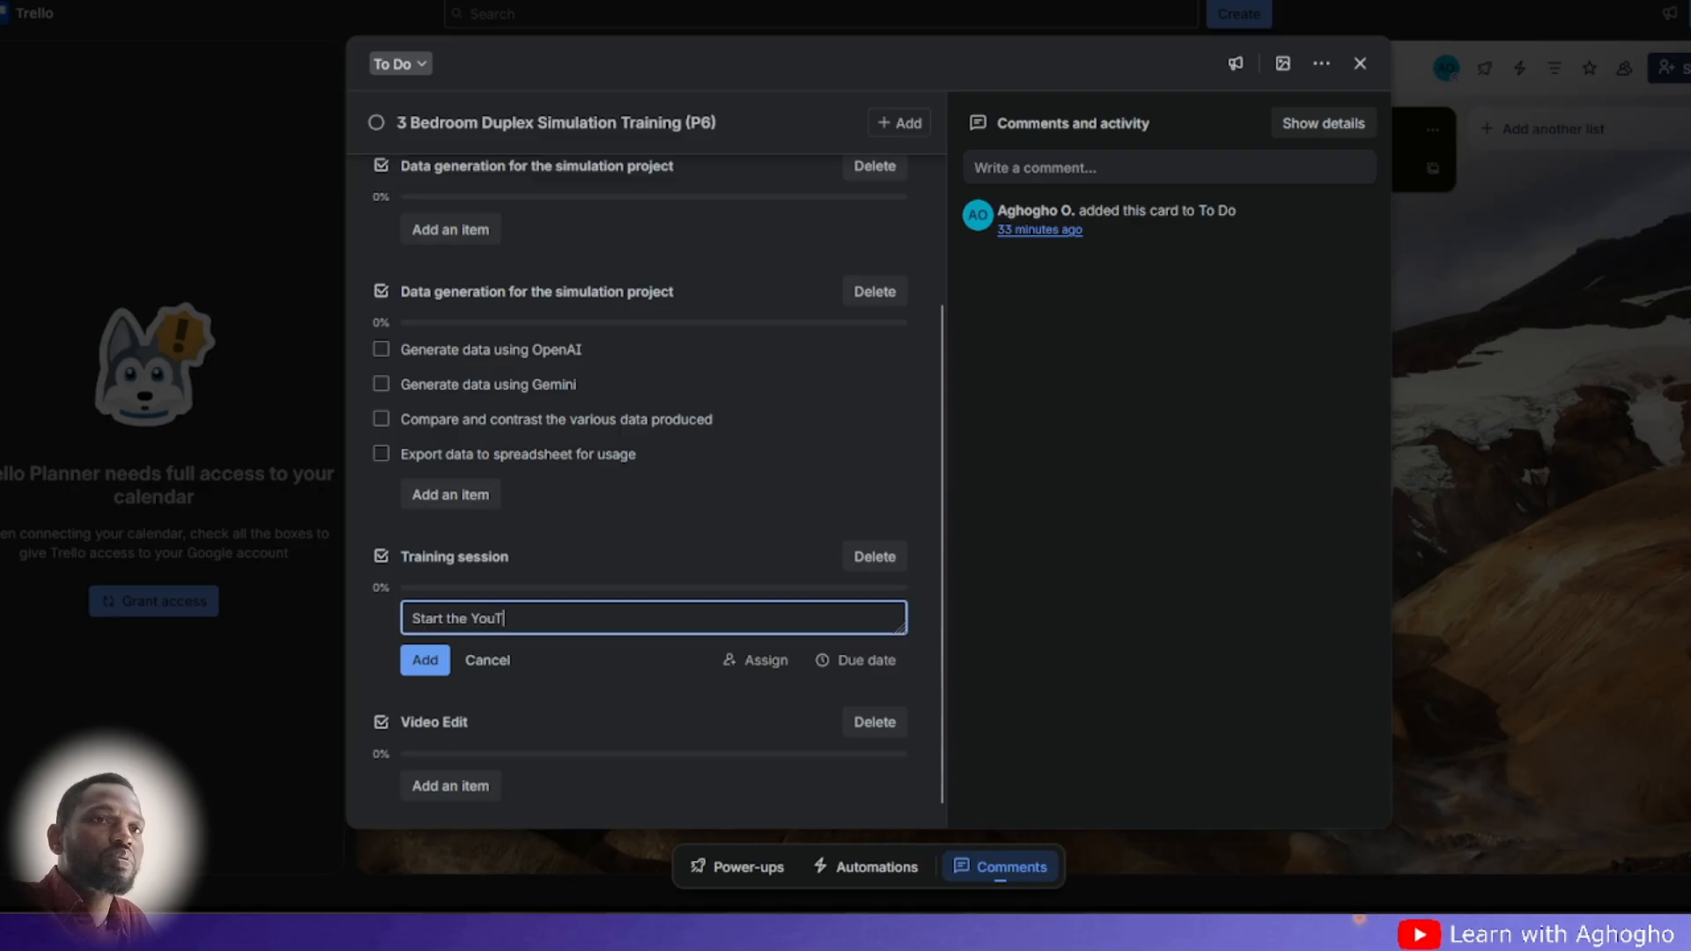
type("ube")
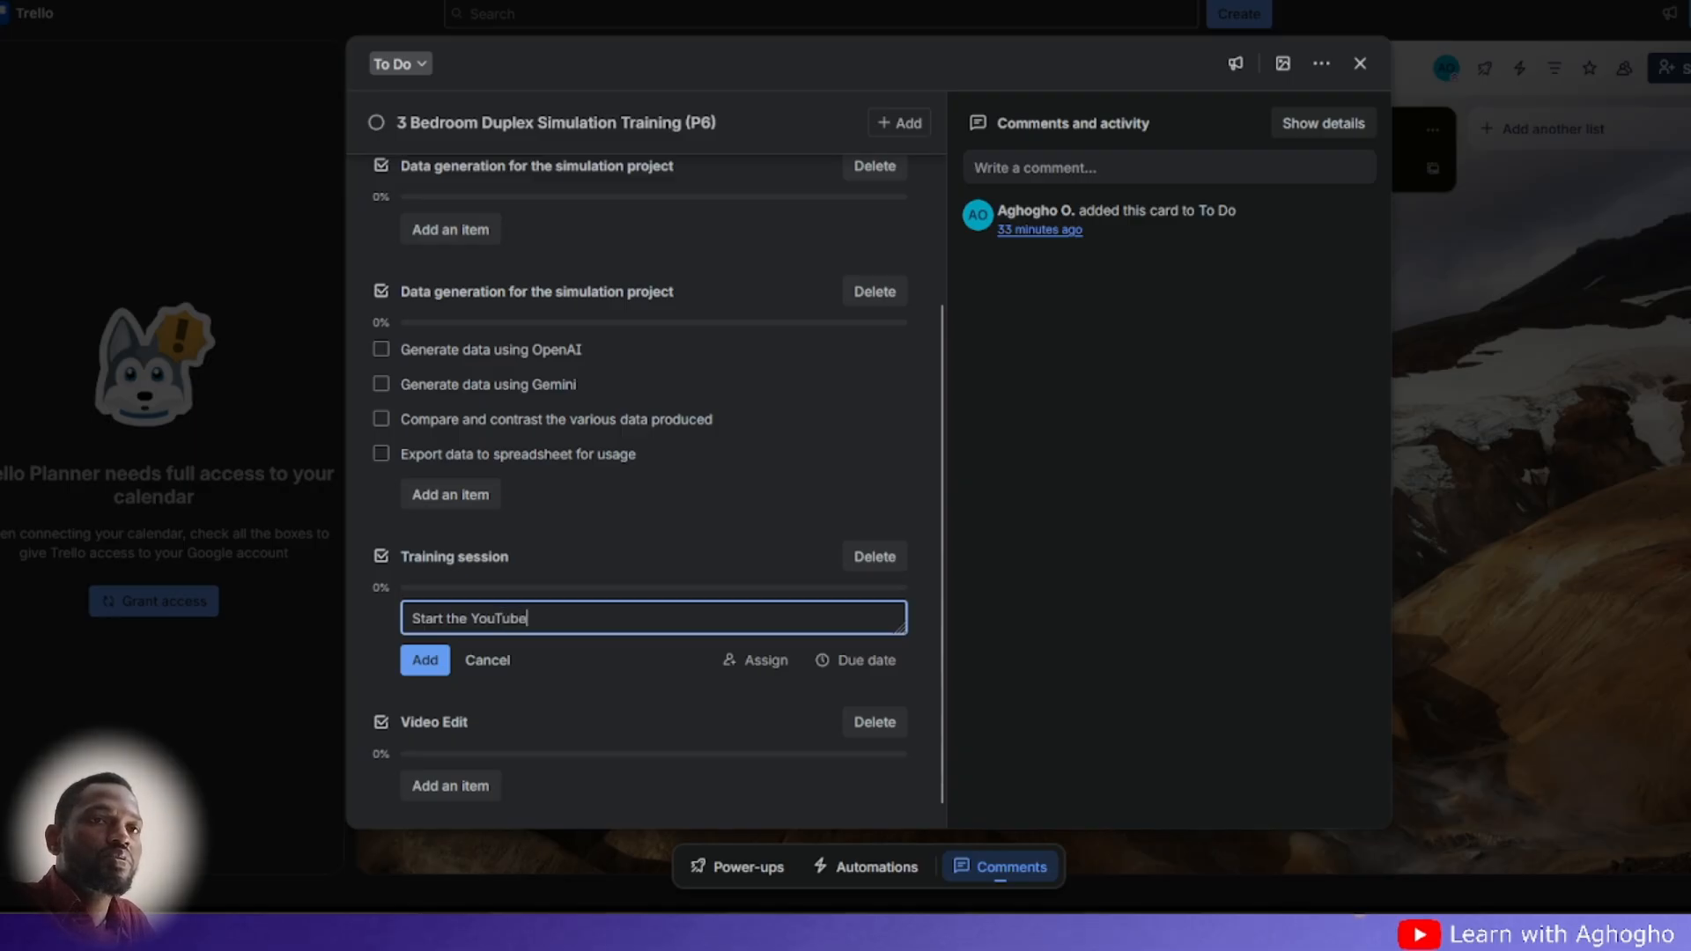
type(" training by")
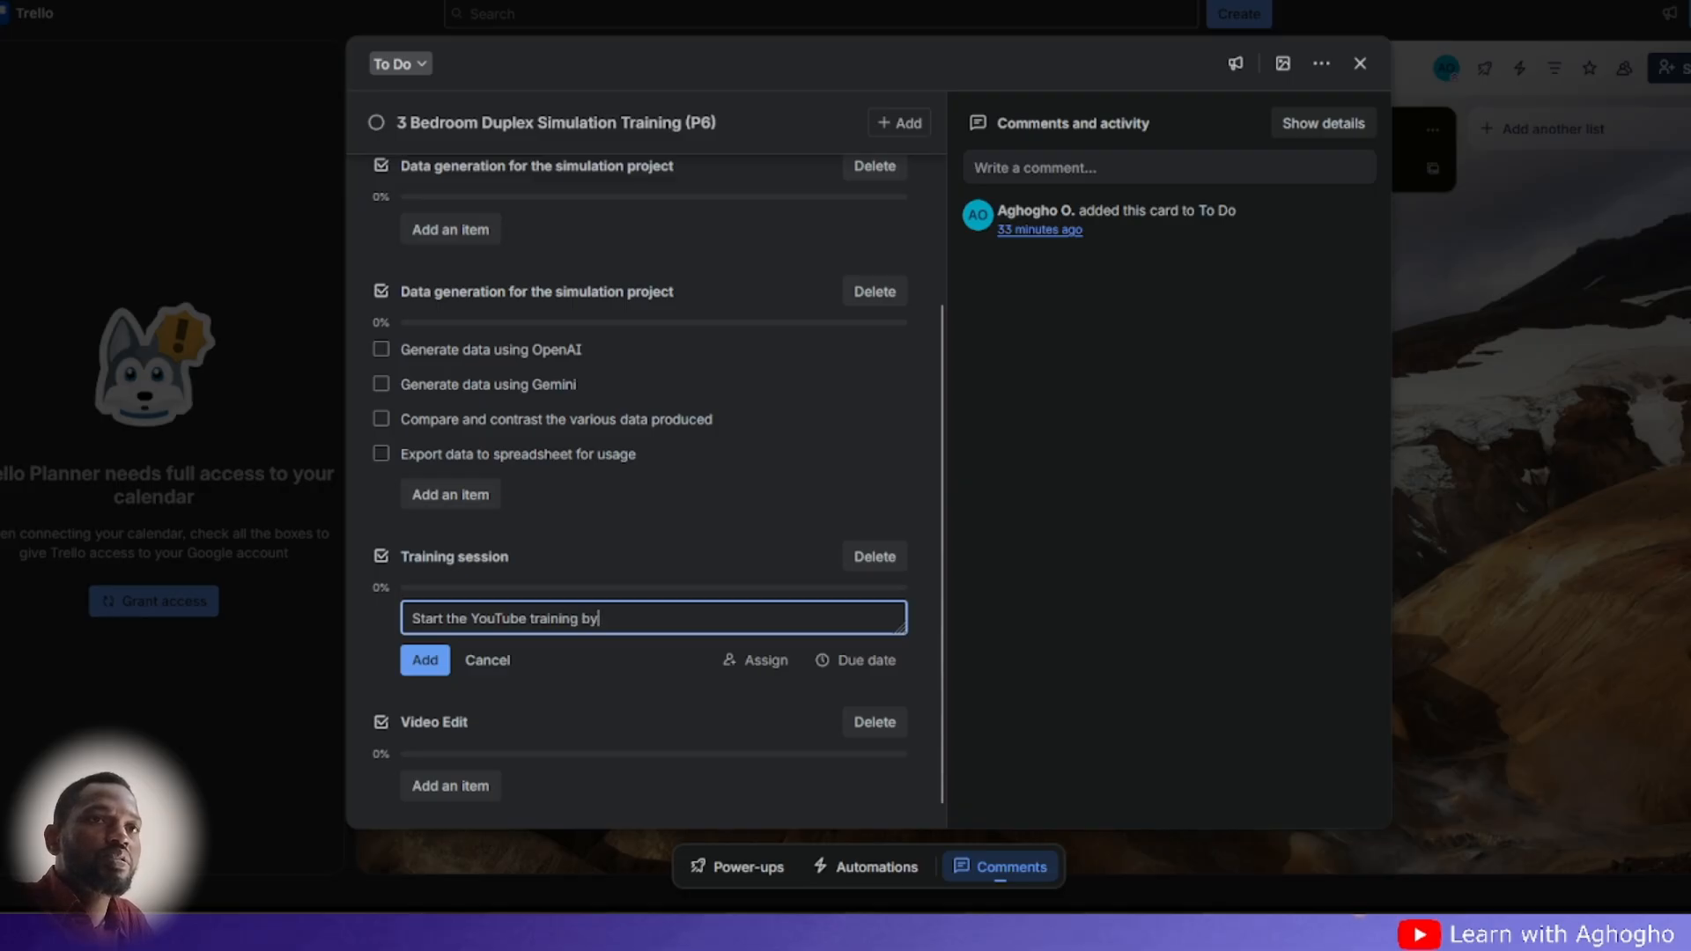
type(" using th")
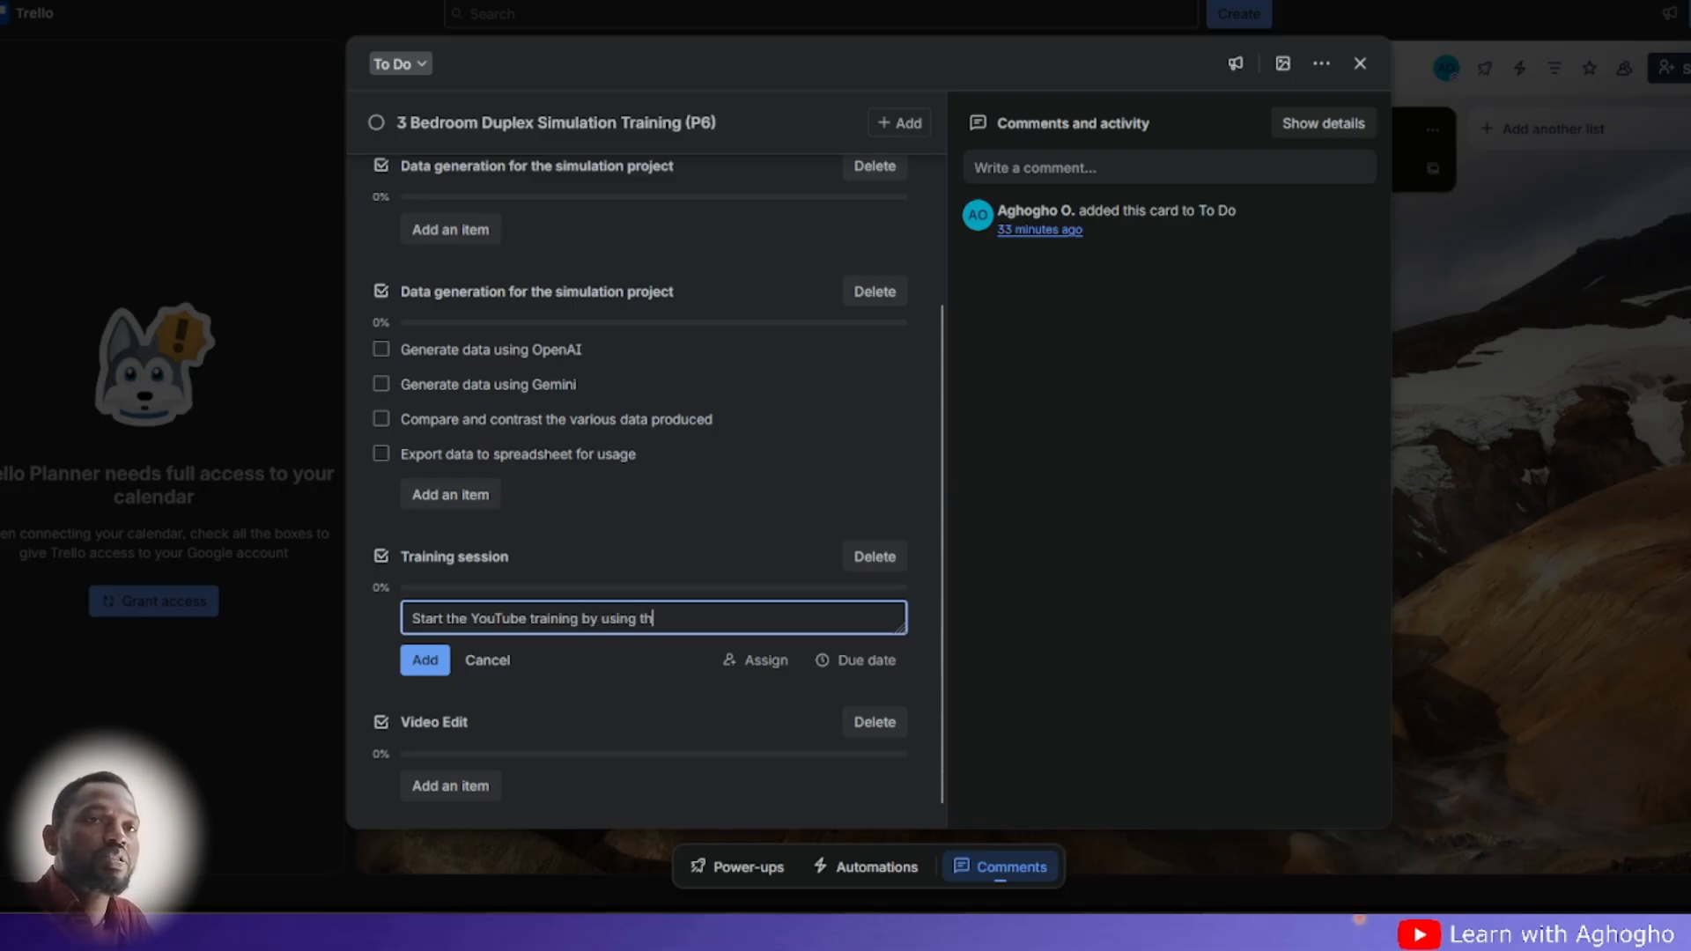
type("e genera")
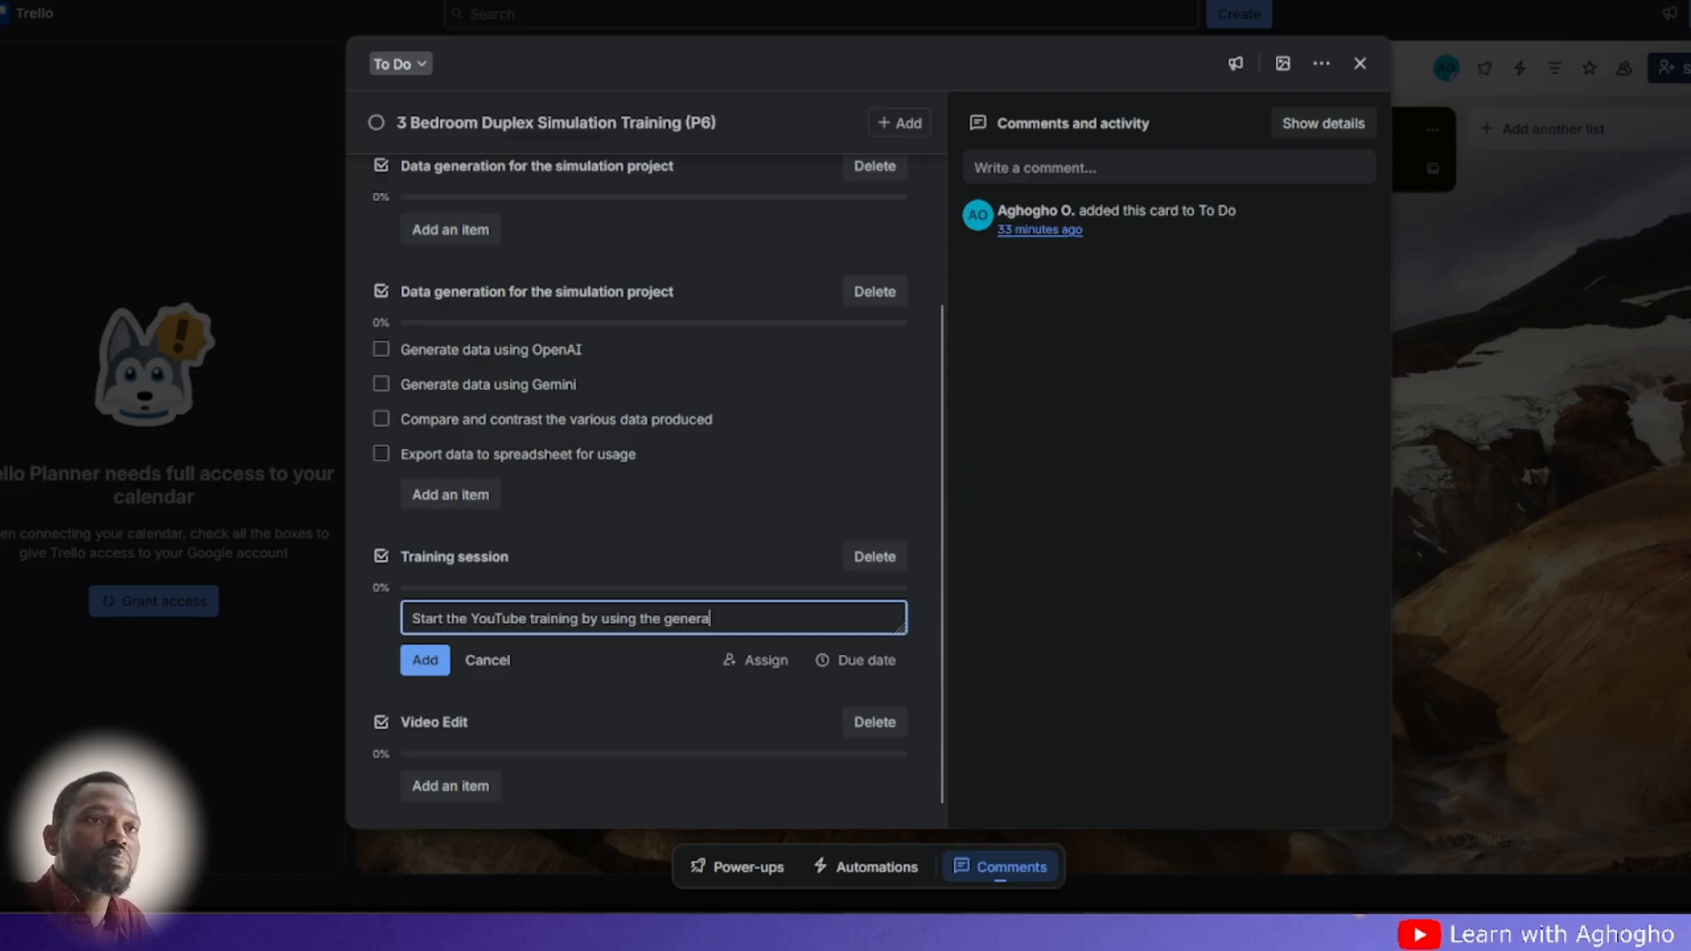
type("ted da")
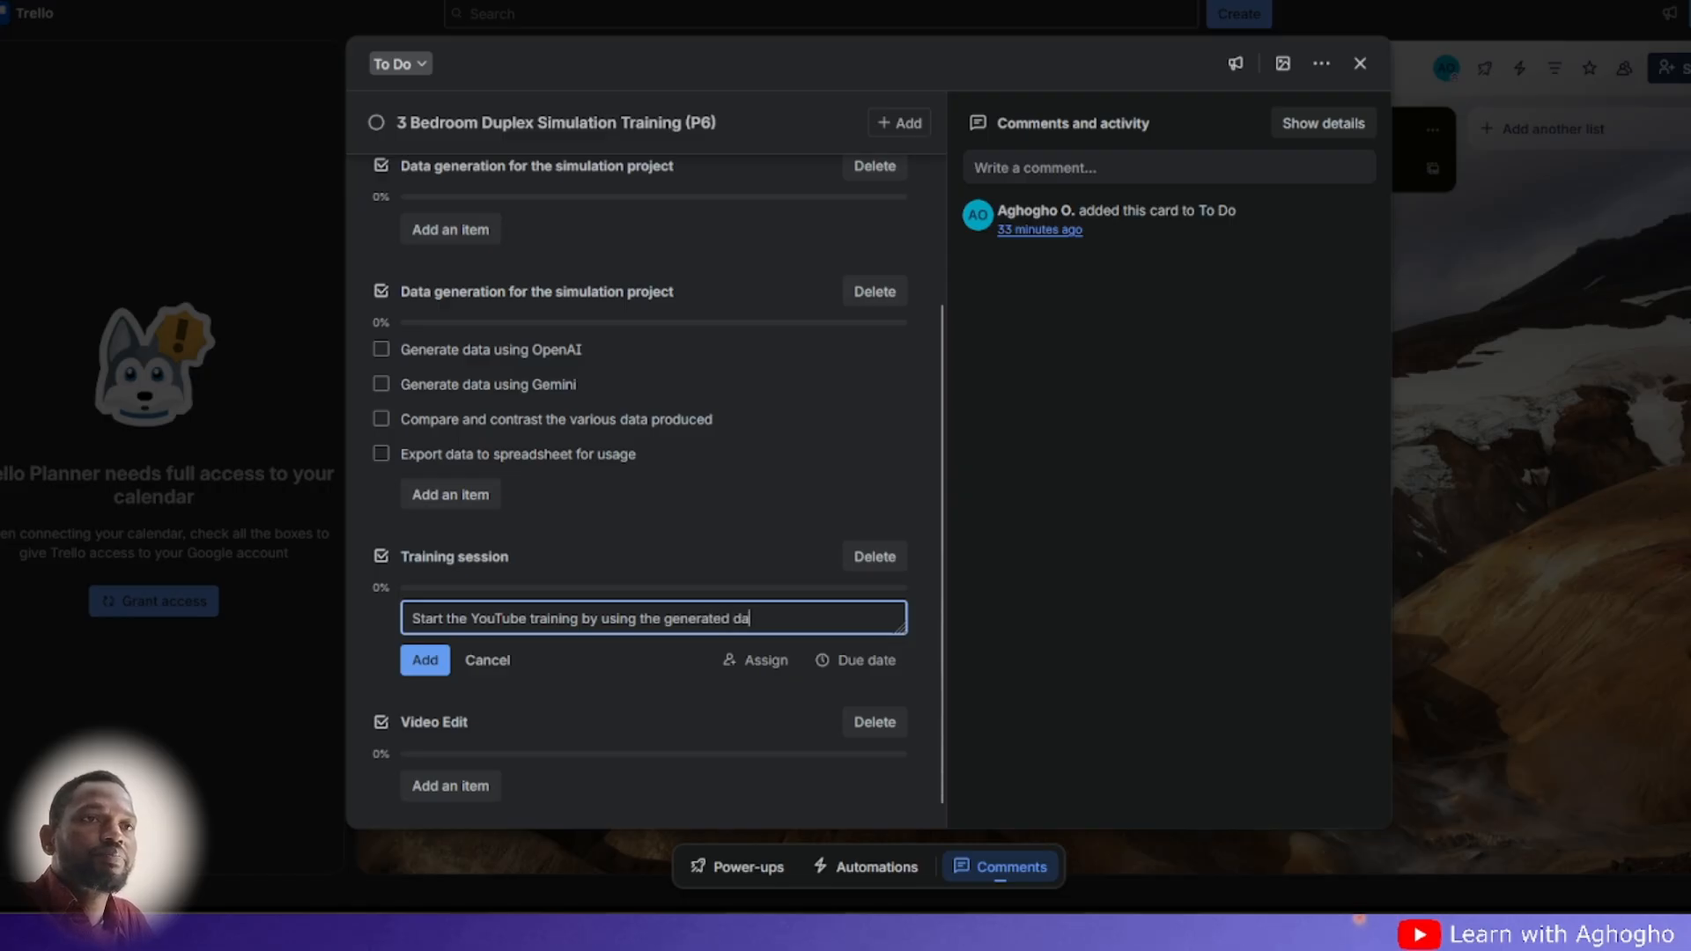
type("te")
key("BackSpace")
type("a")
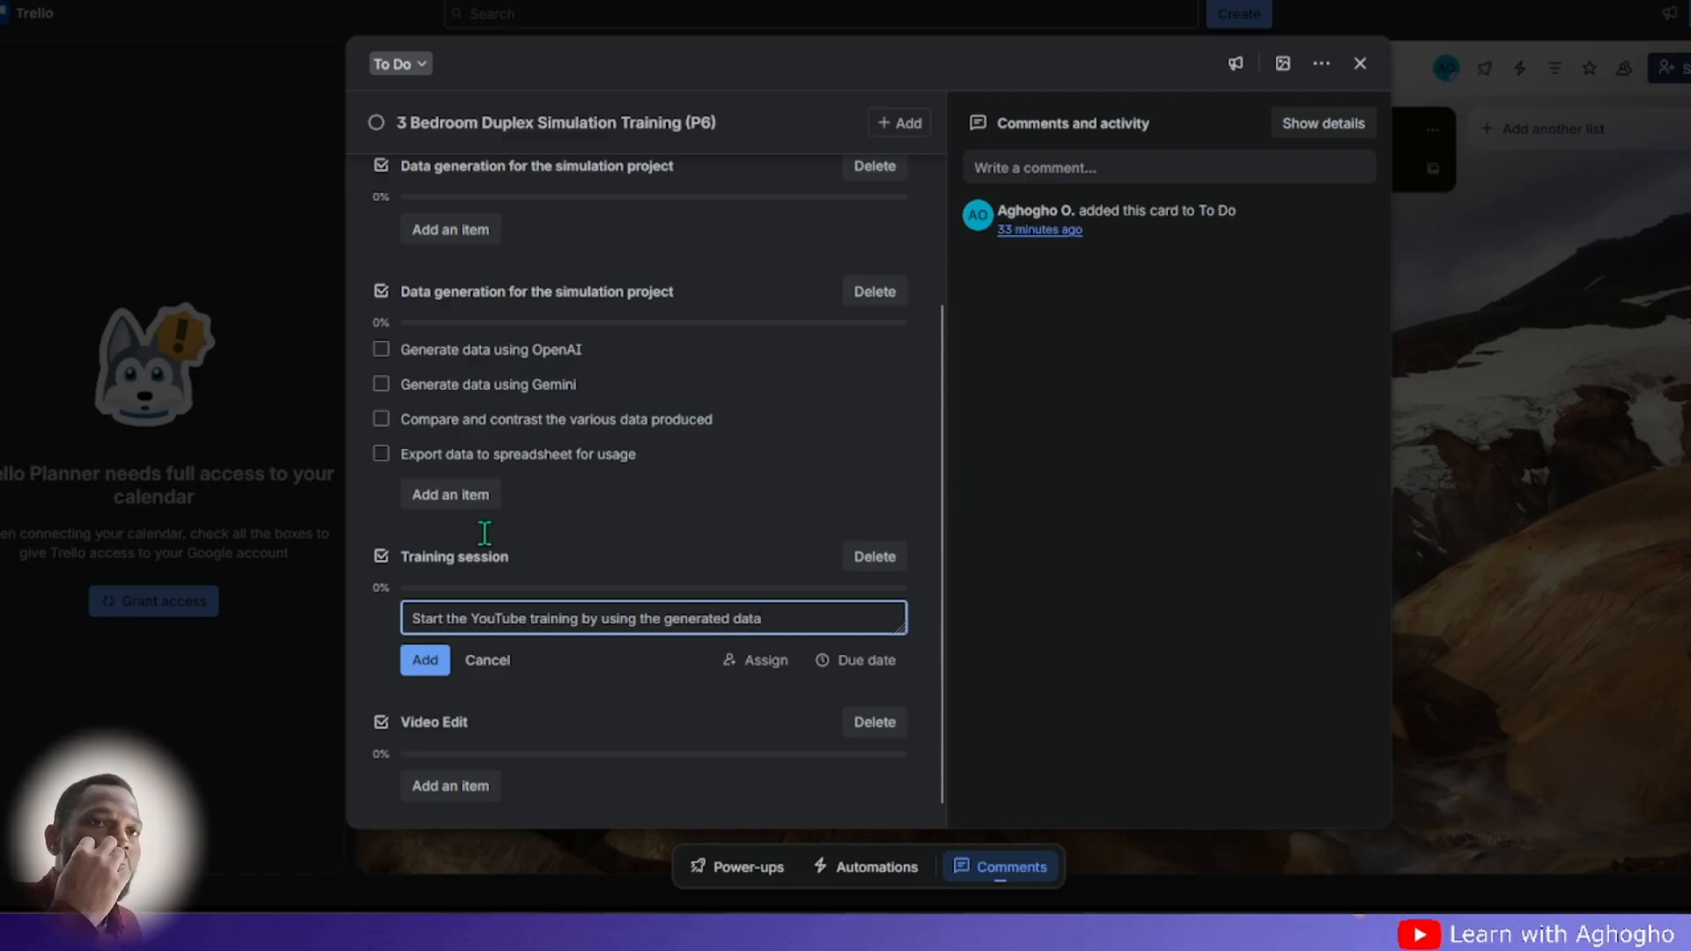
left_click(423, 661)
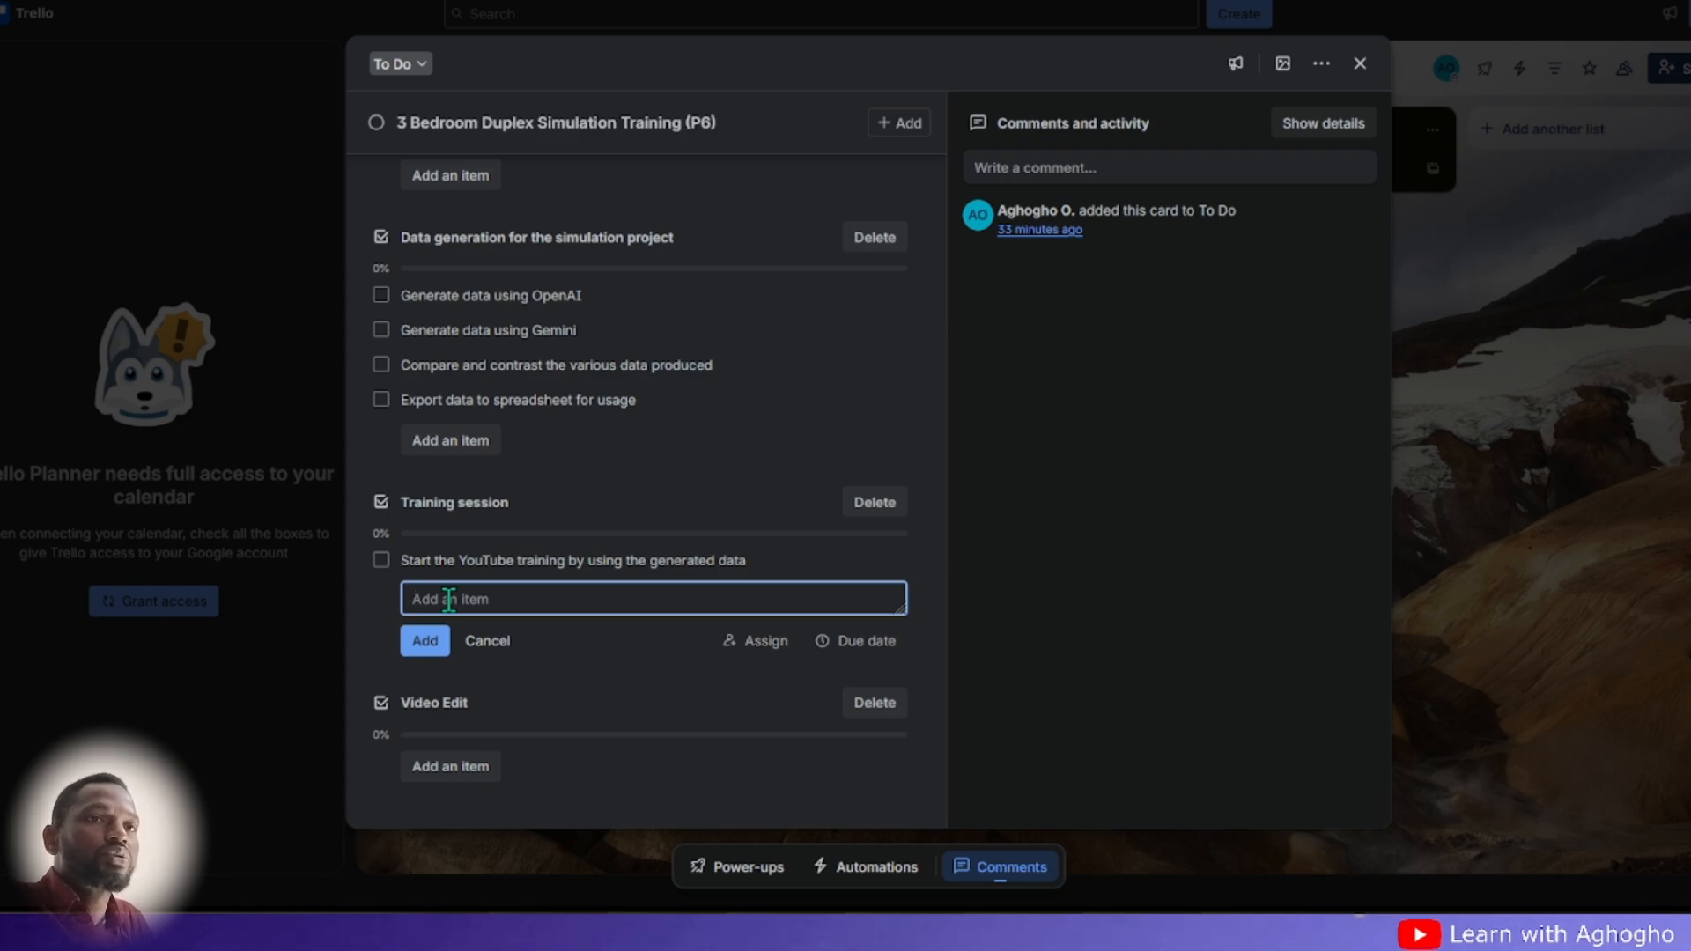
- Add the item "Training on the Primavera software" to the "Training session" checklist
type("Trai")
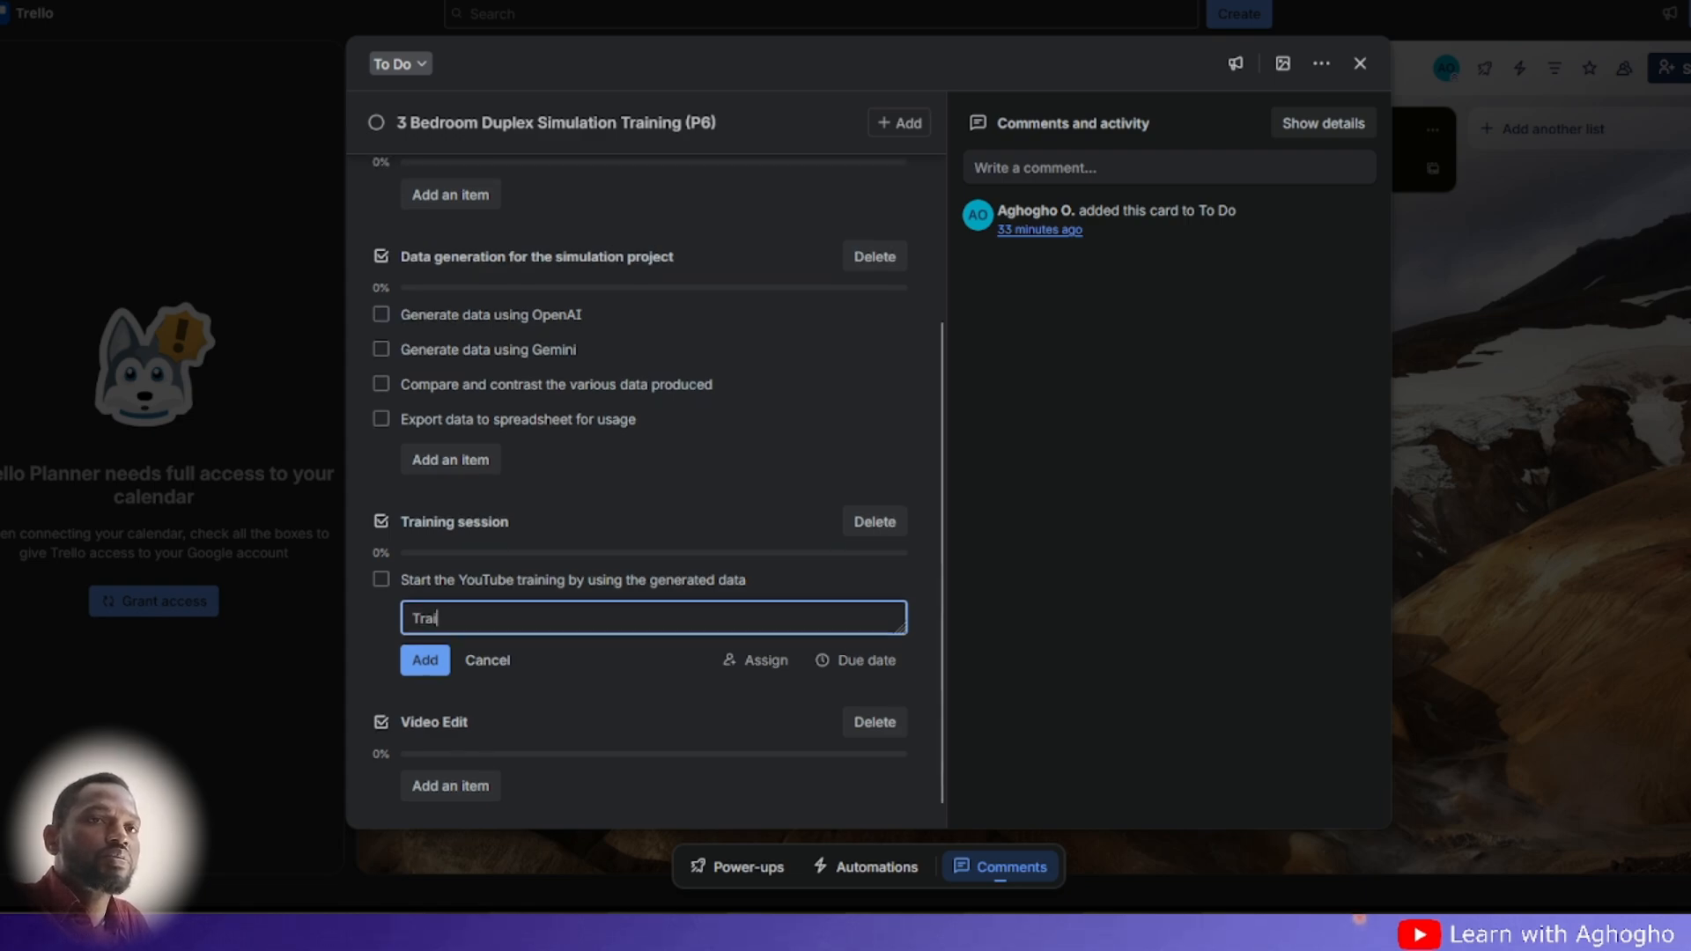
type("ning ")
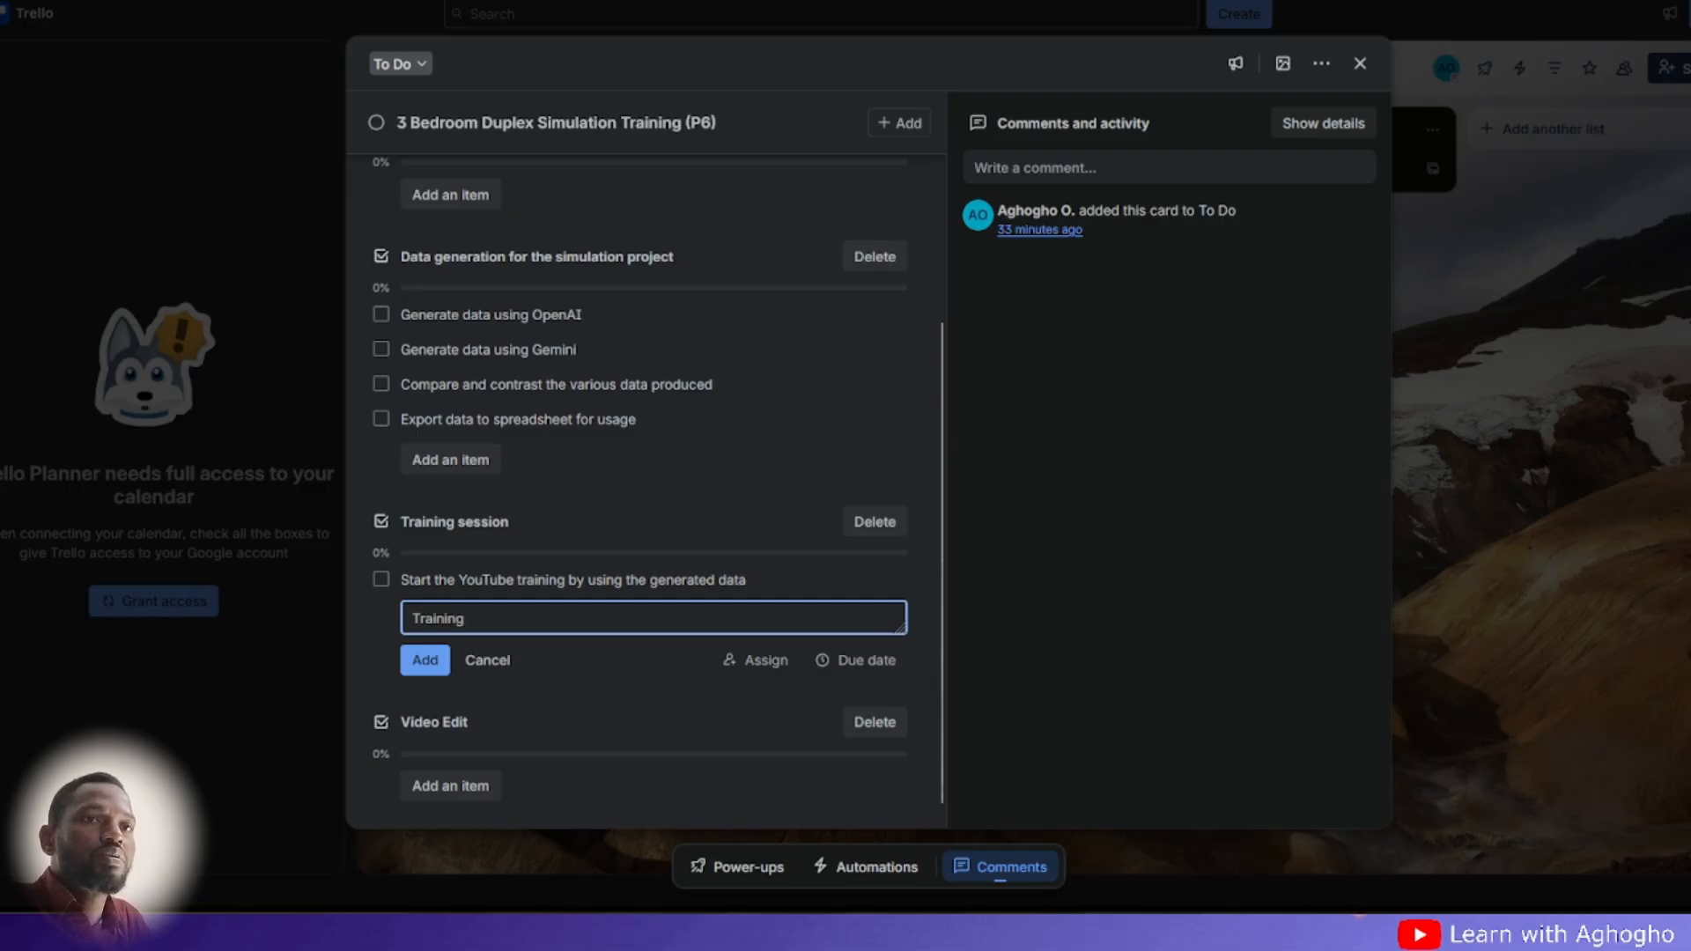
type("on the P")
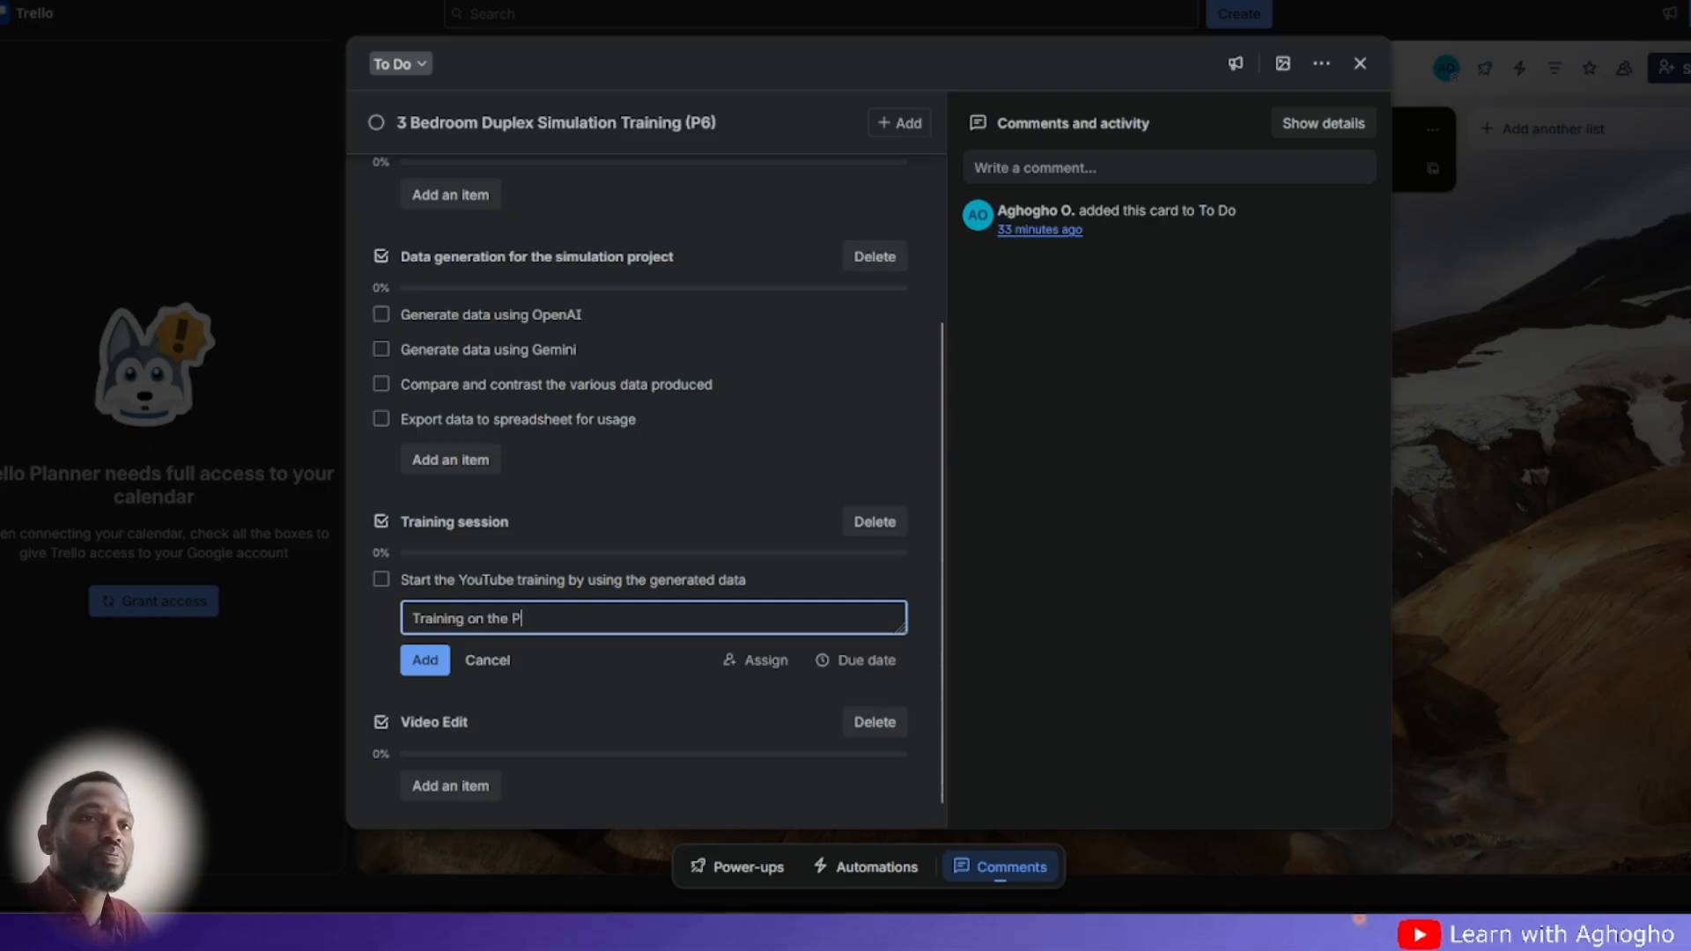
type("rimavera")
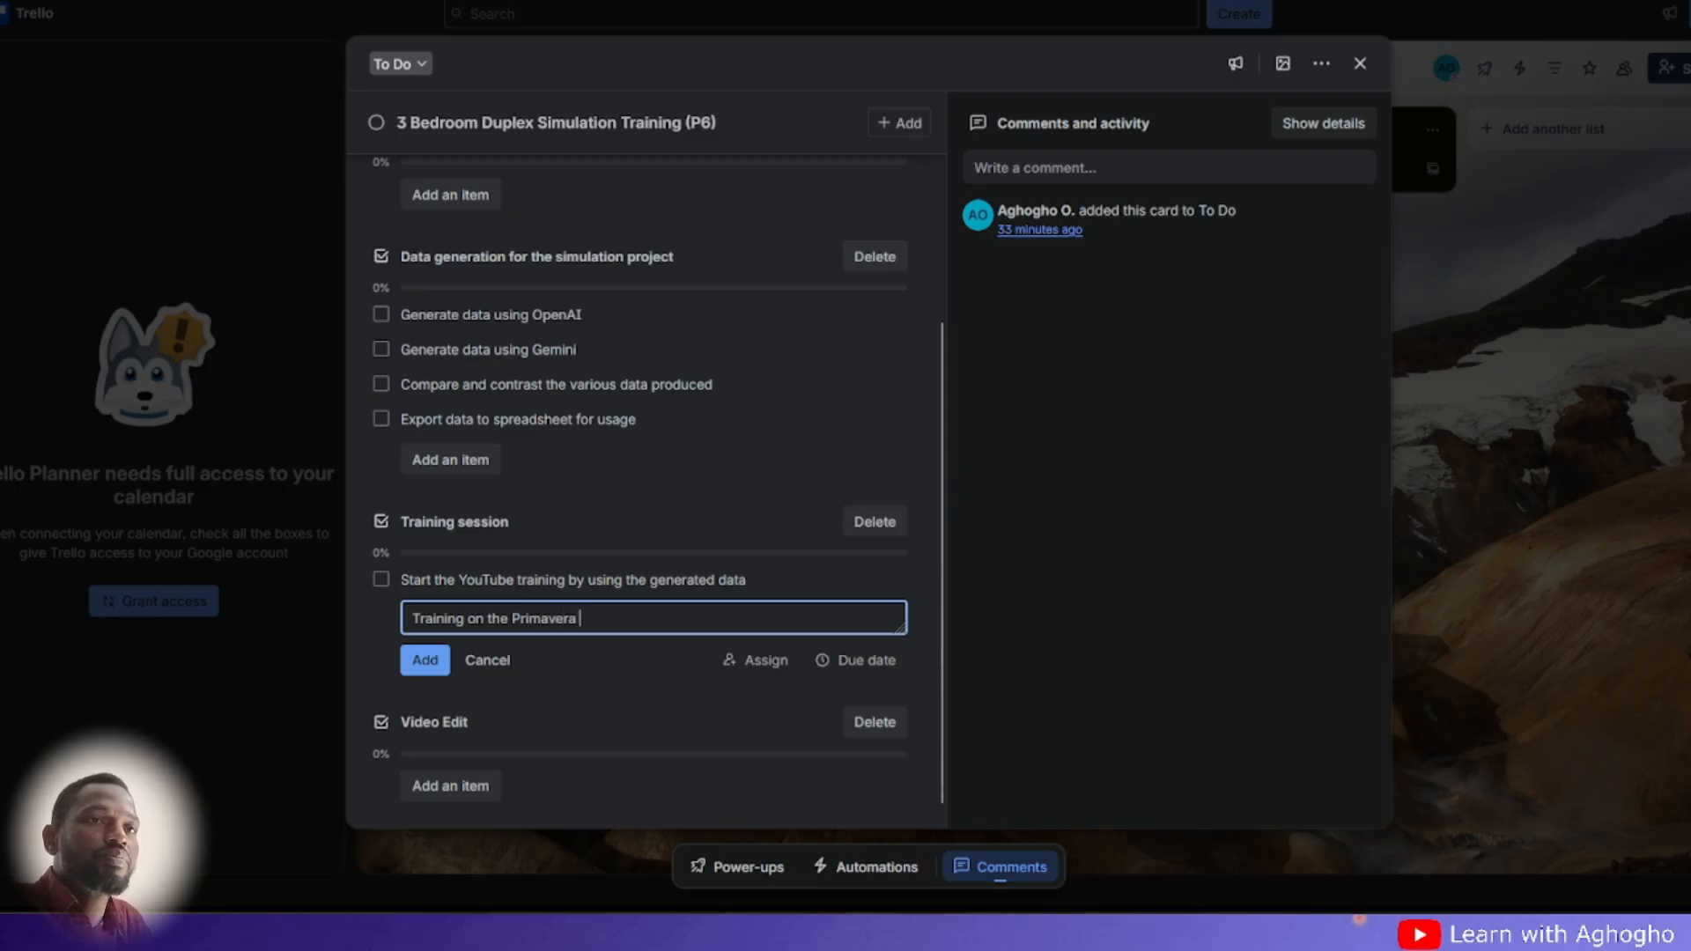
type(" software")
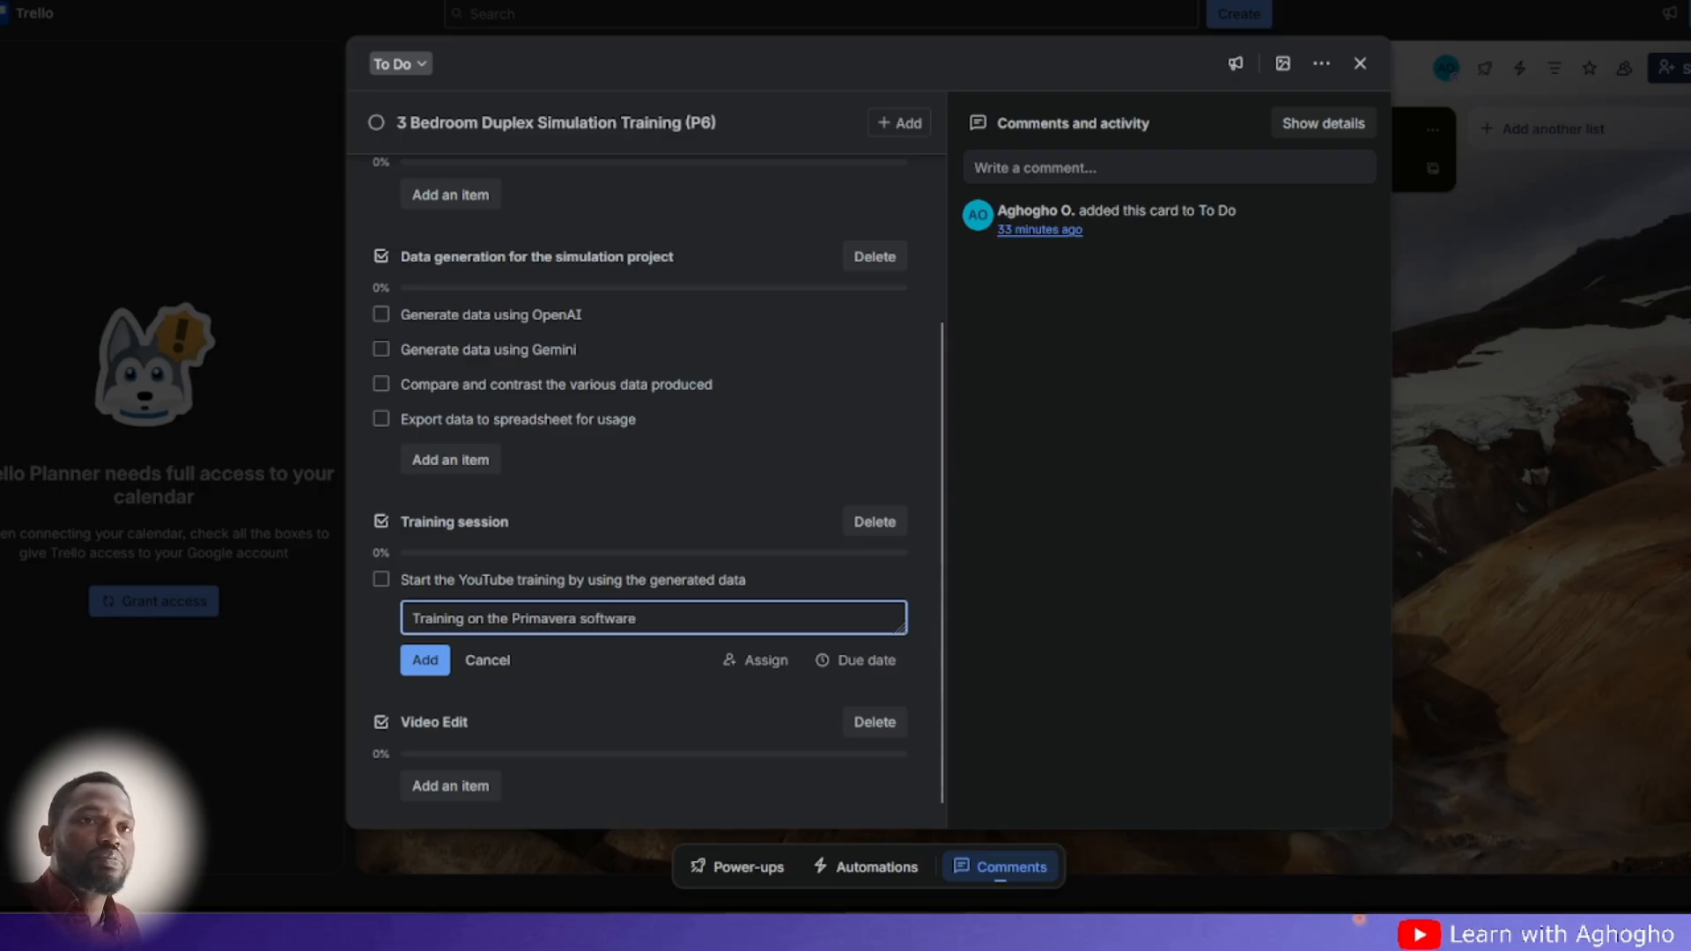
left_click(424, 660)
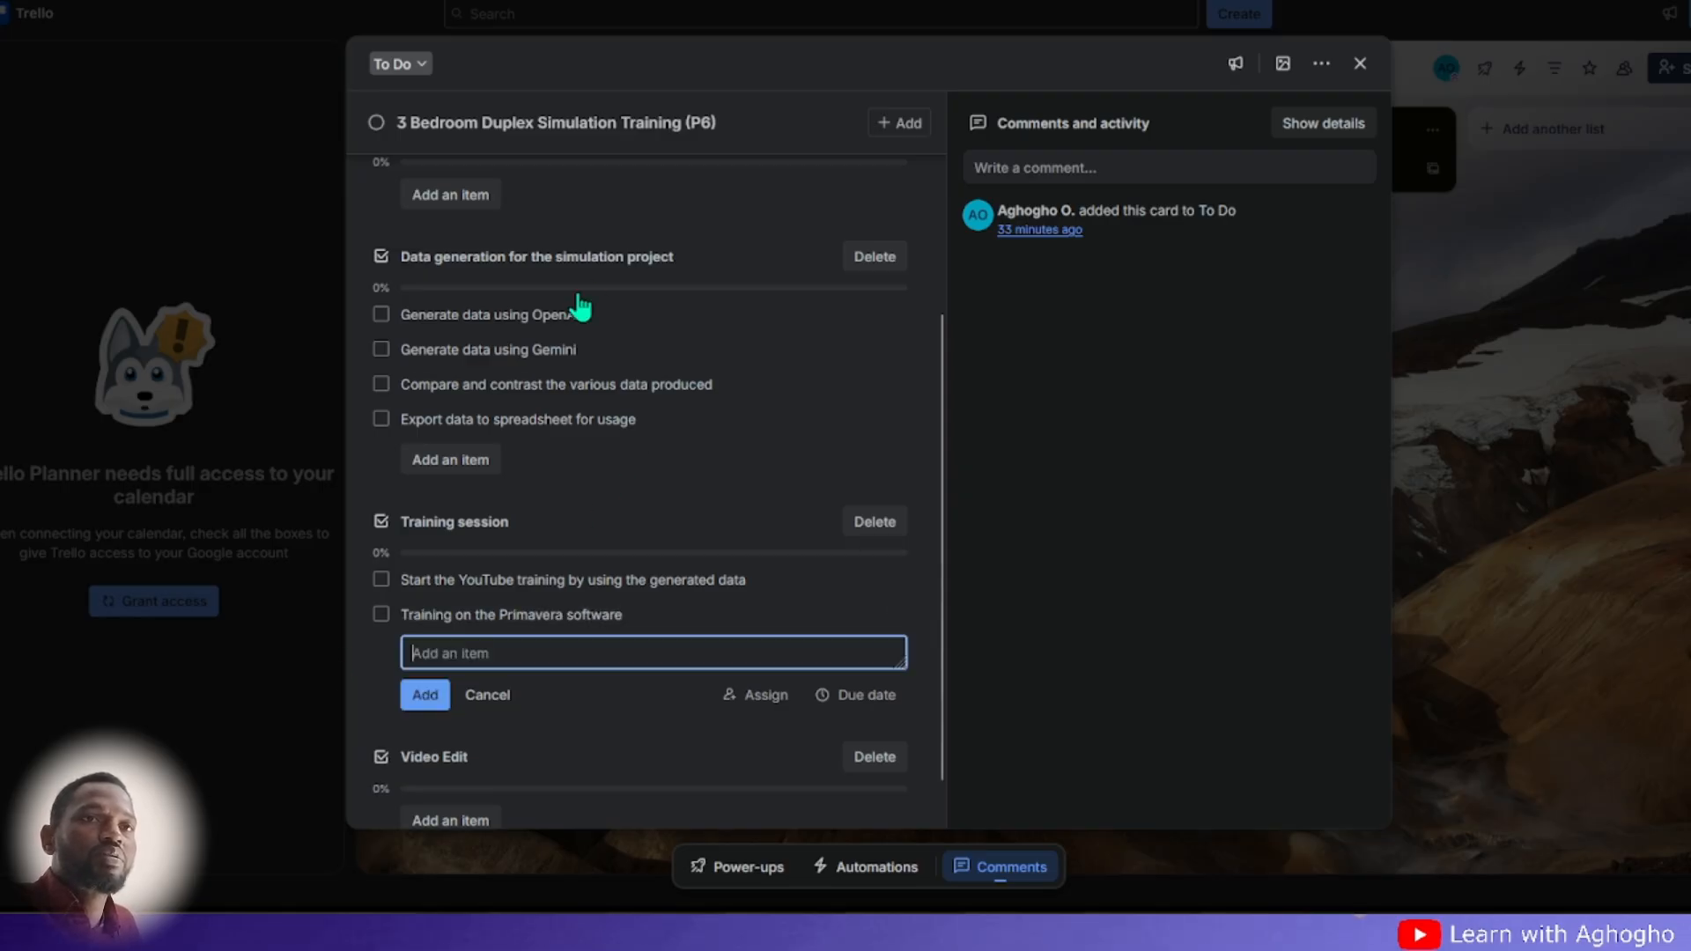
- Add the item "Use OBS Studio to capture training" to the "Video Edit" checklist
scroll(579, 307, "down", 1)
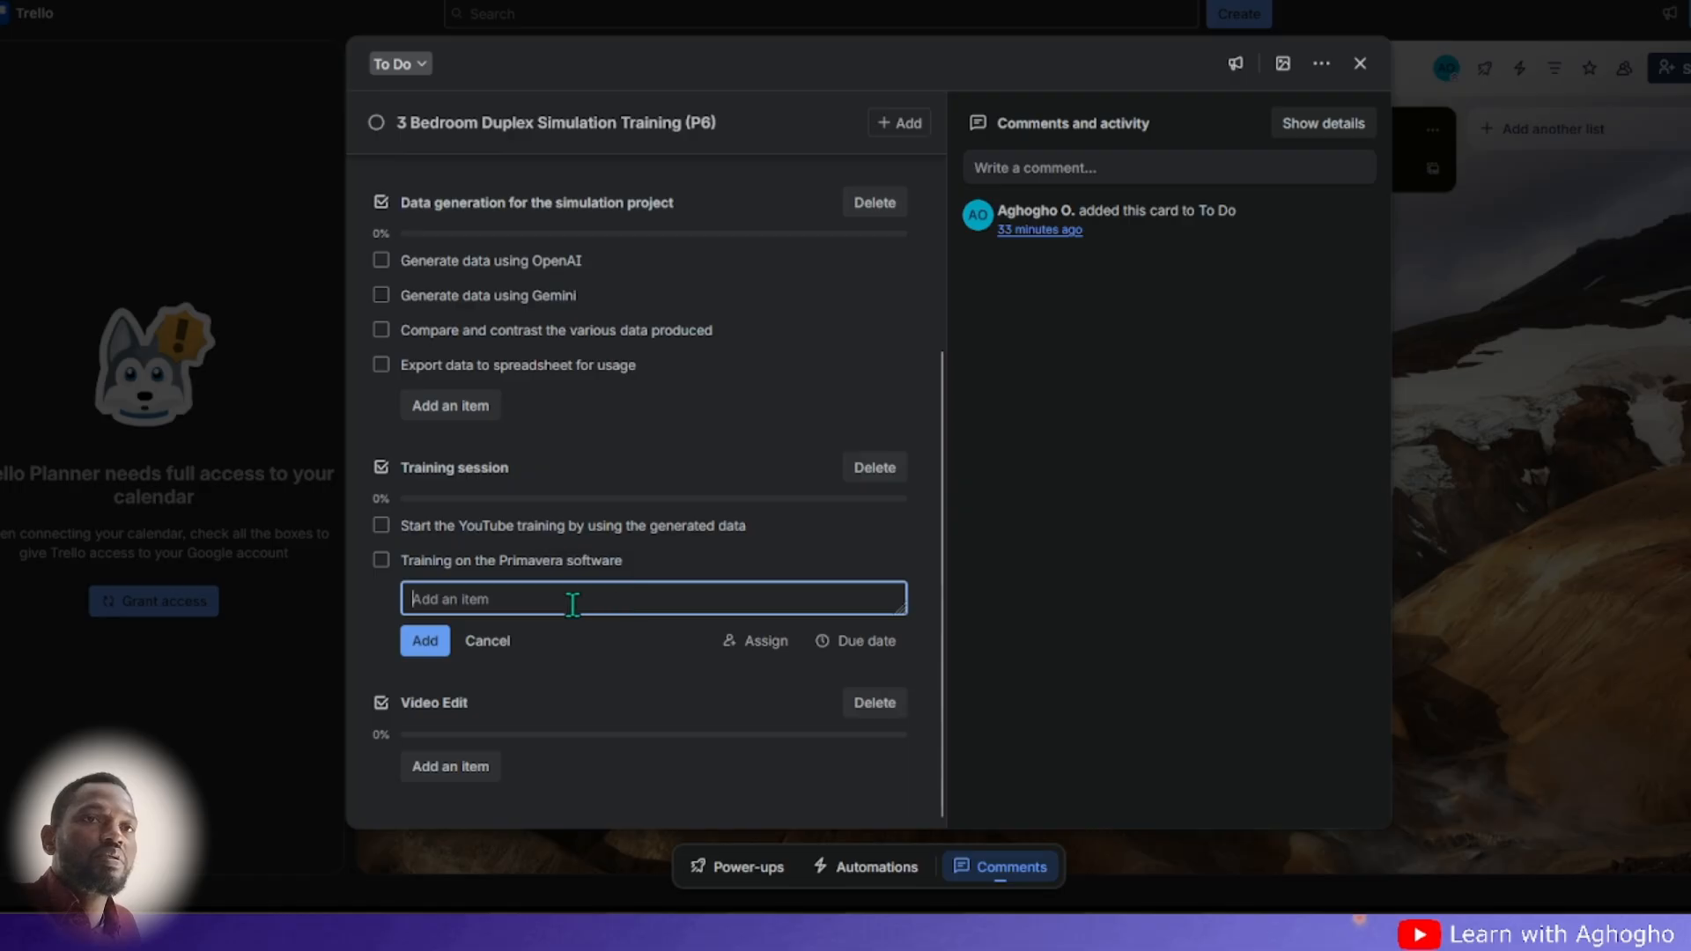
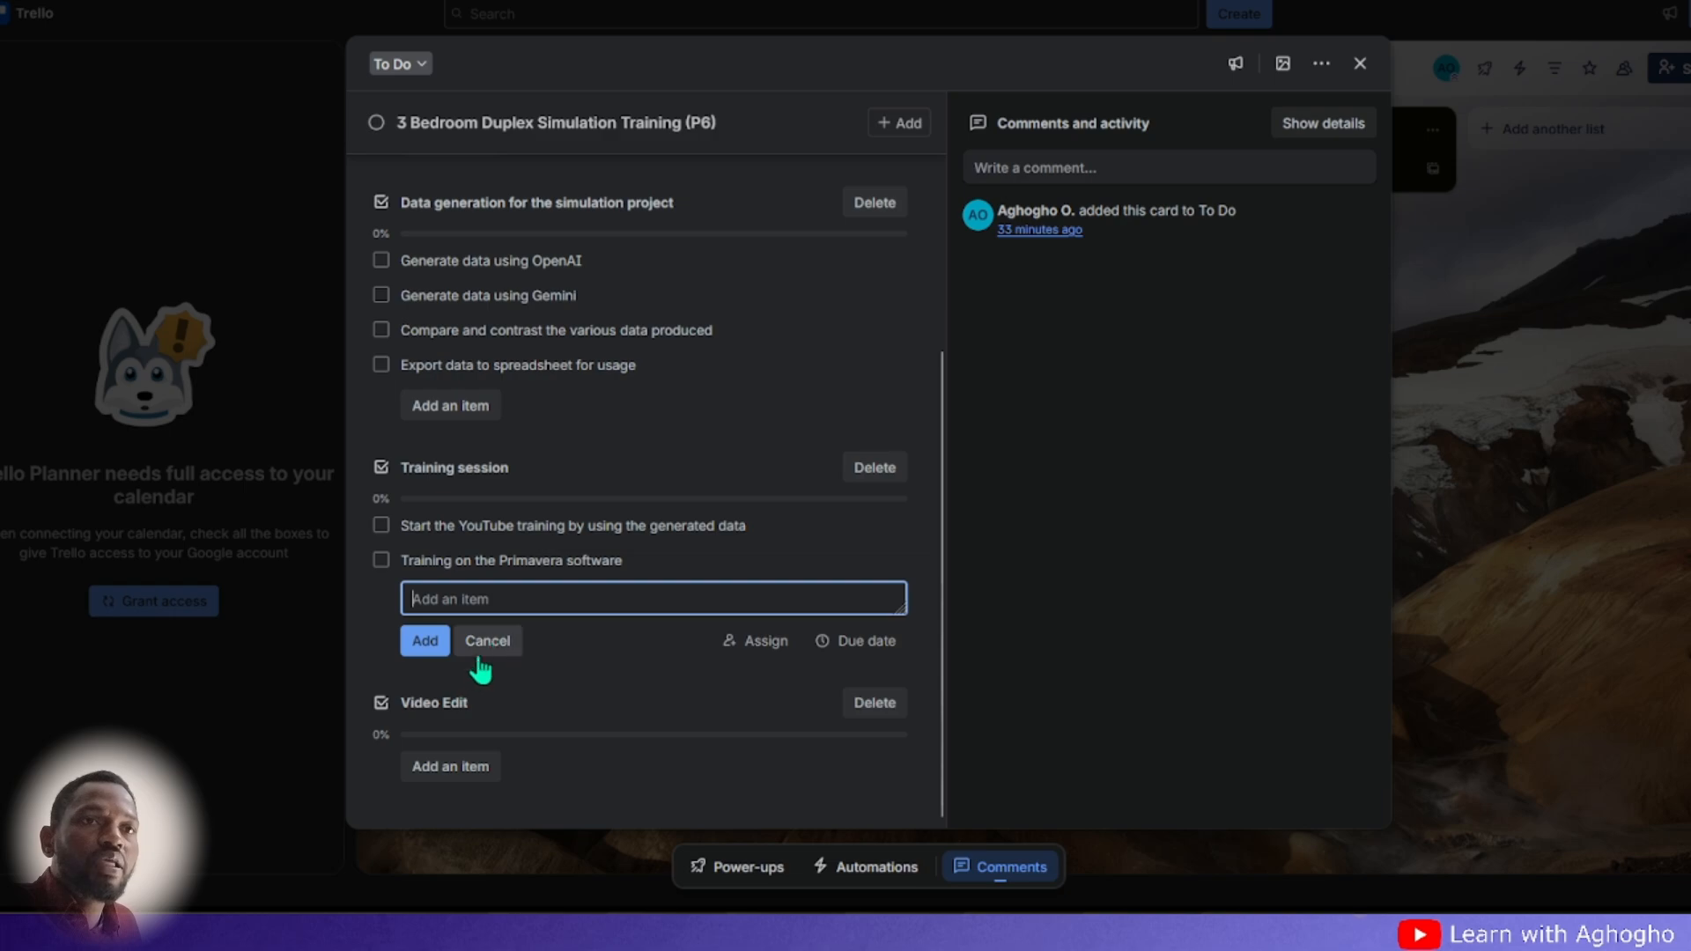
left_click(449, 702)
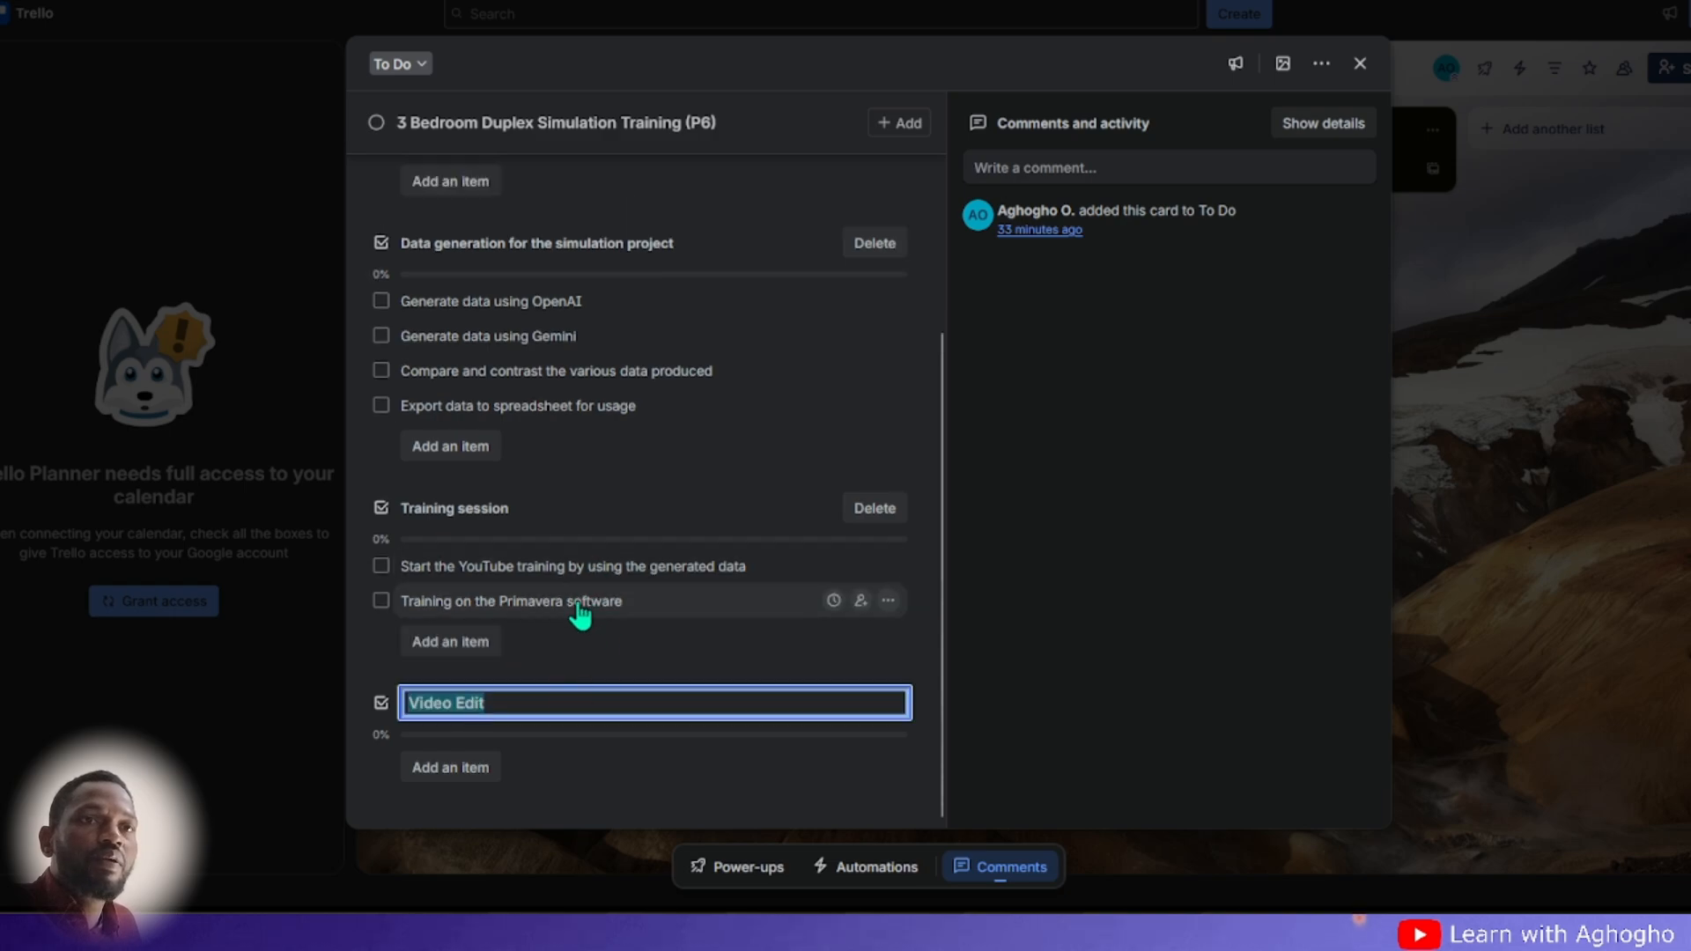
left_click(451, 769)
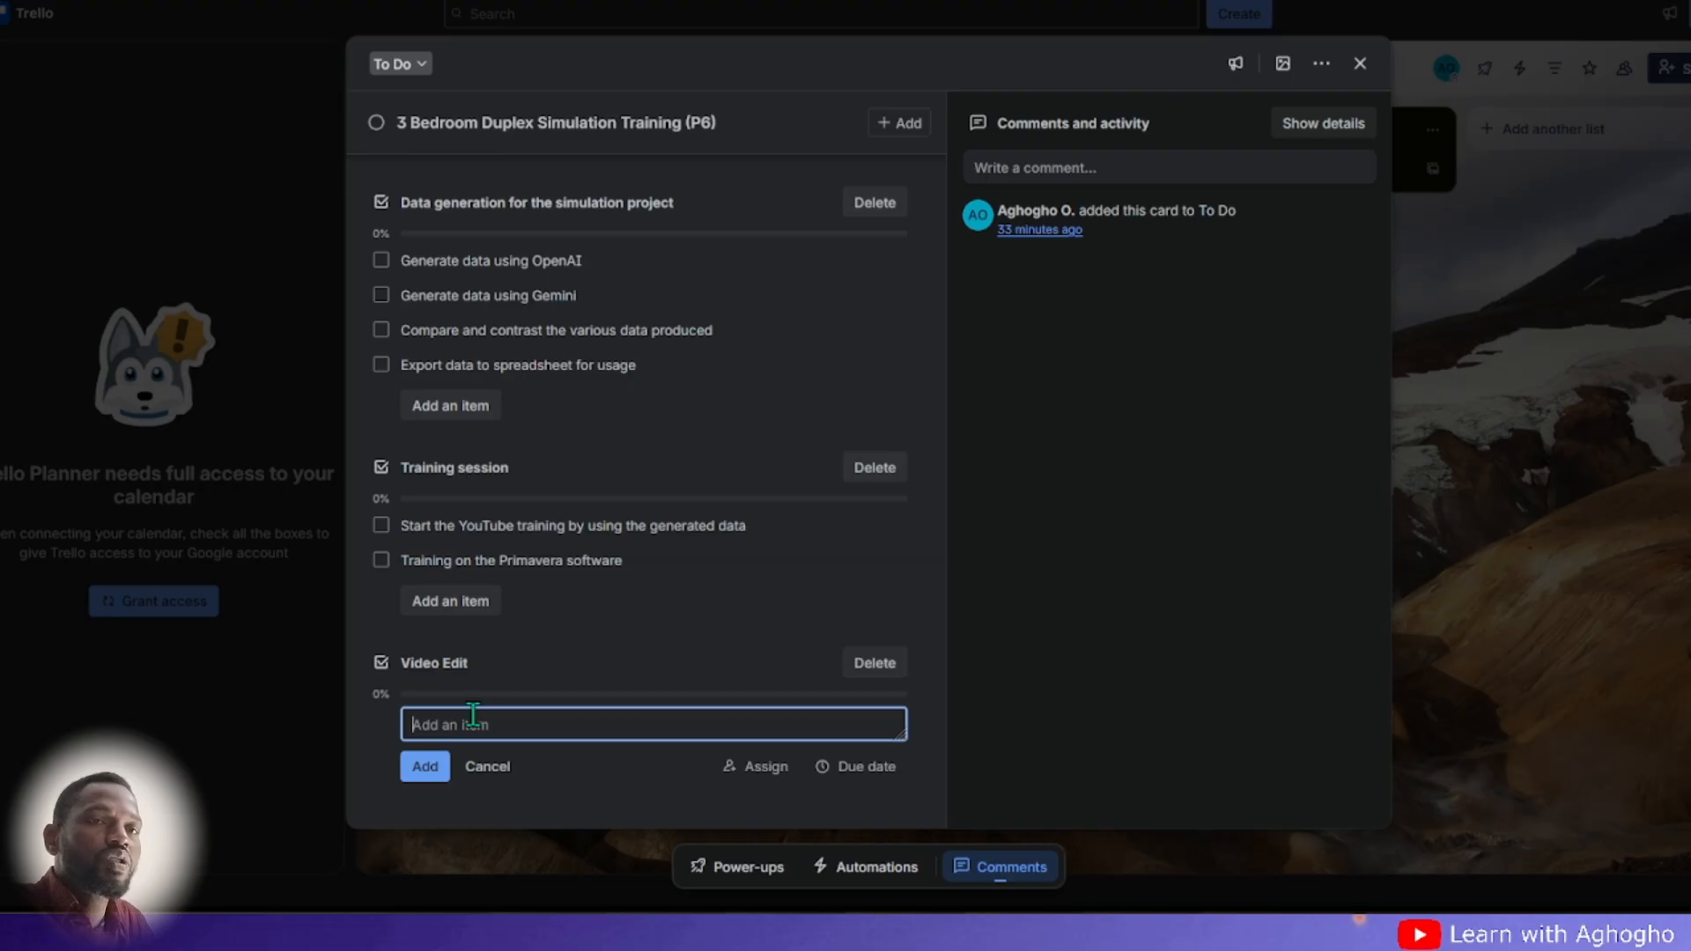
type("Use")
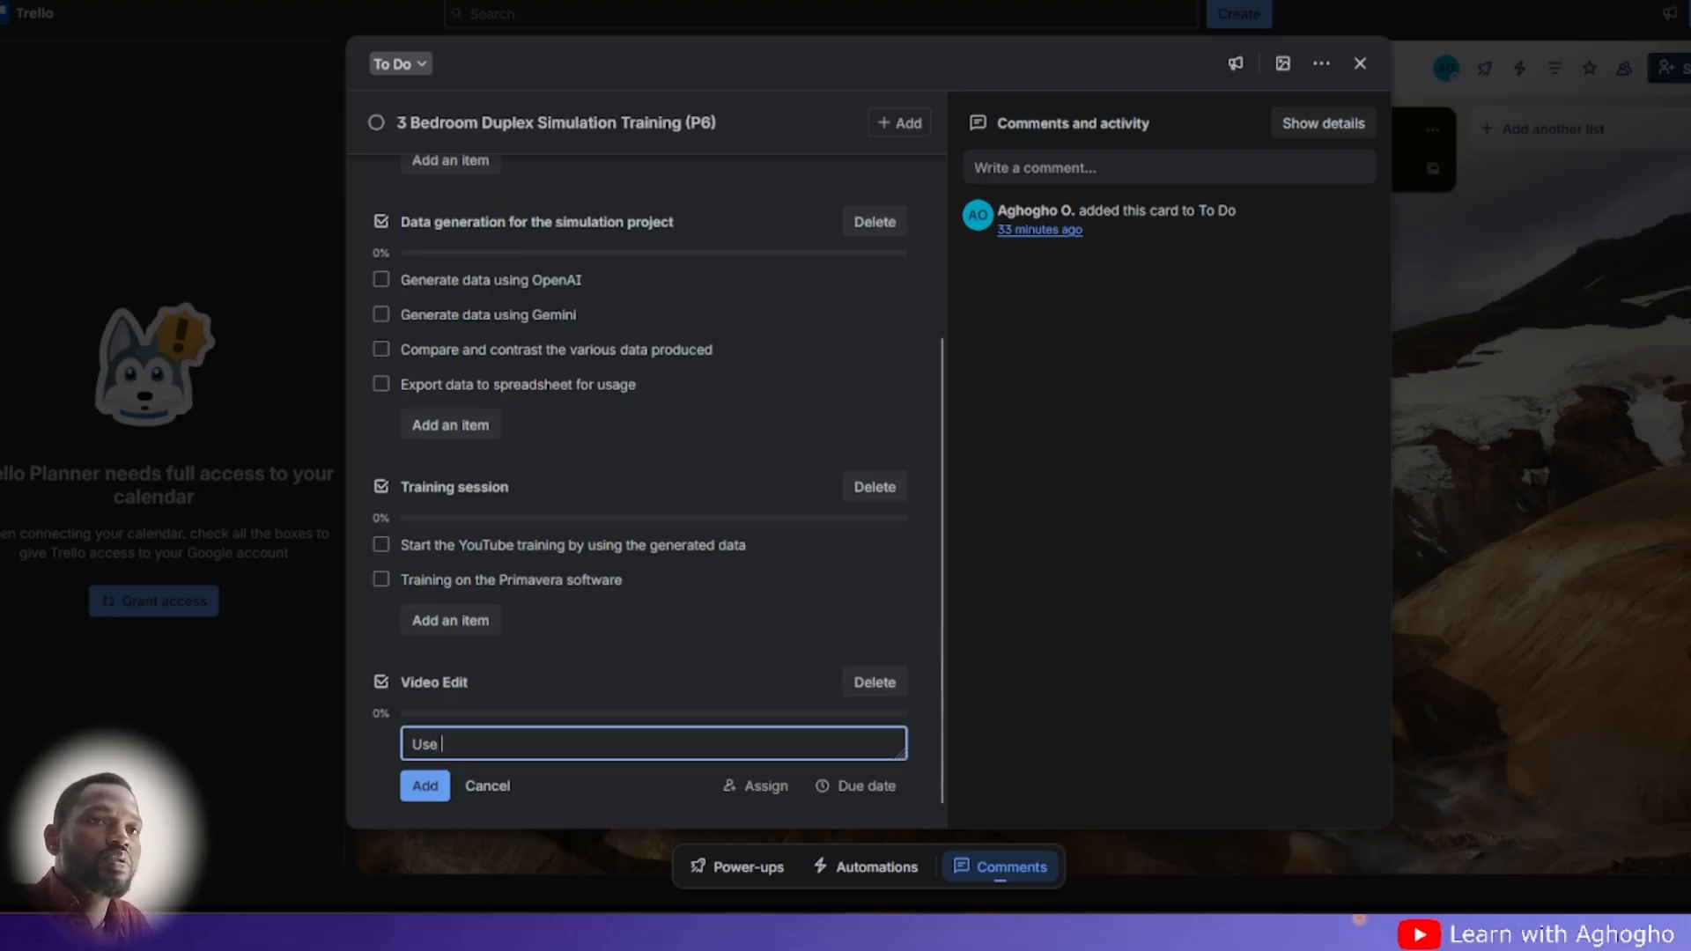
type(" Open")
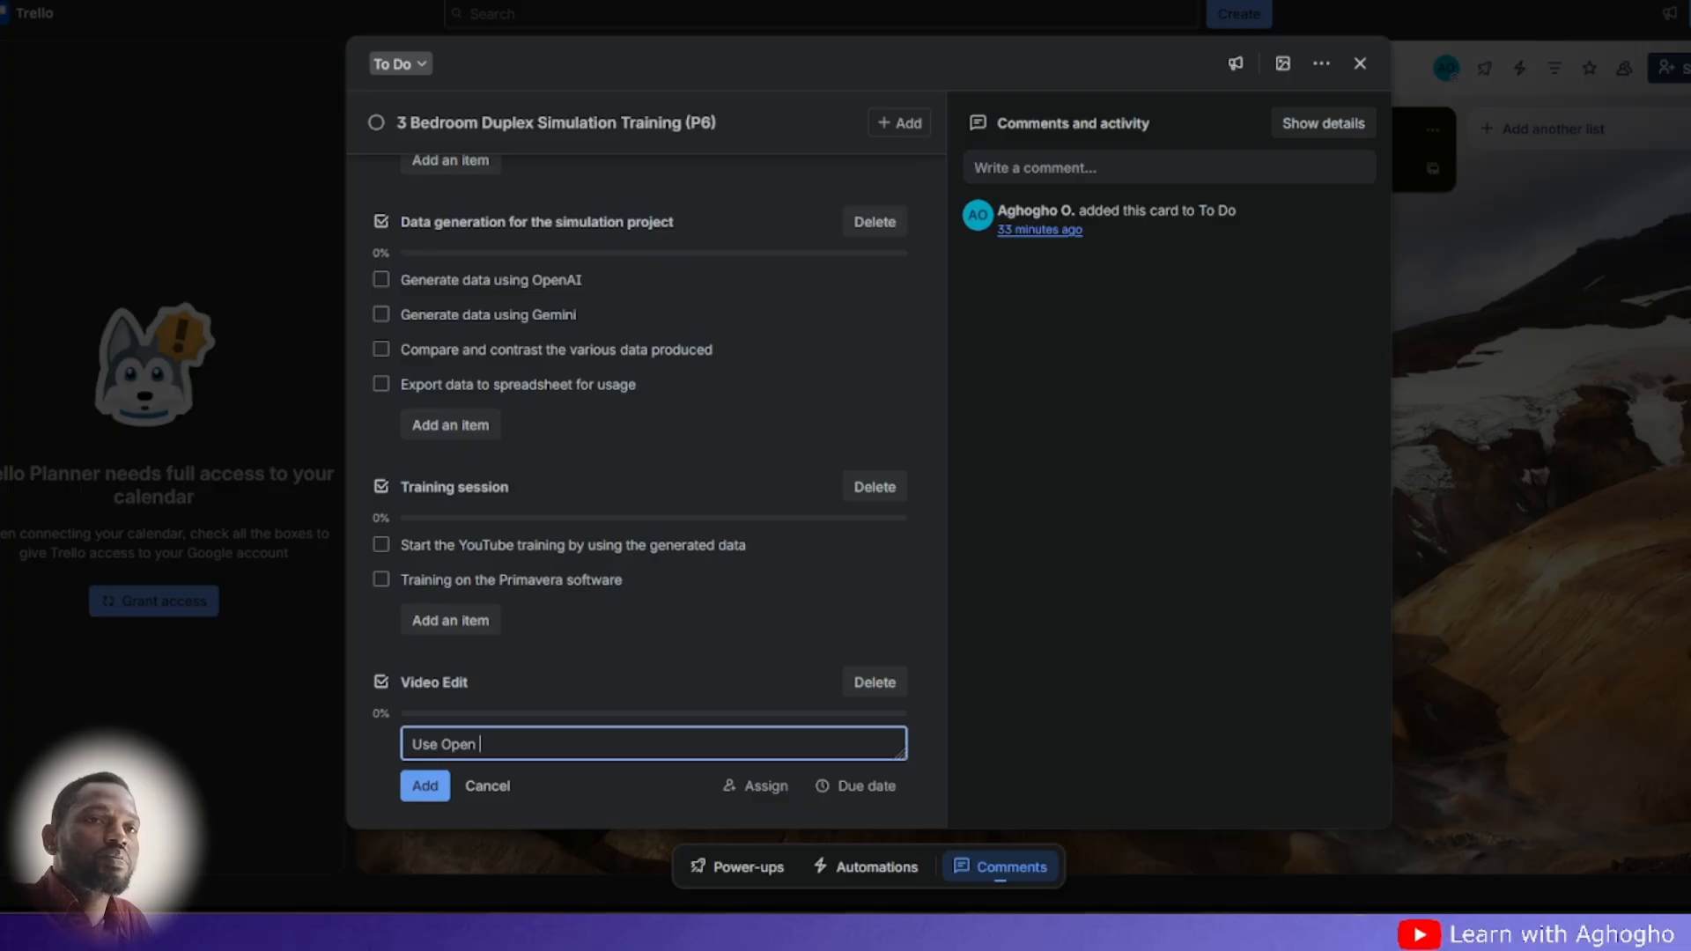
key("BackSpace")
key("BackSpace")
key("BackSpace")
key("BackSpace")
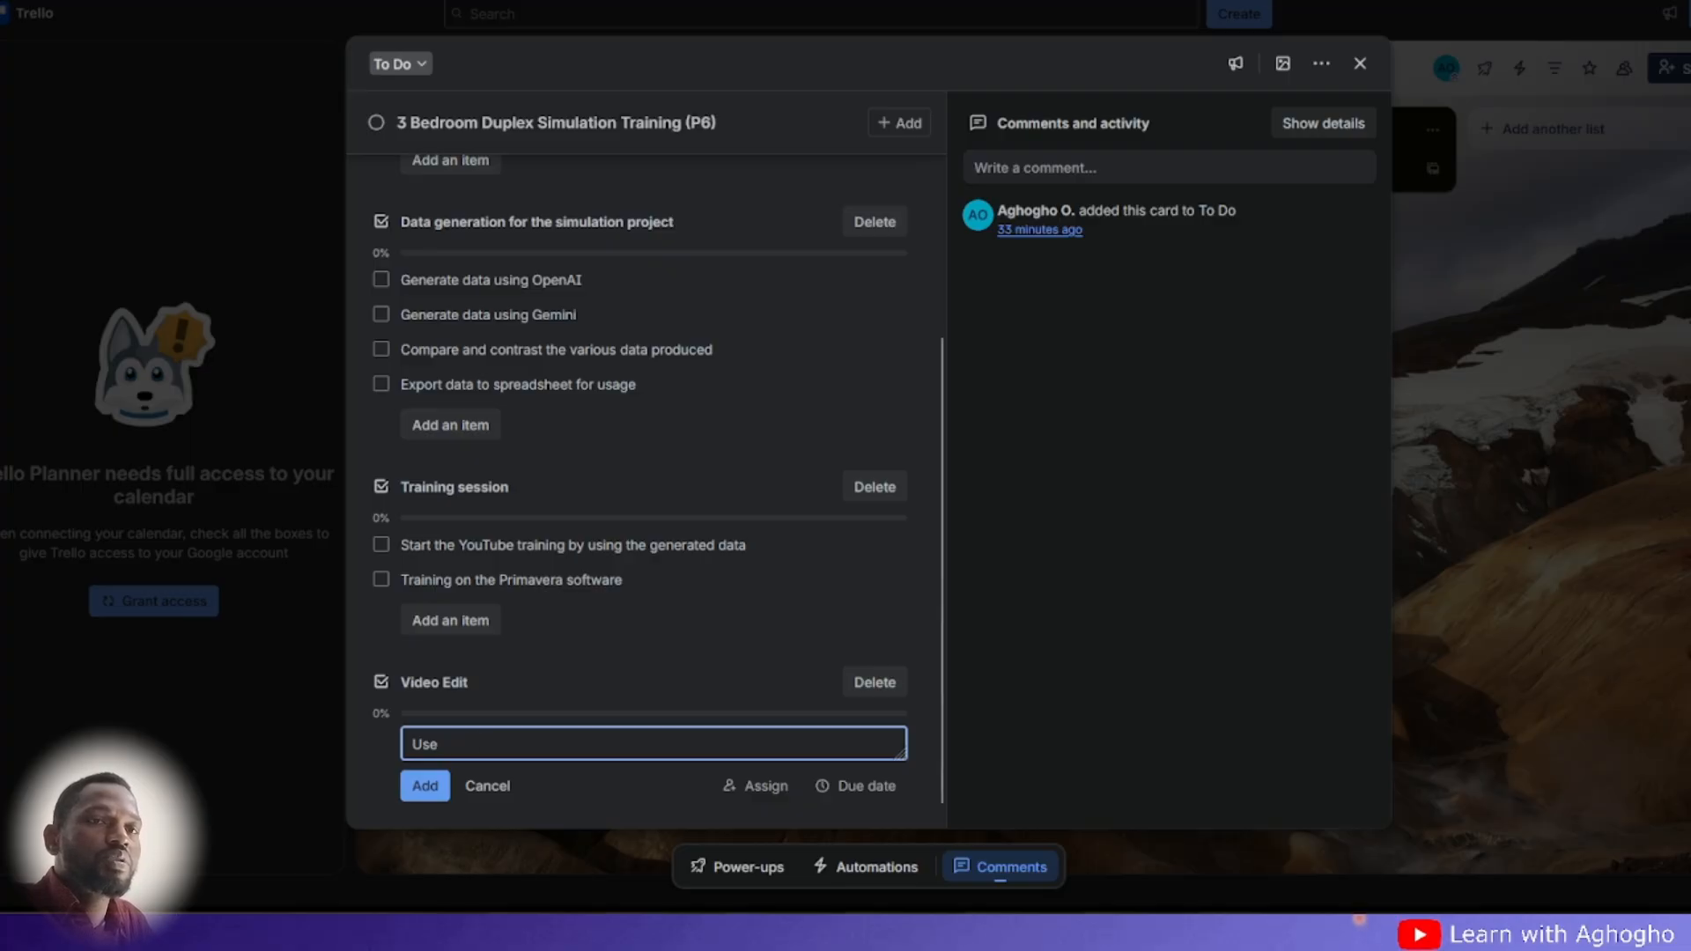
type("d")
type("OBSD")
type(" s")
type("t")
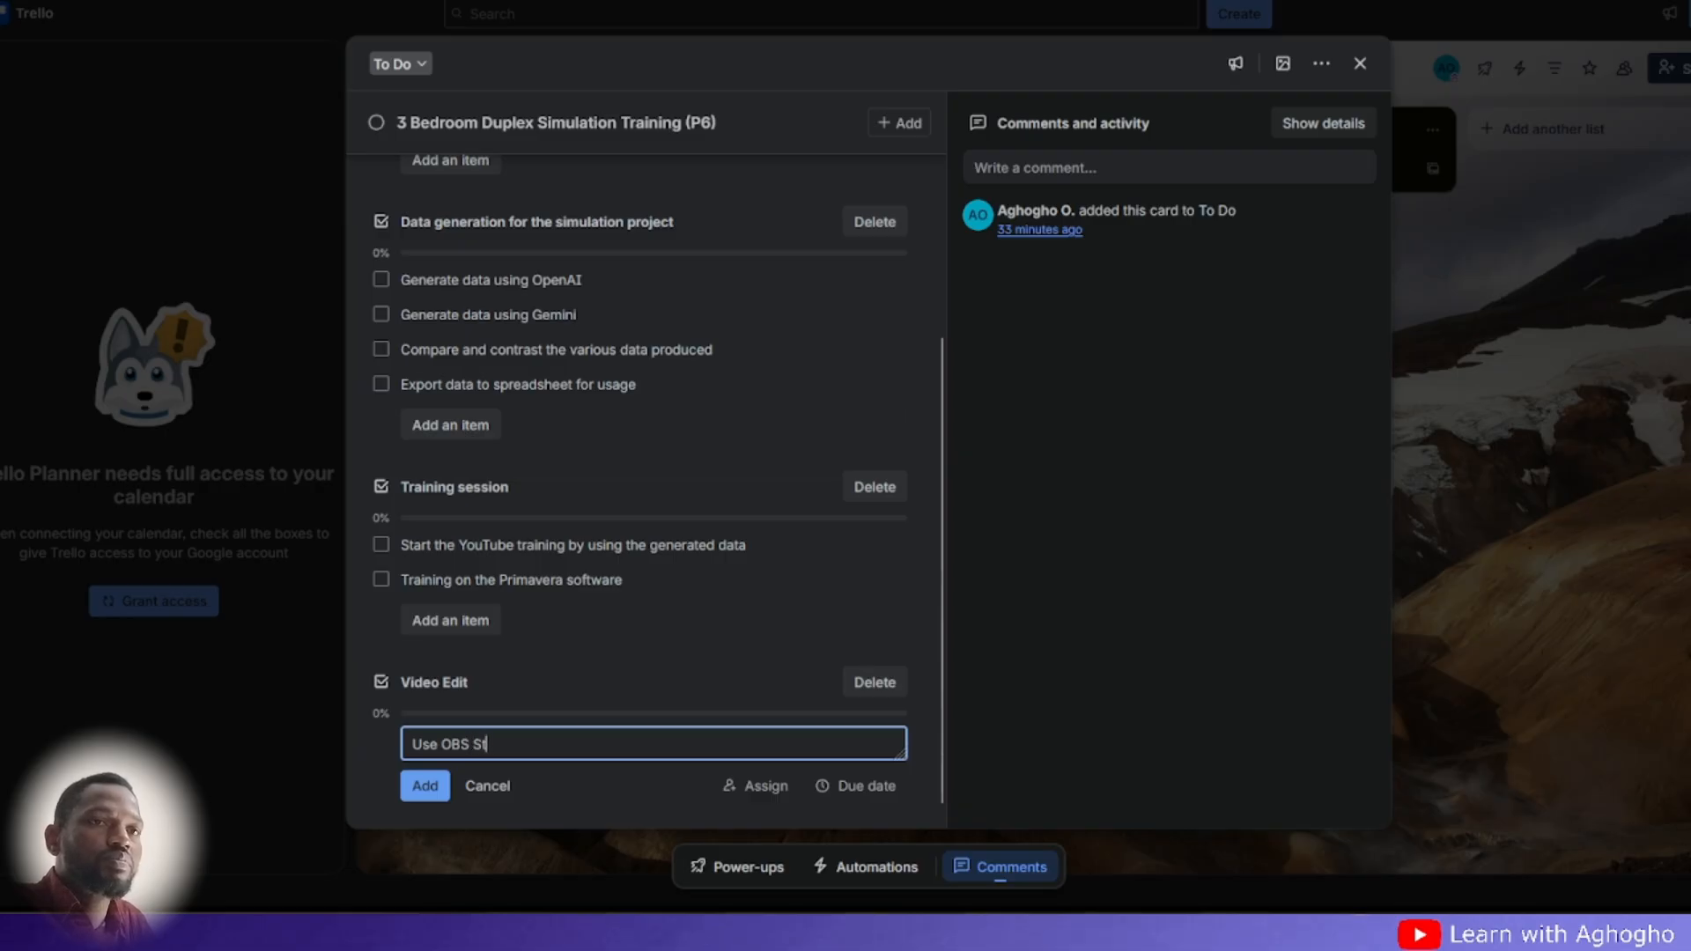
type("ud")
type("io to ")
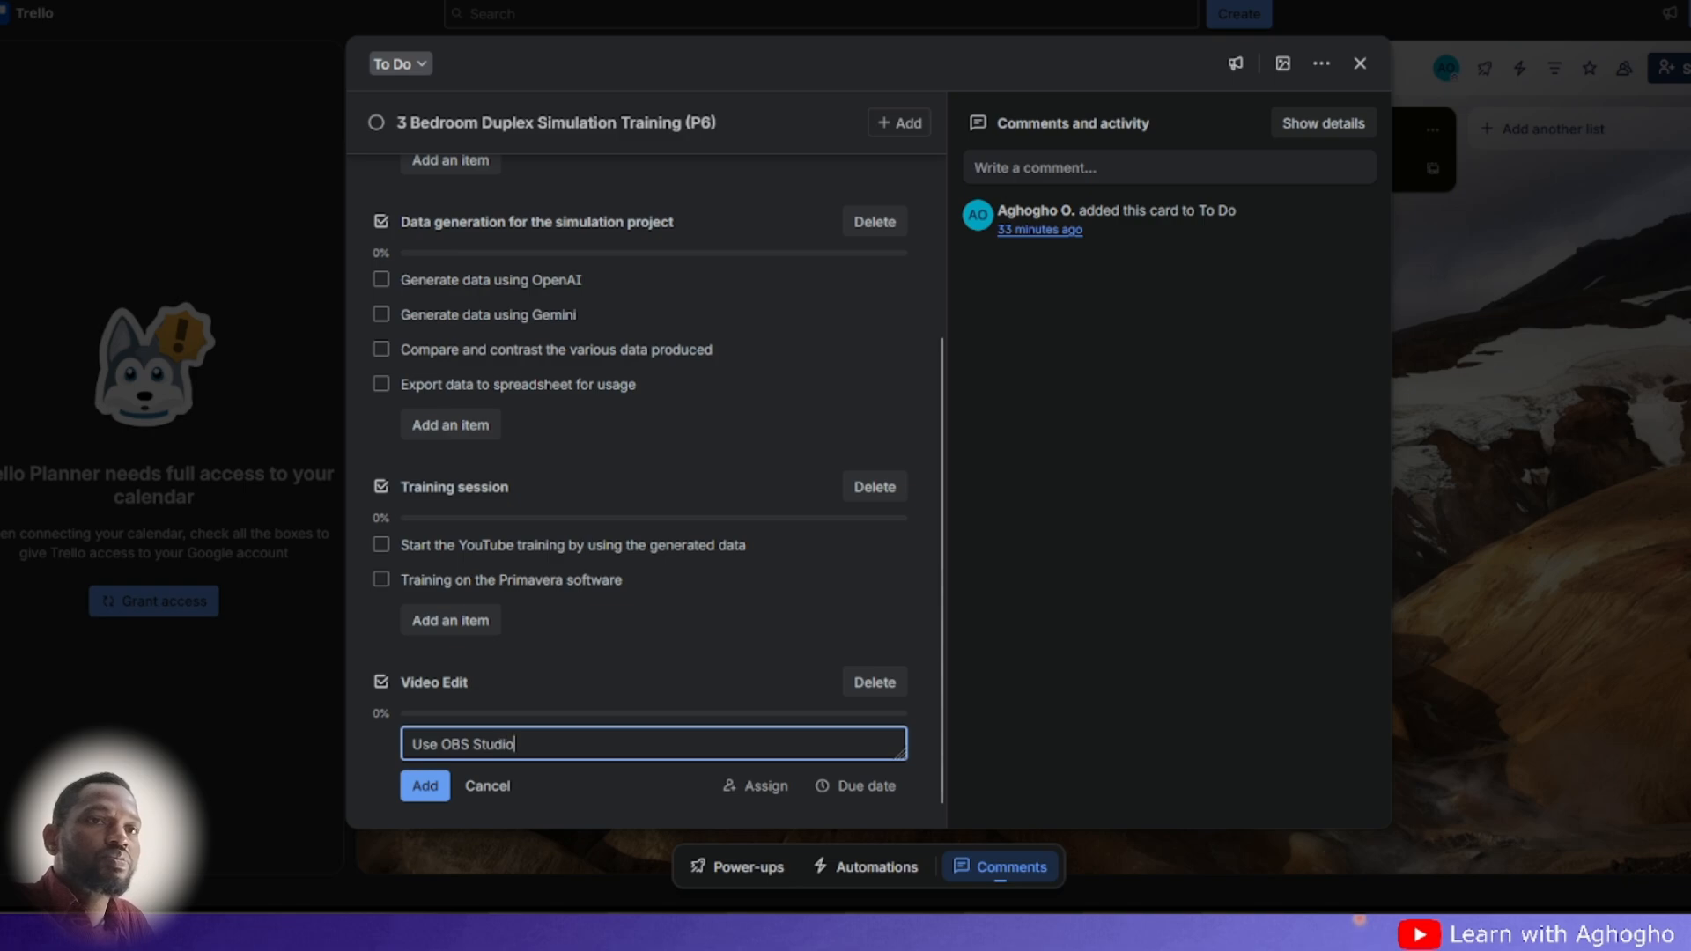
type("capture ")
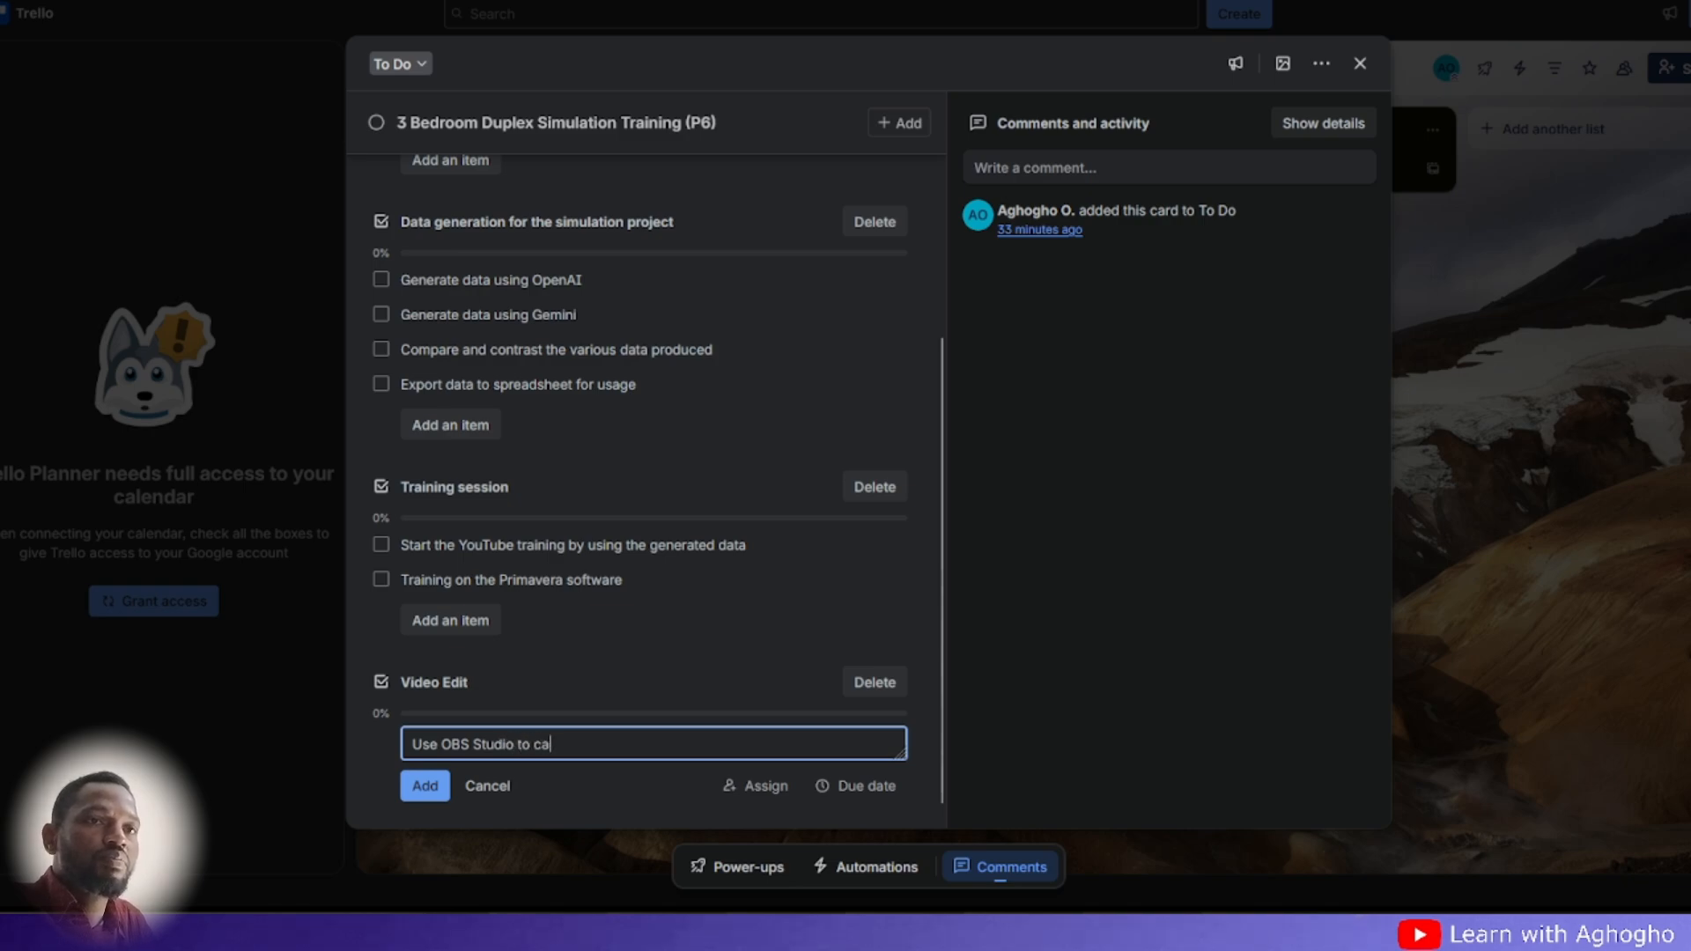
type("training")
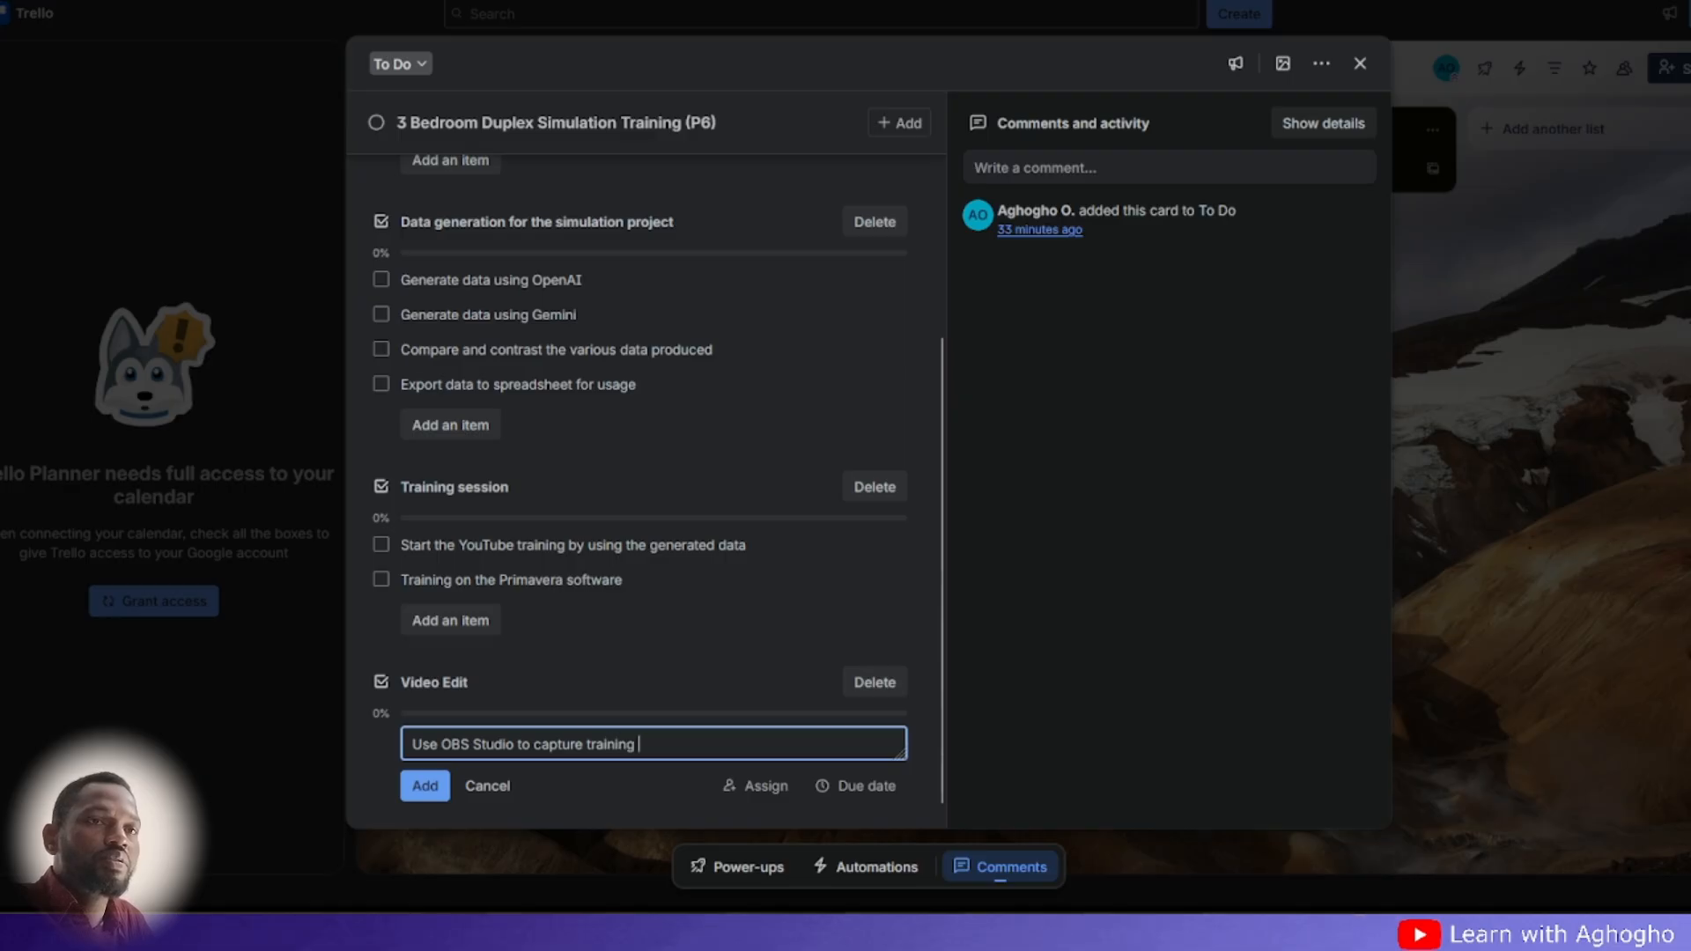
type(" a")
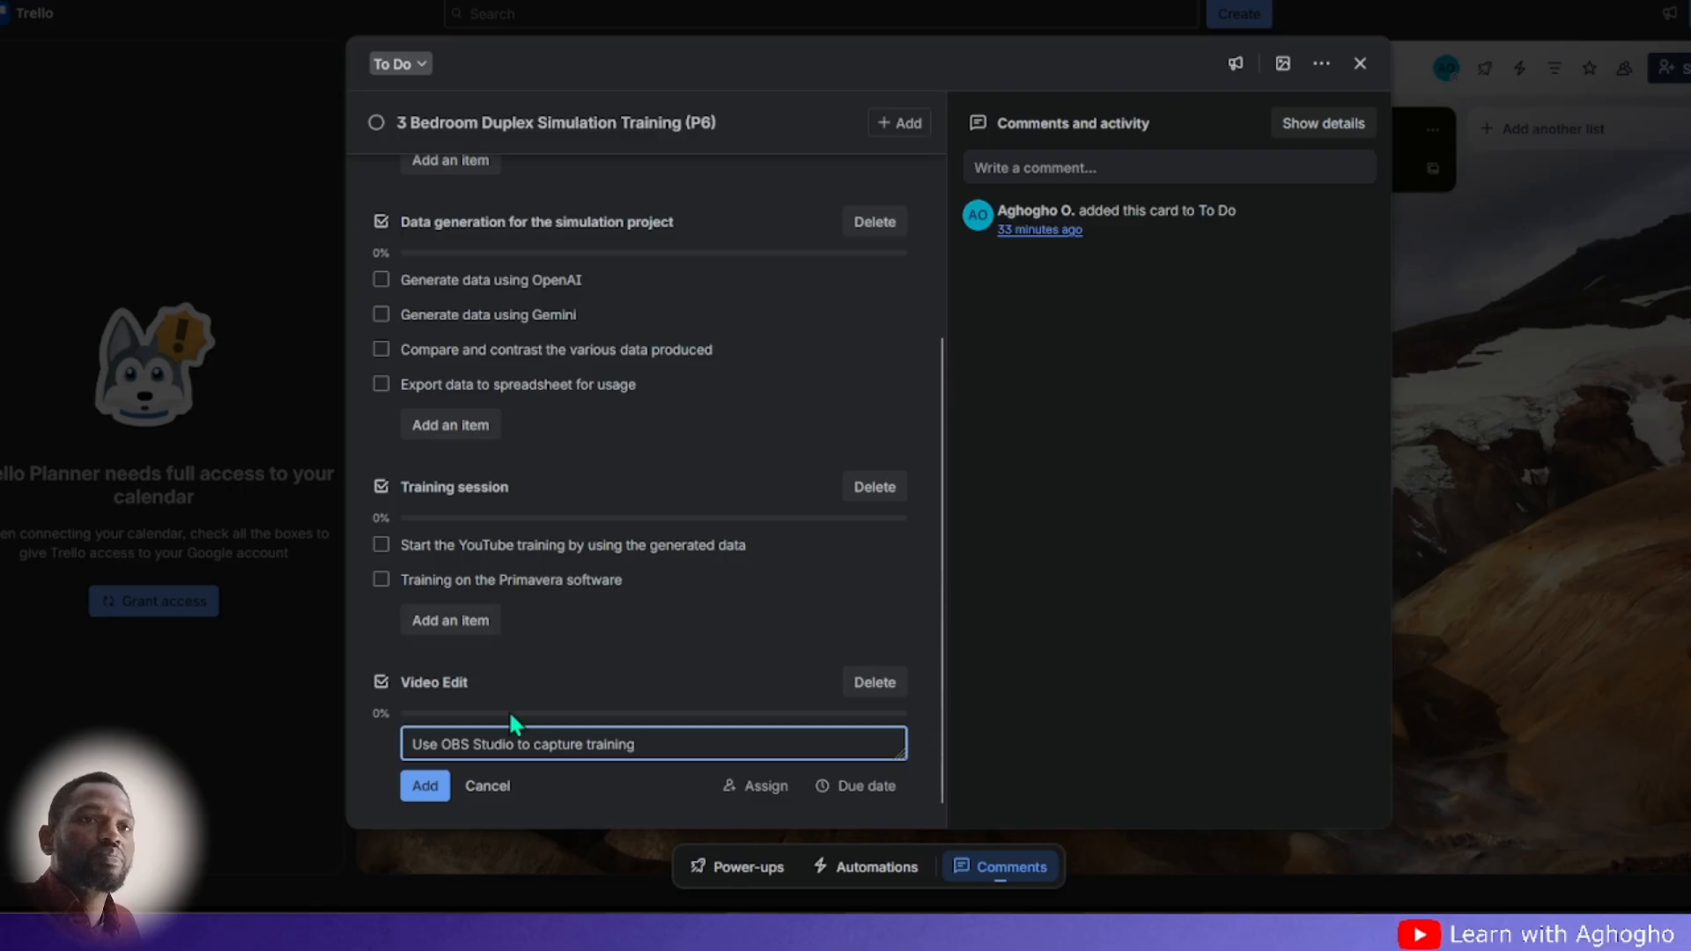
left_click(425, 785)
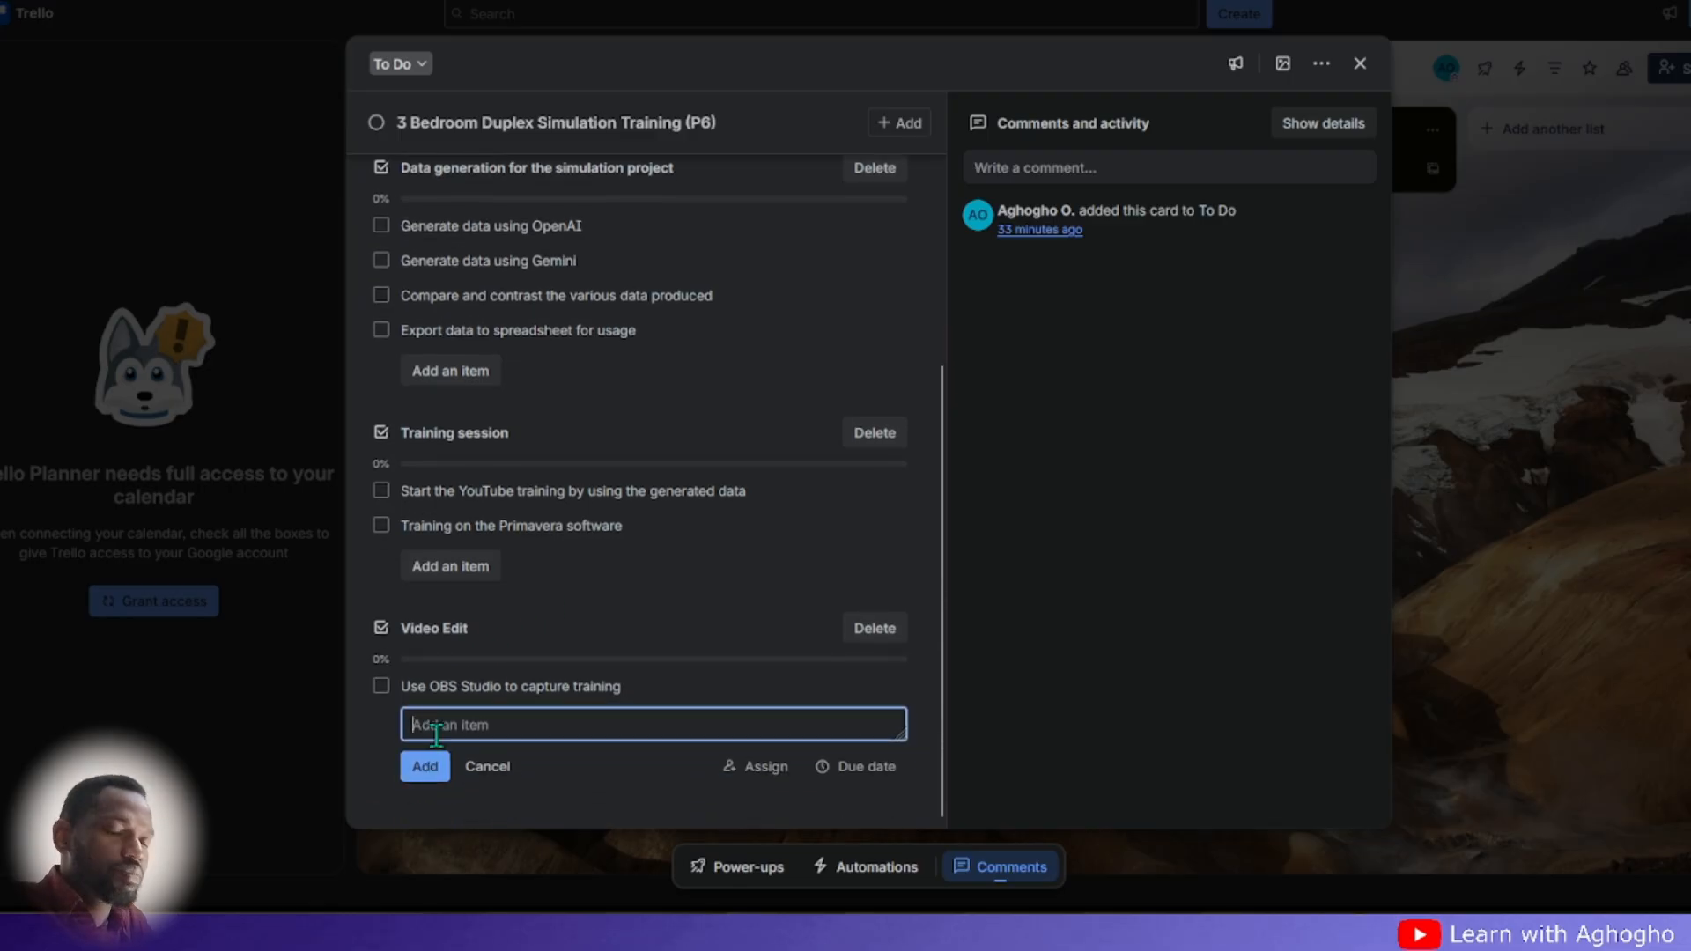
- Add the item "Edit captured video using CapCut and Canva" to the "Video Edit" checklist
type("A")
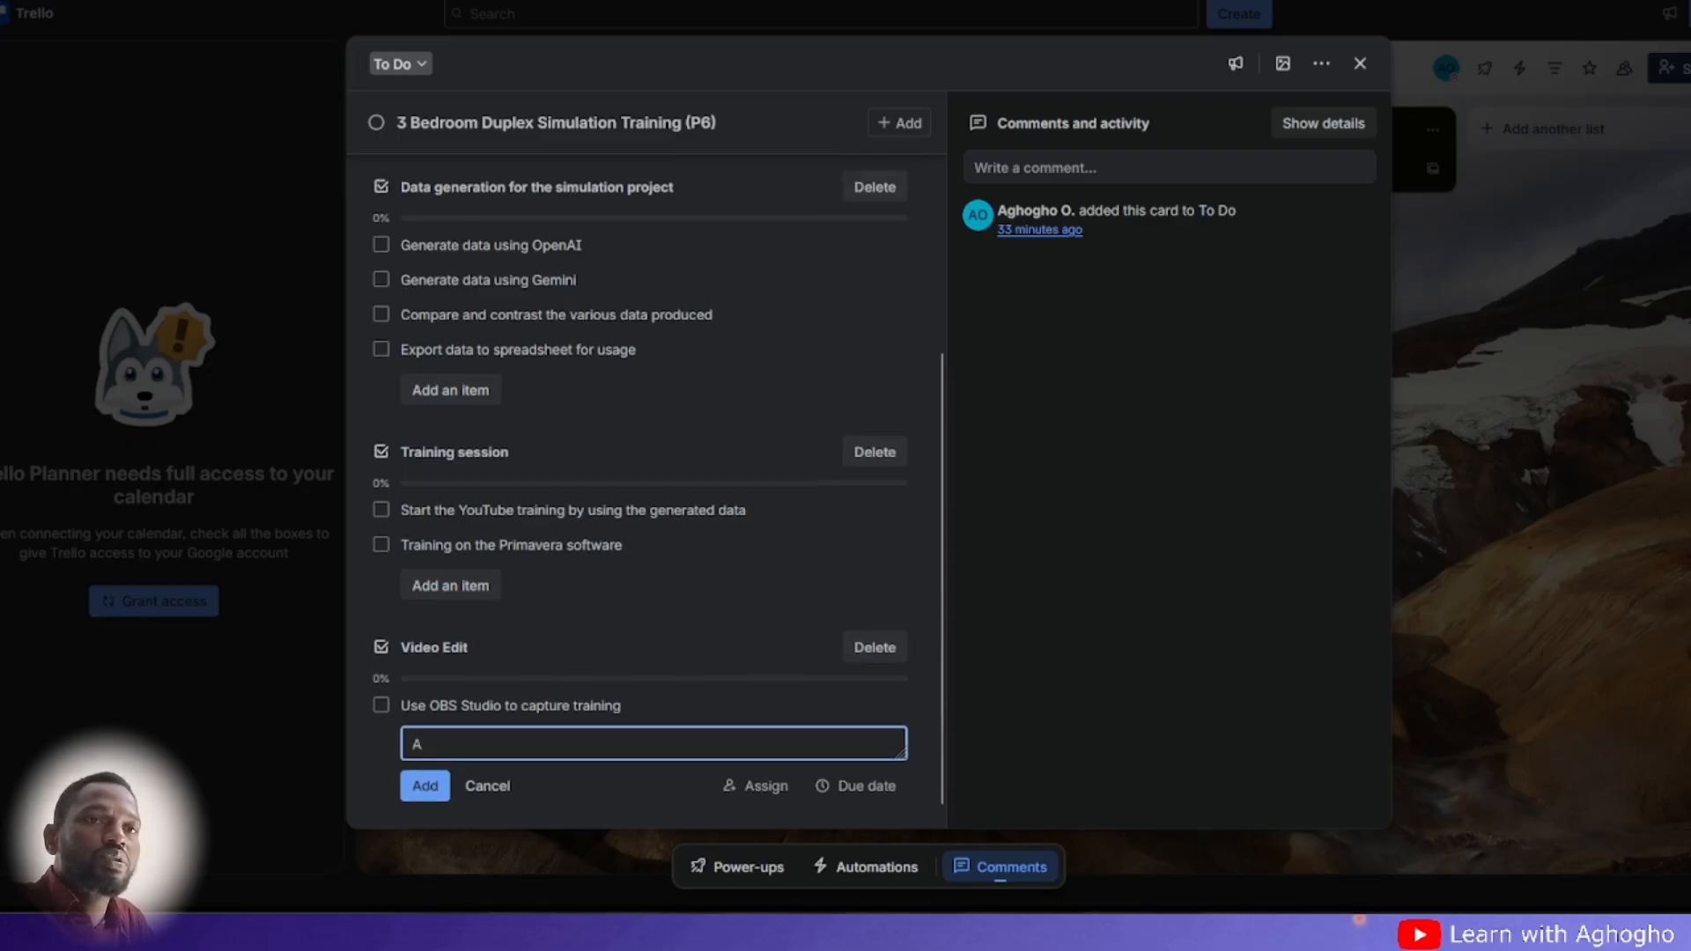
key("BackSpace")
type("e")
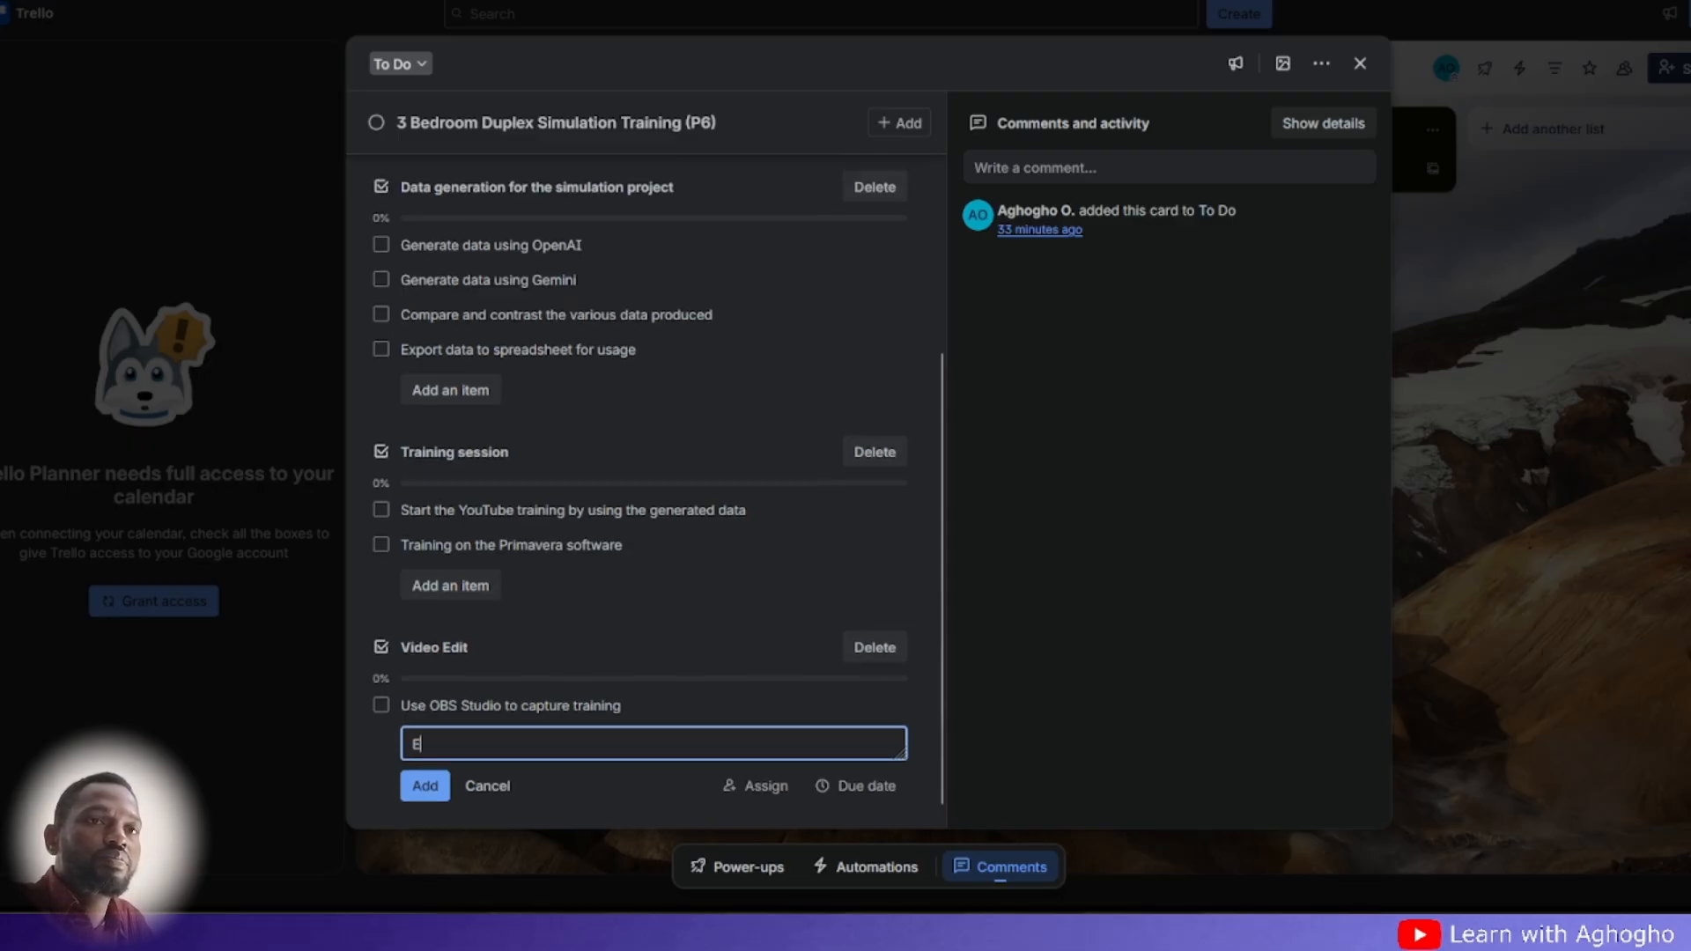
type("dit ")
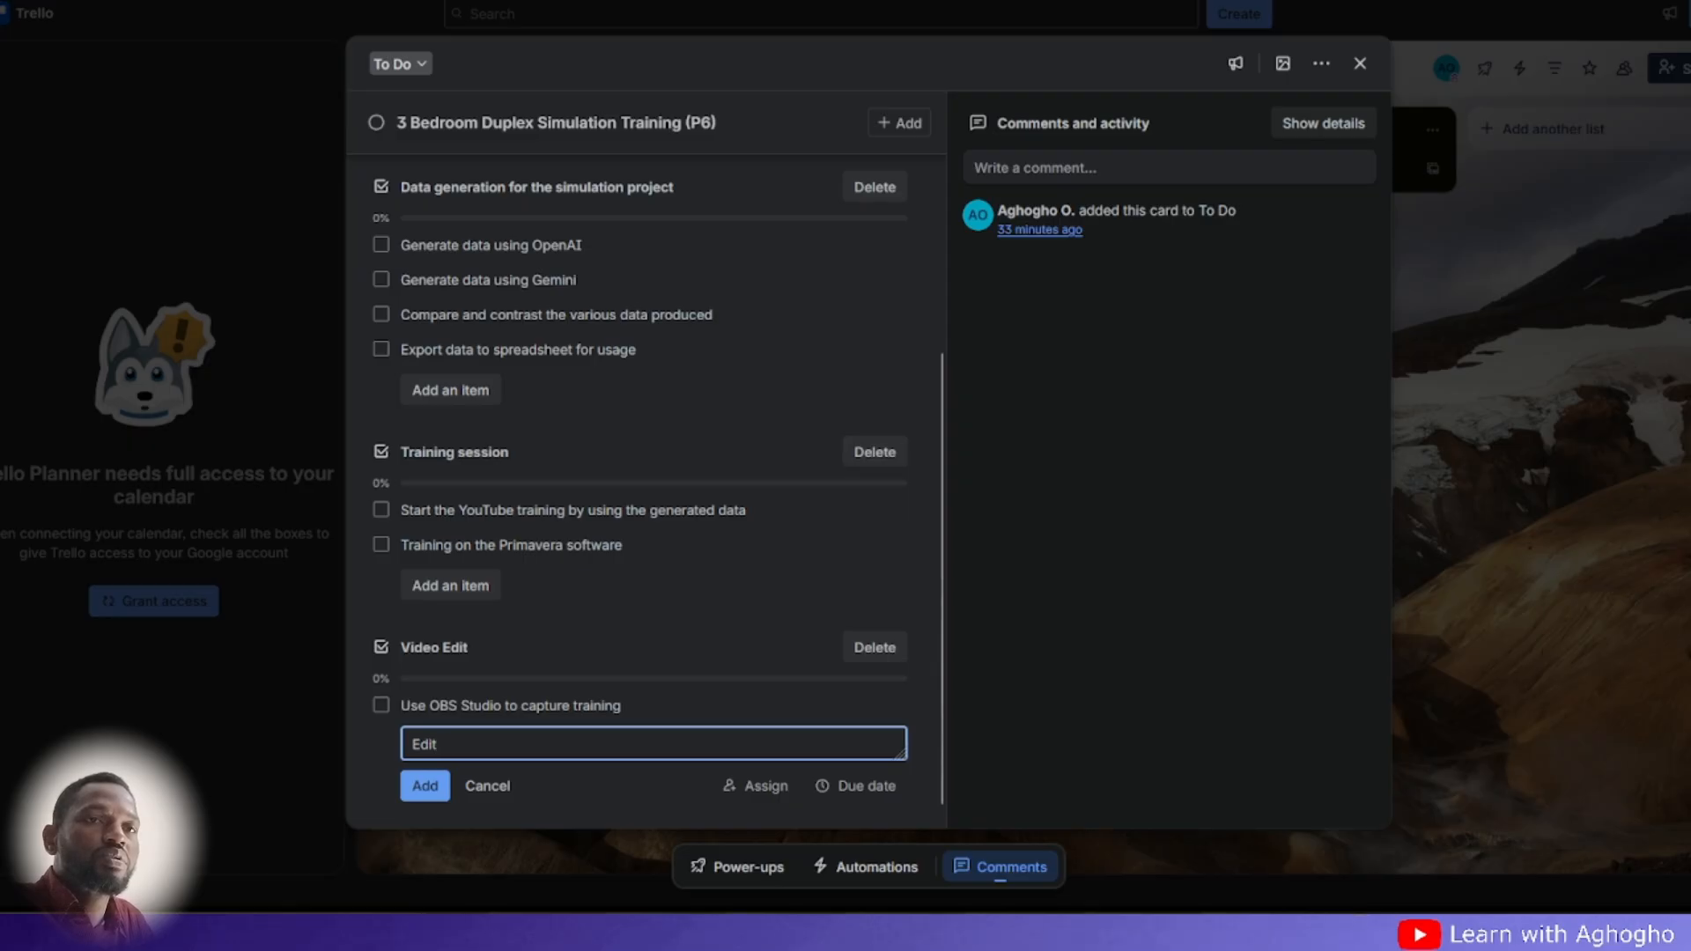
type("cap")
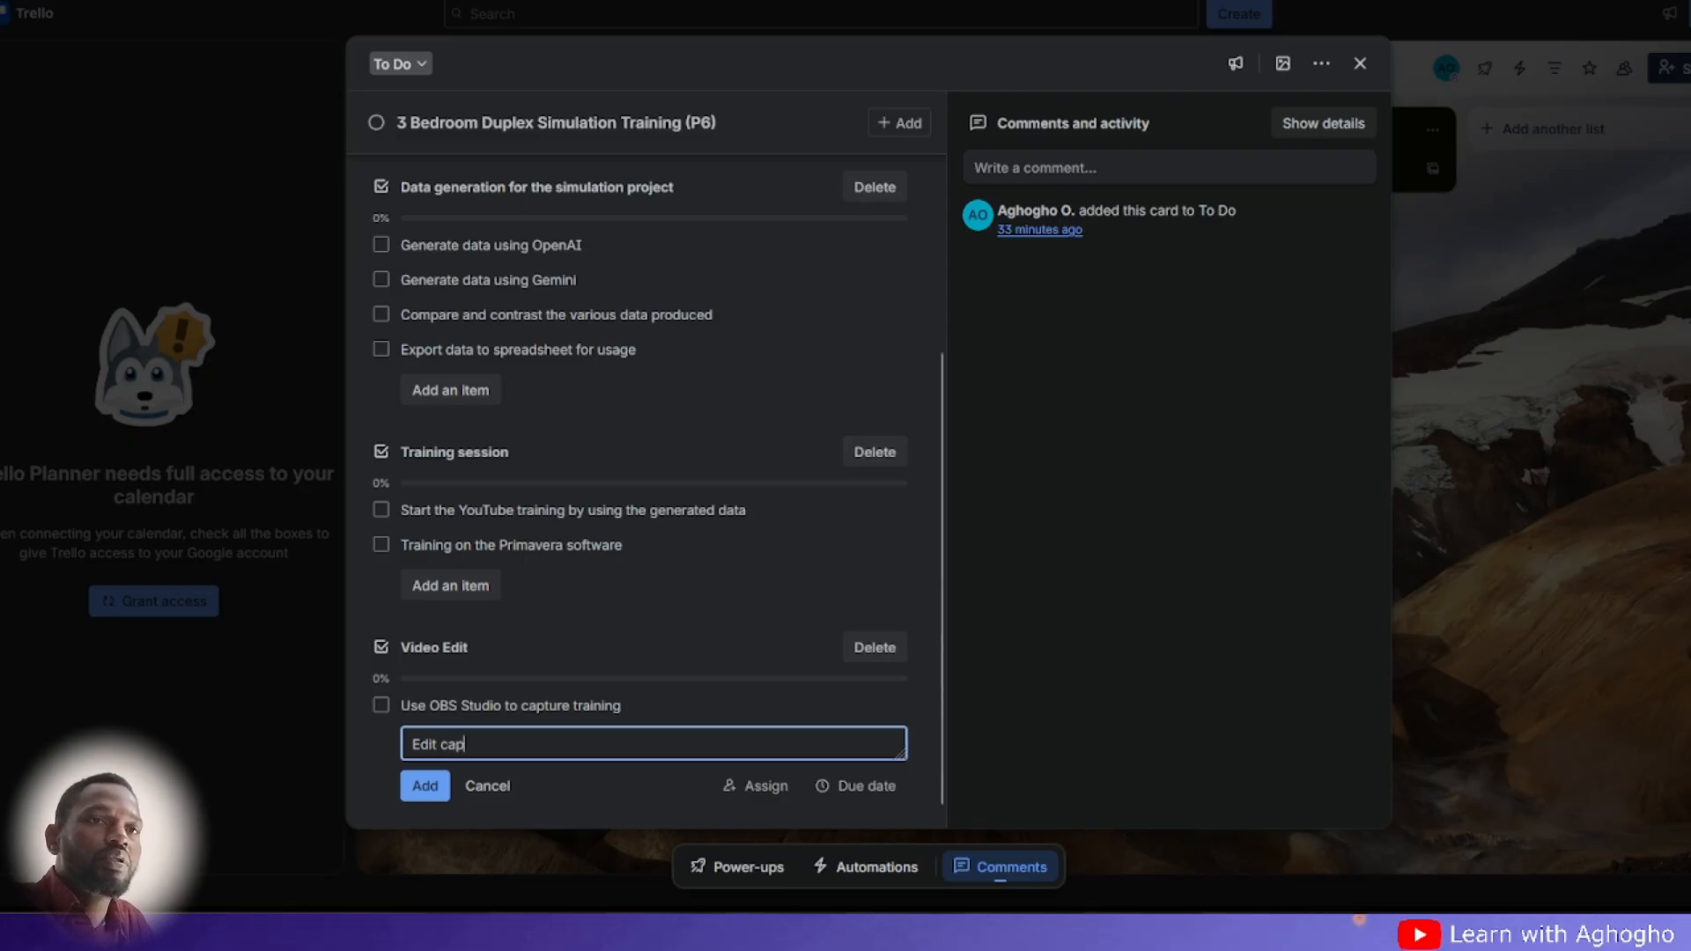
type("tured ")
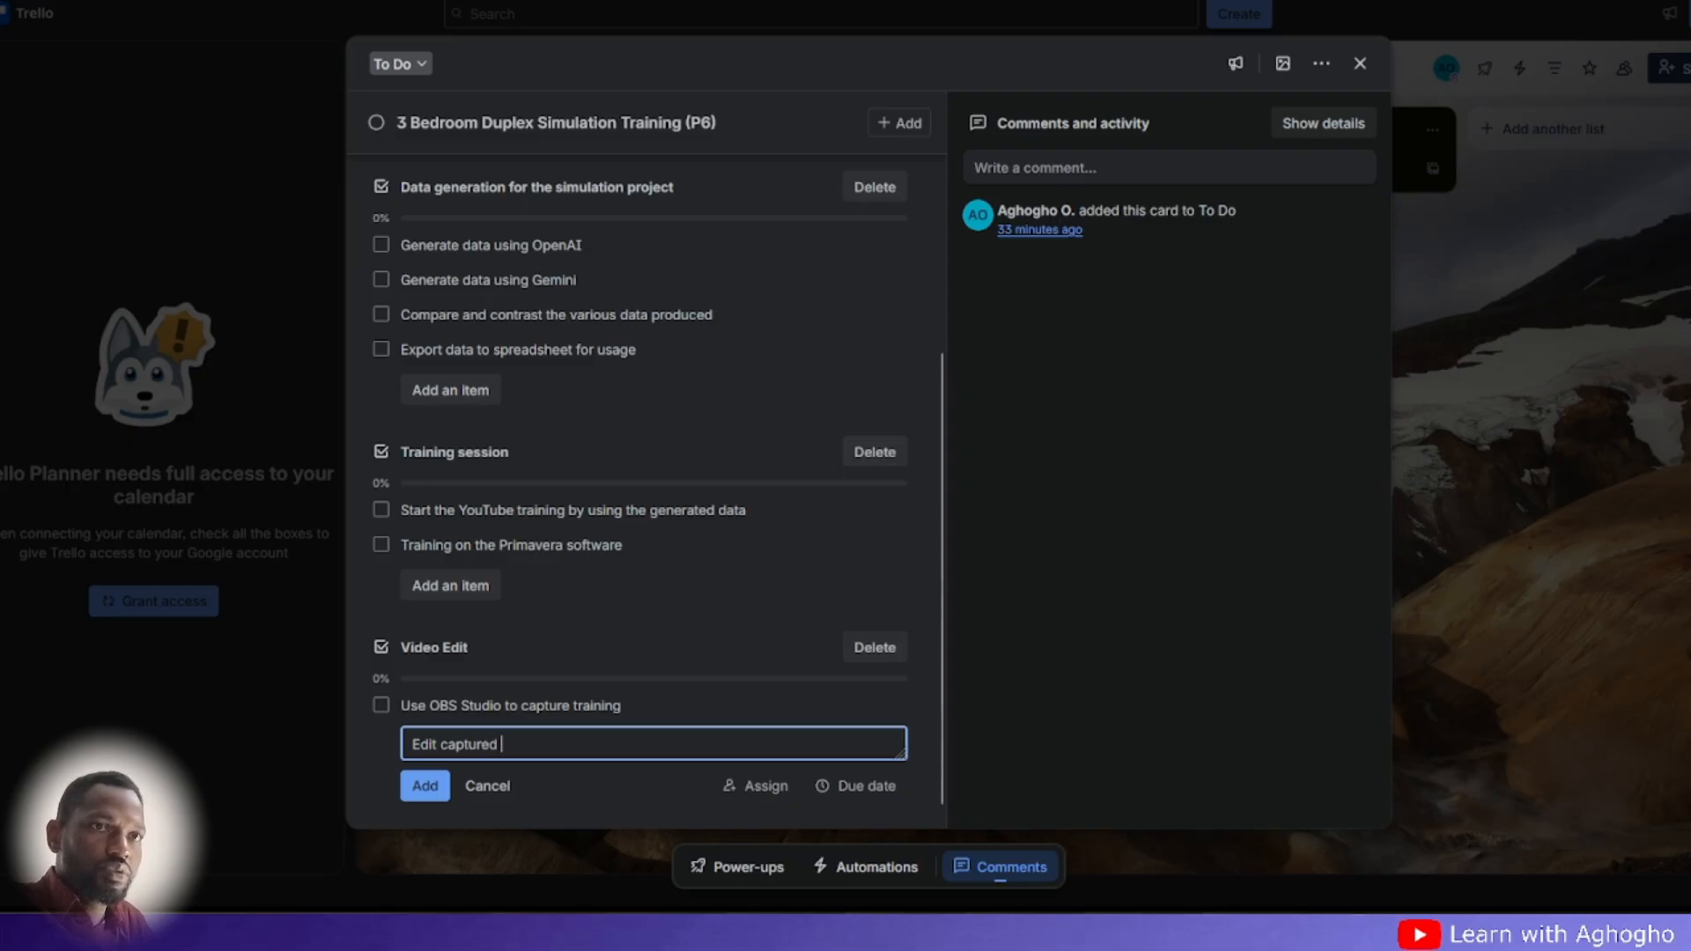
type("video")
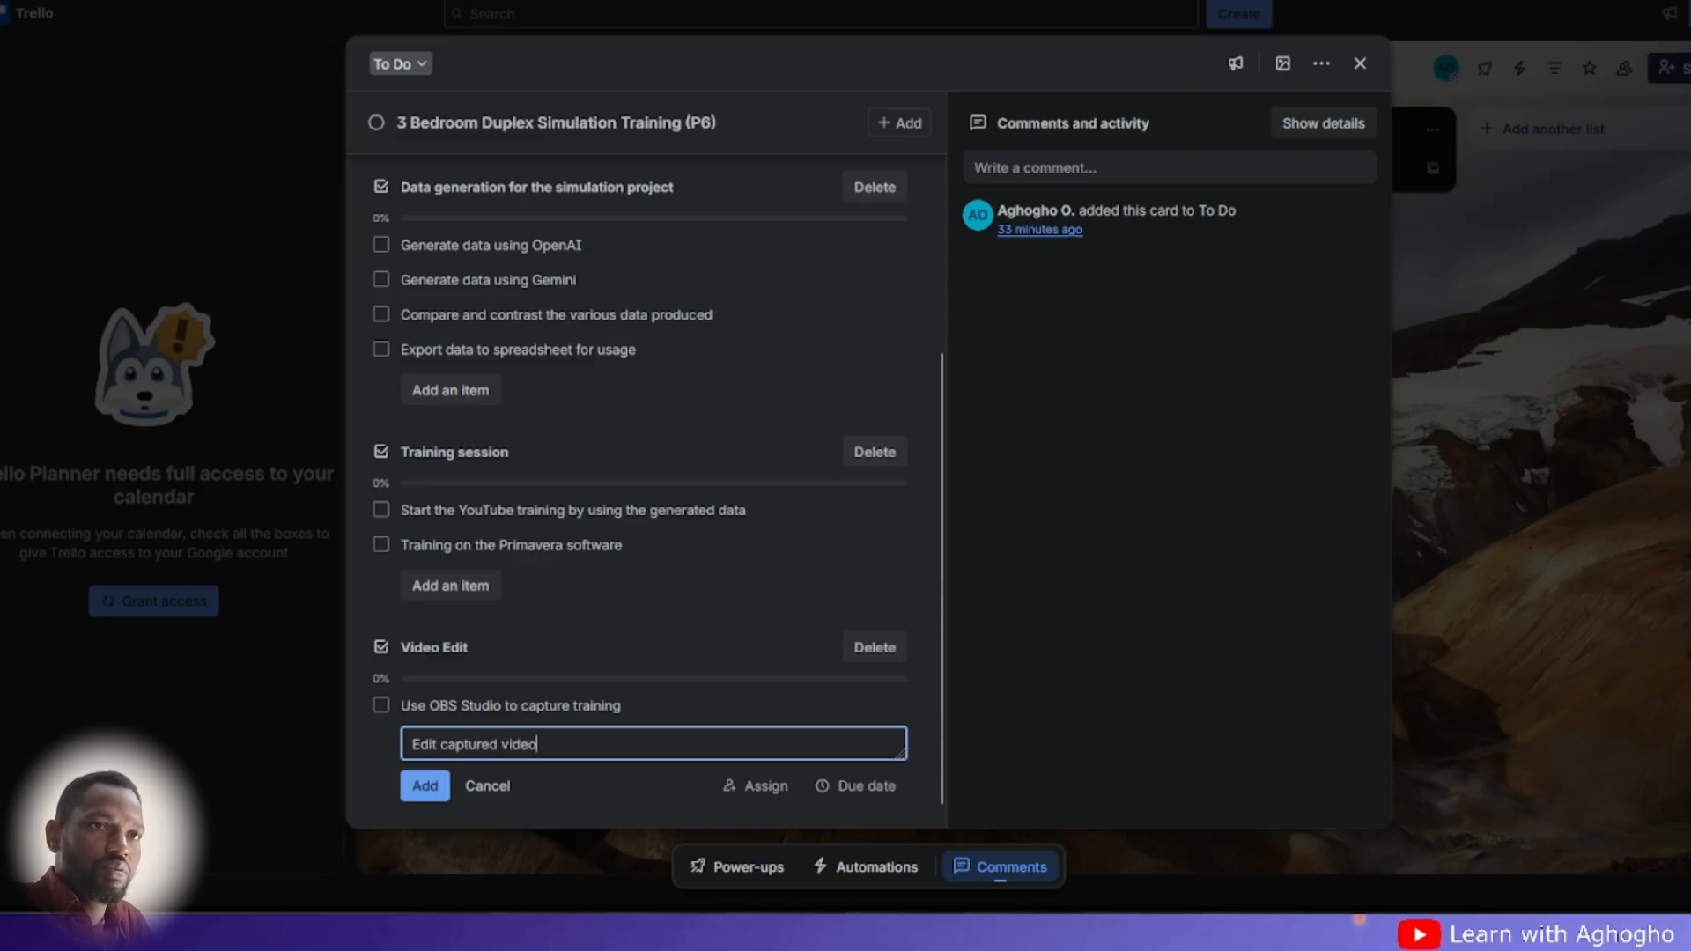
type(" using ")
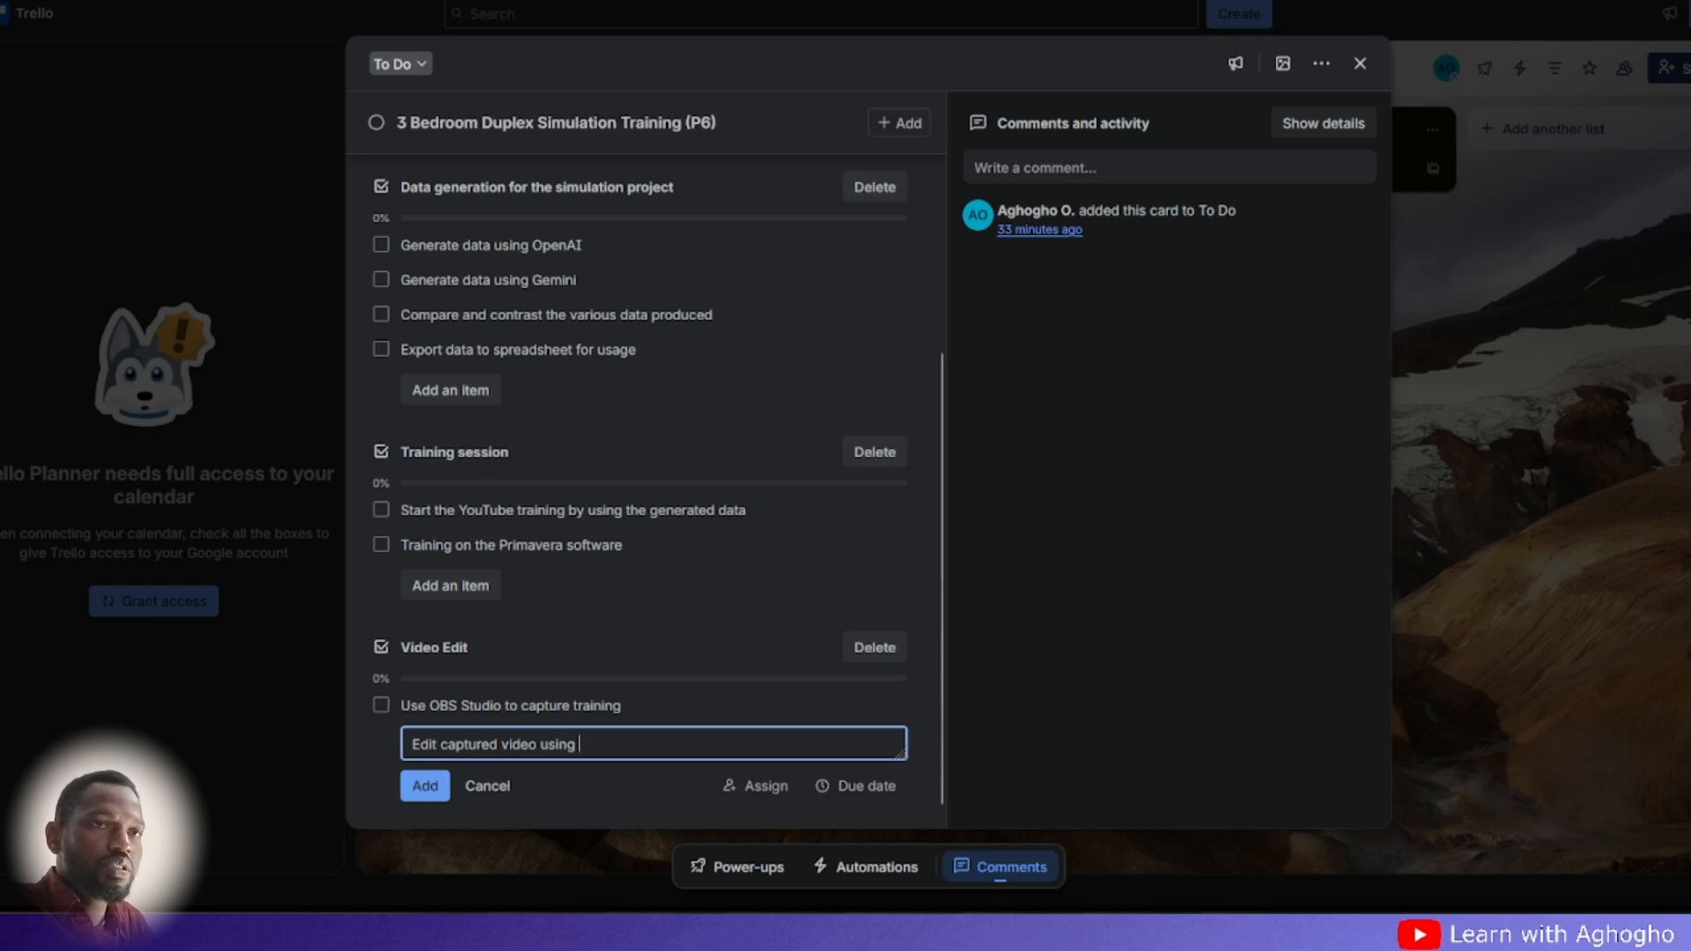
type("Ca")
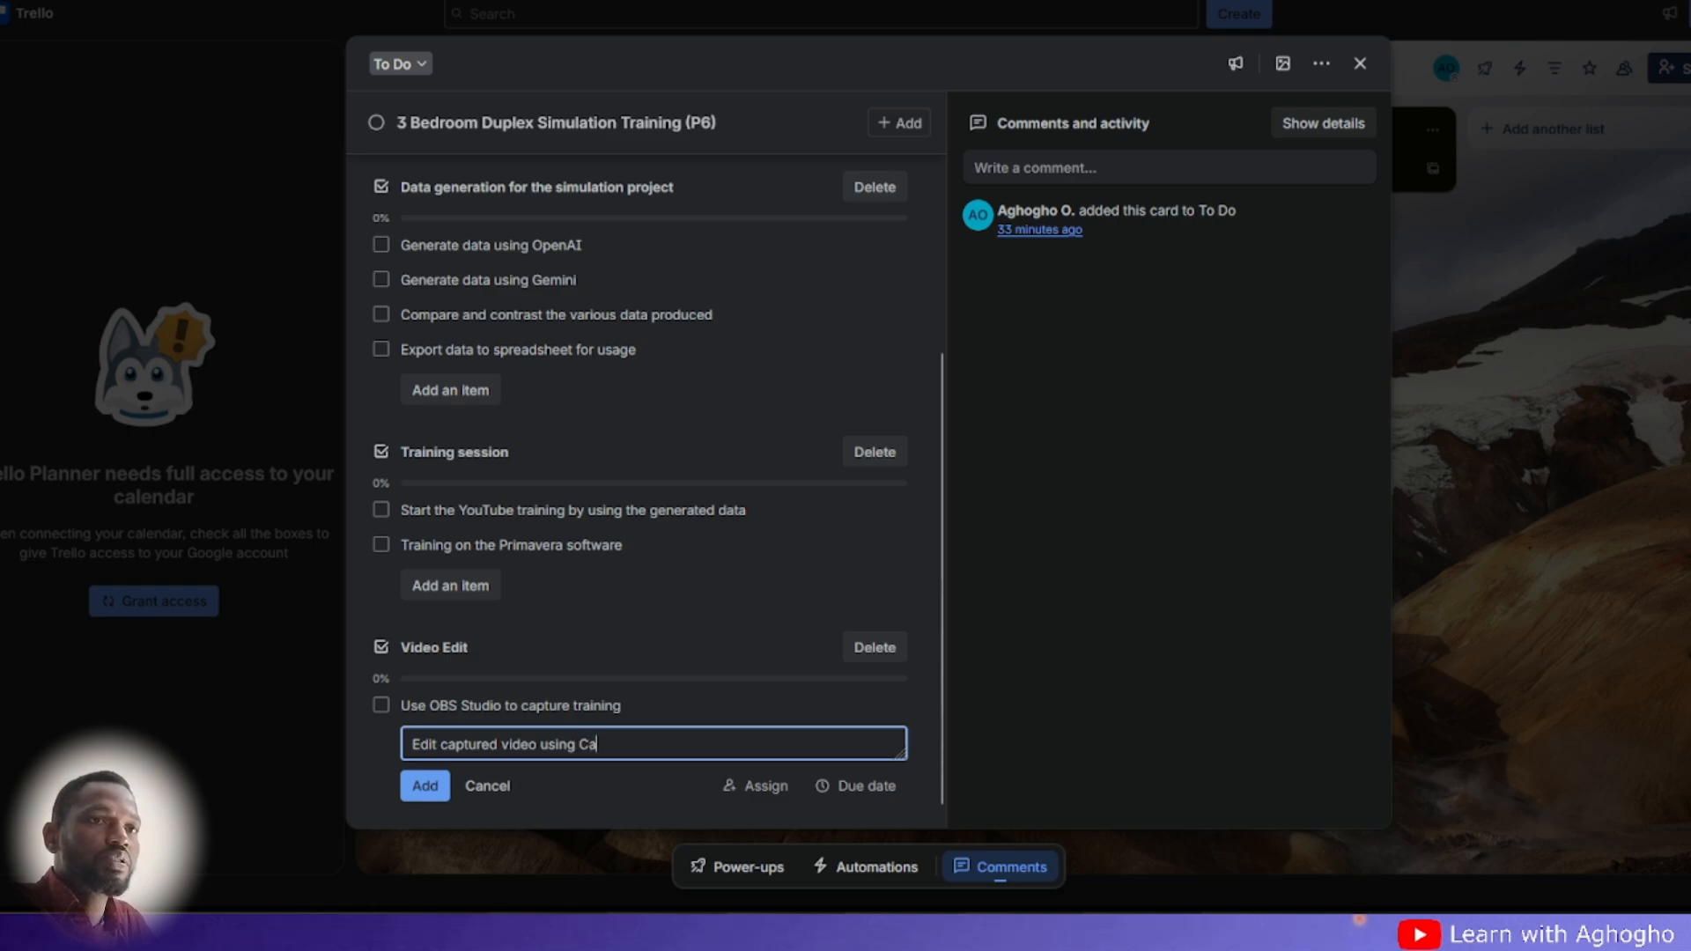
type("pCut")
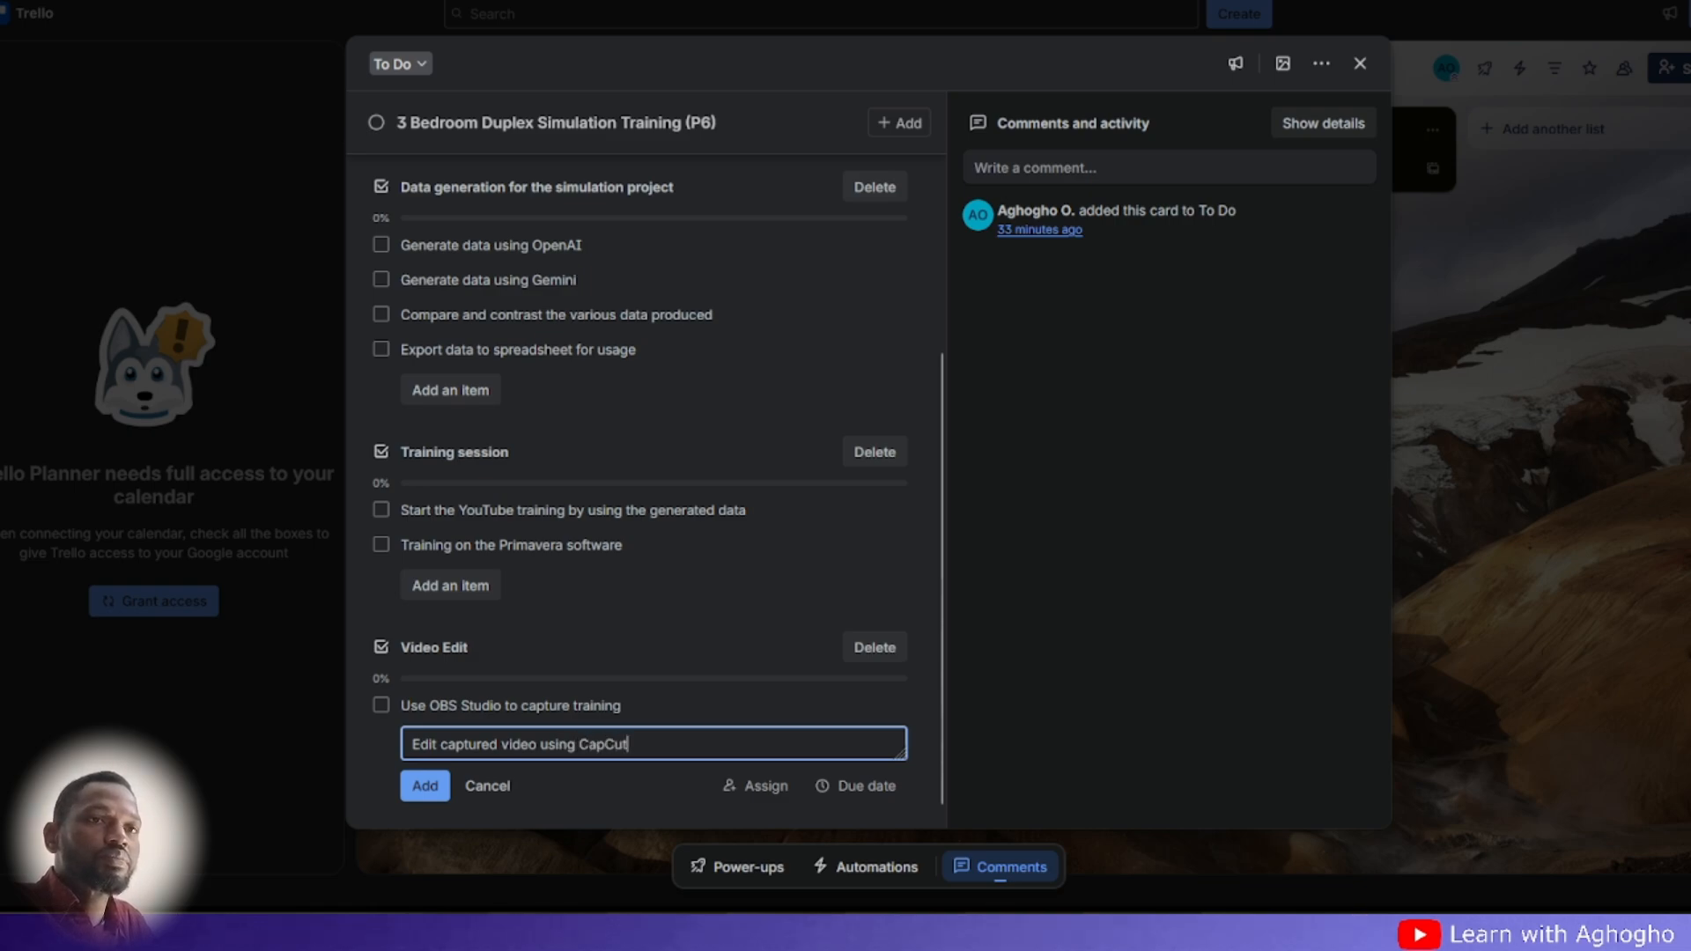
type(" AND")
key("BackSpace")
key("BackSpace")
key("BackSpace")
type("and Cav")
key("BackSpace")
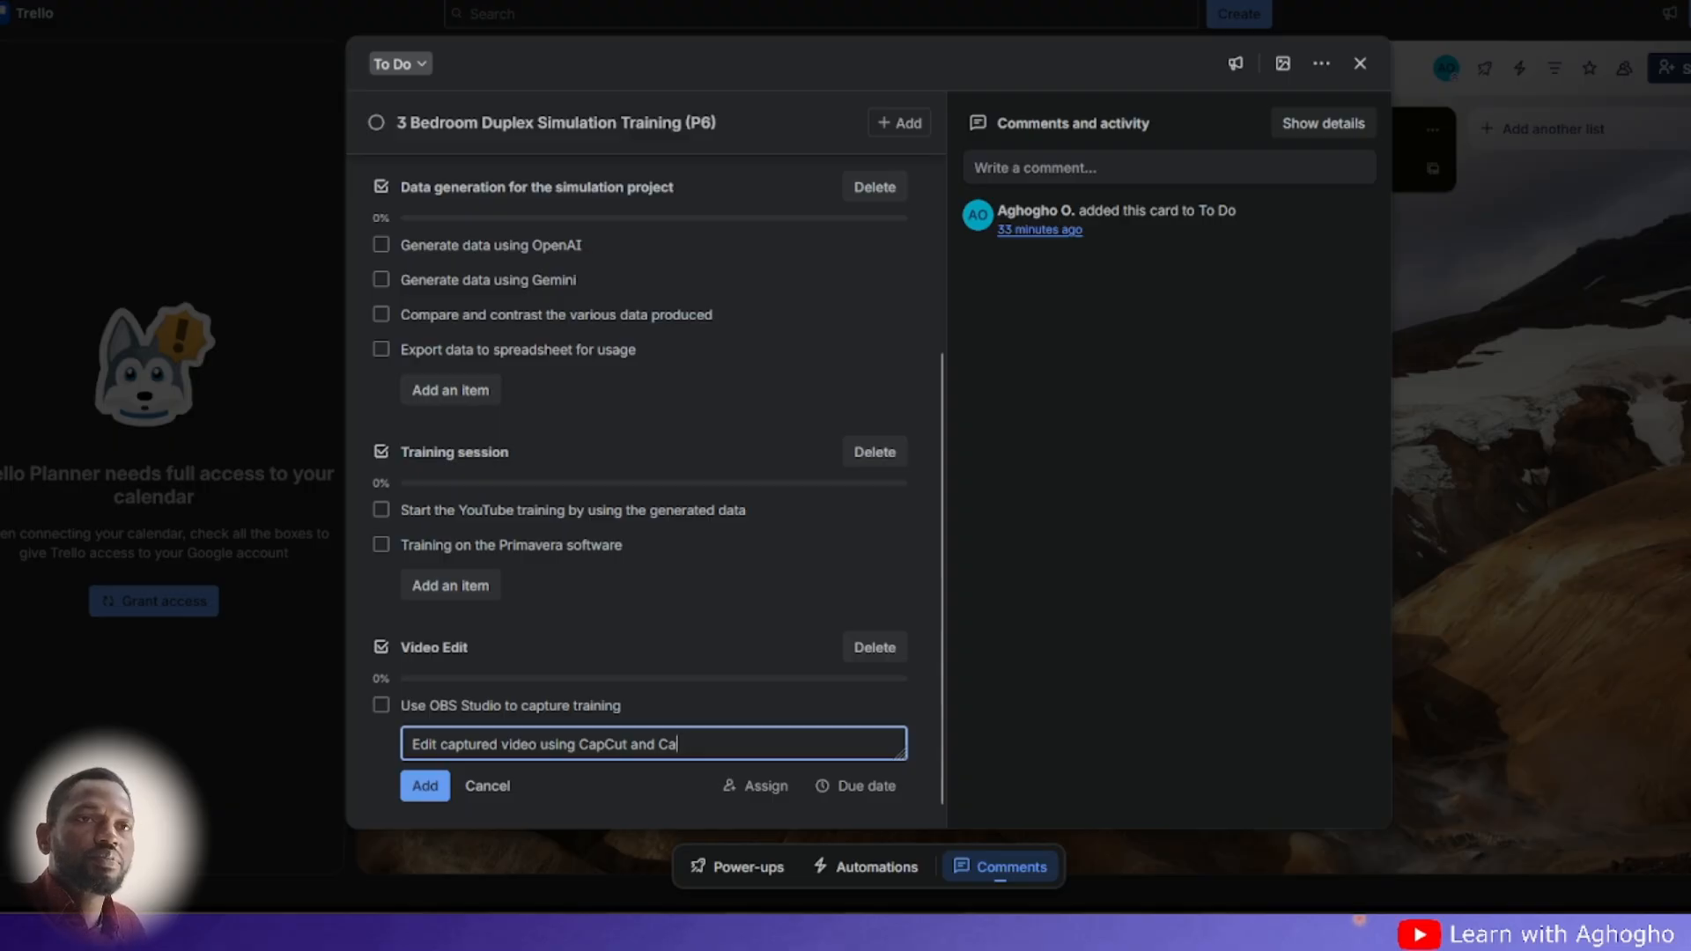
type("nva")
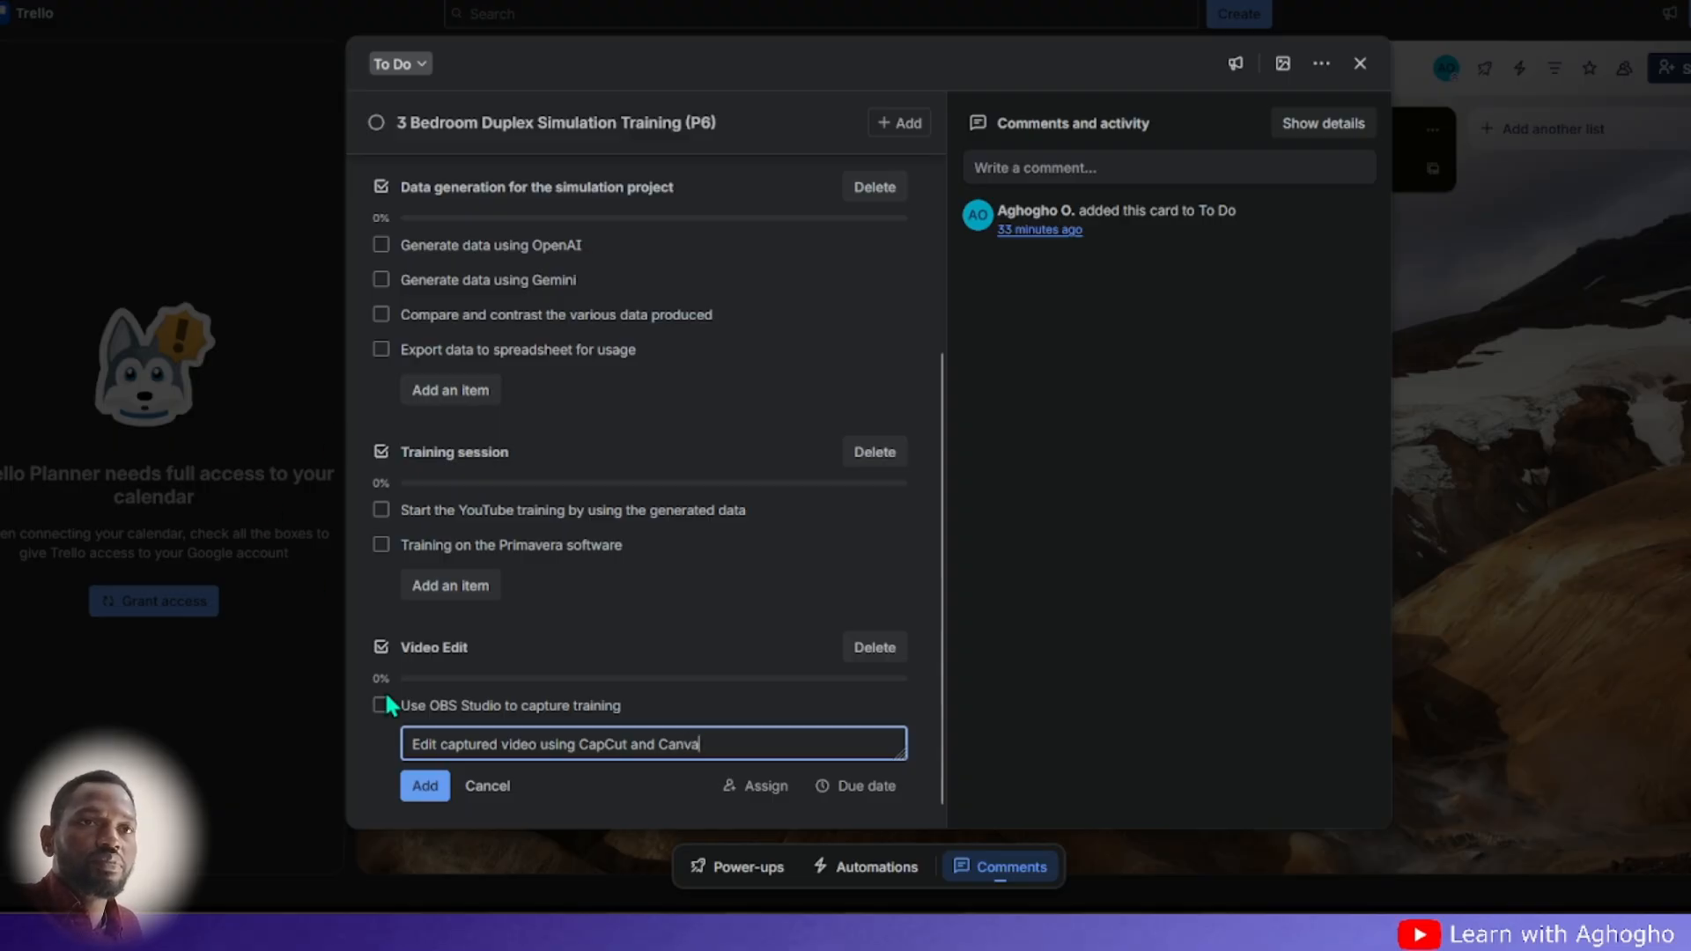
left_click(424, 785)
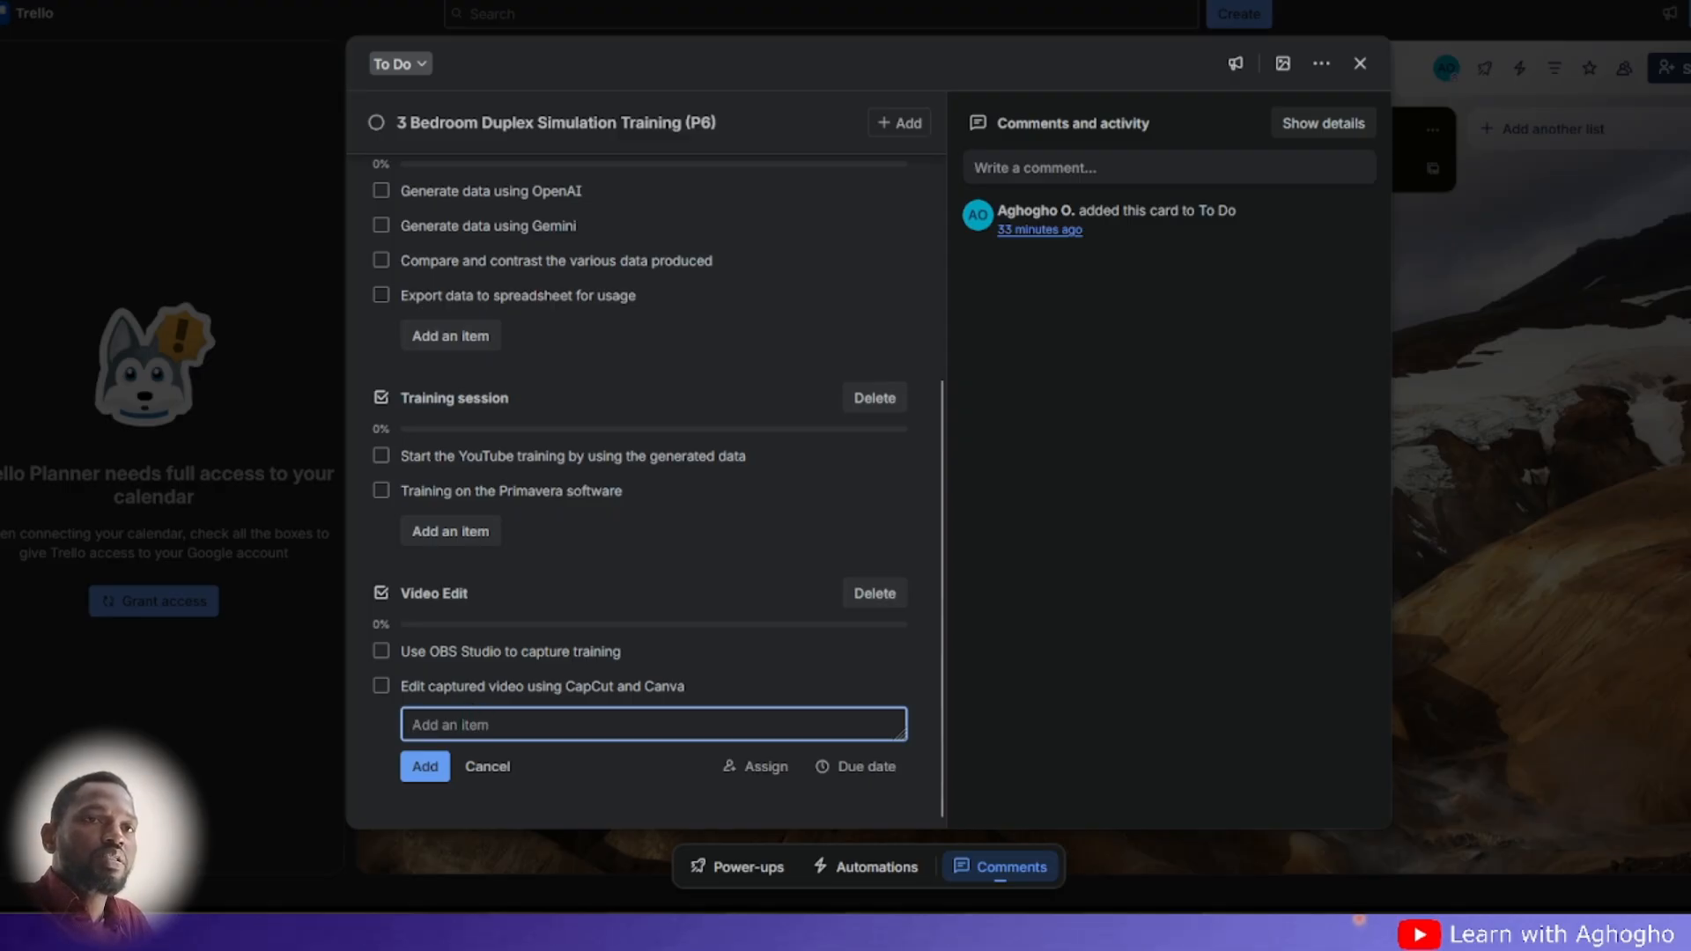
- Add the item "Generate completed video" to the "Video Edit" checklist
type("Gener")
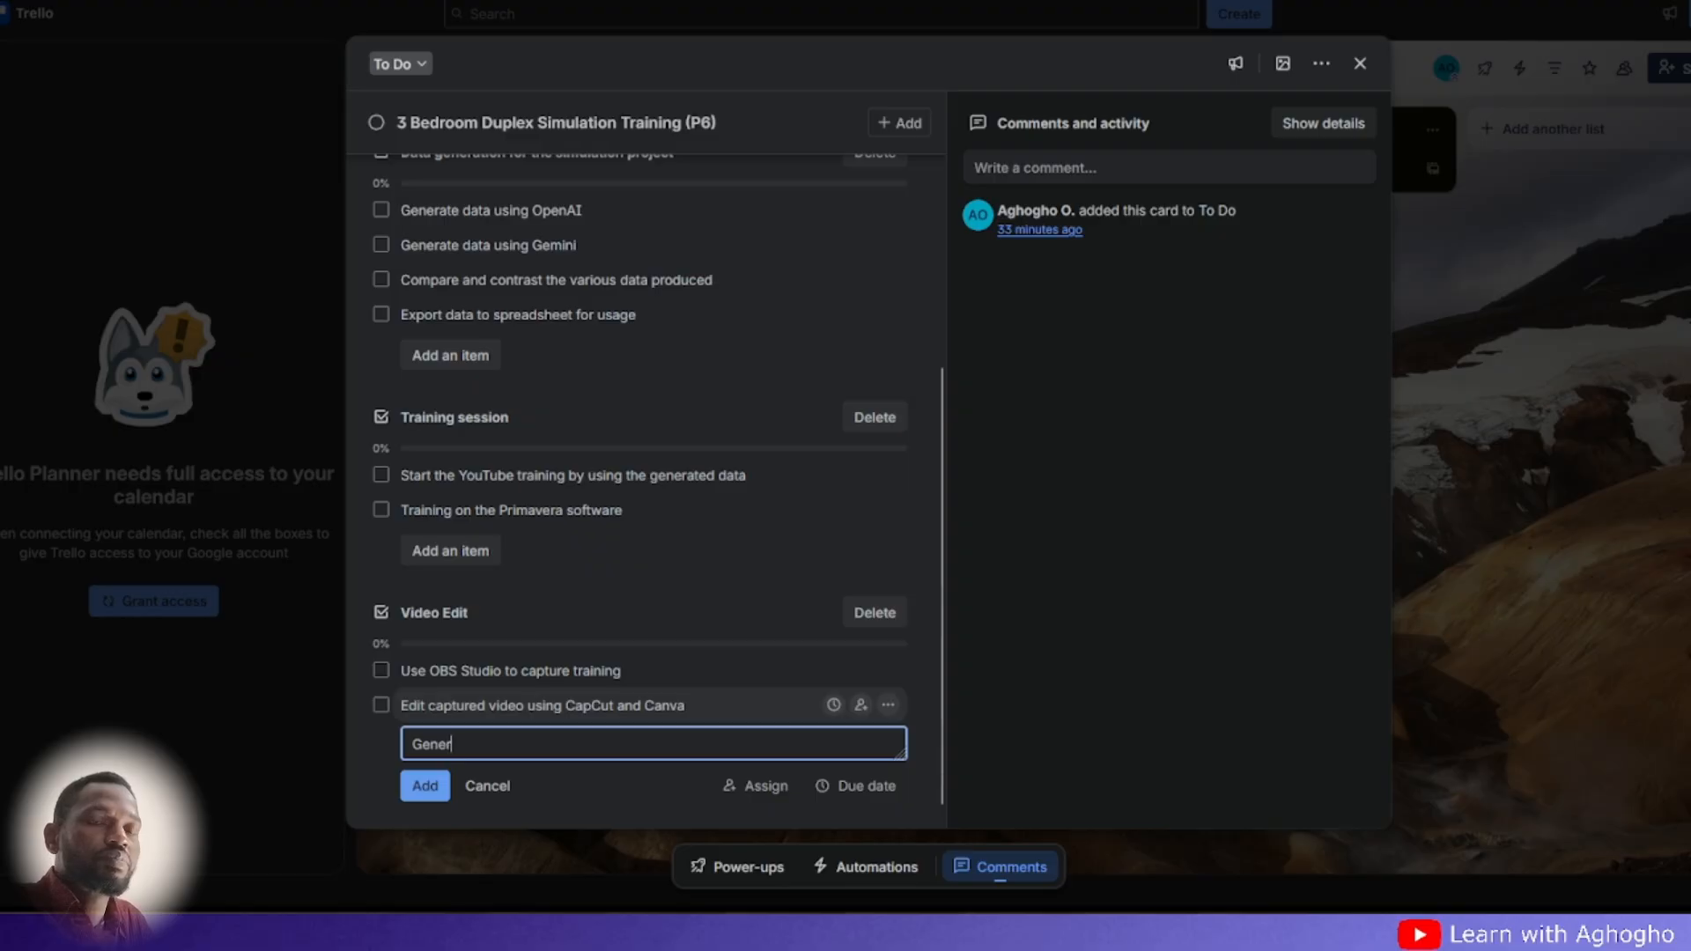
type("ate comp")
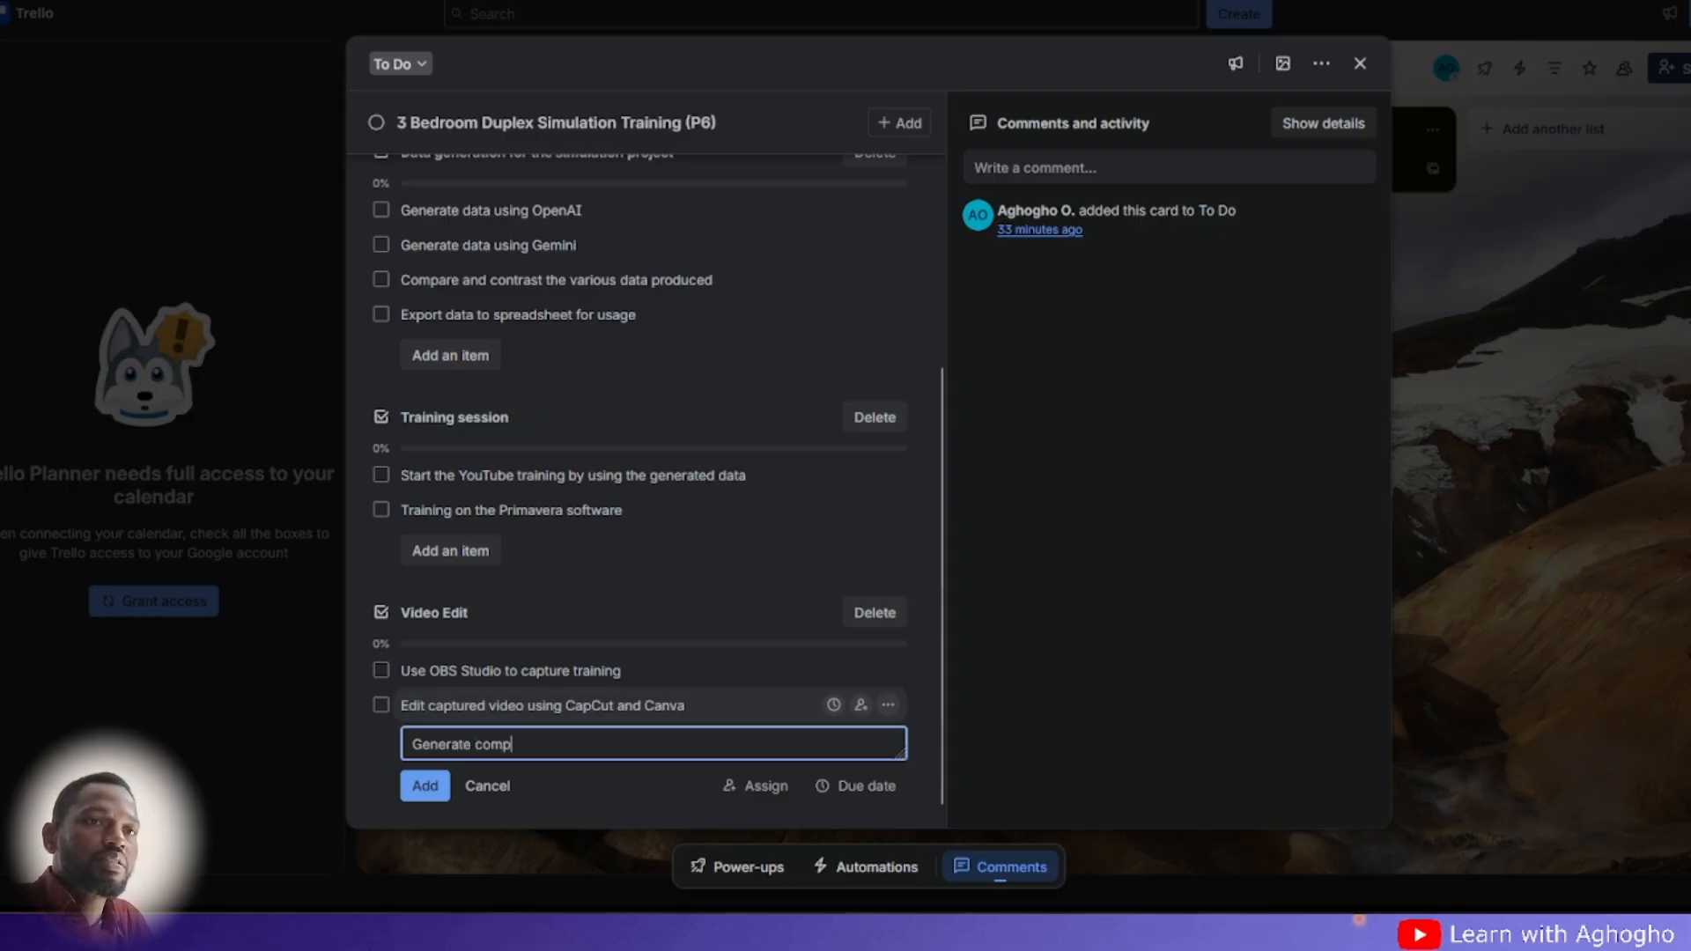
type("leted video")
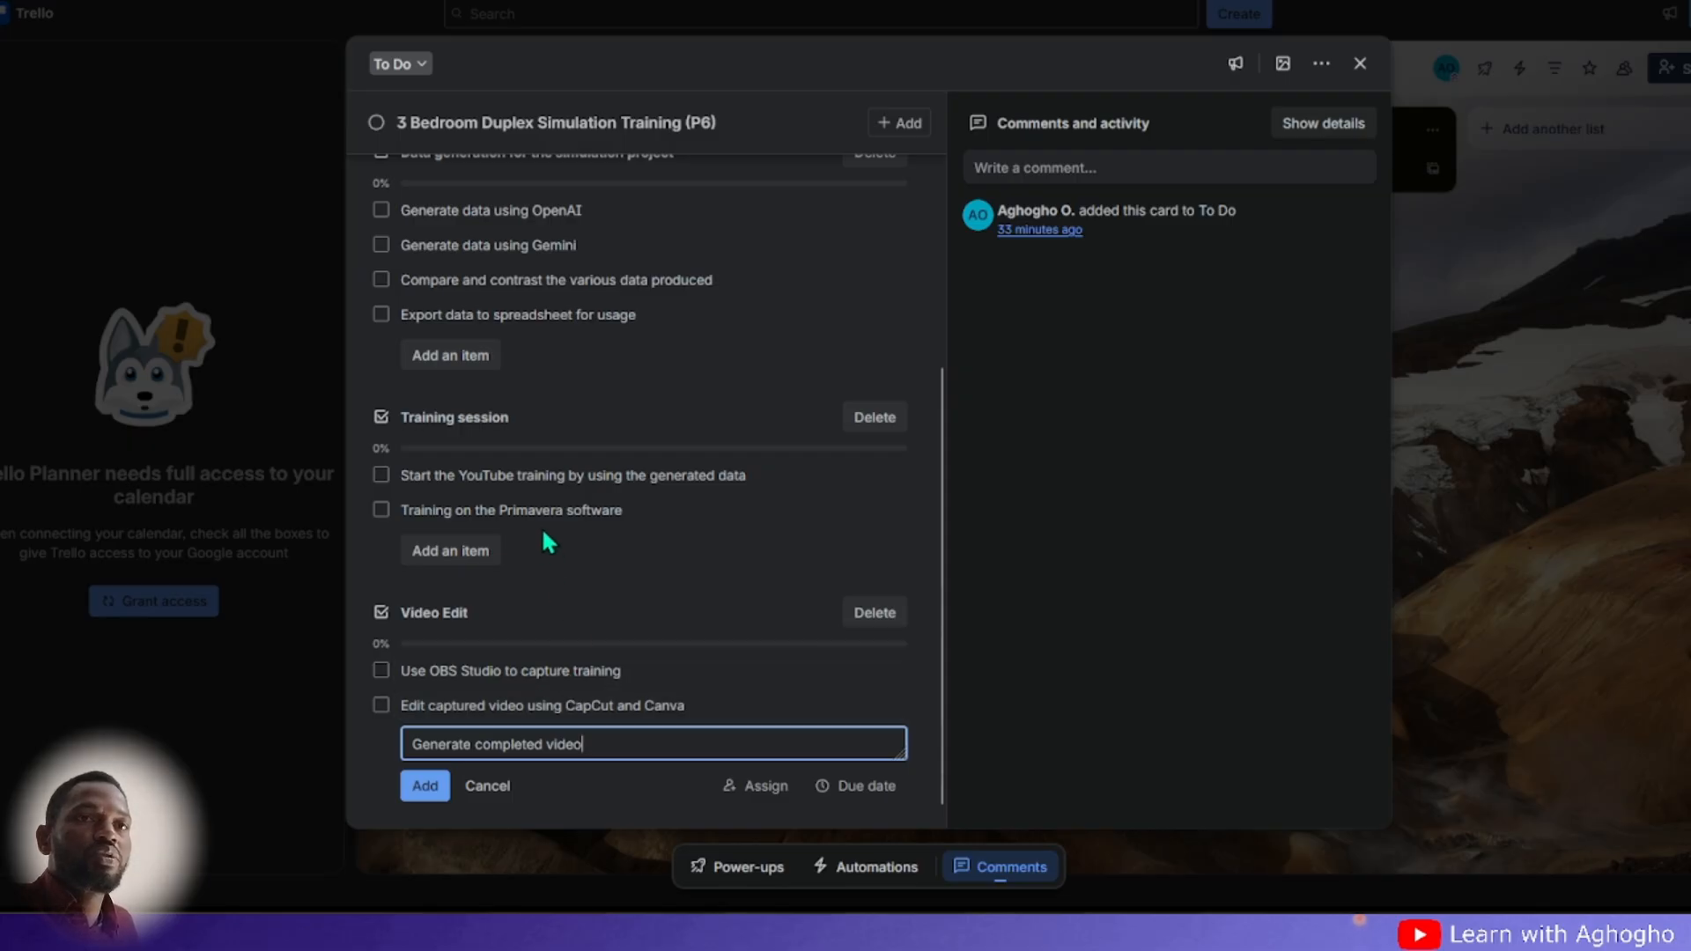
scroll(540, 524, "down", 1)
left_click(422, 767)
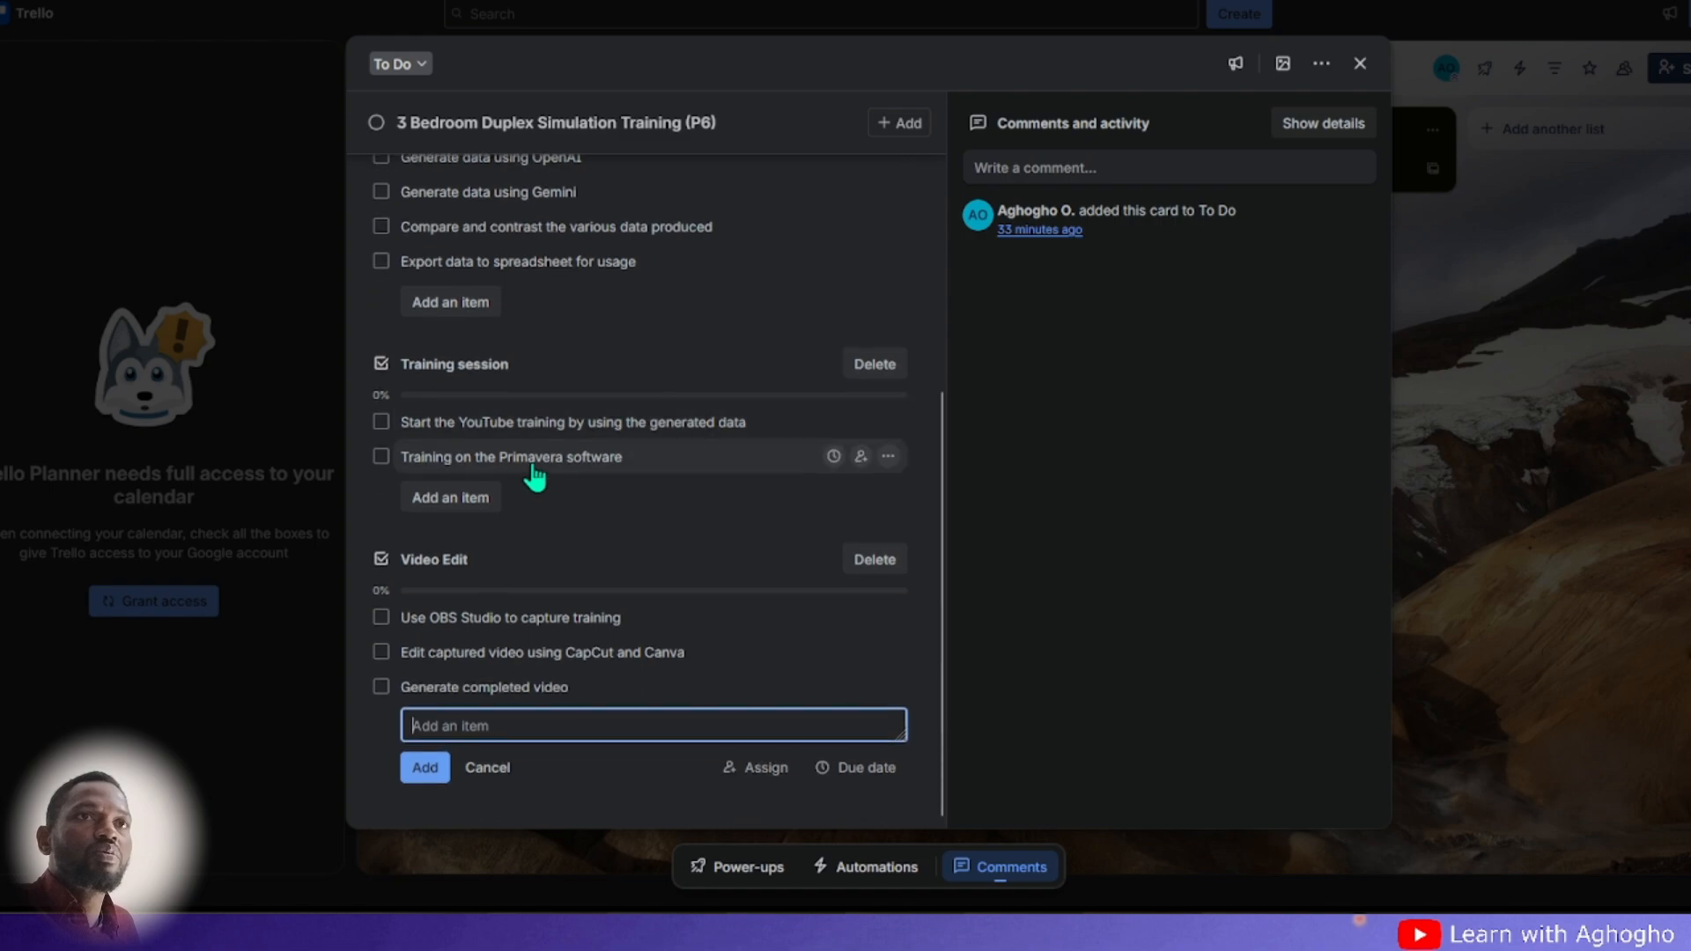
- Add a checklist titled "Upload YouTube video" to the "3 Bedroom Duplex Simulation Training (P6)" card
scroll(567, 404, "up", 10)
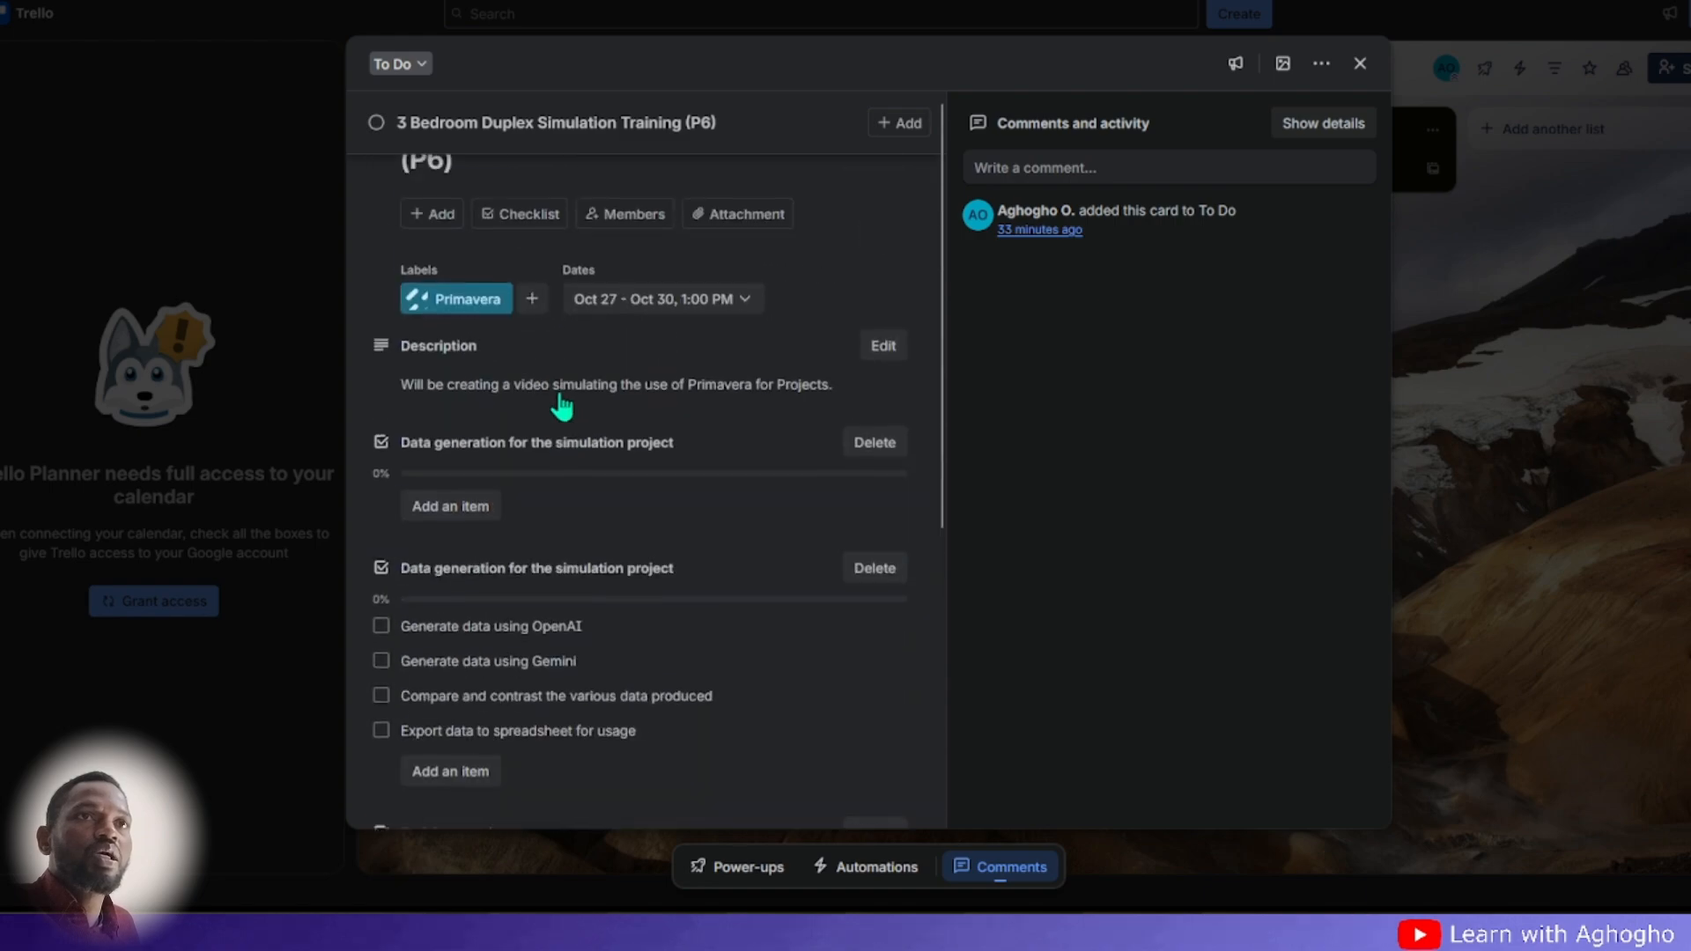
left_click(517, 220)
scroll(592, 393, "down", 3)
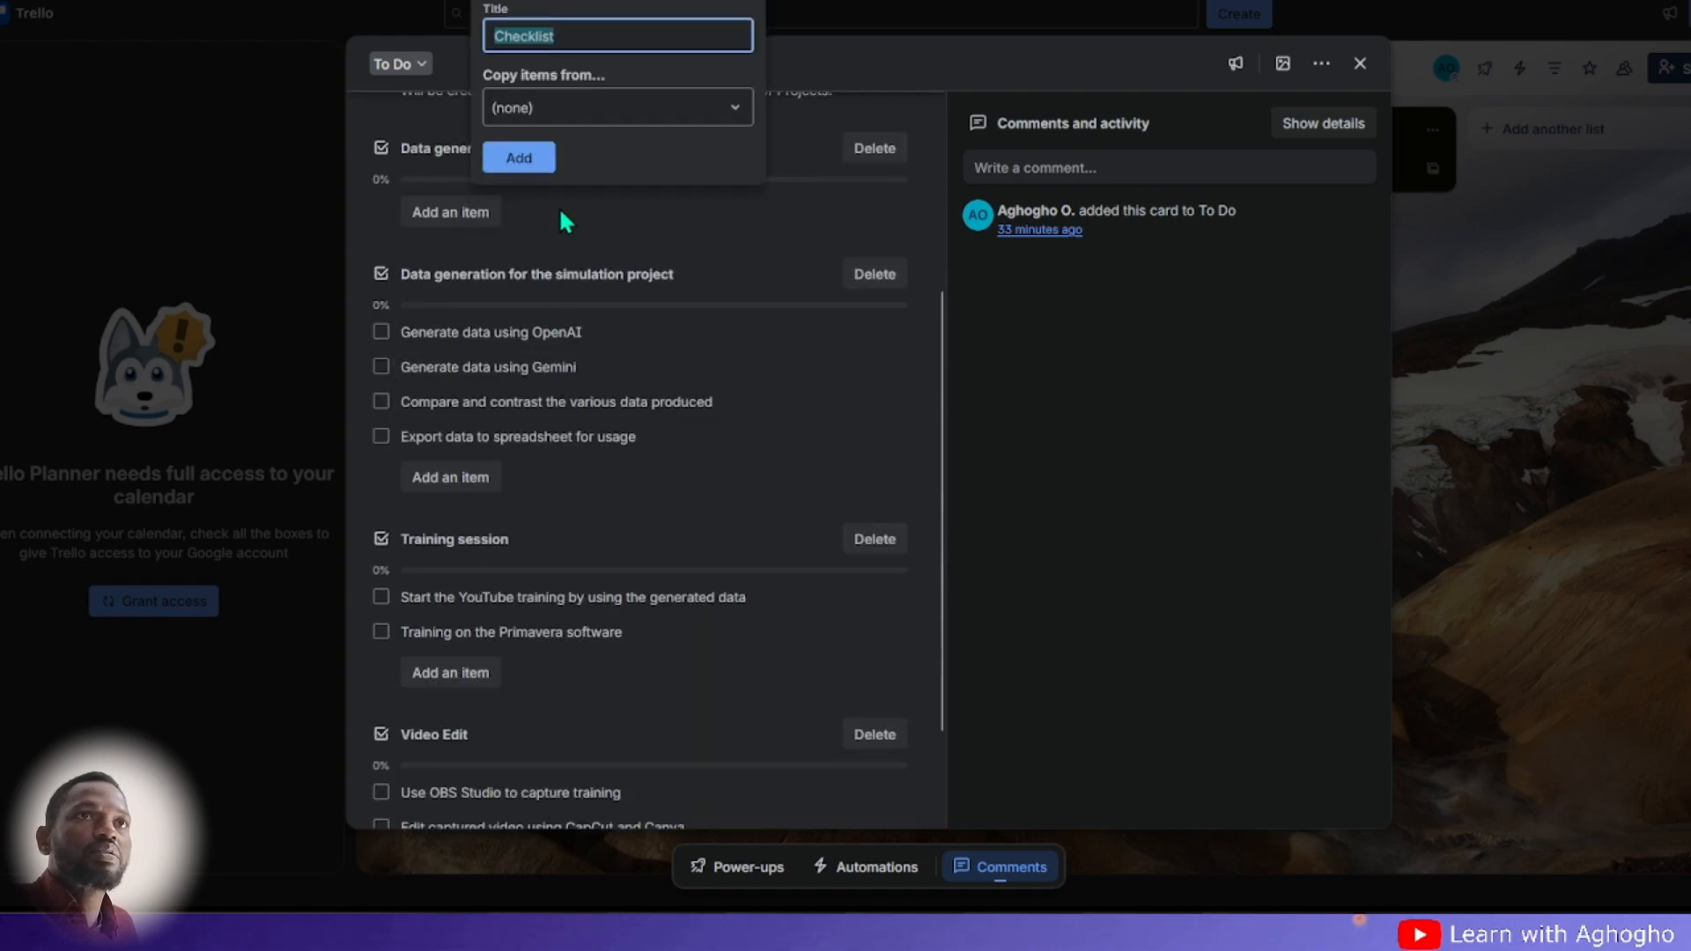
left_click_drag(575, 34, 422, 40)
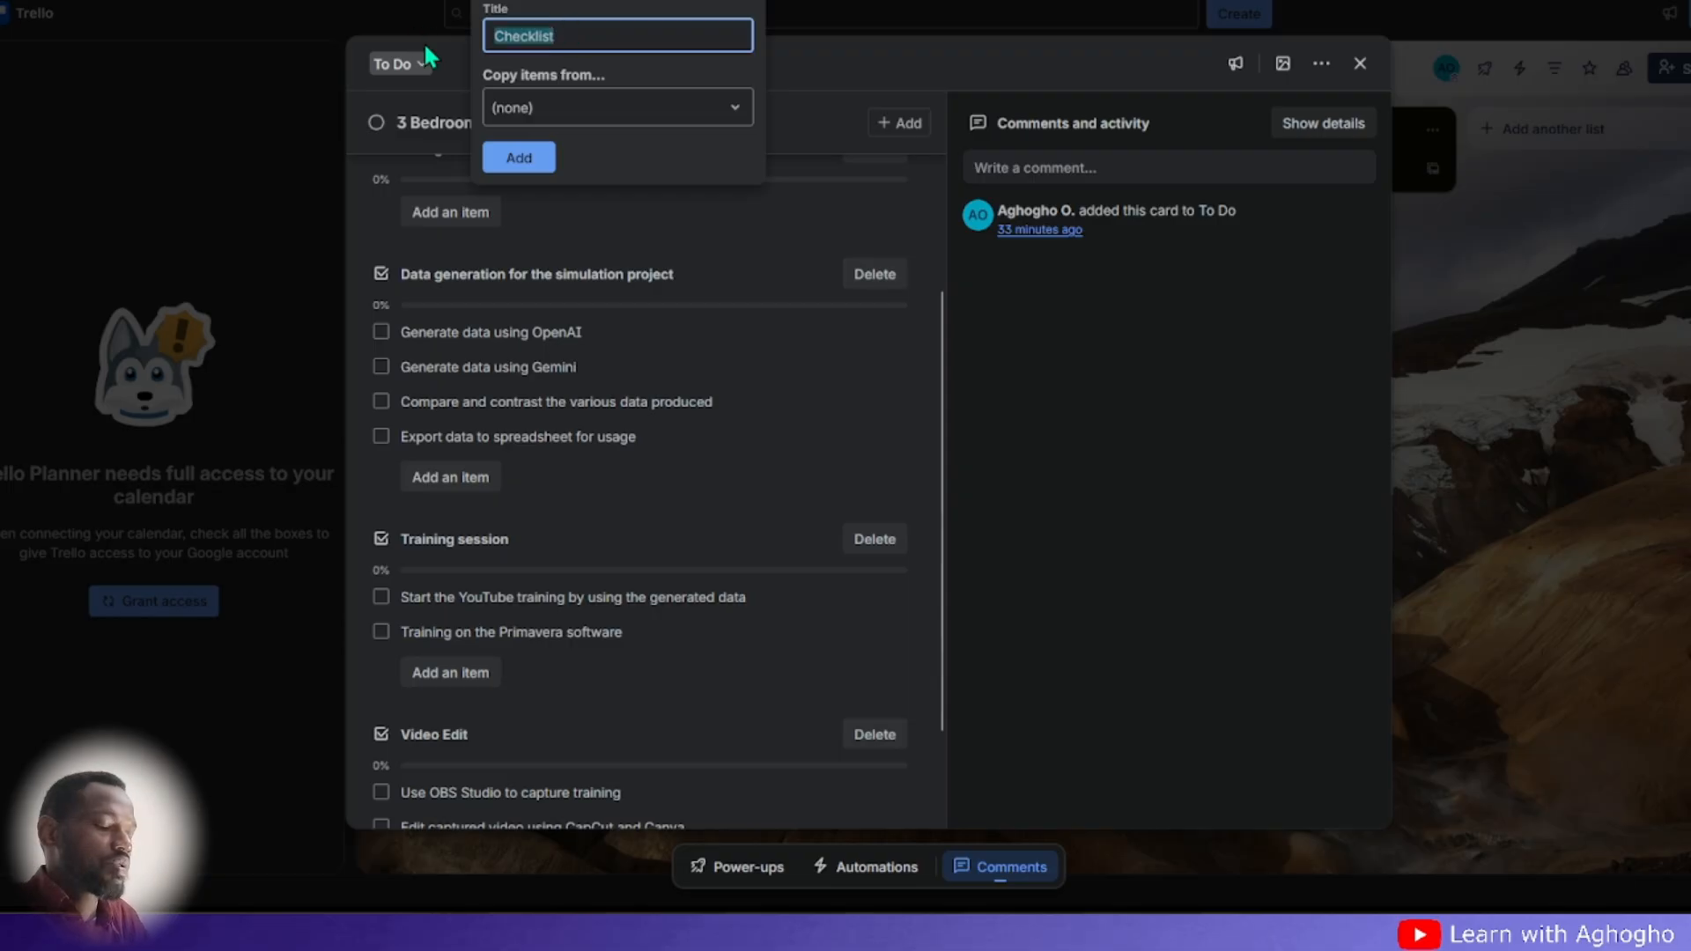
type("Up")
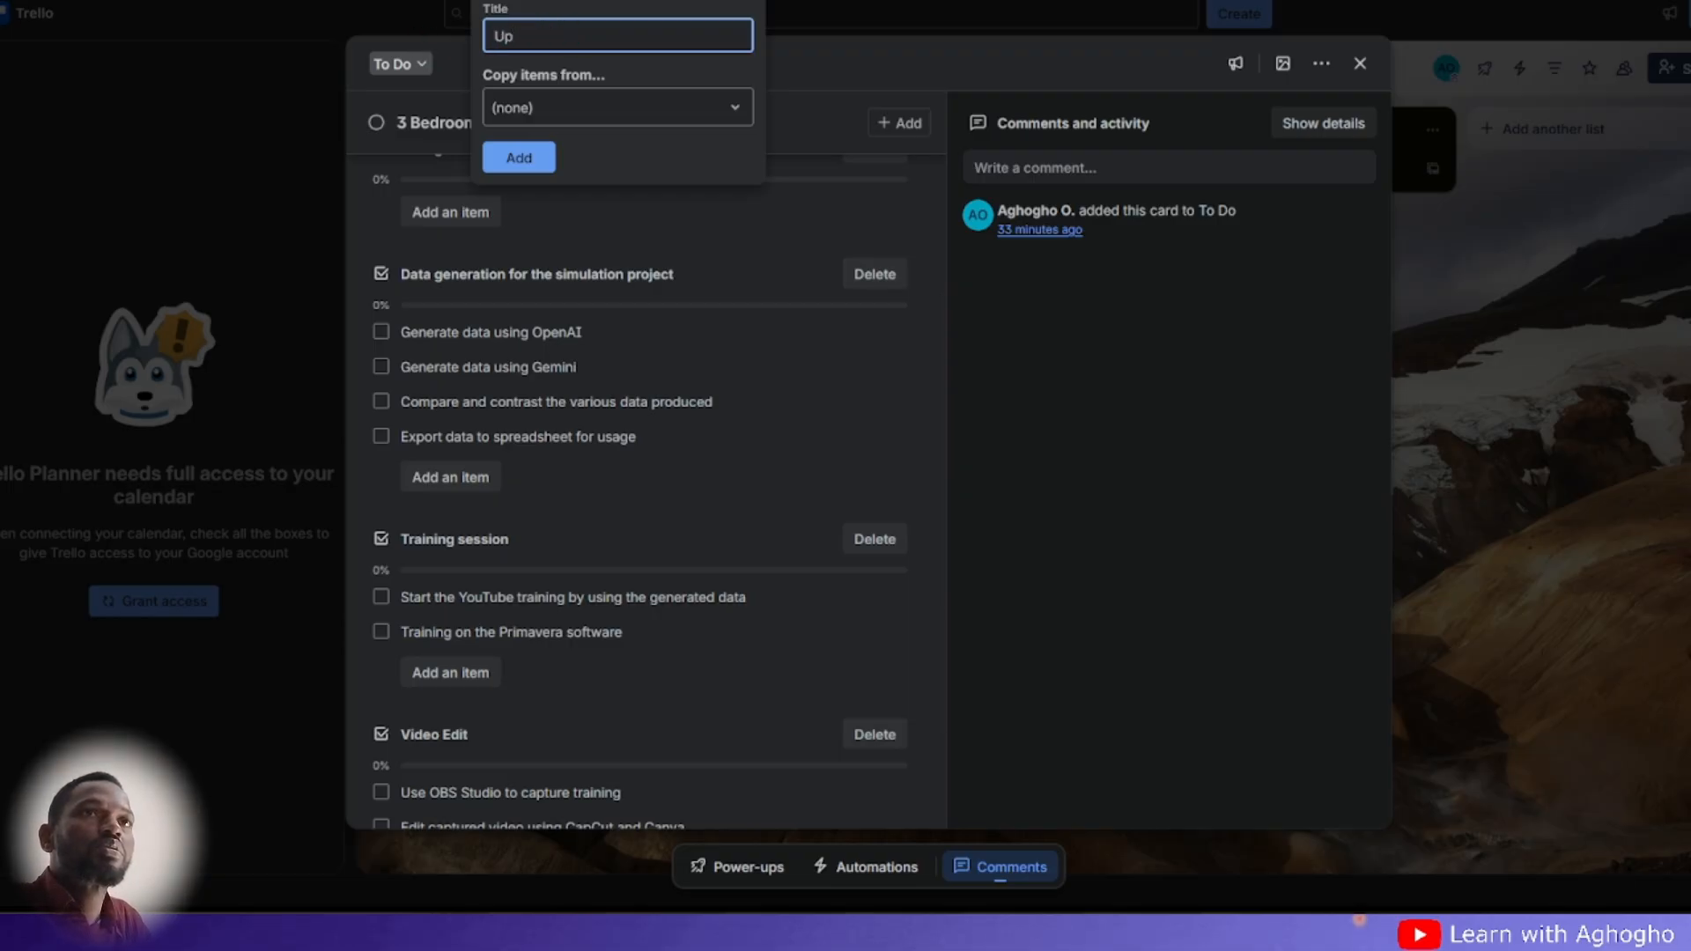
type("load YouTube video")
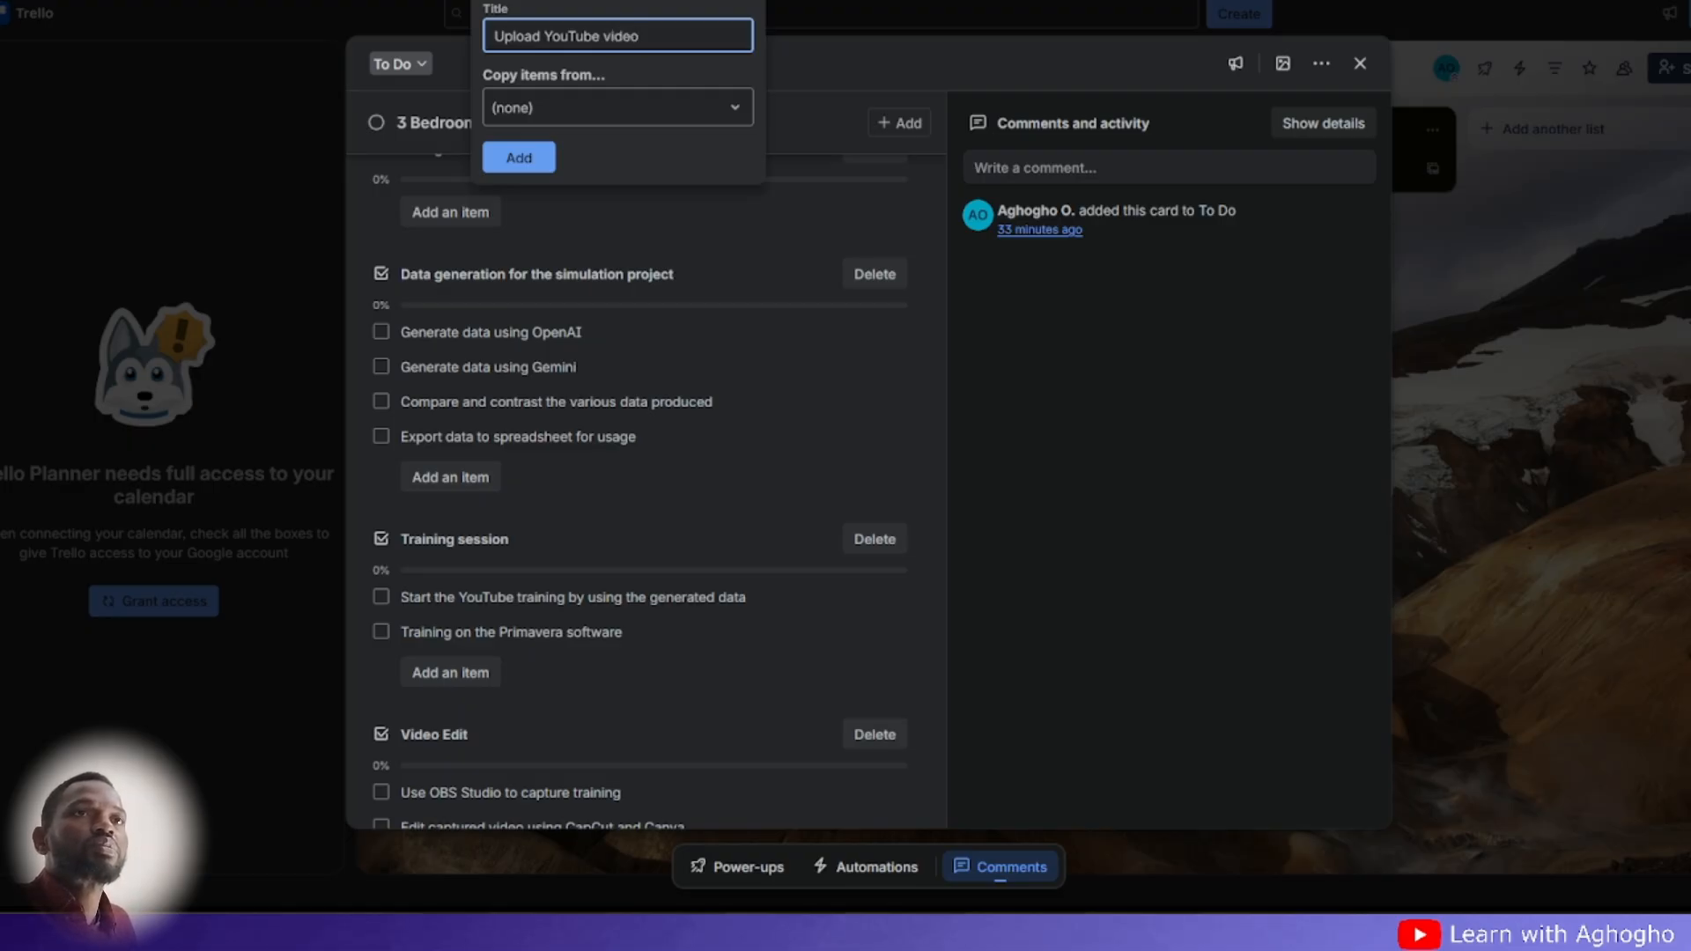
left_click(528, 158)
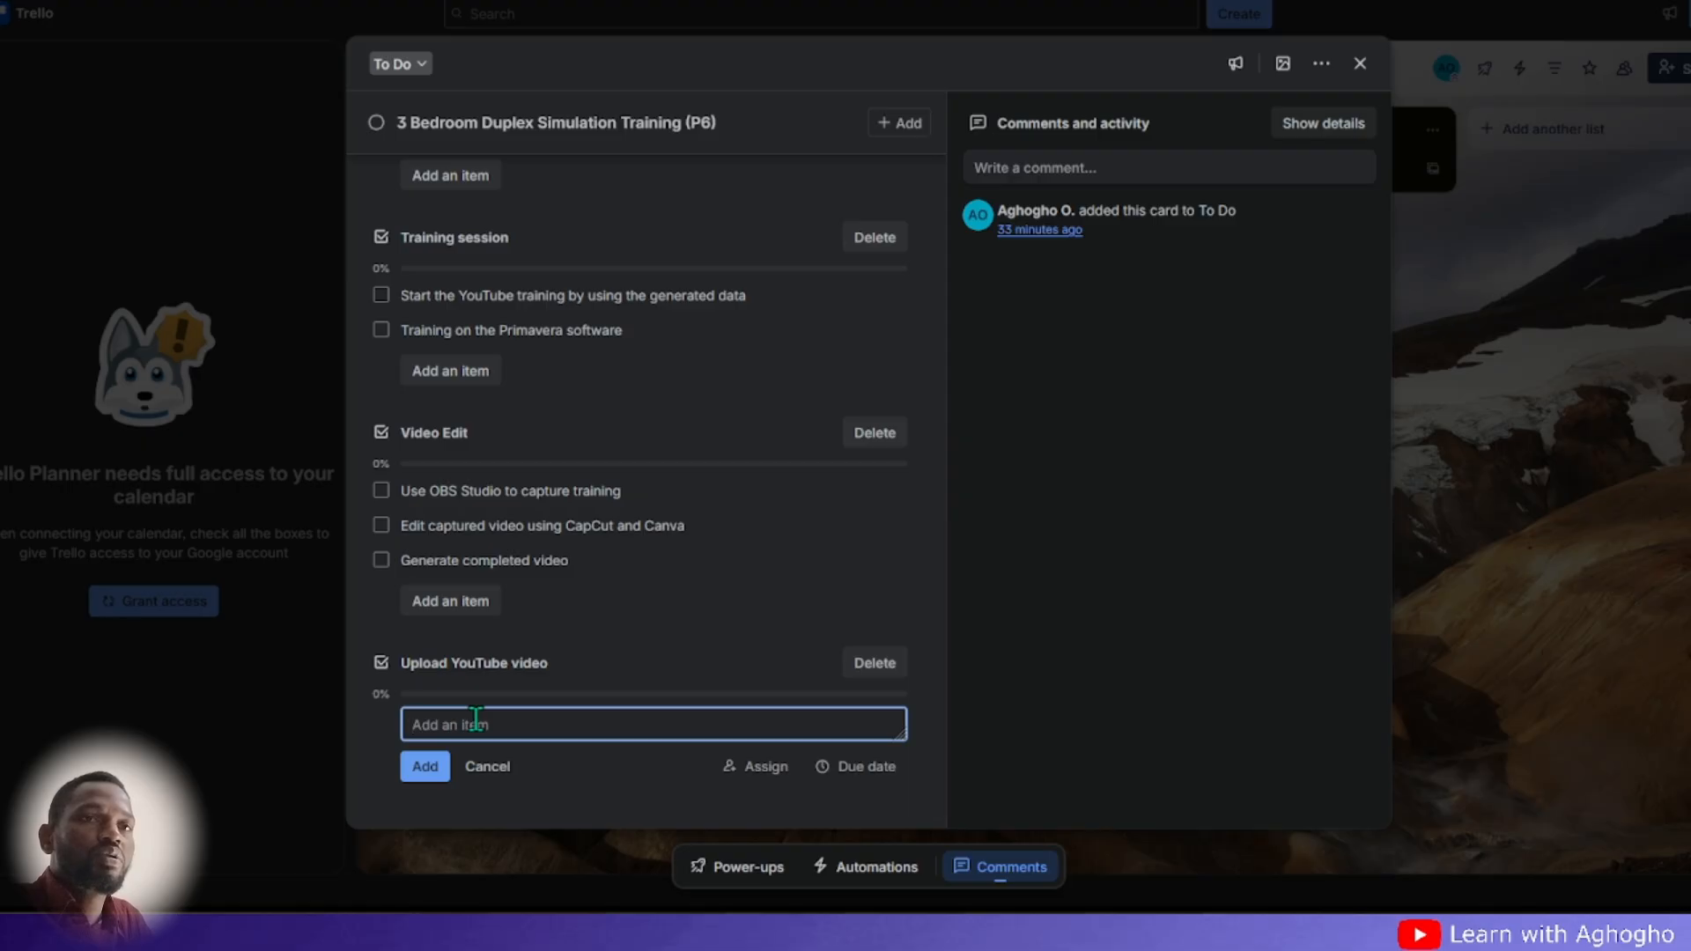
- Add the item "Upload completed video to YouTube" to the "Upload YouTube video" checklist
type("Uploa")
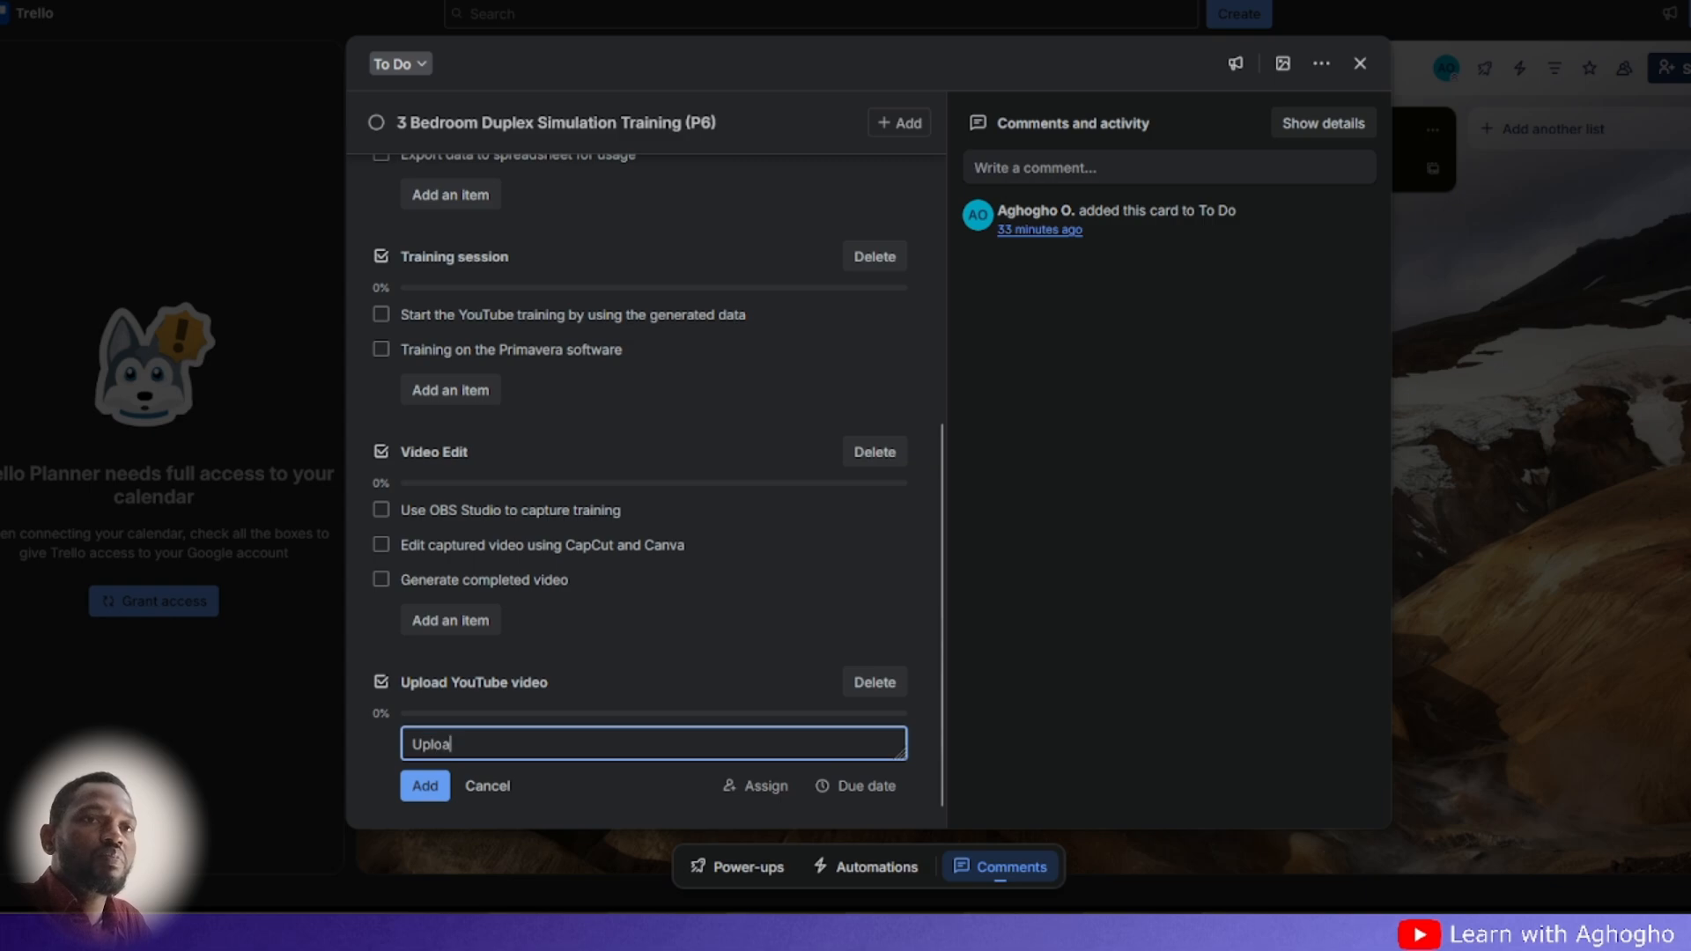
type("d completed")
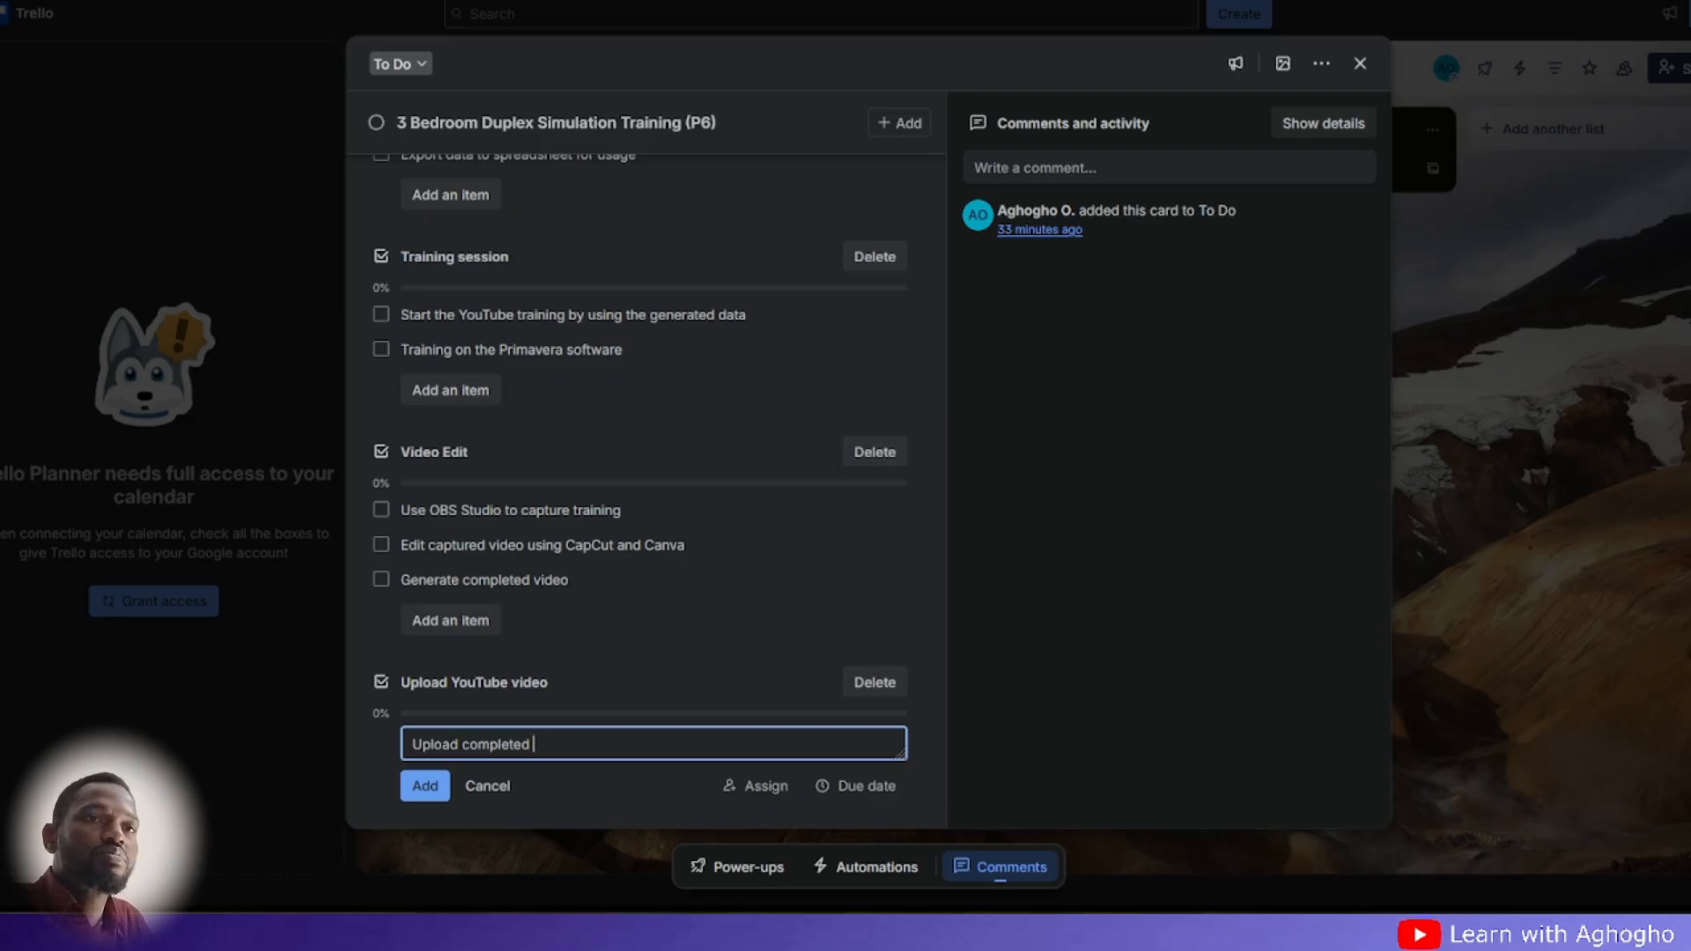
type("vi")
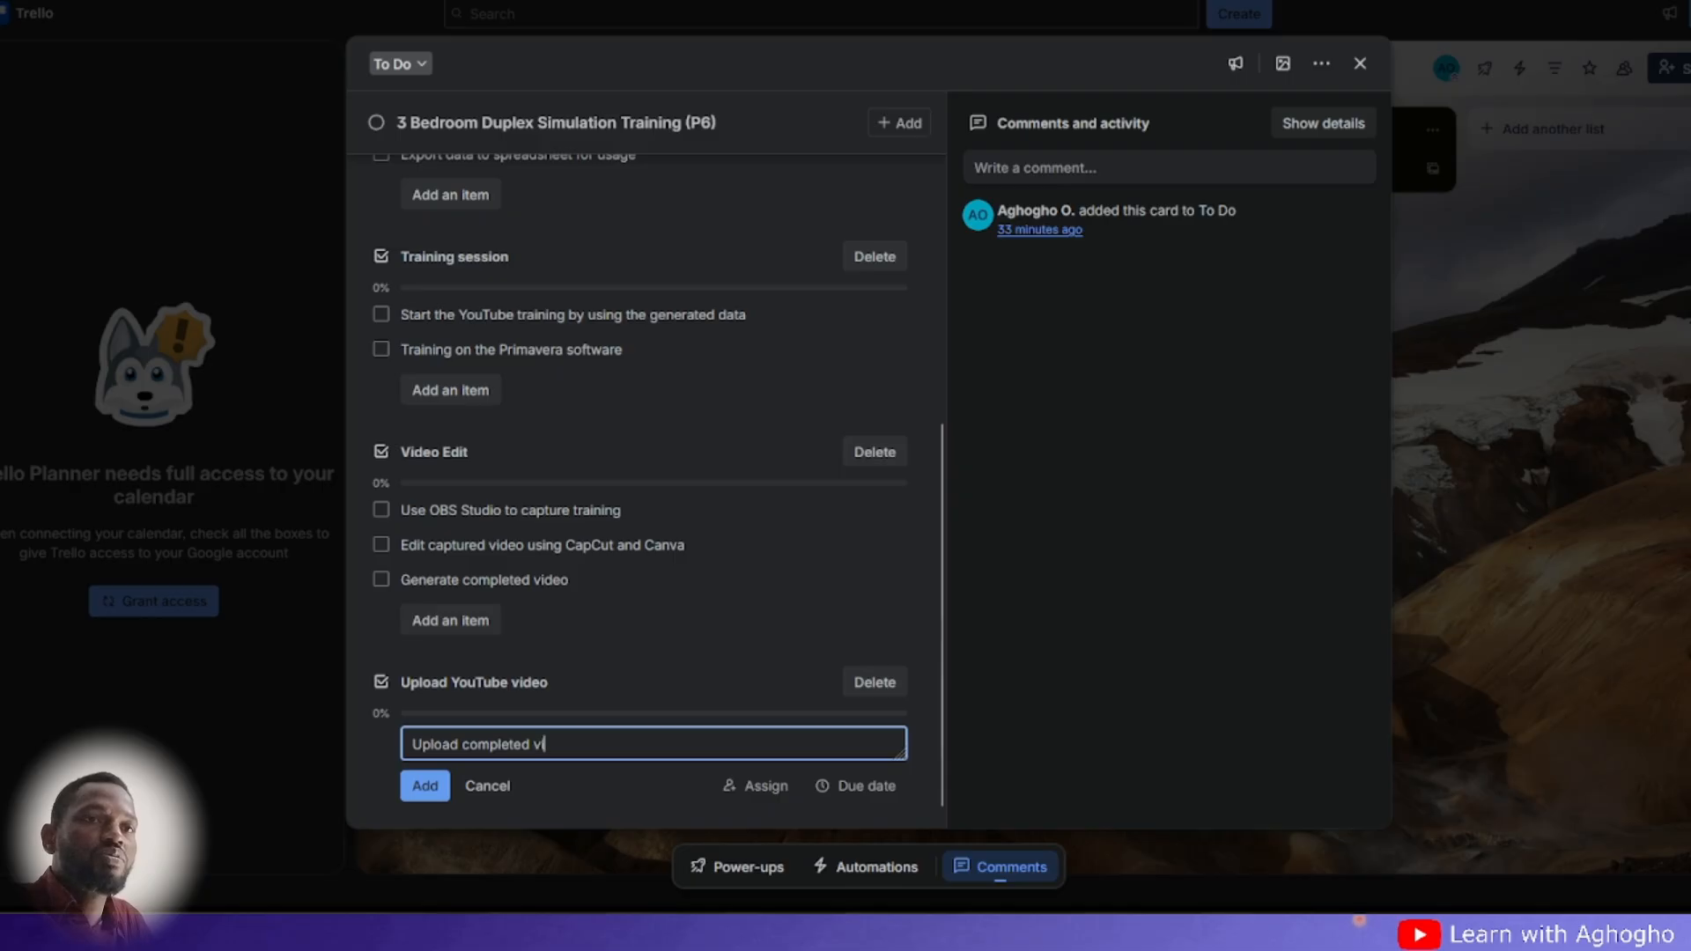
type("deo to YouTube")
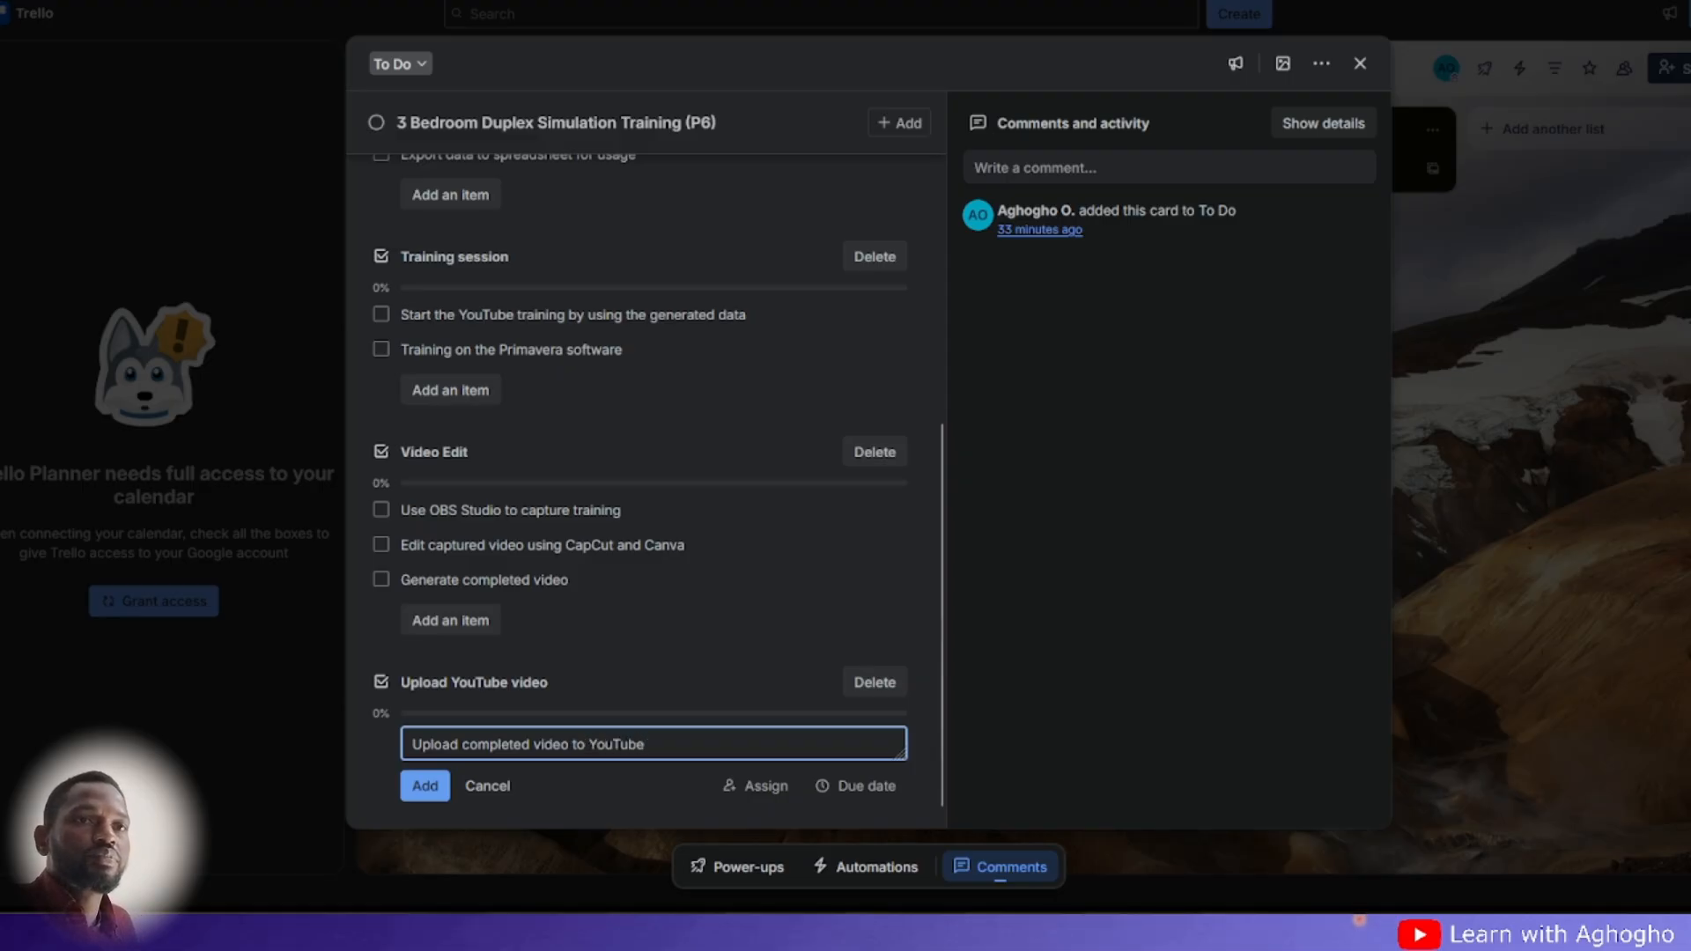
left_click(425, 786)
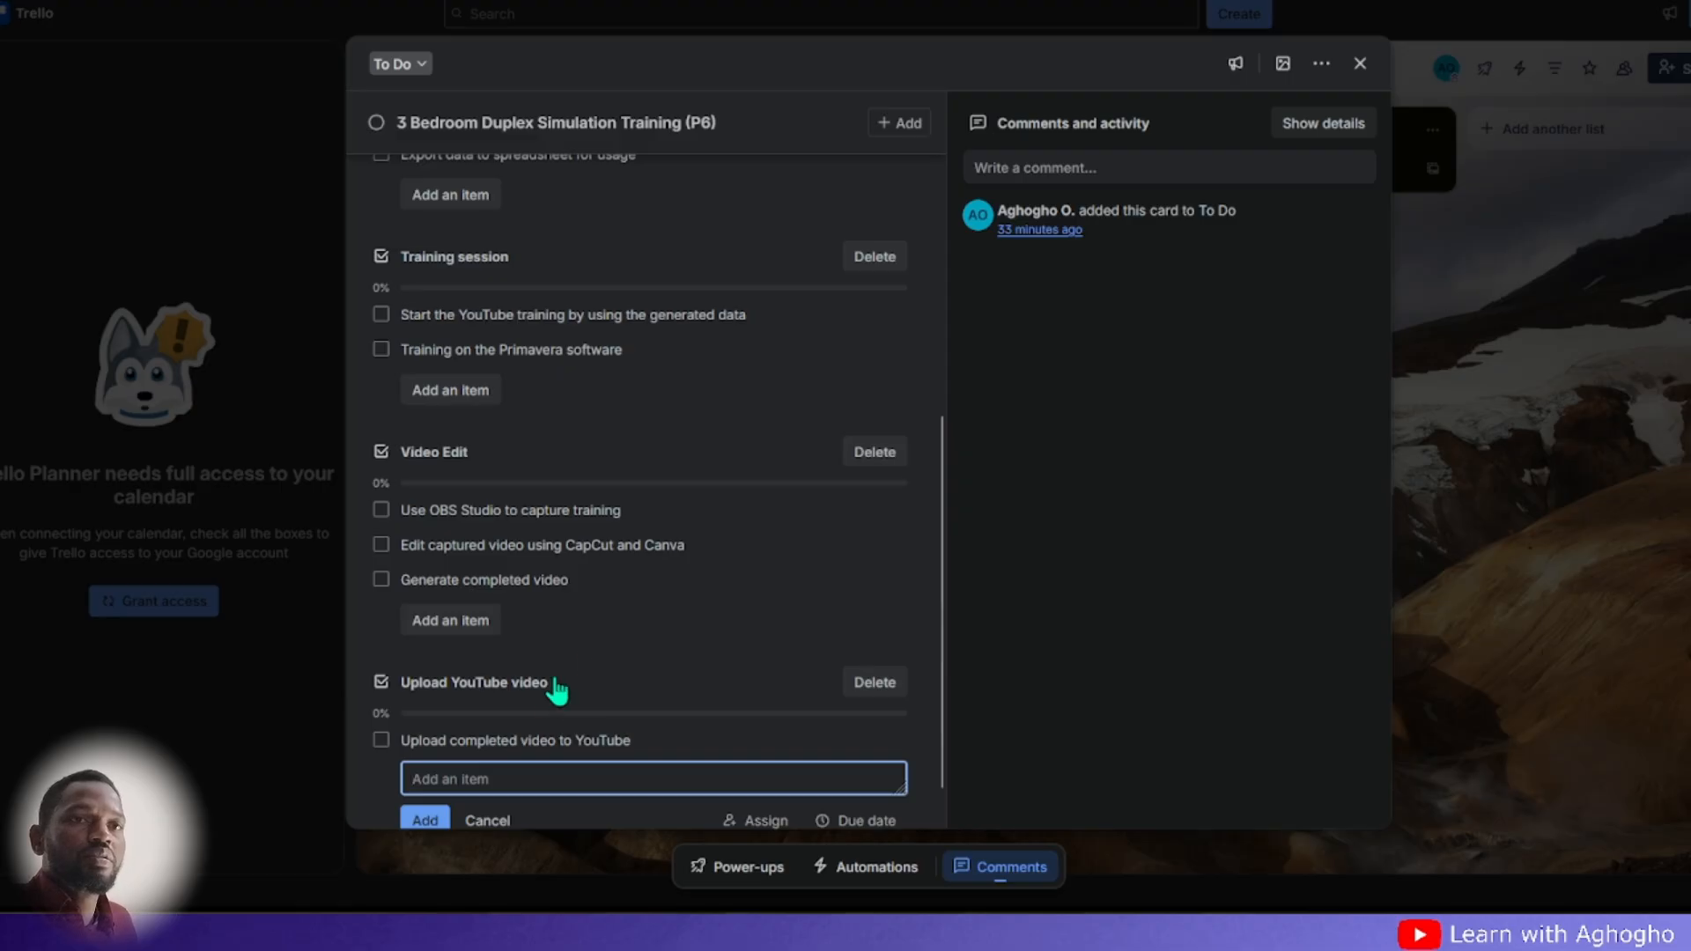
- Add the item "Schedule the Primere" to the "Upload YouTube video" checklist
type("Sc")
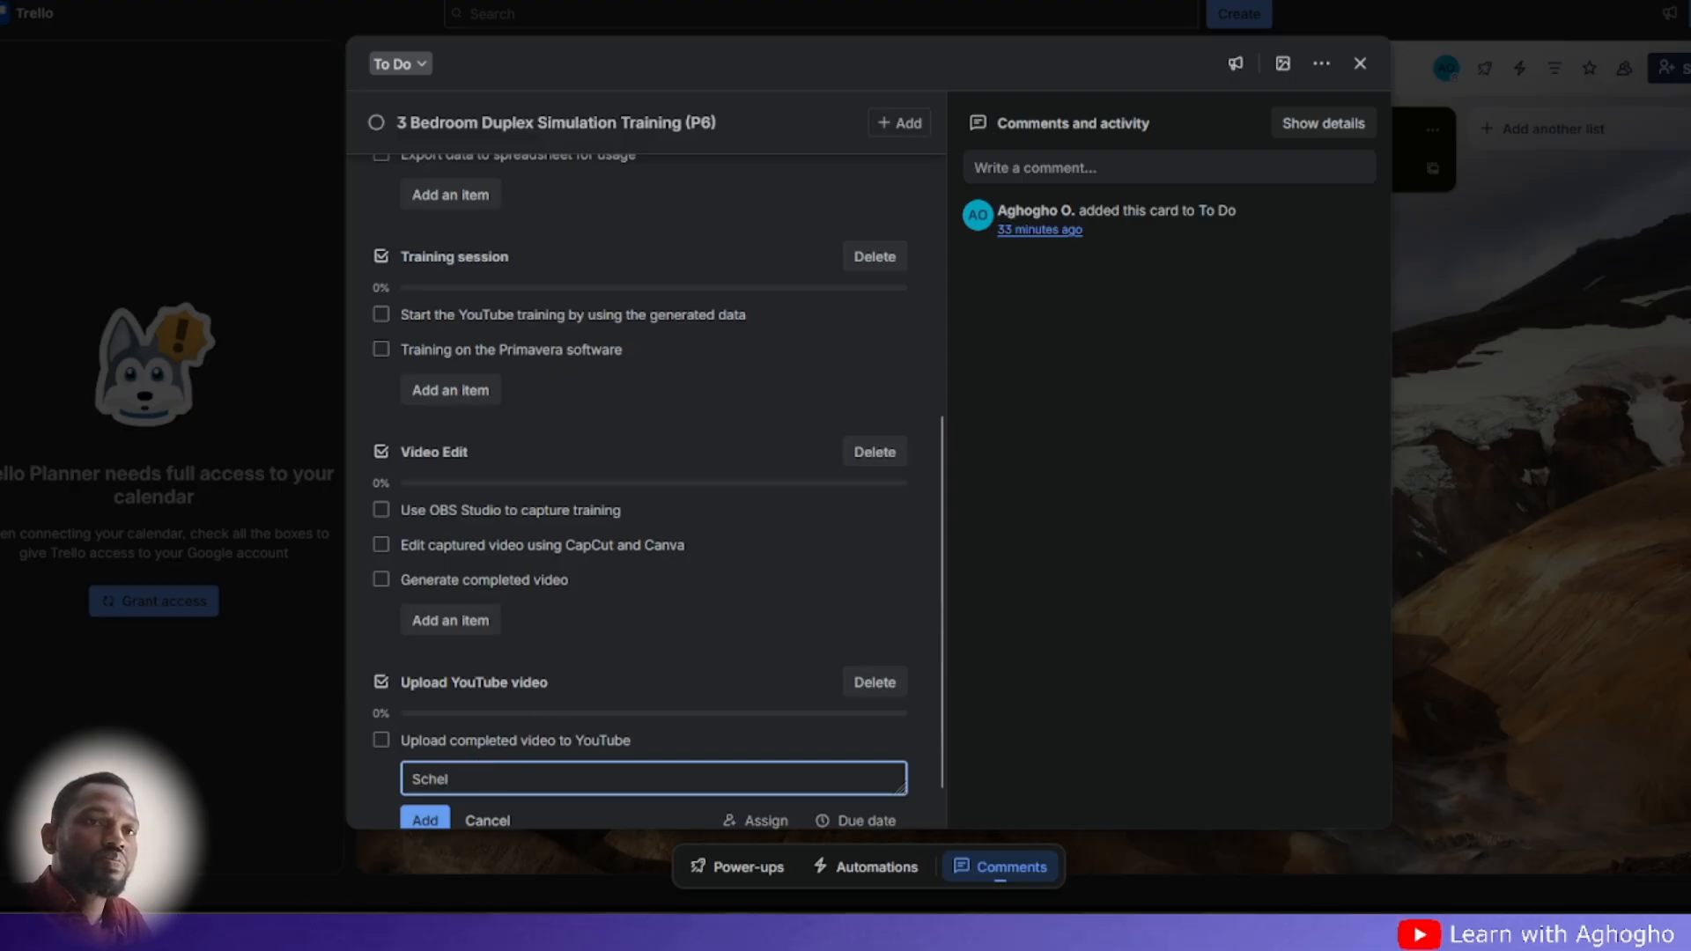
type("hedule")
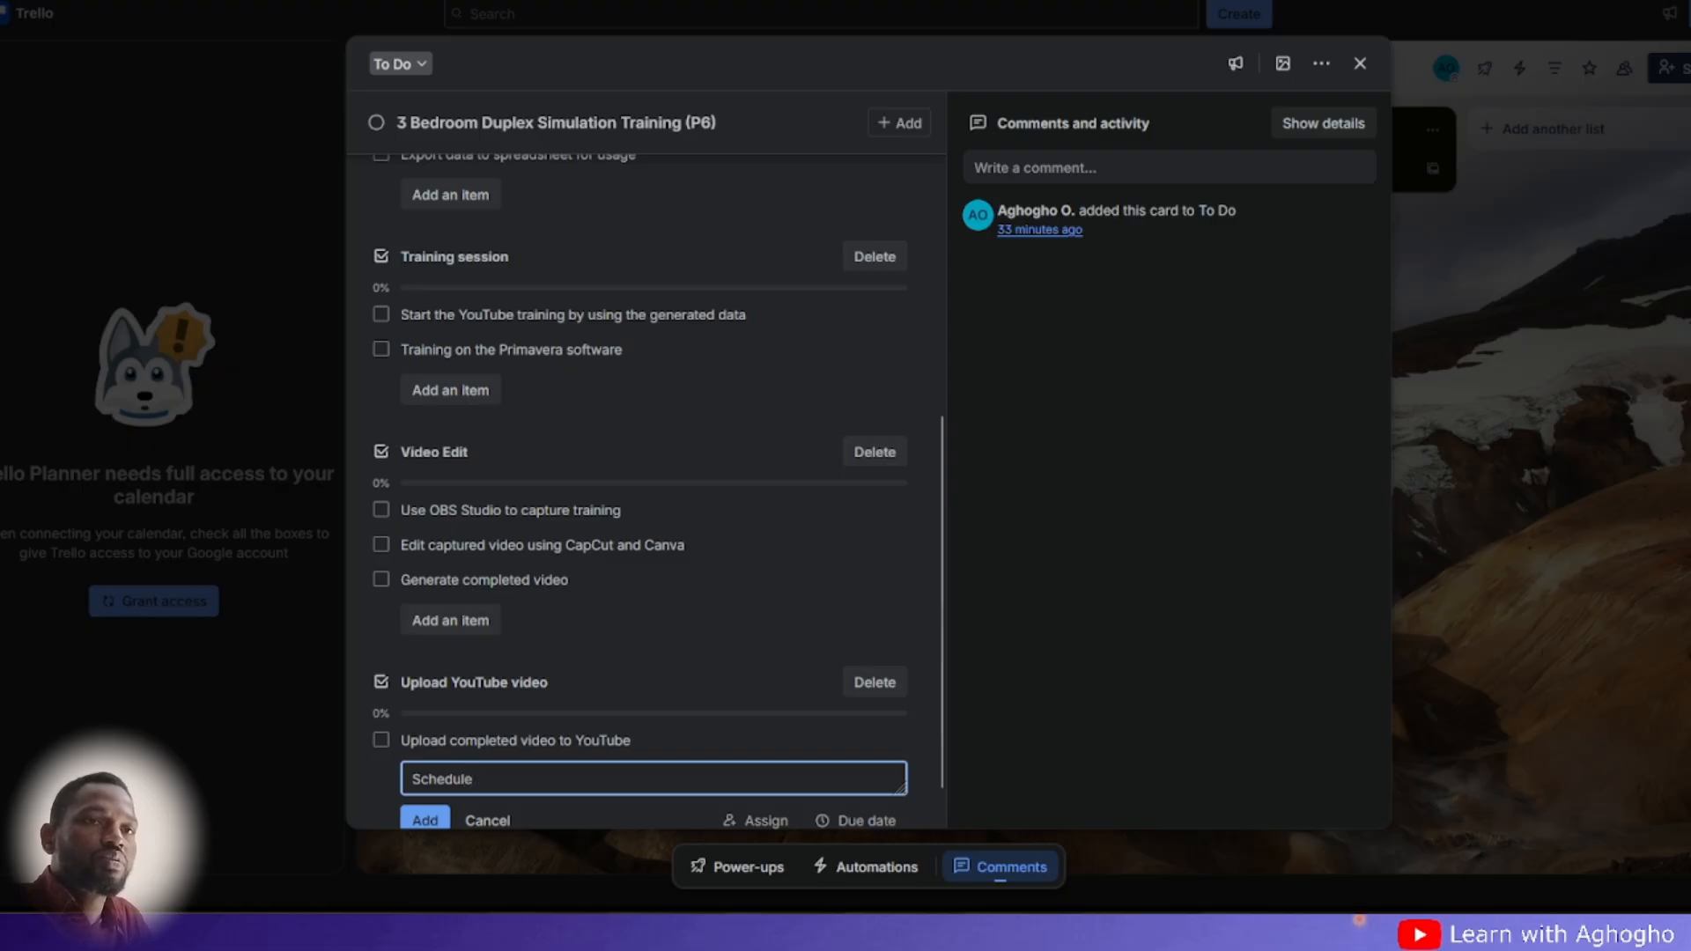
type(" the Pr")
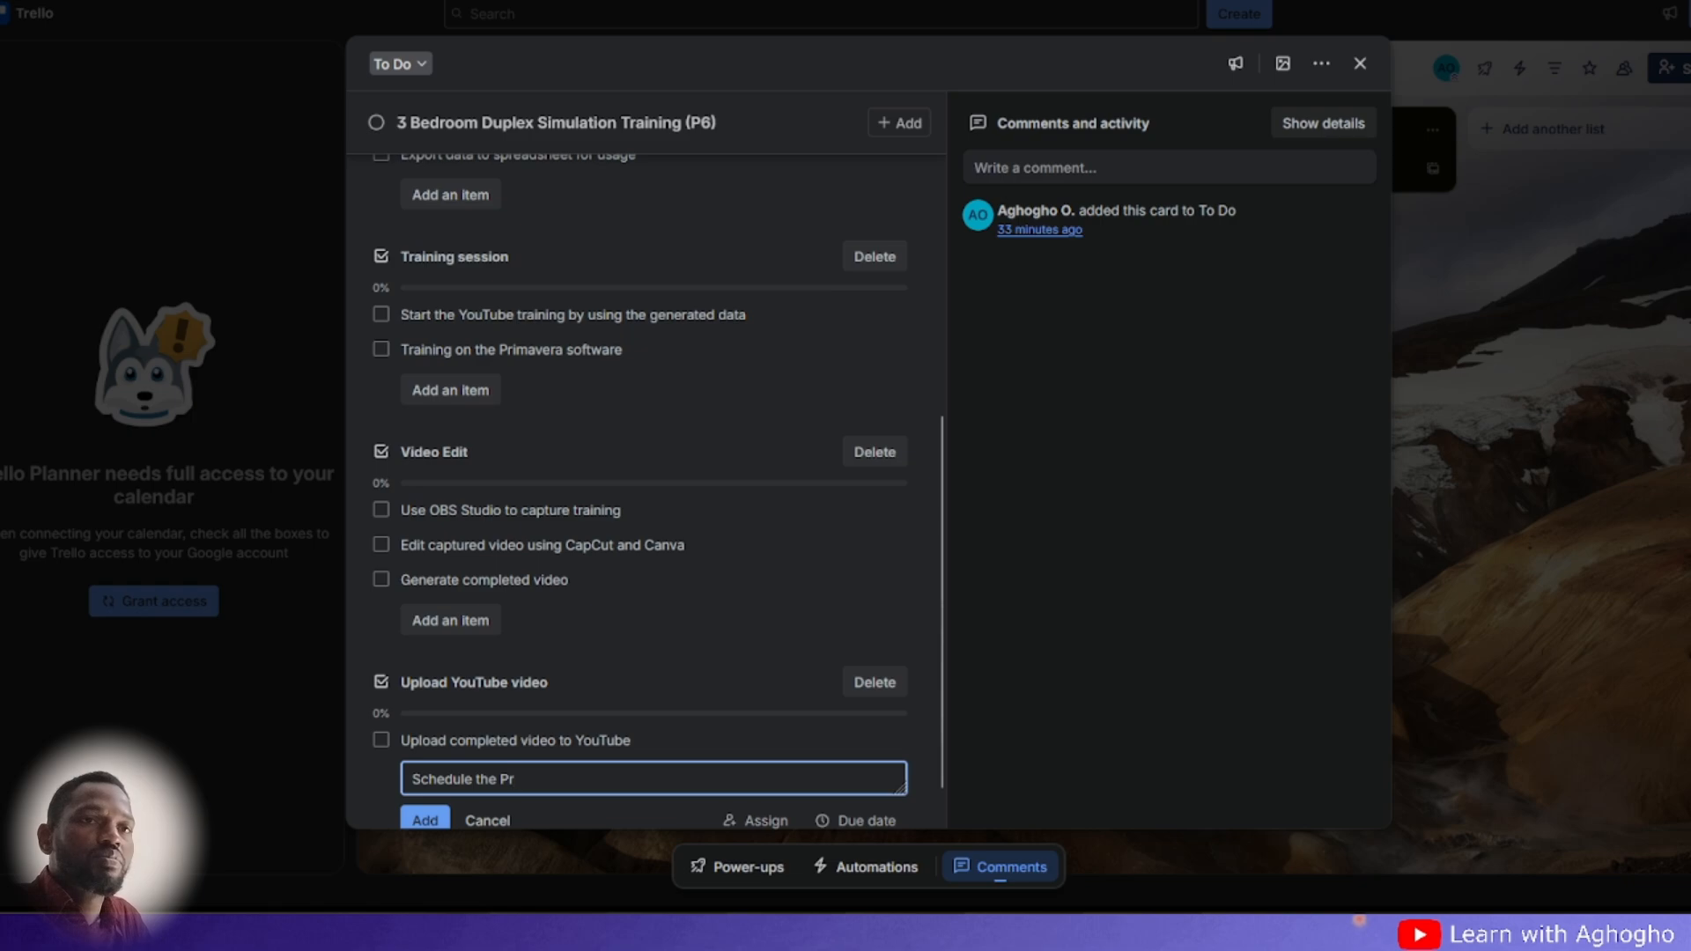
type("imere")
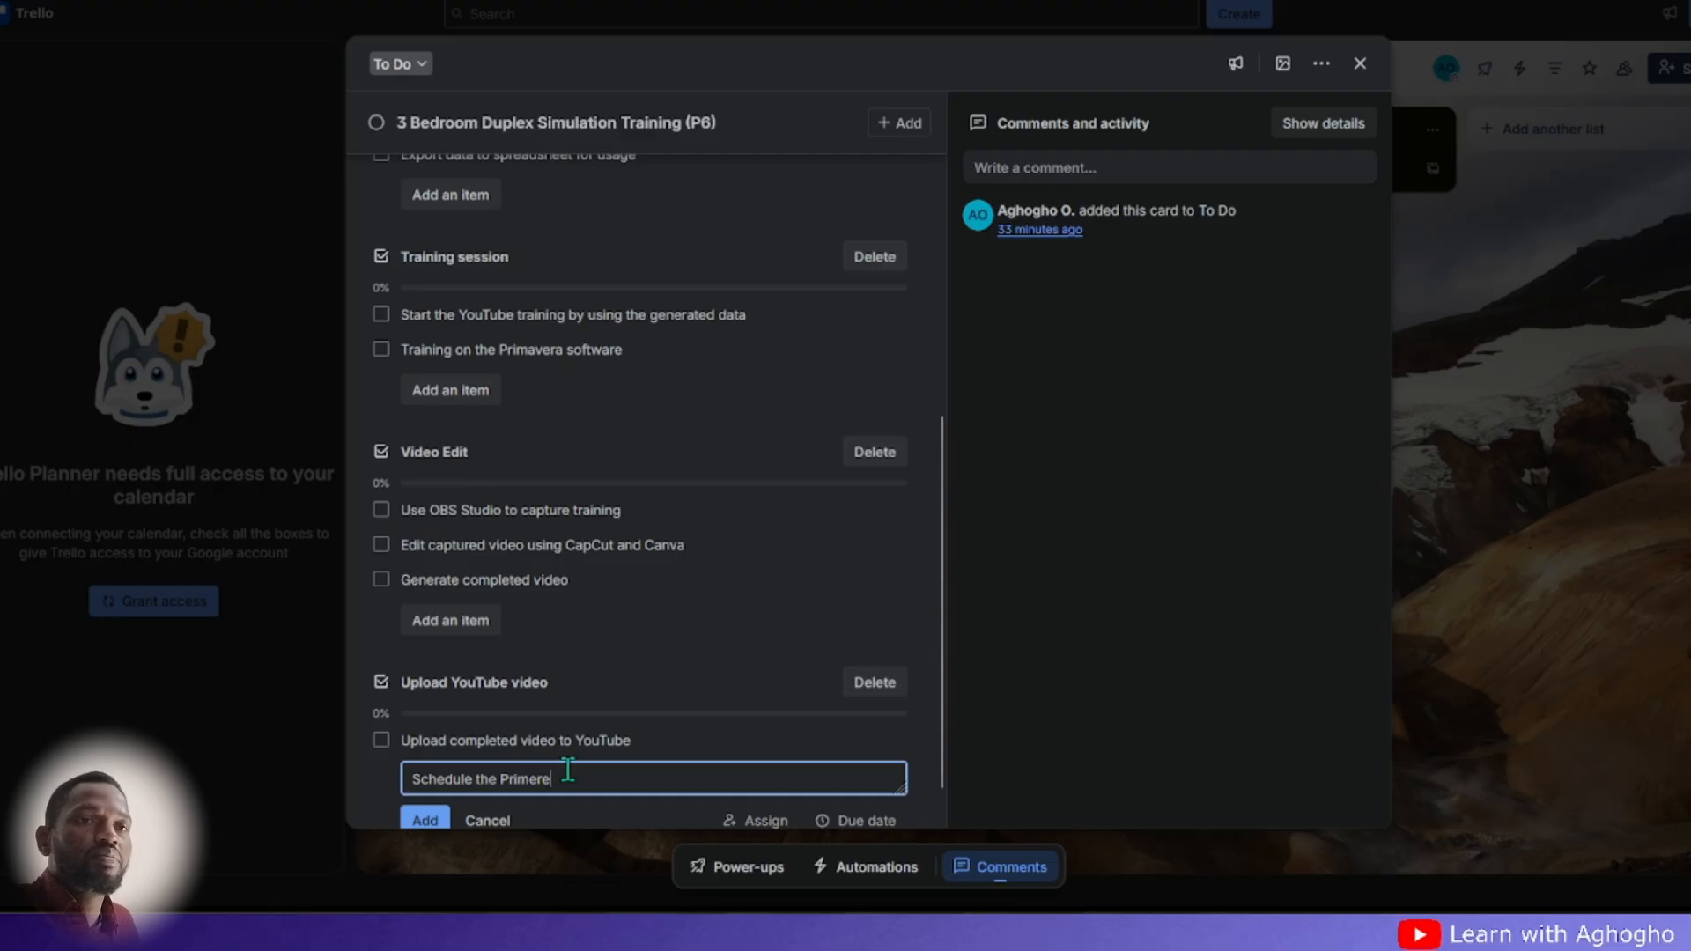
left_click(420, 820)
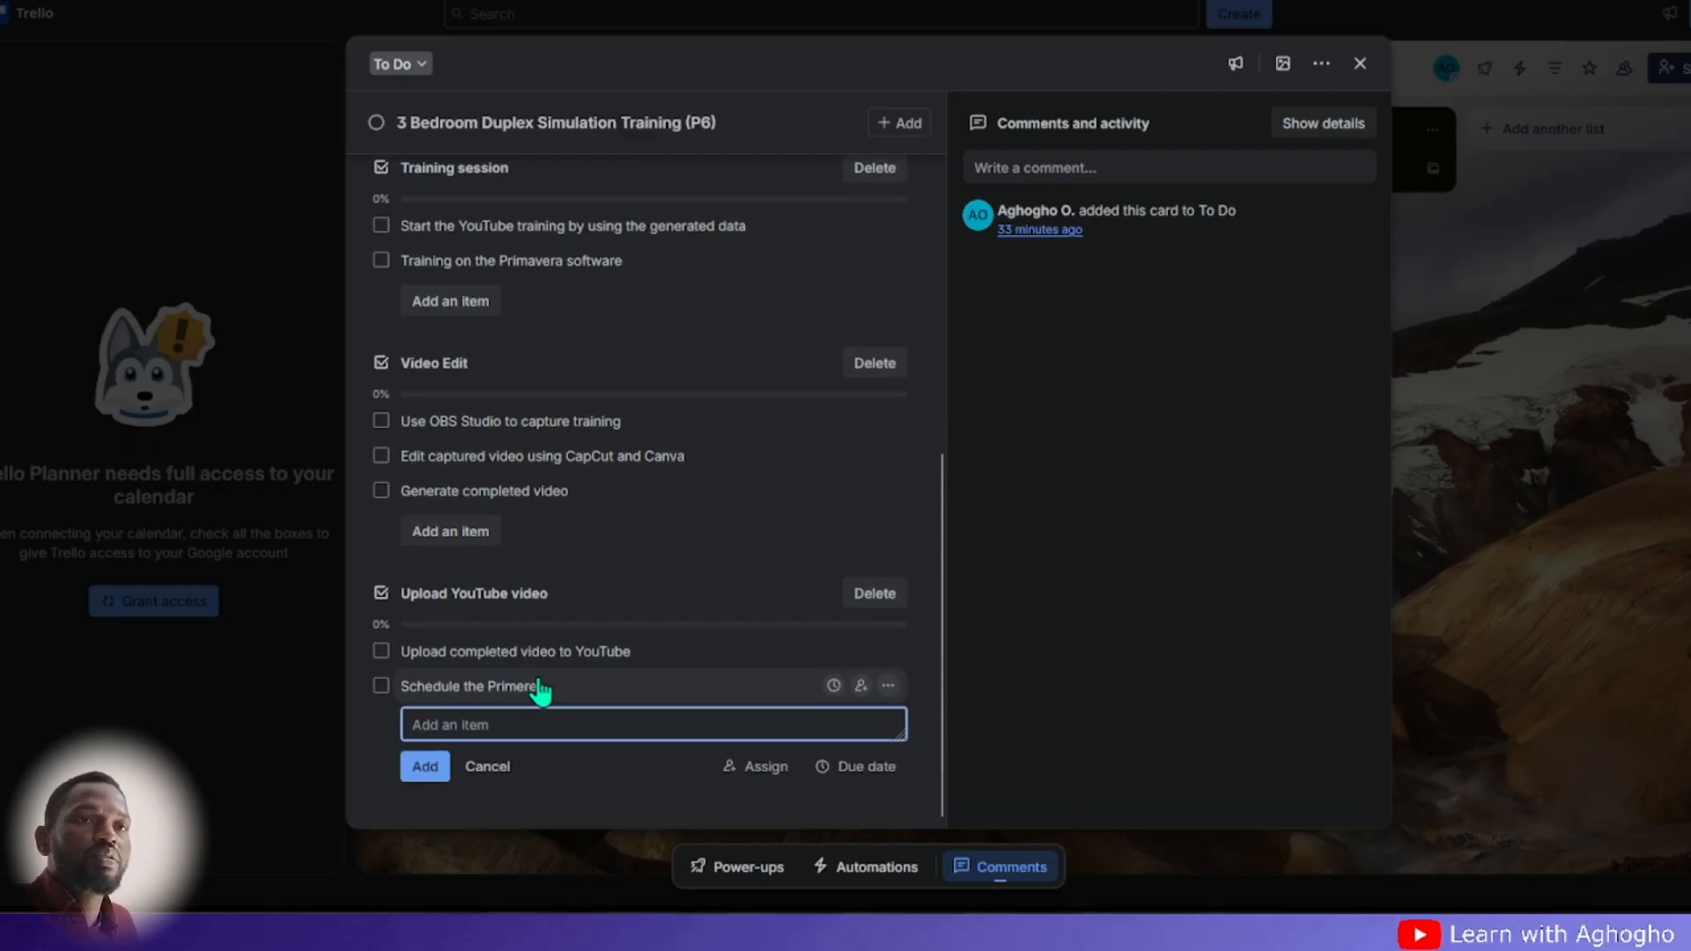
- Reword the last "Upload YouTube video" checklist item to "Schedule the day it will be published"
left_click(541, 691)
left_click_drag(548, 700, 499, 705)
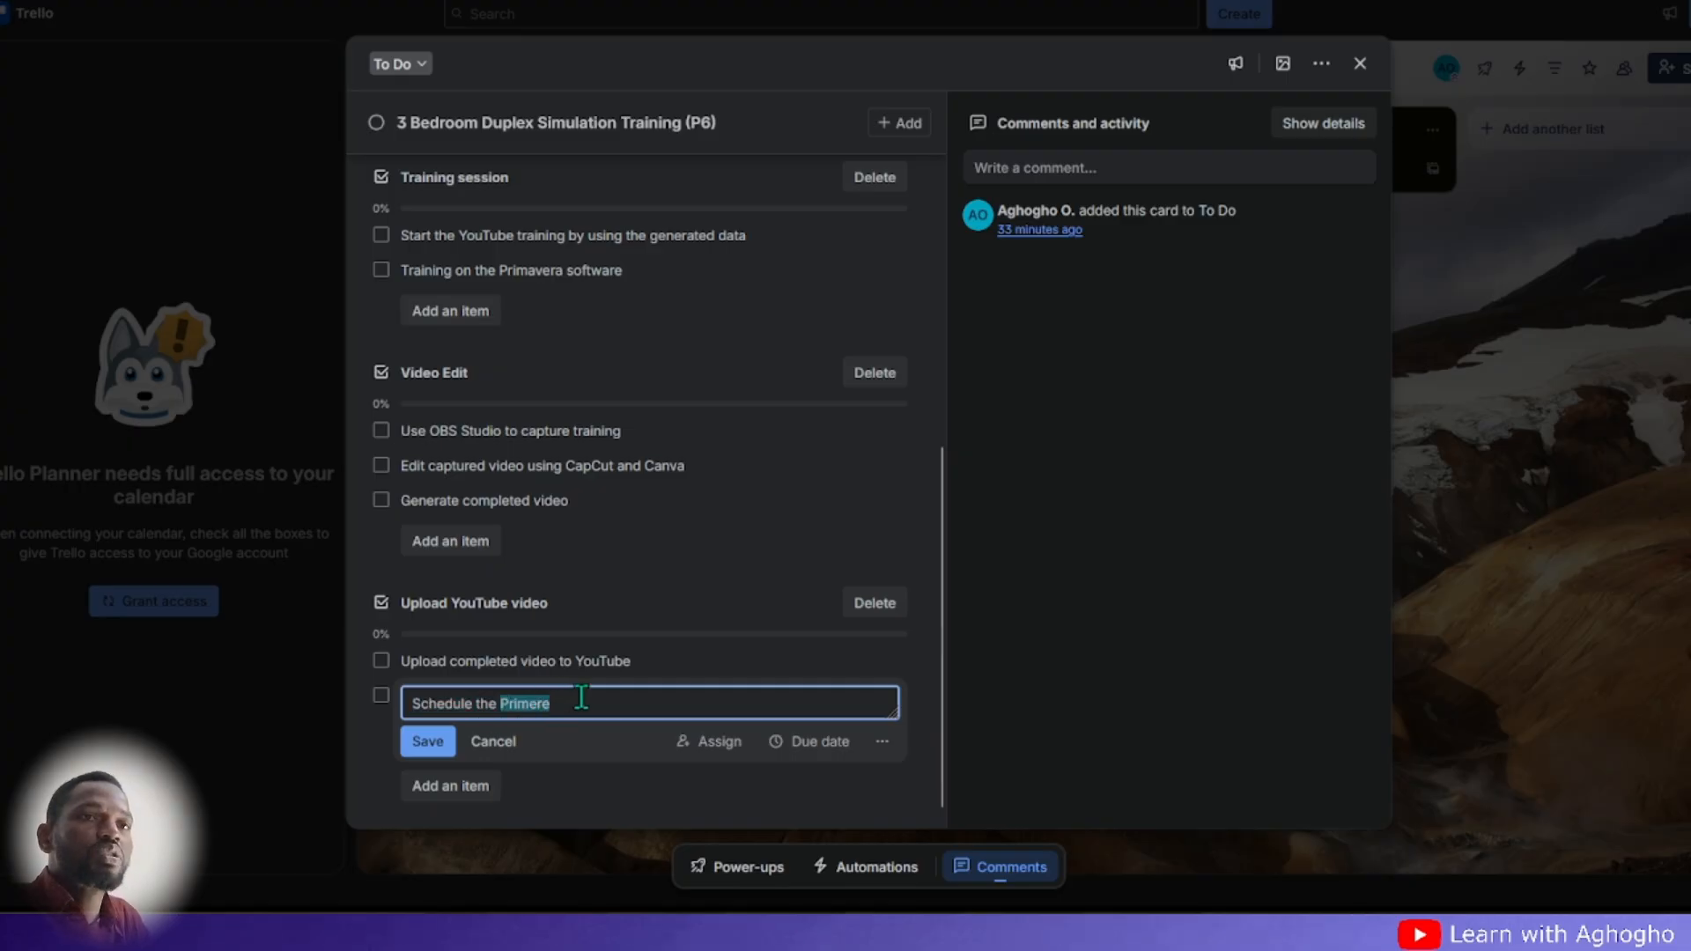
type("da")
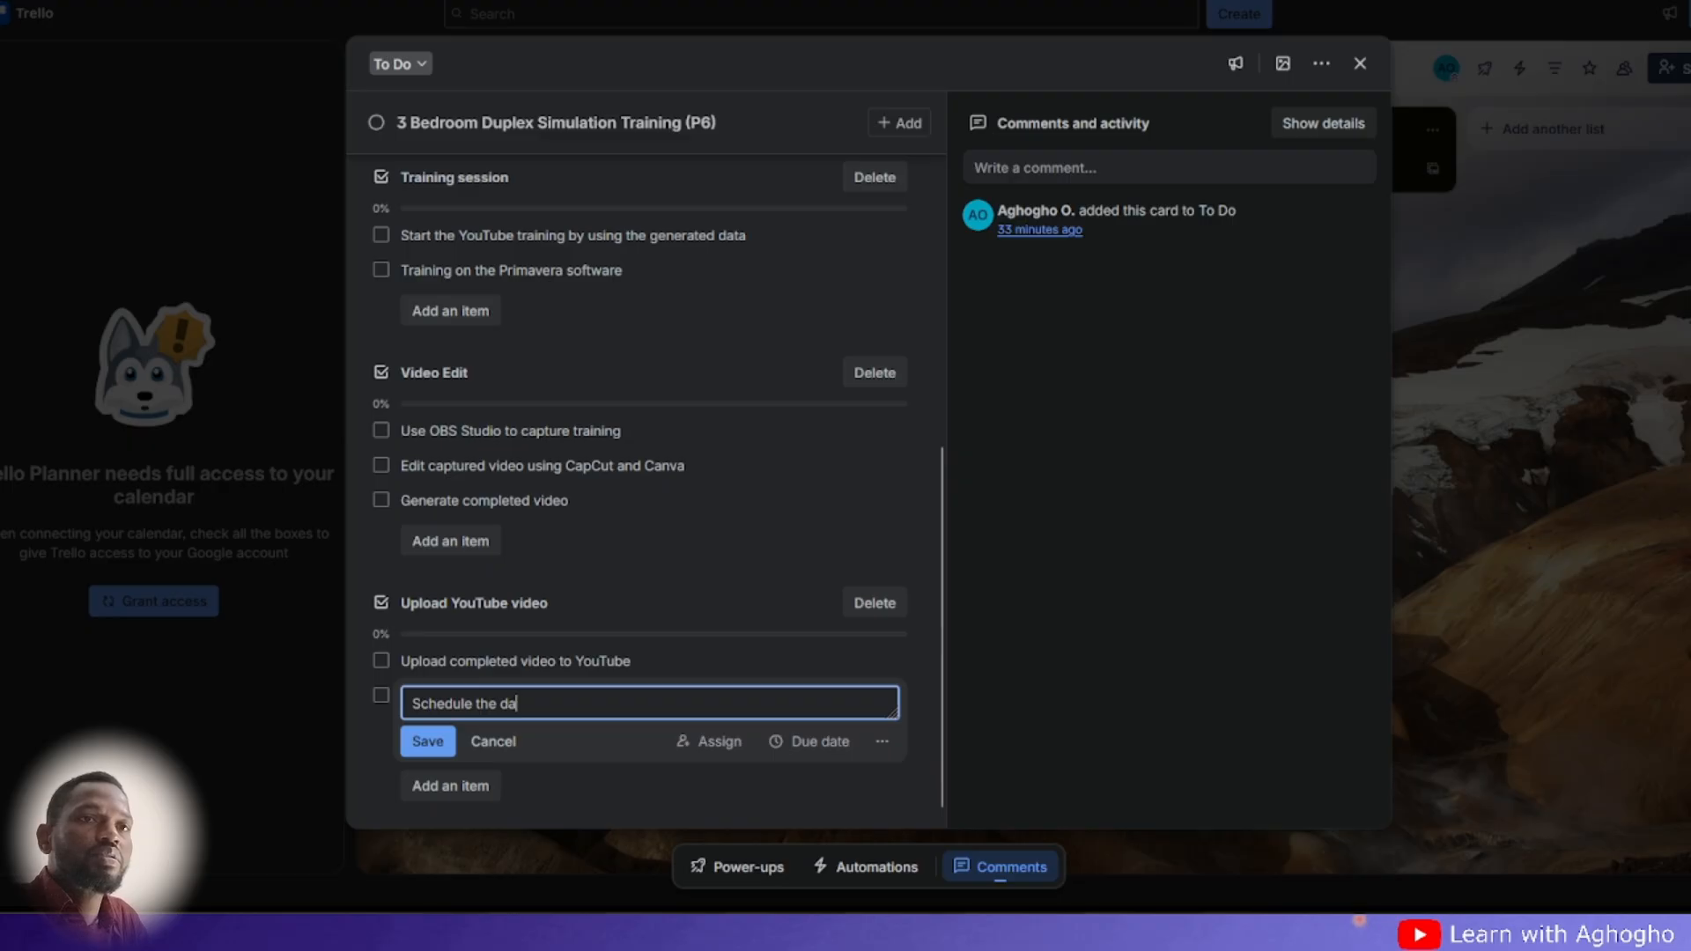
type("y it will be published")
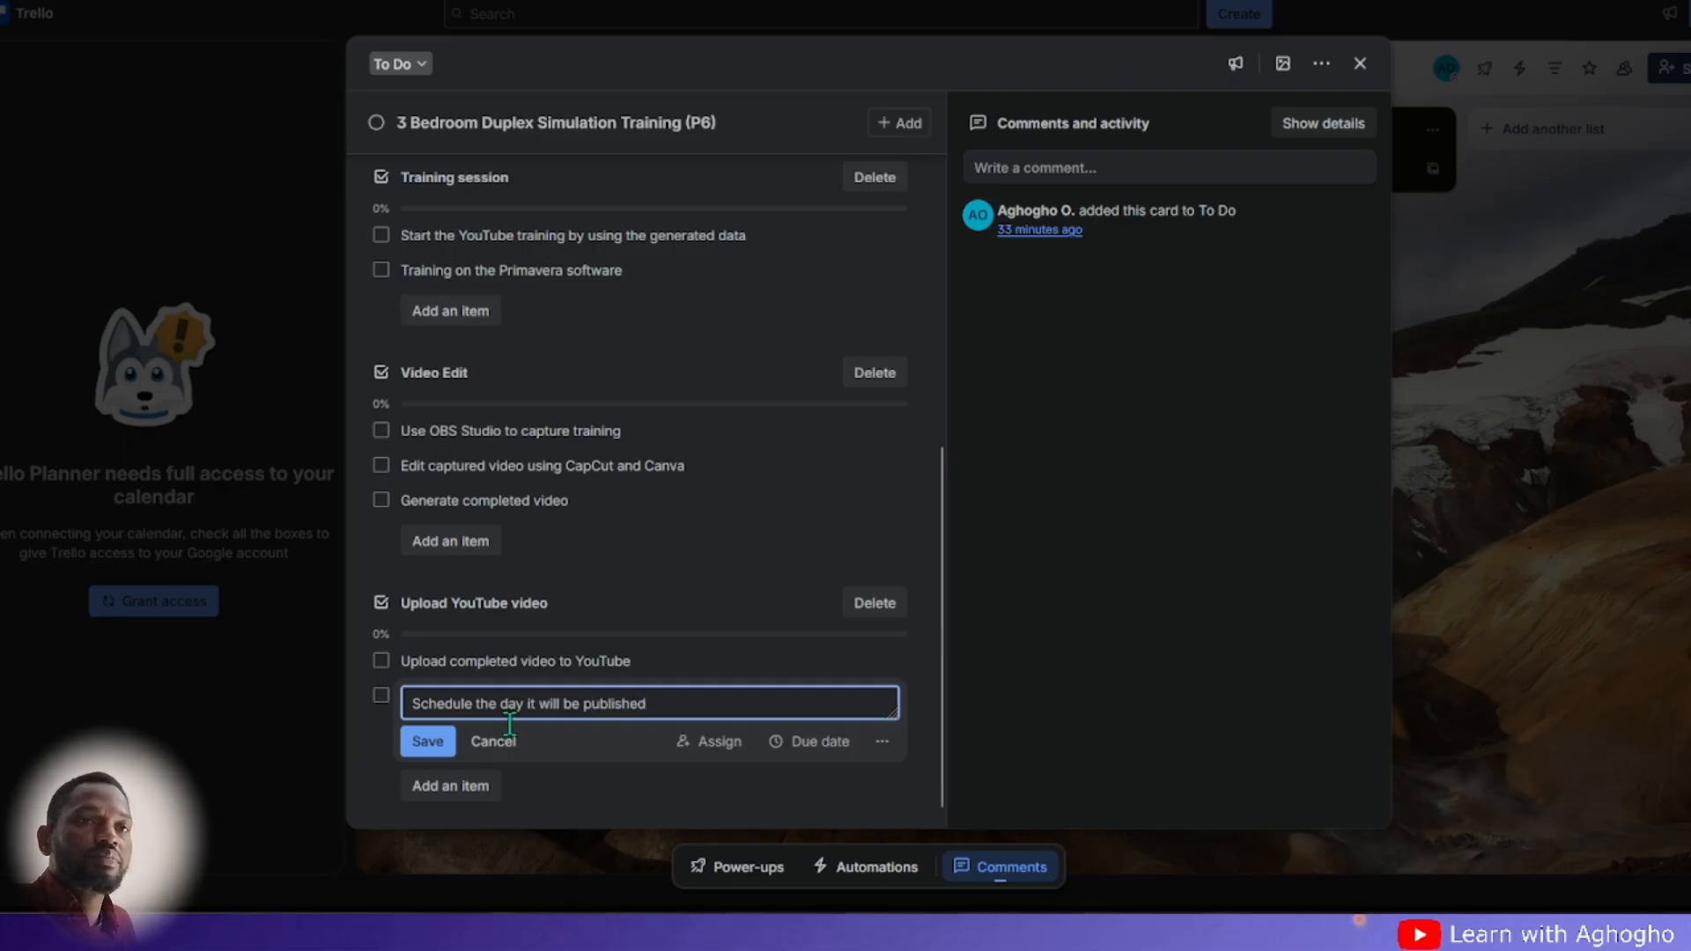
left_click(428, 741)
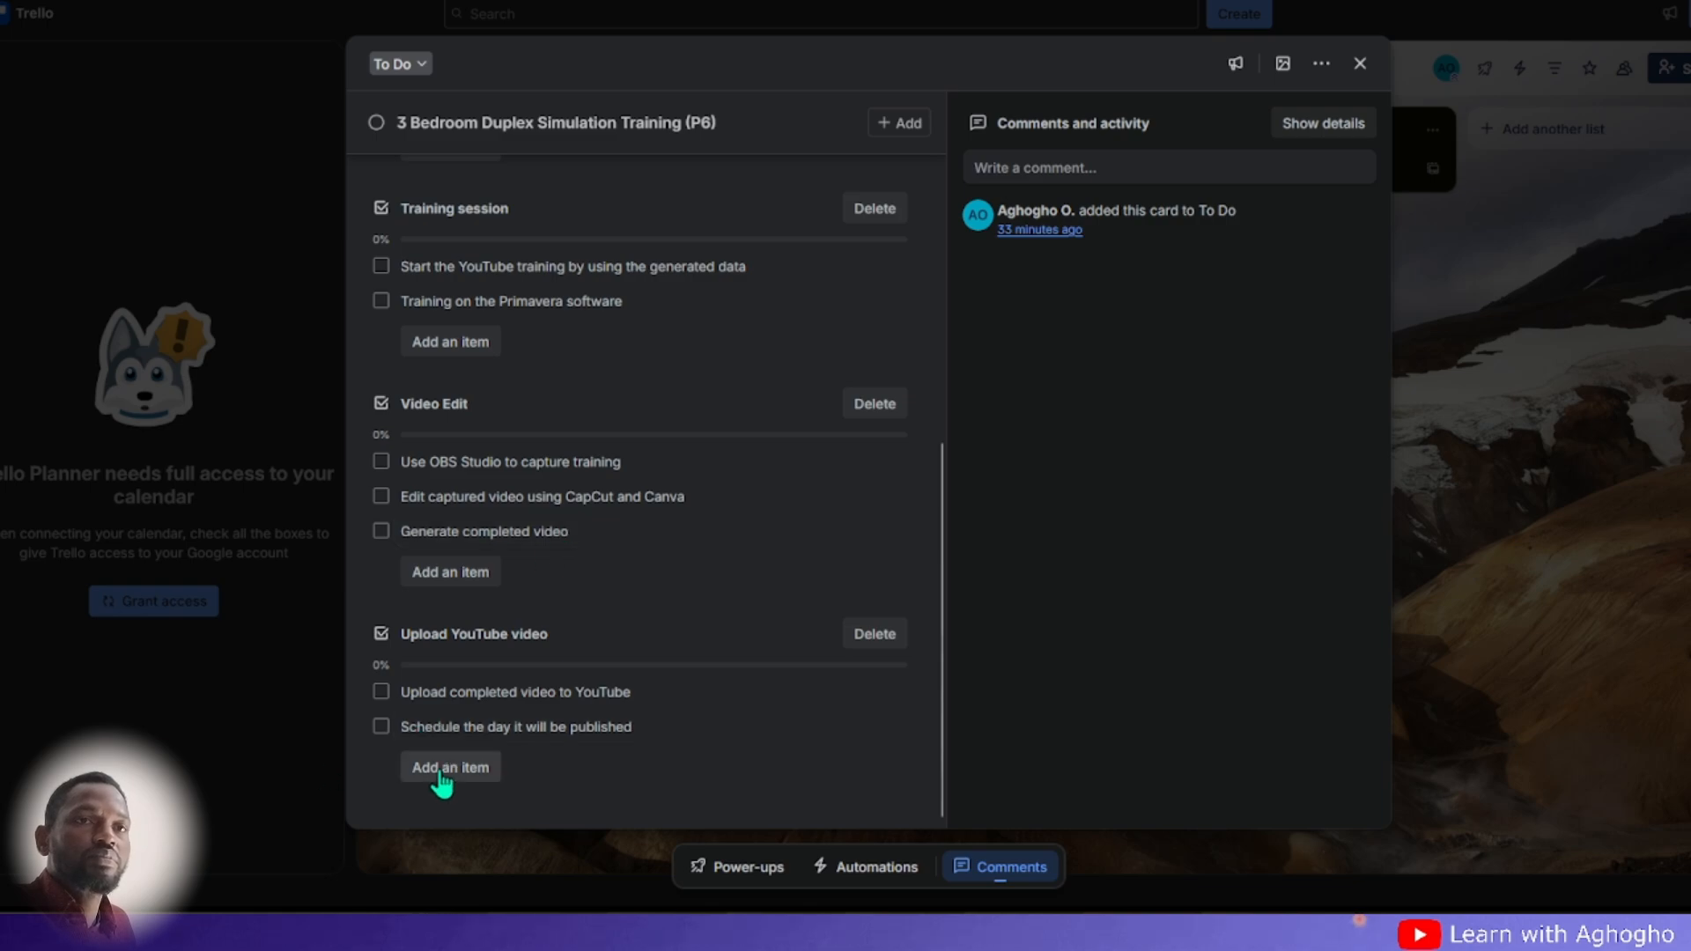
- Review the label, dates, description and checklists of the "3 Bedroom Duplex Simulation Training (P6)" card, and close it
scroll(493, 551, "up", 7)
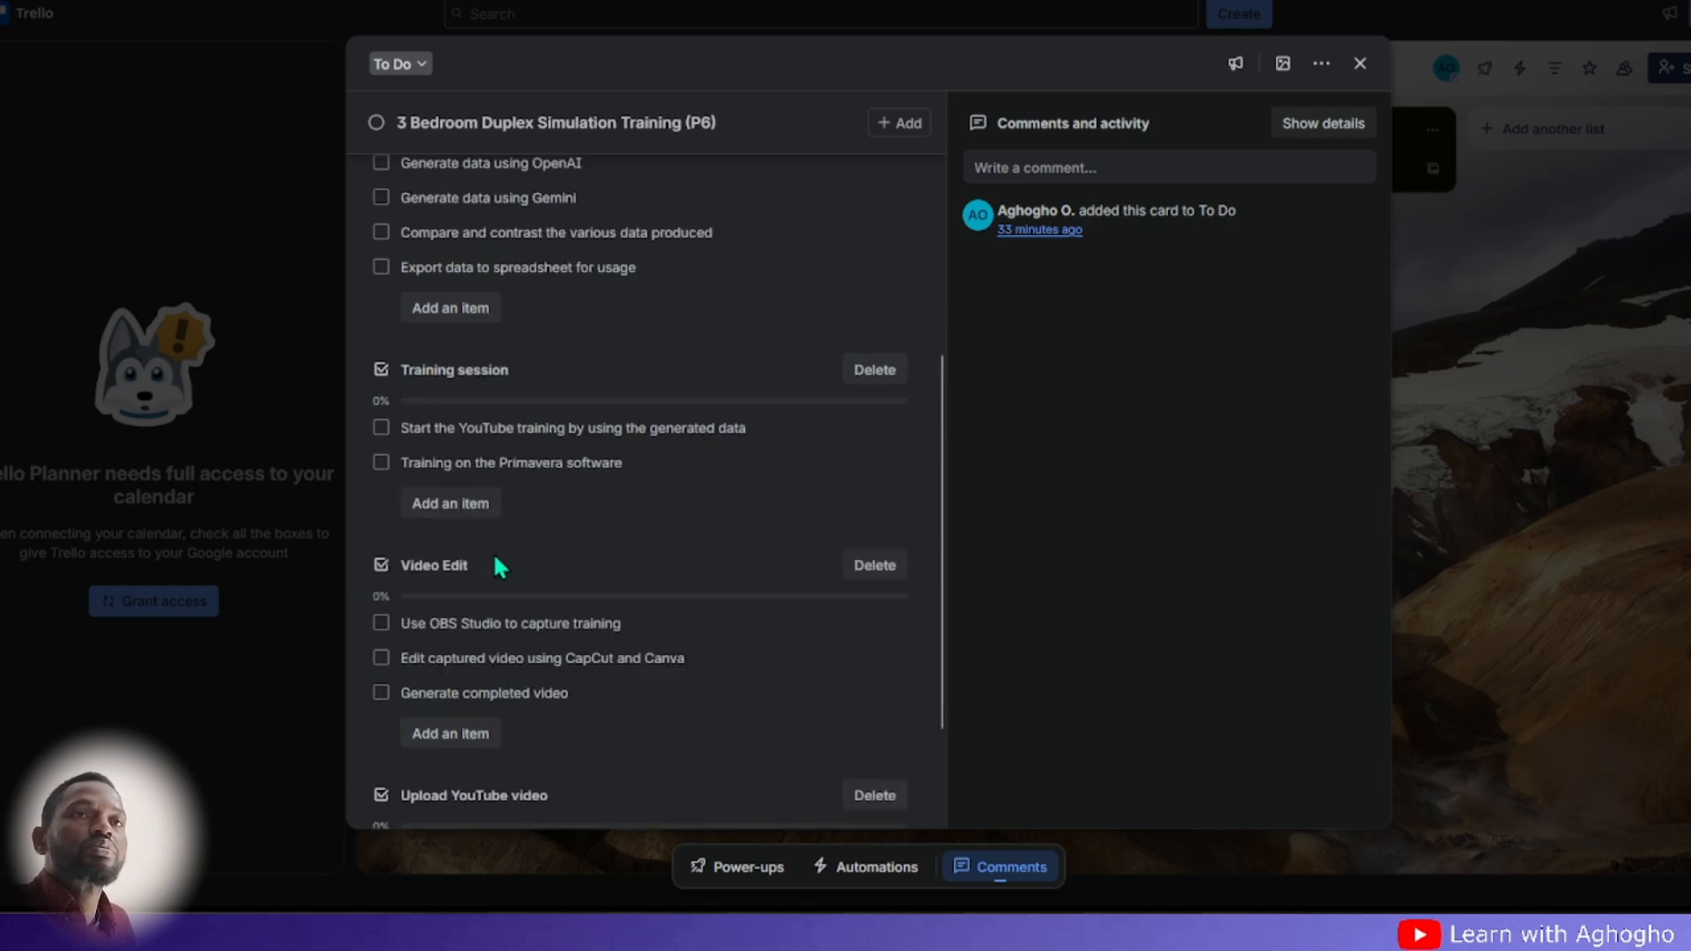
scroll(505, 546, "down", 7)
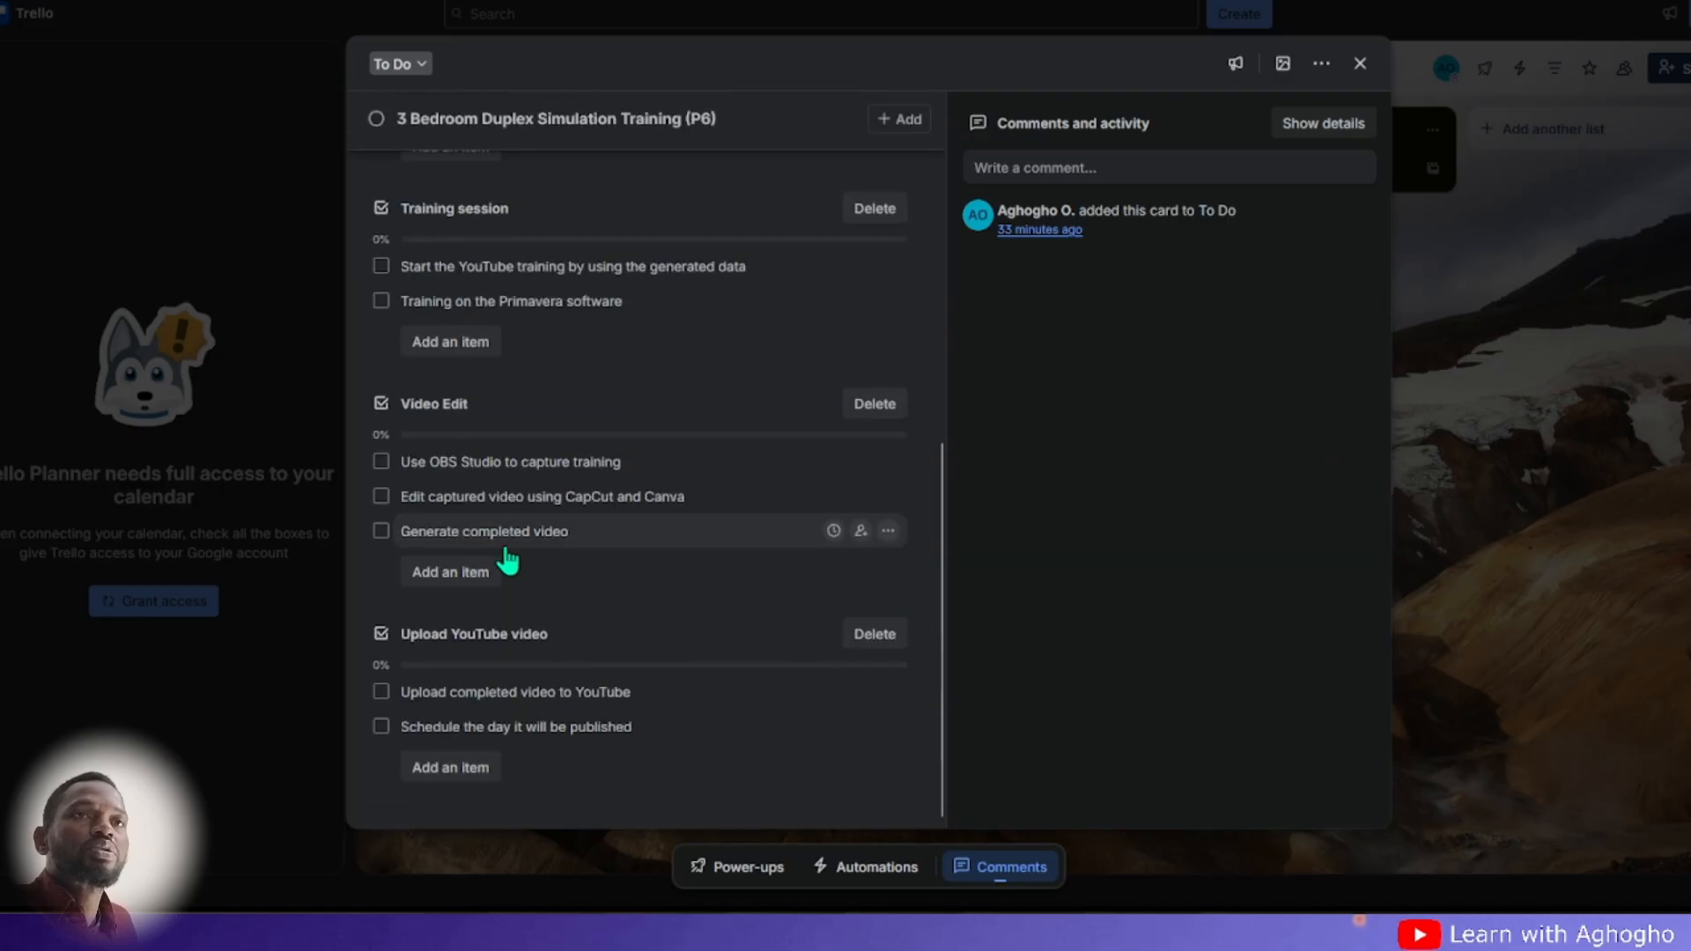
scroll(509, 563, "up", 4)
scroll(547, 337, "up", 3)
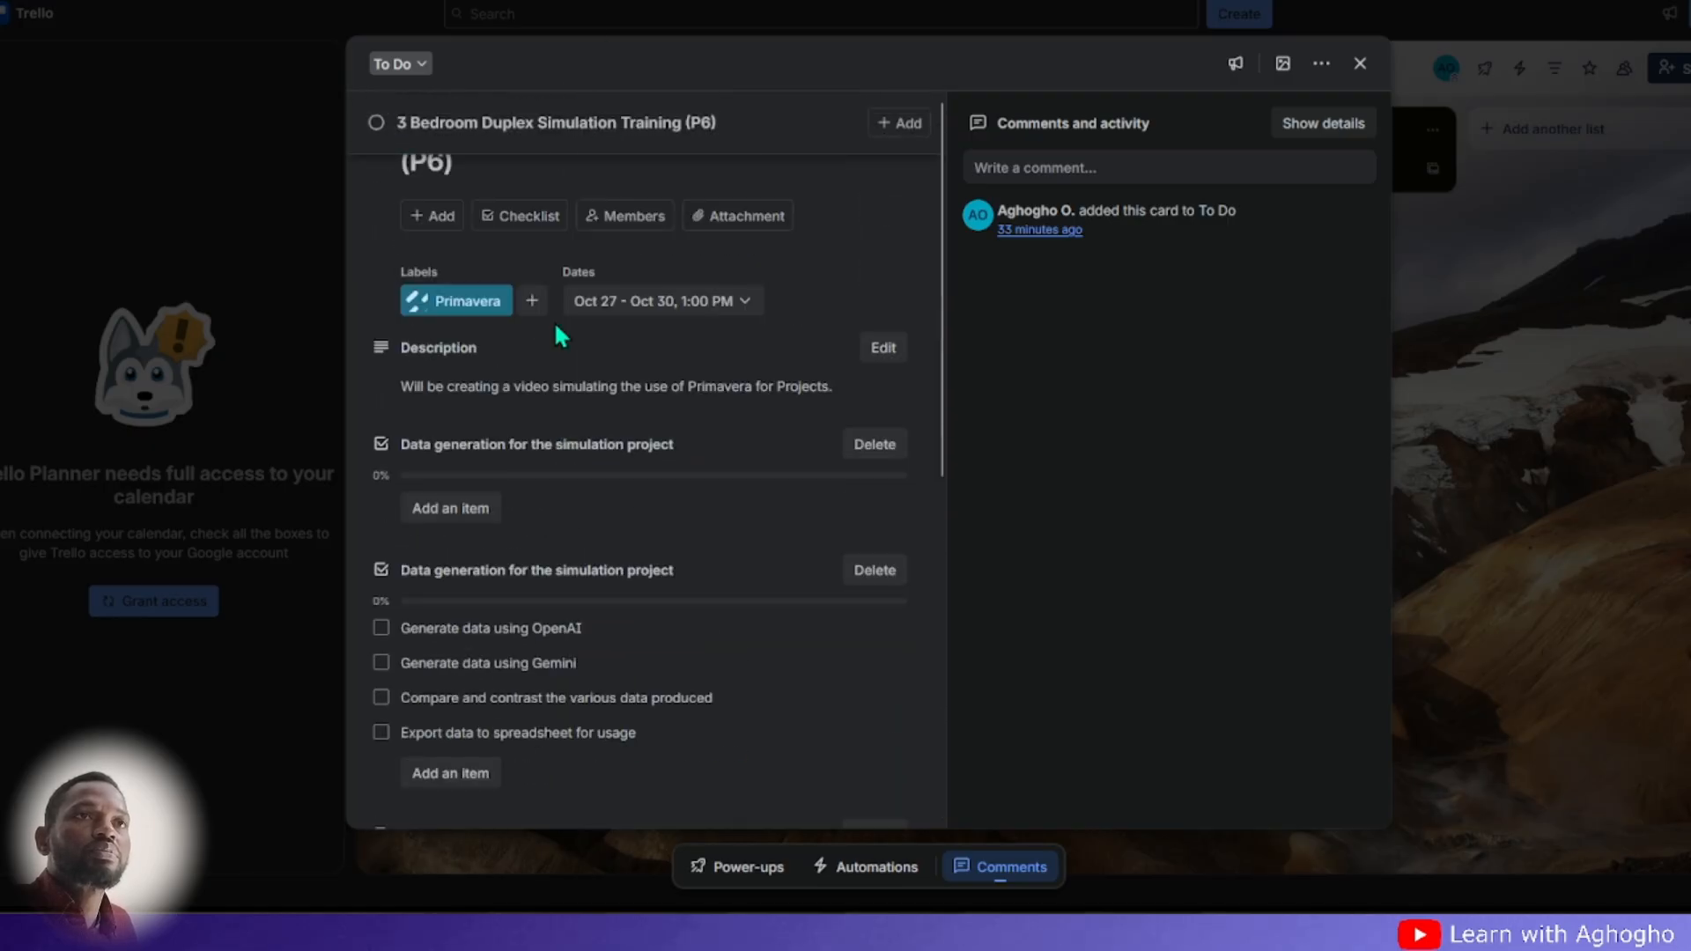
scroll(740, 414, "down", 7)
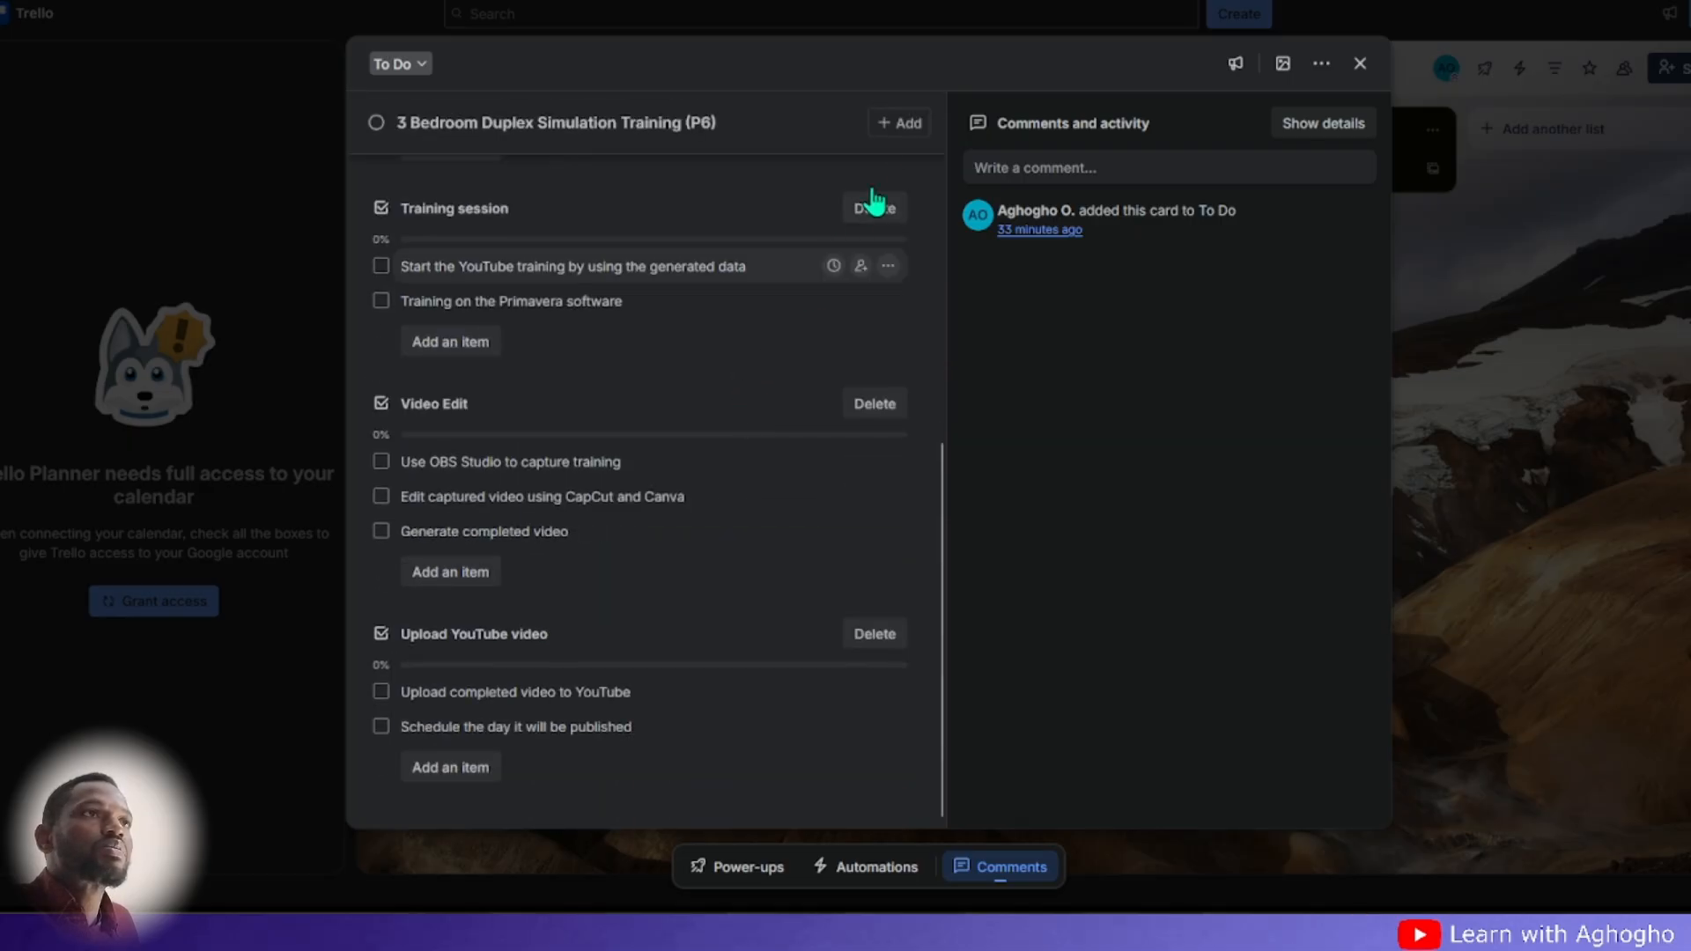
left_click(1360, 63)
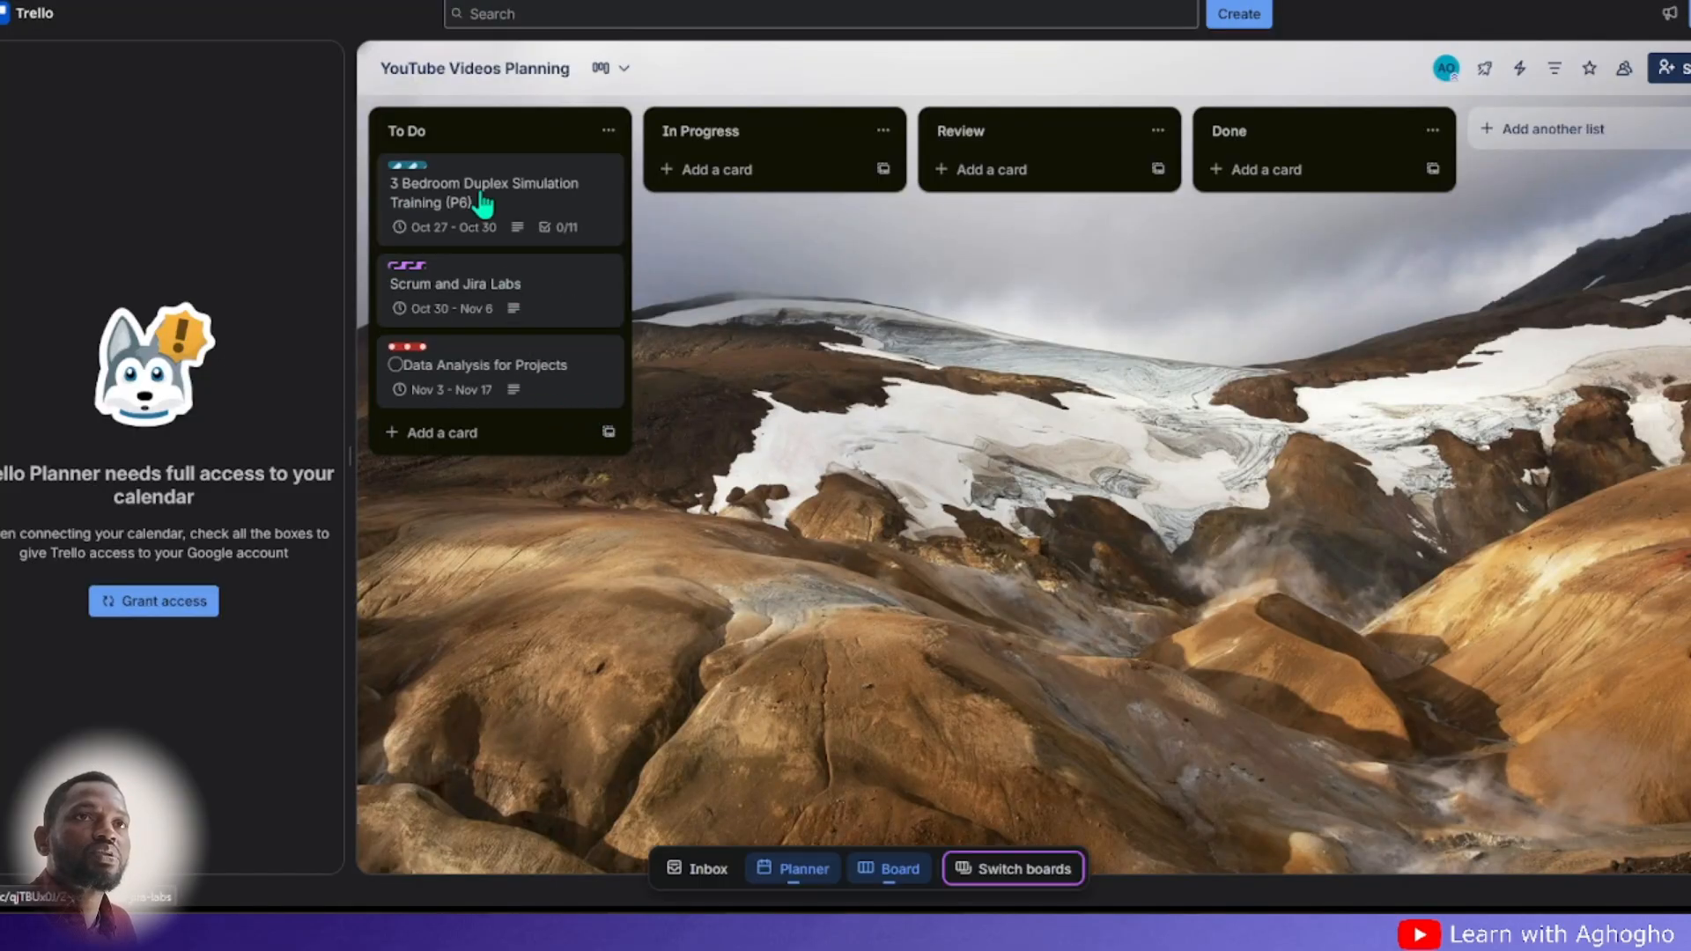
- Reopen the "3 Bedroom Duplex Simulation Training (P6)" card and check the member assignment option of the "Generate data using OpenAI" item
left_click(460, 206)
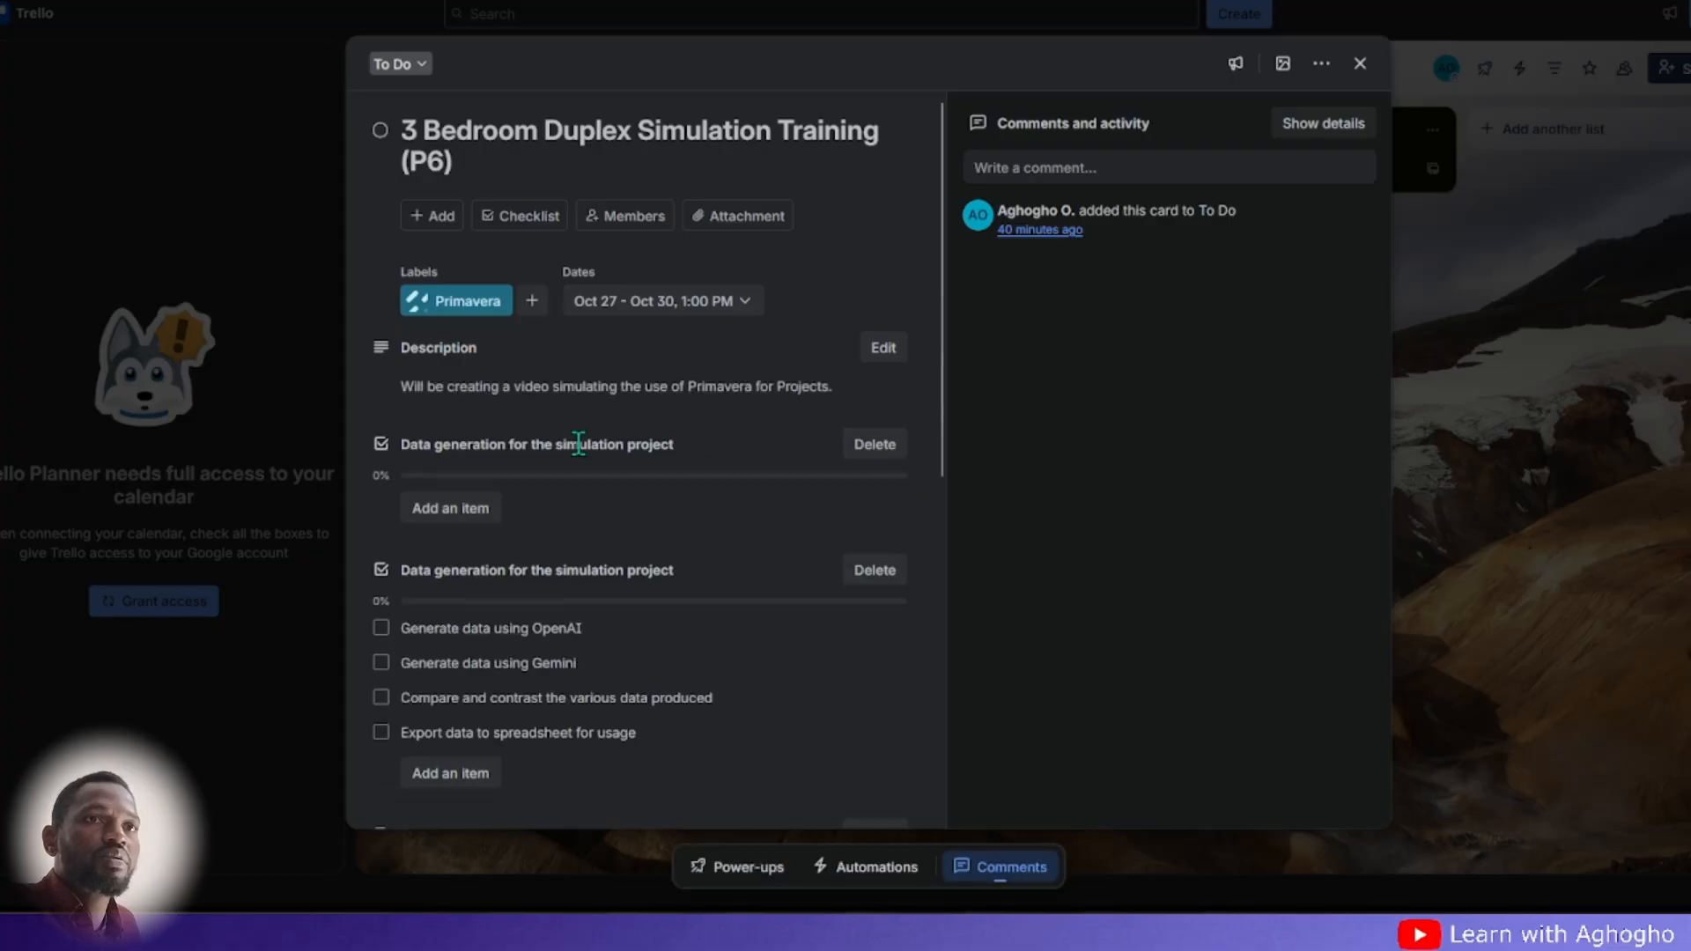
scroll(562, 487, "down", 3)
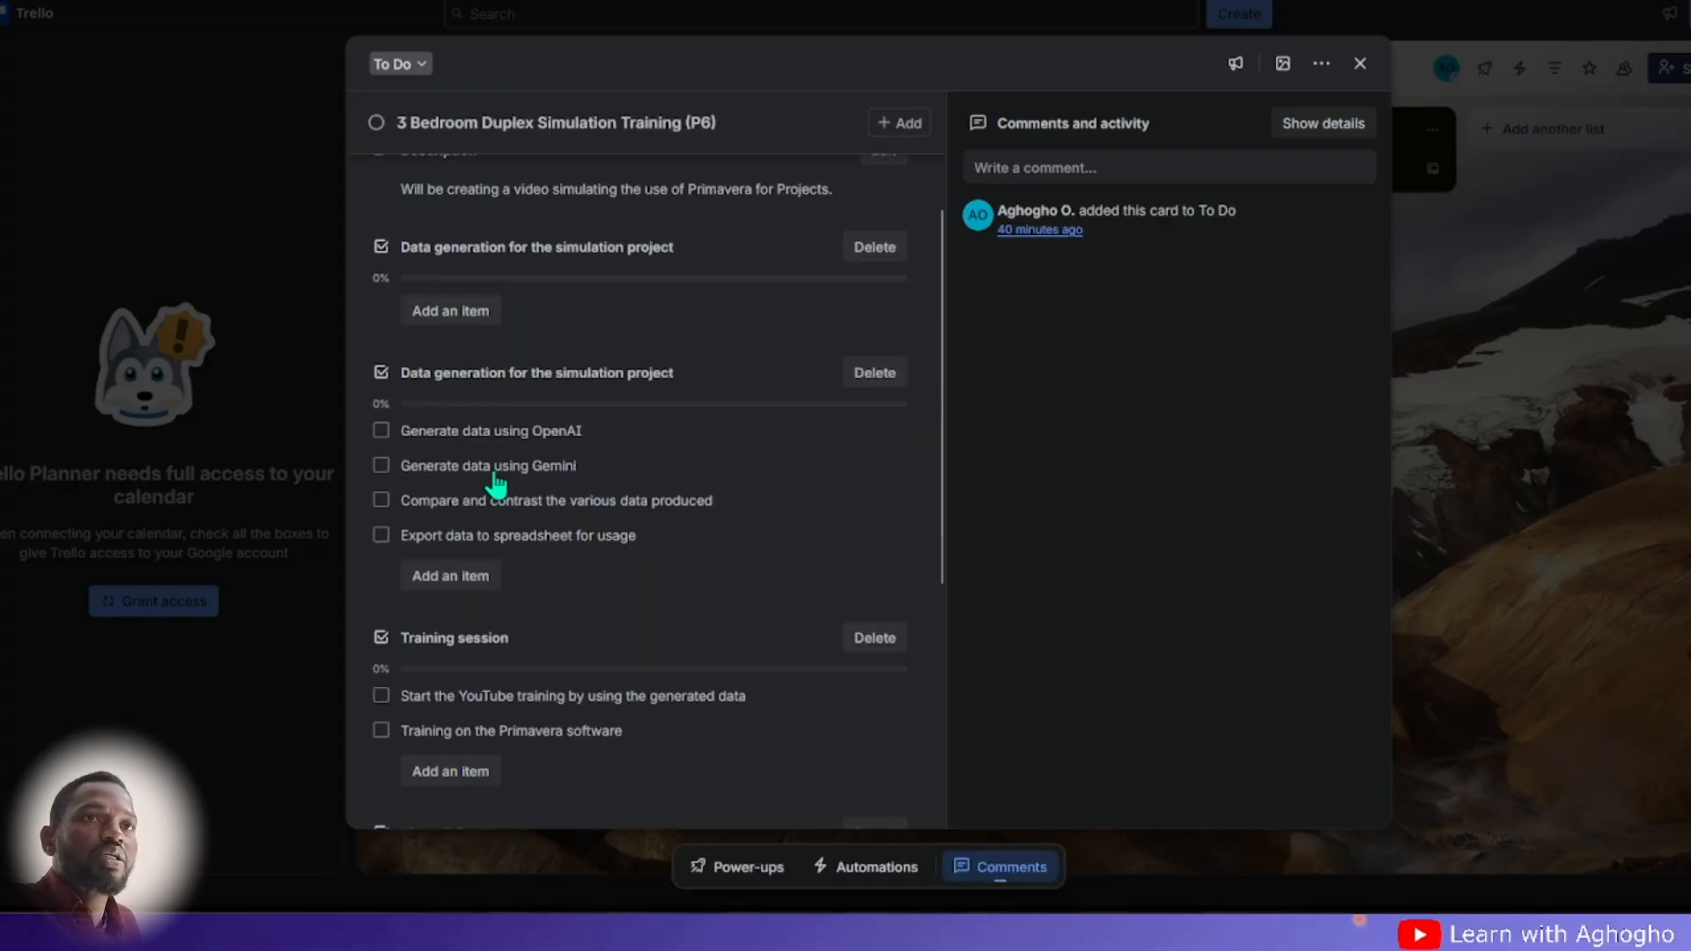
scroll(498, 414, "up", 3)
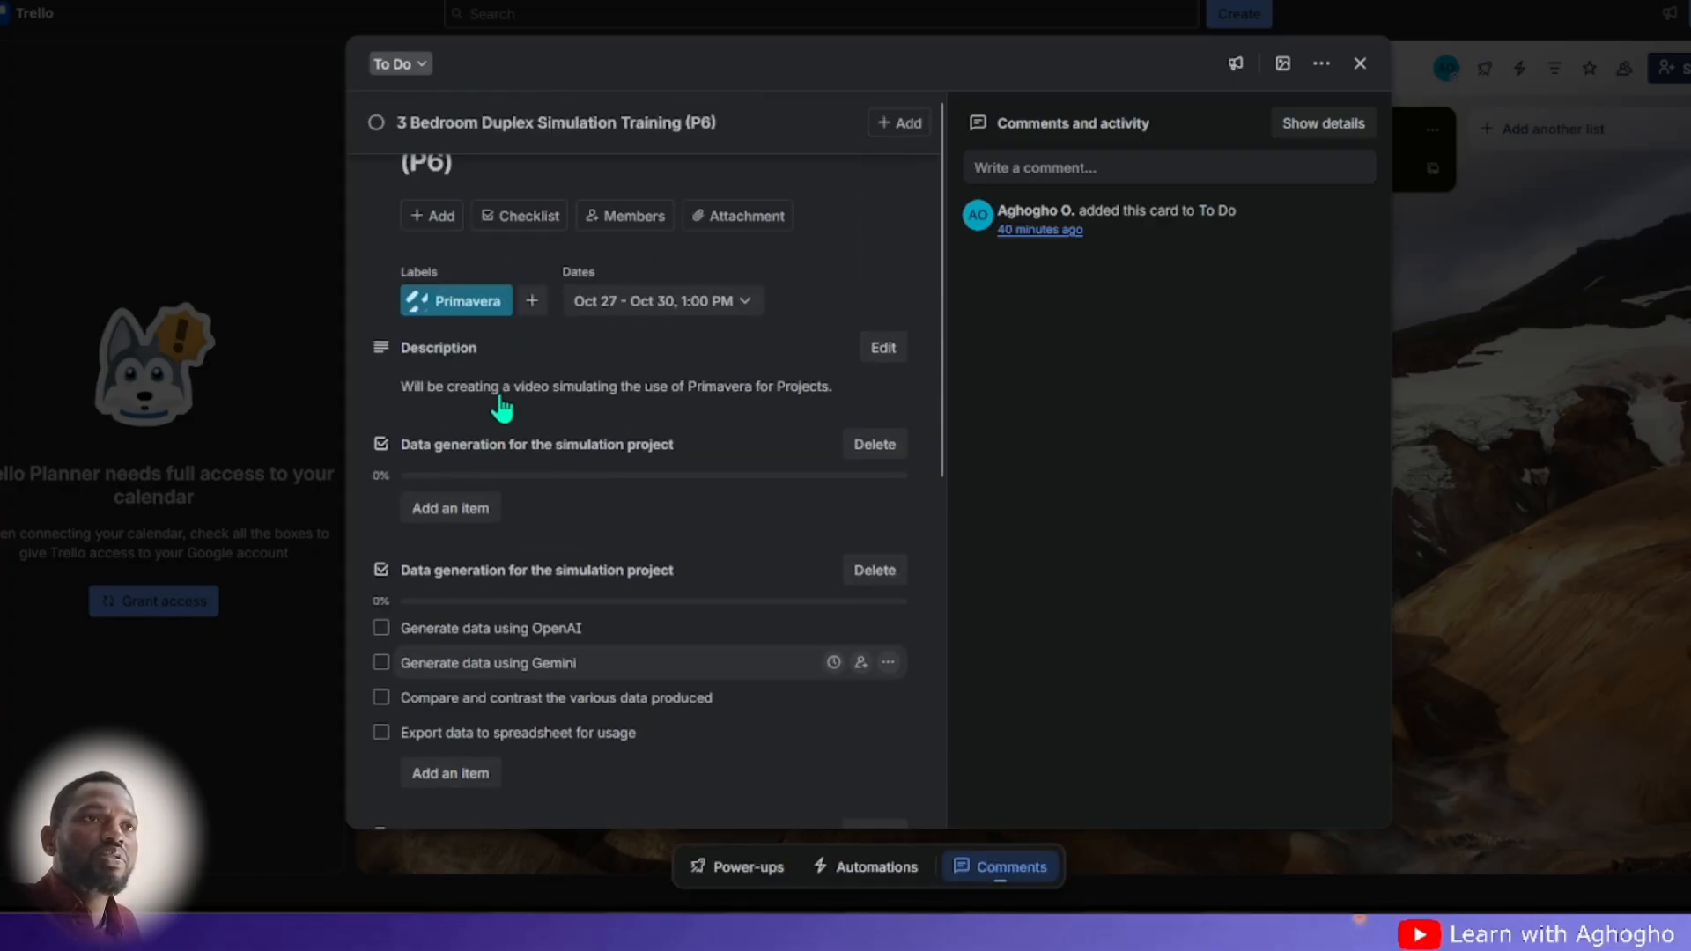
left_click(472, 625)
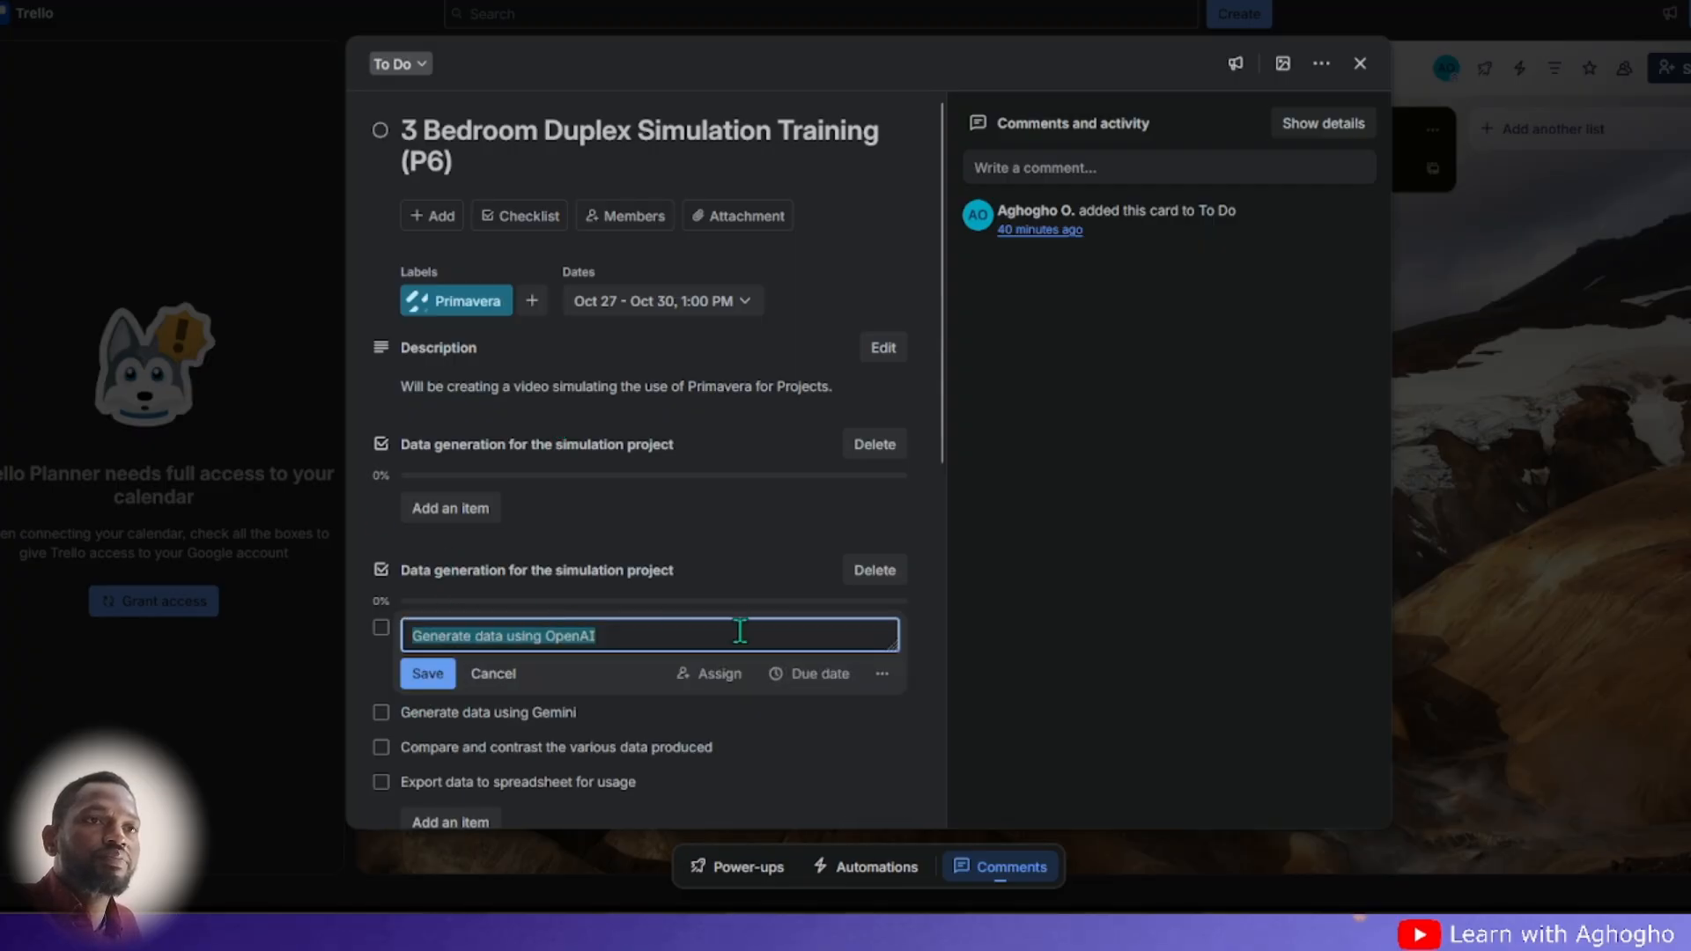
left_click(709, 690)
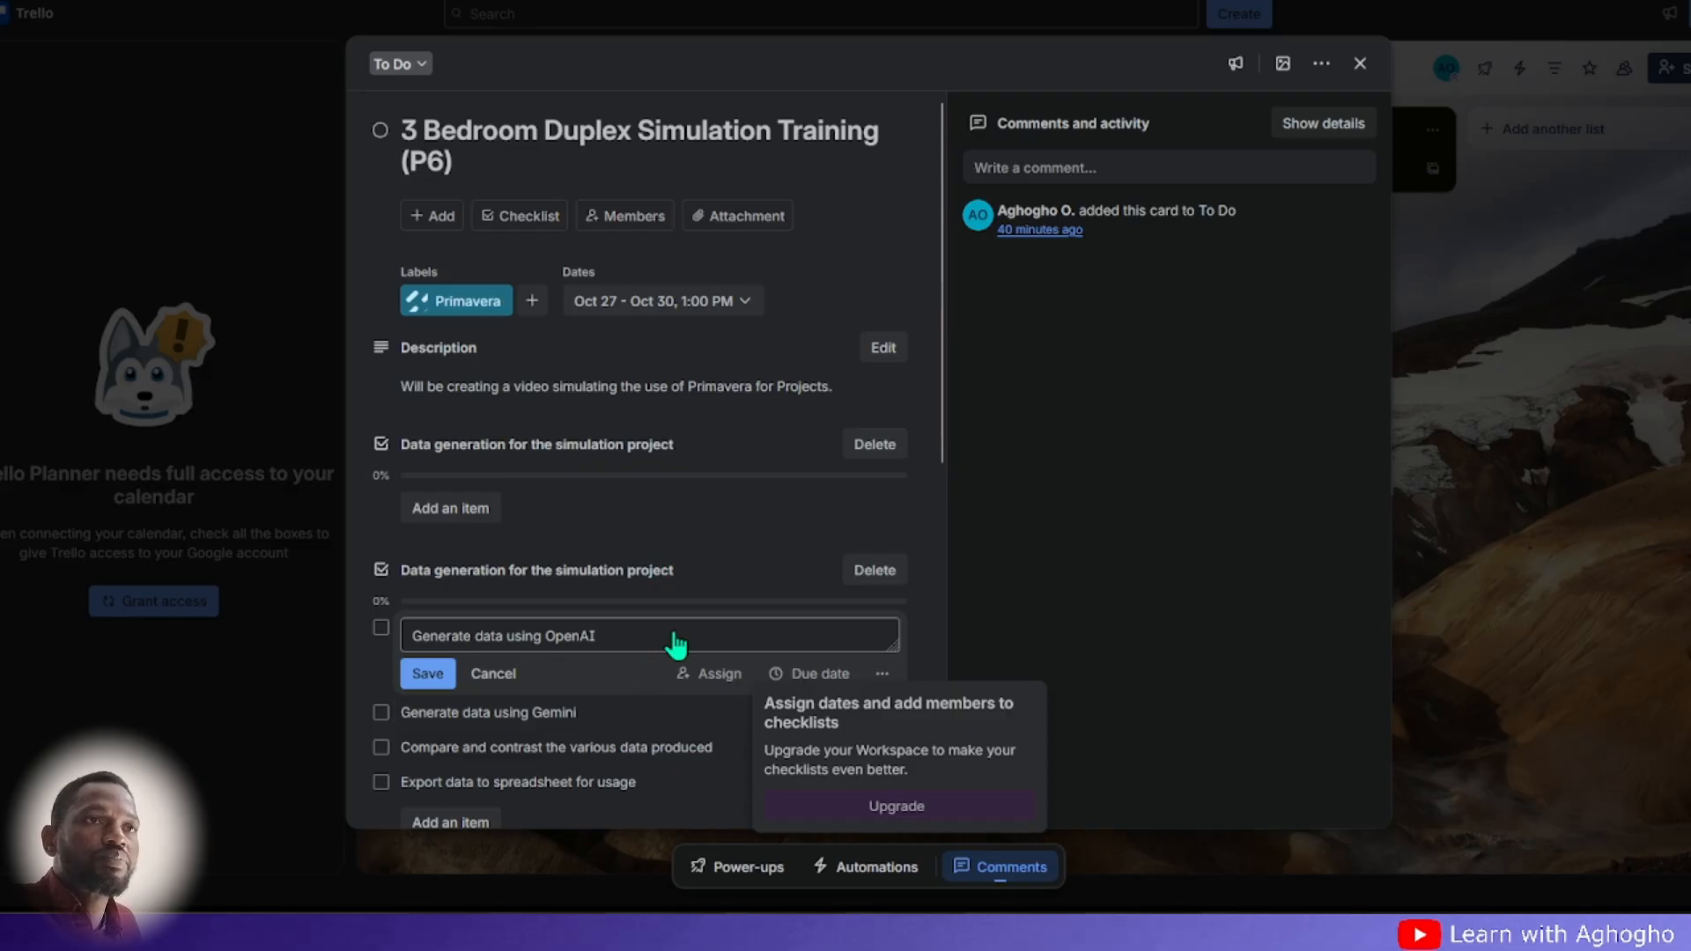
left_click(800, 581)
left_click(677, 483)
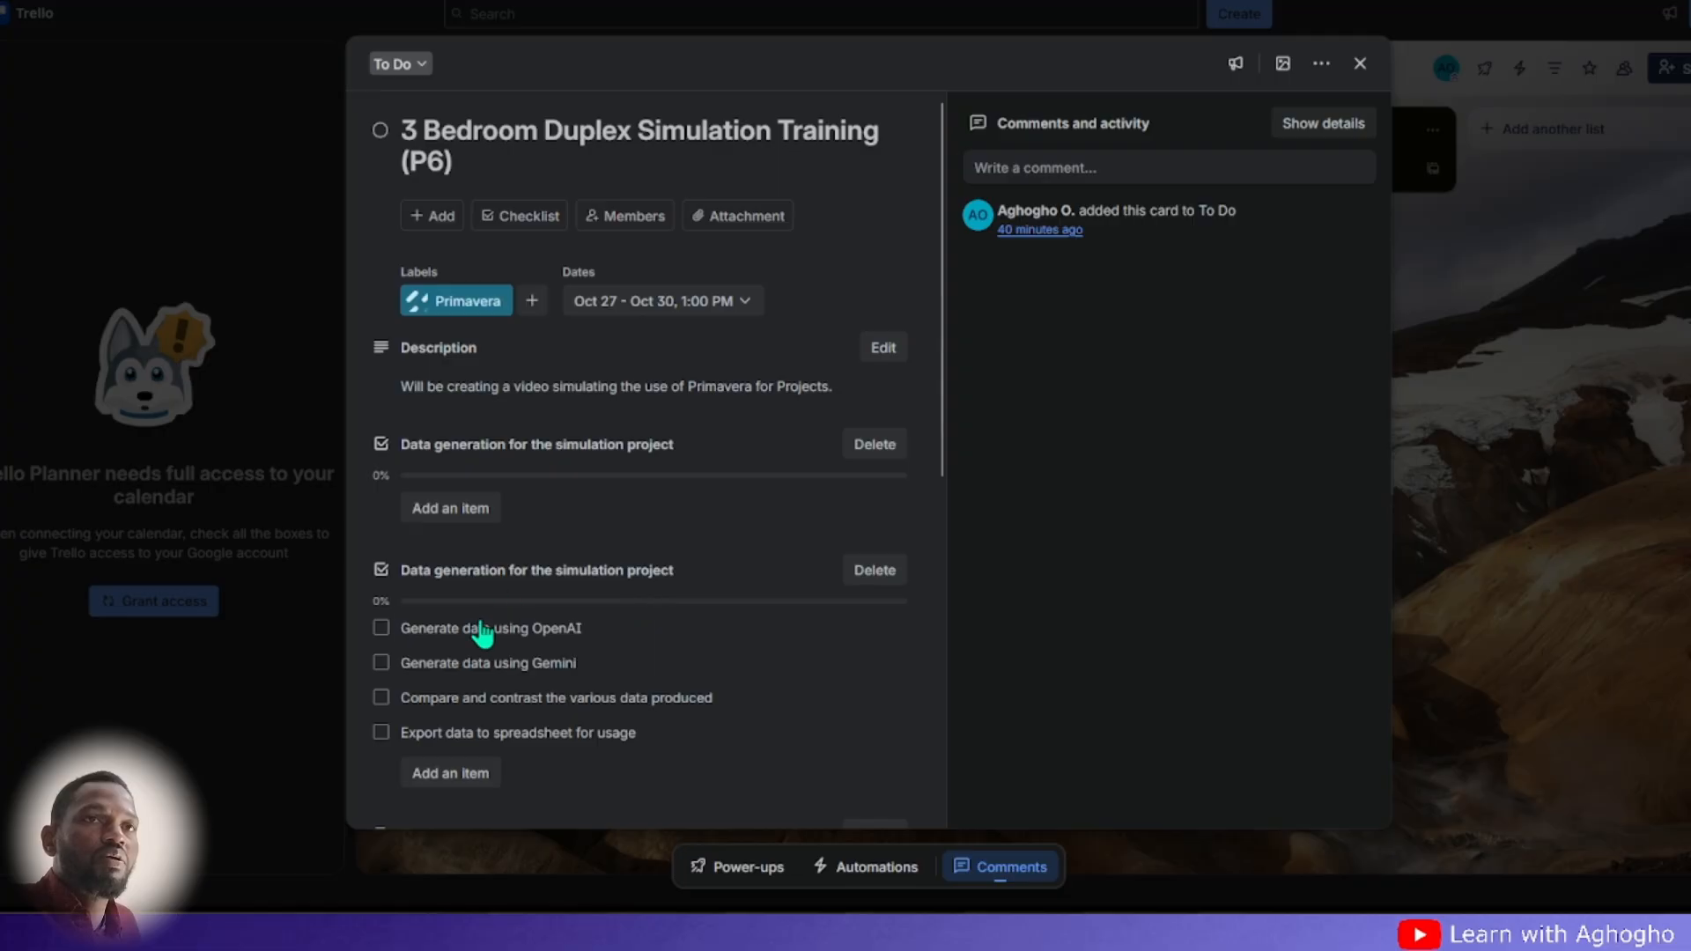
- Check the due date option of the "Generate data using Gemini" item and look over the card's remaining checklist items
scroll(489, 564, "down", 2)
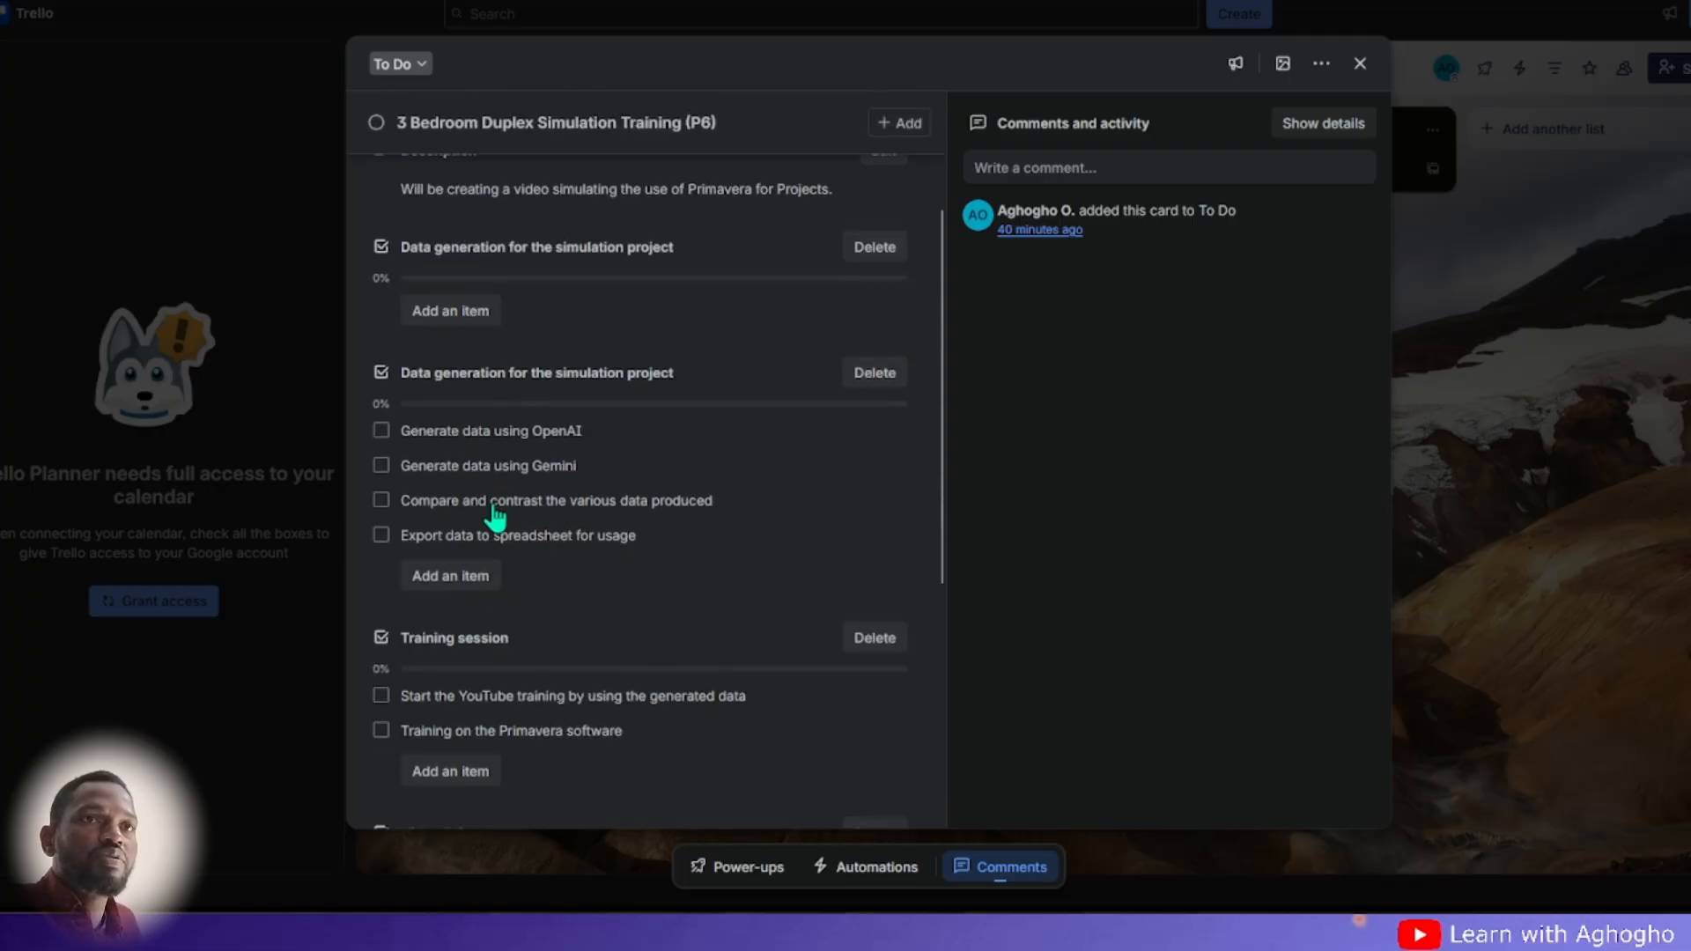
left_click(500, 444)
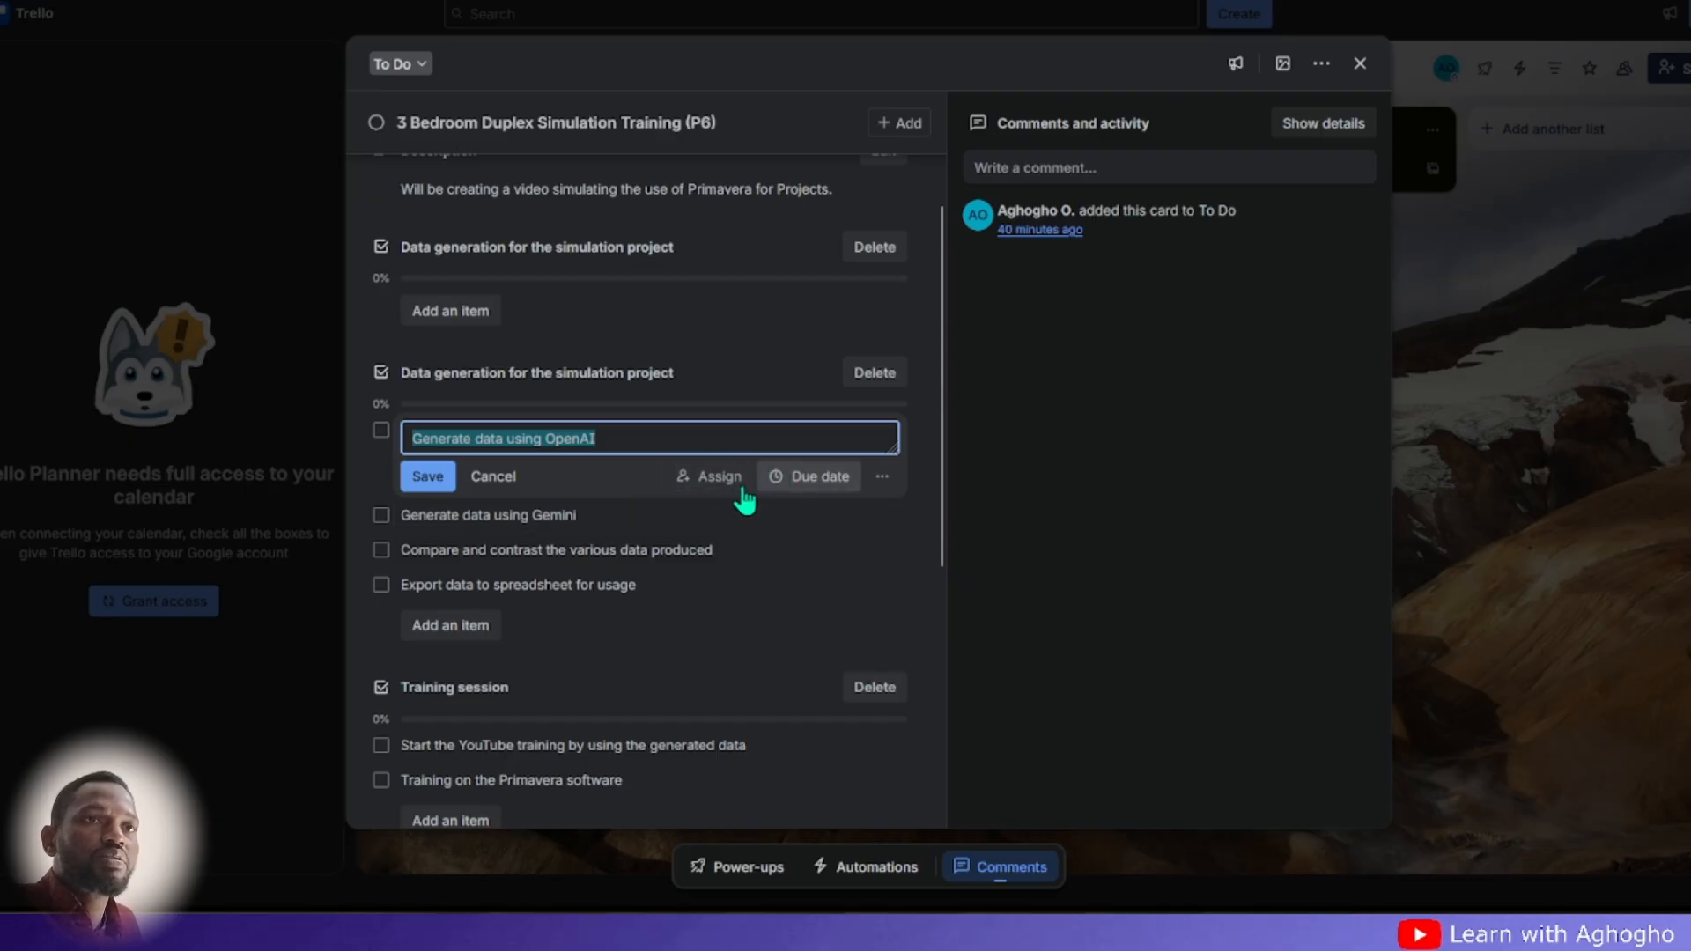
left_click(657, 523)
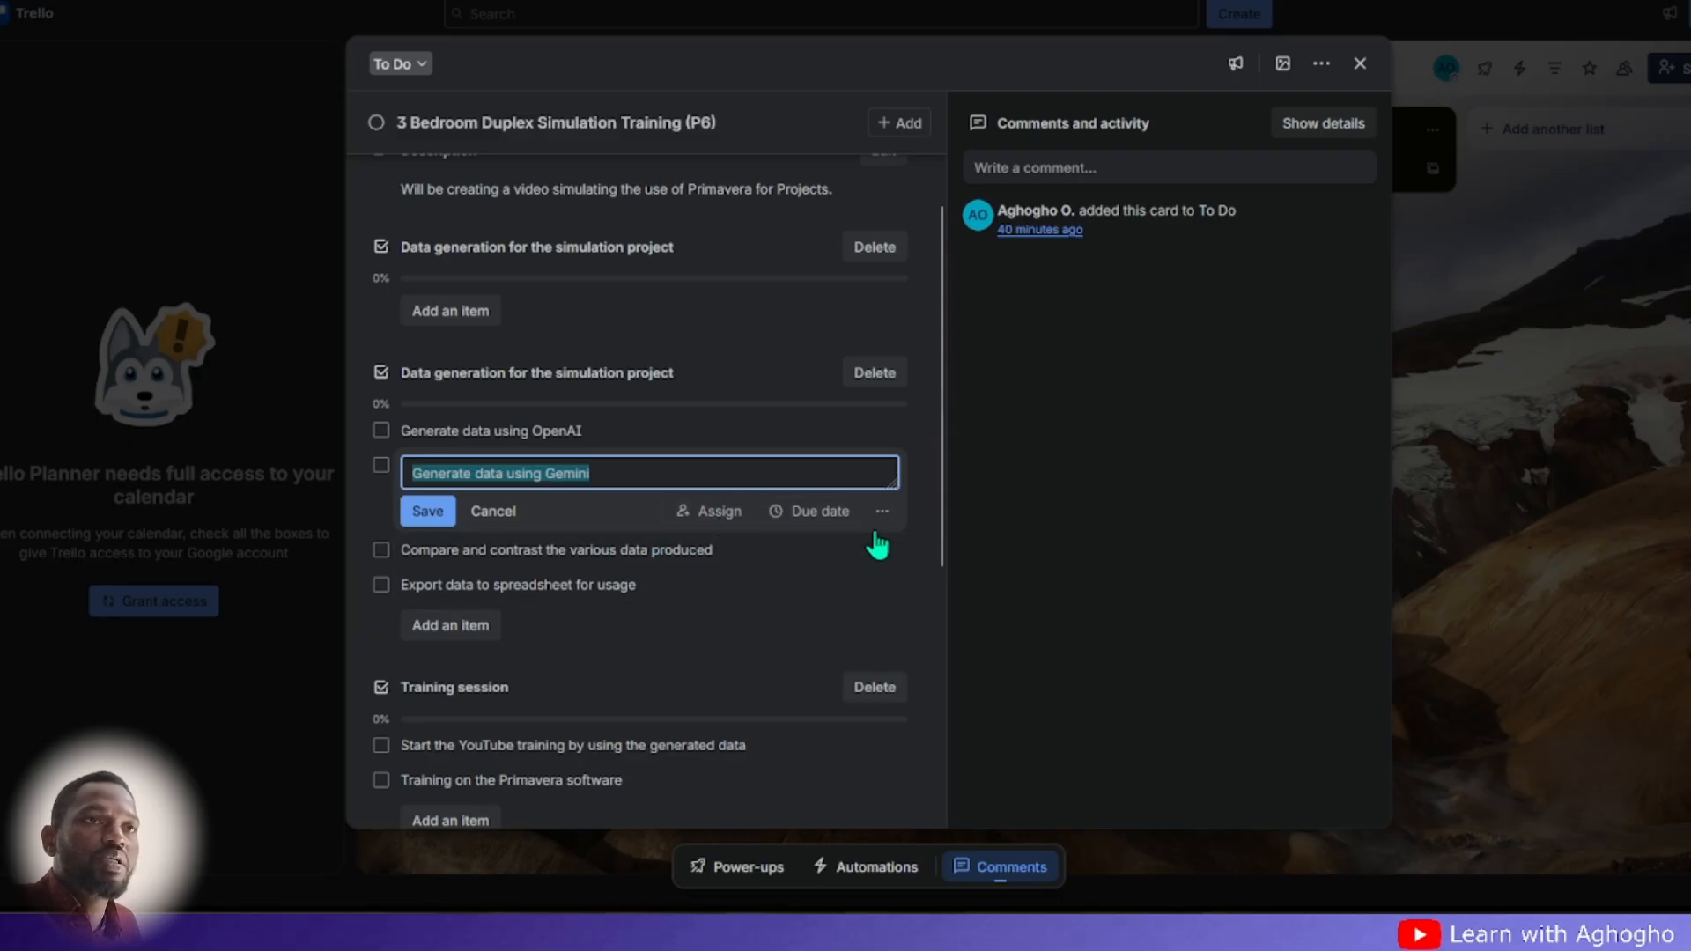
left_click(840, 512)
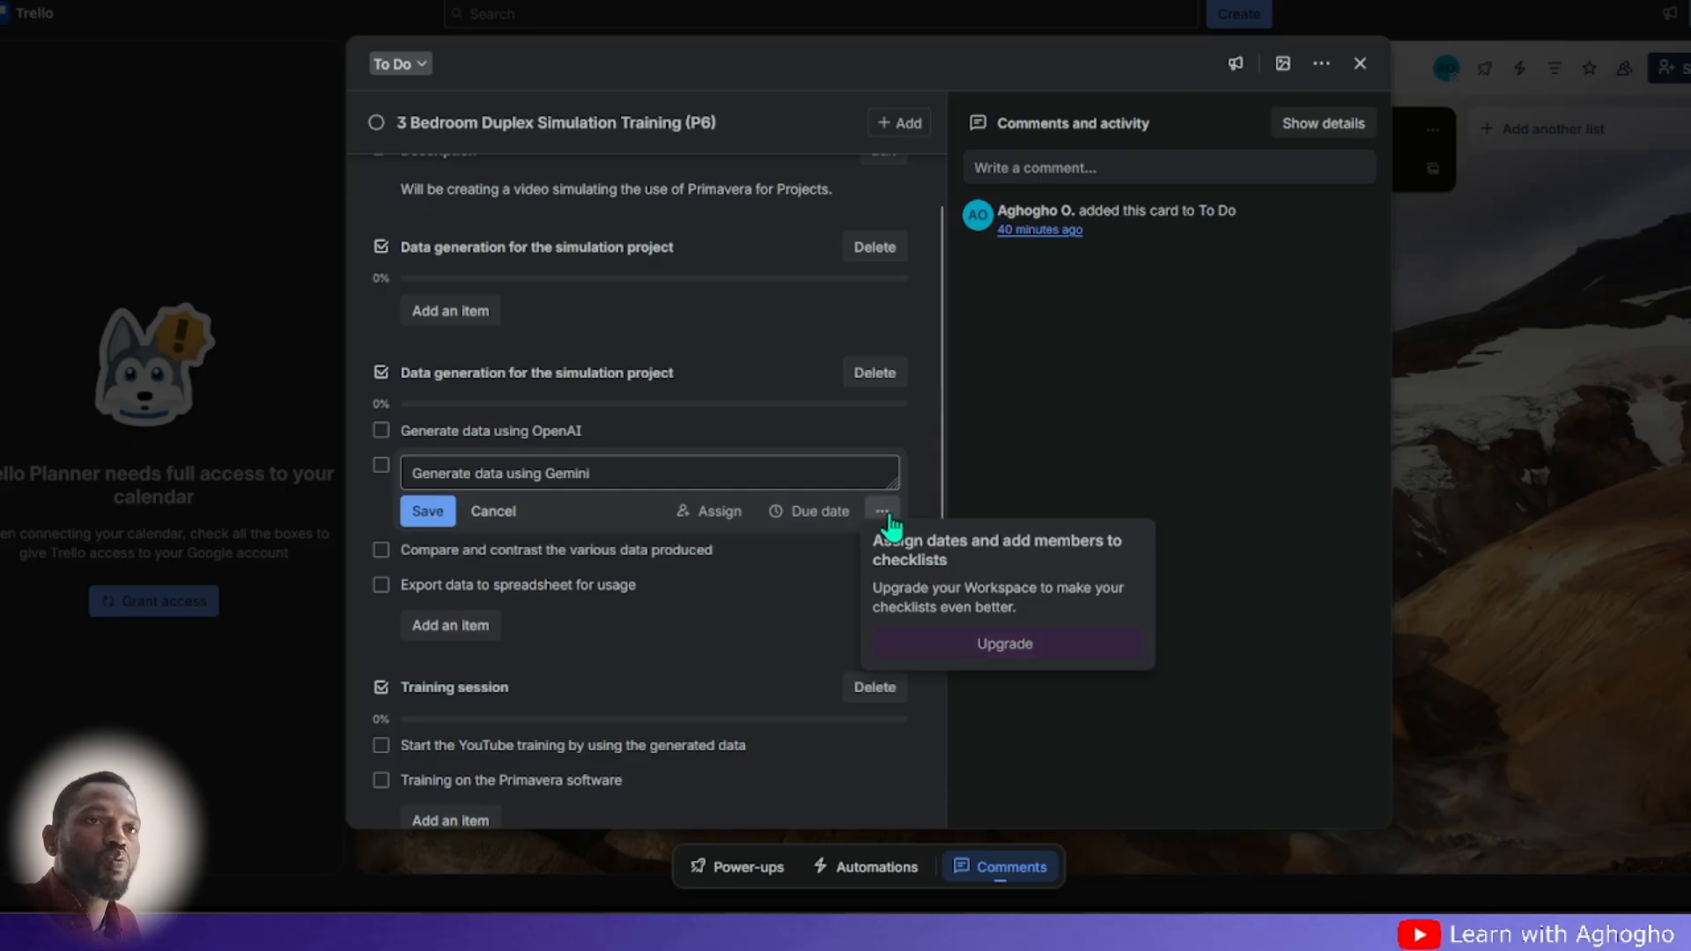
left_click(652, 587)
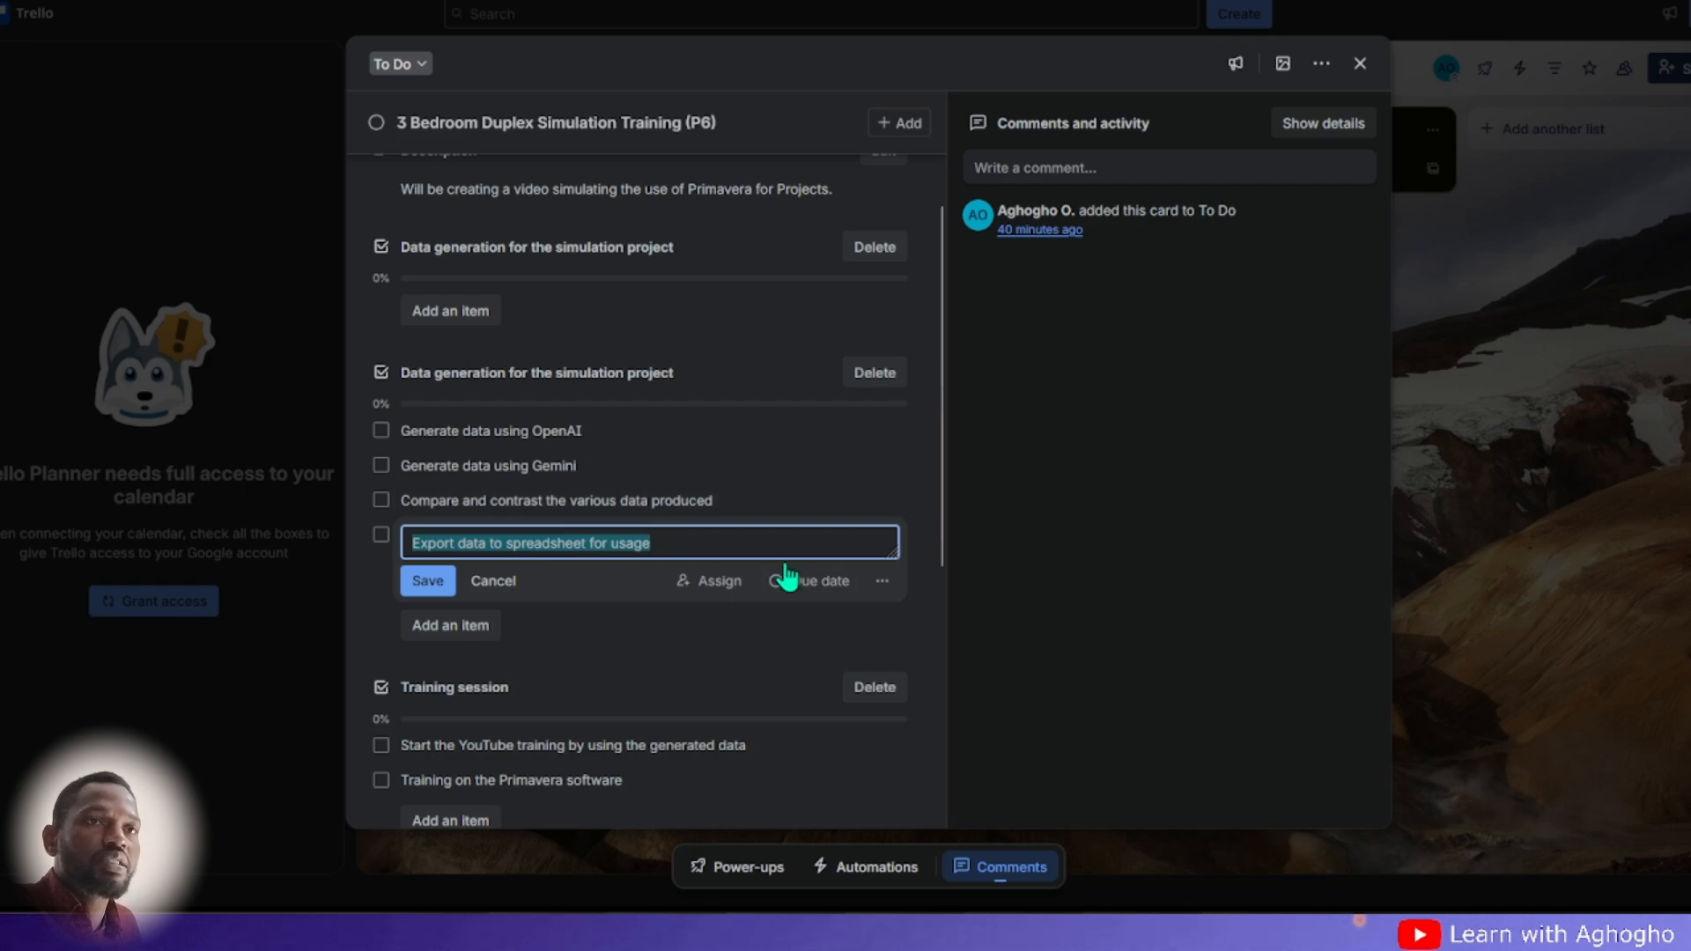
left_click(669, 656)
scroll(624, 455, "down", 5)
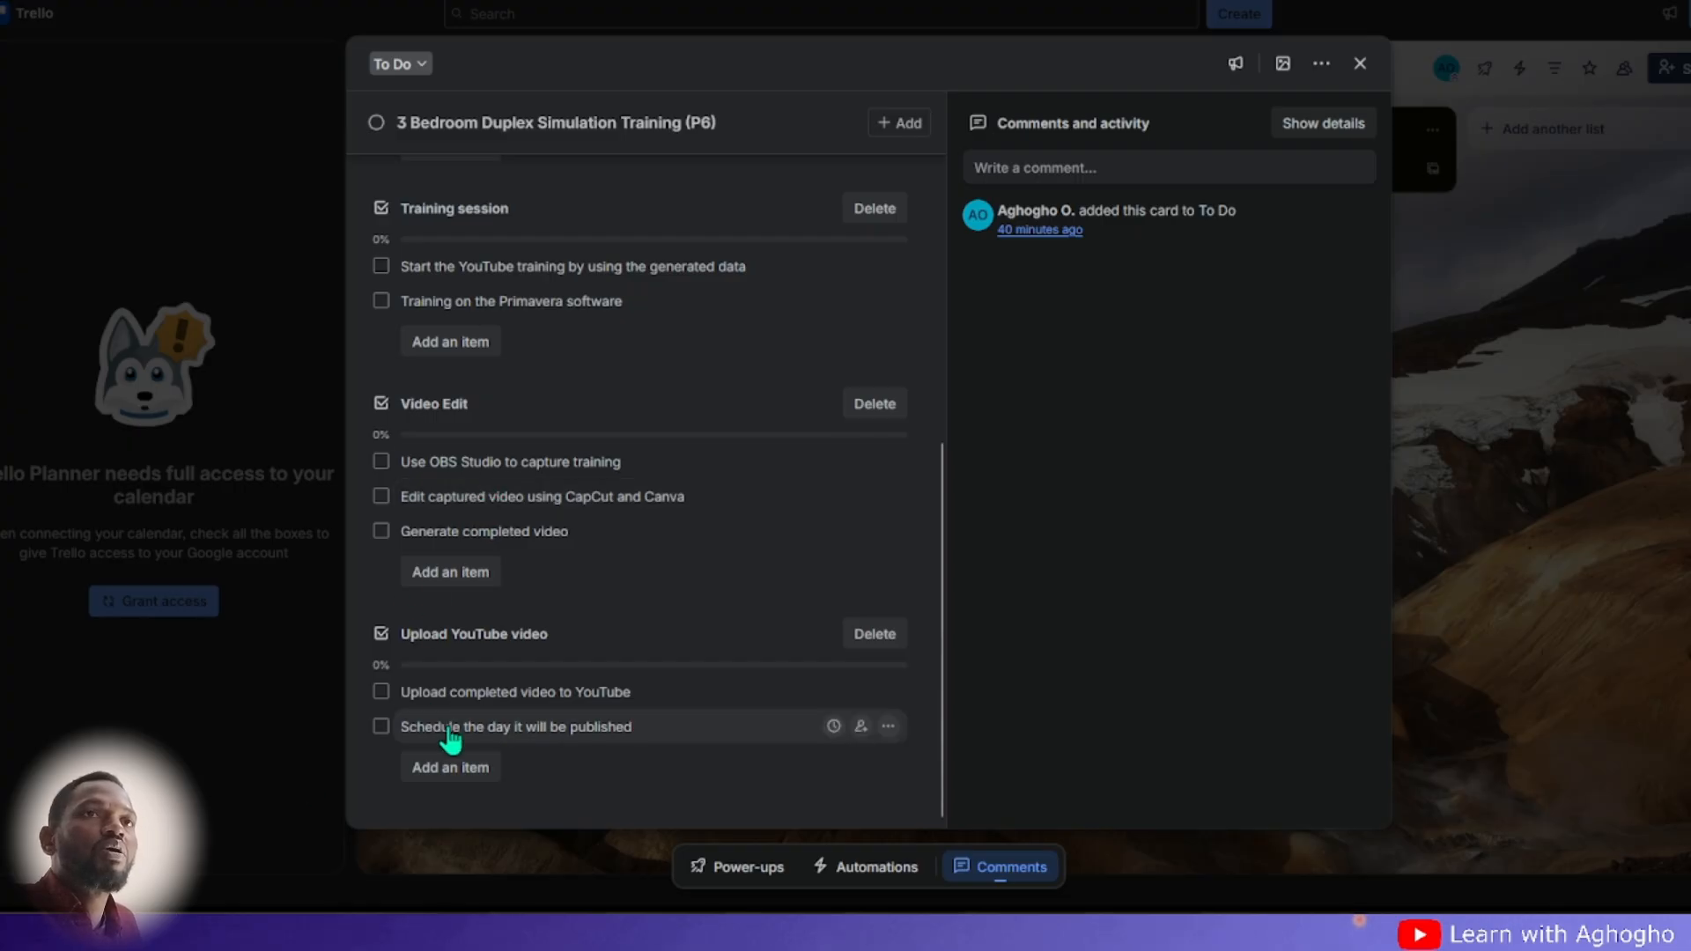
scroll(510, 531, "up", 1)
scroll(515, 531, "up", 5)
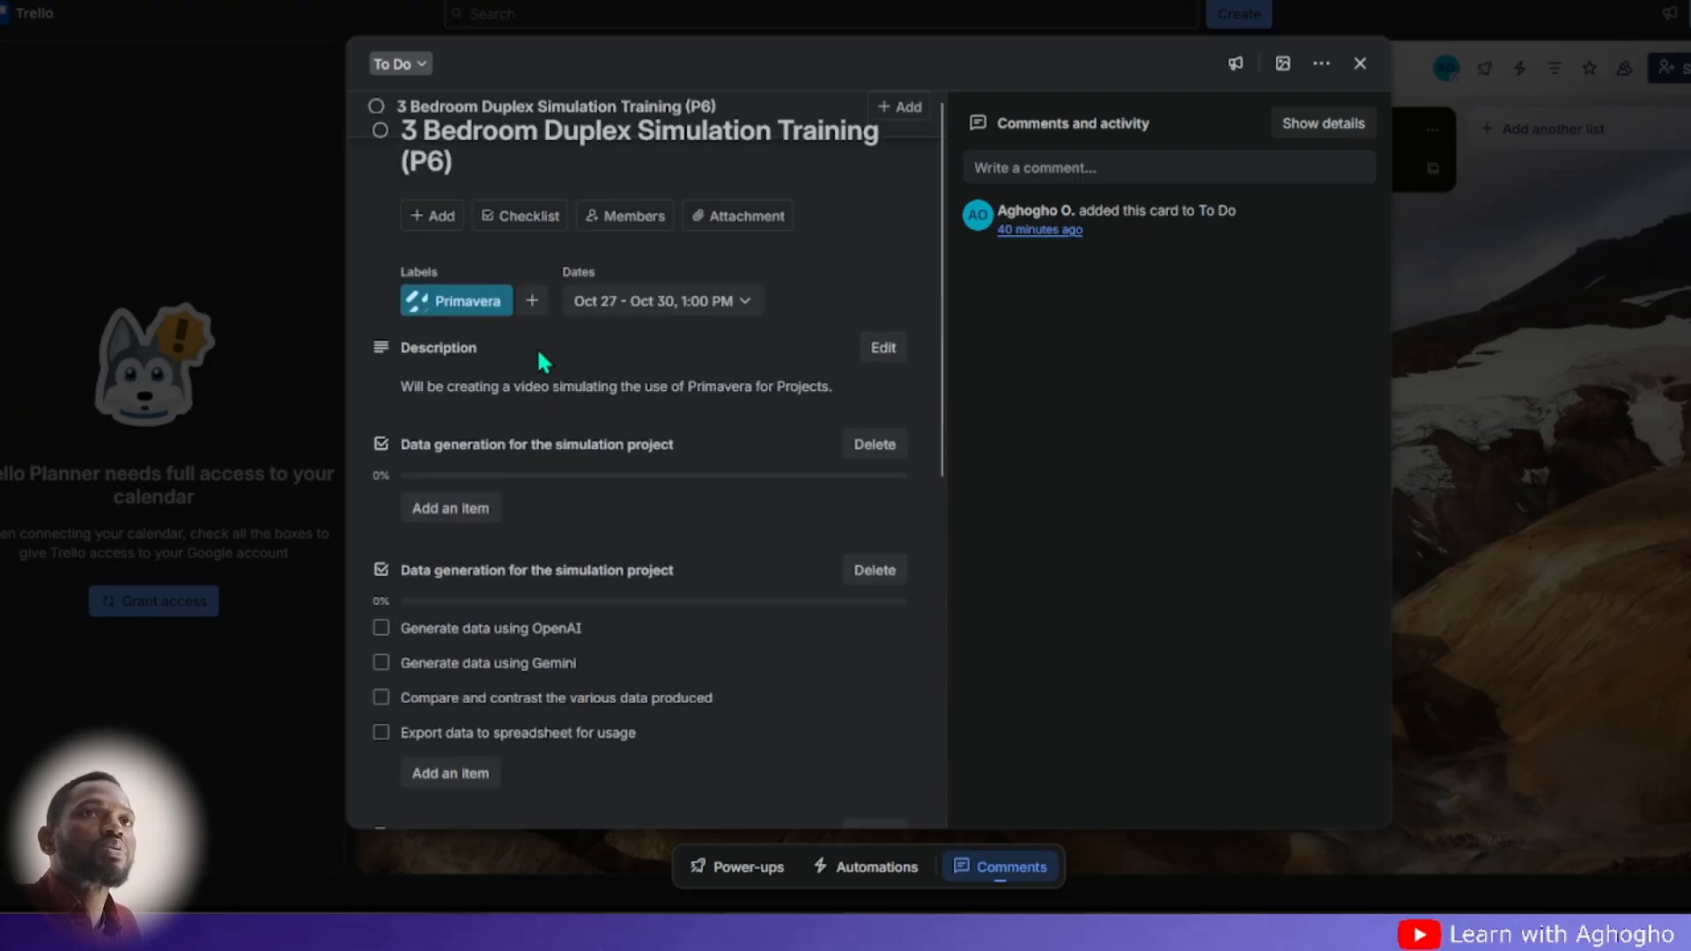